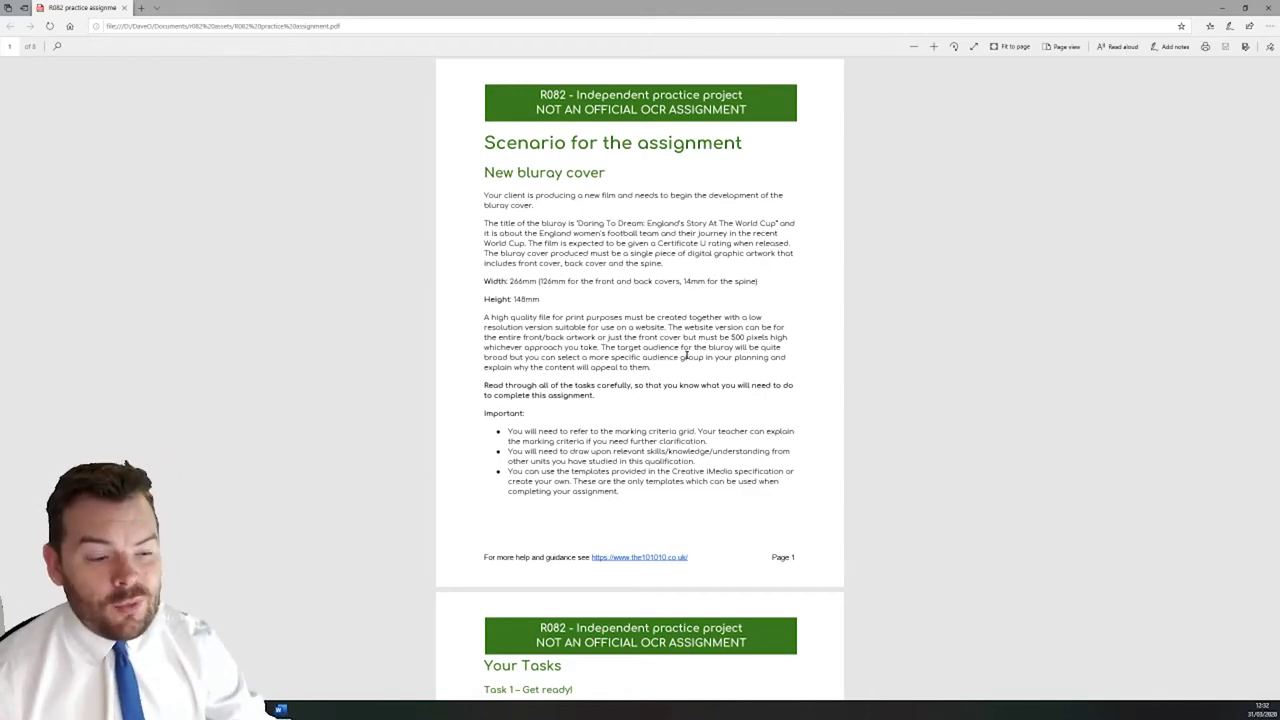
Step: Read the LO3 marking criteria grid on page 7 of the R082 practice assignment
{"action": "scroll", "coordinate": [686, 355], "scroll_direction": "down", "scroll_amount": 20}
{"action": "scroll", "coordinate": [708, 414], "scroll_direction": "down", "scroll_amount": 8}
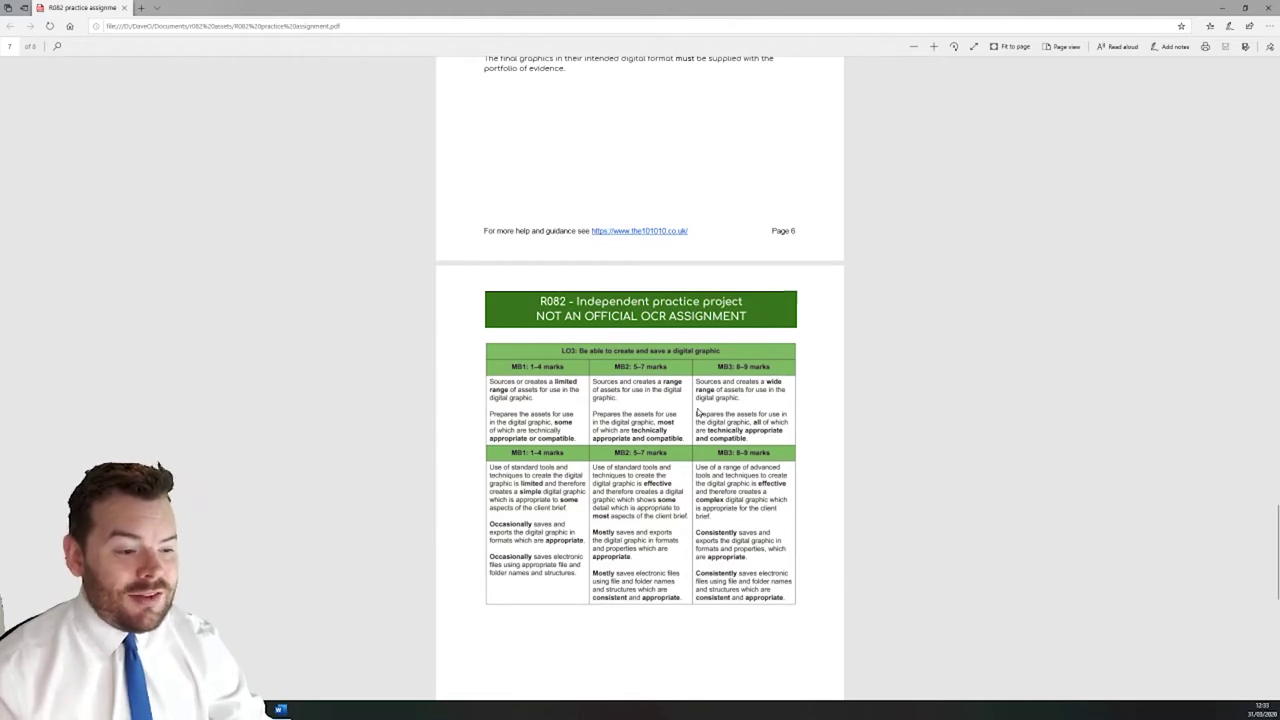
{"action": "scroll", "coordinate": [700, 412], "scroll_direction": "down", "scroll_amount": 1}
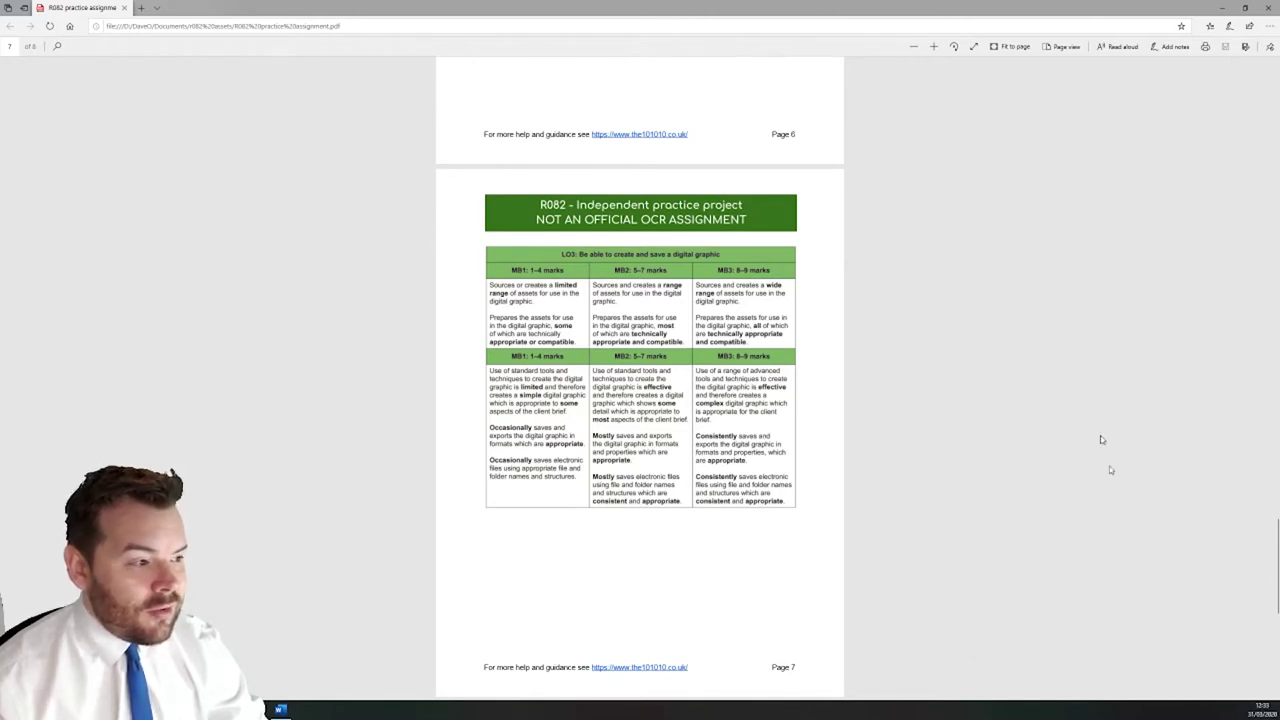
{"action": "right_click", "coordinate": [647, 273]}
{"action": "left_click", "coordinate": [849, 286]}
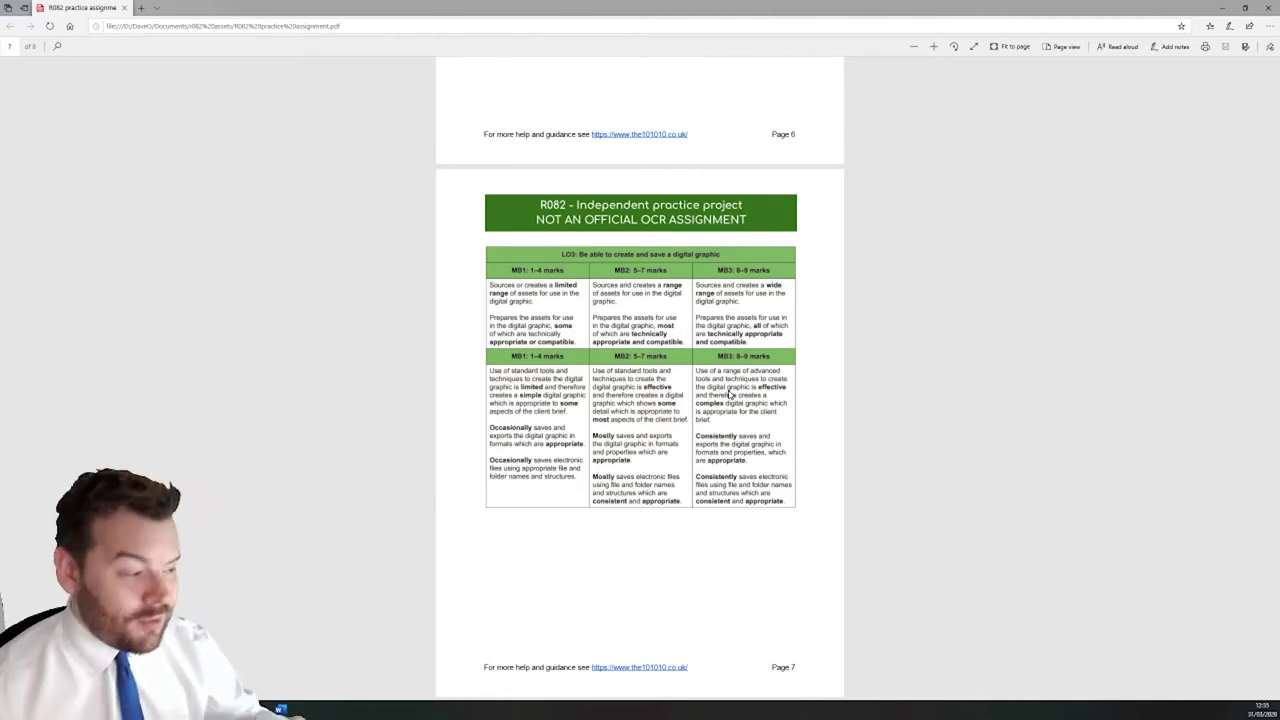
Step: Review the bluray cover scenario on page 1, highlighting the Certificate U rating and checking the width and height requirements
{"action": "scroll", "coordinate": [731, 395], "scroll_direction": "up", "scroll_amount": 20}
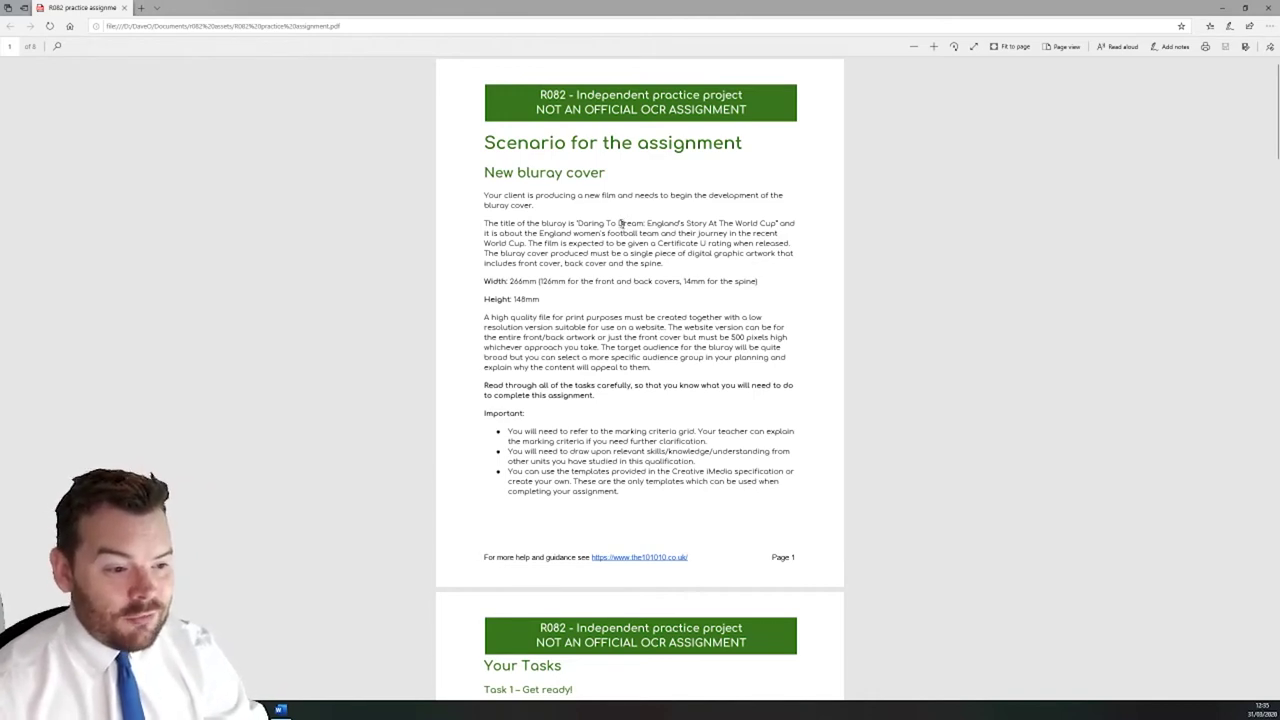
{"action": "left_click_drag", "start_coordinate": [656, 243], "coordinate": [708, 243]}
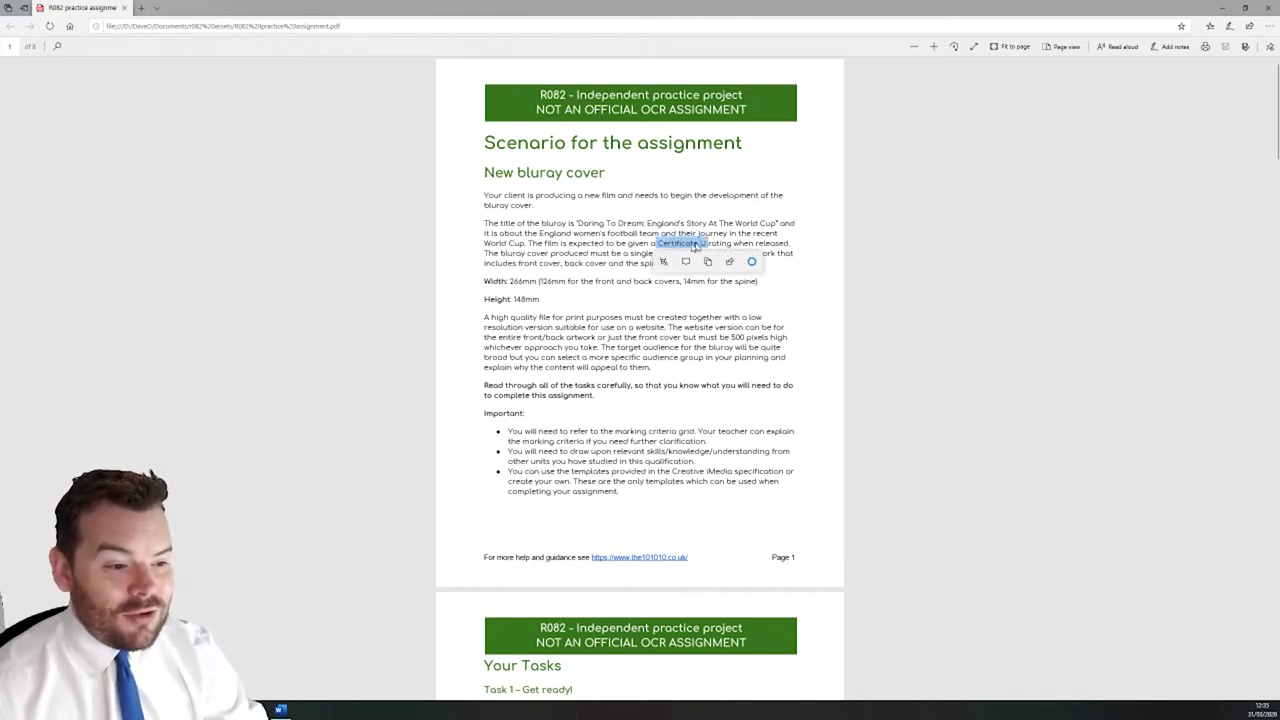
{"action": "left_click", "coordinate": [507, 271]}
{"action": "left_click_drag", "start_coordinate": [507, 281], "coordinate": [540, 299]}
{"action": "left_click", "coordinate": [505, 283]}
{"action": "left_click", "coordinate": [501, 287]}
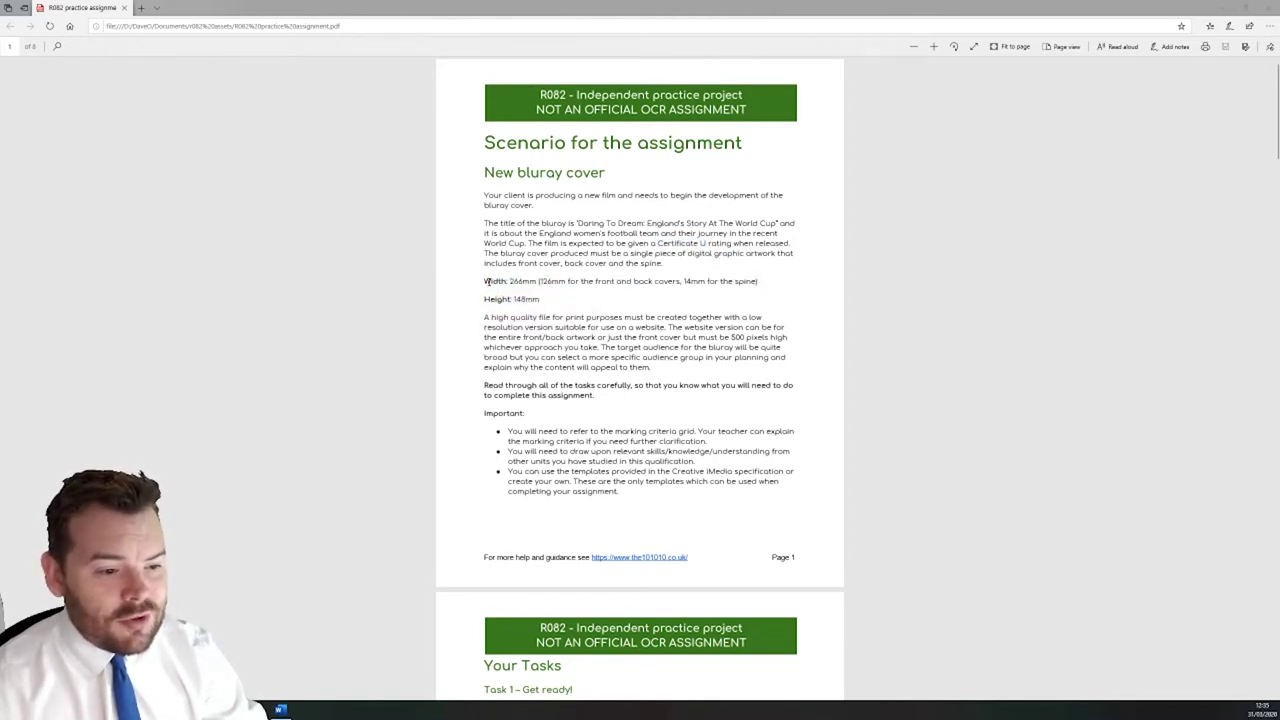
Step: Examine the Task 3 instructions for obtaining and re-purposing assets together with the LO3 marking grid
{"action": "scroll", "coordinate": [546, 377], "scroll_direction": "down", "scroll_amount": 12}
{"action": "scroll", "coordinate": [546, 377], "scroll_direction": "down", "scroll_amount": 12}
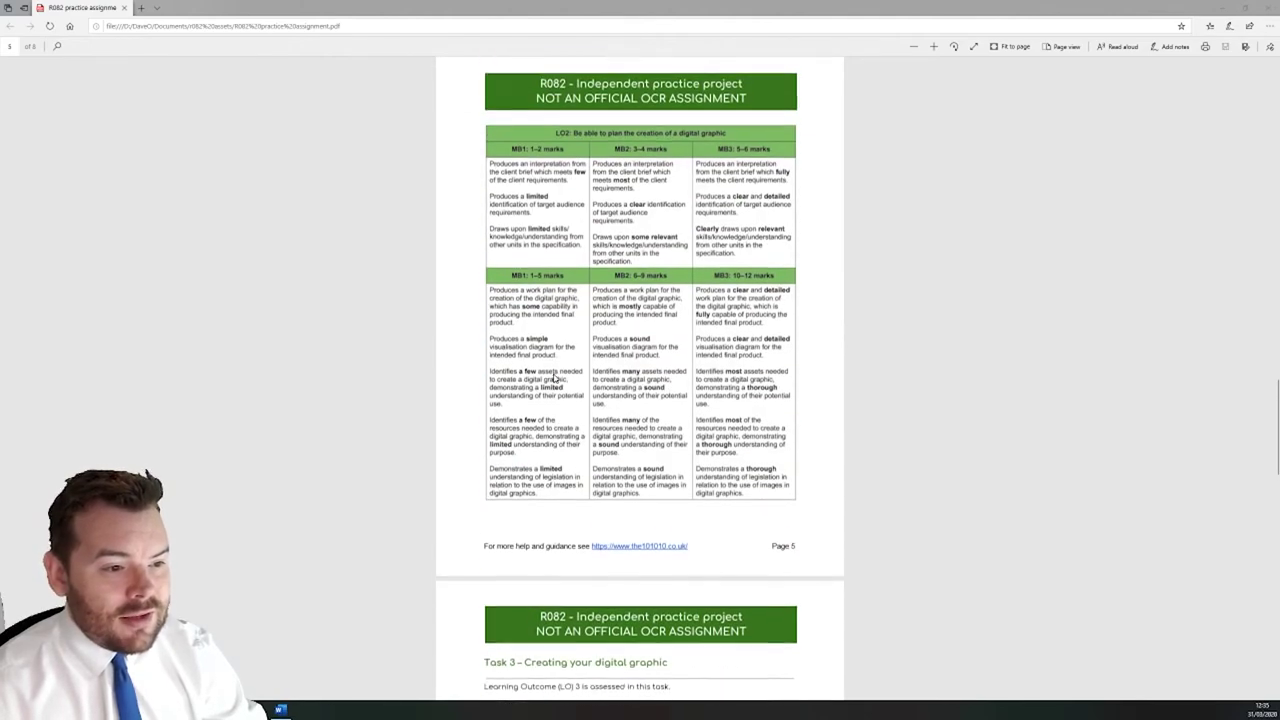
{"action": "scroll", "coordinate": [553, 381], "scroll_direction": "down", "scroll_amount": 10}
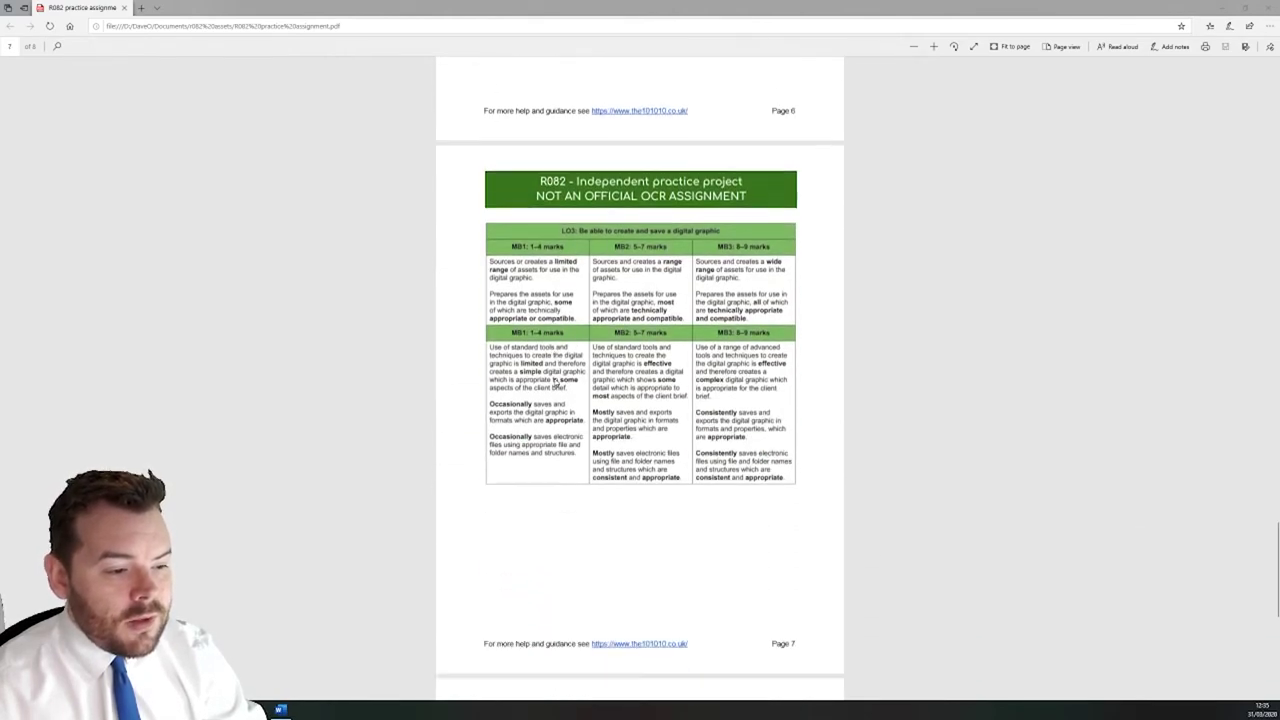
{"action": "scroll", "coordinate": [550, 366], "scroll_direction": "up", "scroll_amount": 7}
{"action": "left_click_drag", "start_coordinate": [528, 111], "coordinate": [609, 124]}
{"action": "scroll", "coordinate": [650, 200], "scroll_direction": "down", "scroll_amount": 5}
{"action": "scroll", "coordinate": [680, 150], "scroll_direction": "up", "scroll_amount": 2}
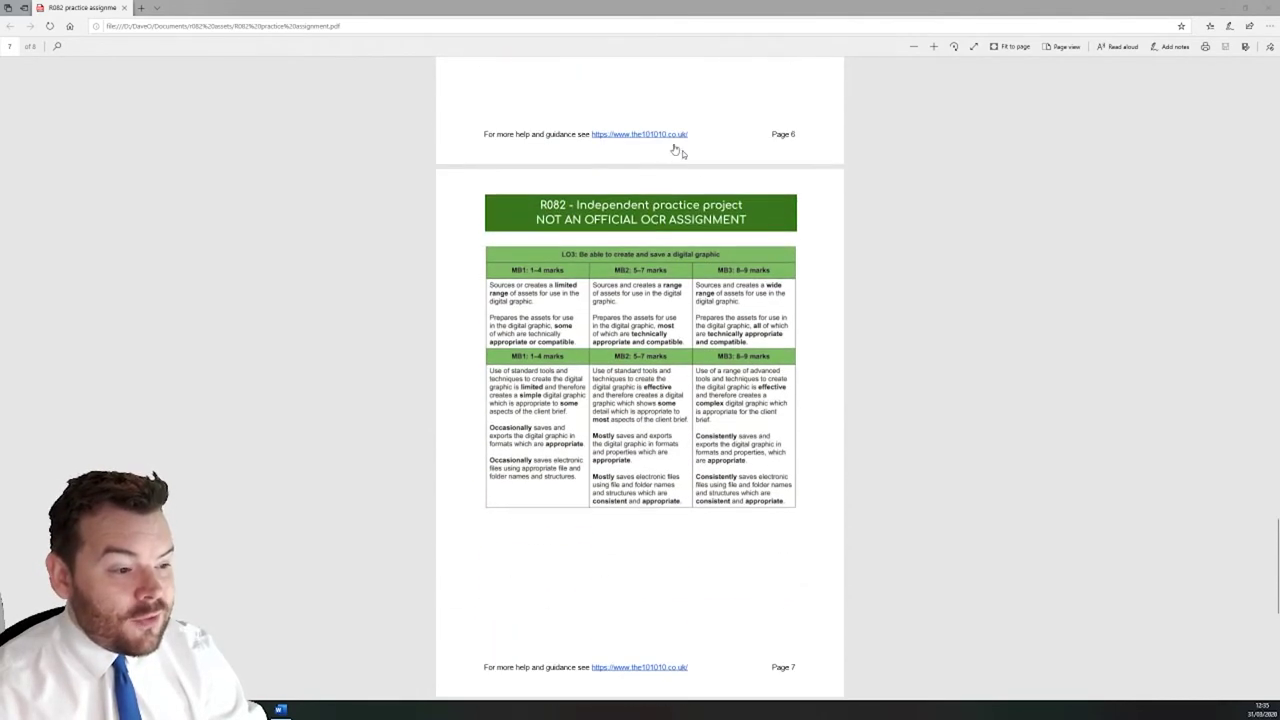
{"action": "scroll", "coordinate": [714, 274], "scroll_direction": "up", "scroll_amount": 4}
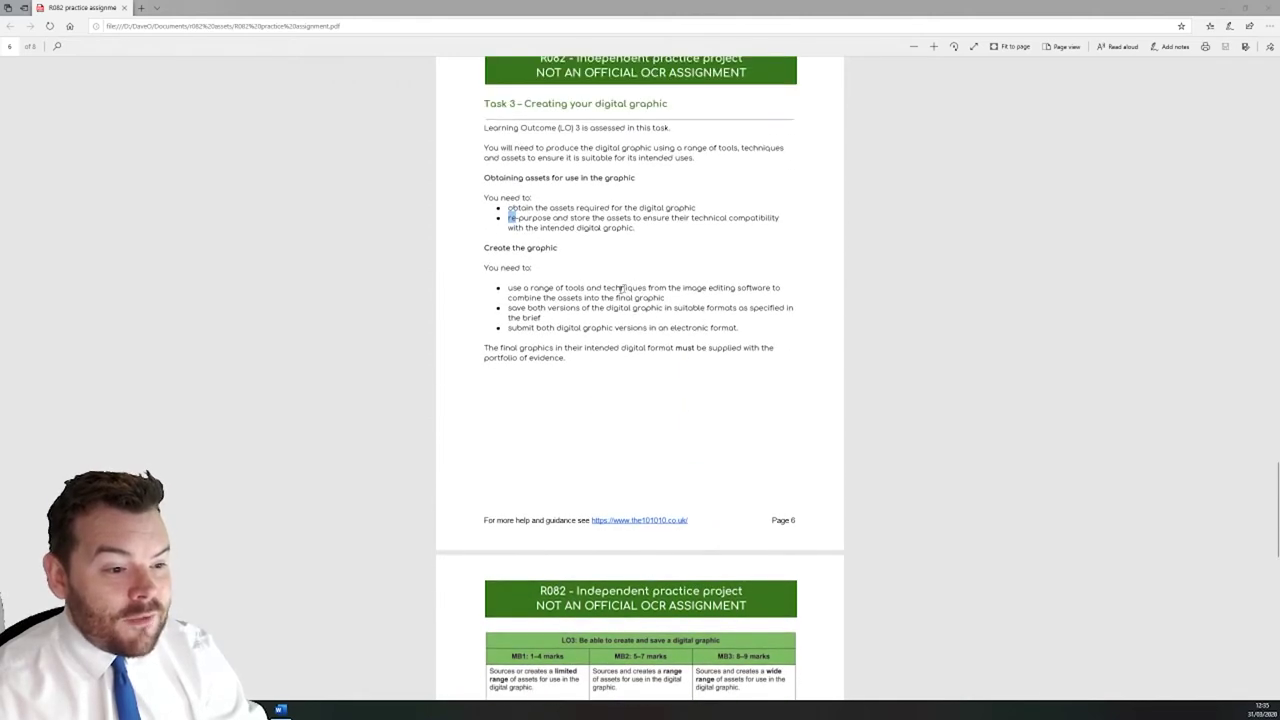
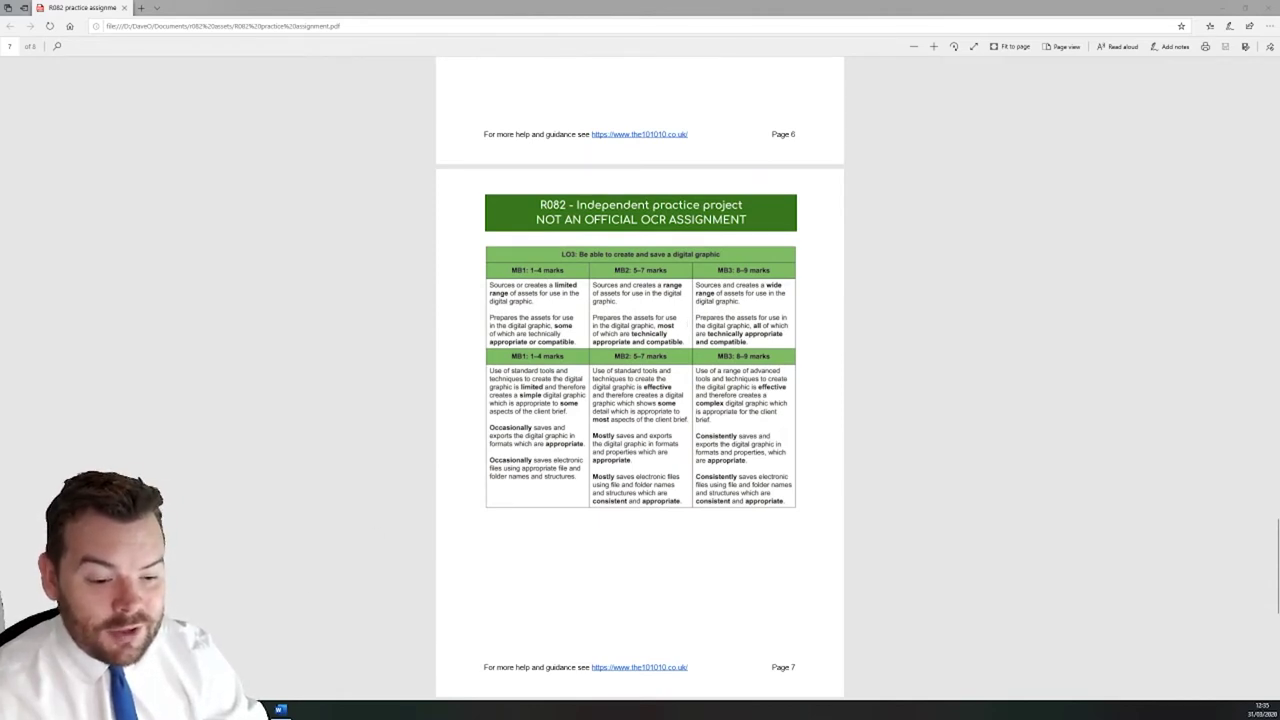
Step: Switch to the r082 assets folder in File Explorer, narrow its window and place it over the assignment page
{"action": "key", "text": "alt+Tab"}
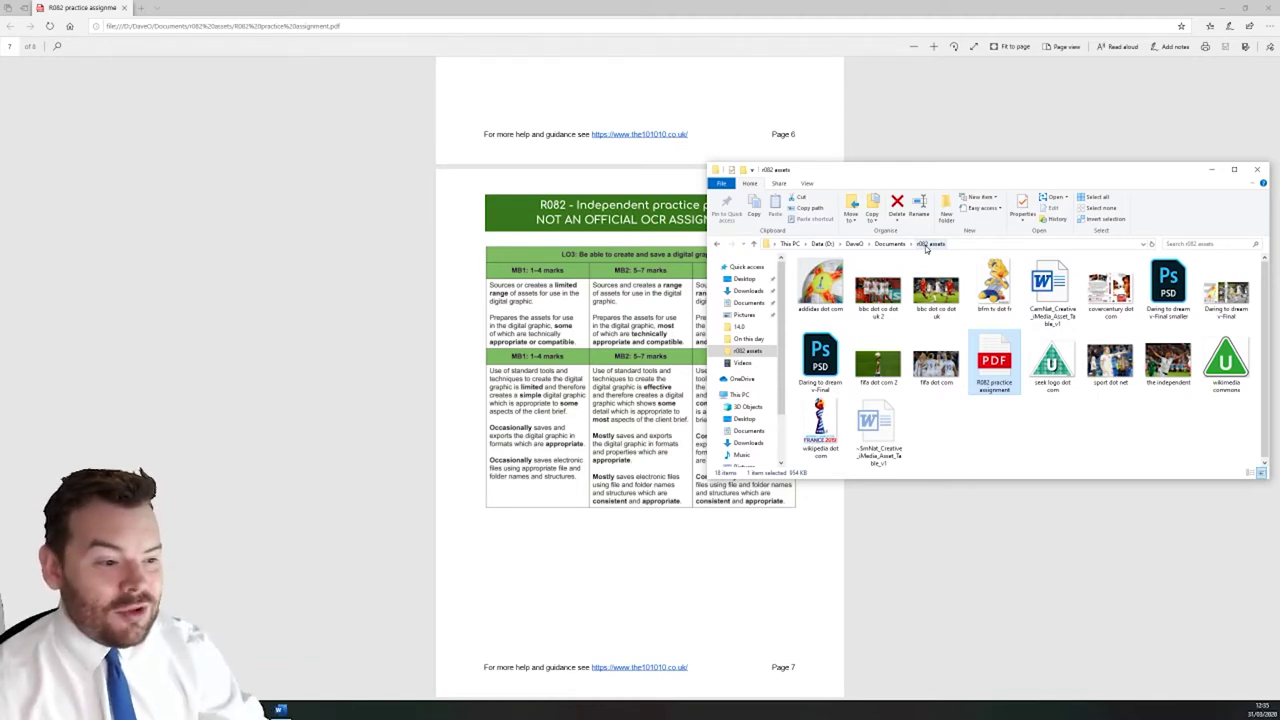
{"action": "left_click_drag", "start_coordinate": [708, 315], "coordinate": [800, 305]}
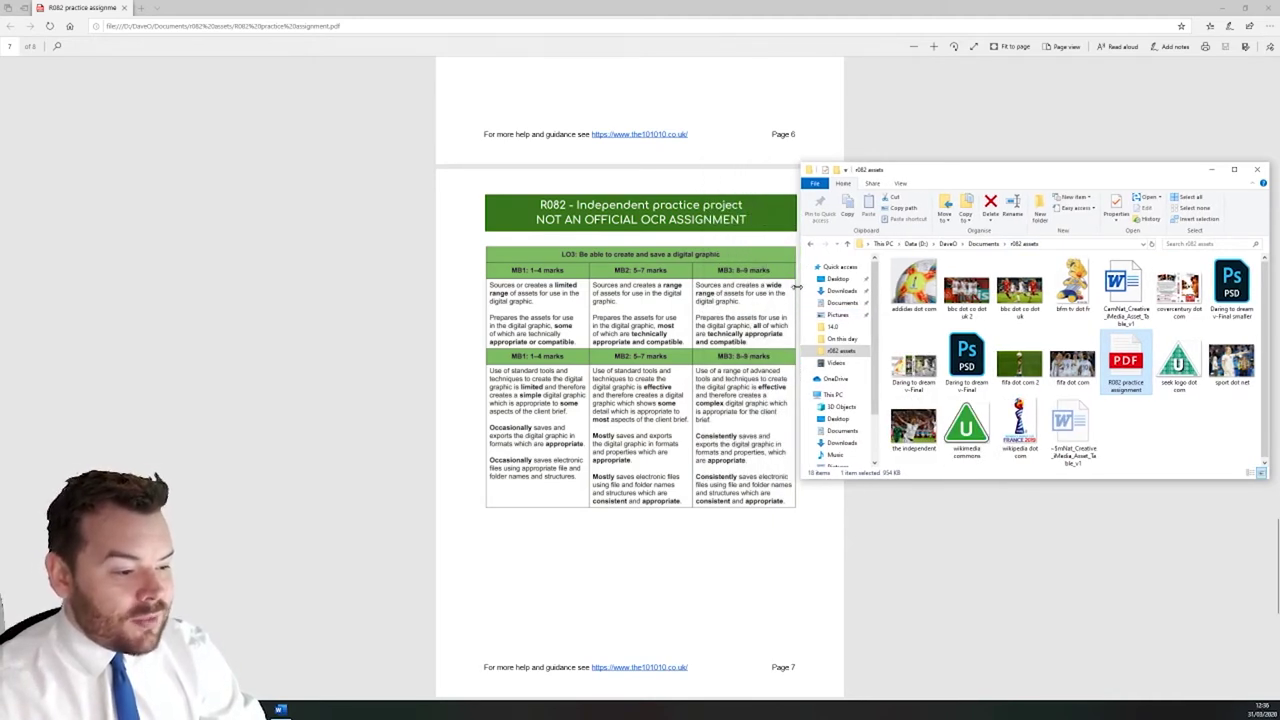
{"action": "left_click_drag", "start_coordinate": [797, 287], "coordinate": [772, 285]}
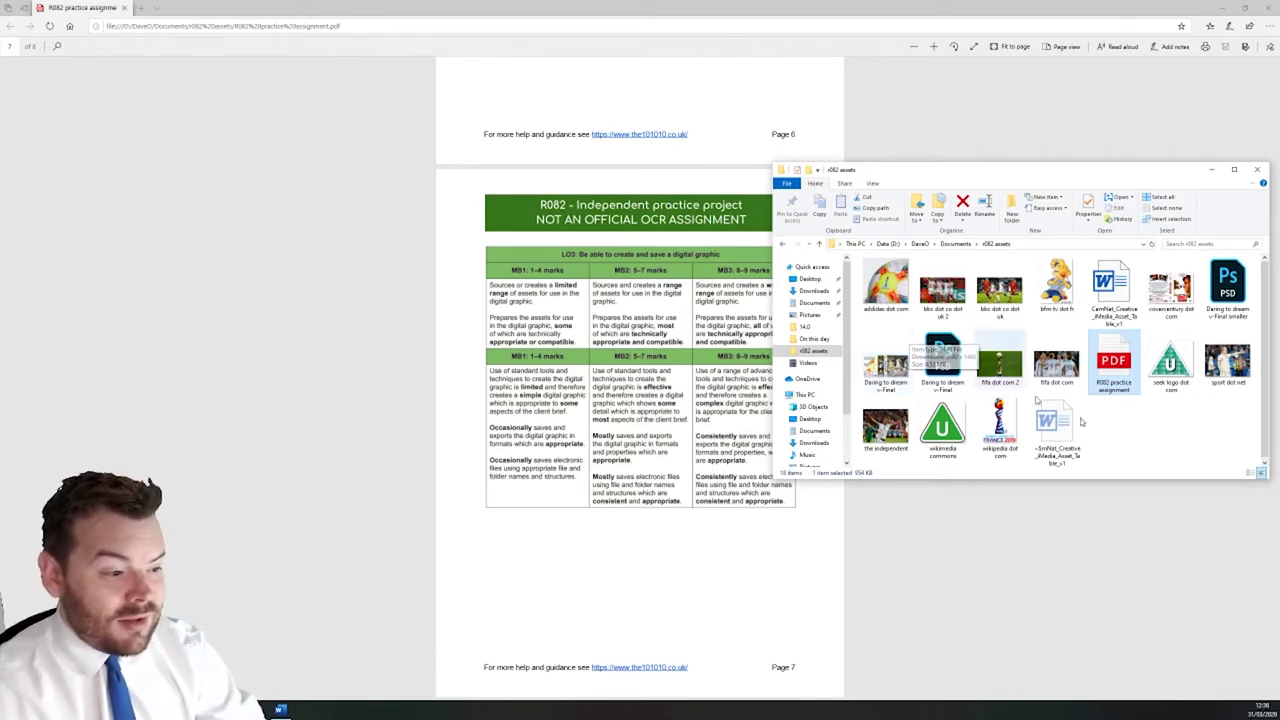
{"action": "left_click", "coordinate": [1168, 455]}
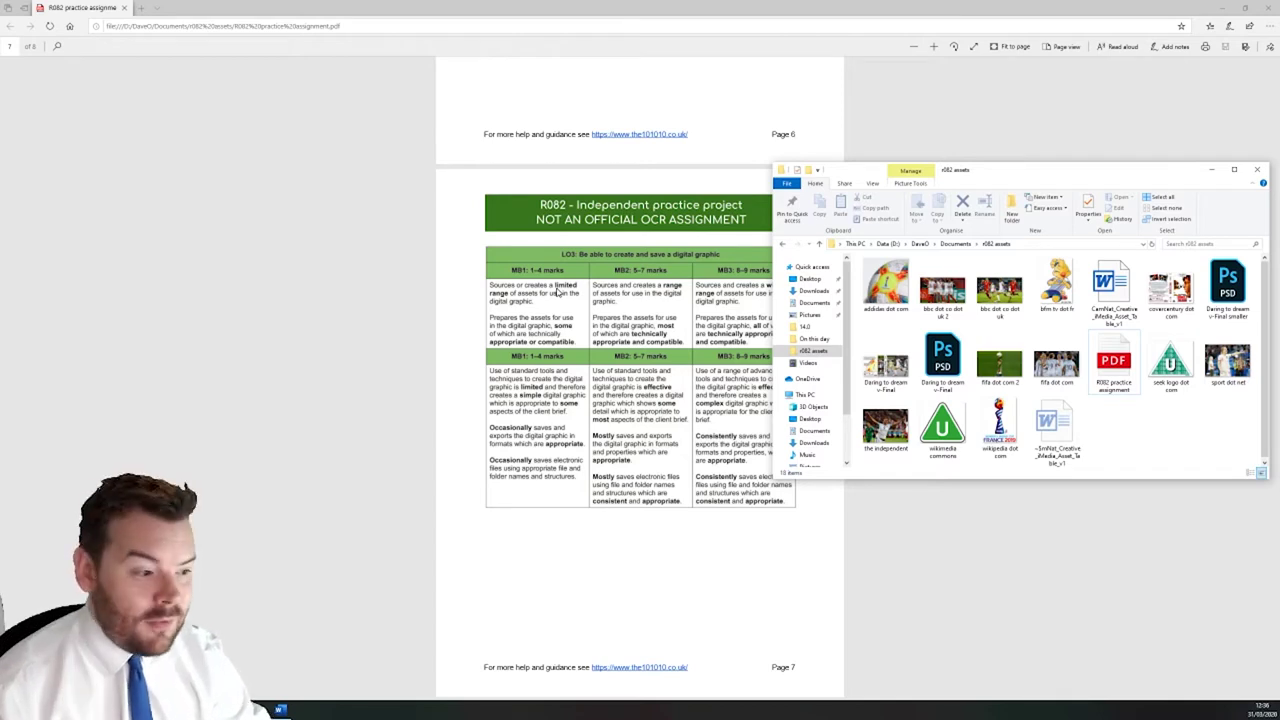
{"action": "left_click_drag", "start_coordinate": [1000, 176], "coordinate": [537, 176]}
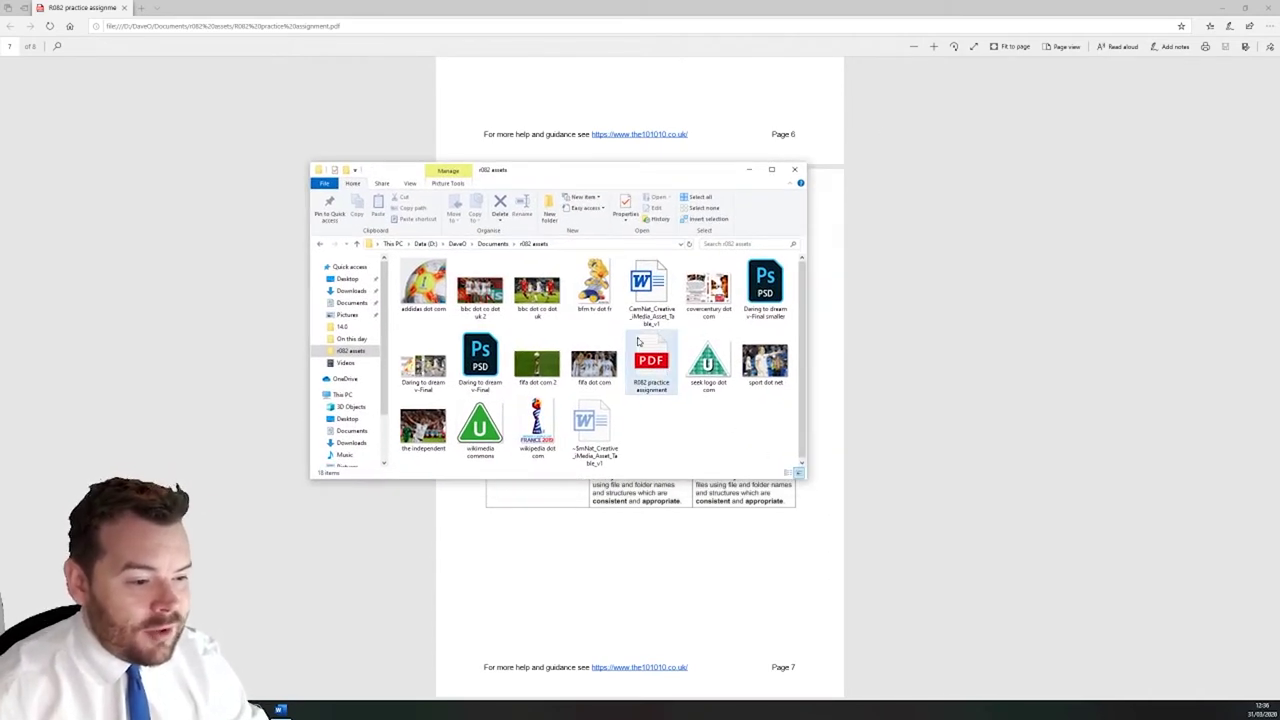
Step: Inspect the asset images as extra large icons, including the bbc, Daring to dream and covercentury pictures, and return to large icons
{"action": "left_click", "coordinate": [520, 297]}
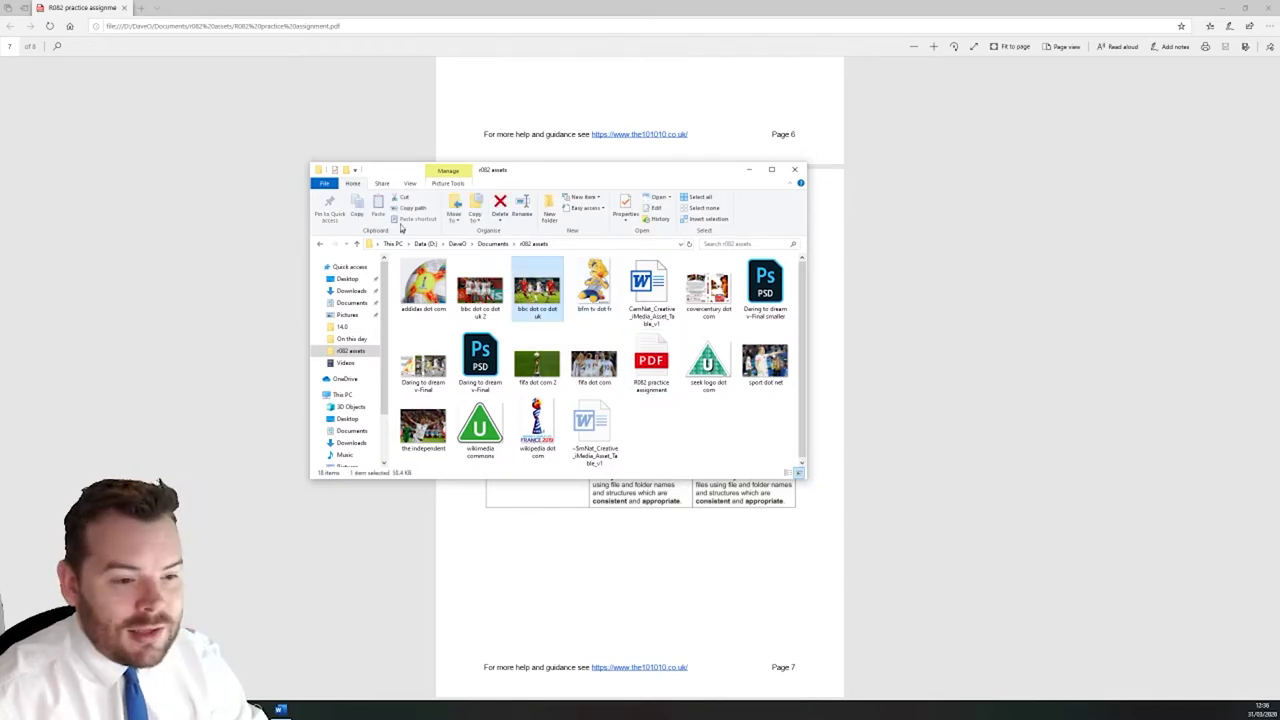
{"action": "left_click", "coordinate": [447, 184]}
{"action": "left_click", "coordinate": [409, 185]}
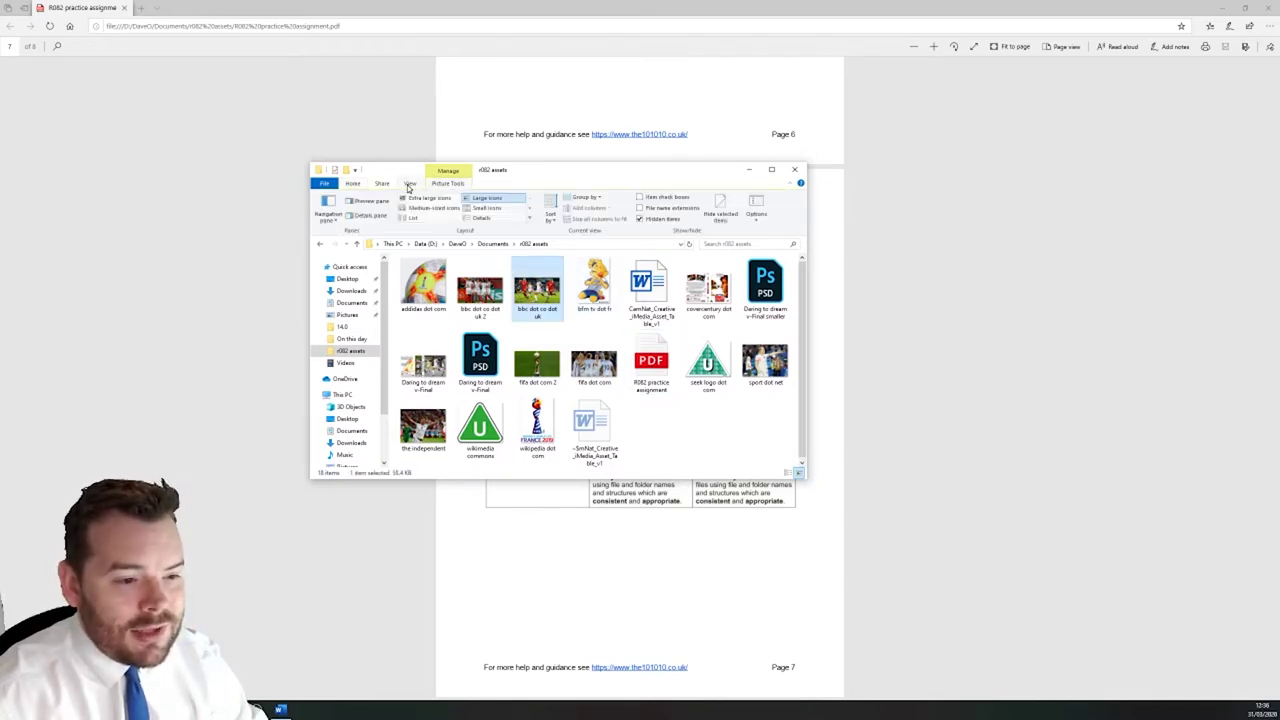
{"action": "left_click", "coordinate": [428, 197]}
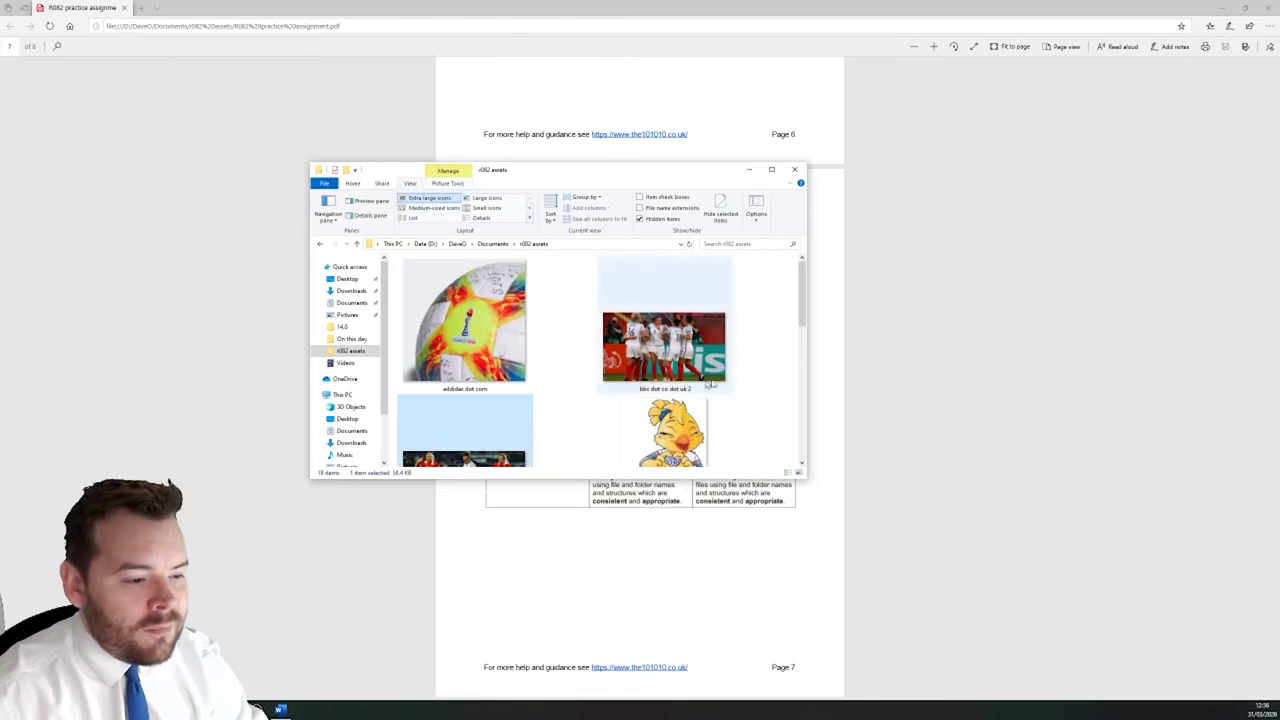
{"action": "left_click", "coordinate": [705, 341]}
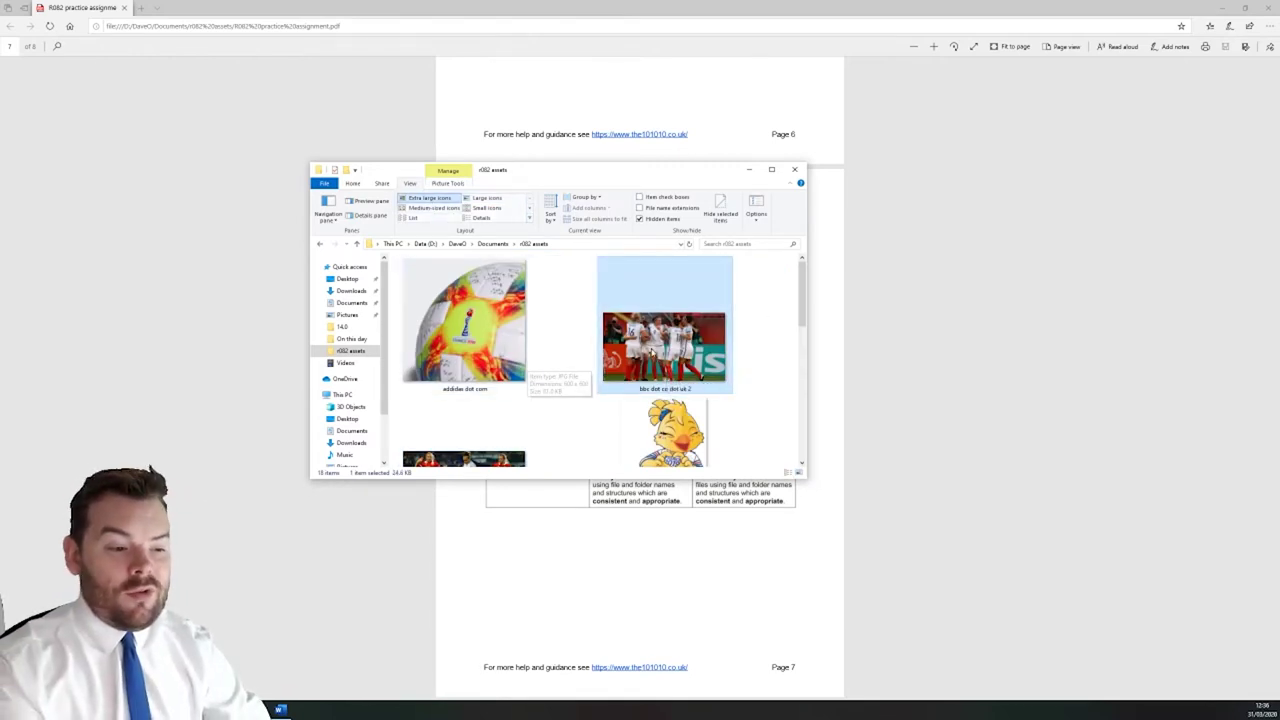
{"action": "scroll", "coordinate": [655, 338], "scroll_direction": "down", "scroll_amount": 5}
{"action": "scroll", "coordinate": [655, 338], "scroll_direction": "up", "scroll_amount": 1}
{"action": "left_click", "coordinate": [658, 340]}
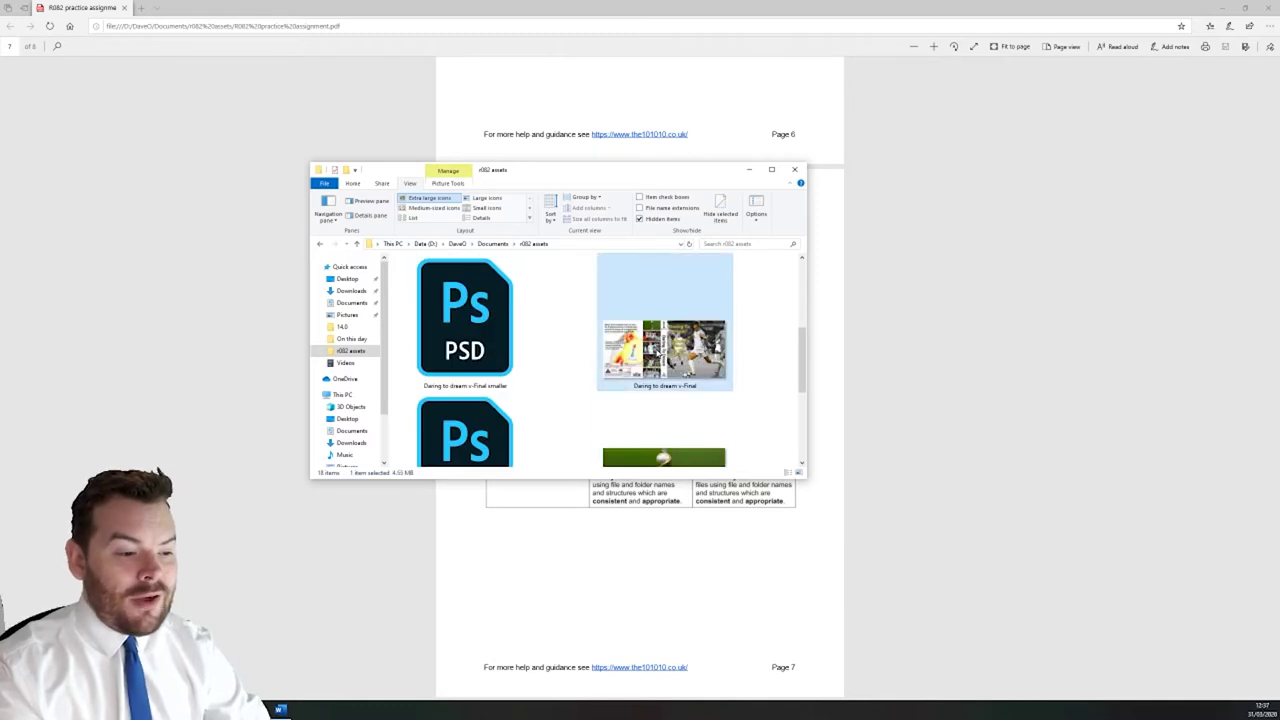
{"action": "scroll", "coordinate": [645, 345], "scroll_direction": "up", "scroll_amount": 1}
{"action": "left_click", "coordinate": [645, 345]}
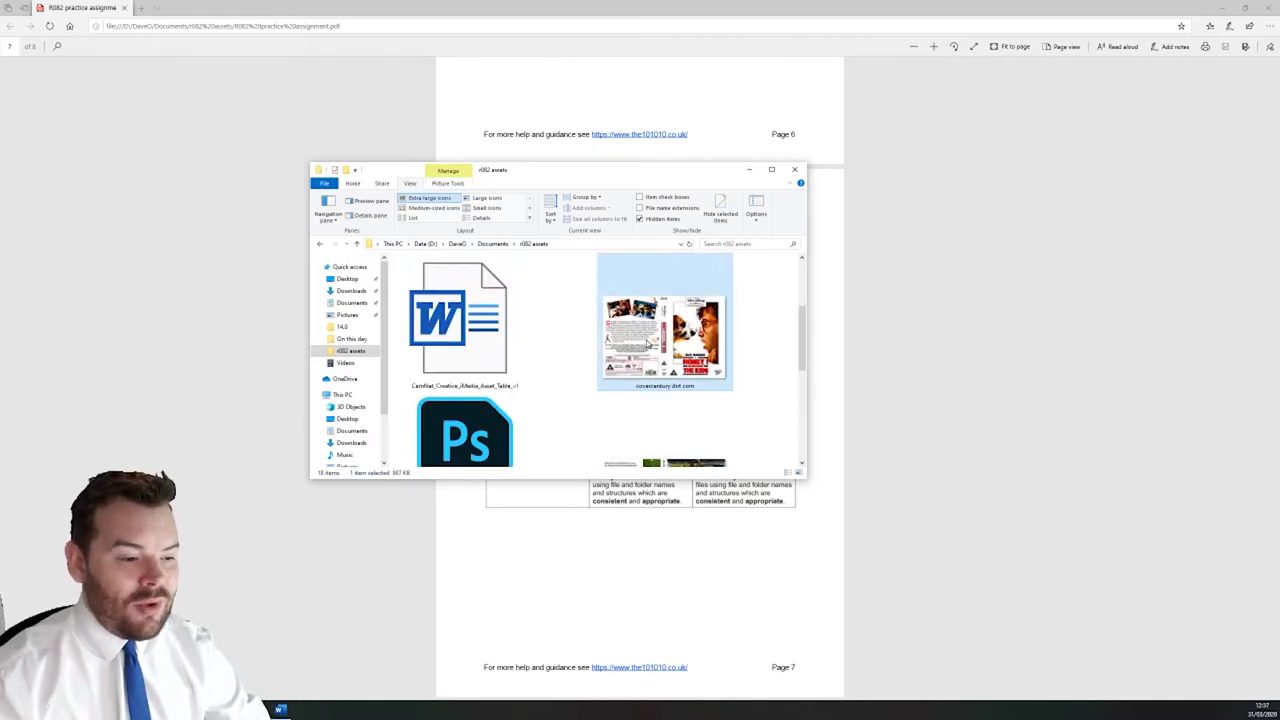
{"action": "left_click", "coordinate": [478, 199]}
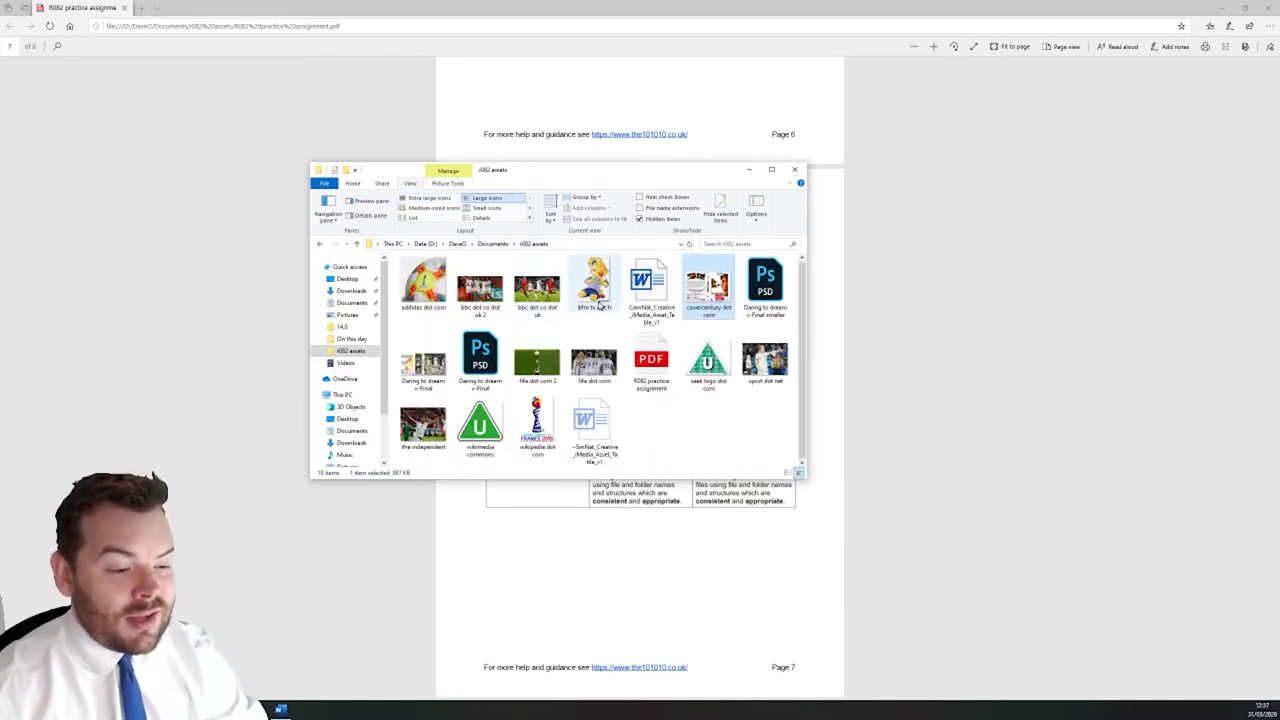
Step: Review the fifa dot com 2, sport dot net and covercentury dot com assets, and move the folder window aside
{"action": "left_click", "coordinate": [545, 367]}
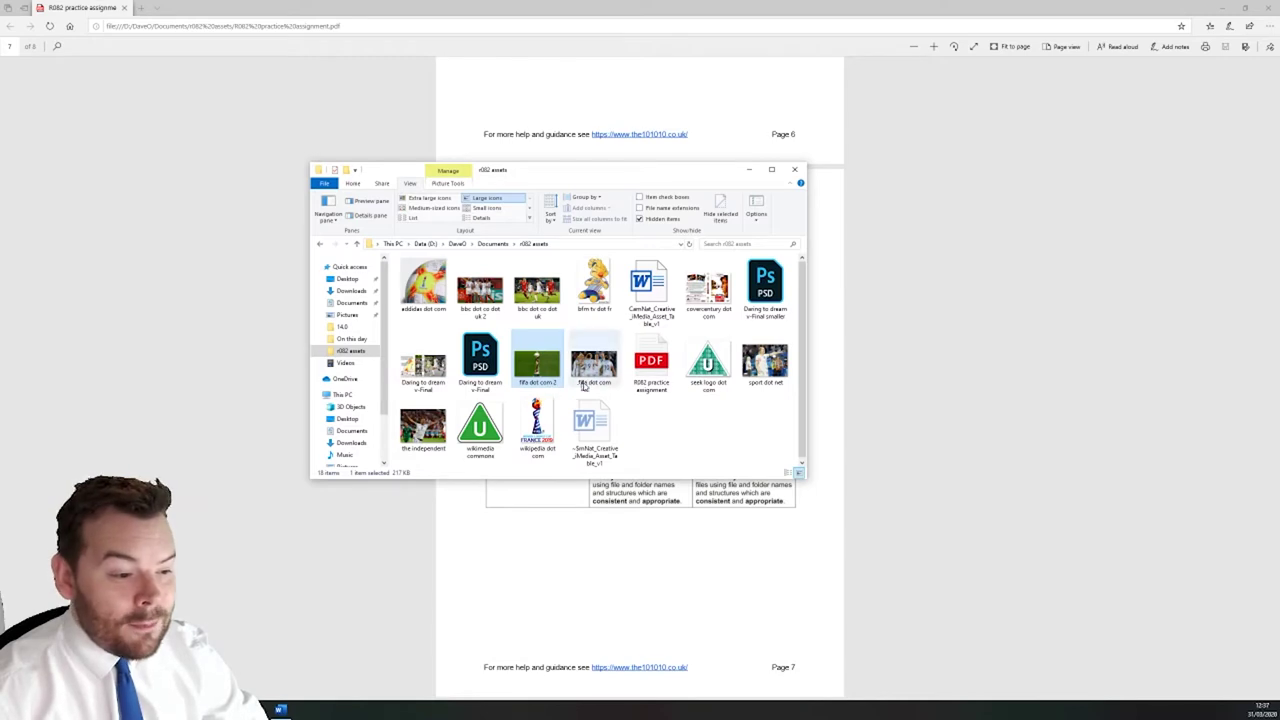
{"action": "left_click", "coordinate": [765, 368]}
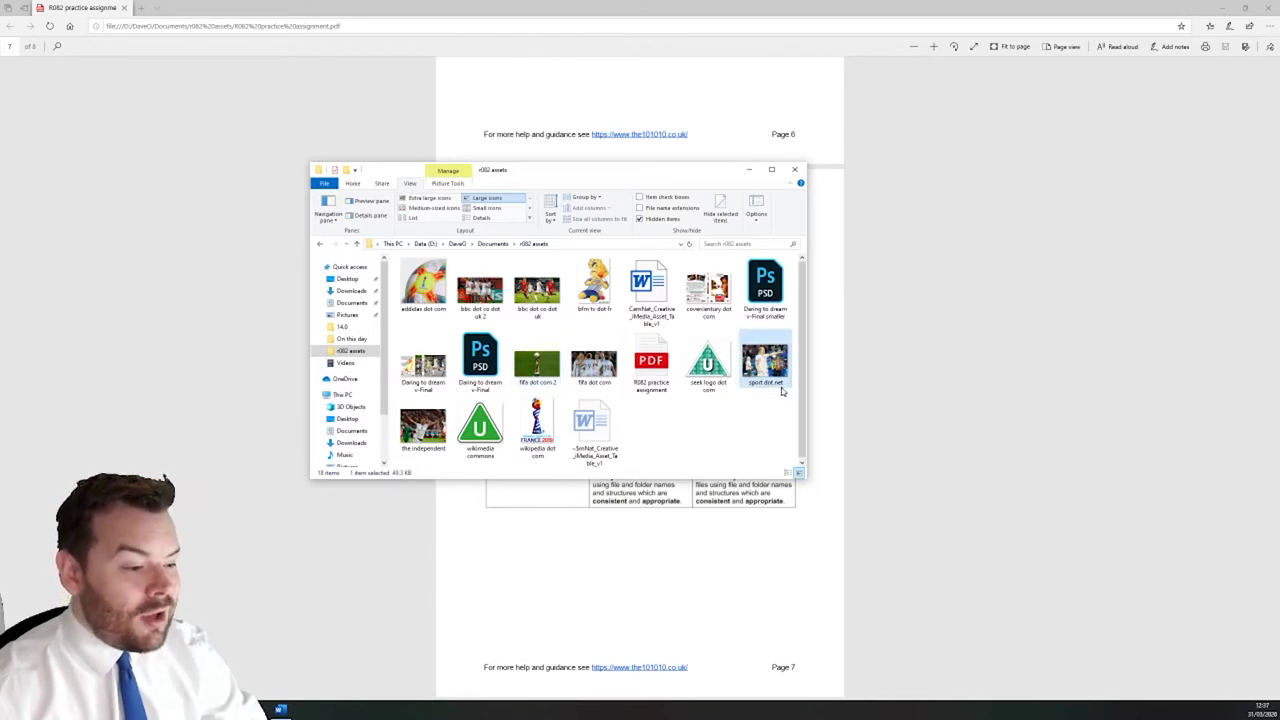
{"action": "left_click", "coordinate": [717, 312]}
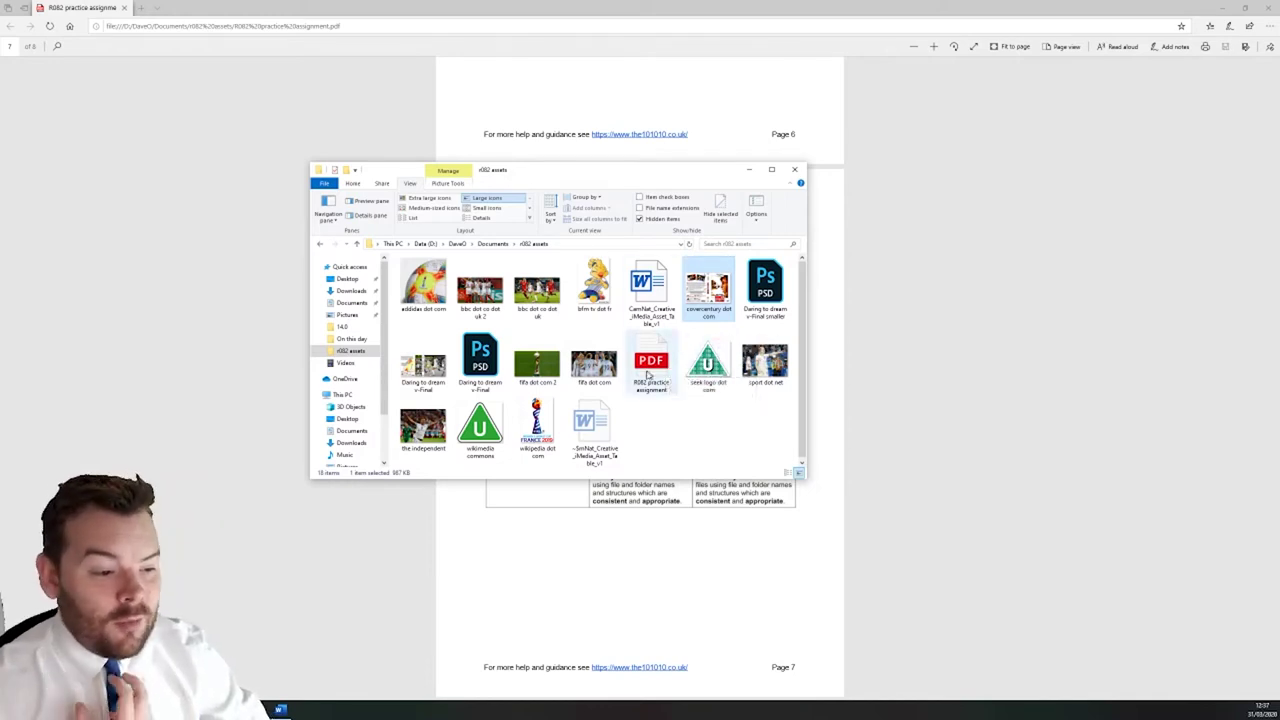
{"action": "left_click_drag", "start_coordinate": [636, 172], "coordinate": [1046, 186]}
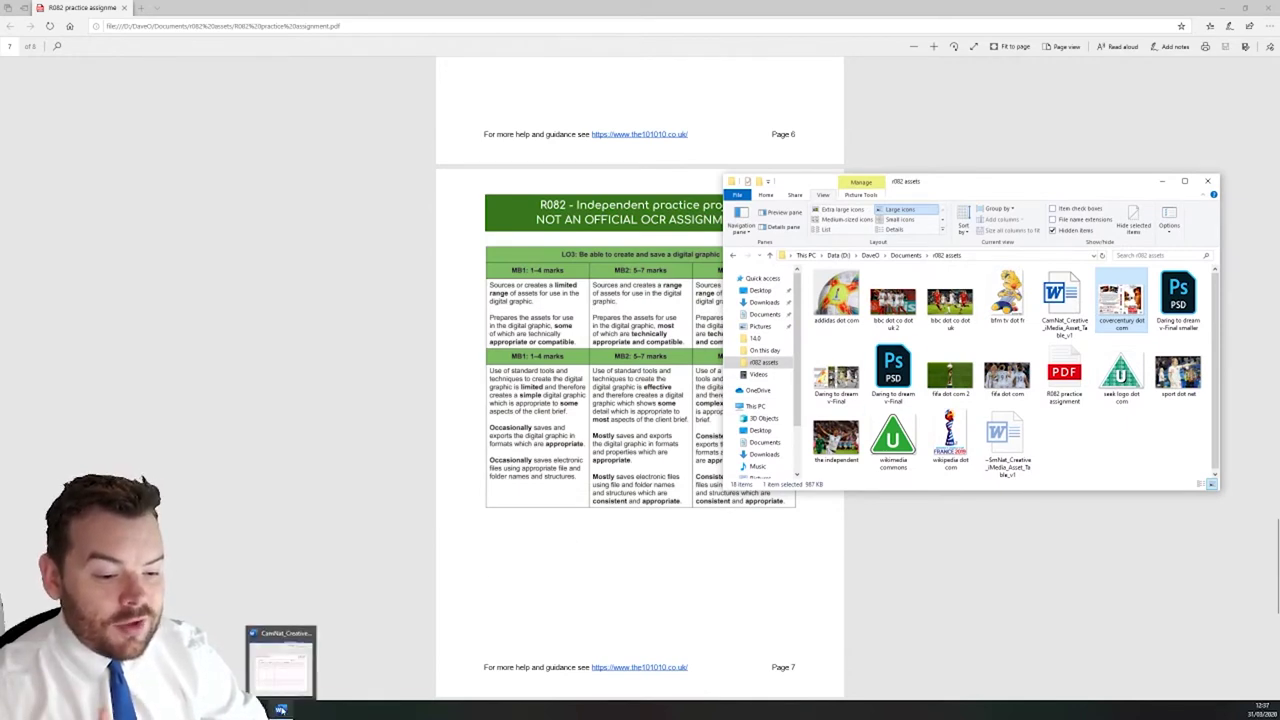
Step: Switch to the Word asset table, insert the "bbc dot co dot uk 2" image in the first Asset cell and shrink it to about half size
{"action": "left_click", "coordinate": [281, 700]}
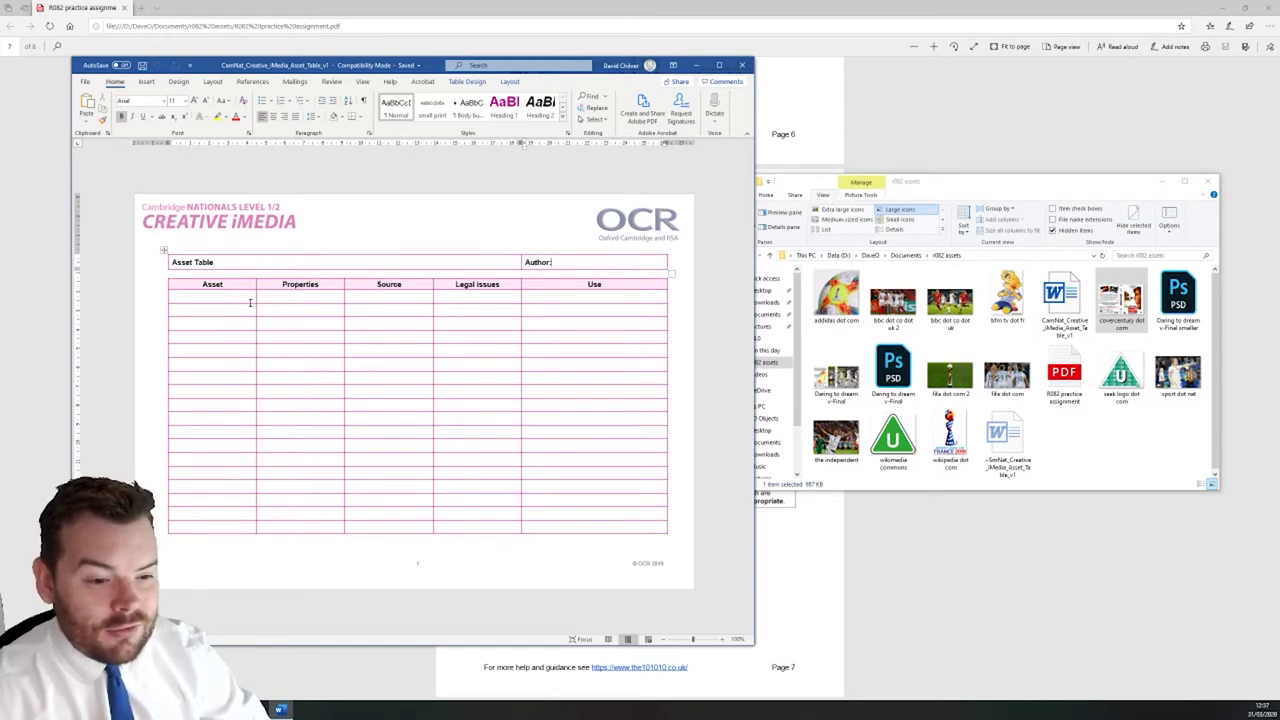
{"action": "left_click", "coordinate": [247, 302]}
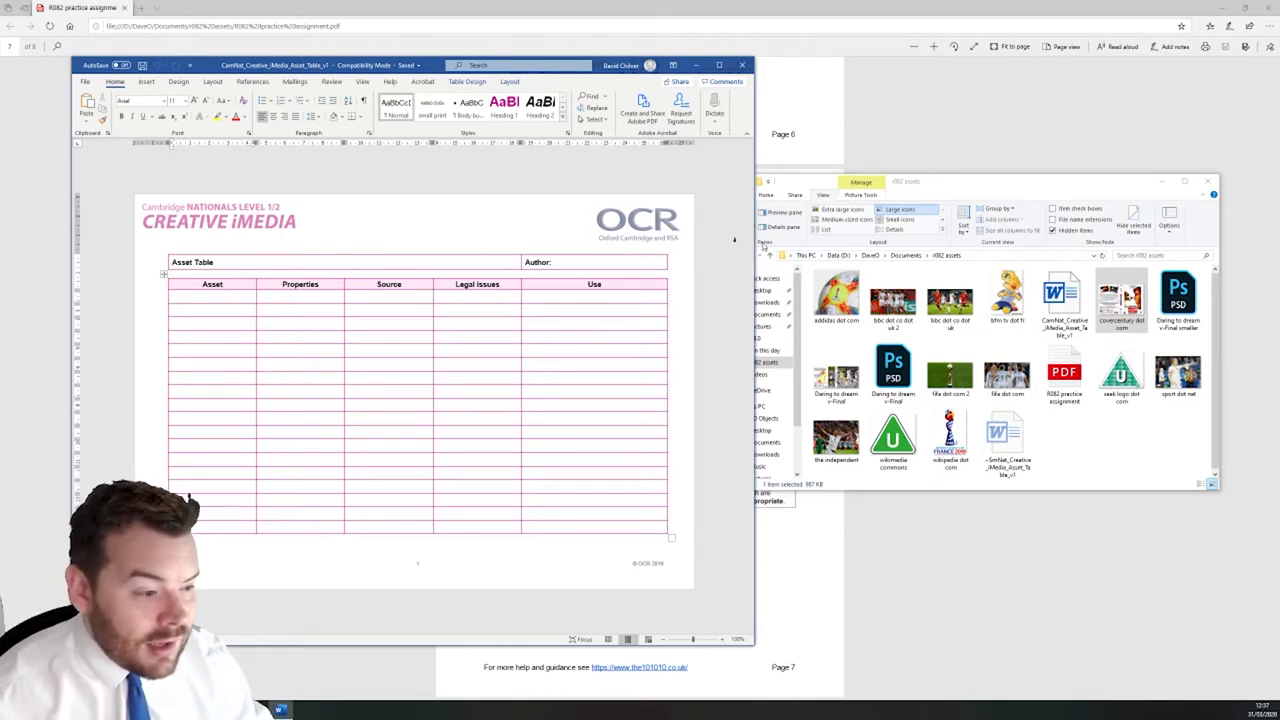
{"action": "left_click", "coordinate": [836, 296]}
{"action": "left_click_drag", "start_coordinate": [895, 318], "coordinate": [198, 300]}
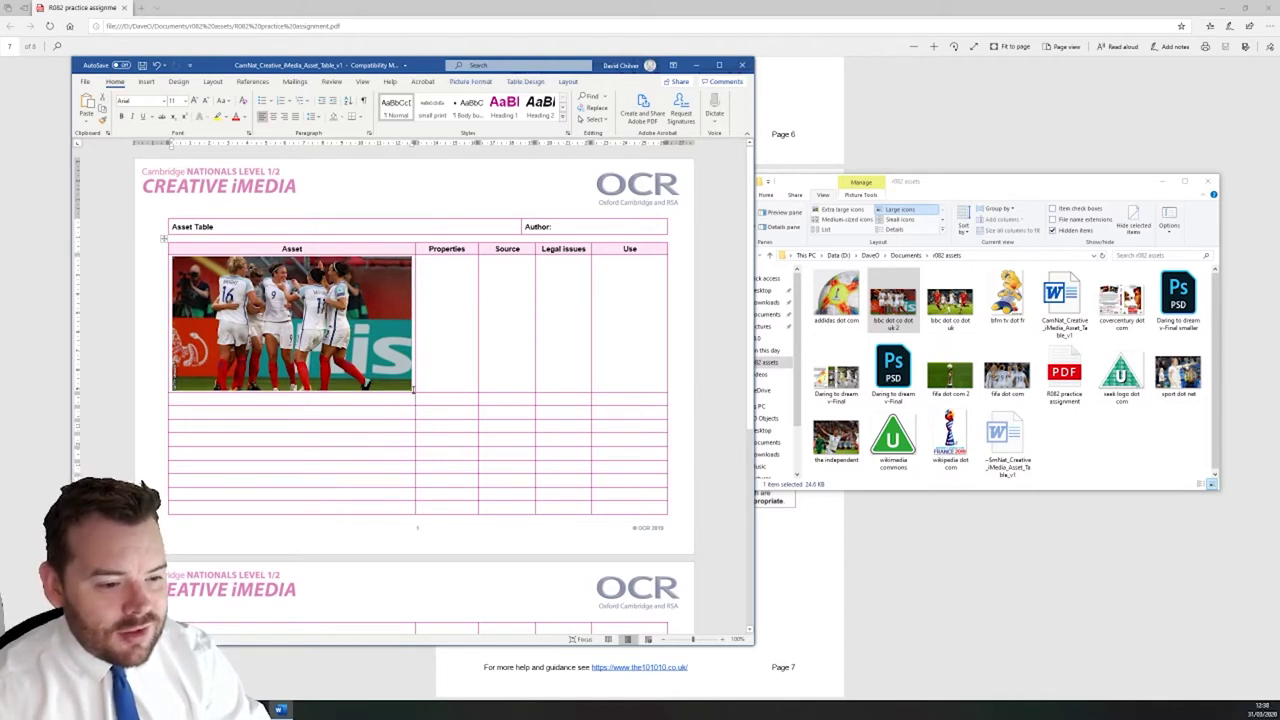
{"action": "left_click_drag", "start_coordinate": [411, 389], "coordinate": [293, 323]}
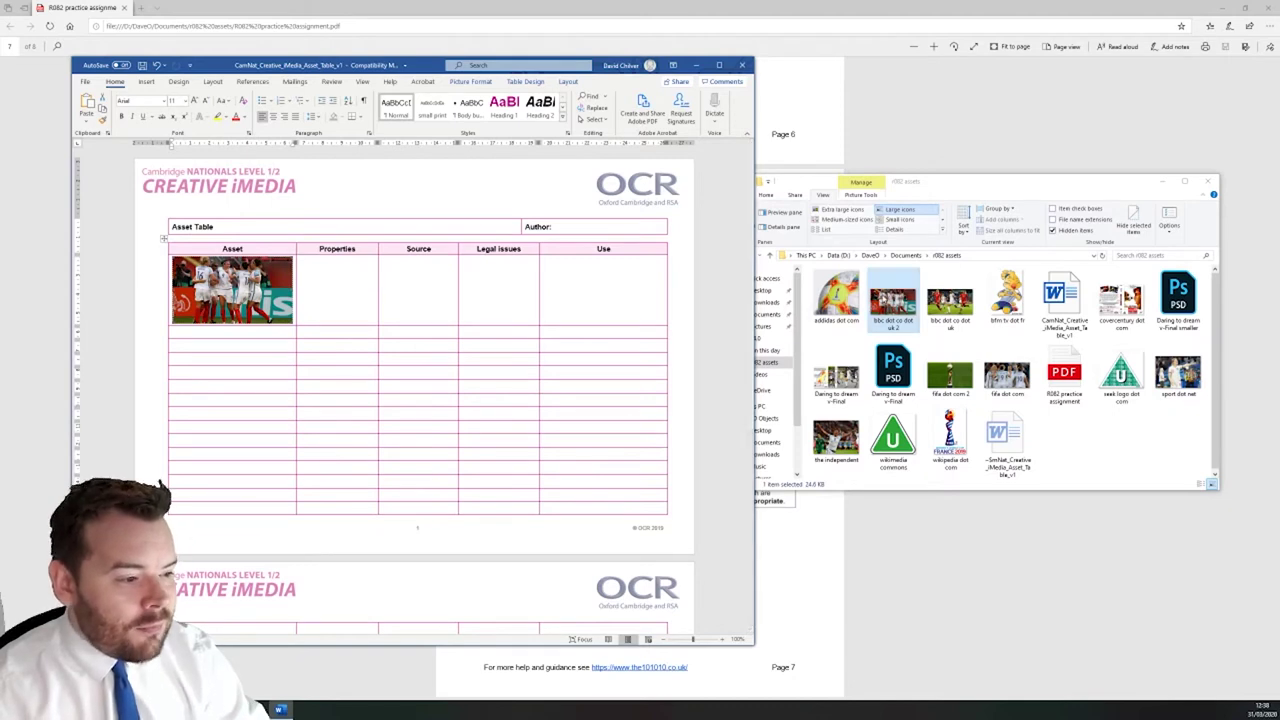
Step: Show file details in the r082 assets folder and record 480x270 and 24.6kb in the first asset's Properties cell
{"action": "left_click", "coordinate": [882, 298]}
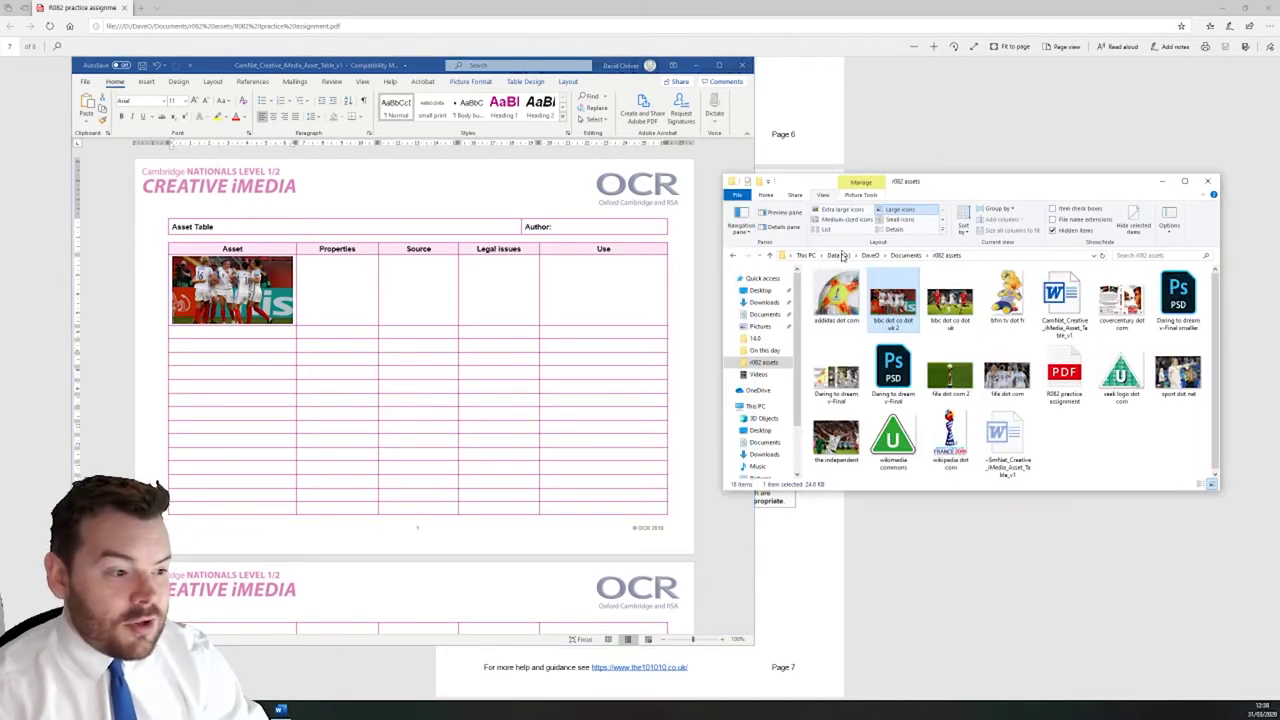
{"action": "left_click", "coordinate": [782, 227]}
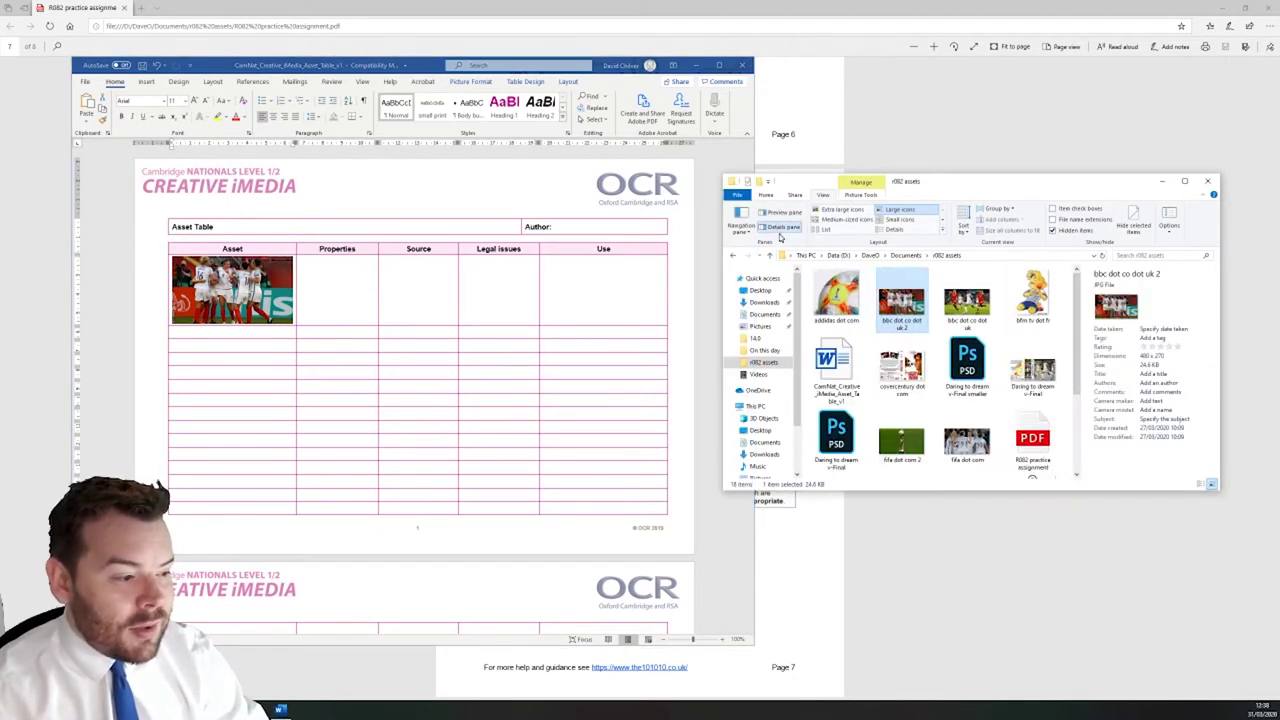
{"action": "left_click", "coordinate": [341, 285]}
{"action": "left_click", "coordinate": [338, 285]}
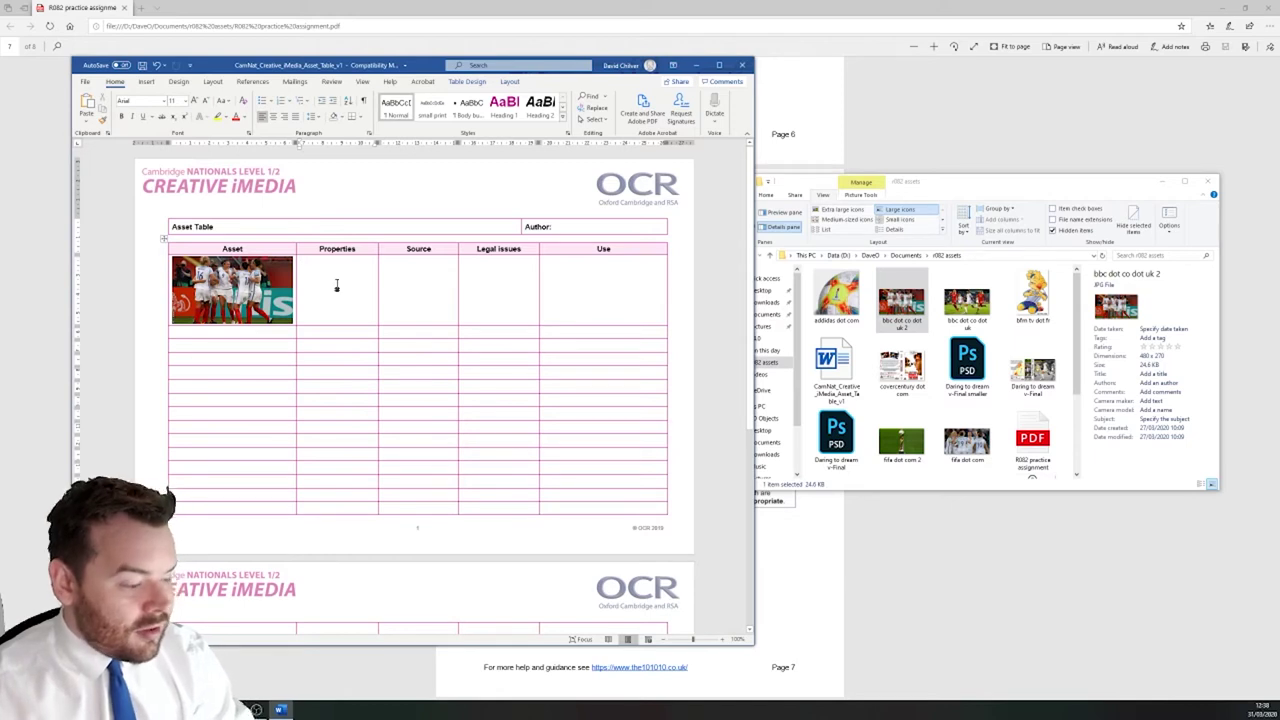
{"action": "type", "text": "480"}
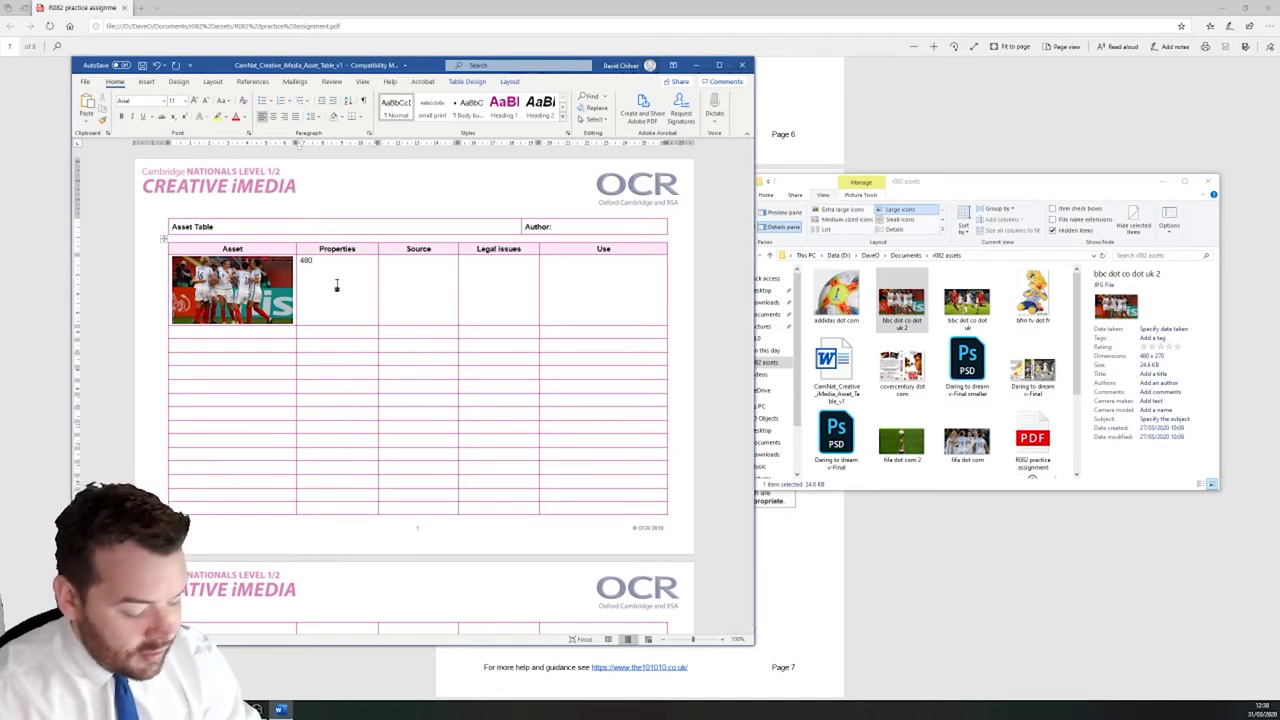
{"action": "type", "text": "x270"}
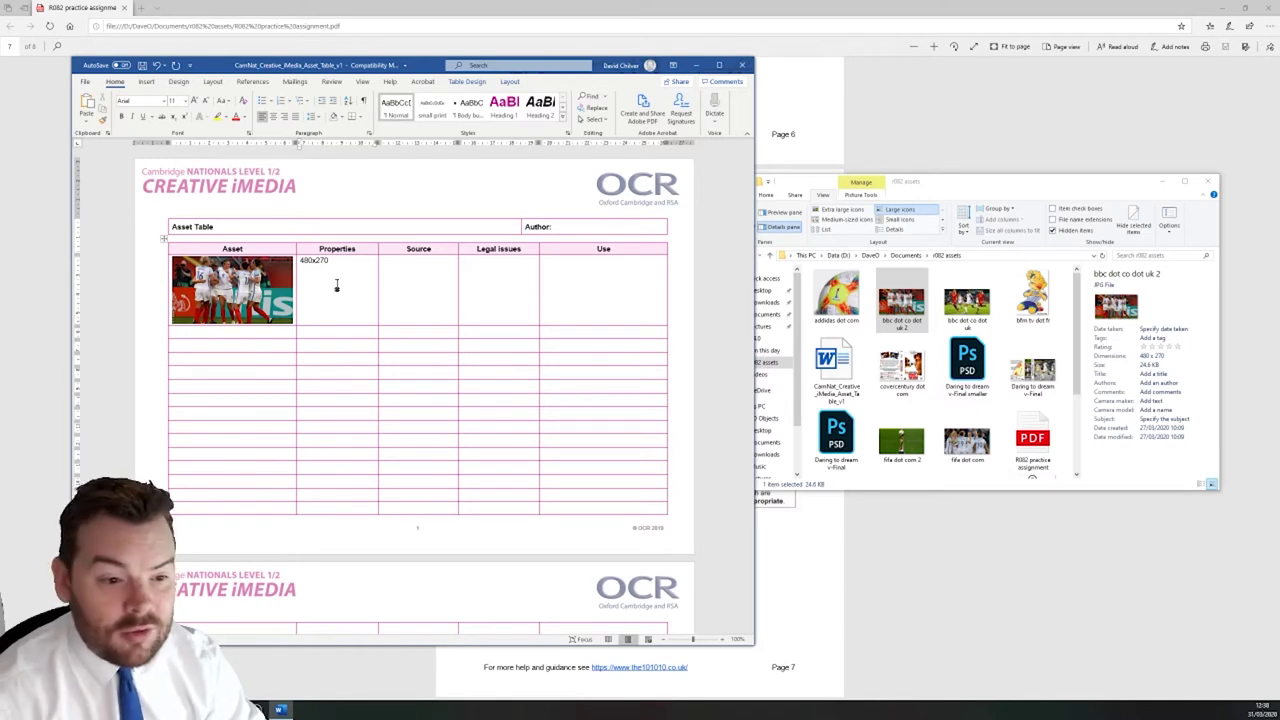
{"action": "key", "text": "Return"}
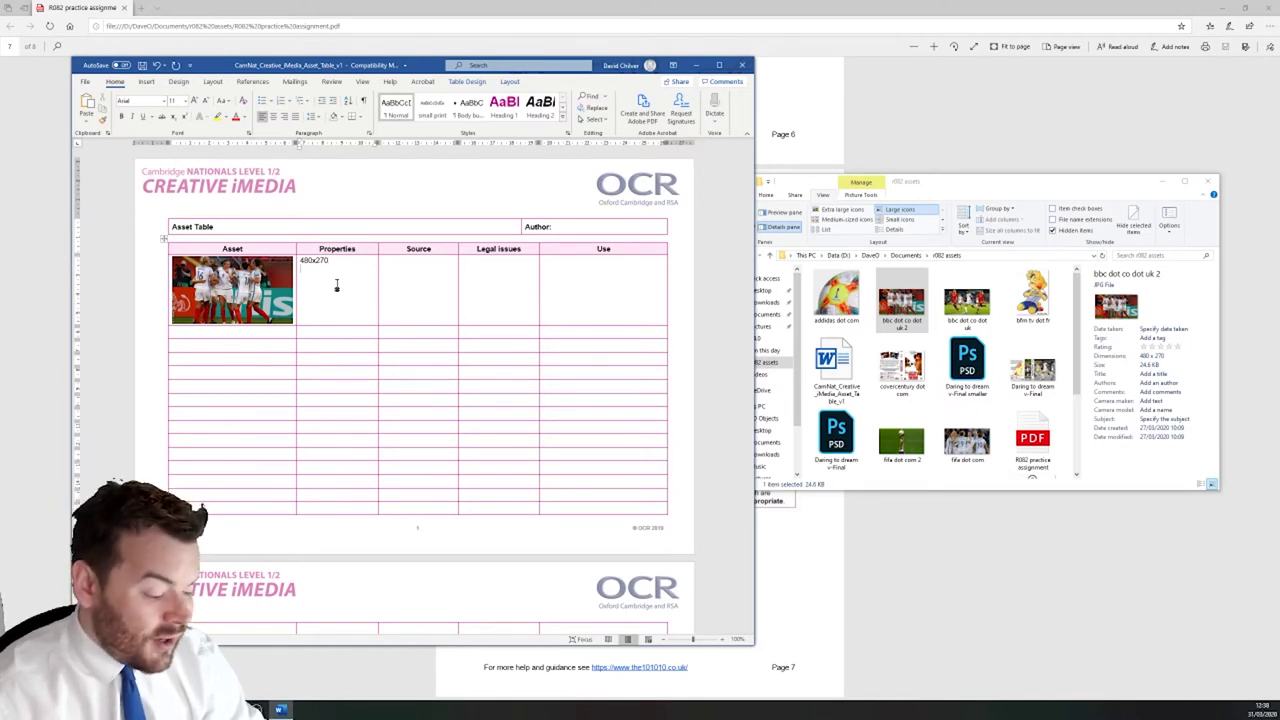
{"action": "type", "text": "24.6kb"}
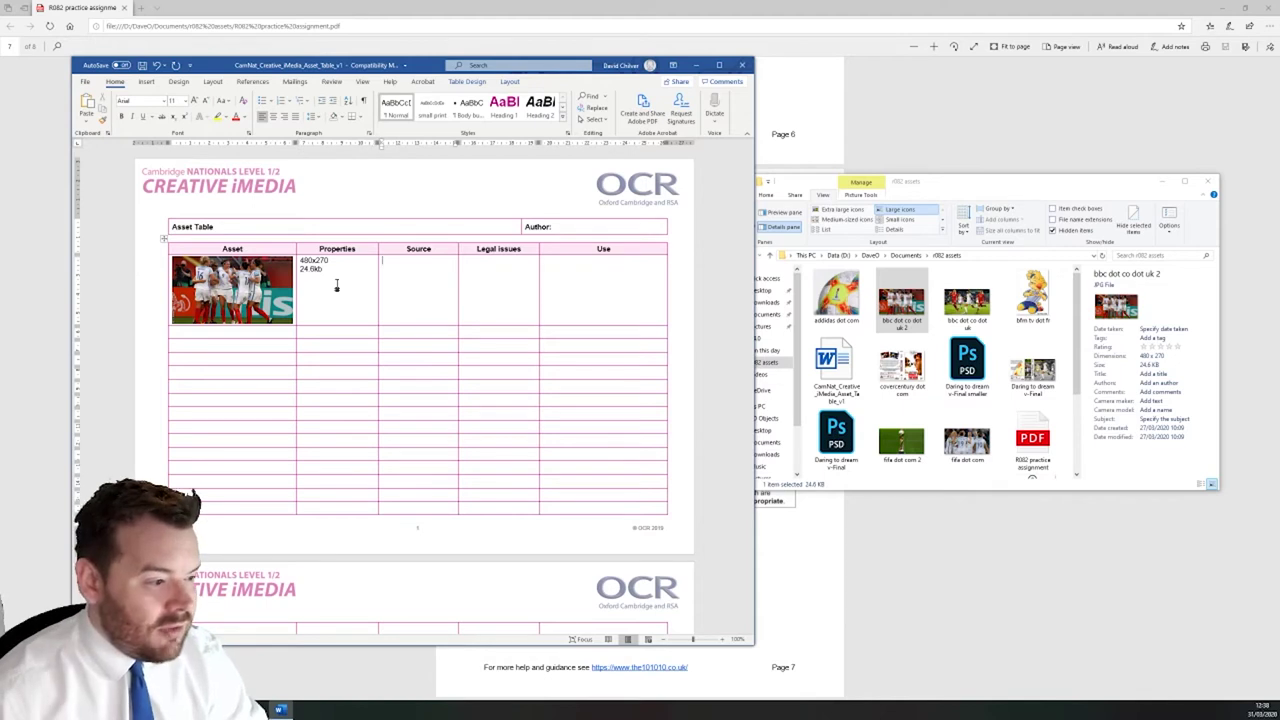
Step: Enter Bbc.co.uk as the first asset's source and begin its Legal issues cell with "Copyright." on its own line
{"action": "type", "text": "bc"}
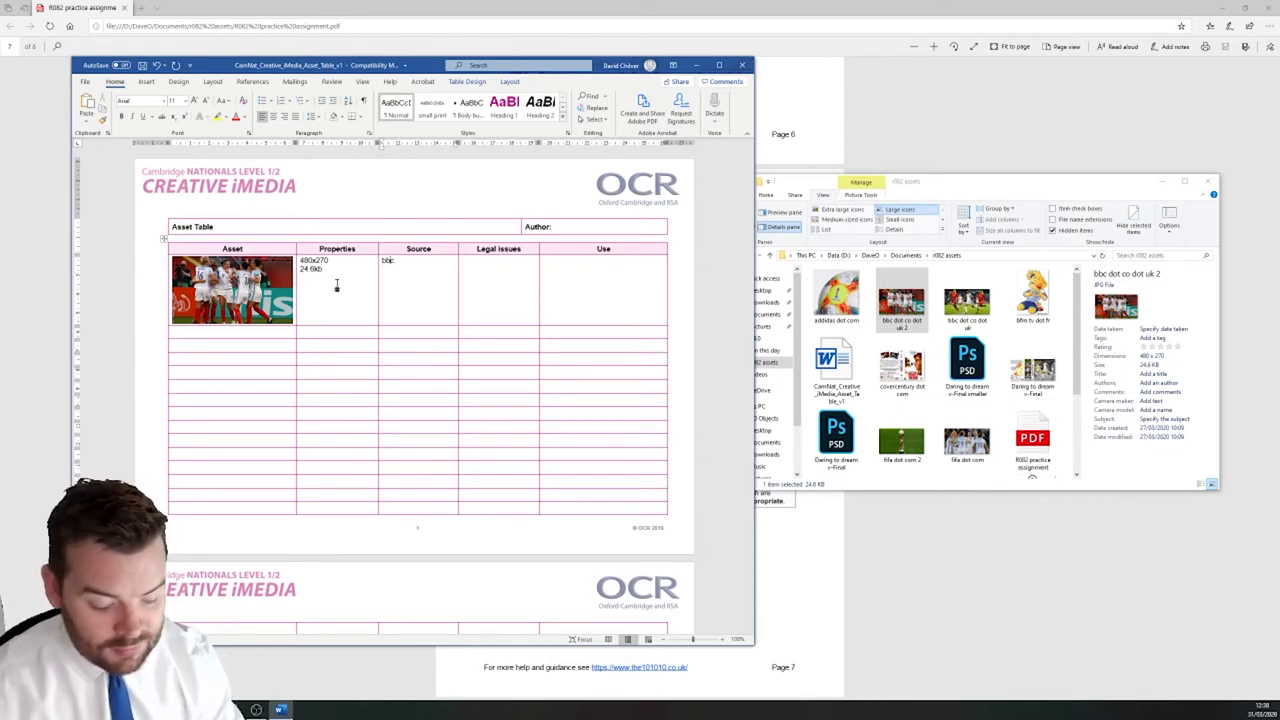
{"action": "type", "text": ".co.uk"}
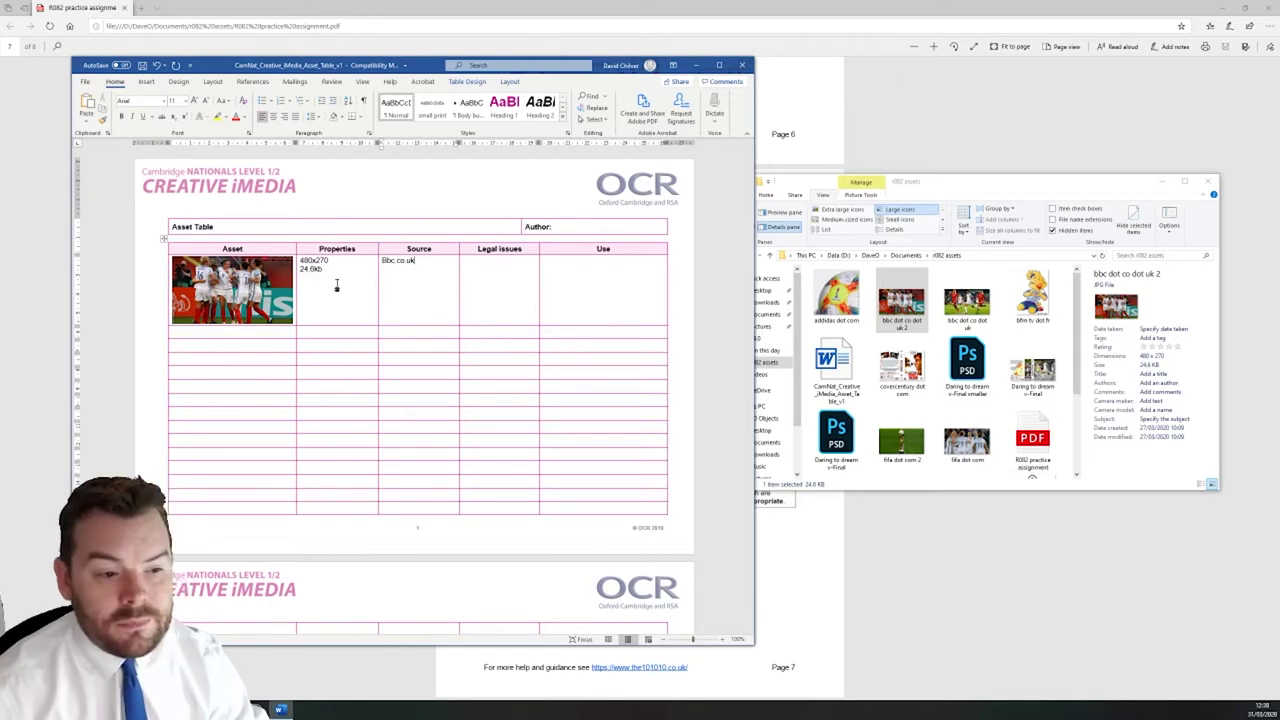
{"action": "left_click", "coordinate": [519, 265]}
{"action": "type", "text": "Co"}
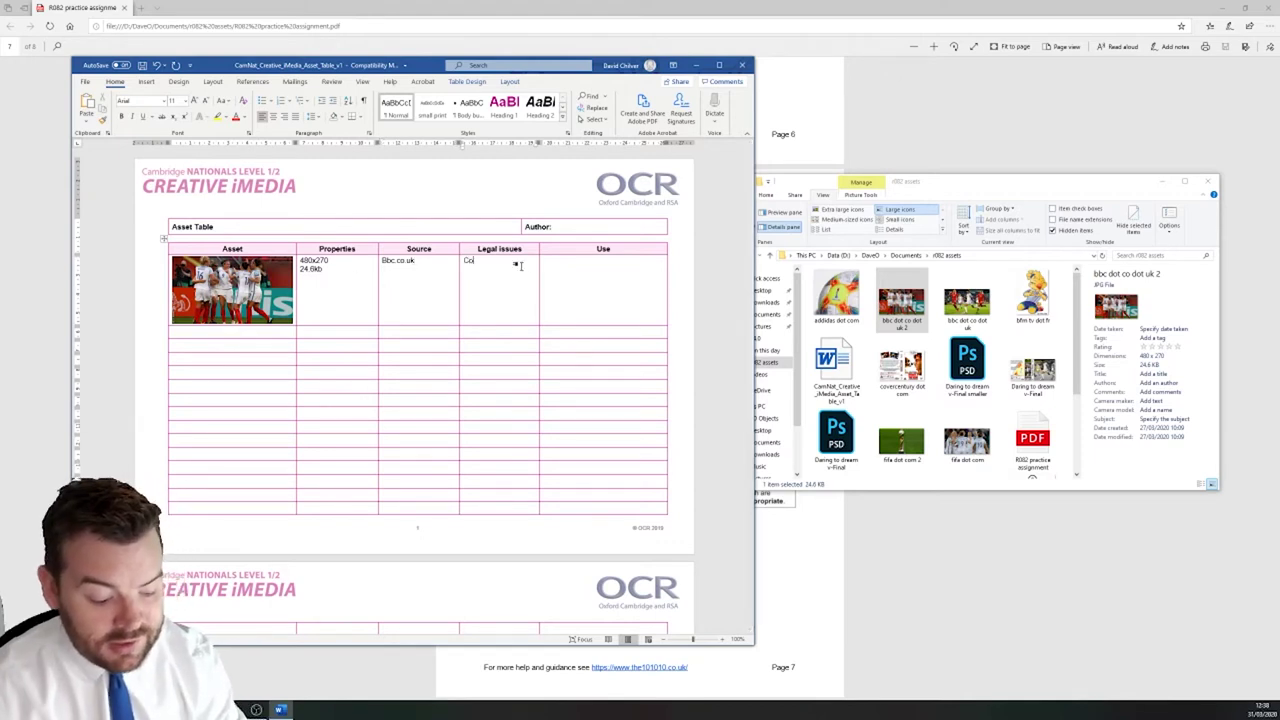
{"action": "type", "text": "pyright"}
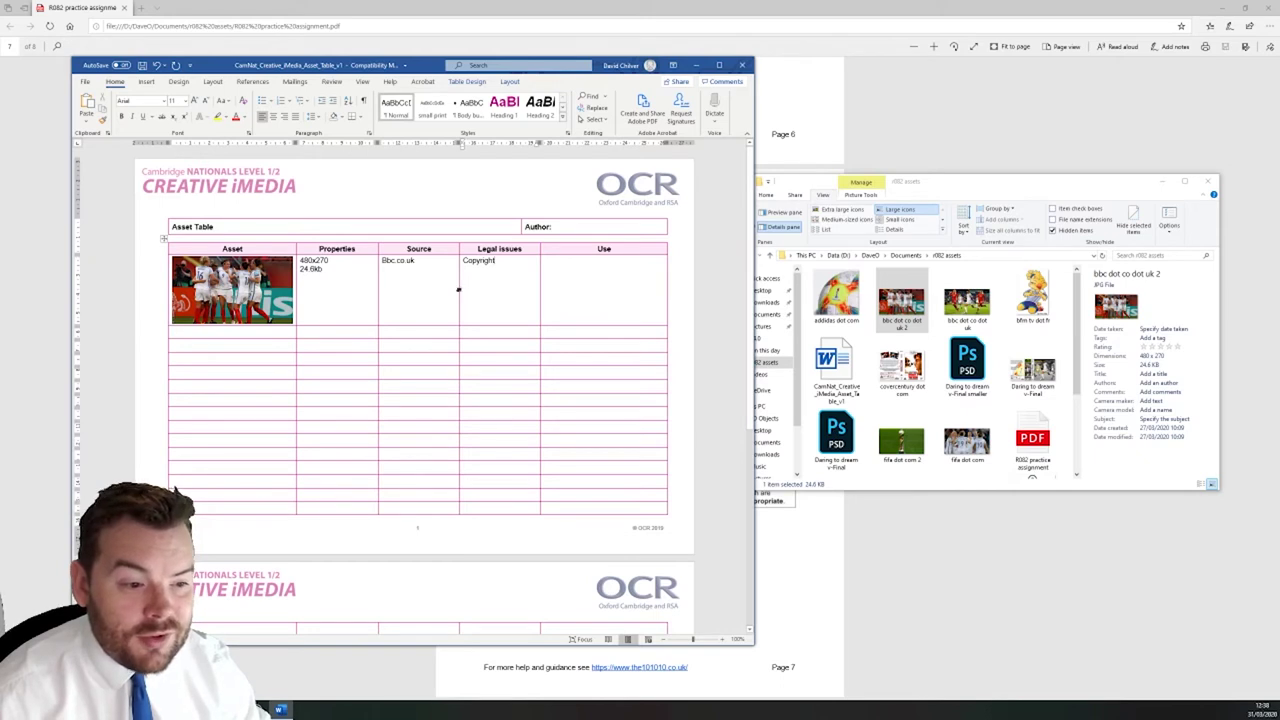
{"action": "key", "text": "Return"}
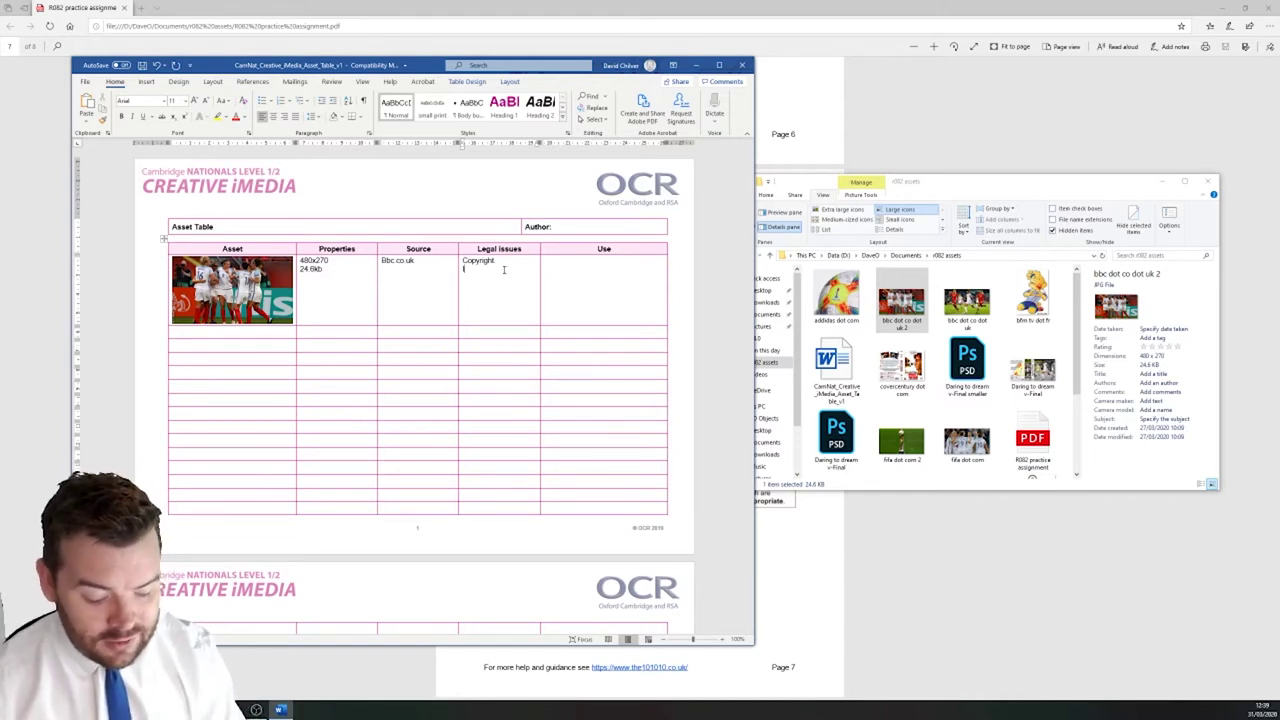
Step: Add "I can't use this in a commercial product without permission from copyright holder." to the first asset's Legal issues cell
{"action": "type", "text": "I can't use"}
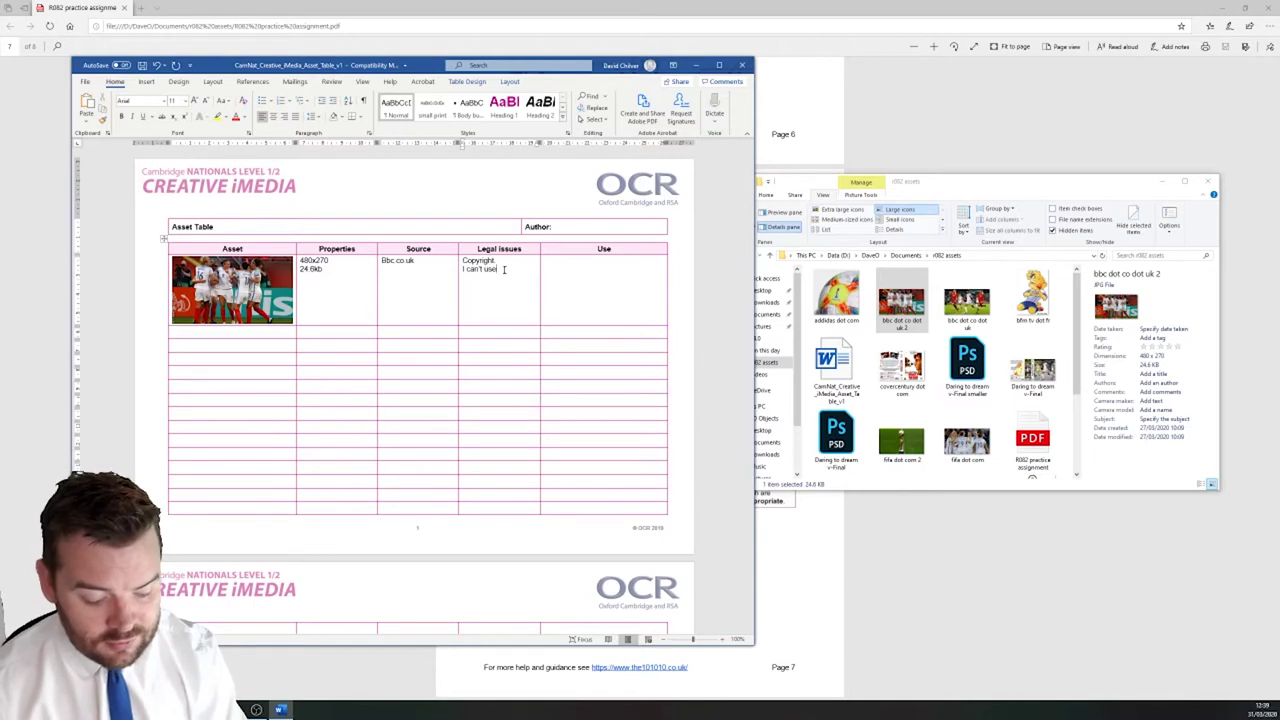
{"action": "type", "text": " this in a commercial p"}
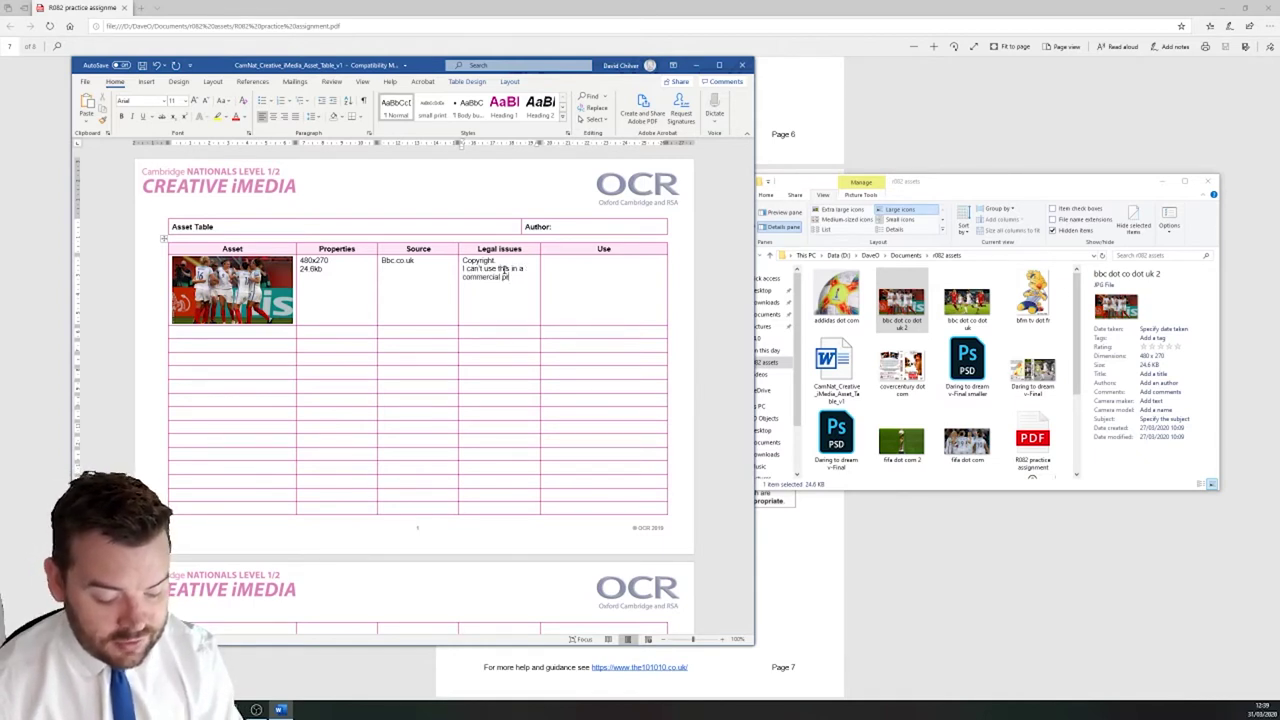
{"action": "type", "text": "roduct"}
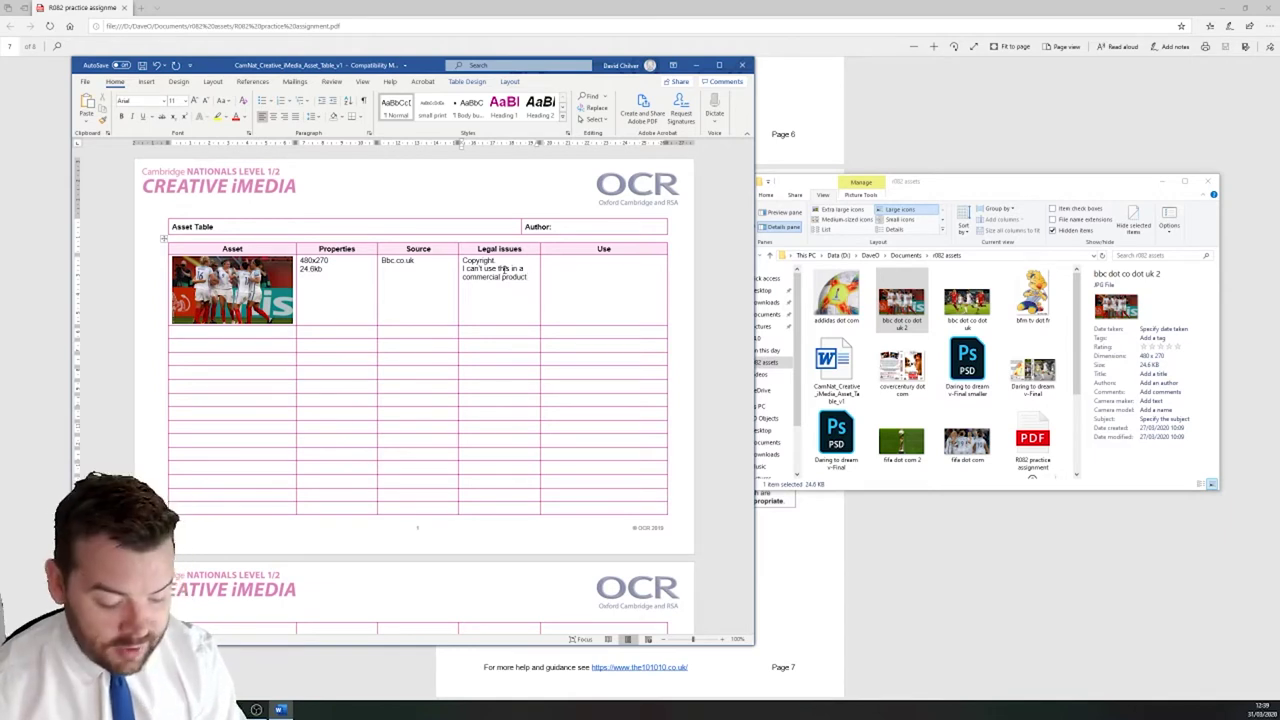
{"action": "type", "text": " without per"}
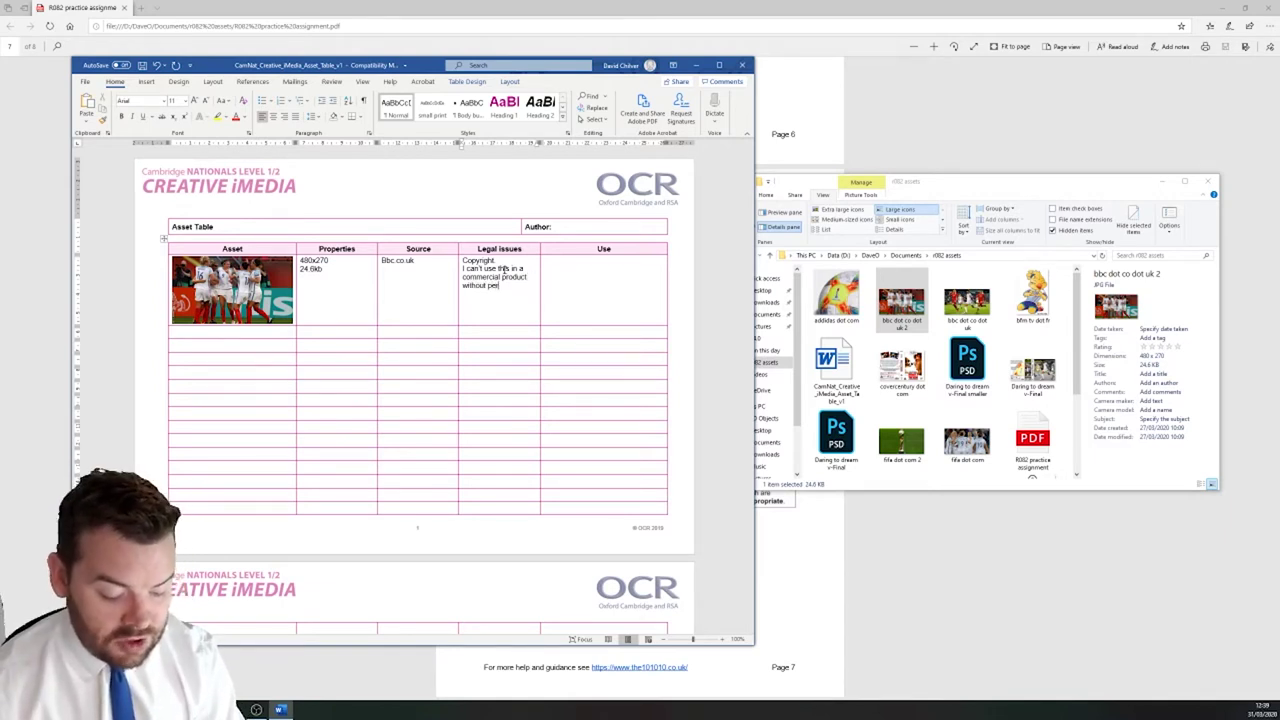
{"action": "type", "text": "mission fro"}
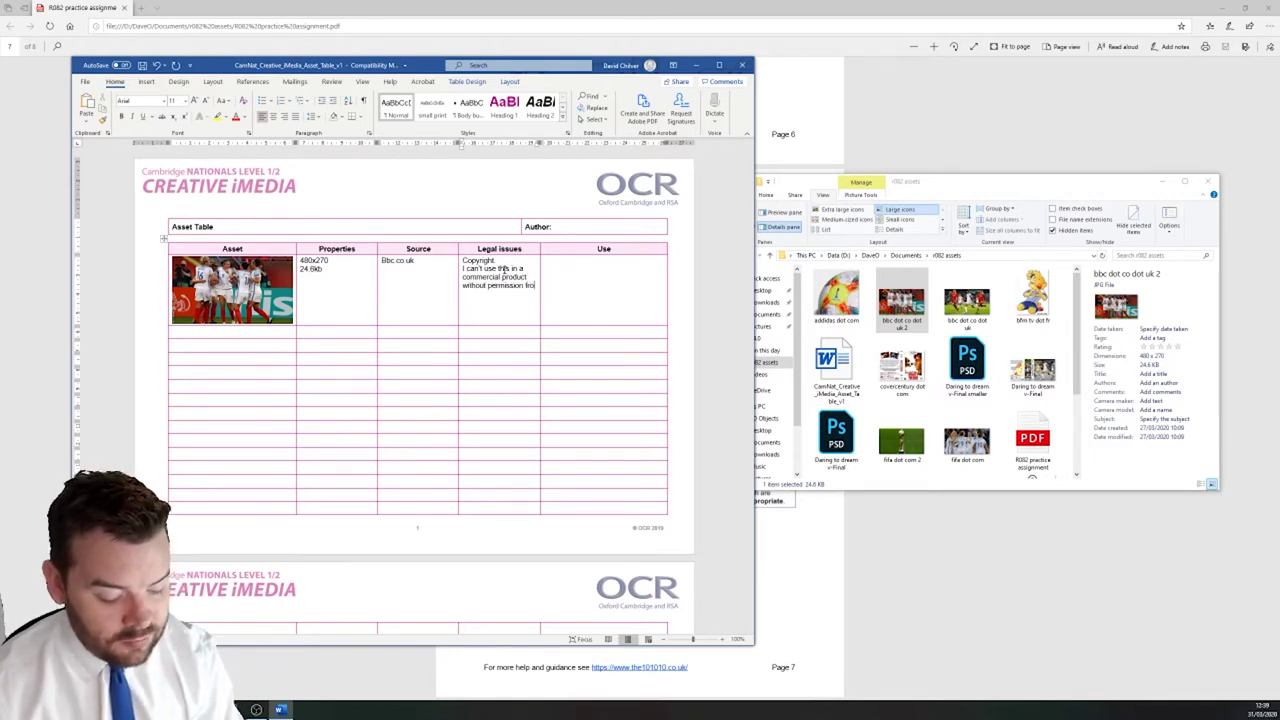
{"action": "type", "text": "m copyri"}
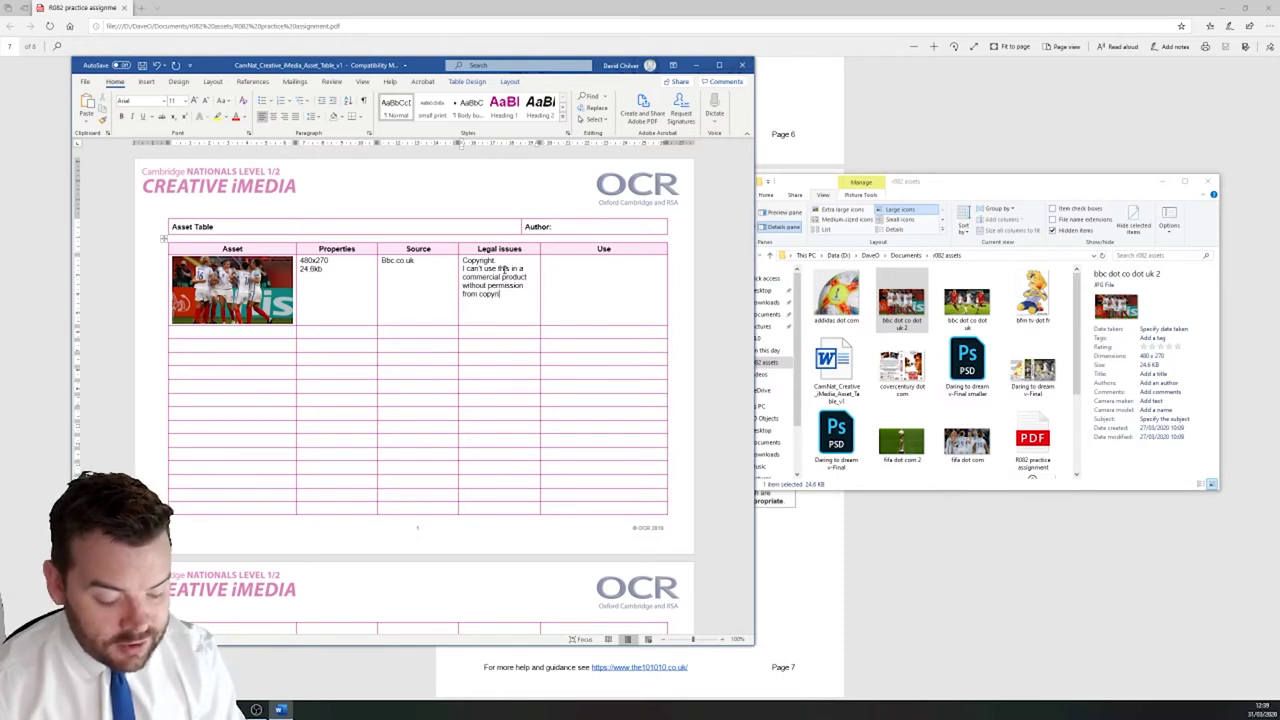
{"action": "type", "text": "ght holder."}
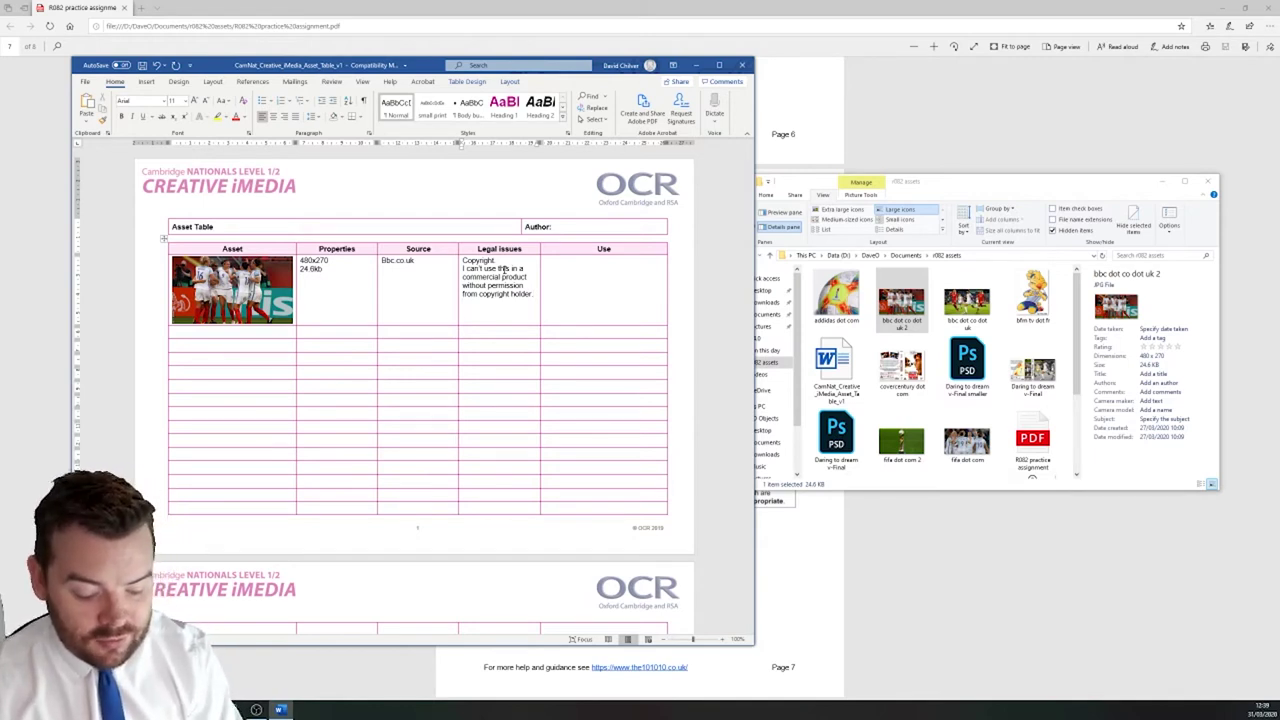
Step: Add "I will need to contact BBC" plus some placeholder characters to the first asset's legal issues text
{"action": "type", "text": "I will n"}
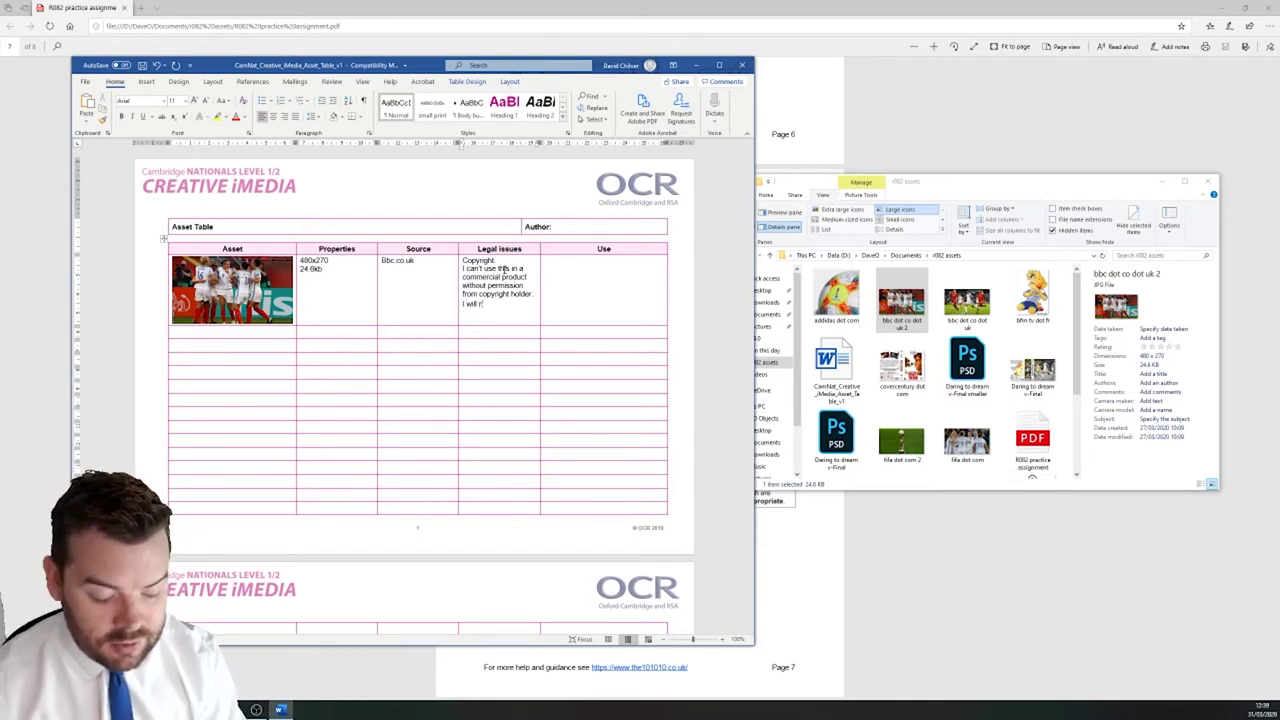
{"action": "type", "text": "eed to contact B"}
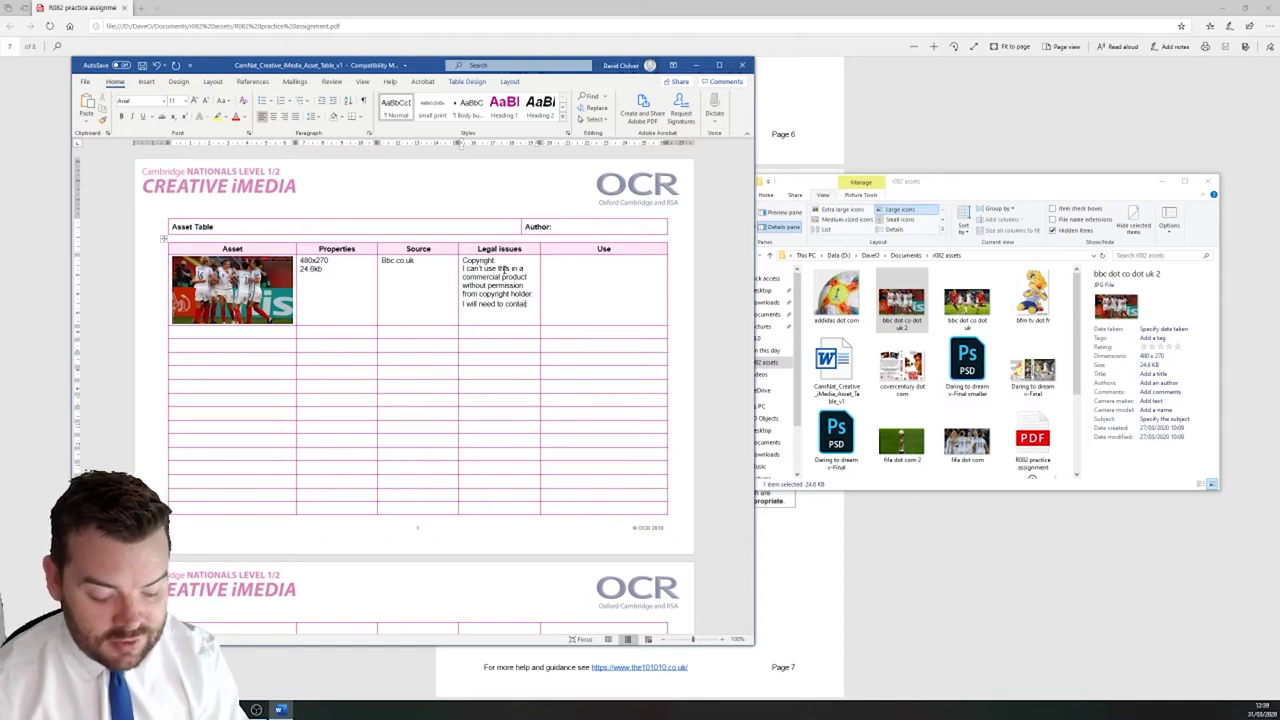
{"action": "type", "text": "BC"}
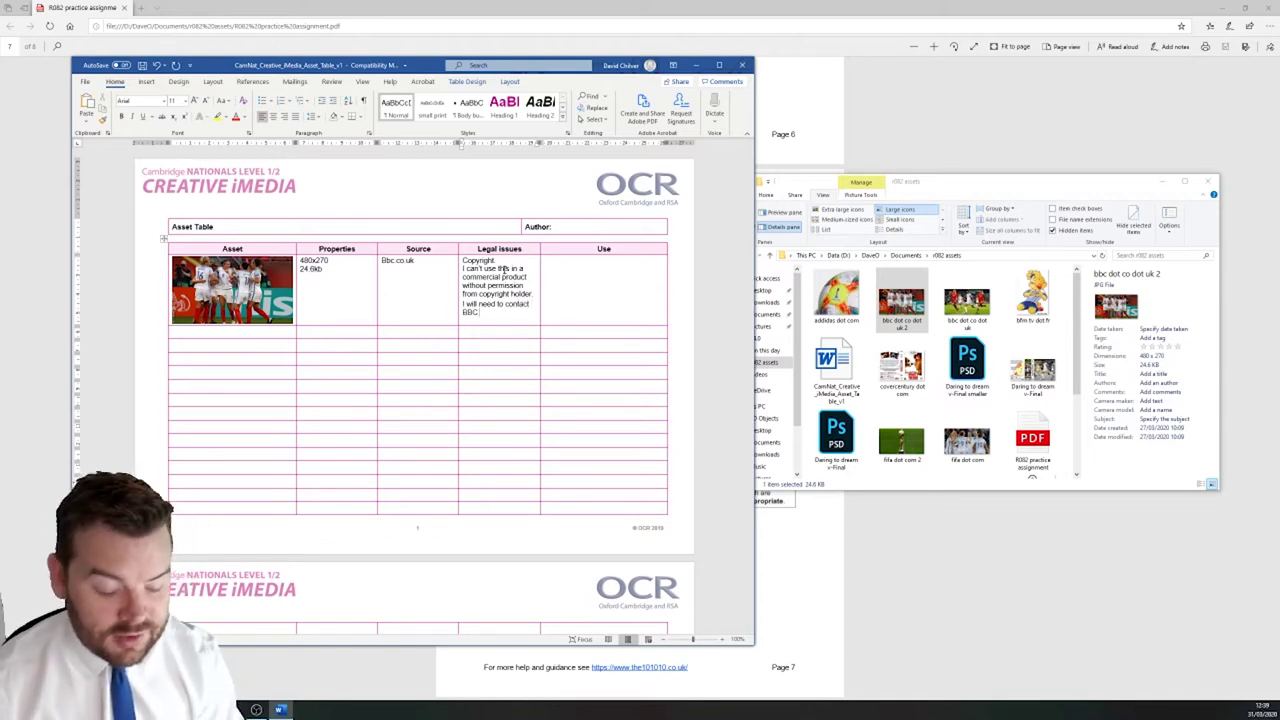
{"action": "type", "text": " adhgFHGjhj"}
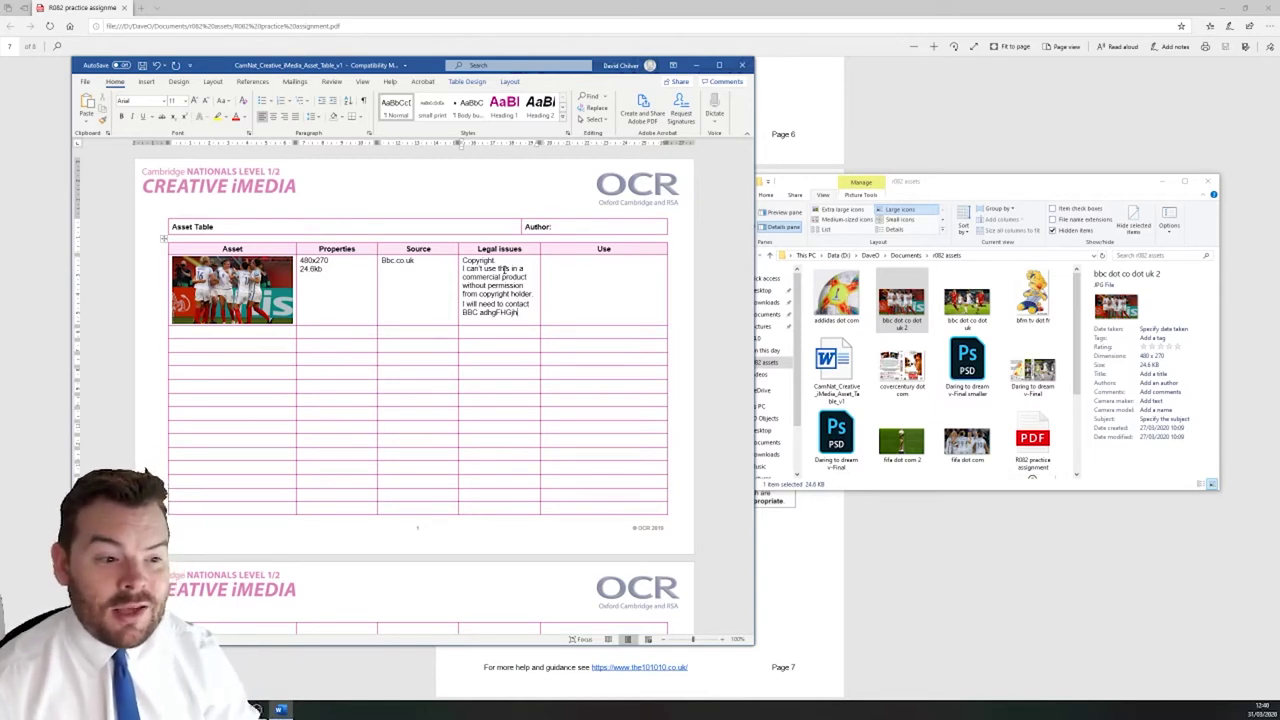
{"action": "left_click_drag", "start_coordinate": [493, 261], "coordinate": [501, 312]}
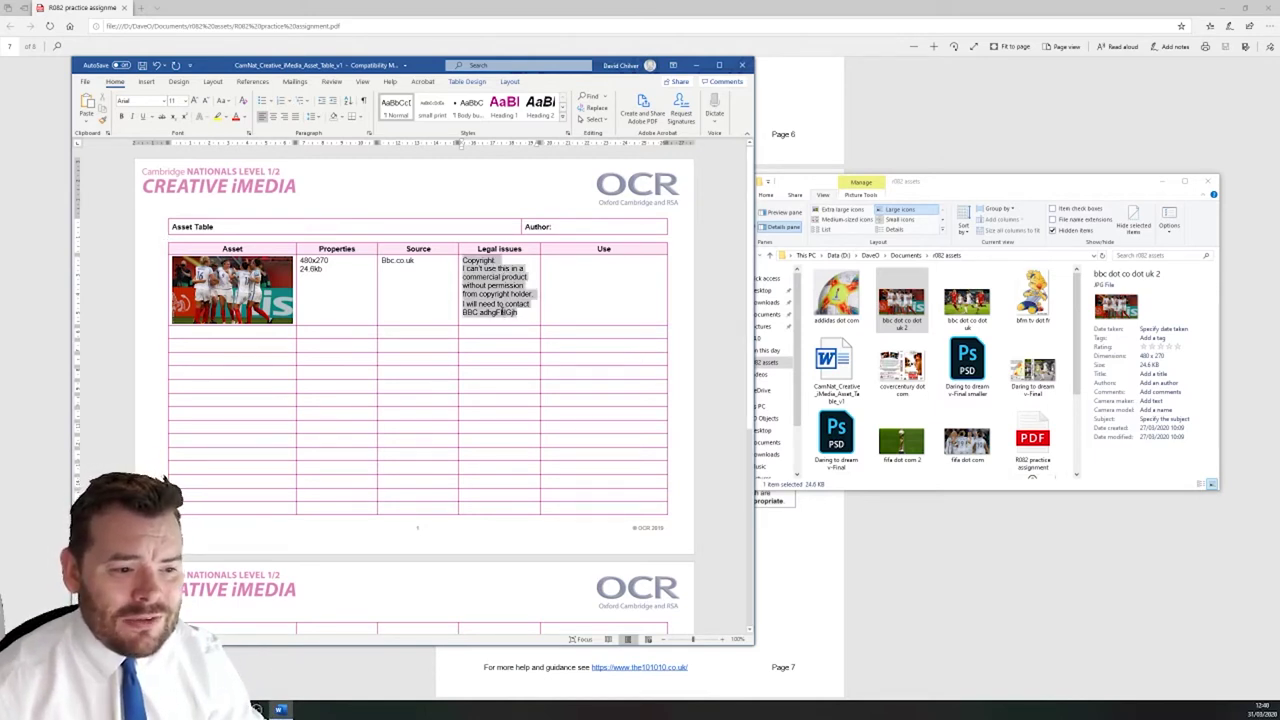
{"action": "left_click", "coordinate": [496, 298]}
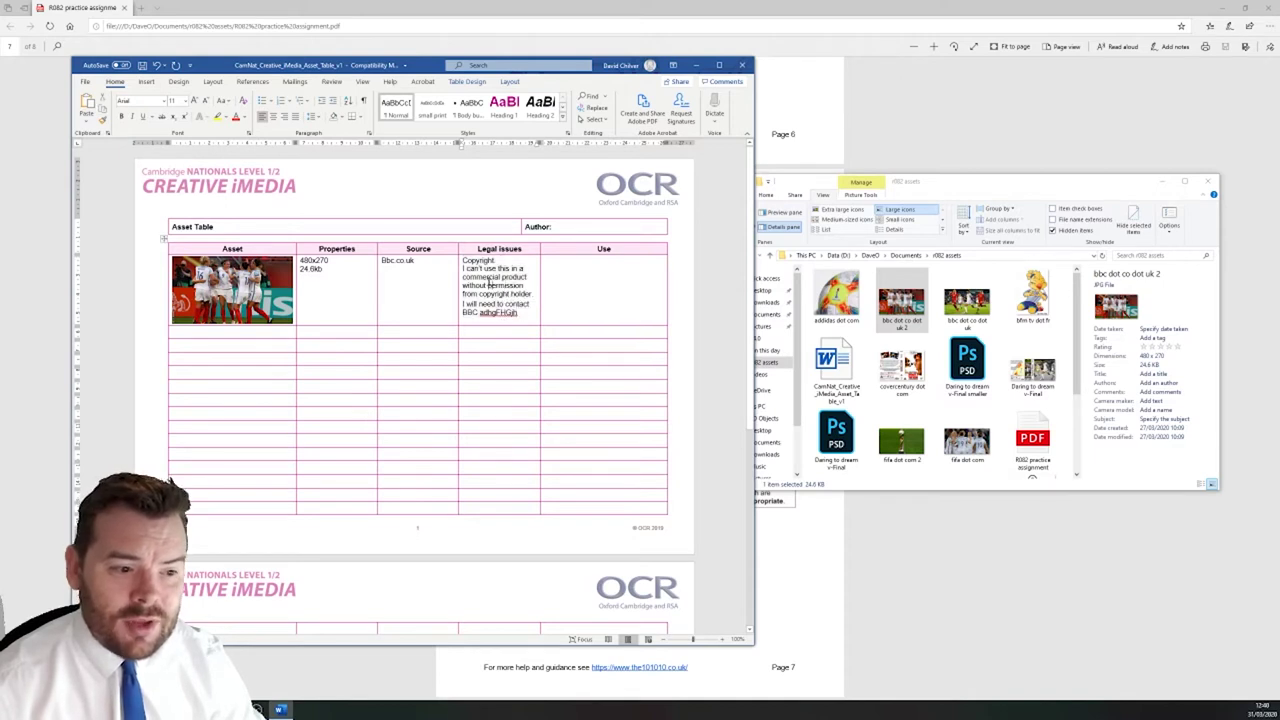
{"action": "left_click", "coordinate": [487, 331]}
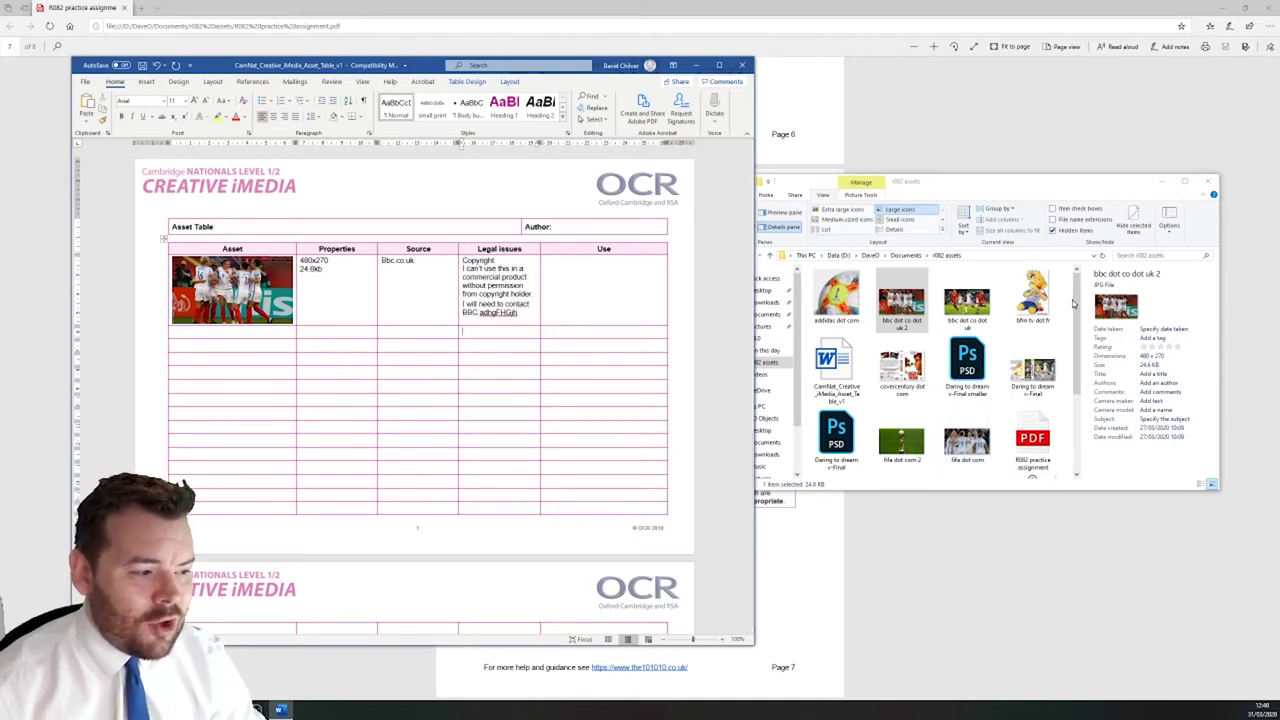
Step: Look through the remaining files in the r082 assets folder and check the details of the "wikimedia commons" image
{"action": "left_click", "coordinate": [1080, 312]}
{"action": "left_click_drag", "start_coordinate": [1080, 312], "coordinate": [1077, 381]}
{"action": "left_click", "coordinate": [1046, 379]}
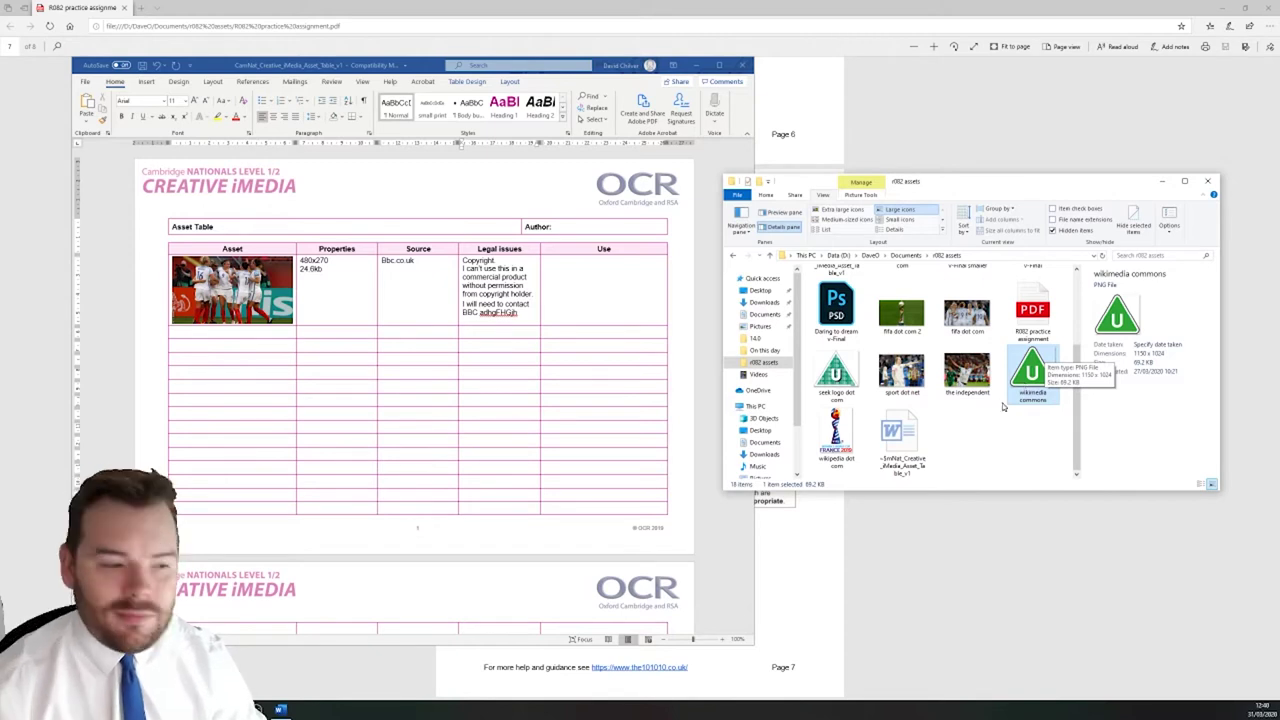
{"action": "left_click", "coordinate": [845, 383]}
{"action": "left_click", "coordinate": [979, 451]}
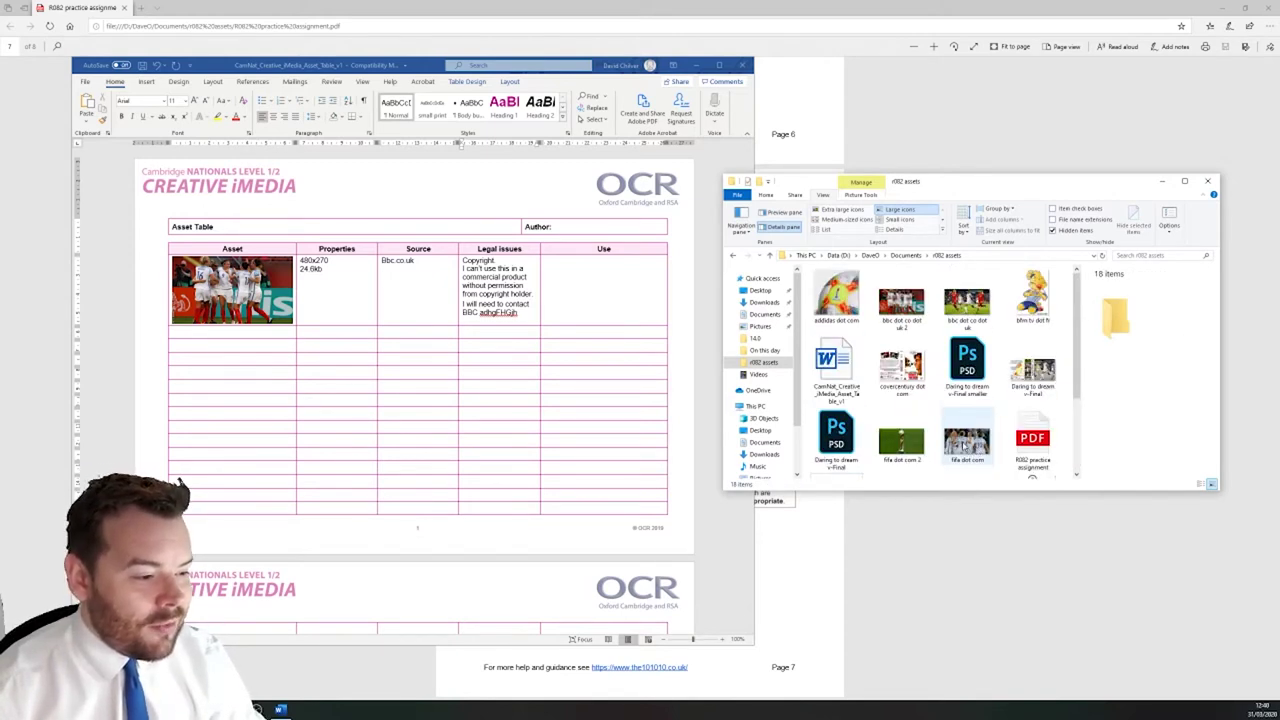
Step: Minimize the Word asset table and widen the r082 assets folder window over the assignment page
{"action": "left_click", "coordinate": [575, 296]}
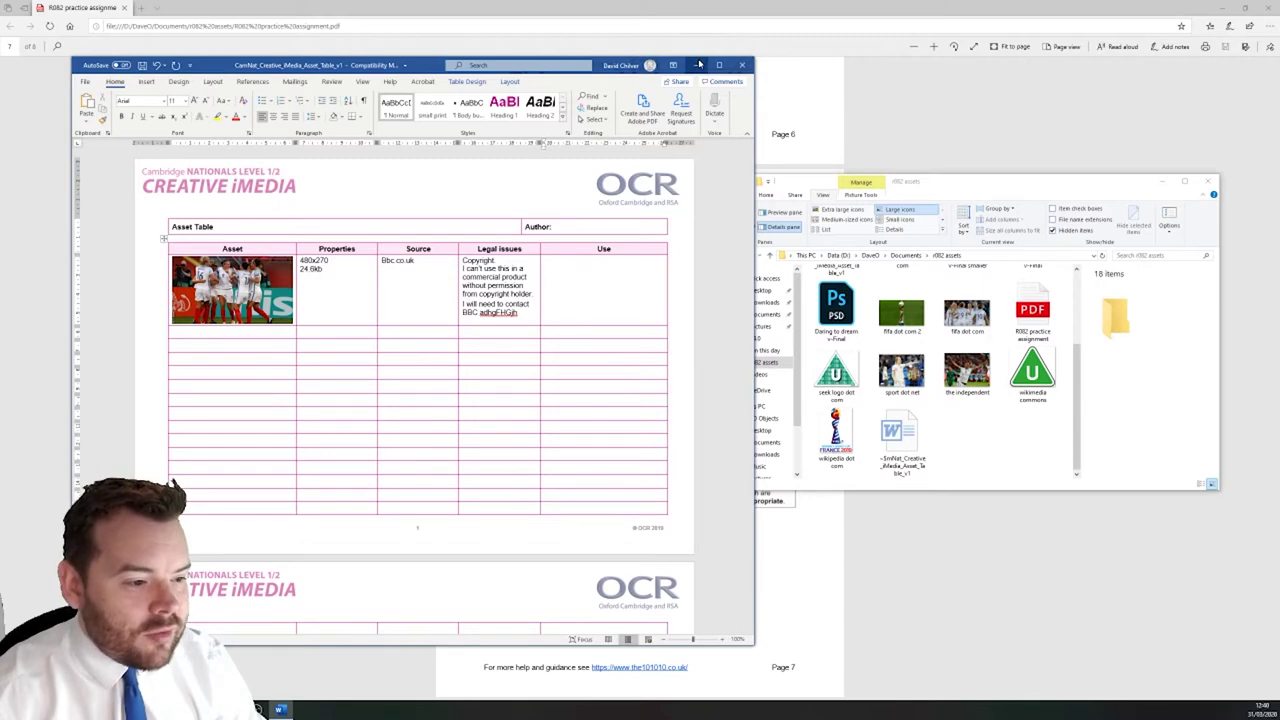
{"action": "left_click", "coordinate": [697, 65]}
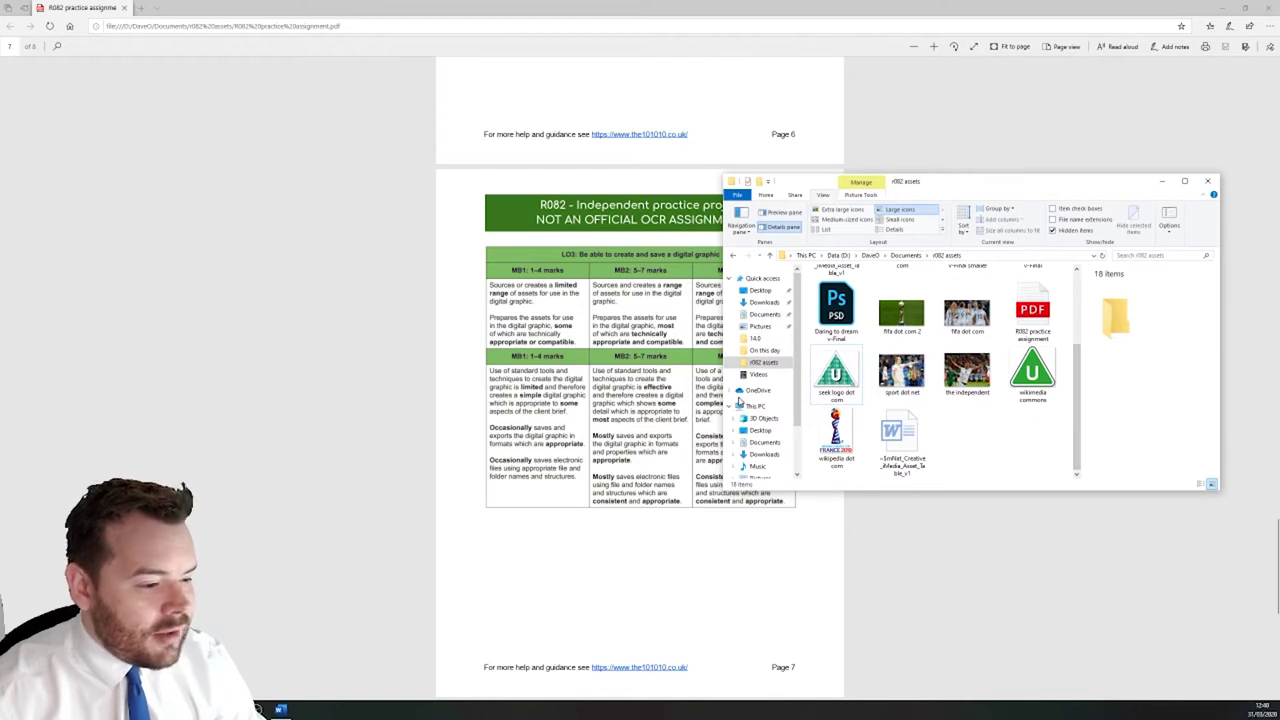
{"action": "left_click_drag", "start_coordinate": [722, 388], "coordinate": [606, 388]}
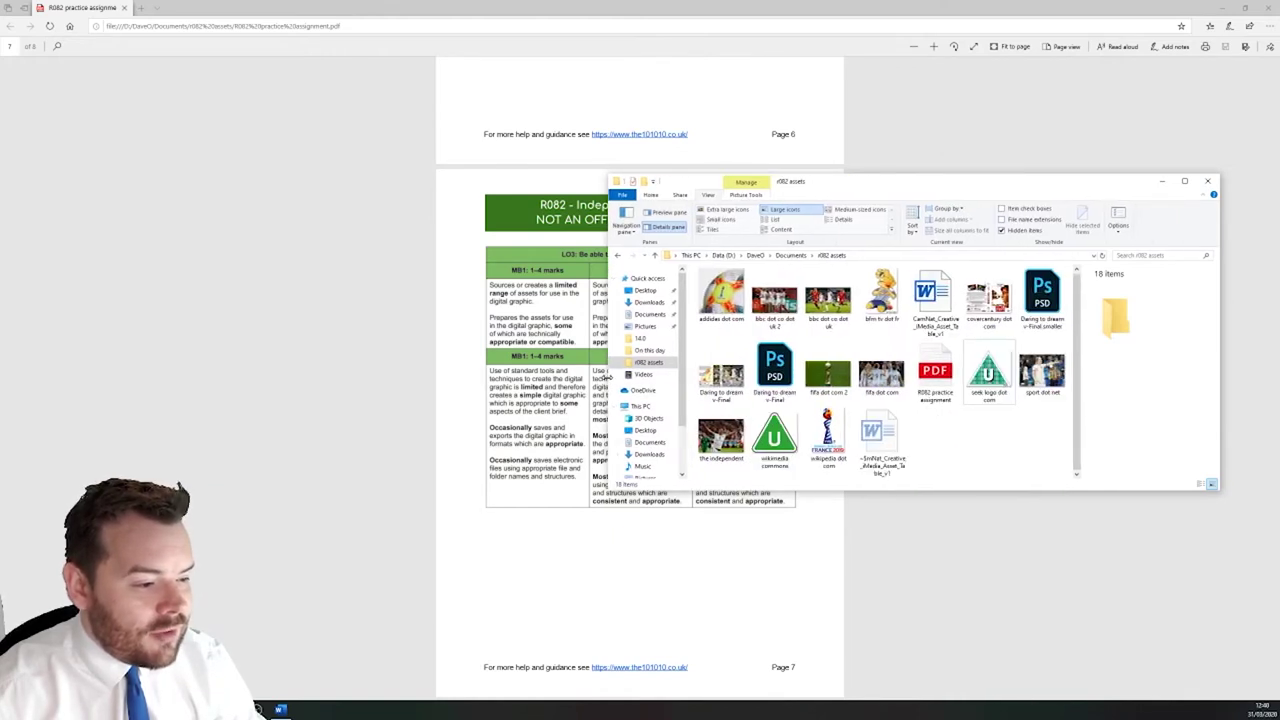
Step: Switch to Photoshop, start a new document and set its width unit to Pixels
{"action": "key", "text": "alt+Tab"}
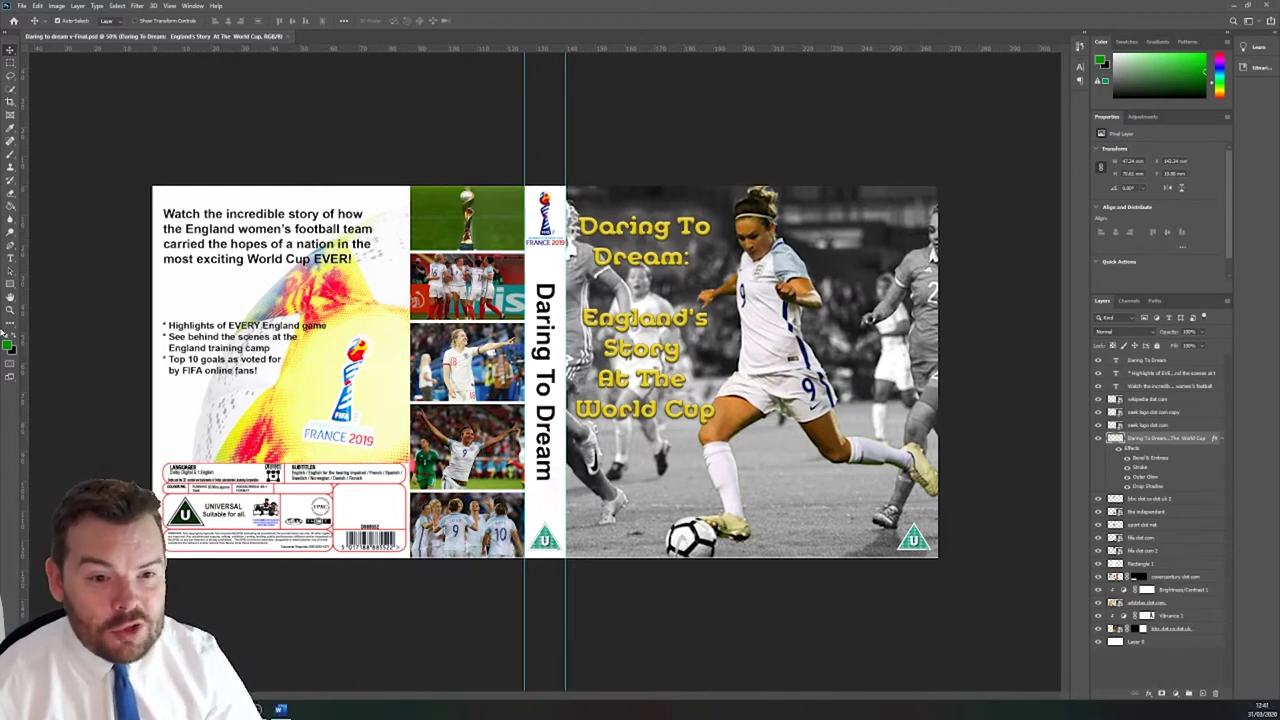
{"action": "left_click", "coordinate": [22, 5]}
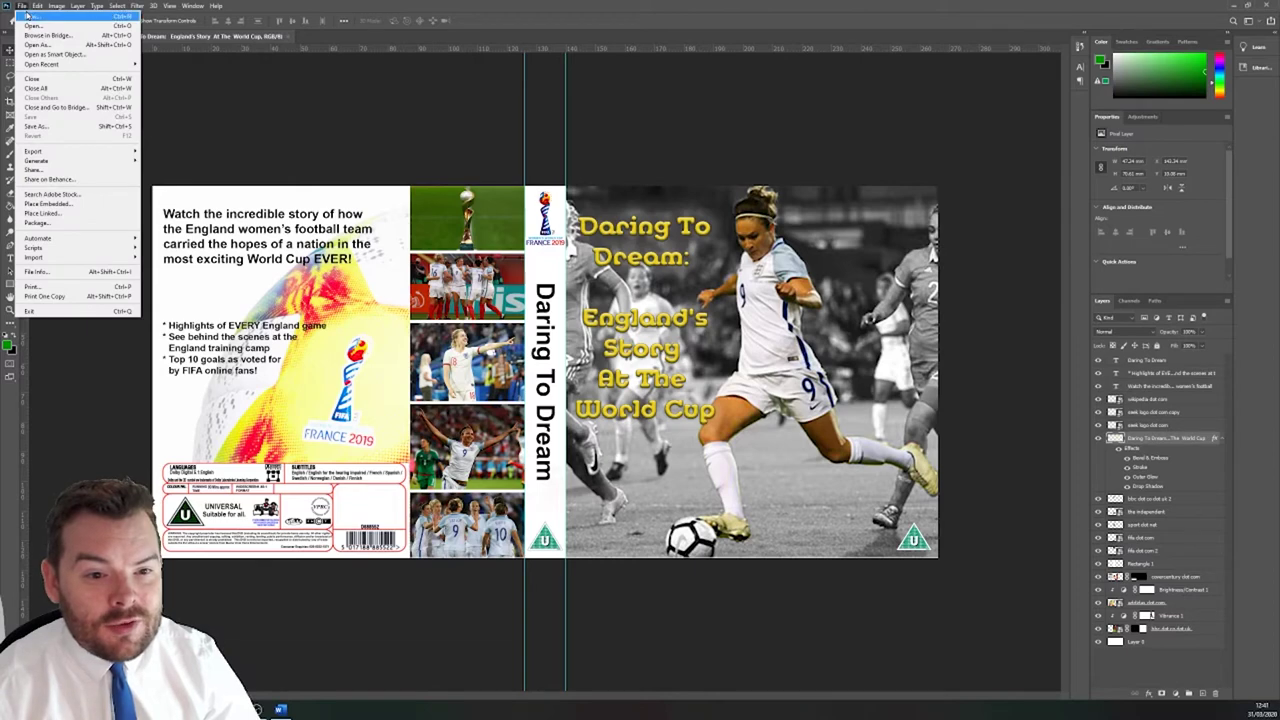
{"action": "left_click", "coordinate": [28, 16]}
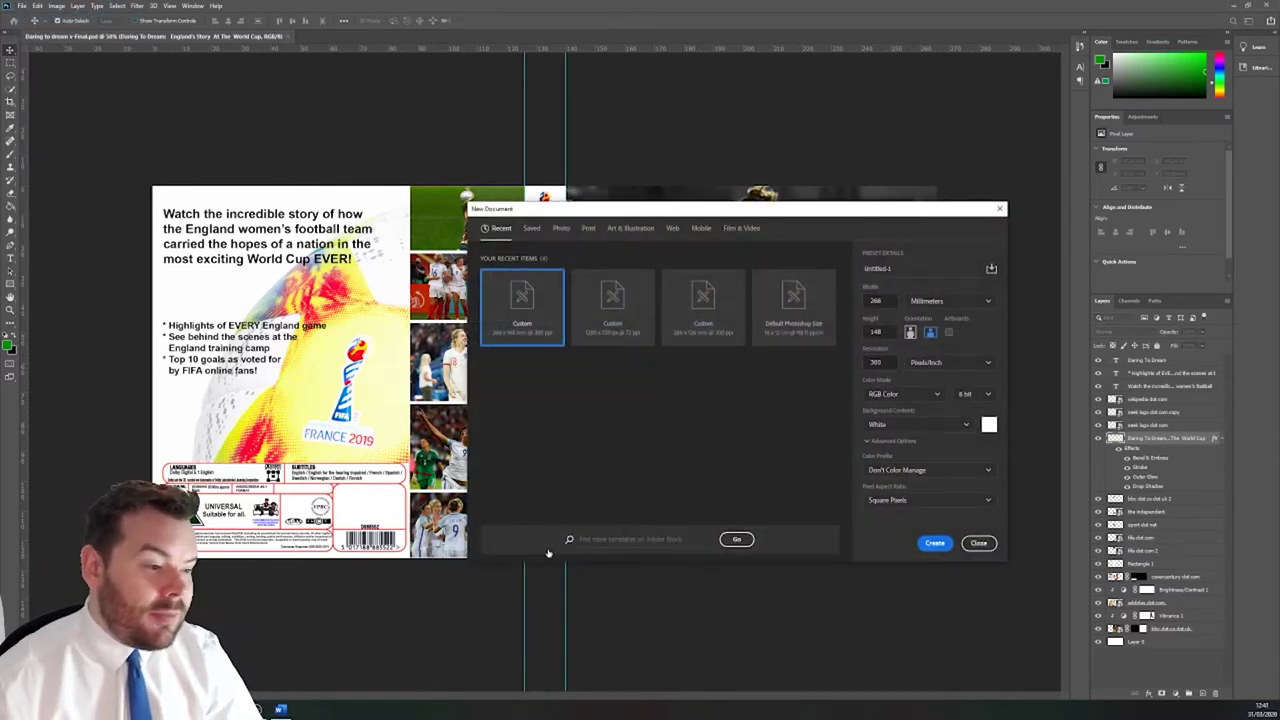
{"action": "left_click", "coordinate": [940, 302]}
{"action": "left_click", "coordinate": [938, 320]}
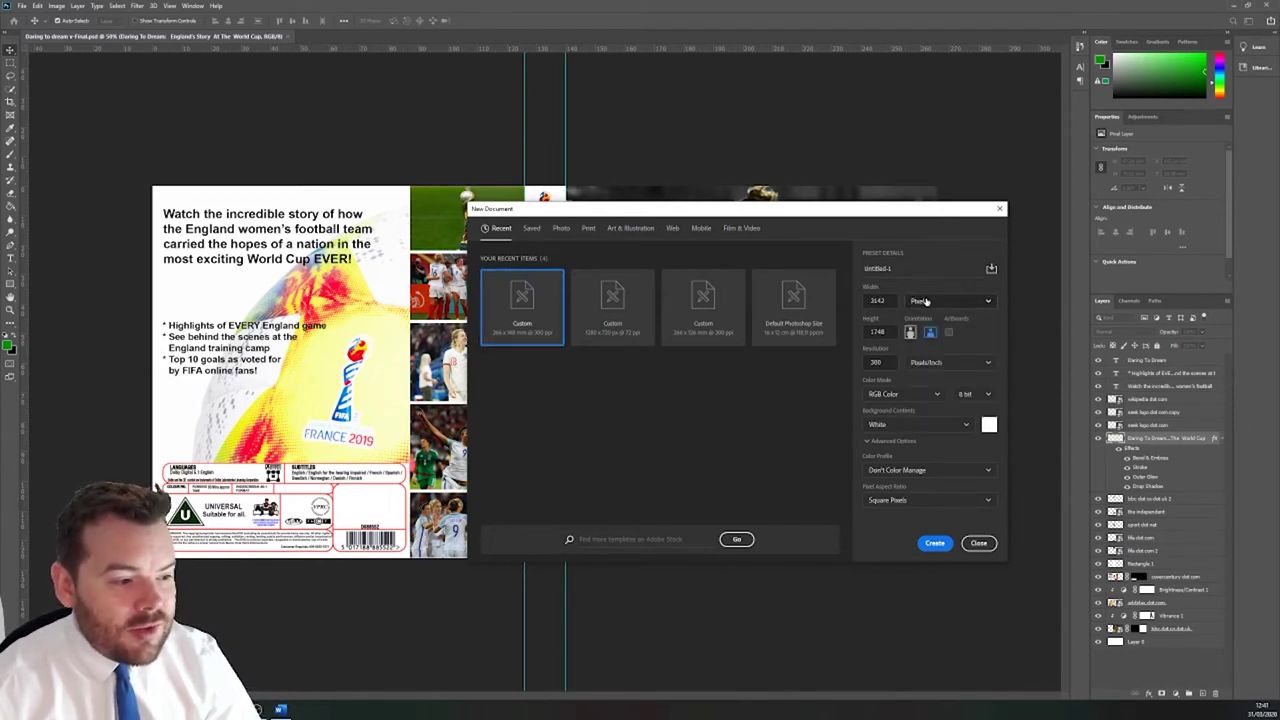
Step: Set the new document's width unit to Millimeters and check its width and height against the R082 assignment brief
{"action": "left_click", "coordinate": [918, 302]}
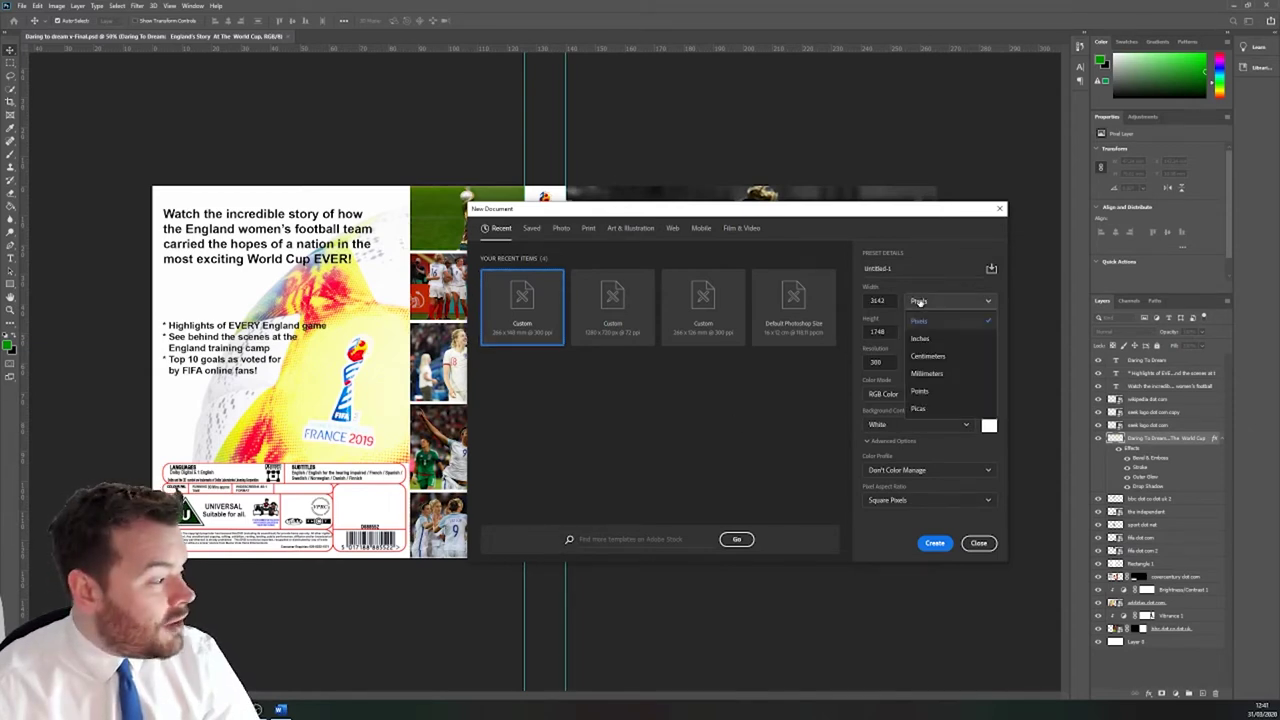
{"action": "left_click", "coordinate": [924, 374]}
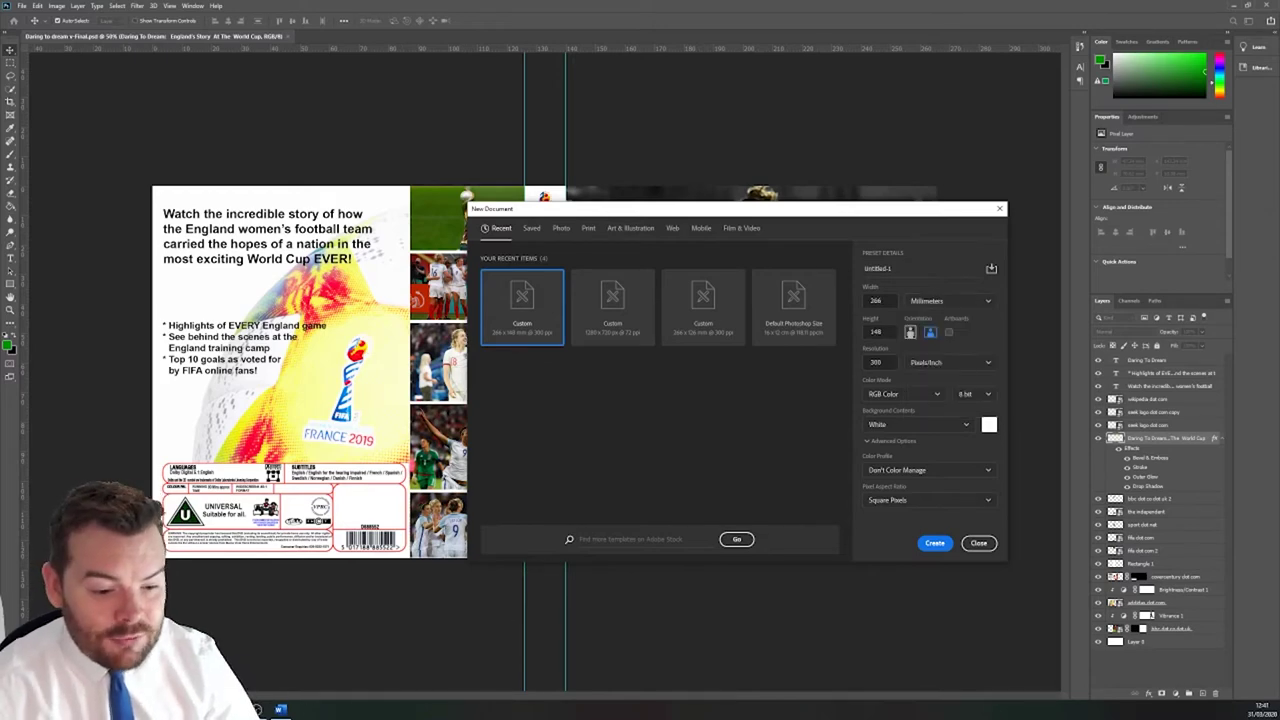
{"action": "key", "text": "alt+Tab"}
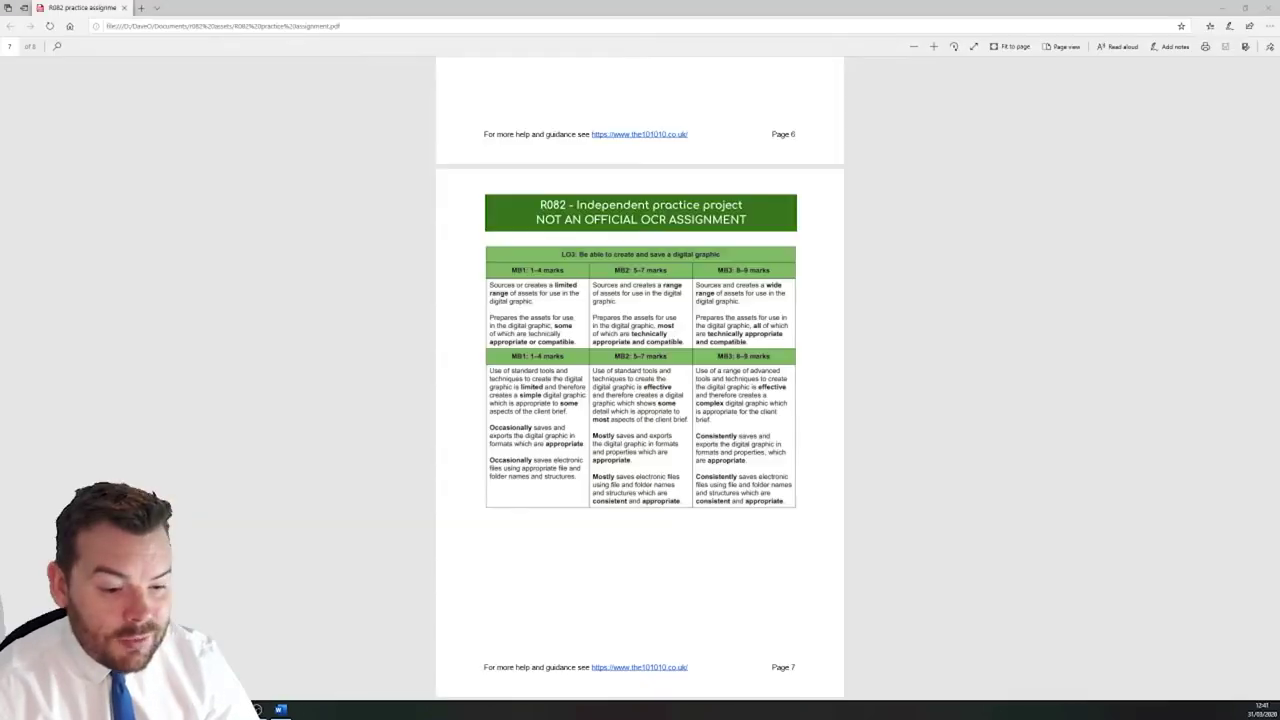
{"action": "scroll", "coordinate": [480, 350], "scroll_direction": "down", "scroll_amount": 3}
{"action": "scroll", "coordinate": [499, 343], "scroll_direction": "up", "scroll_amount": 10}
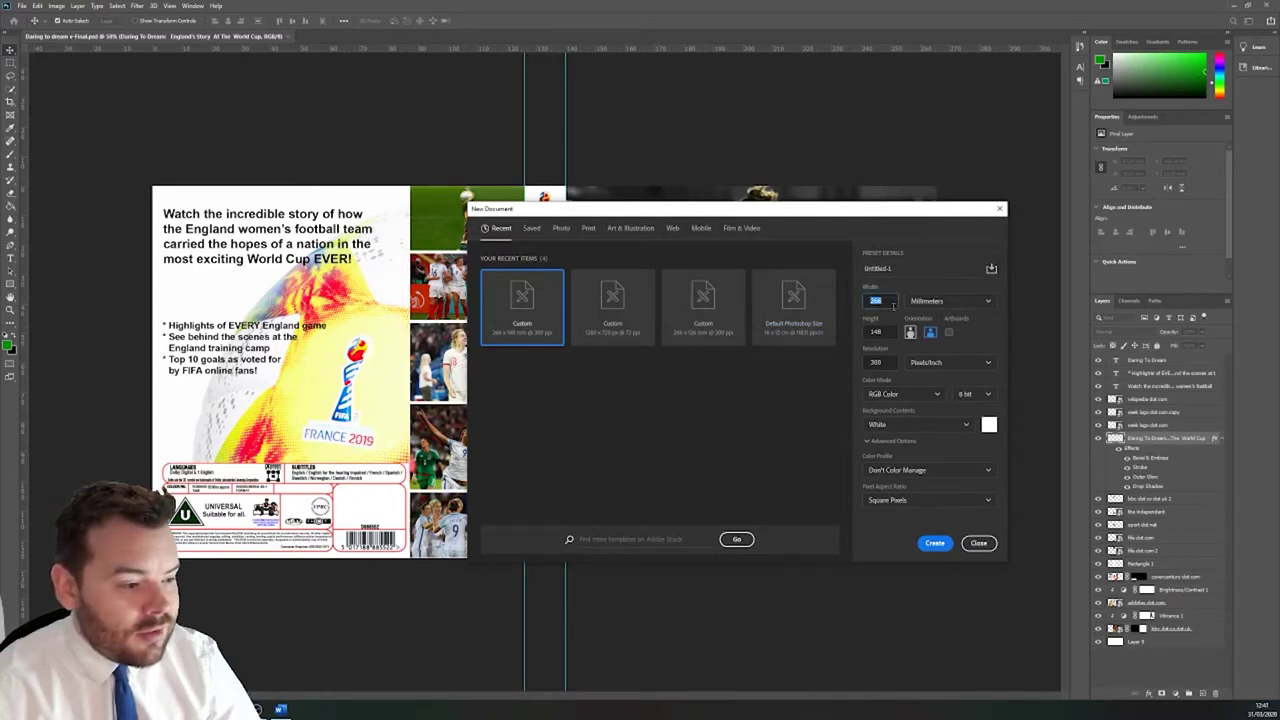
{"action": "left_click", "coordinate": [889, 331]}
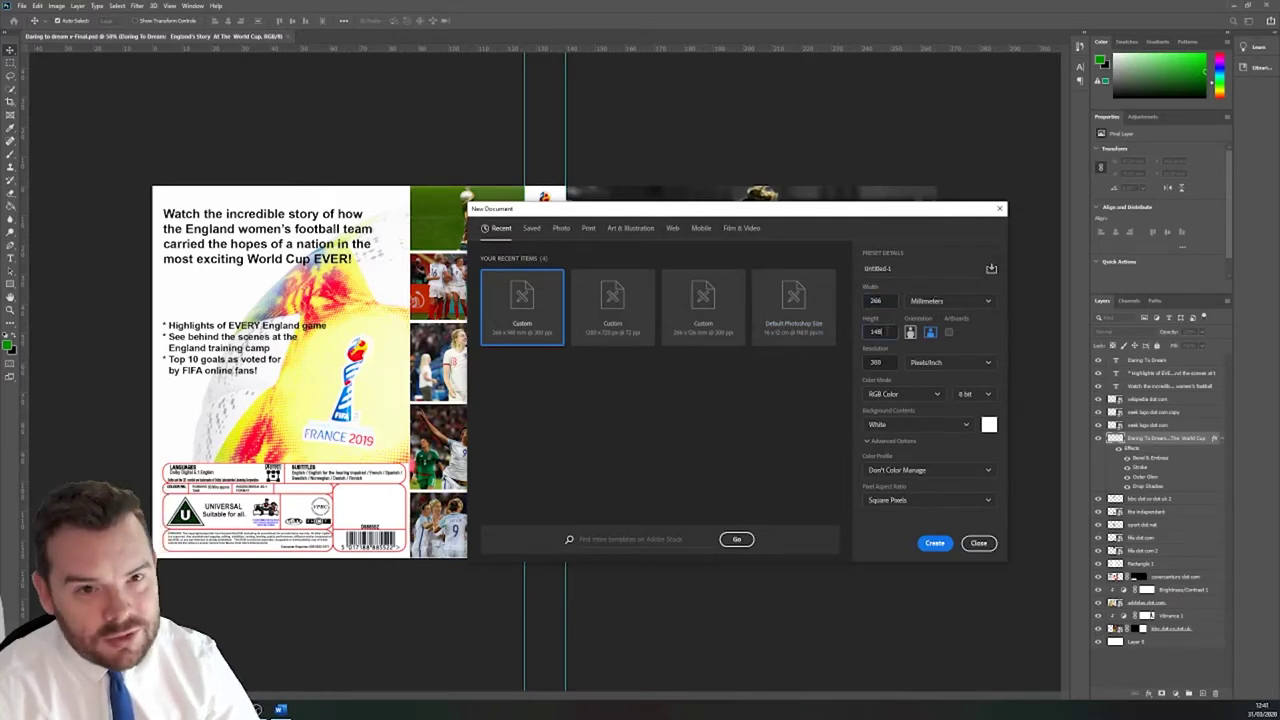
Step: Set the new document's resolution to 300 Pixels/Inch
{"action": "left_click", "coordinate": [925, 362]}
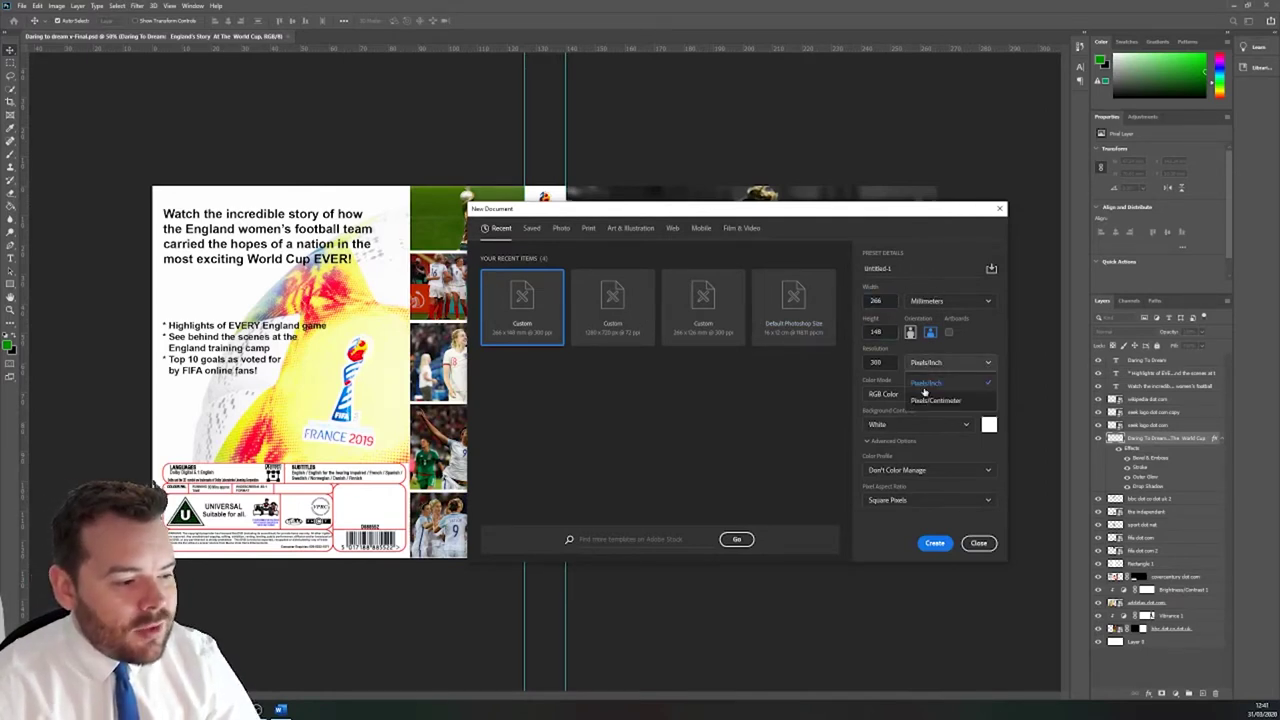
{"action": "left_click", "coordinate": [925, 385]}
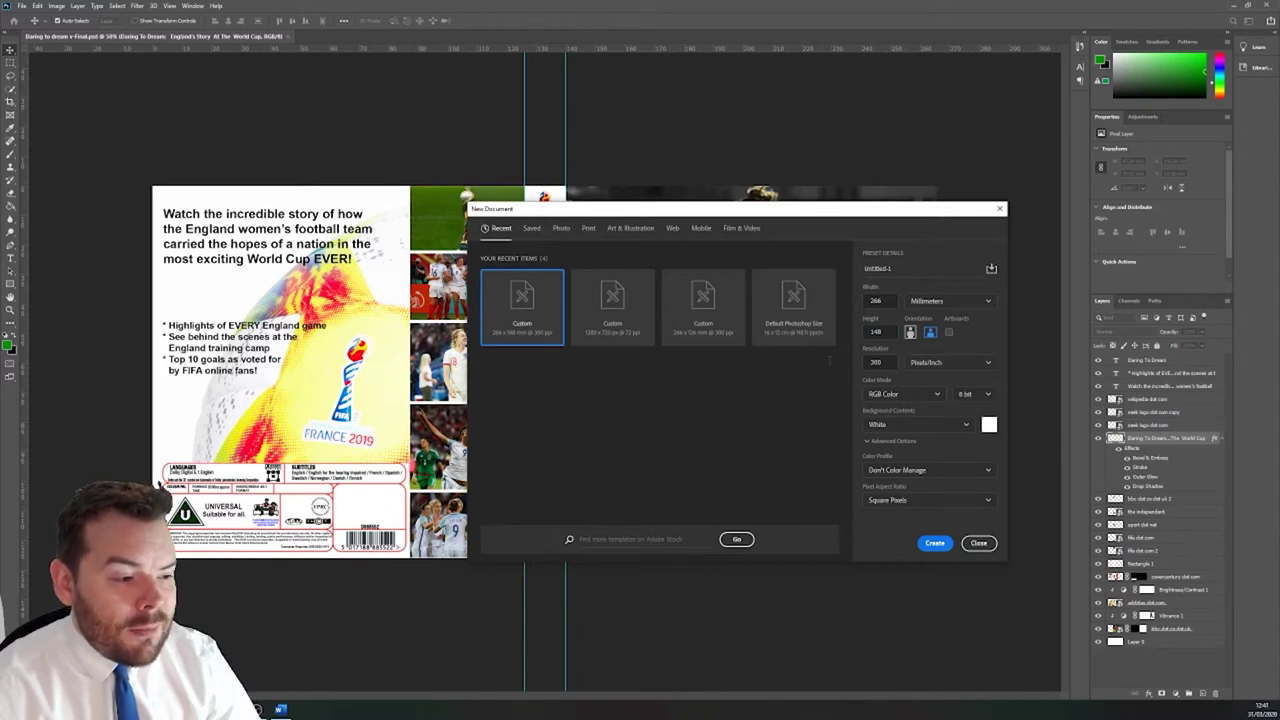
{"action": "left_click", "coordinate": [889, 361]}
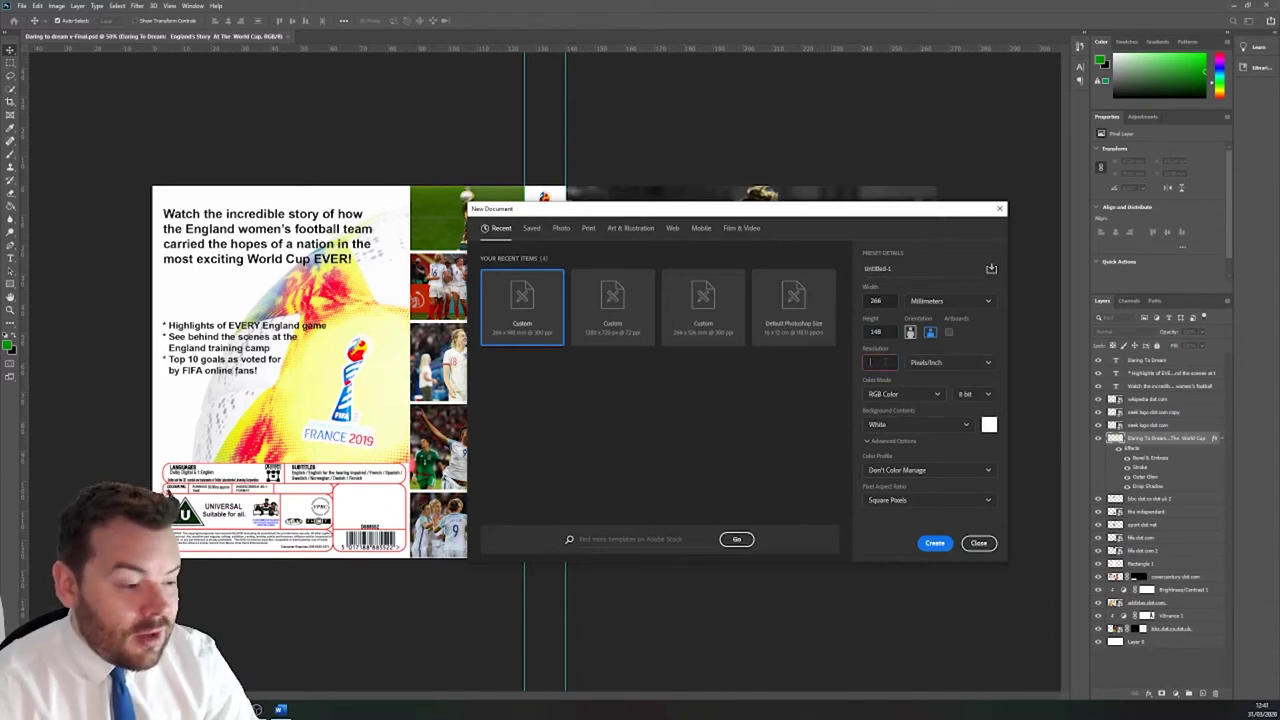
{"action": "type", "text": "300"}
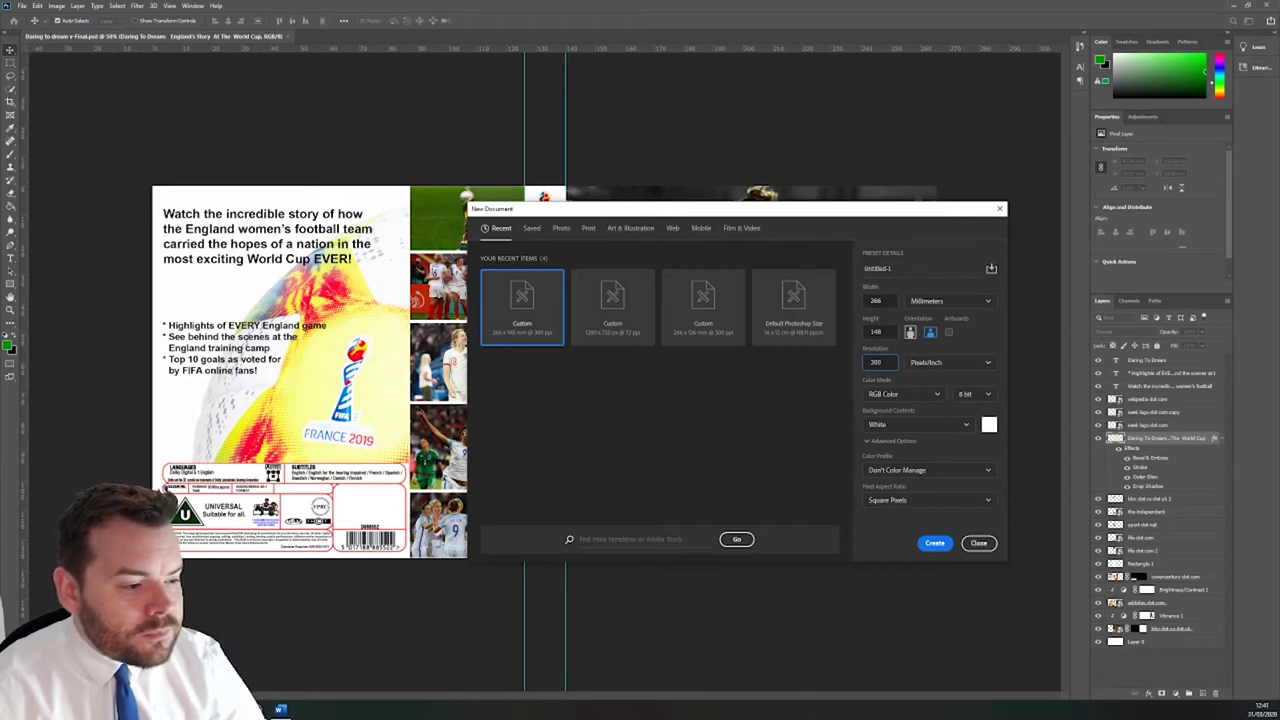
{"action": "key", "text": "Return"}
{"action": "type", "text": "7"}
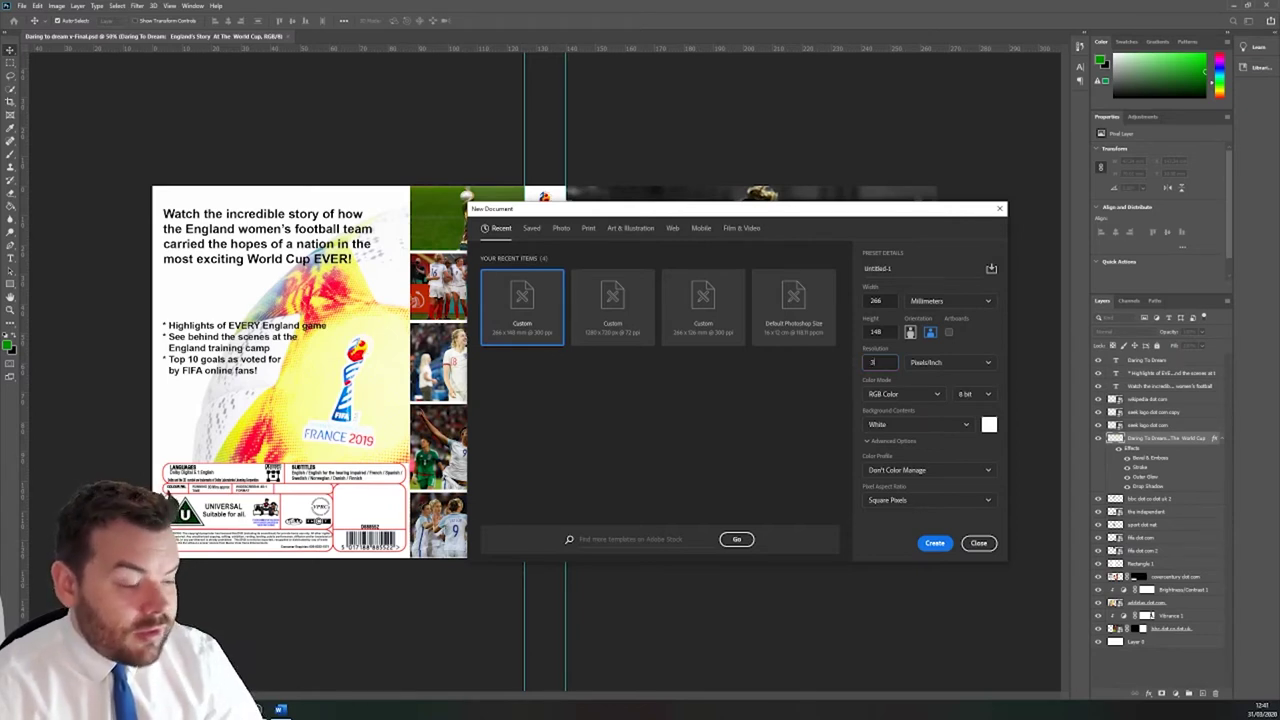
{"action": "type", "text": "00"}
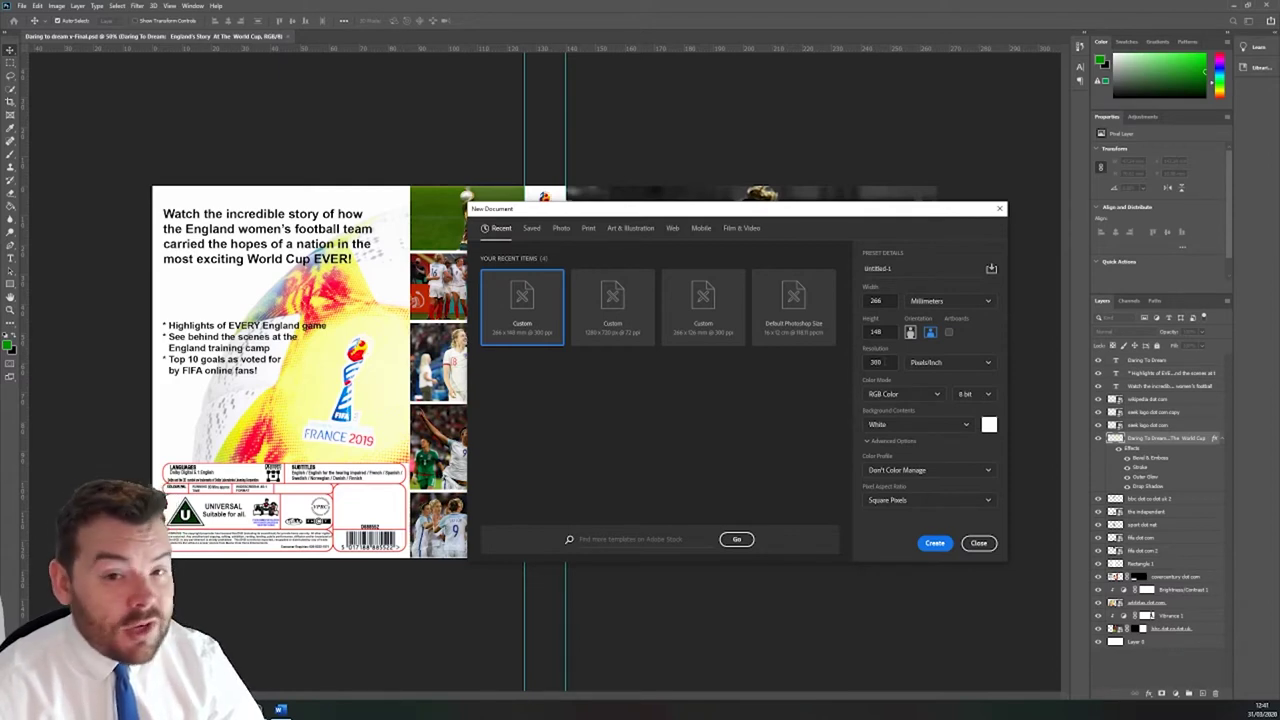
Step: Name the new document "england bluray v1" and create it
{"action": "left_click", "coordinate": [880, 268]}
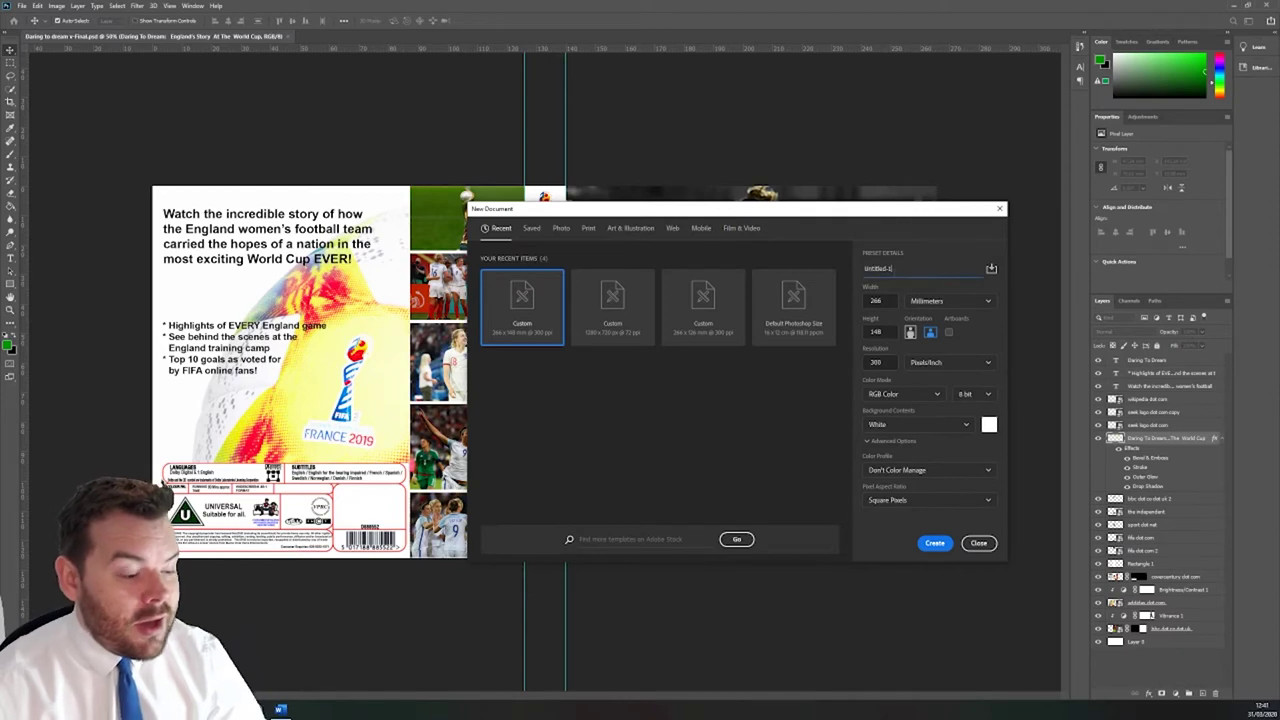
{"action": "key", "text": "ctrl+a"}
{"action": "key", "text": "BackSpace"}
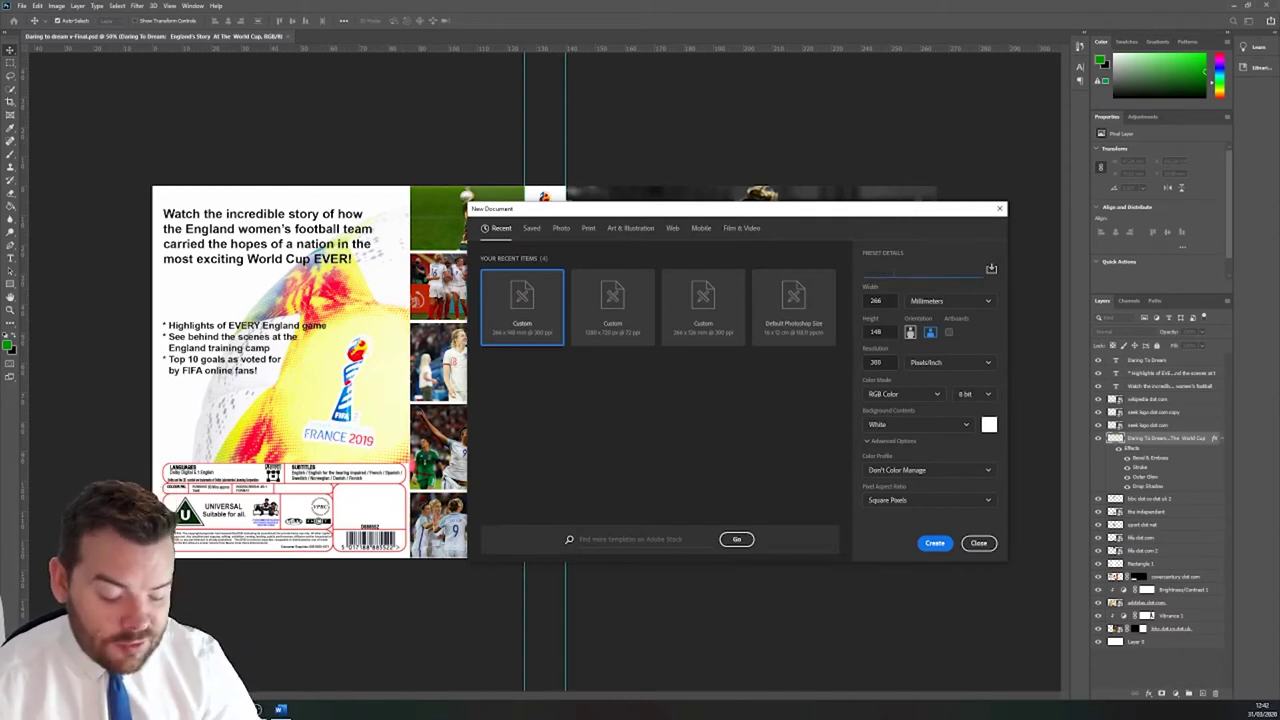
{"action": "type", "text": "england bluray v1"}
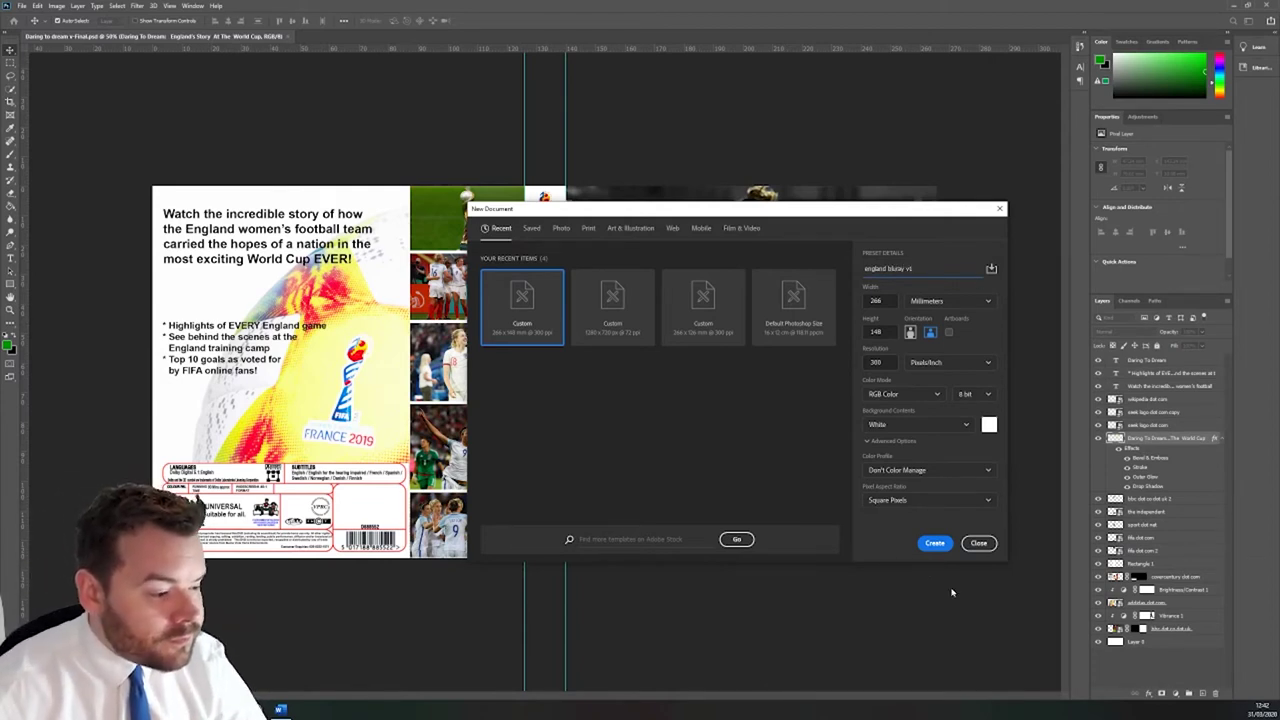
{"action": "left_click", "coordinate": [934, 543]}
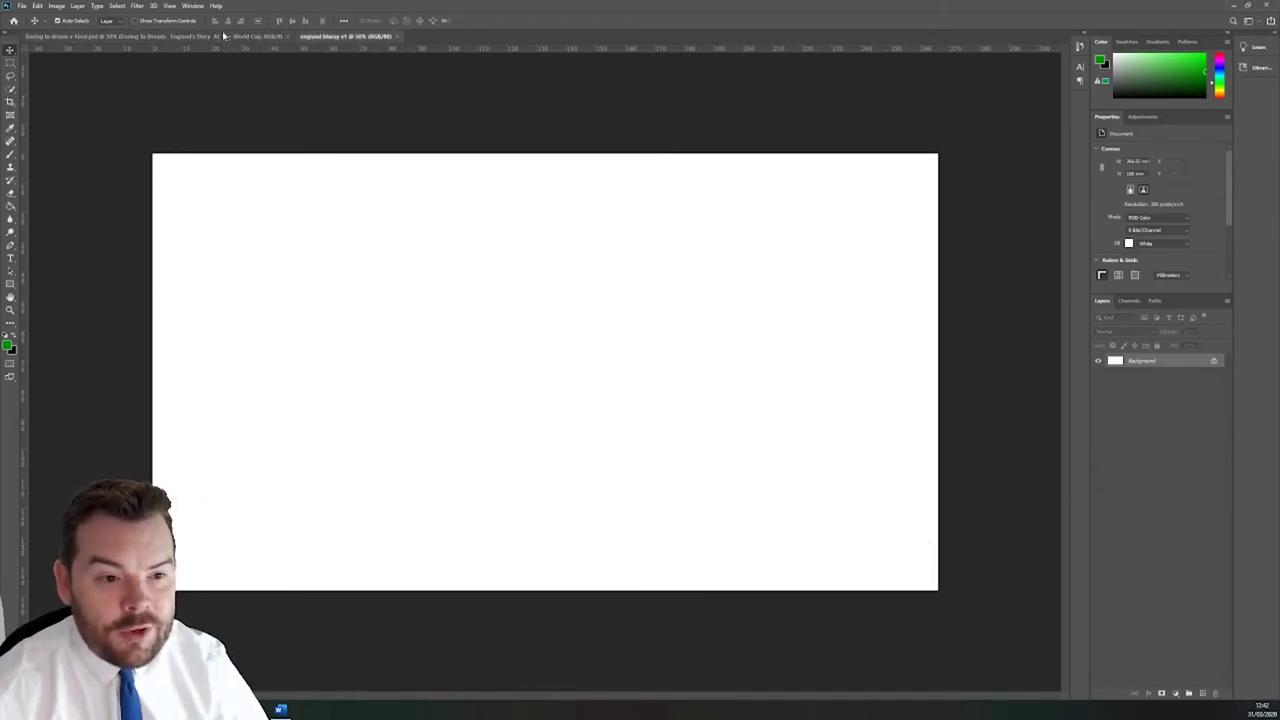
Step: Look at the finished cover, check the back cover width in the assignment brief, and add a vertical guide at 126 mm to england bluray v1
{"action": "left_click", "coordinate": [222, 37]}
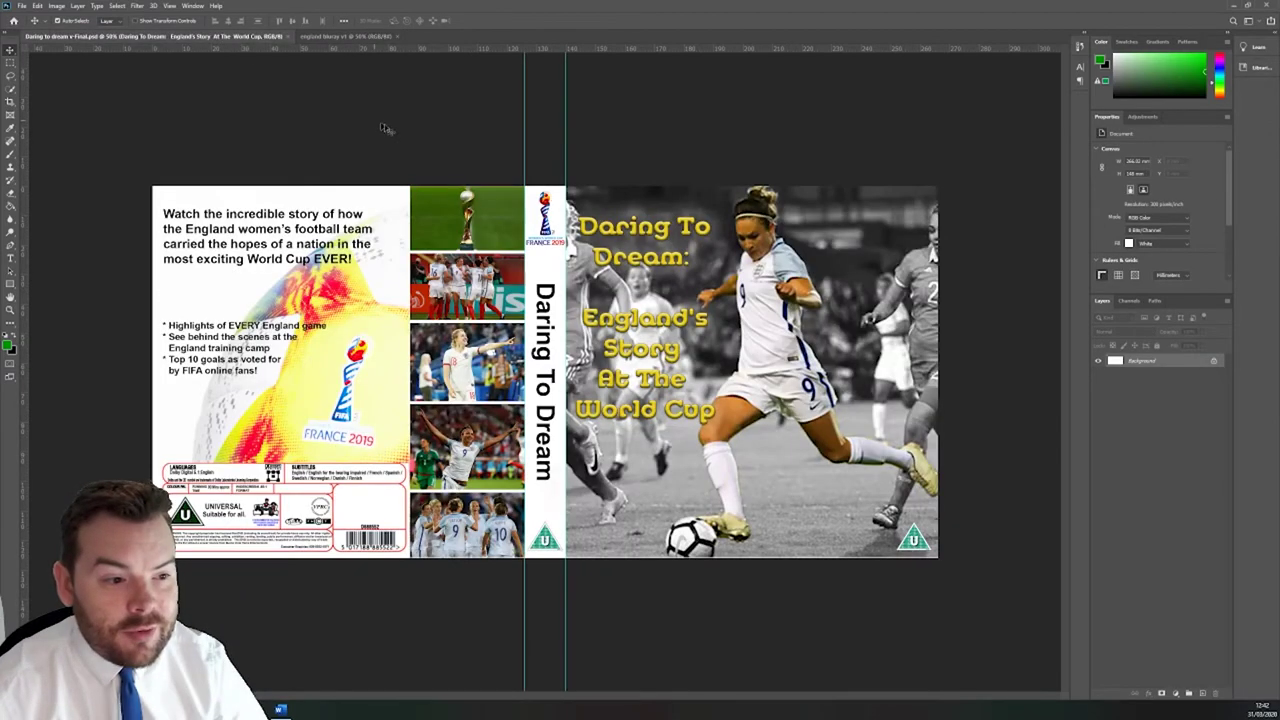
{"action": "left_click", "coordinate": [365, 36]}
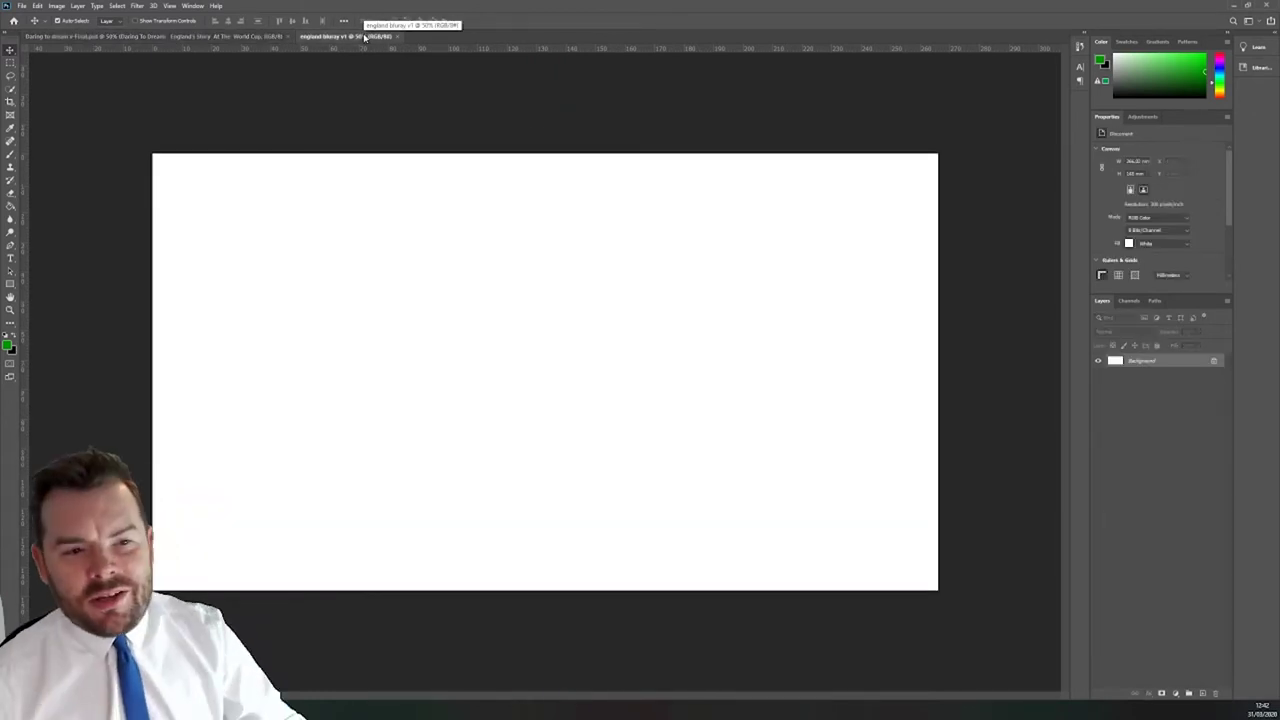
{"action": "left_click", "coordinate": [170, 6]}
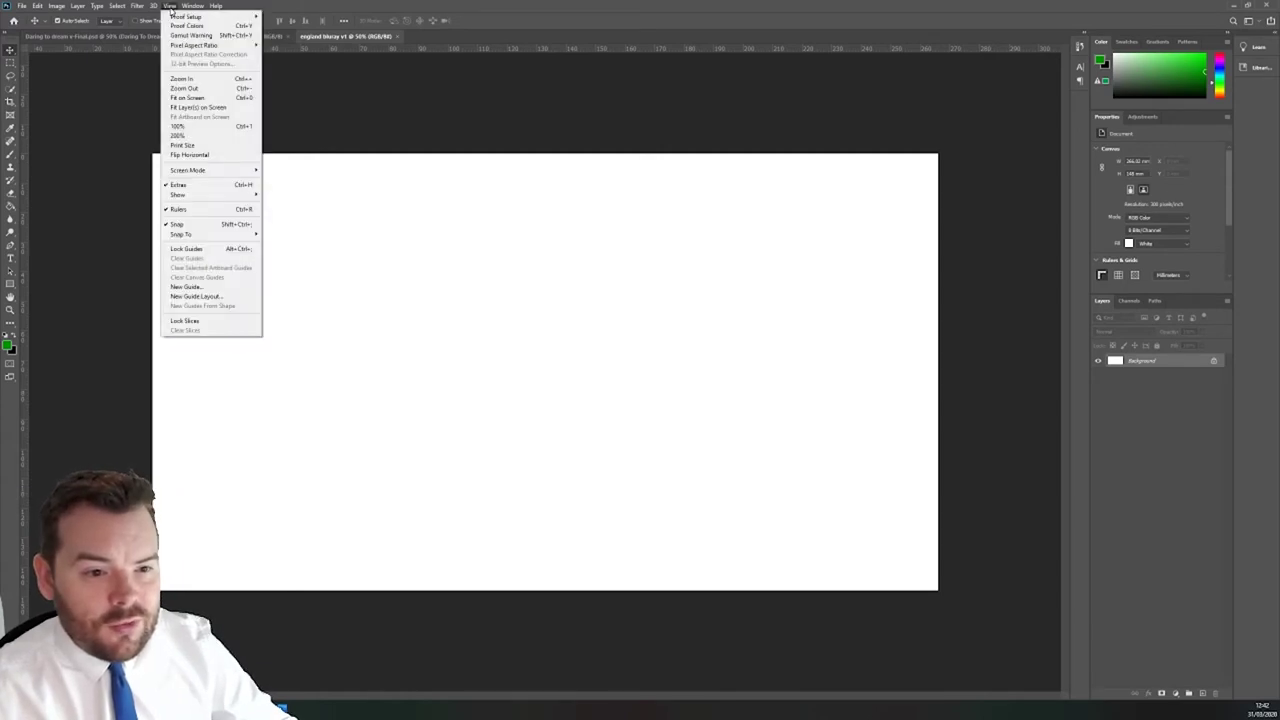
{"action": "left_click", "coordinate": [201, 289]}
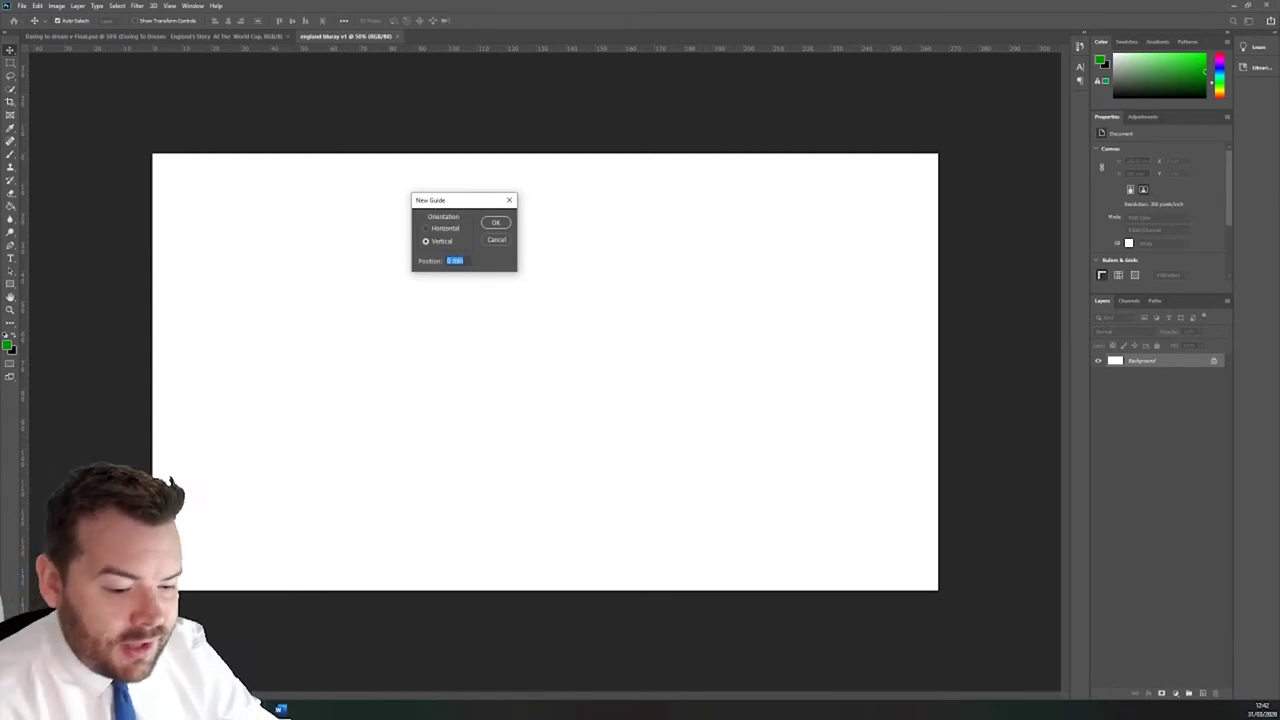
{"action": "key", "text": "alt+Tab"}
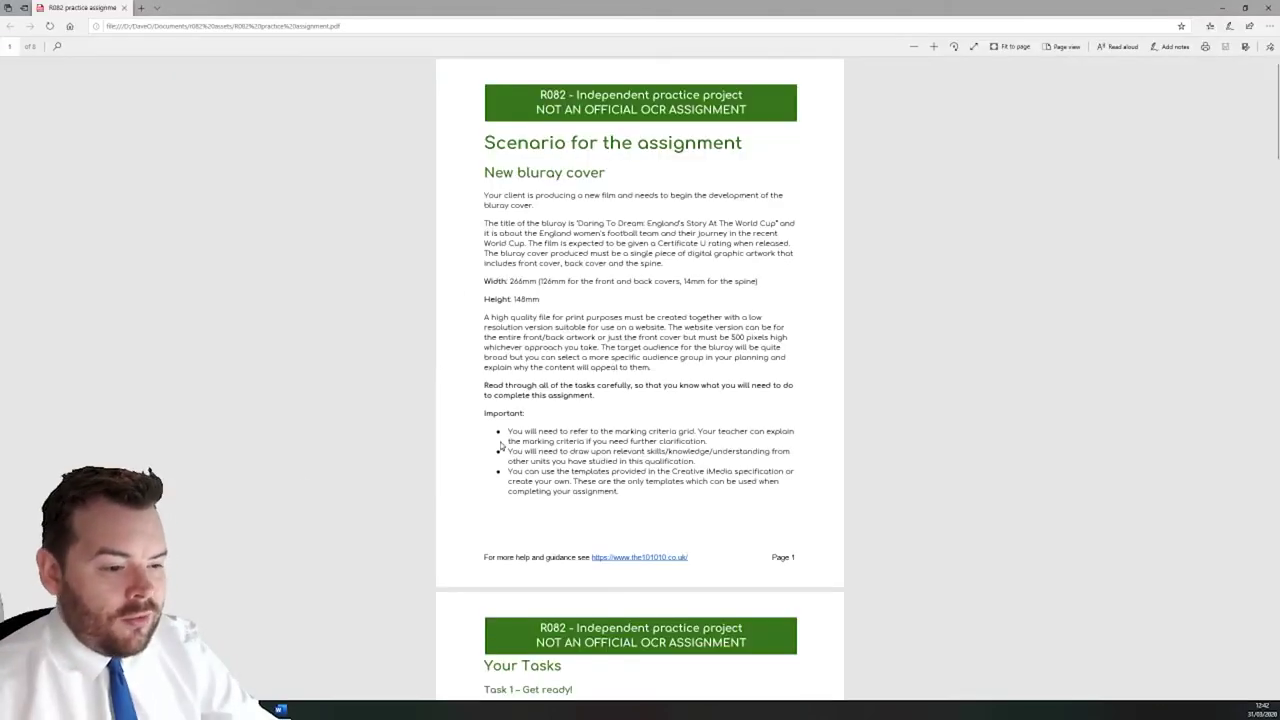
{"action": "double_click", "coordinate": [540, 280]}
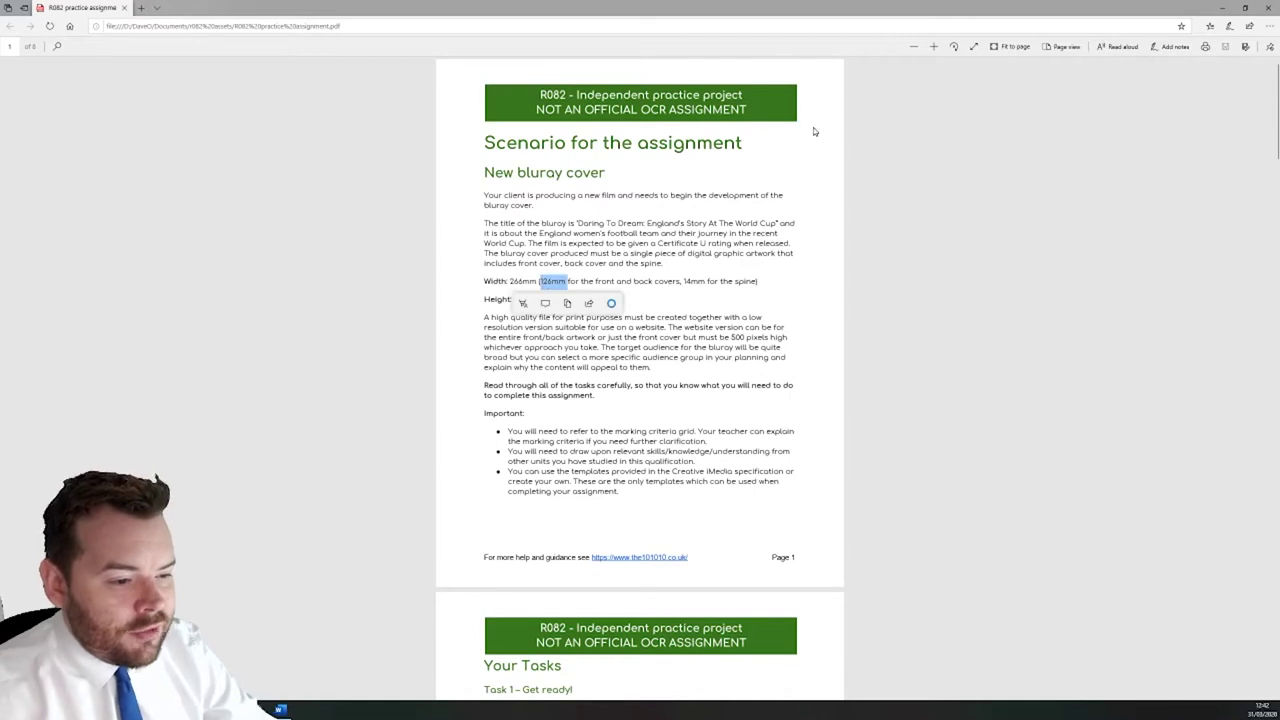
{"action": "left_click", "coordinate": [1222, 7]}
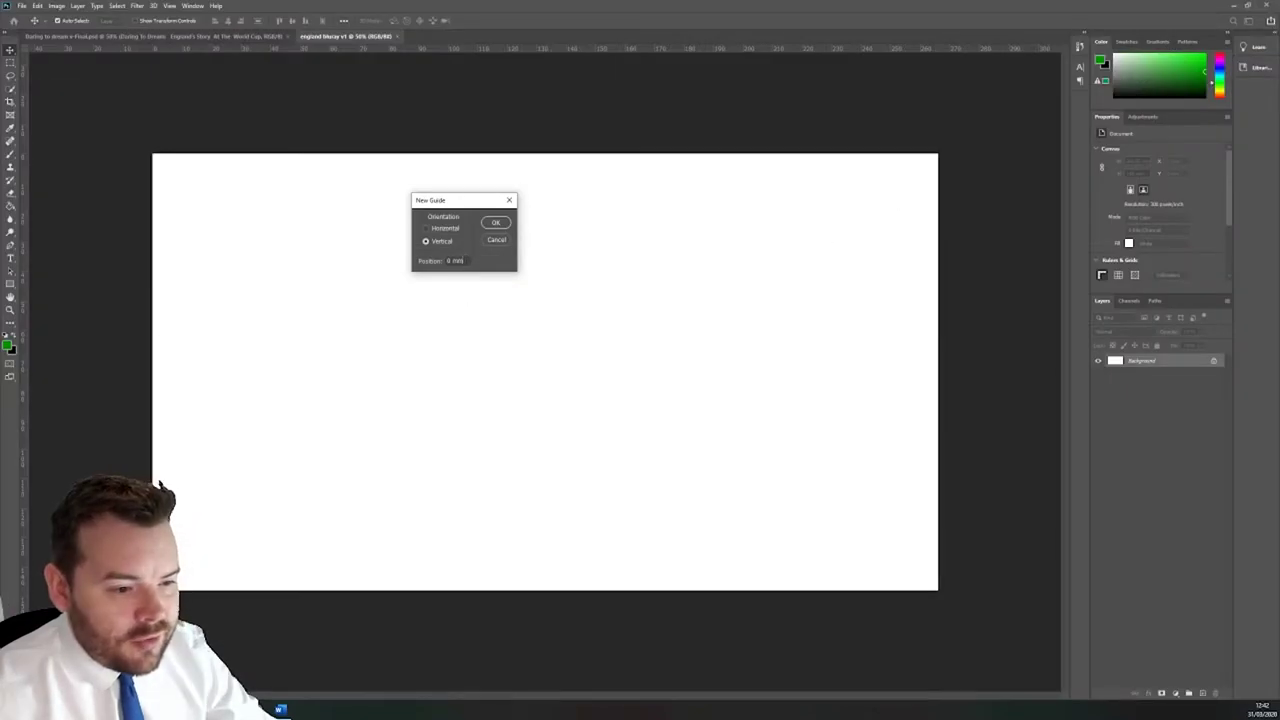
{"action": "type", "text": "128"}
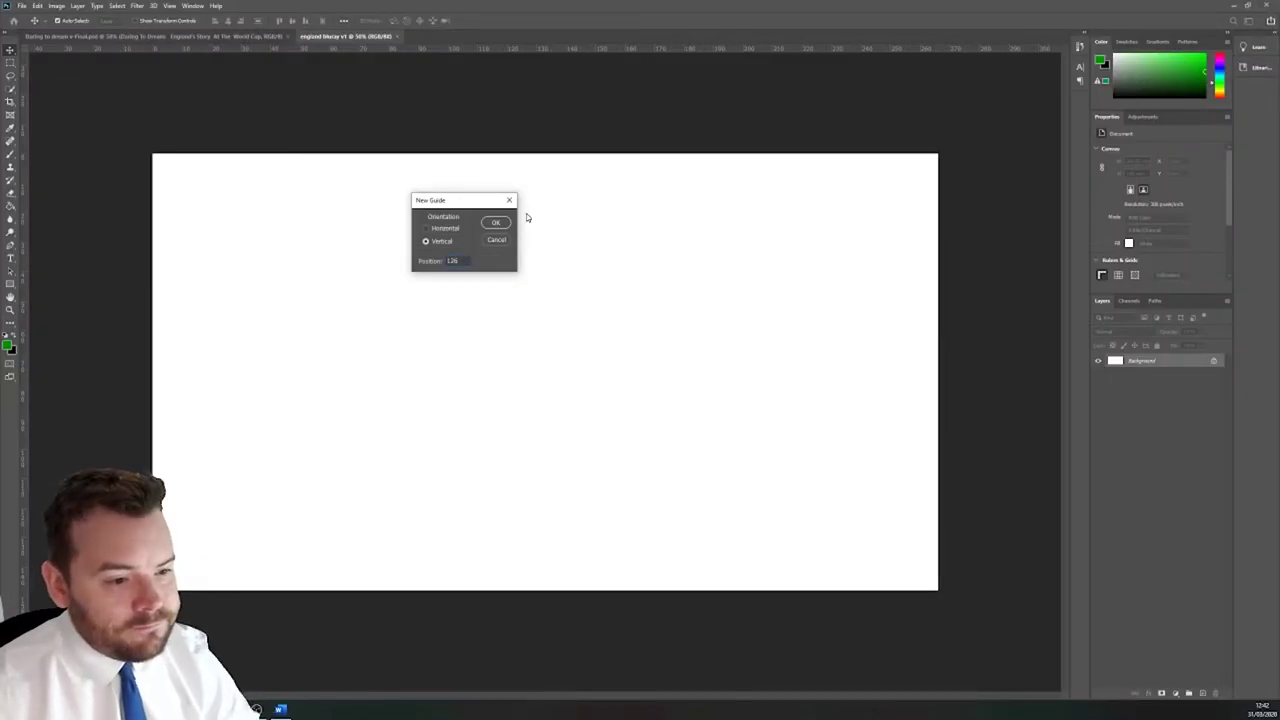
{"action": "left_click", "coordinate": [497, 222]}
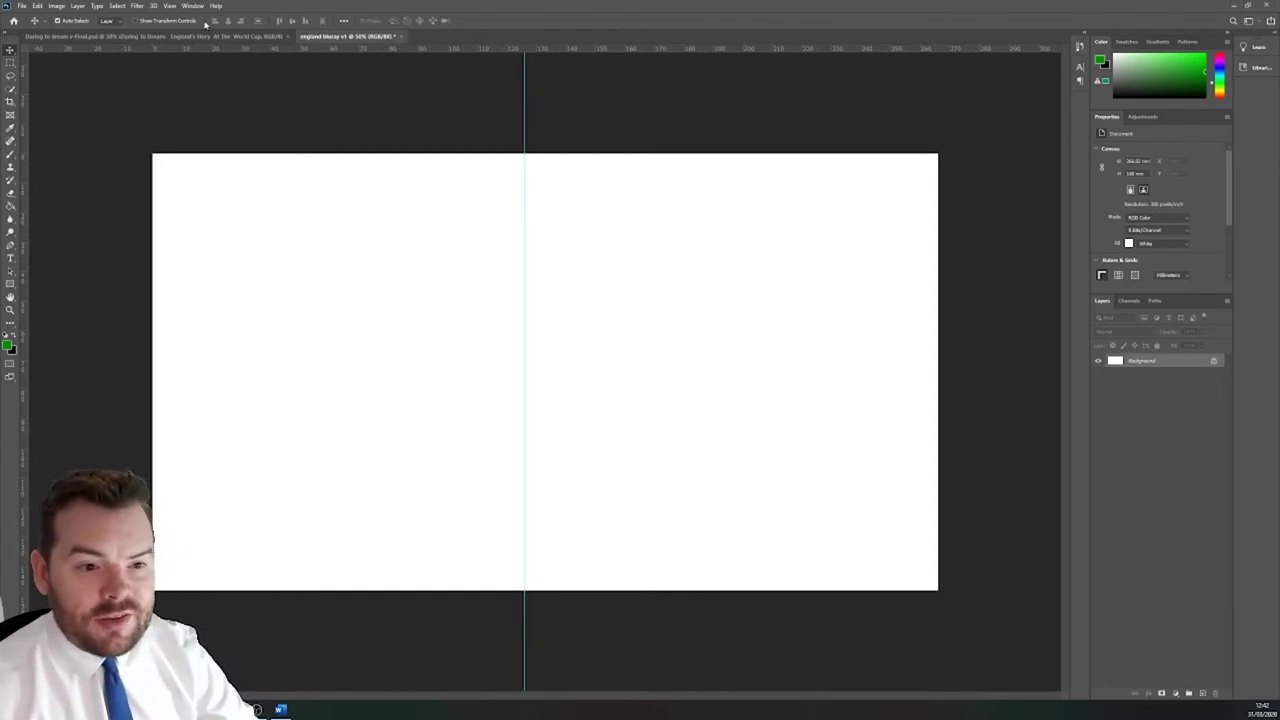
Step: Add a second vertical guide at 140 mm to mark the other edge of the spine
{"action": "left_click", "coordinate": [121, 6]}
{"action": "mouse_move", "coordinate": [188, 7]}
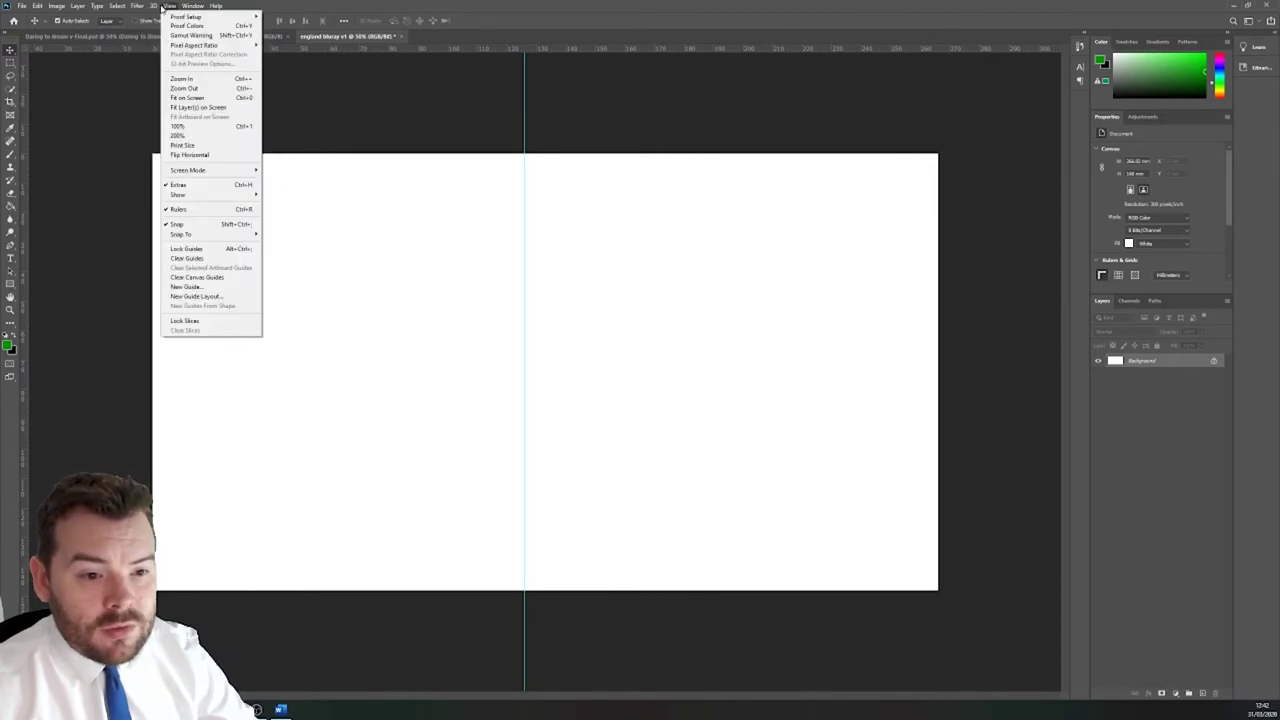
{"action": "left_click", "coordinate": [200, 287]}
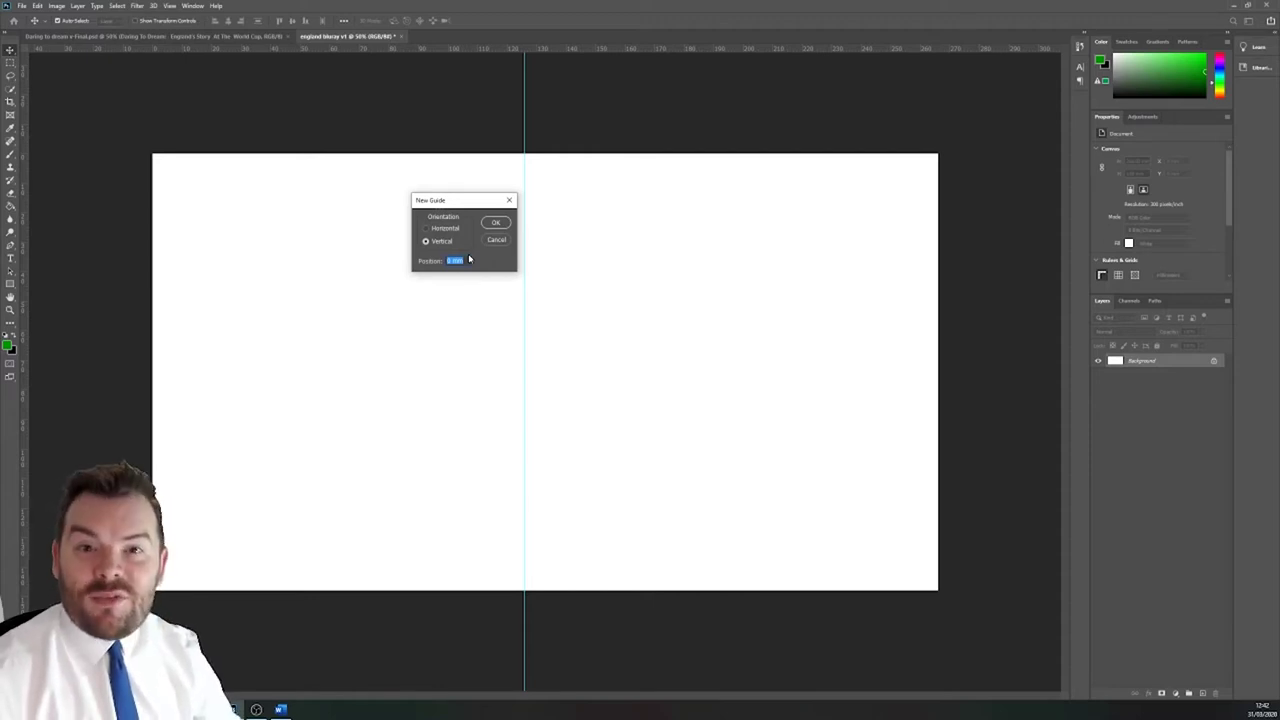
{"action": "type", "text": "6"}
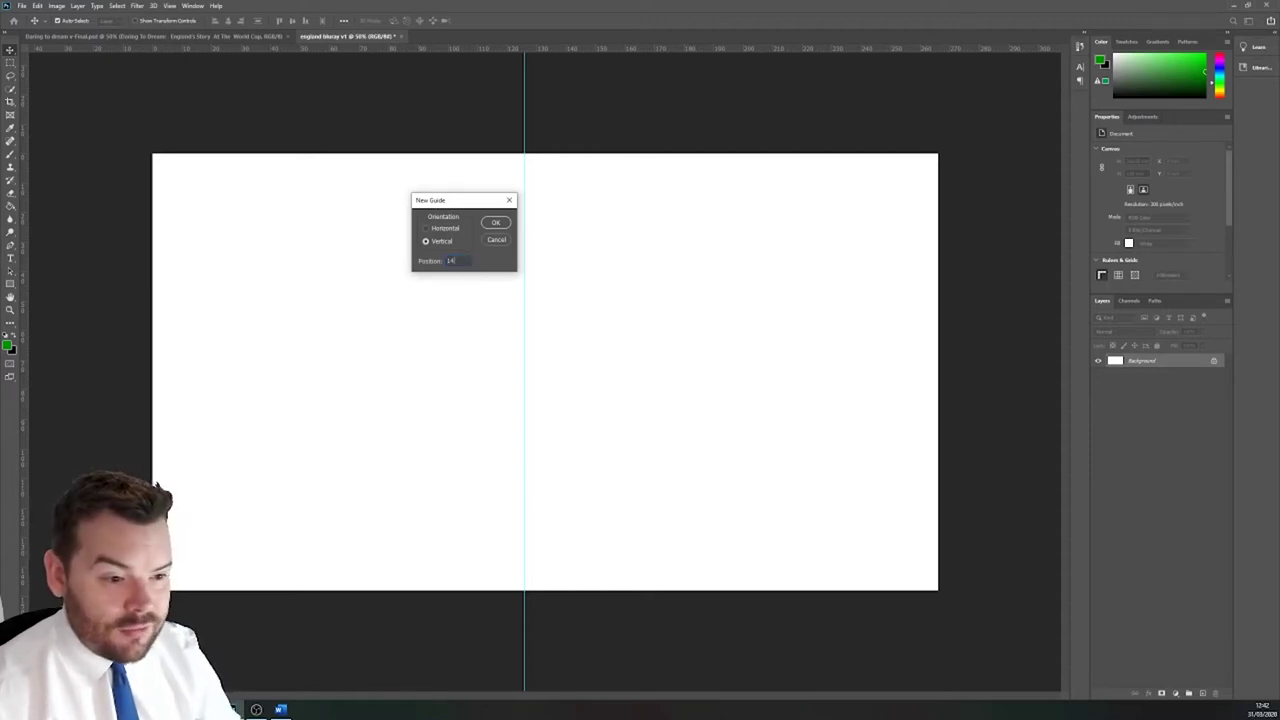
{"action": "key", "text": "Return"}
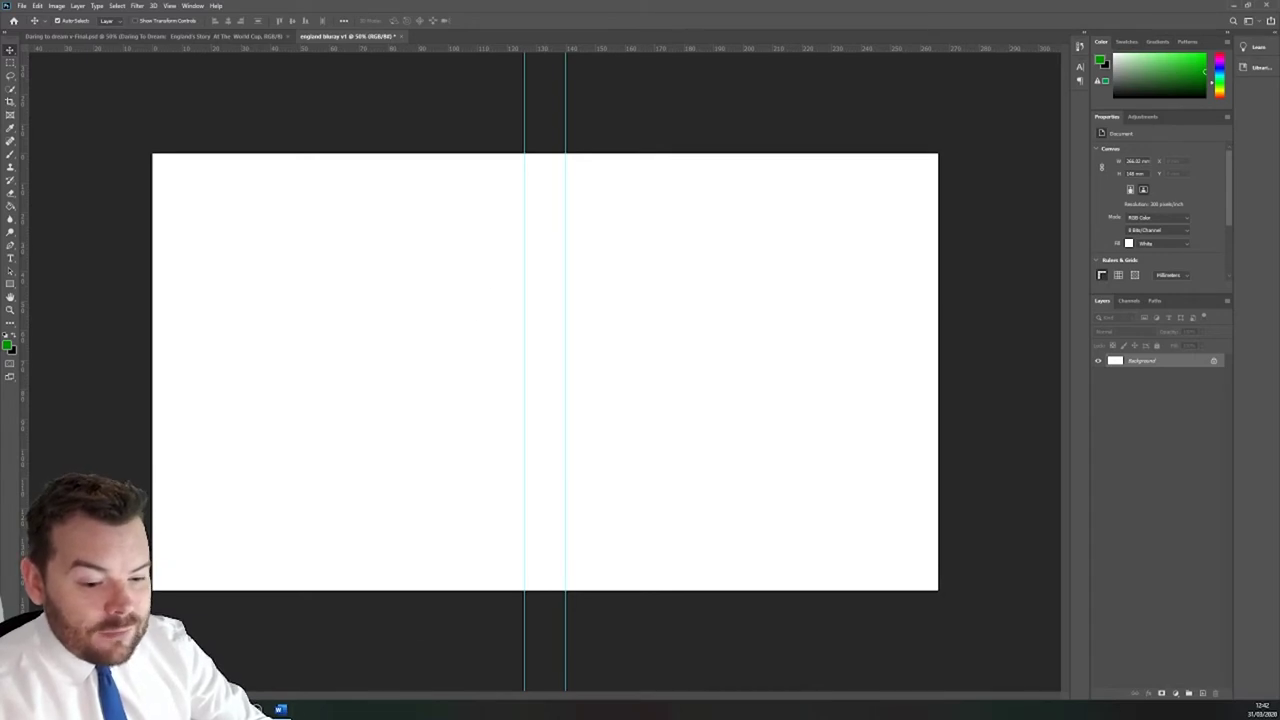
Step: Place eleven source images from the r082 assets folder onto the england bluray v1 canvas, leaving out wikimedia commons and the finished cover files
{"action": "left_click", "coordinate": [257, 709]}
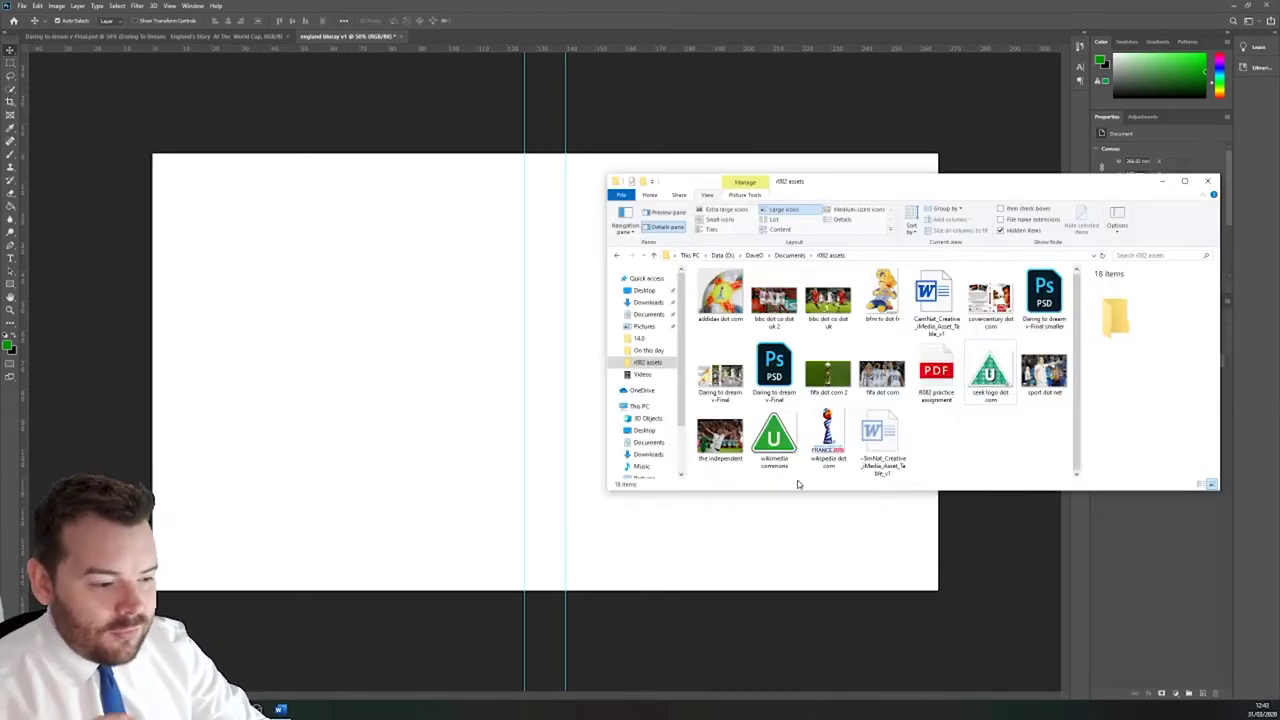
{"action": "left_click", "coordinate": [824, 422]}
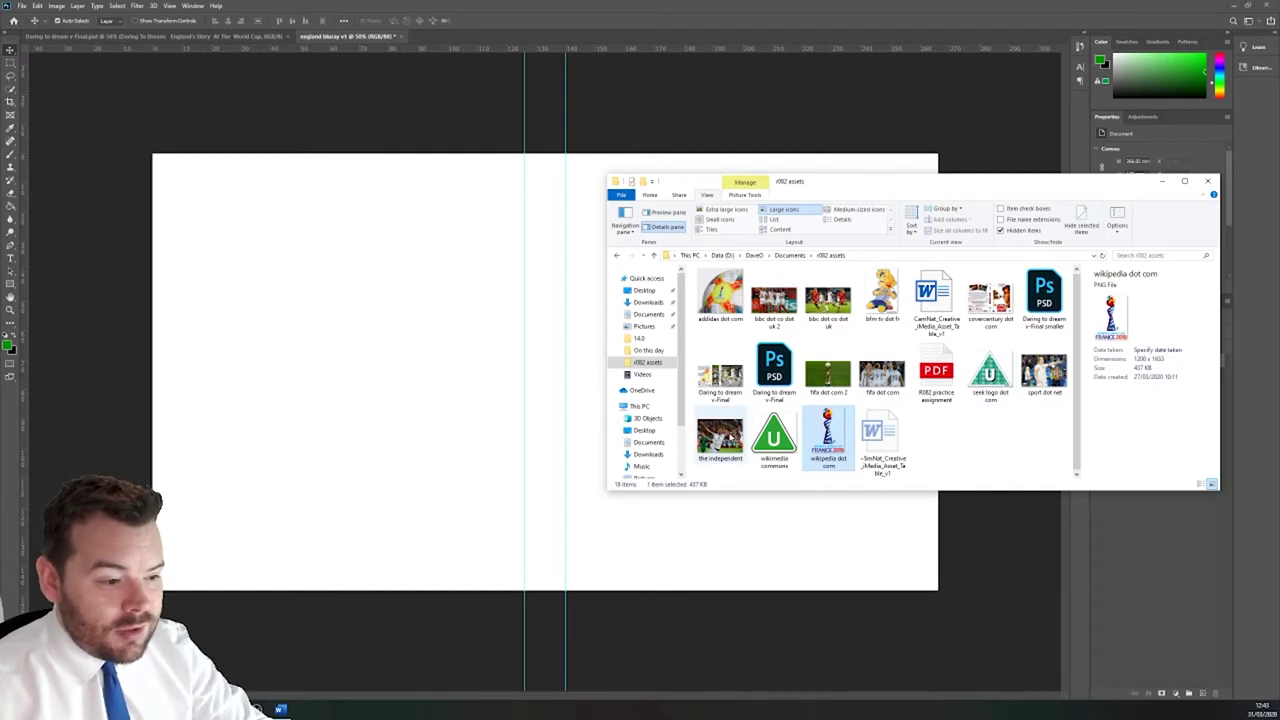
{"action": "left_click", "coordinate": [720, 435], "text": "ctrl"}
{"action": "left_click", "coordinate": [720, 295], "text": "ctrl"}
{"action": "left_click", "coordinate": [774, 300], "text": "ctrl"}
{"action": "left_click", "coordinate": [832, 305], "text": "ctrl"}
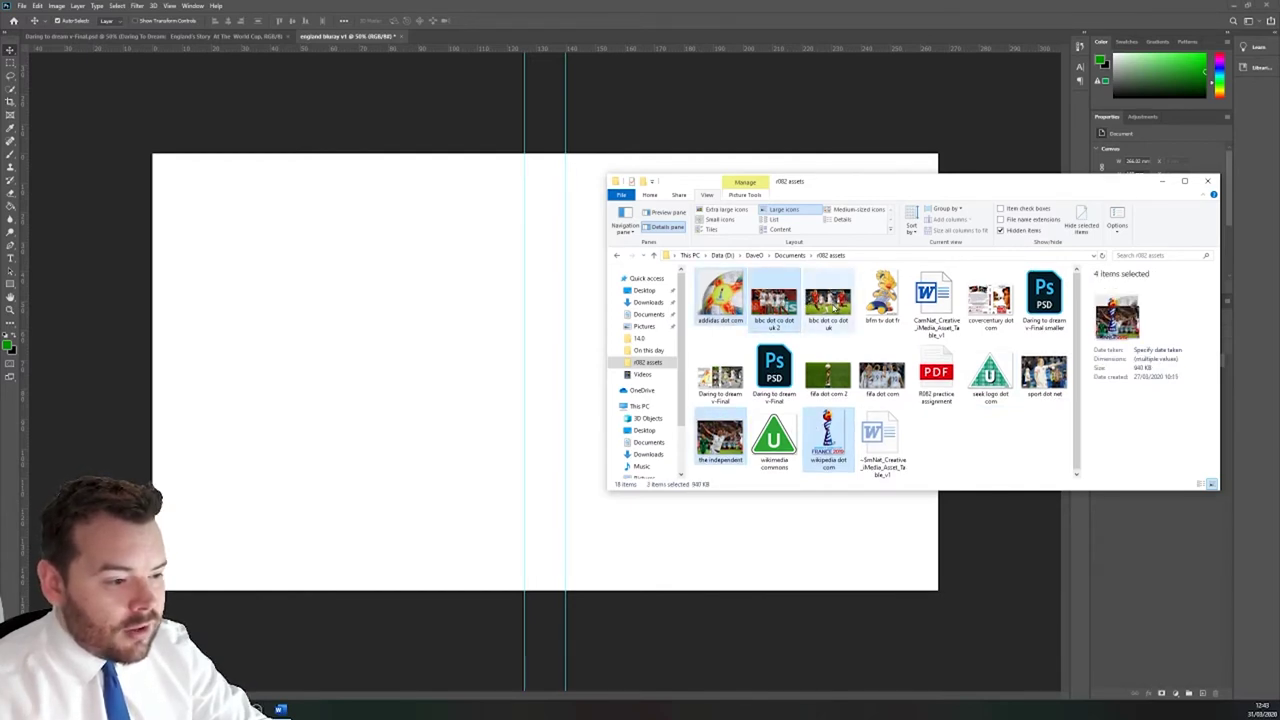
{"action": "left_click", "coordinate": [828, 375], "text": "ctrl"}
{"action": "left_click", "coordinate": [882, 375], "text": "ctrl"}
{"action": "left_click", "coordinate": [882, 305], "text": "ctrl"}
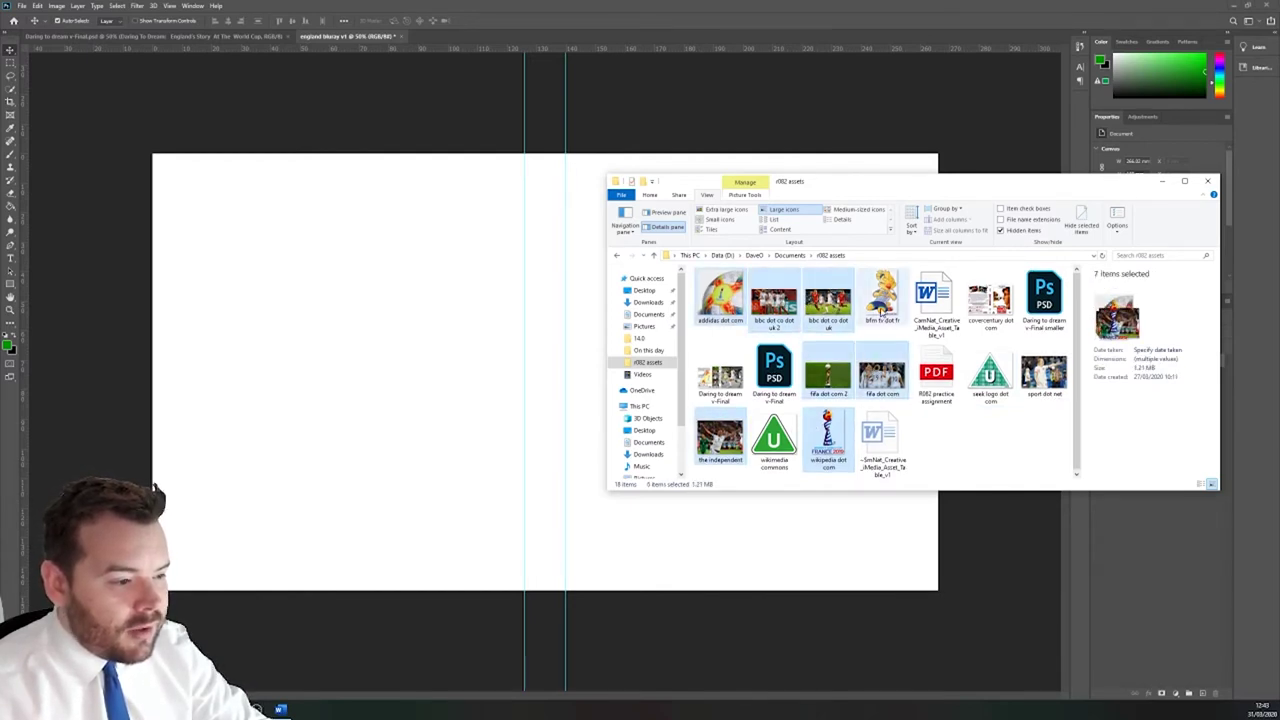
{"action": "left_click", "coordinate": [988, 300], "text": "ctrl"}
{"action": "left_click", "coordinate": [990, 375], "text": "ctrl"}
{"action": "left_click", "coordinate": [1042, 374], "text": "ctrl"}
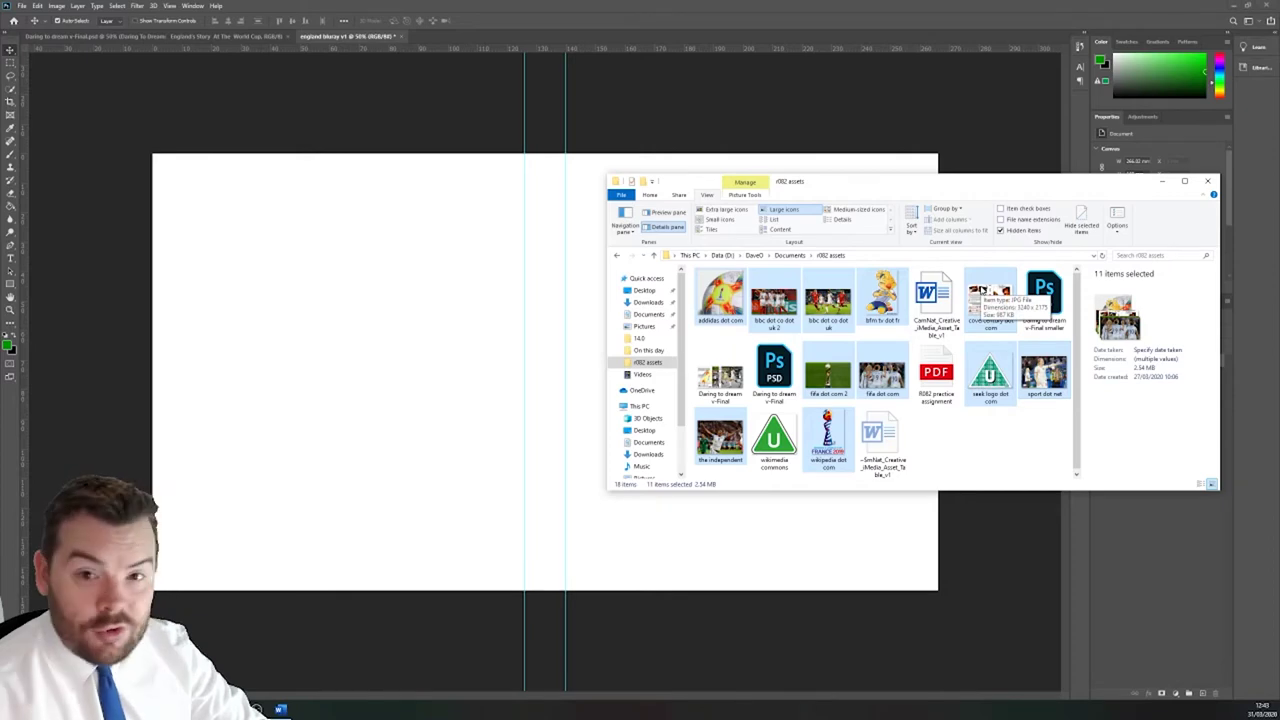
{"action": "left_click", "coordinate": [392, 354]}
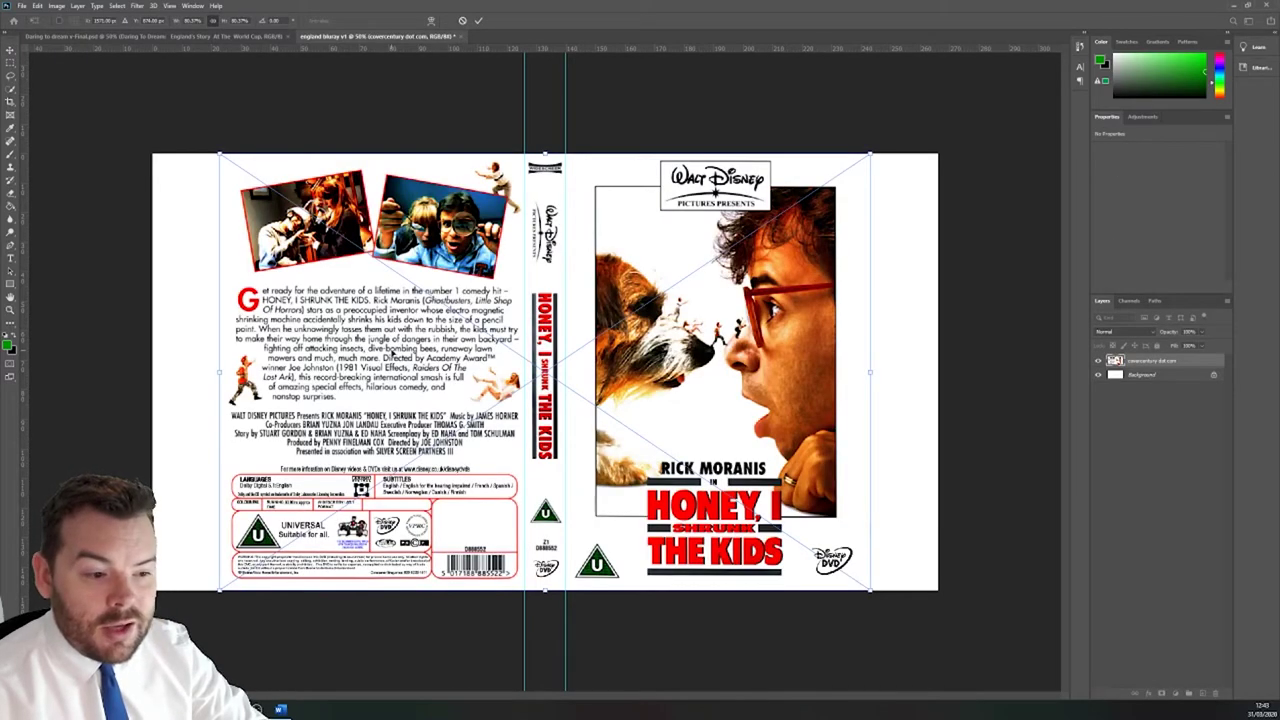
{"action": "left_click", "coordinate": [480, 21]}
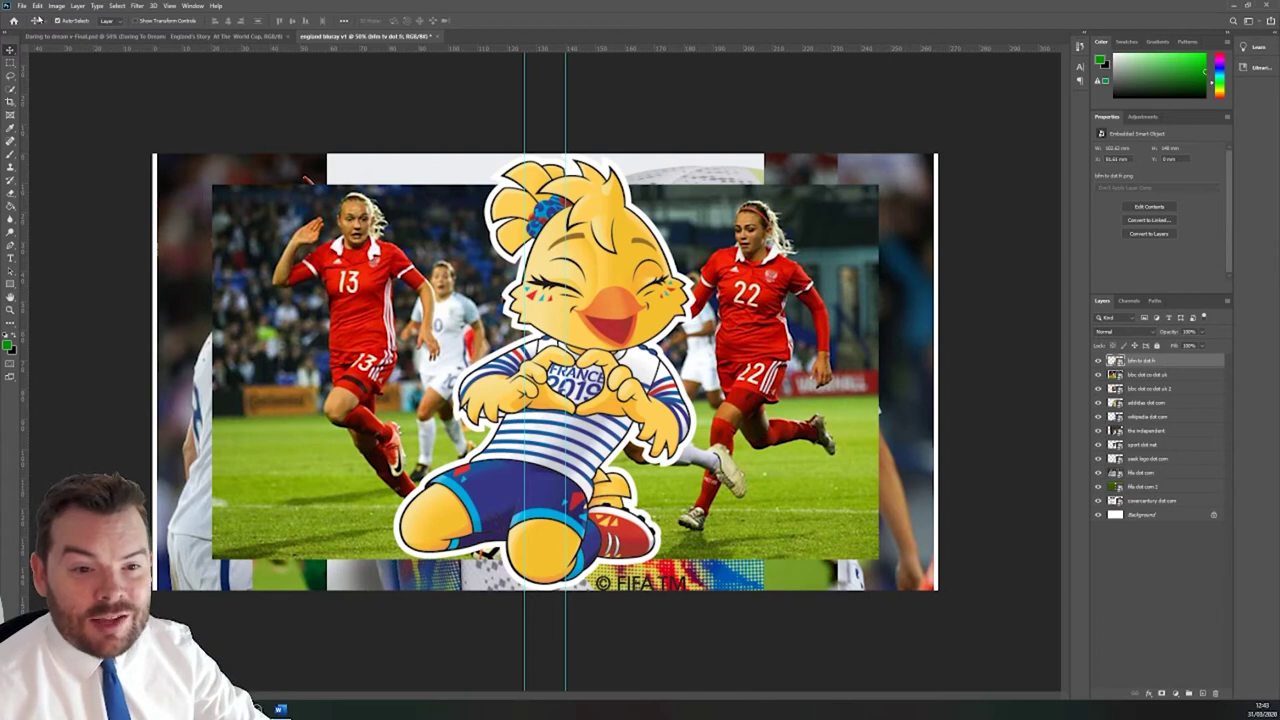
{"action": "left_click", "coordinate": [21, 6]}
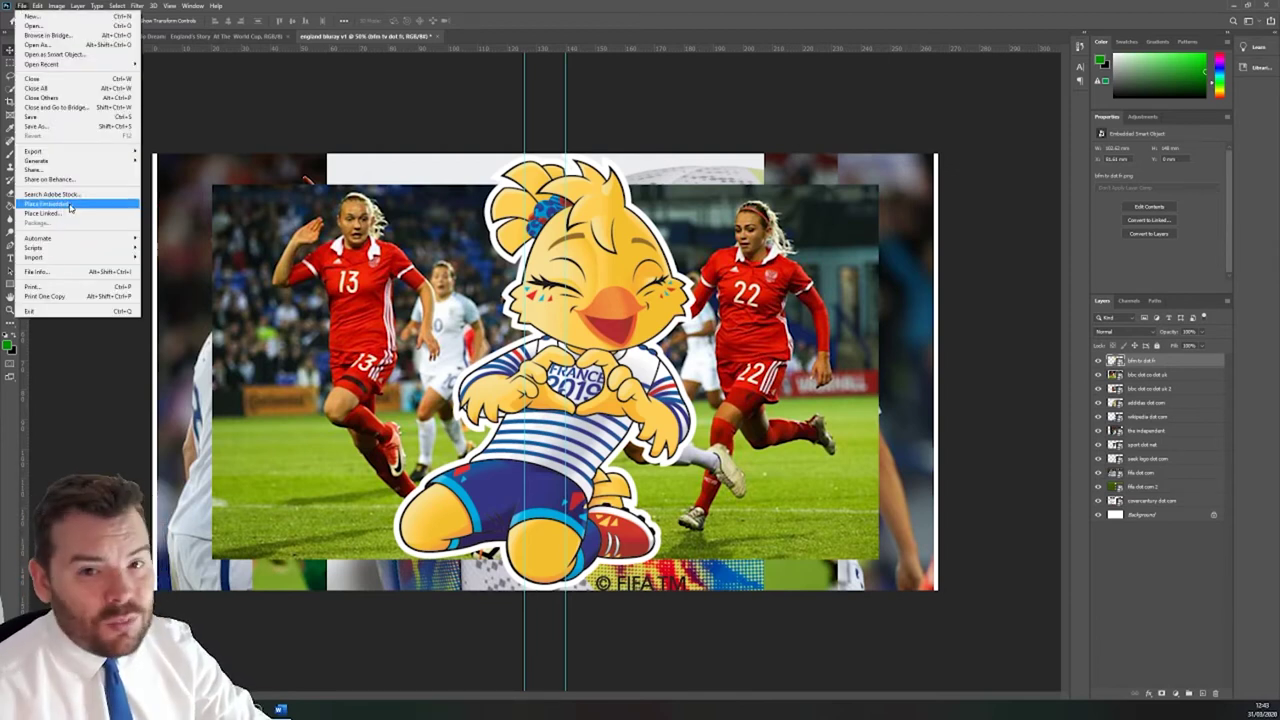
{"action": "left_click", "coordinate": [482, 5]}
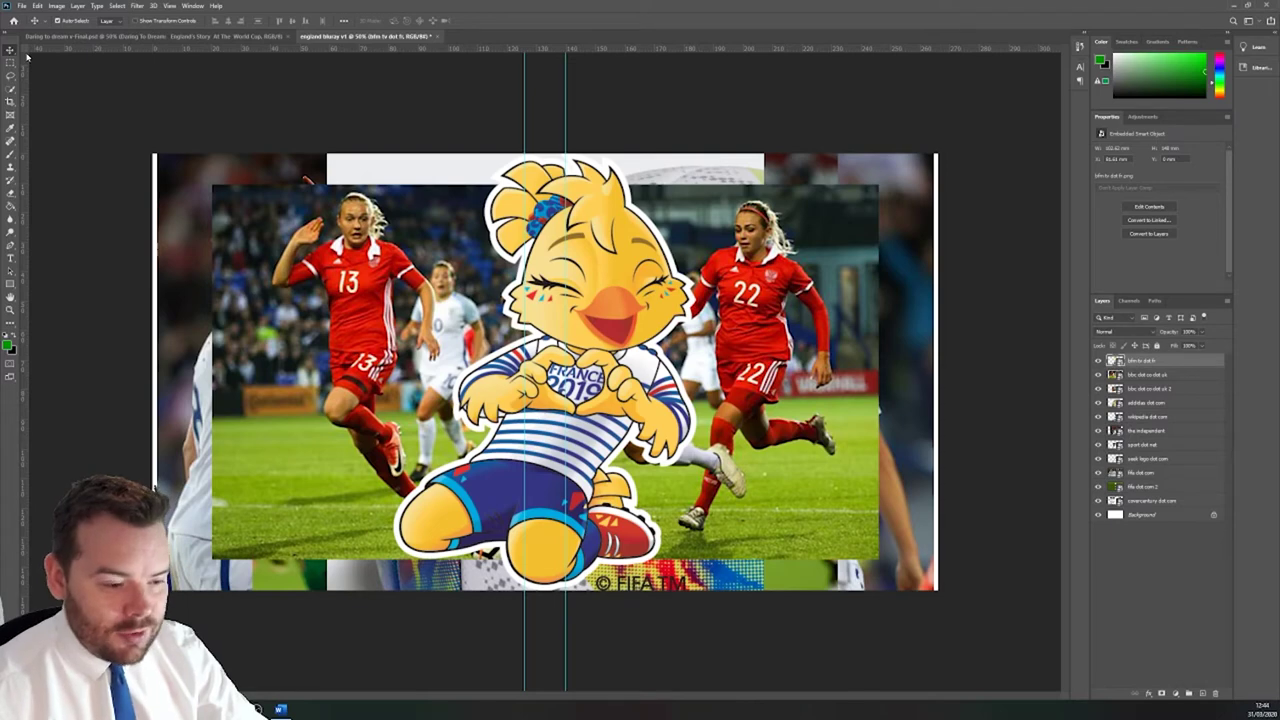
Step: Hide and show the mascot layer and the bbc dot co dot uk layer to check which image each one holds
{"action": "left_click", "coordinate": [1098, 360]}
{"action": "left_click", "coordinate": [1098, 374]}
{"action": "left_click", "coordinate": [1098, 360]}
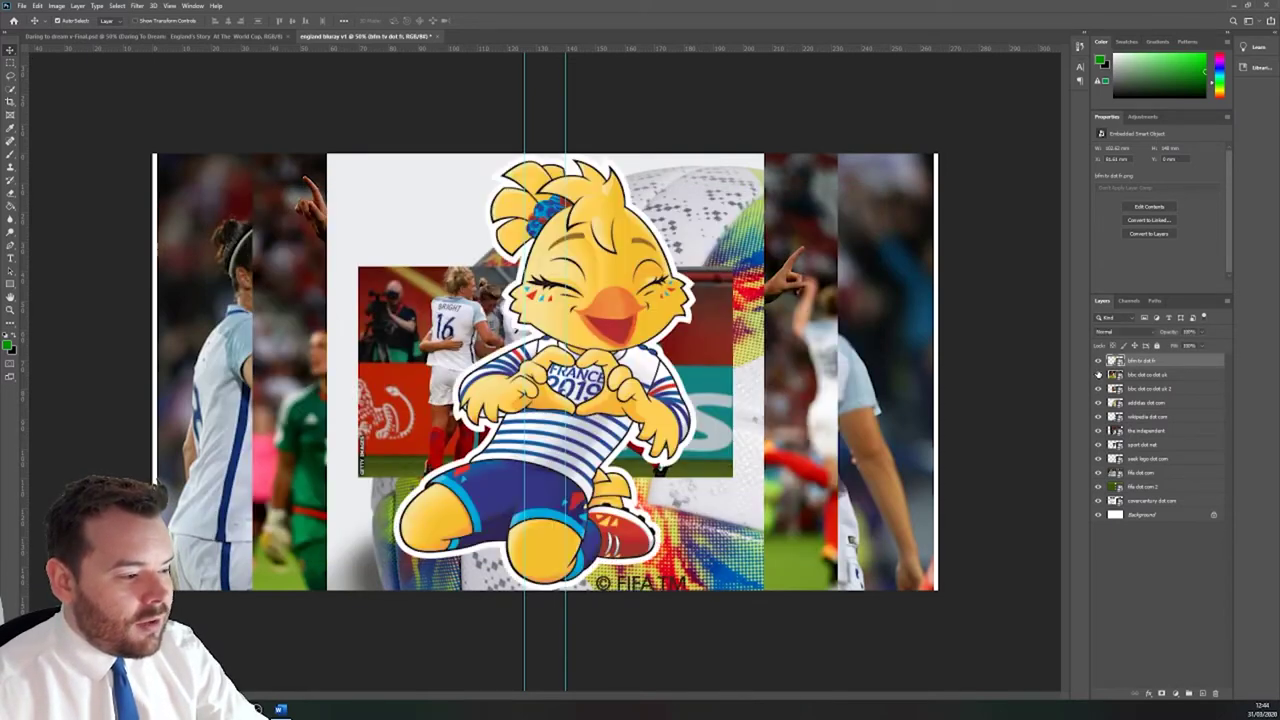
{"action": "left_click", "coordinate": [1098, 374]}
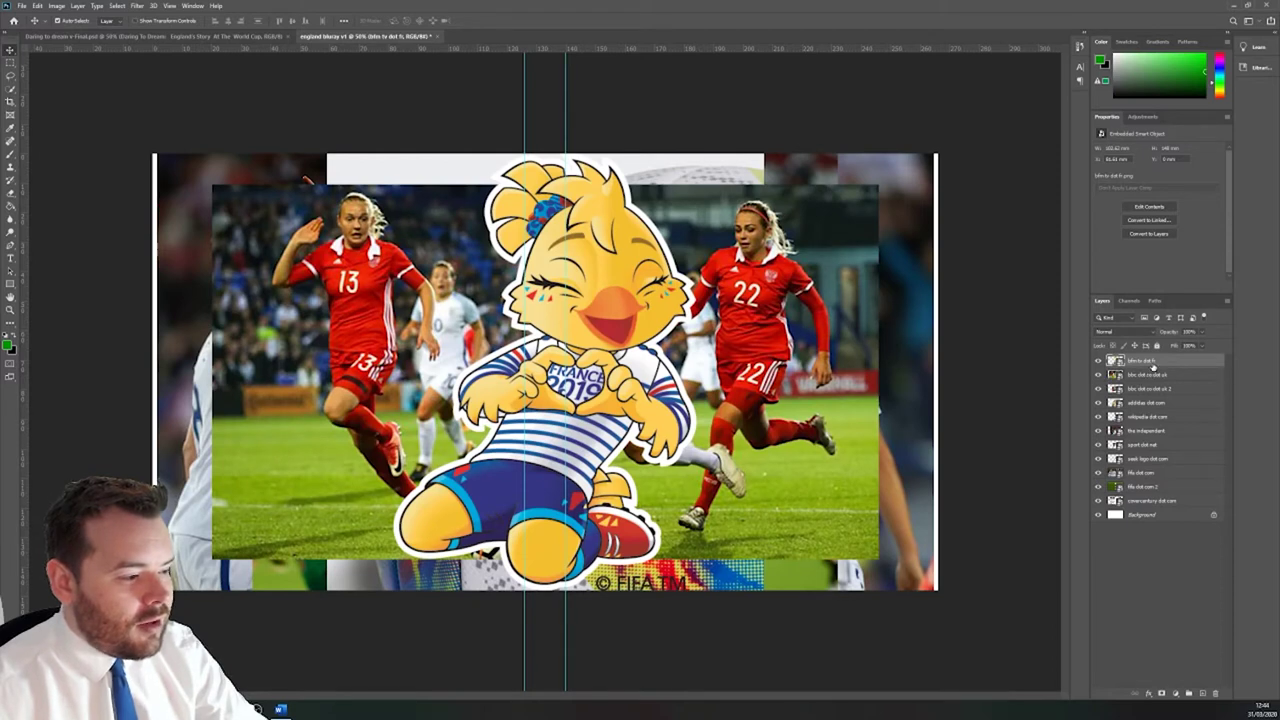
Step: Scale the mascot image down to about 43 x 62 mm and place it in the lower right area of the front cover
{"action": "key", "text": "ctrl+t"}
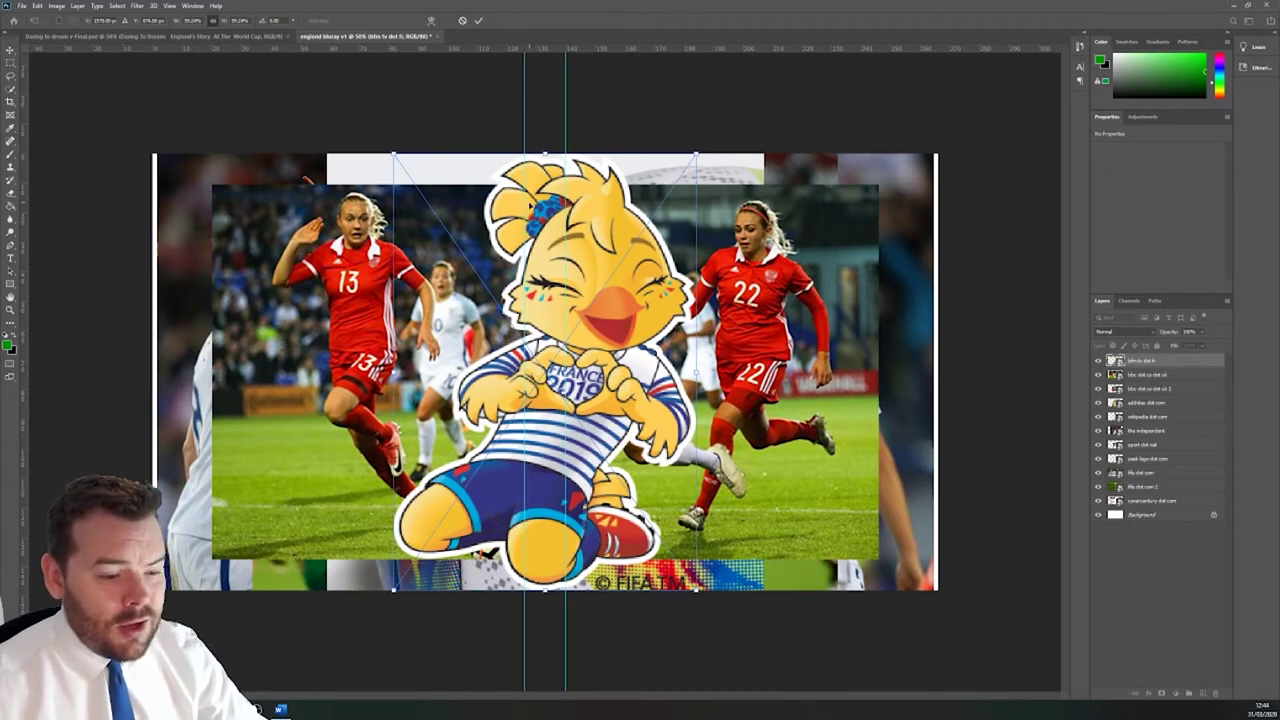
{"action": "key", "text": "Return"}
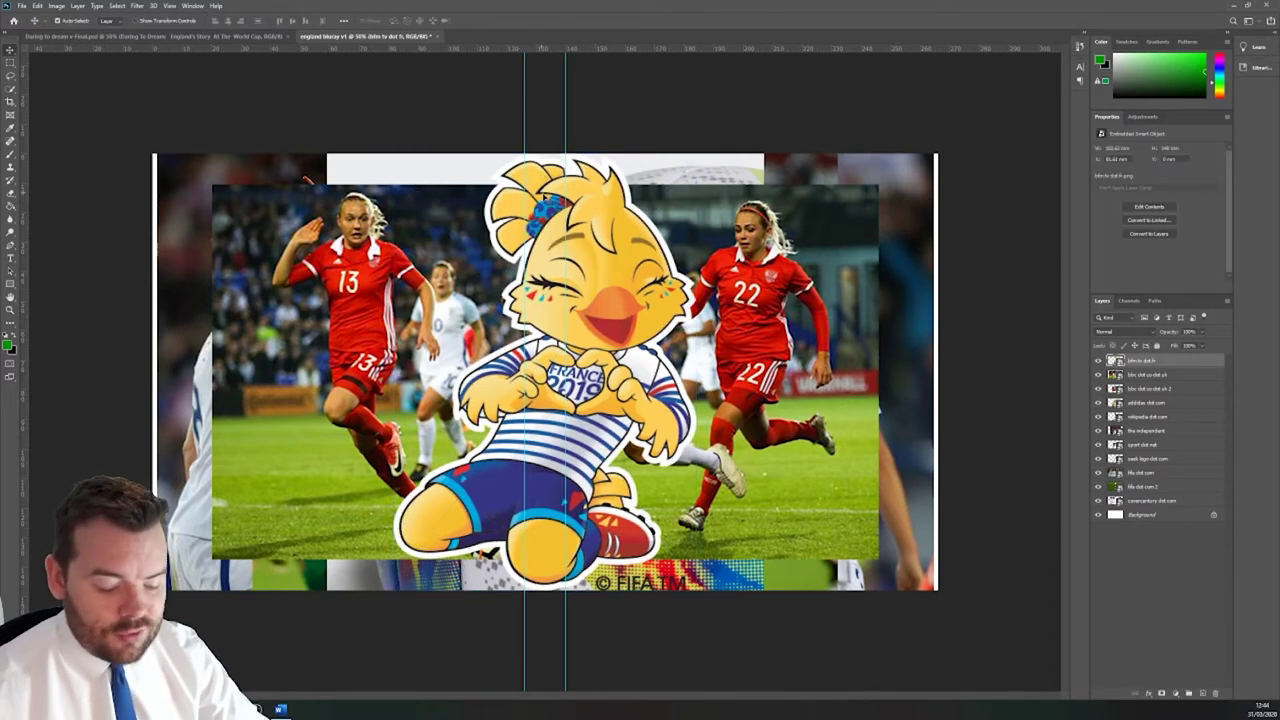
{"action": "key", "text": "ctrl+t"}
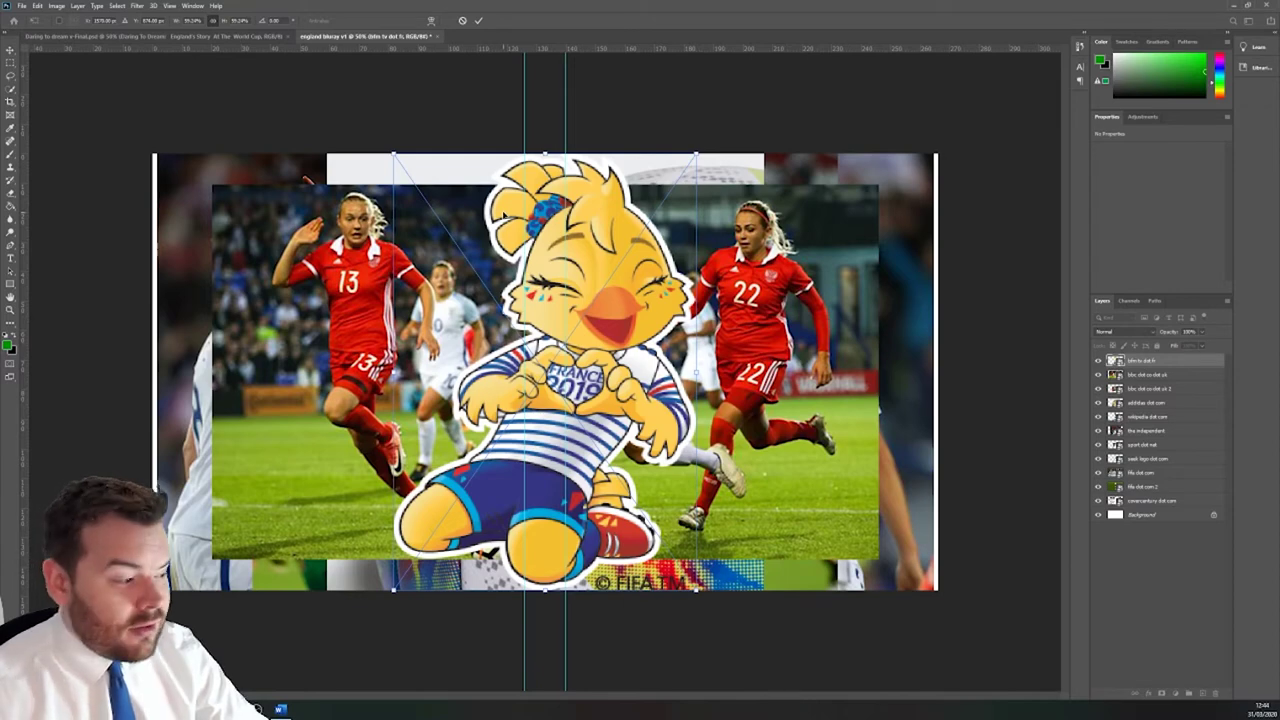
{"action": "left_click_drag", "start_coordinate": [505, 208], "coordinate": [708, 209]}
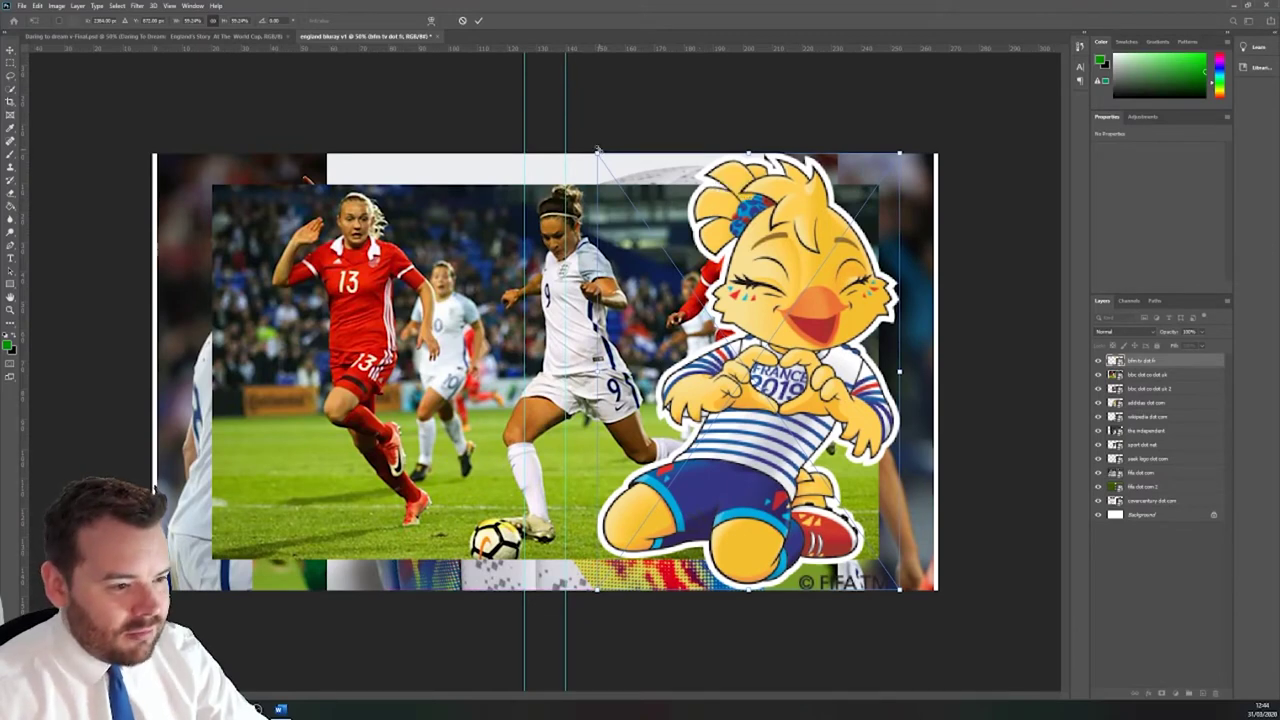
{"action": "left_click_drag", "start_coordinate": [597, 150], "coordinate": [786, 390]}
{"action": "left_click", "coordinate": [478, 21]}
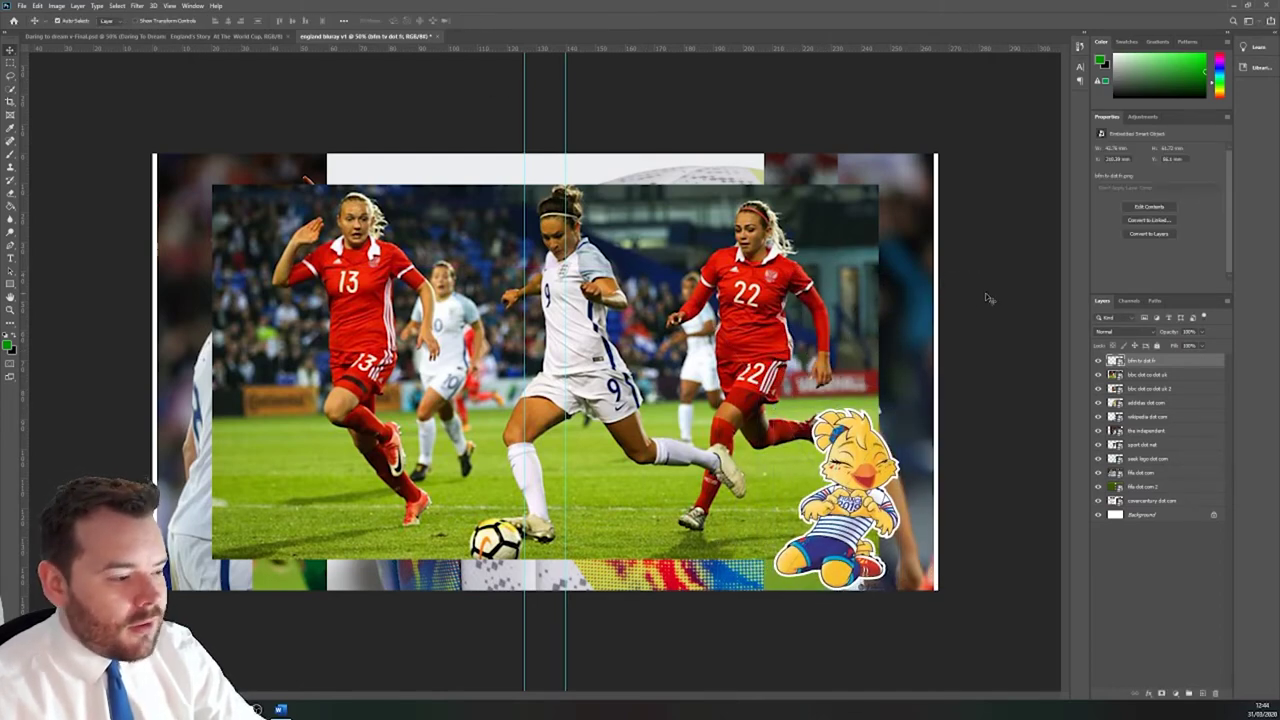
Step: Scale the bbc dot co dot uk match photo down to about 95 mm wide and place it at the top of the back cover
{"action": "left_click", "coordinate": [1139, 377]}
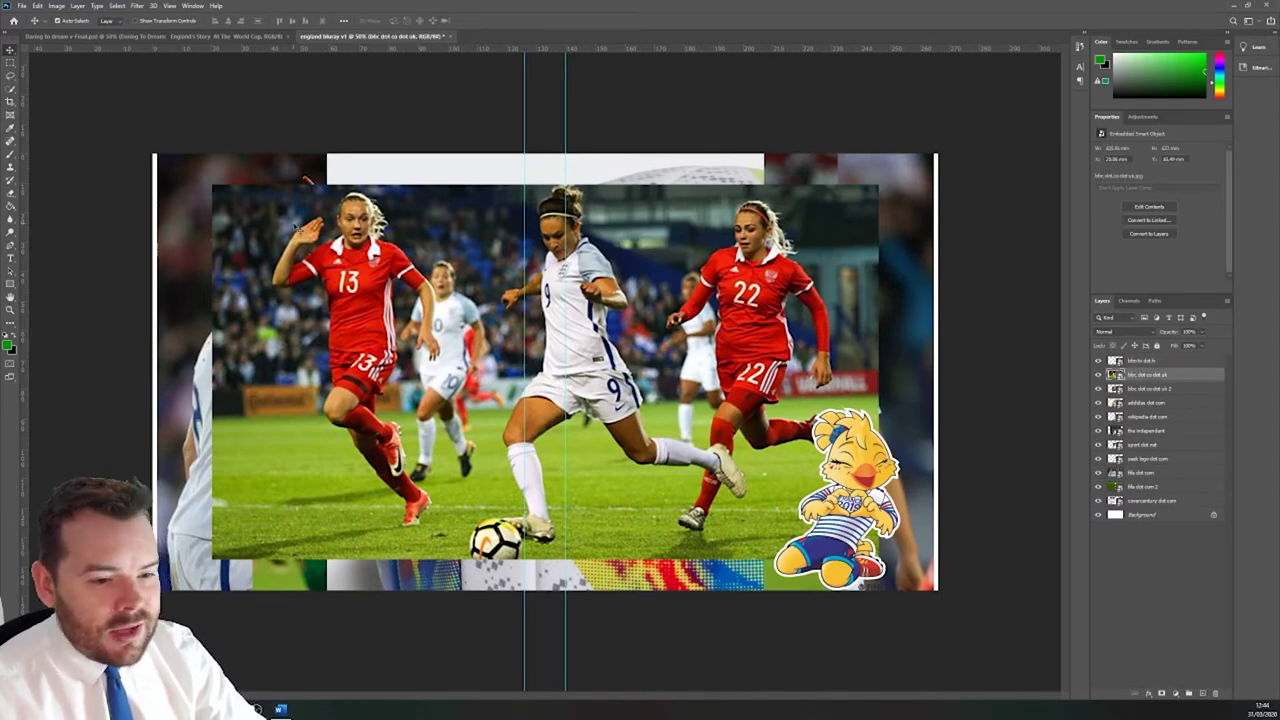
{"action": "key", "text": "ctrl+t"}
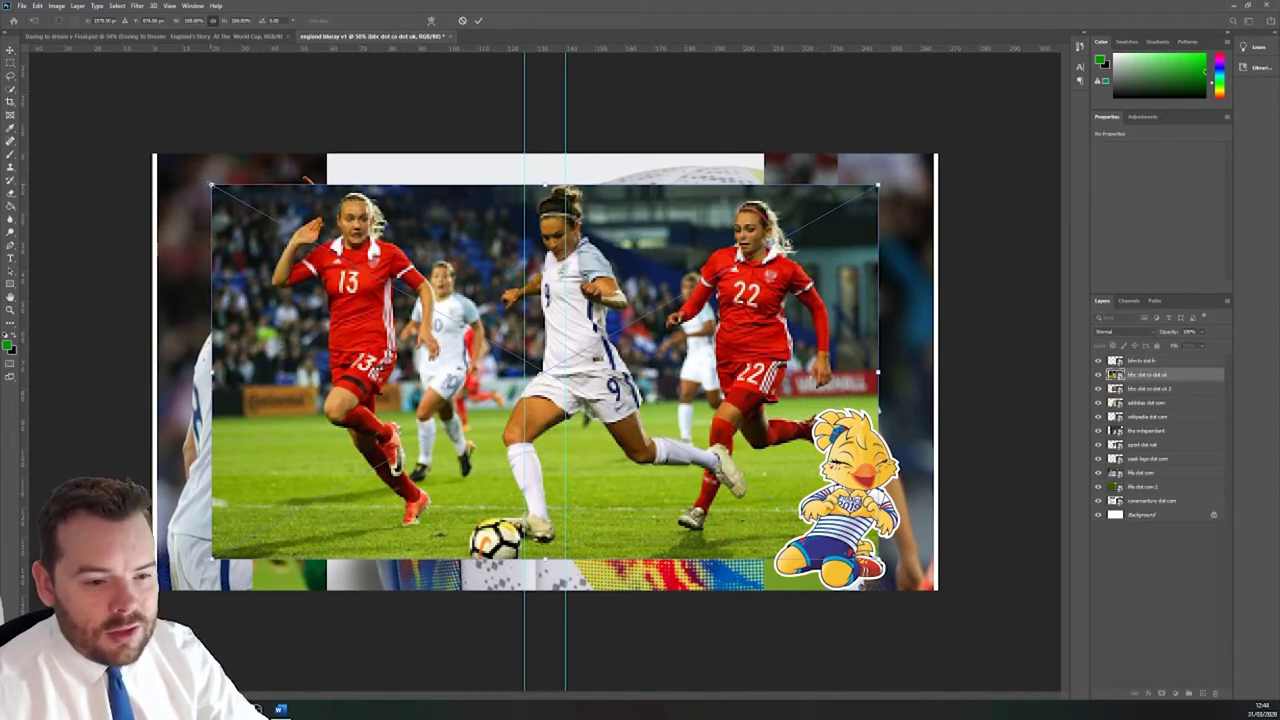
{"action": "left_click_drag", "start_coordinate": [212, 185], "coordinate": [598, 403]}
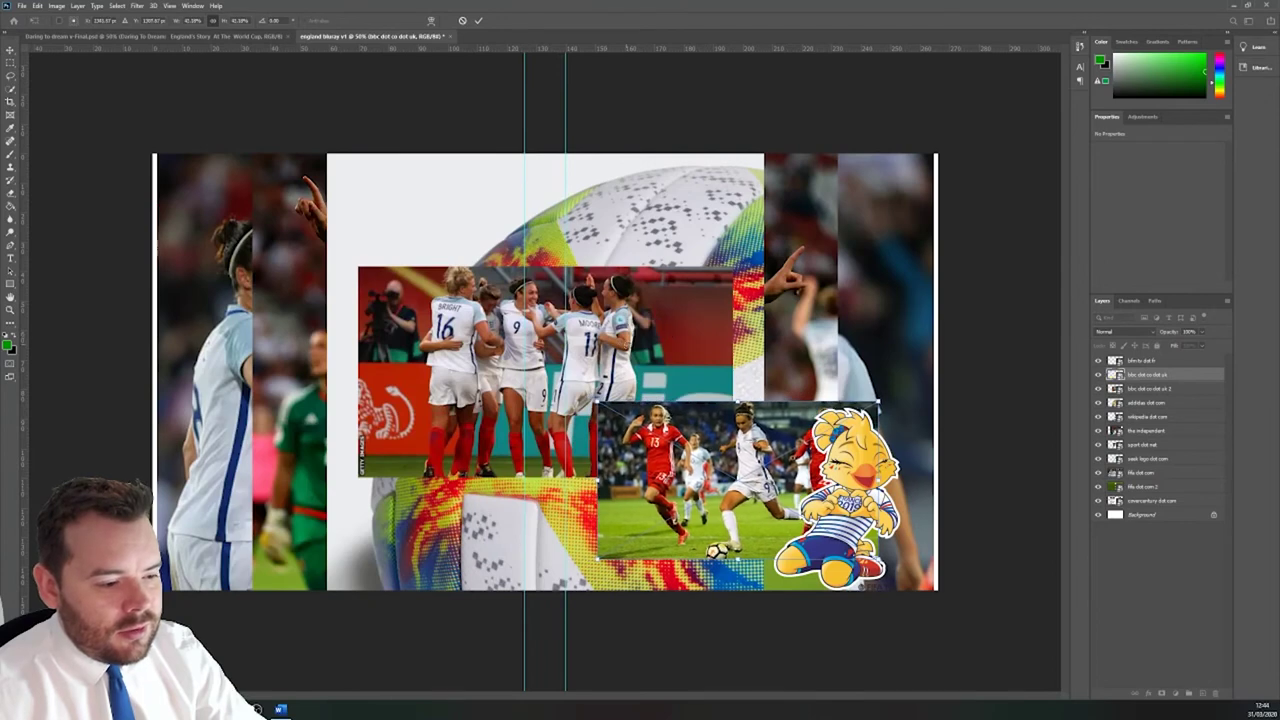
{"action": "left_click_drag", "start_coordinate": [703, 425], "coordinate": [297, 178]}
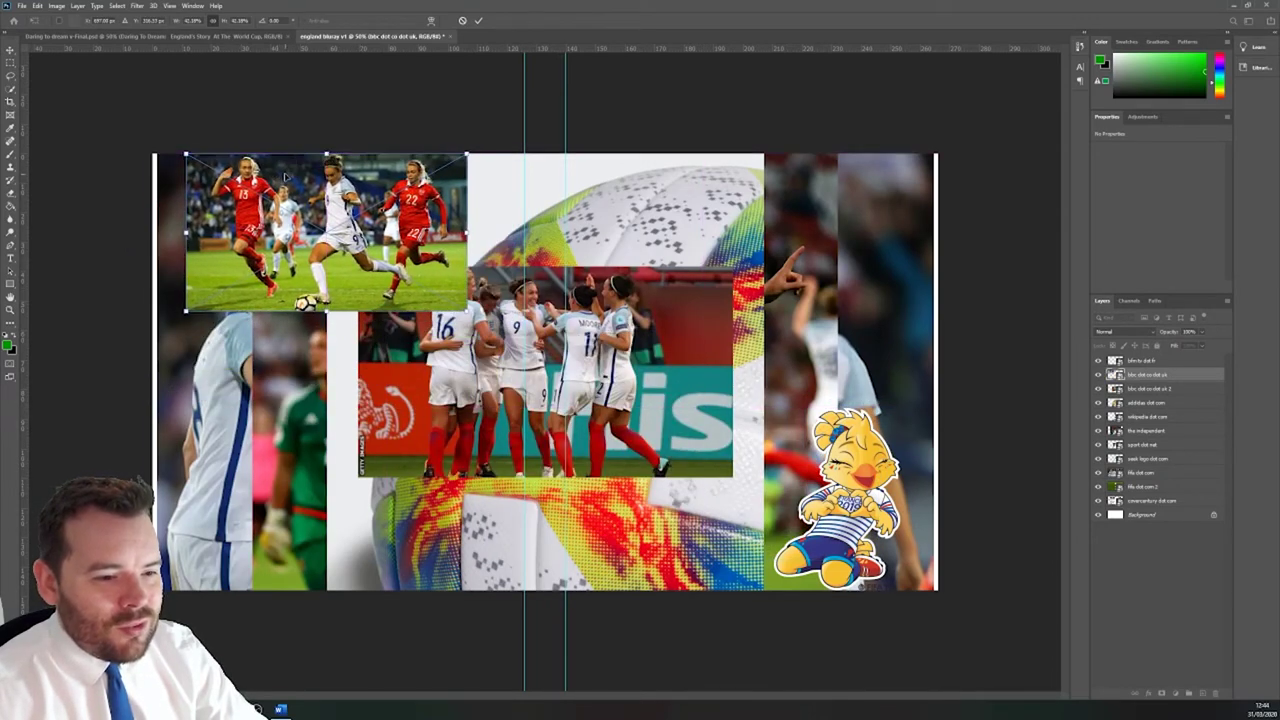
{"action": "left_click", "coordinate": [480, 20]}
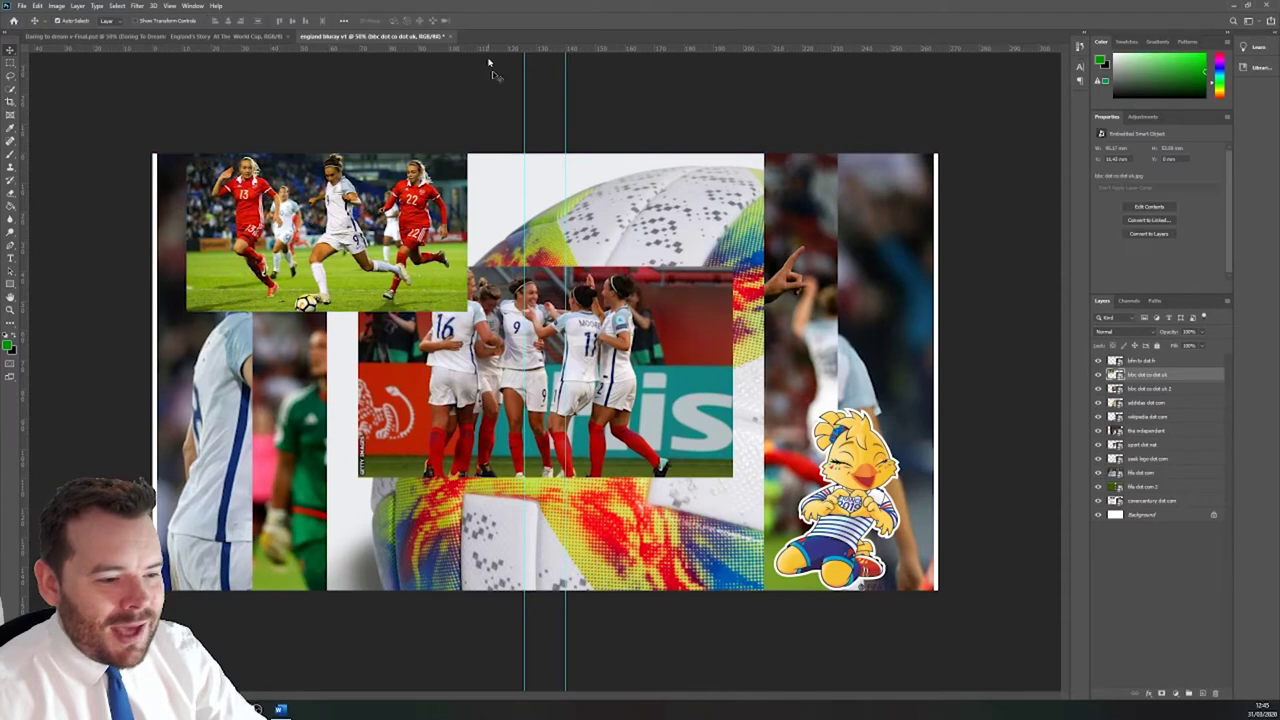
Step: Scale the bbc dot co dot uk 2 celebration photo to about 66 x 37 mm and move it to the lower left of the back cover
{"action": "left_click", "coordinate": [1139, 389]}
{"action": "key", "text": "ctrl+t"}
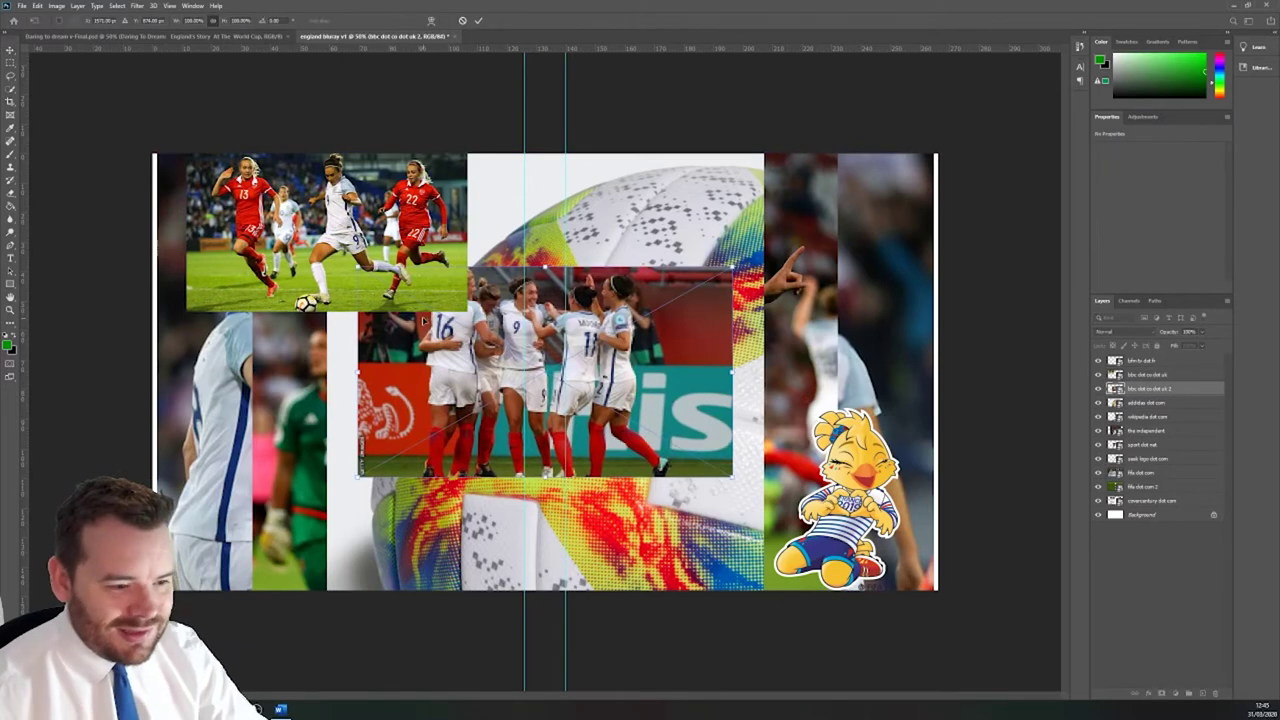
{"action": "left_click_drag", "start_coordinate": [358, 268], "coordinate": [537, 368]}
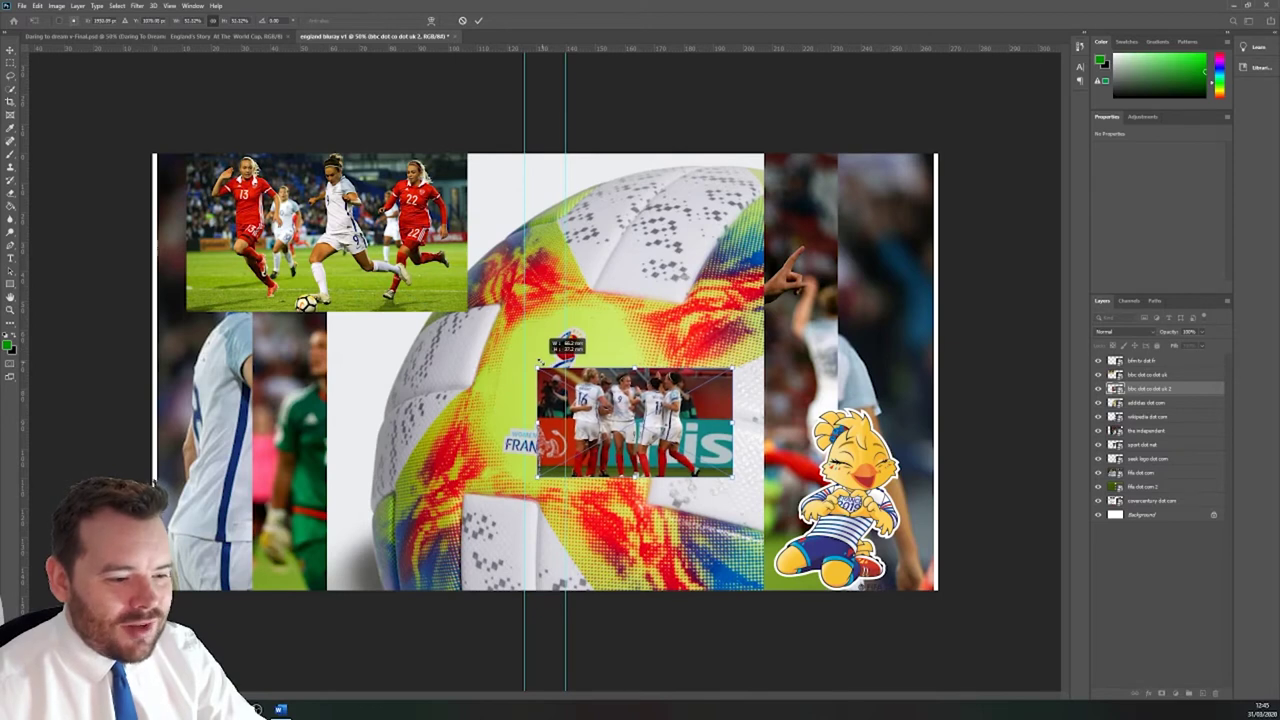
{"action": "left_click", "coordinate": [478, 20]}
{"action": "left_click_drag", "start_coordinate": [650, 395], "coordinate": [293, 421]}
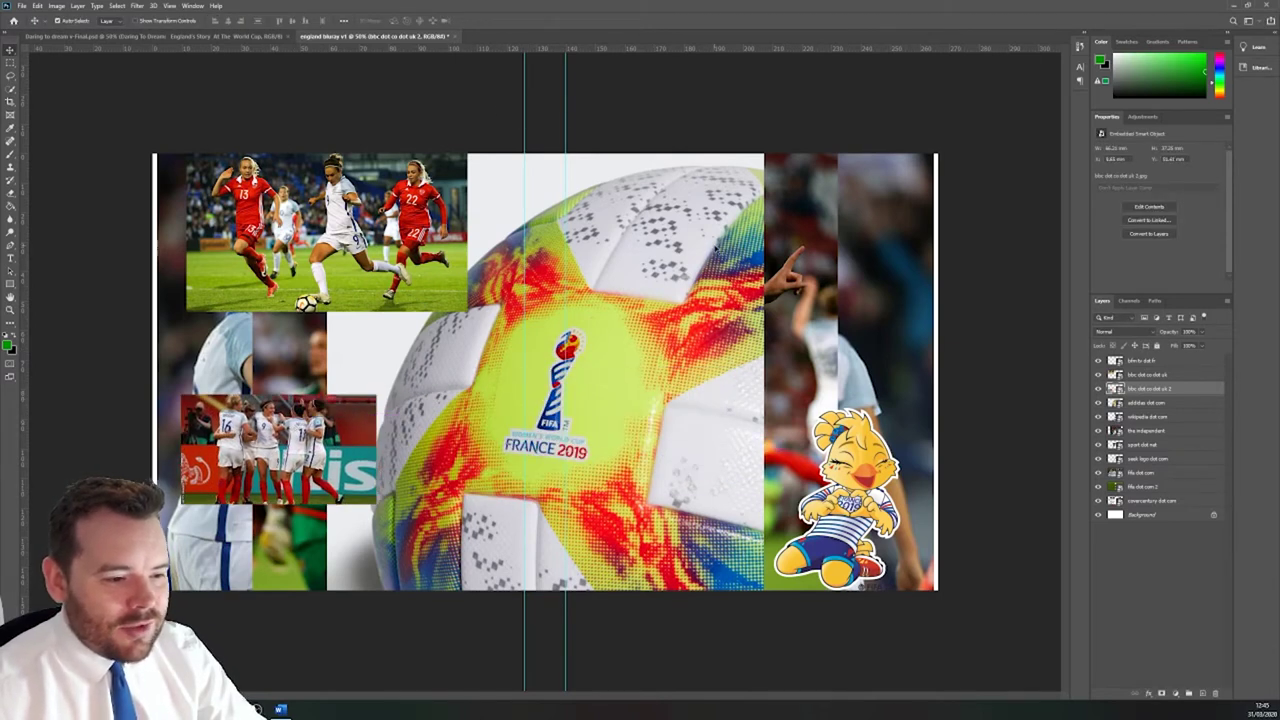
Step: Scale the adidas dot com ball image down to about 88 mm square and move it onto the middle of the front cover
{"action": "left_click", "coordinate": [1134, 403]}
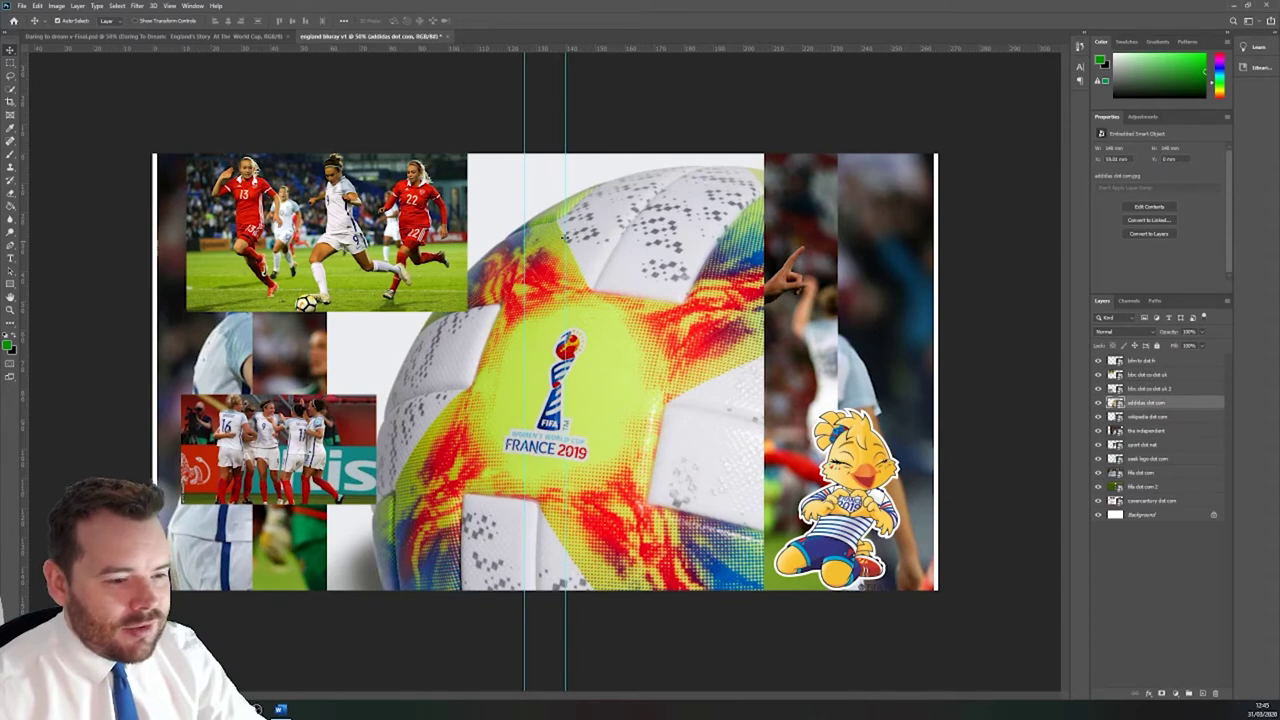
{"action": "key", "text": "ctrl+t"}
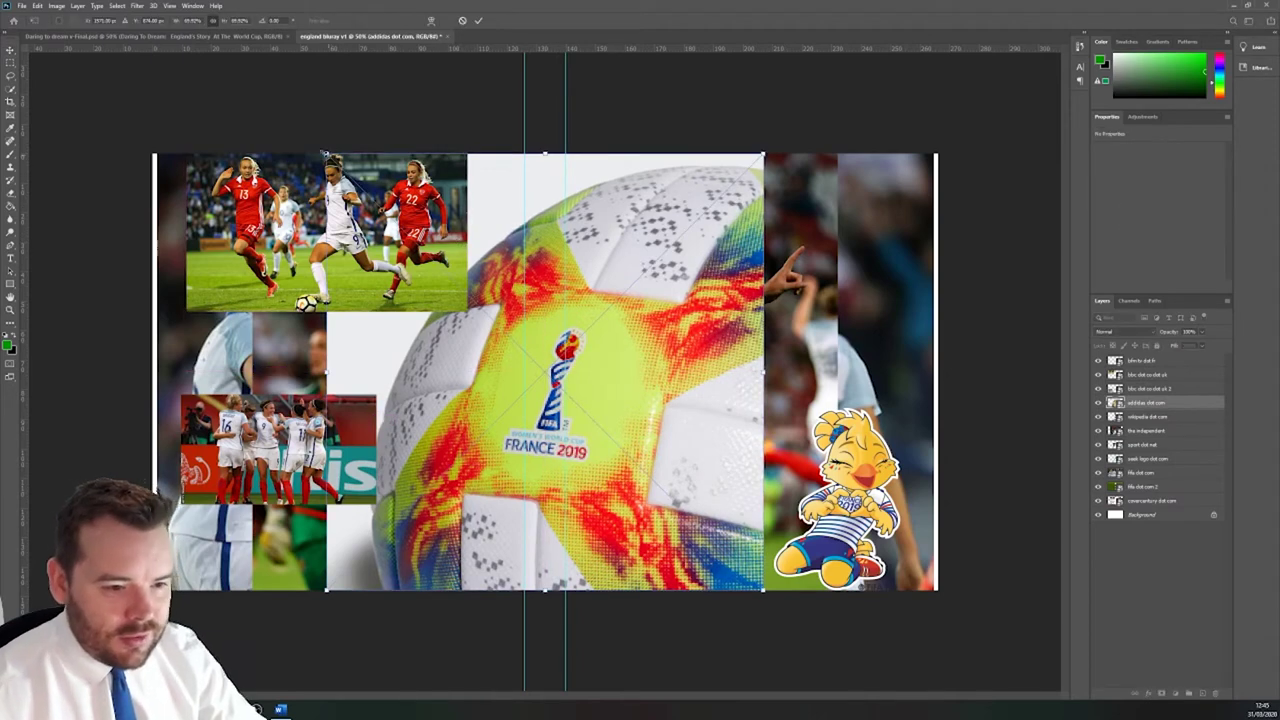
{"action": "left_click_drag", "start_coordinate": [324, 153], "coordinate": [505, 331]}
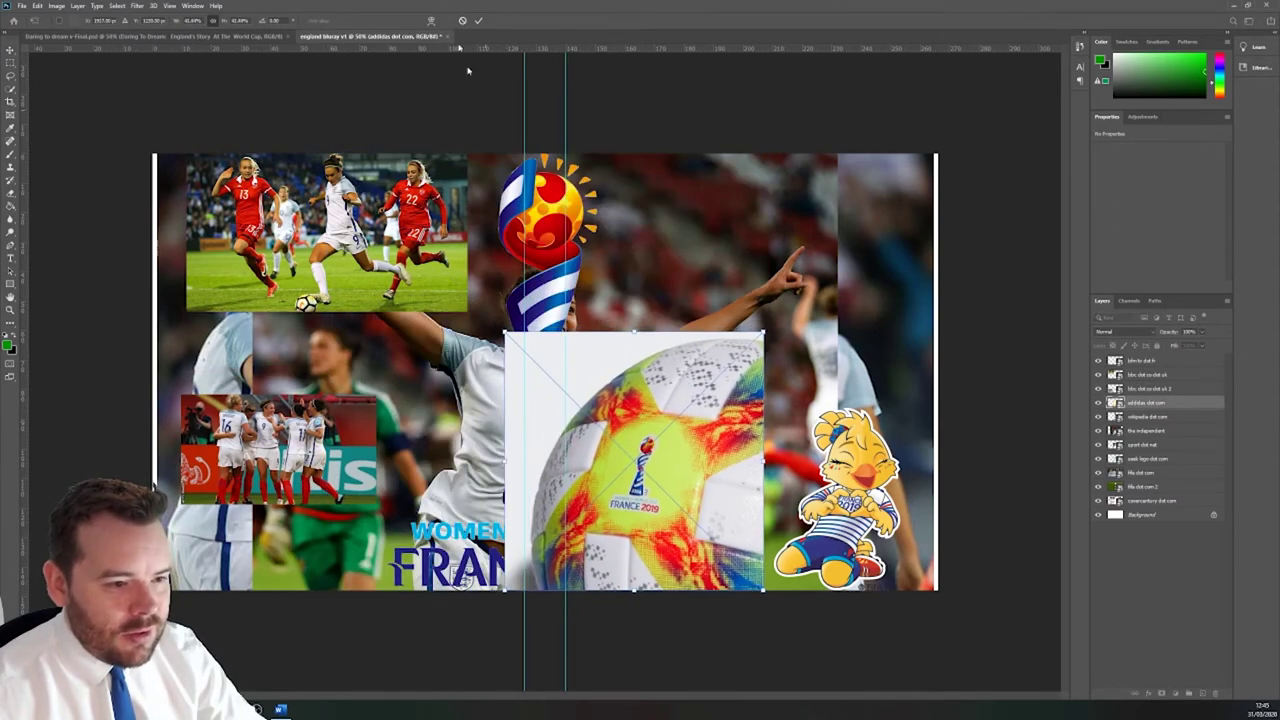
{"action": "left_click", "coordinate": [478, 20]}
{"action": "left_click_drag", "start_coordinate": [675, 366], "coordinate": [768, 293]}
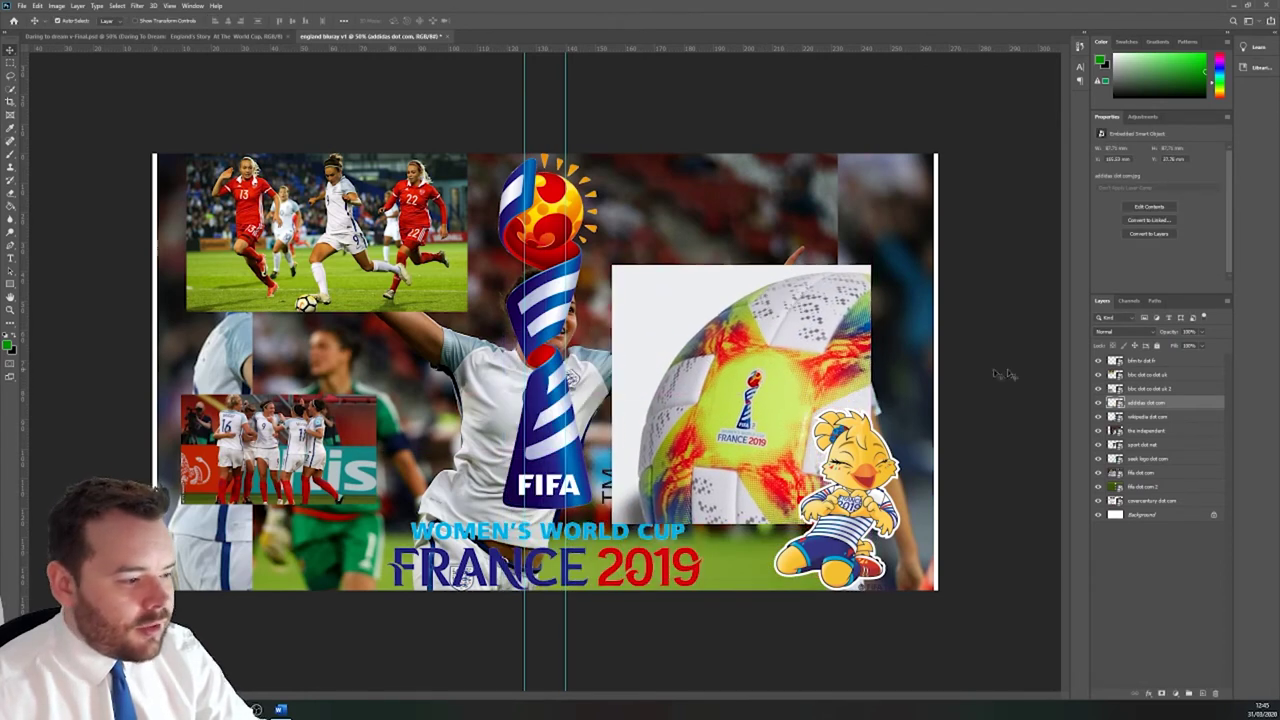
Step: Shrink the wikipedia dot com World Cup logo to about 14 mm wide and fit it between the guides at the top of the spine
{"action": "left_click", "coordinate": [1157, 418]}
{"action": "key", "text": "ctrl+t"}
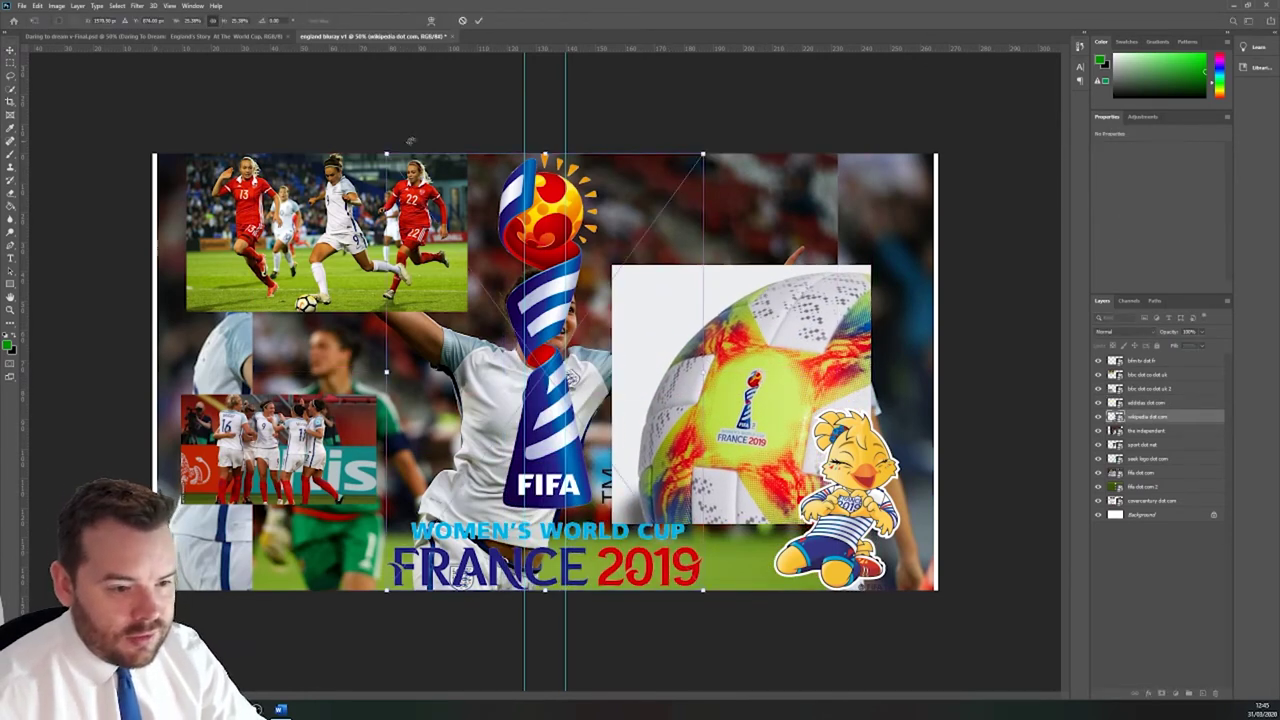
{"action": "left_click_drag", "start_coordinate": [387, 156], "coordinate": [606, 456]}
{"action": "left_click_drag", "start_coordinate": [622, 526], "coordinate": [531, 231]}
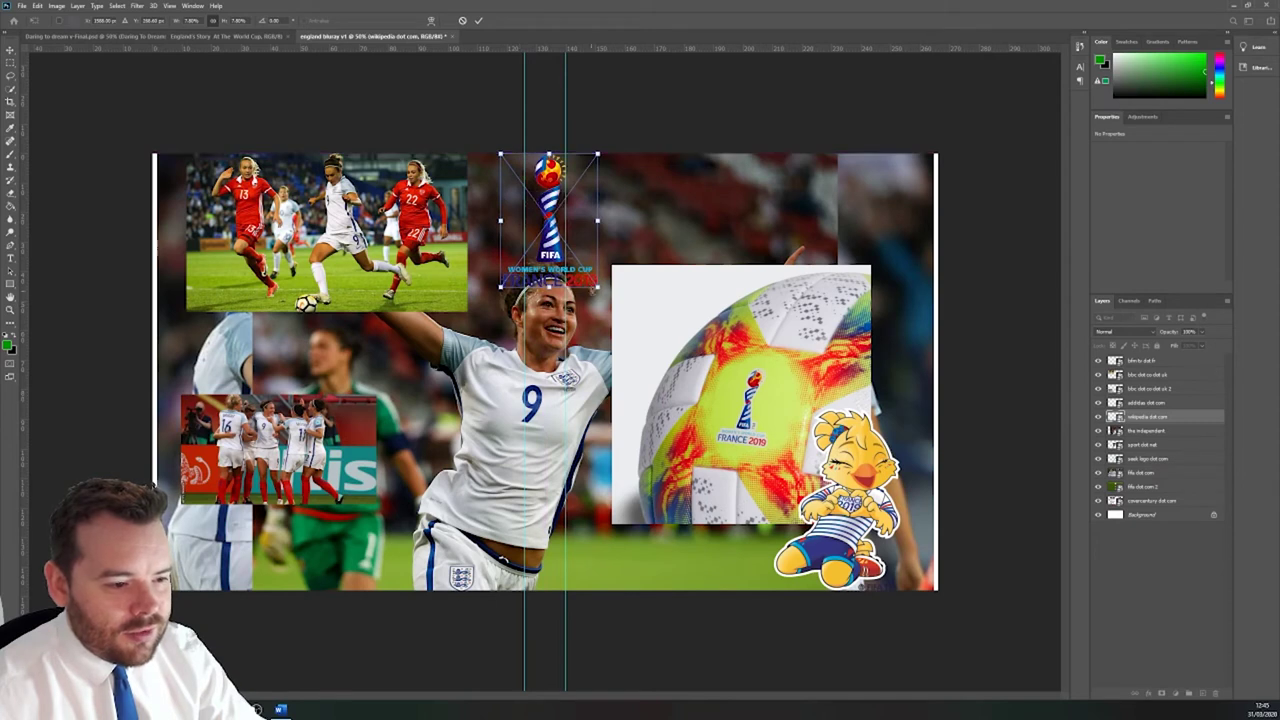
{"action": "left_click_drag", "start_coordinate": [597, 287], "coordinate": [546, 218]}
{"action": "left_click_drag", "start_coordinate": [527, 162], "coordinate": [566, 145]}
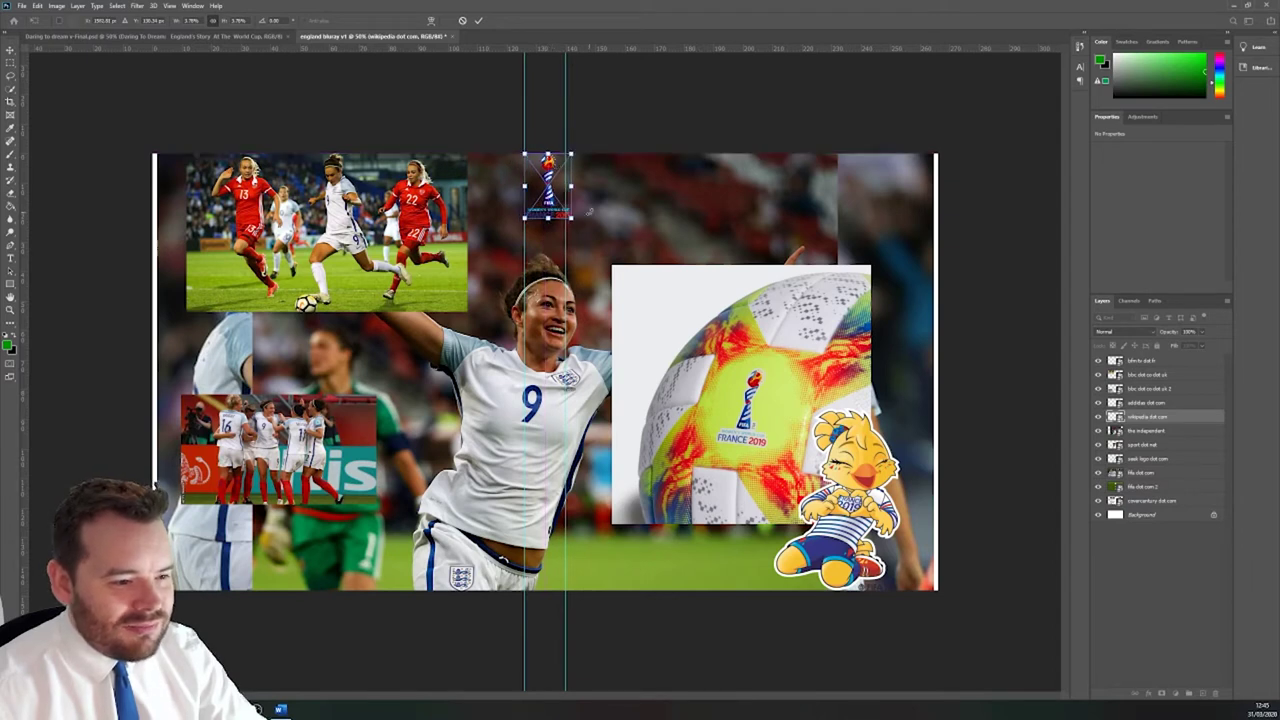
{"action": "left_click_drag", "start_coordinate": [572, 216], "coordinate": [569, 211]}
{"action": "left_click_drag", "start_coordinate": [566, 210], "coordinate": [566, 210]}
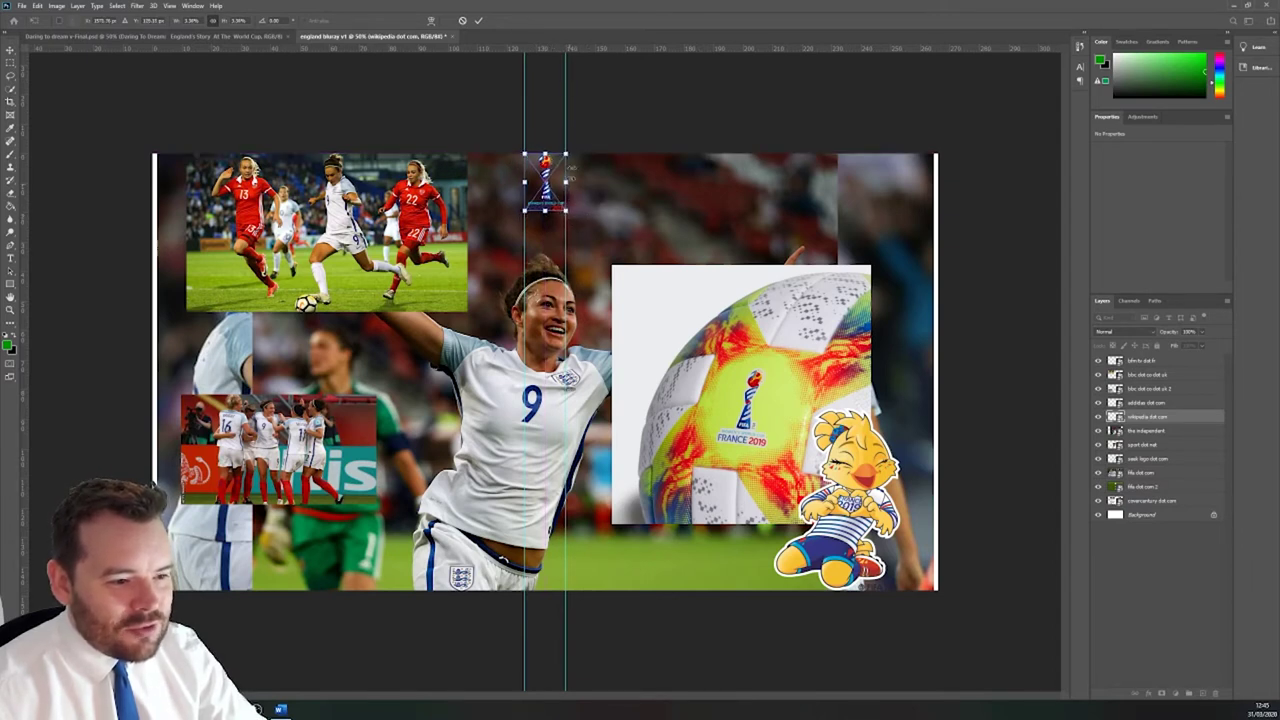
{"action": "left_click", "coordinate": [479, 21]}
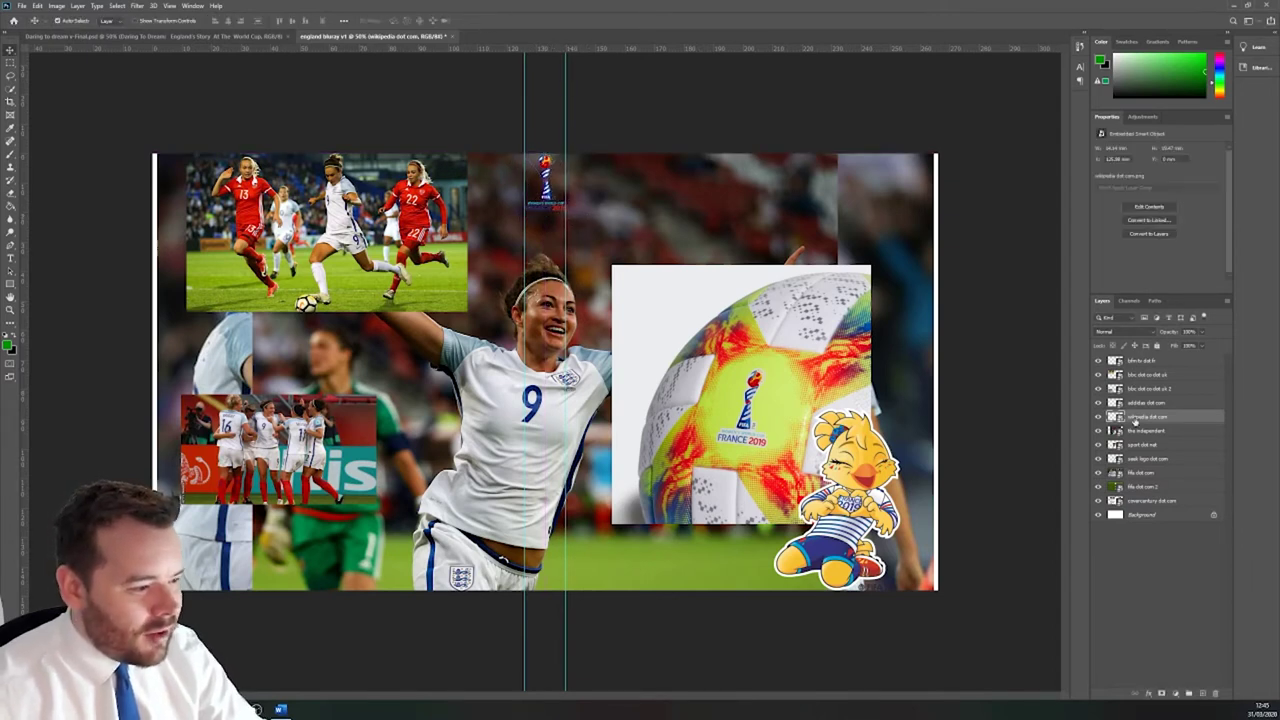
Step: Scale down the independent photo so it sits in the lower part of the front cover, behind the ball image
{"action": "left_click", "coordinate": [1141, 431]}
{"action": "key", "text": "ctrl+t"}
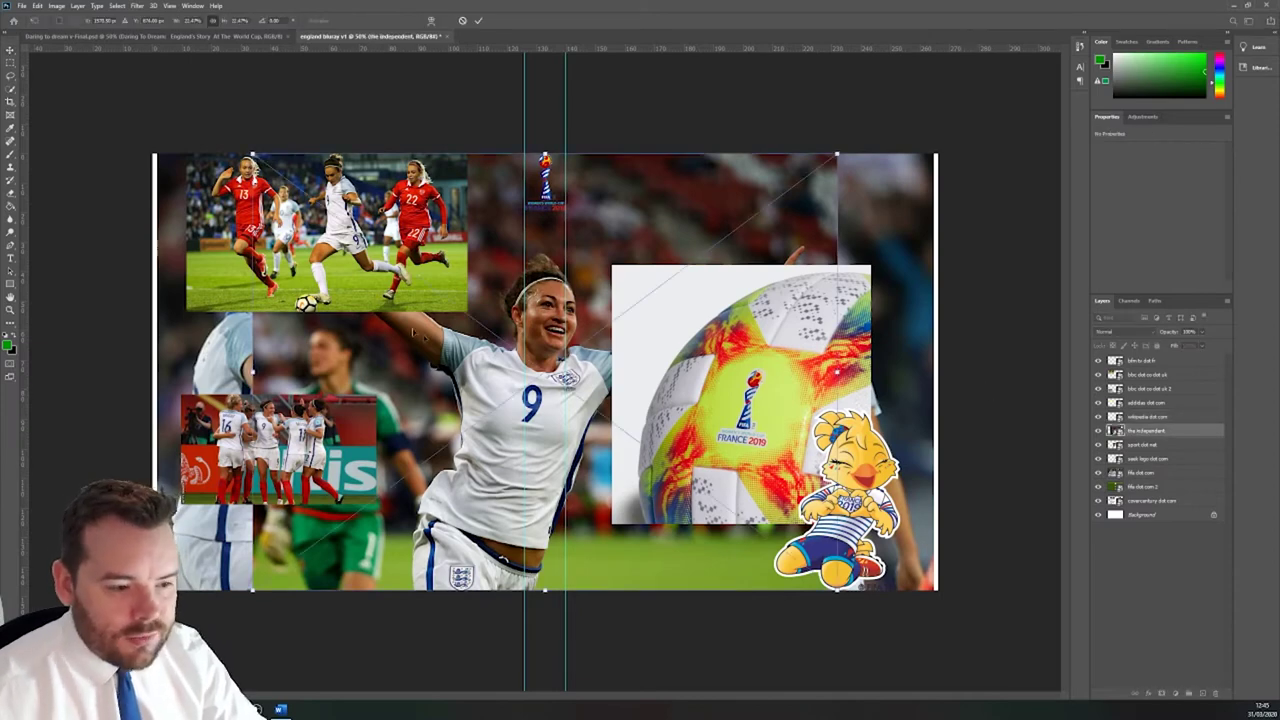
{"action": "left_click_drag", "start_coordinate": [252, 155], "coordinate": [563, 386]}
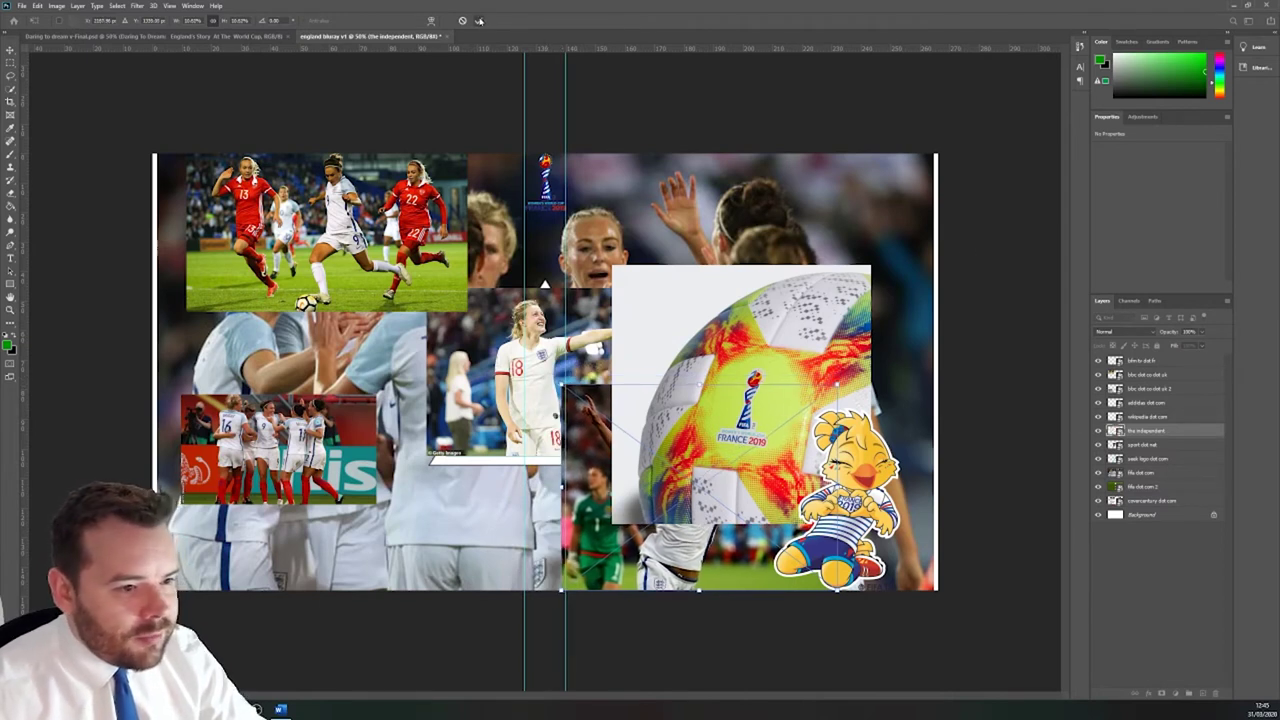
{"action": "left_click", "coordinate": [479, 21]}
{"action": "left_click", "coordinate": [1140, 444]}
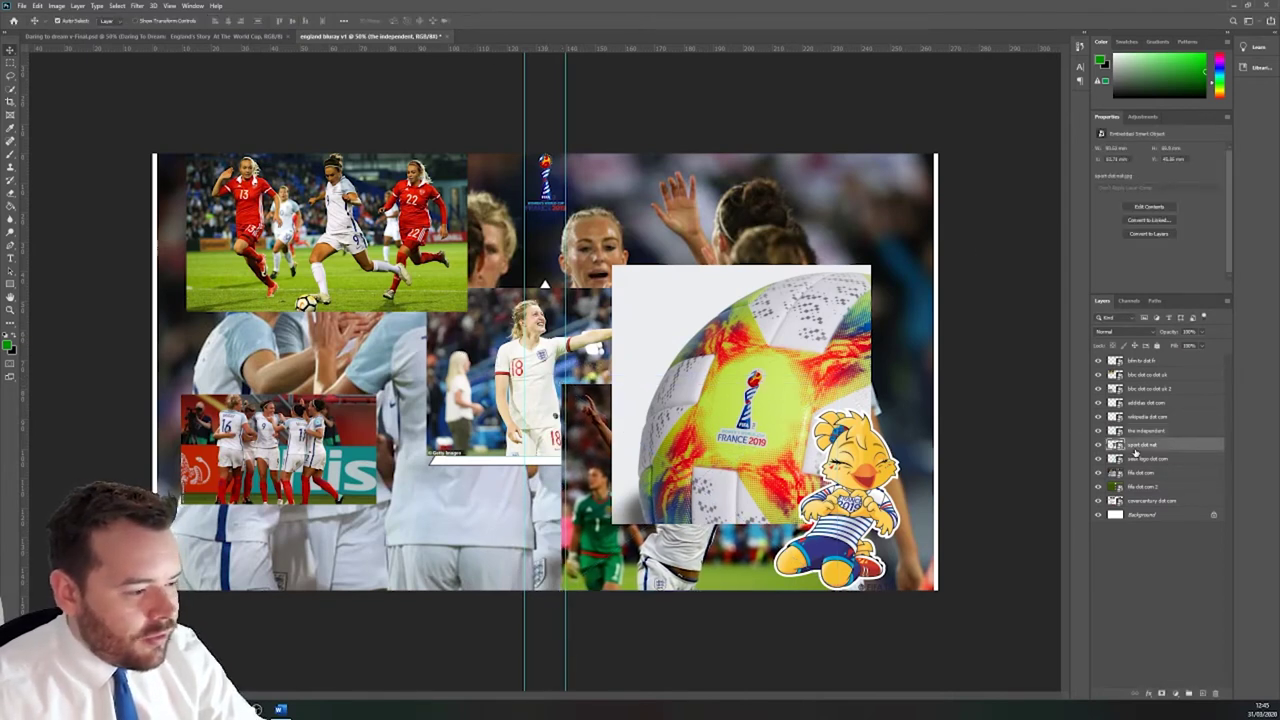
{"action": "key", "text": "ctrl+t"}
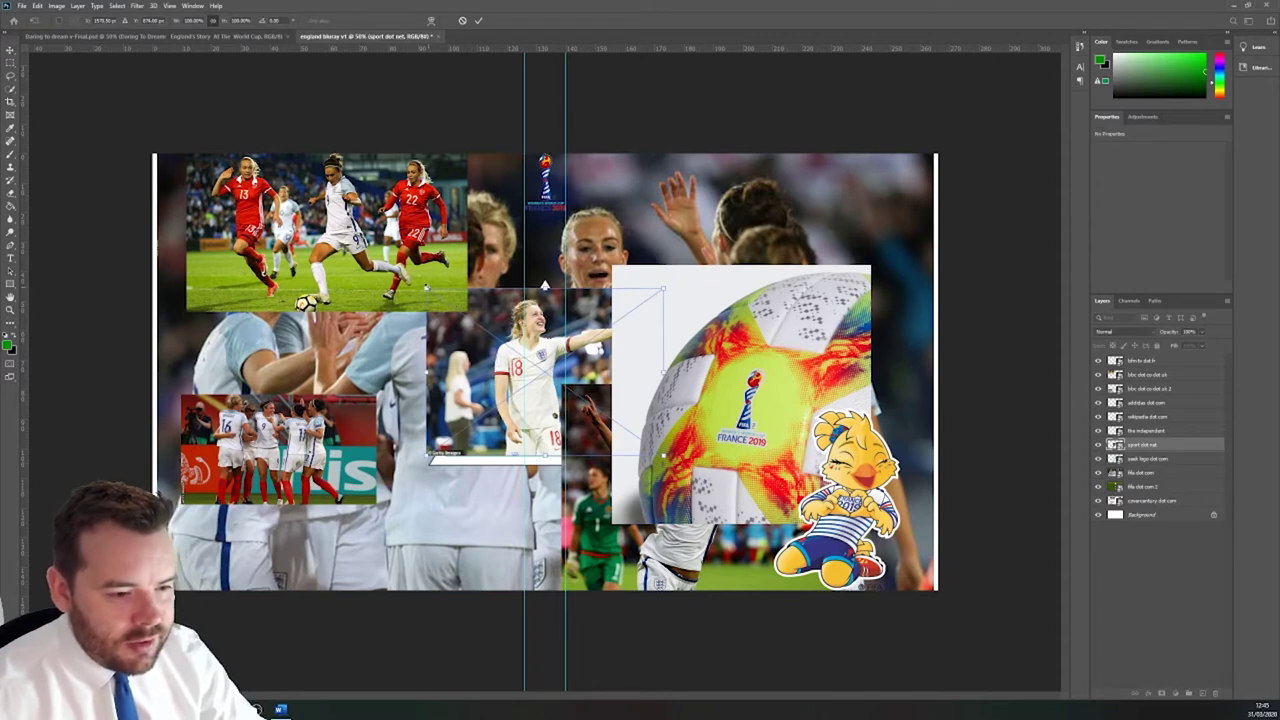
{"action": "left_click_drag", "start_coordinate": [497, 317], "coordinate": [702, 162]}
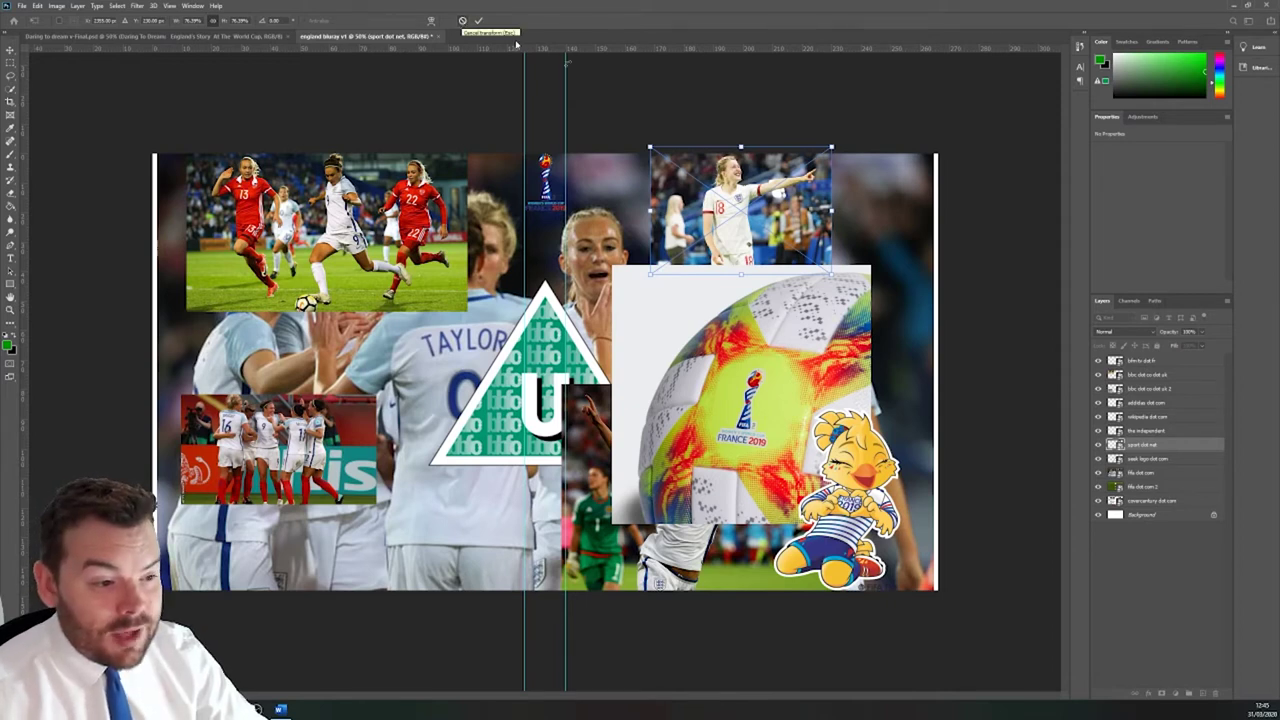
{"action": "left_click_drag", "start_coordinate": [652, 146], "coordinate": [763, 130]}
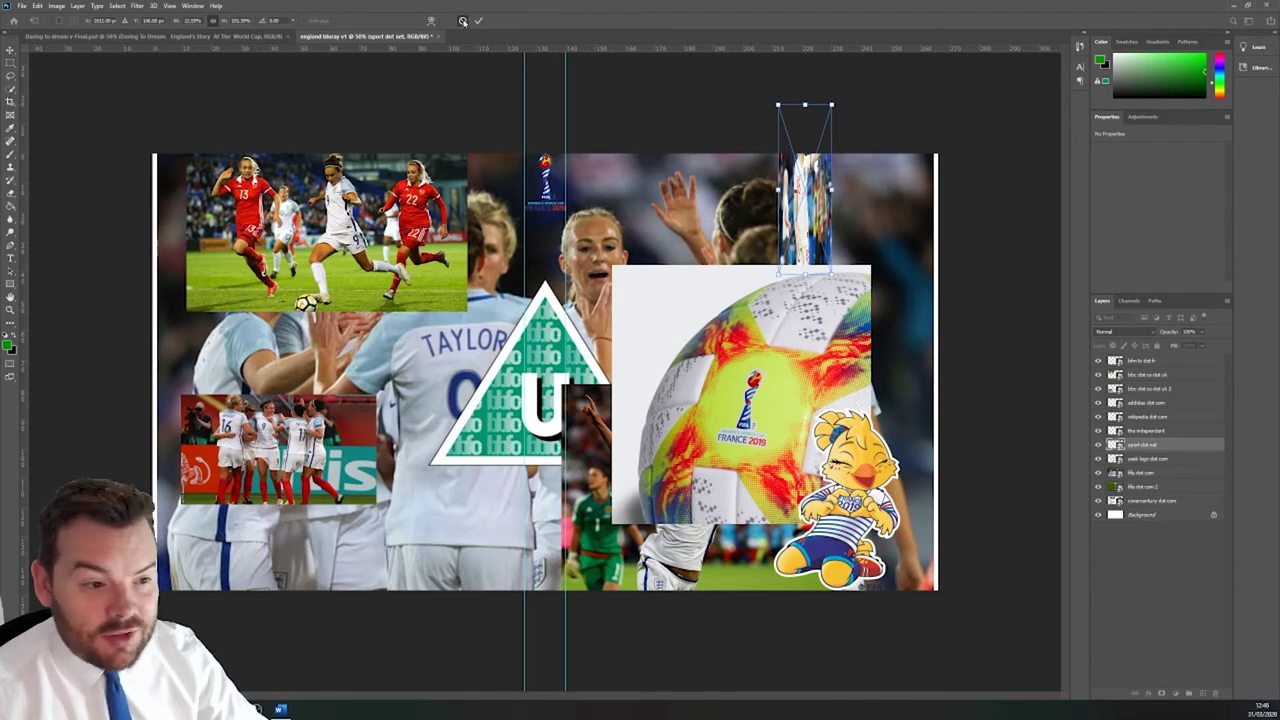
{"action": "left_click", "coordinate": [462, 21]}
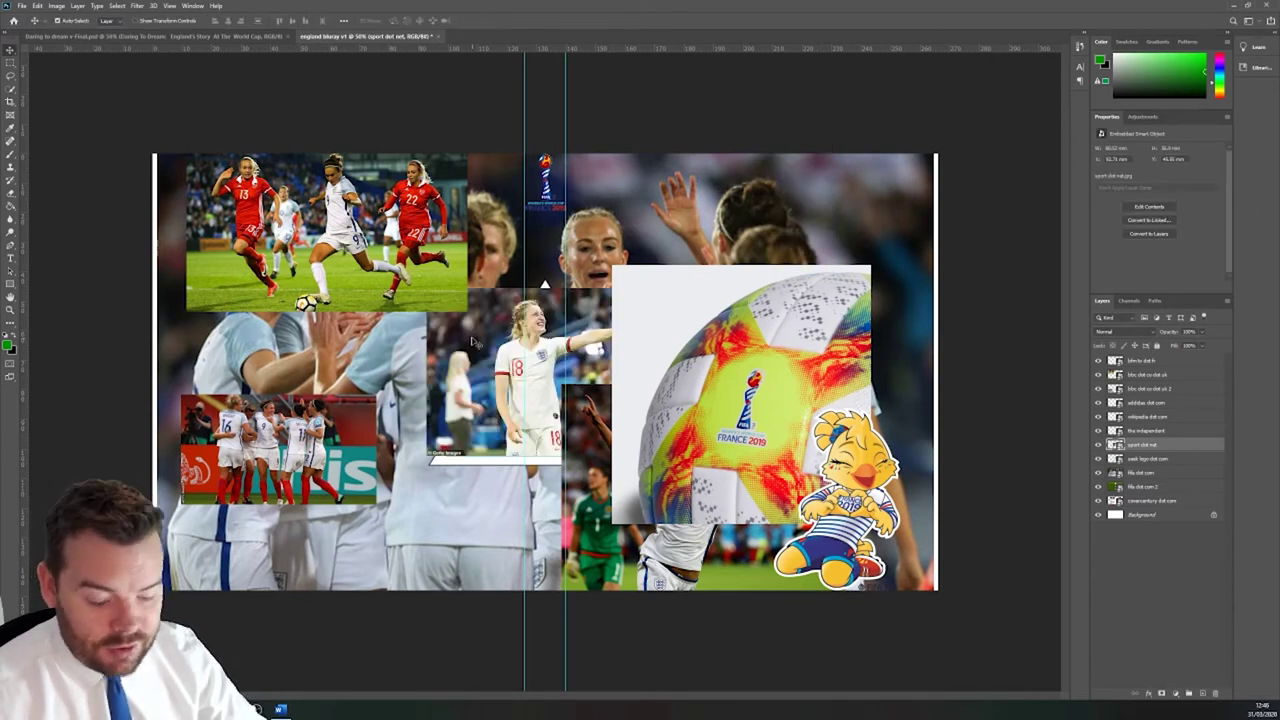
Step: Scale down the sport dot net photo of the pointing player and place it on the upper front cover, above the ball image
{"action": "key", "text": "ctrl+t"}
{"action": "left_click_drag", "start_coordinate": [427, 289], "coordinate": [751, 182]}
{"action": "left_click", "coordinate": [480, 21]}
Step: Shrink the seek logo dot com U certificate and fit it between the guides at the bottom of the spine
{"action": "left_click", "coordinate": [1147, 459]}
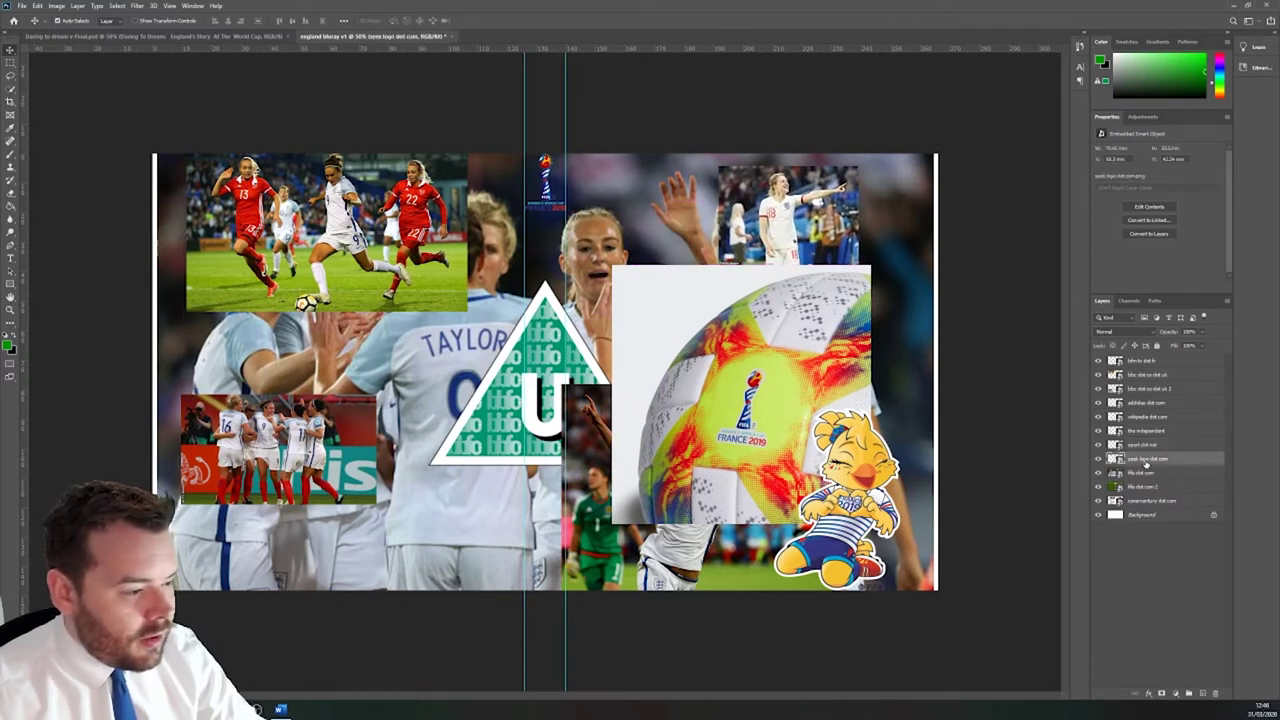
{"action": "key", "text": "ctrl+t"}
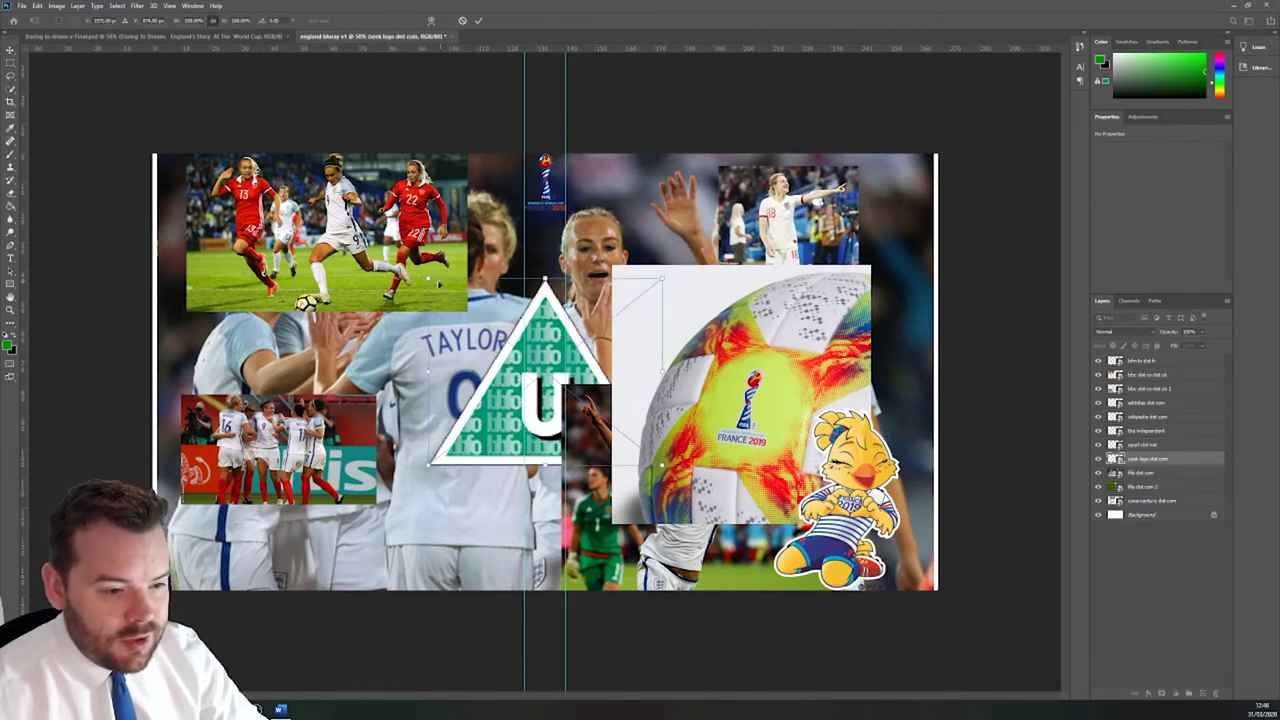
{"action": "left_click_drag", "start_coordinate": [440, 283], "coordinate": [589, 333]}
{"action": "left_click_drag", "start_coordinate": [601, 378], "coordinate": [466, 589]}
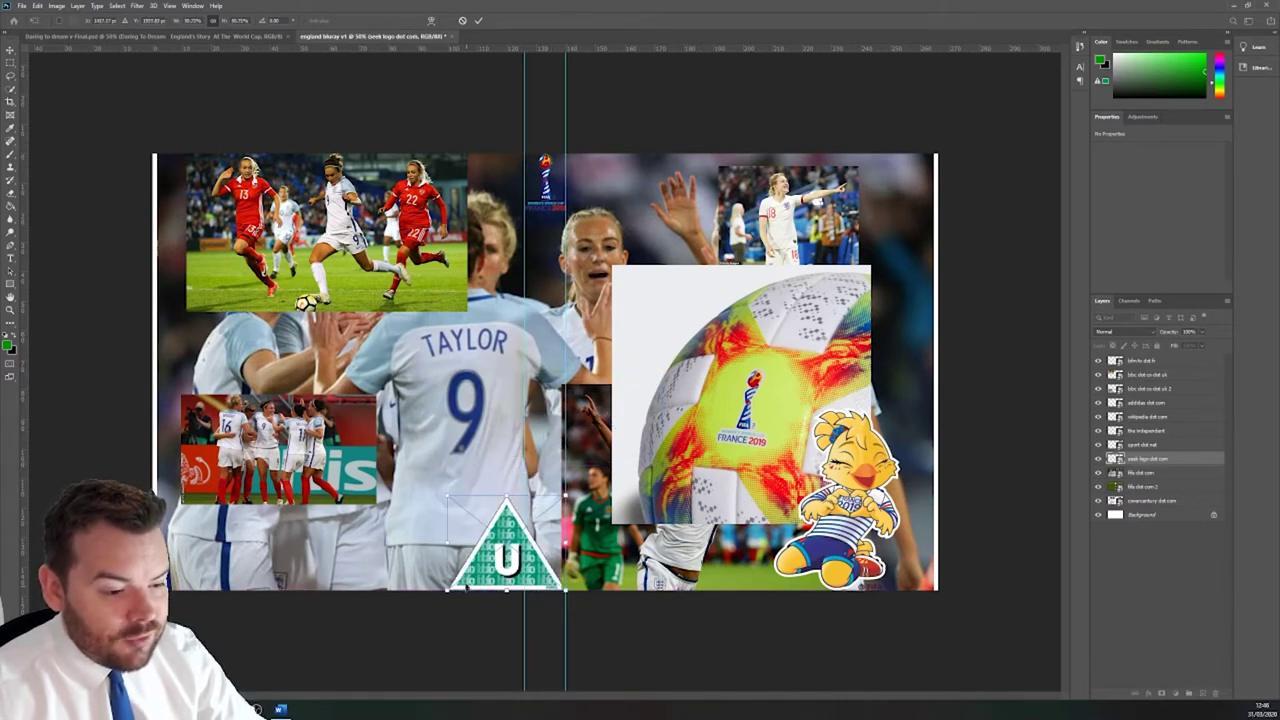
{"action": "left_click_drag", "start_coordinate": [447, 495], "coordinate": [532, 545]}
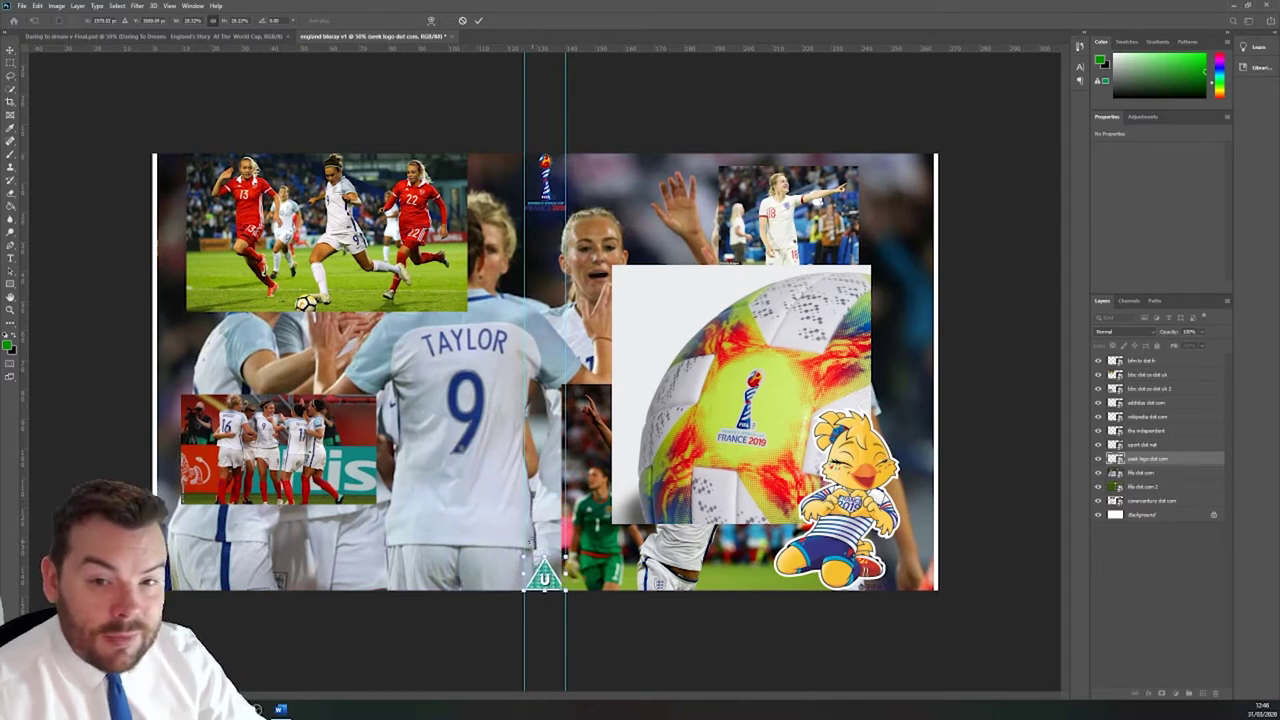
{"action": "left_click", "coordinate": [479, 21]}
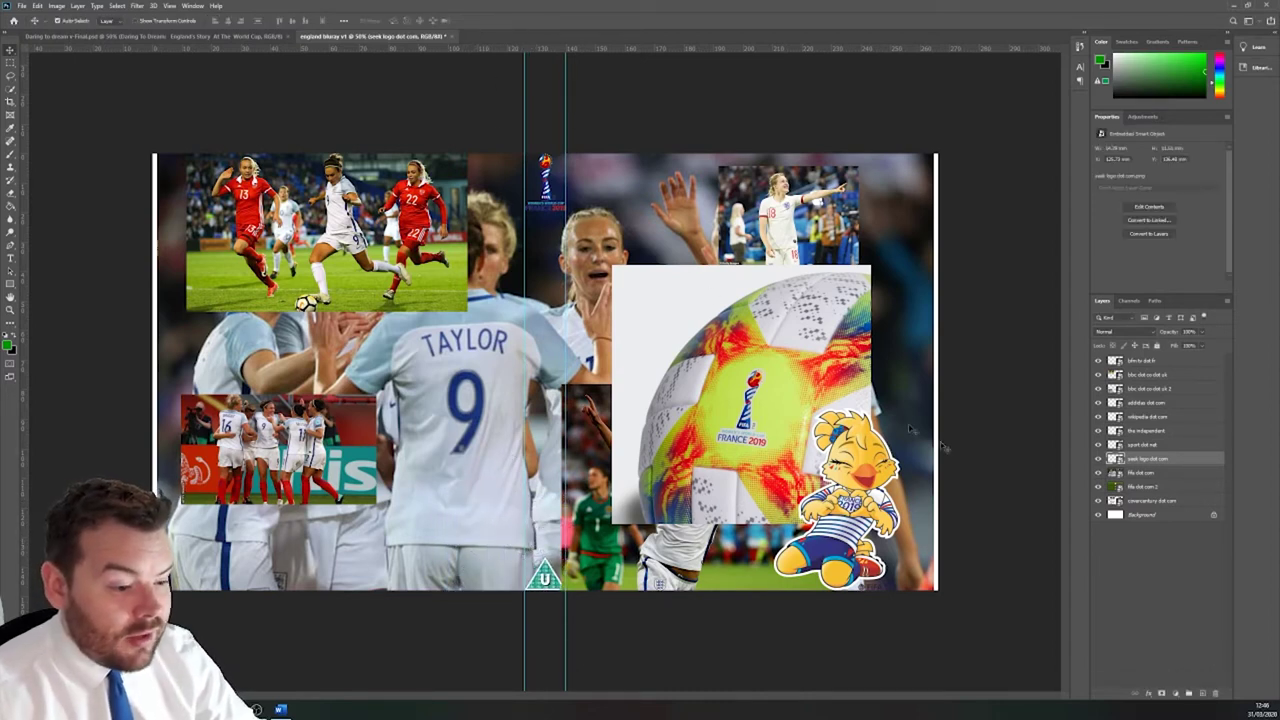
Step: Scale down the fifa dot com photo of the huddled players and place it on the back cover, below the match photo
{"action": "left_click", "coordinate": [1130, 478]}
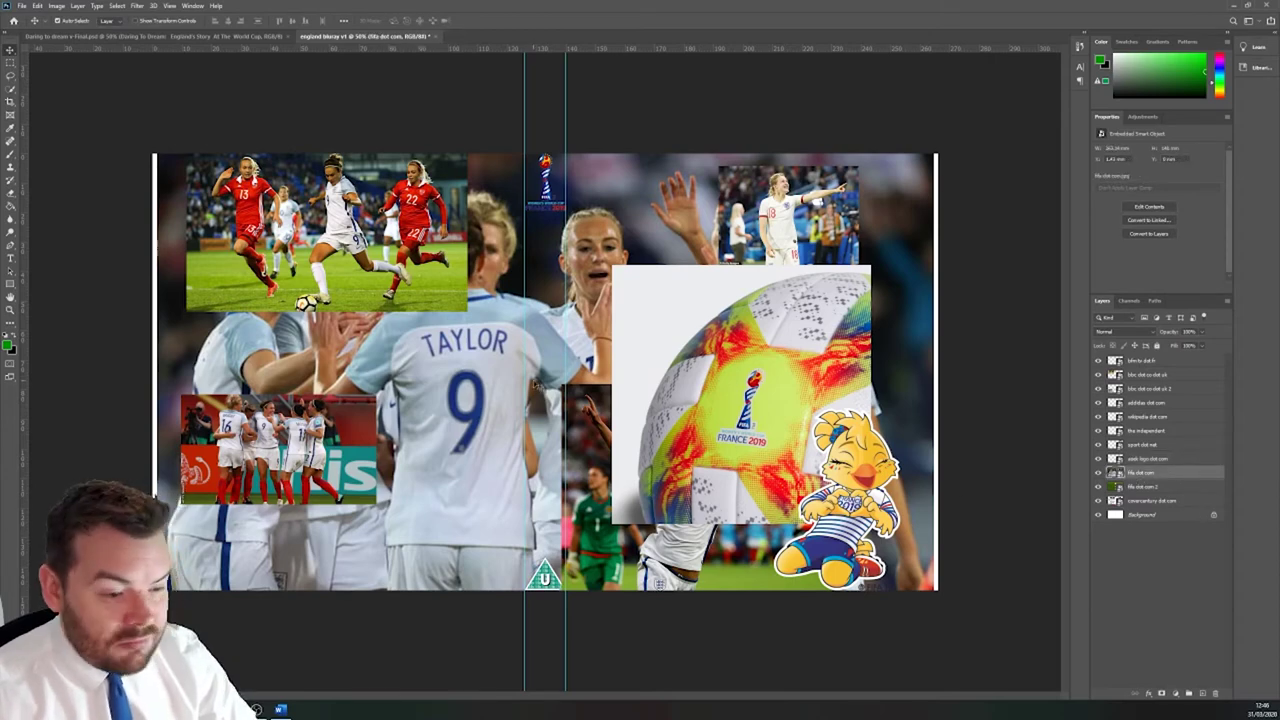
{"action": "key", "text": "ctrl+t"}
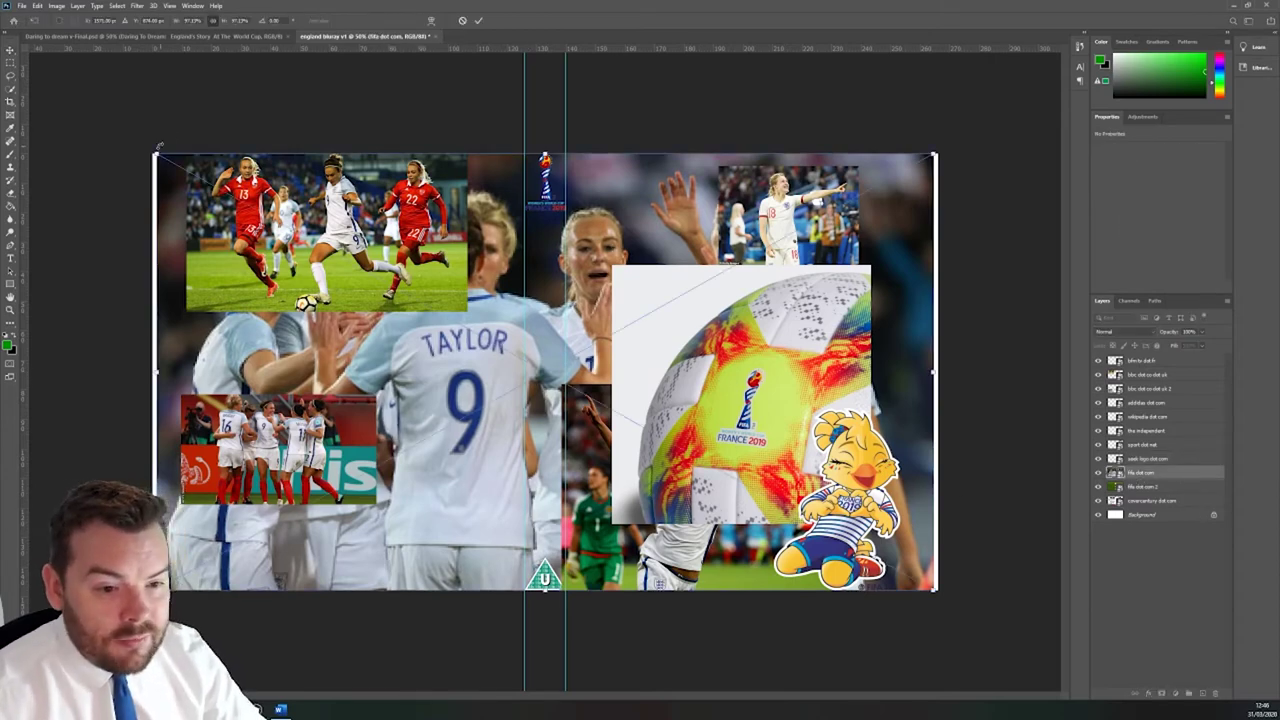
{"action": "left_click_drag", "start_coordinate": [155, 155], "coordinate": [692, 455]}
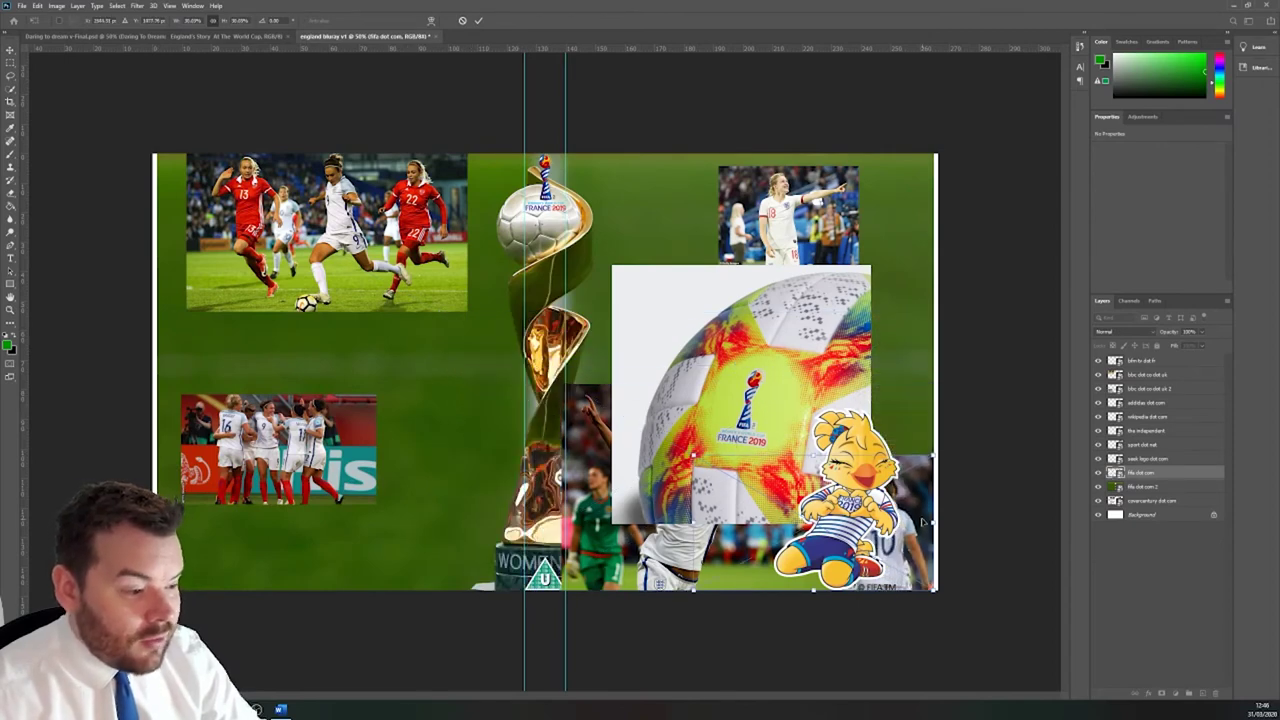
{"action": "left_click_drag", "start_coordinate": [922, 520], "coordinate": [511, 356]}
{"action": "left_click", "coordinate": [478, 20]}
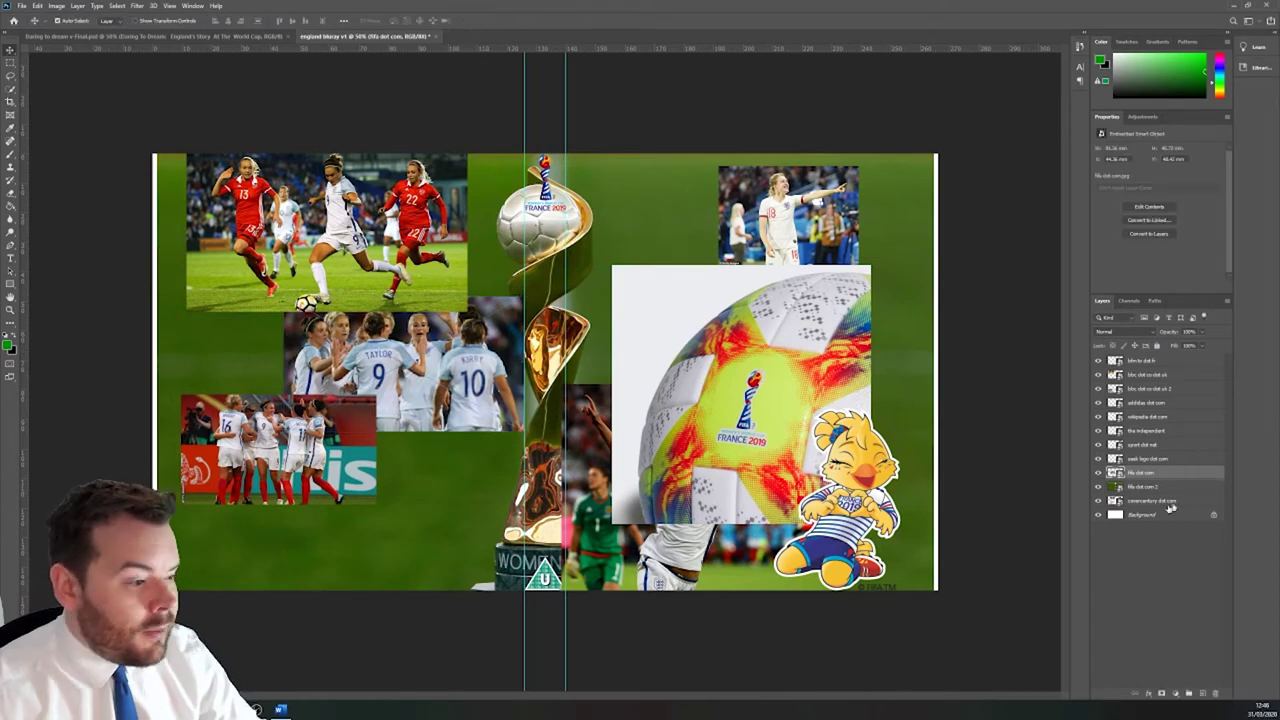
Step: Scale down the fifa dot com 2 trophy photo and place it near the top, overlapping the spine and front cover
{"action": "left_click", "coordinate": [1140, 487]}
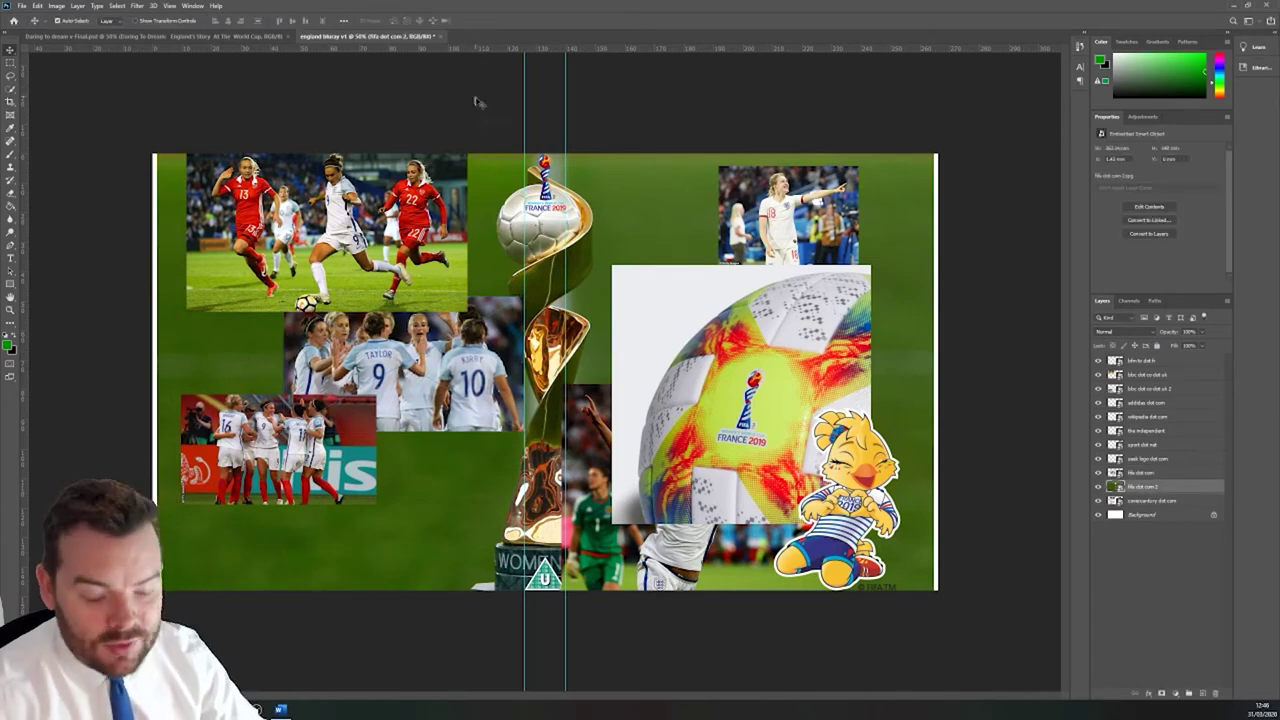
{"action": "key", "text": "ctrl+t"}
{"action": "left_click_drag", "start_coordinate": [153, 154], "coordinate": [600, 148]}
{"action": "left_click", "coordinate": [478, 21]}
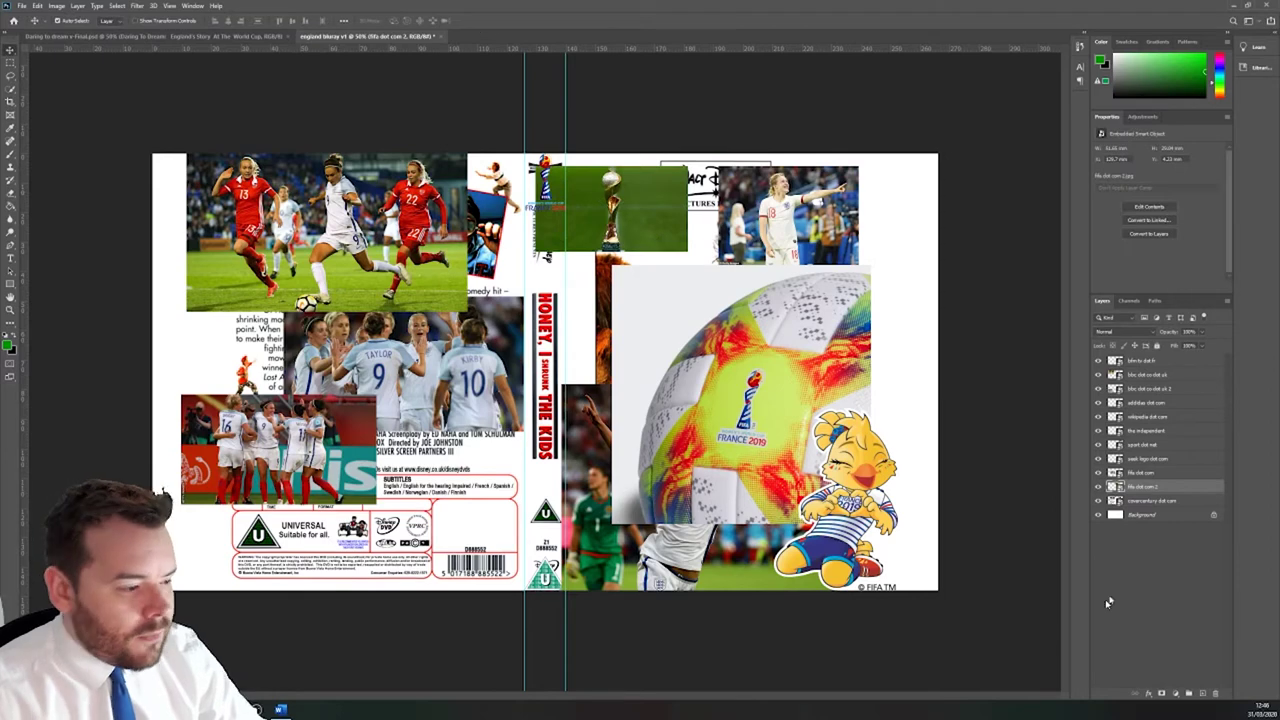
Step: Move the covercentury dot com layer to the top of the layer stack
{"action": "left_click", "coordinate": [1126, 502]}
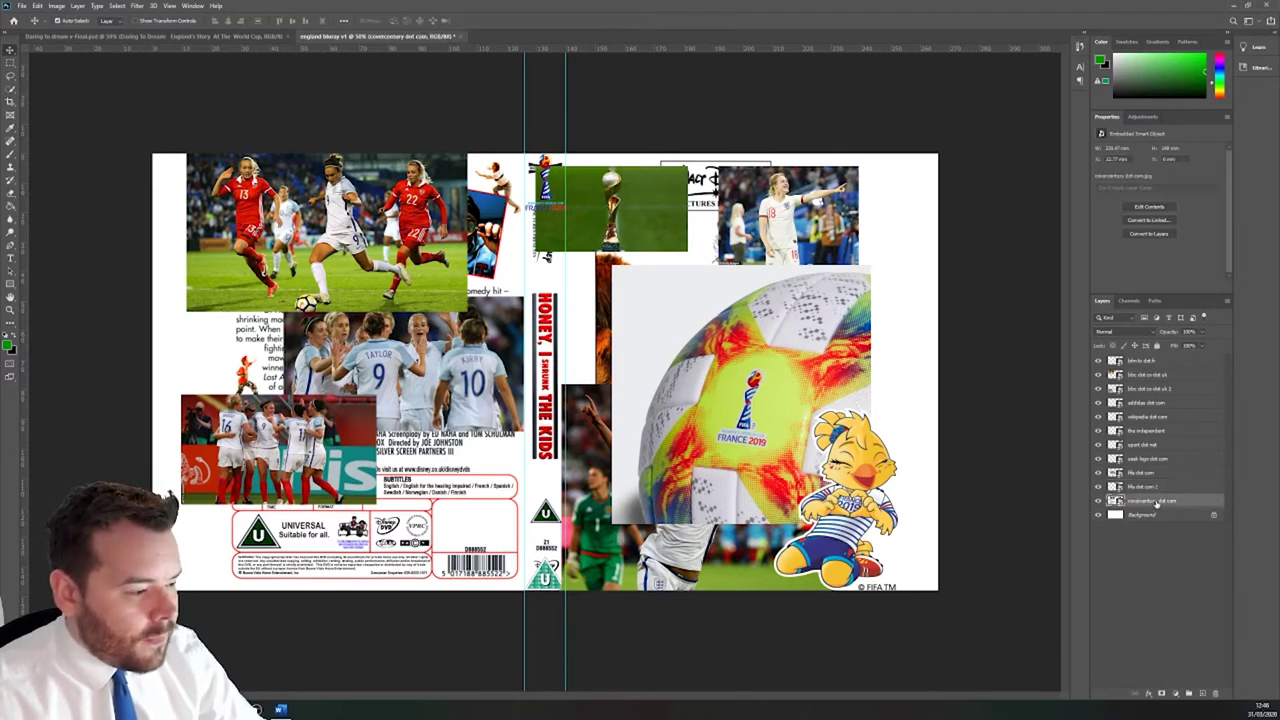
{"action": "left_click_drag", "start_coordinate": [1157, 503], "coordinate": [1189, 362]}
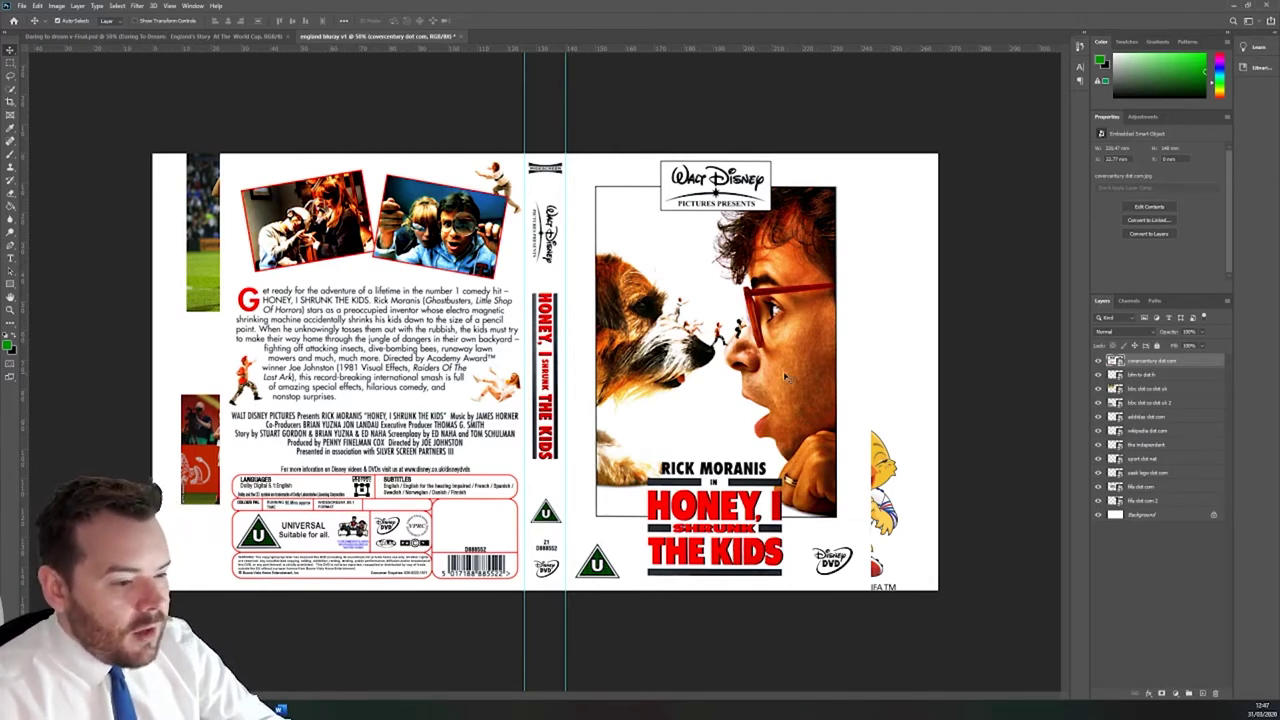
Step: Set up the Eraser with a larger brush and rasterize the covercentury dot com layer for erasing
{"action": "left_click", "coordinate": [11, 197]}
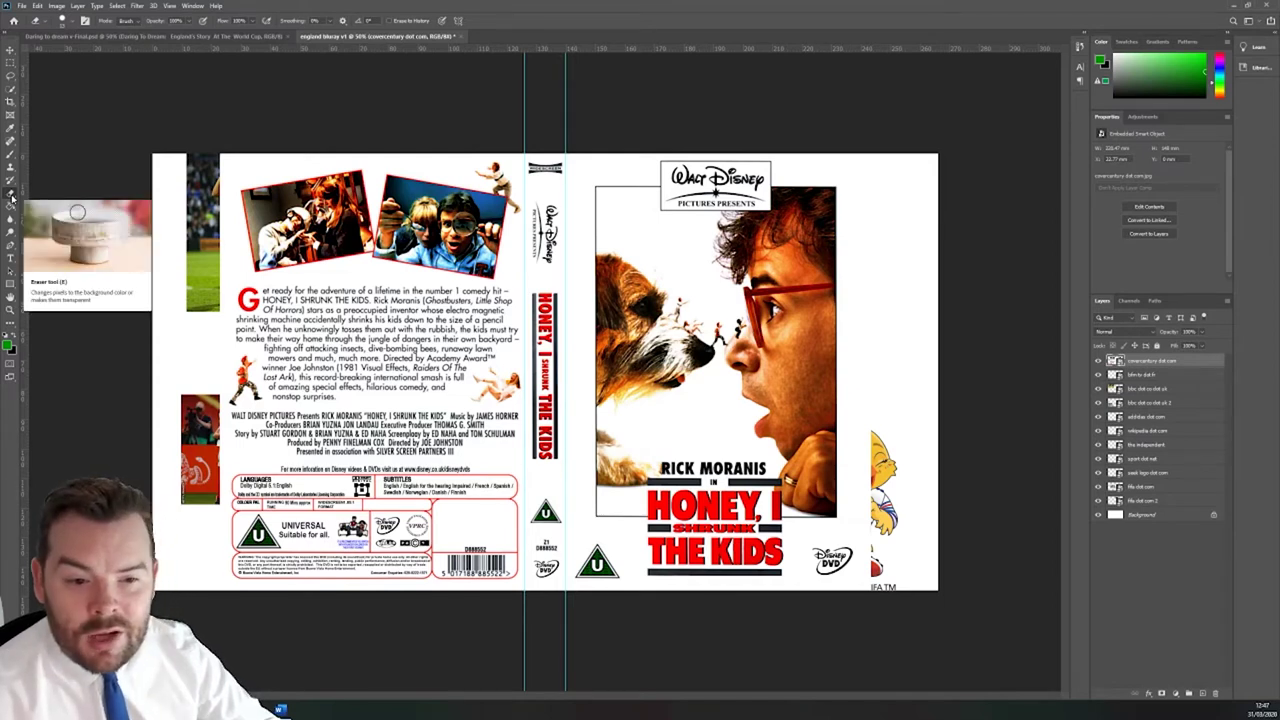
{"action": "left_click", "coordinate": [72, 20]}
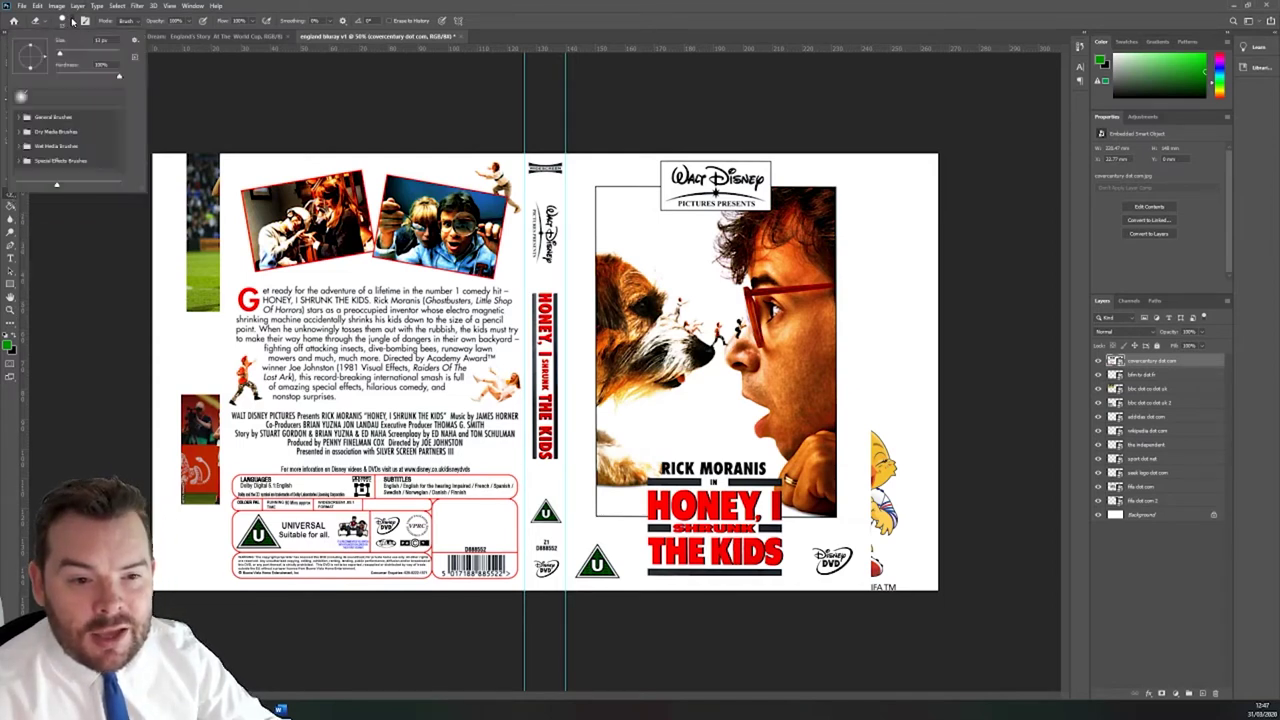
{"action": "left_click_drag", "start_coordinate": [87, 58], "coordinate": [96, 56]}
{"action": "key", "text": "Return"}
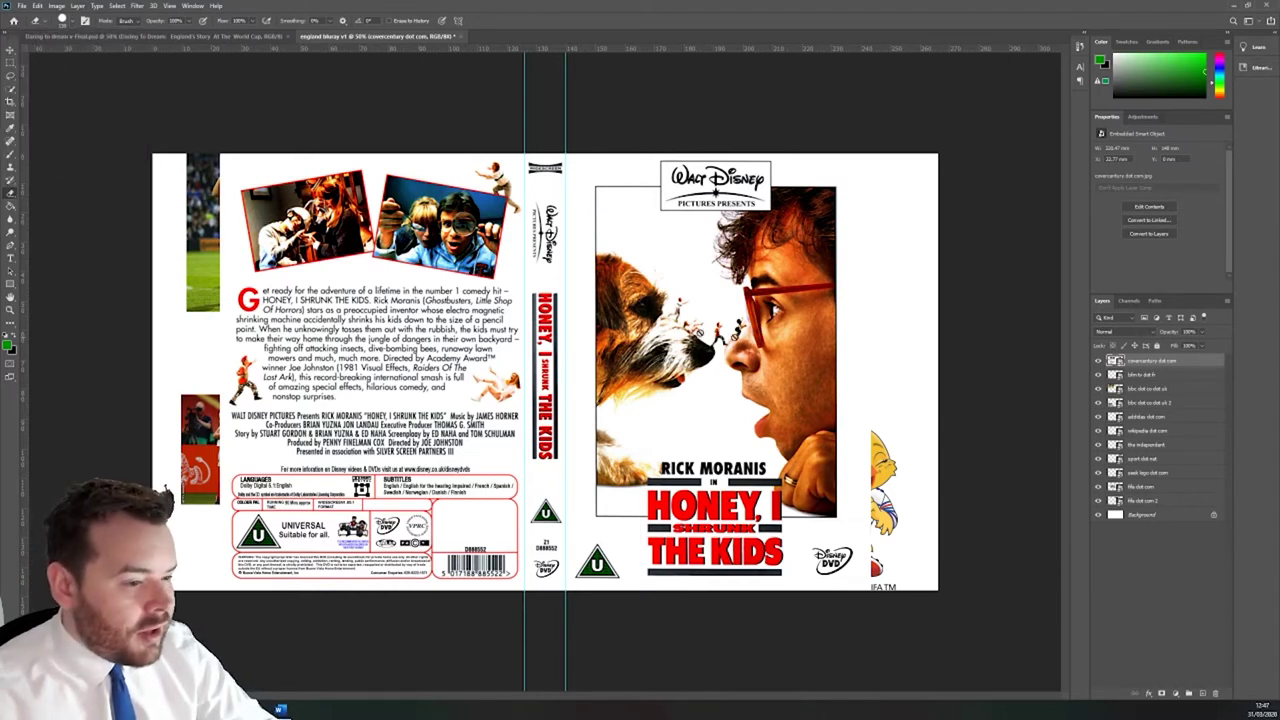
{"action": "left_click", "coordinate": [578, 299]}
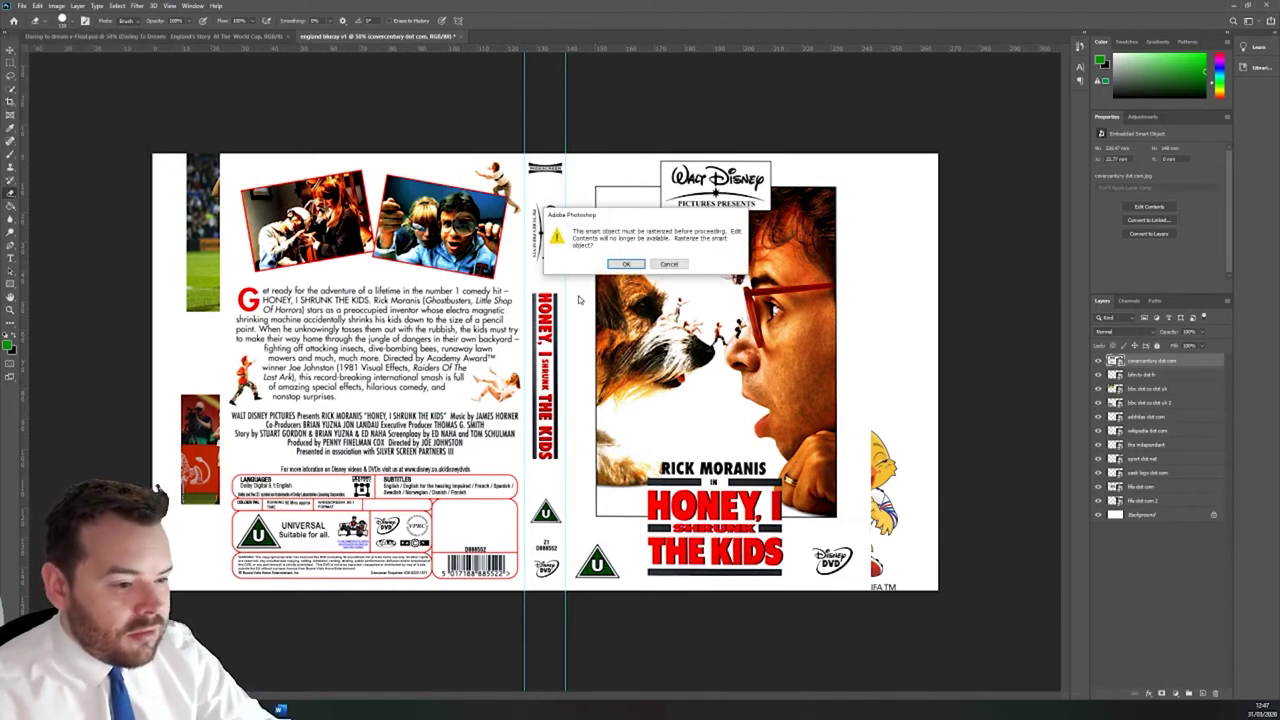
{"action": "left_click", "coordinate": [624, 264]}
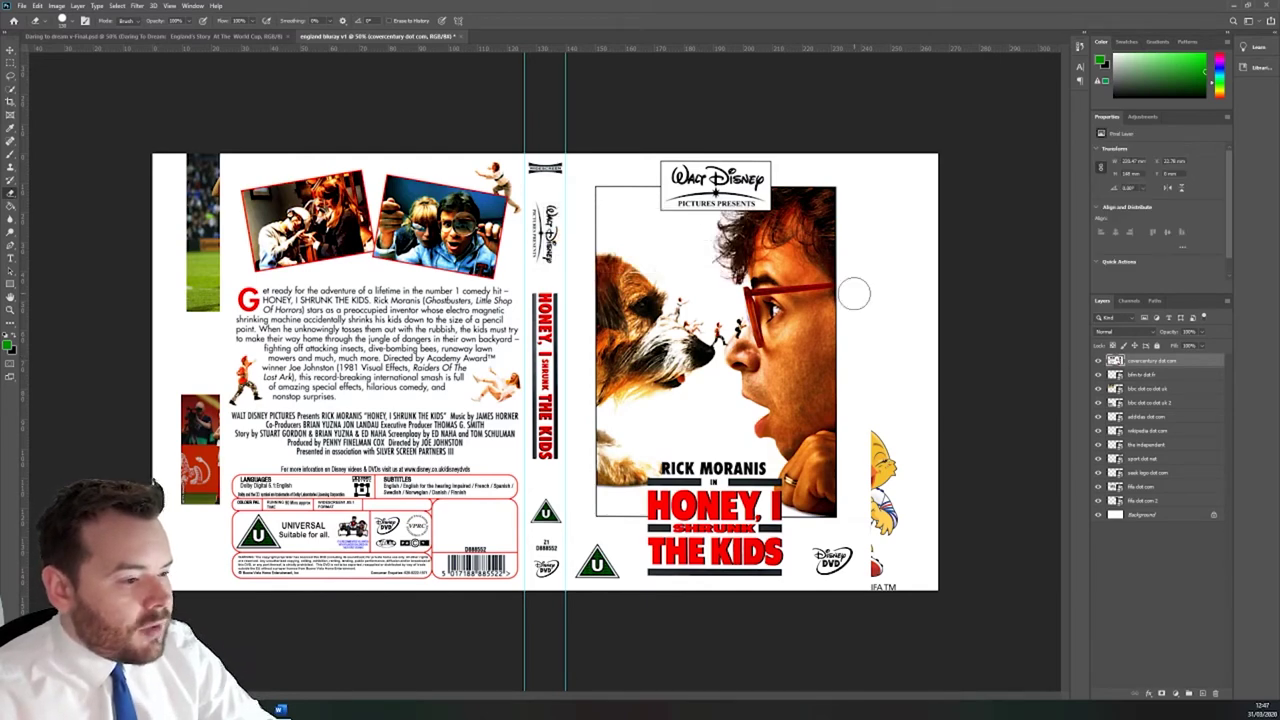
{"action": "right_click", "coordinate": [1163, 364]}
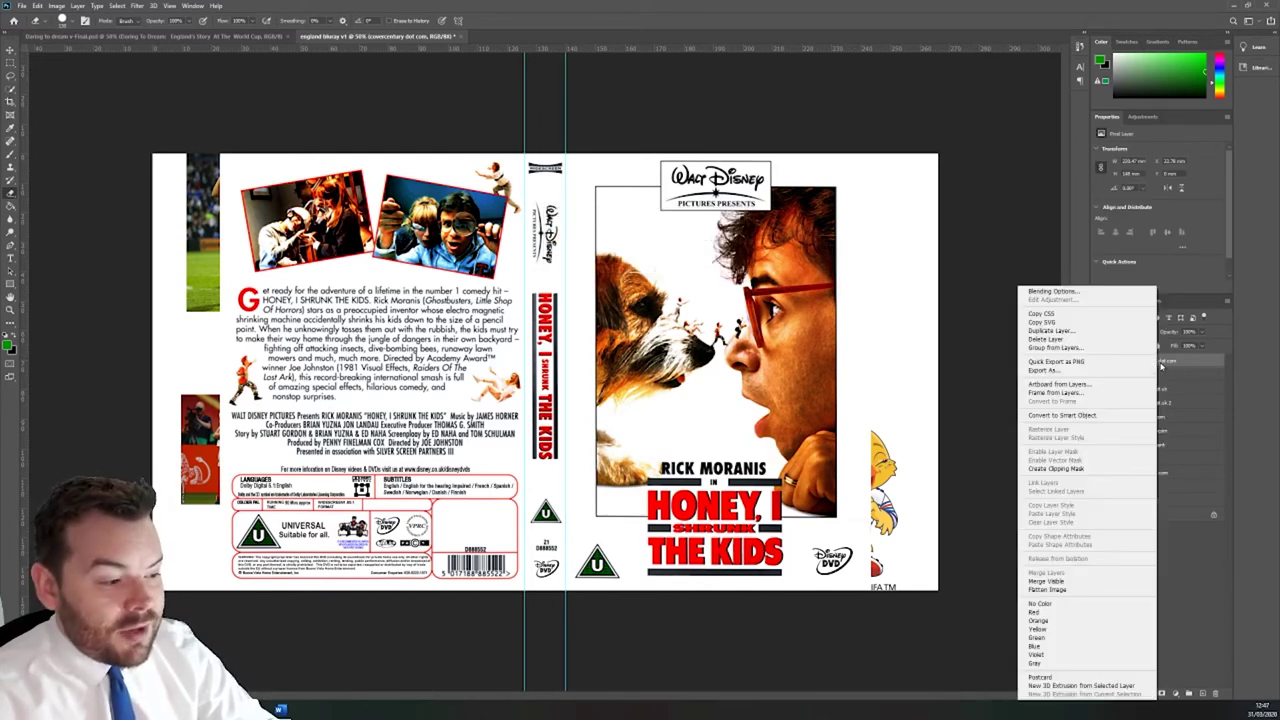
{"action": "key", "text": "Escape"}
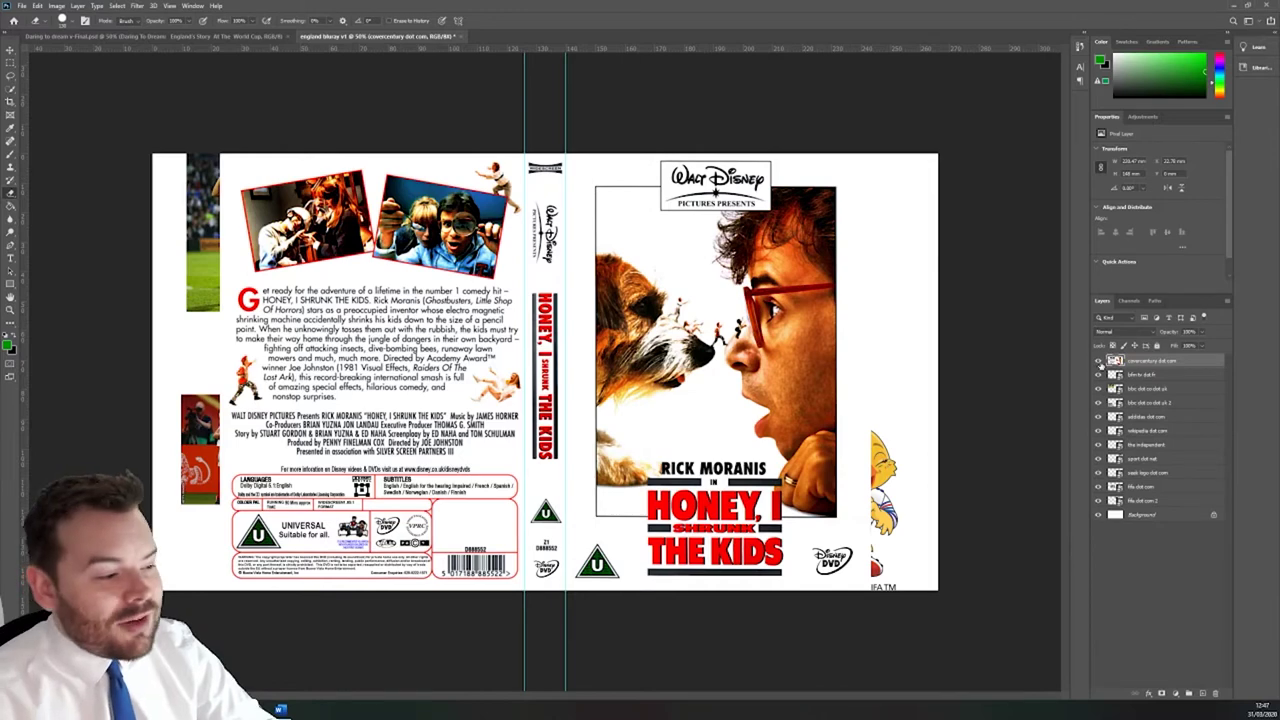
{"action": "right_click", "coordinate": [1134, 379]}
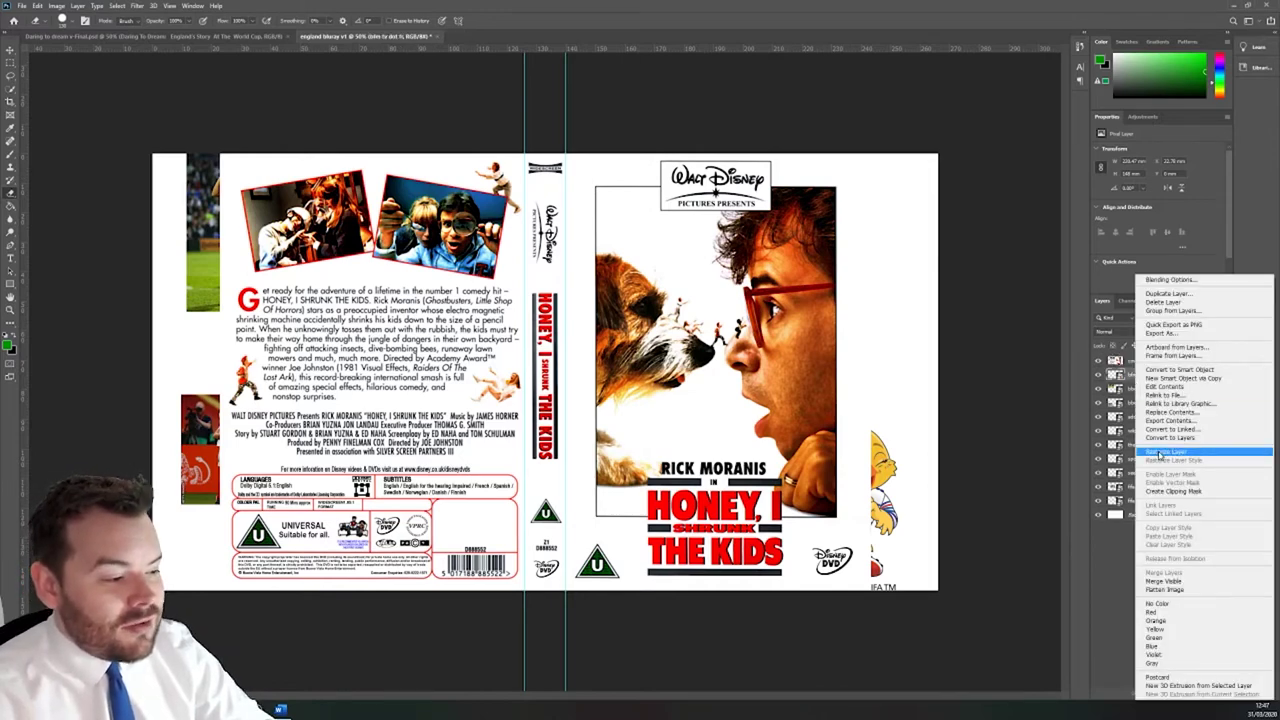
{"action": "key", "text": "Escape"}
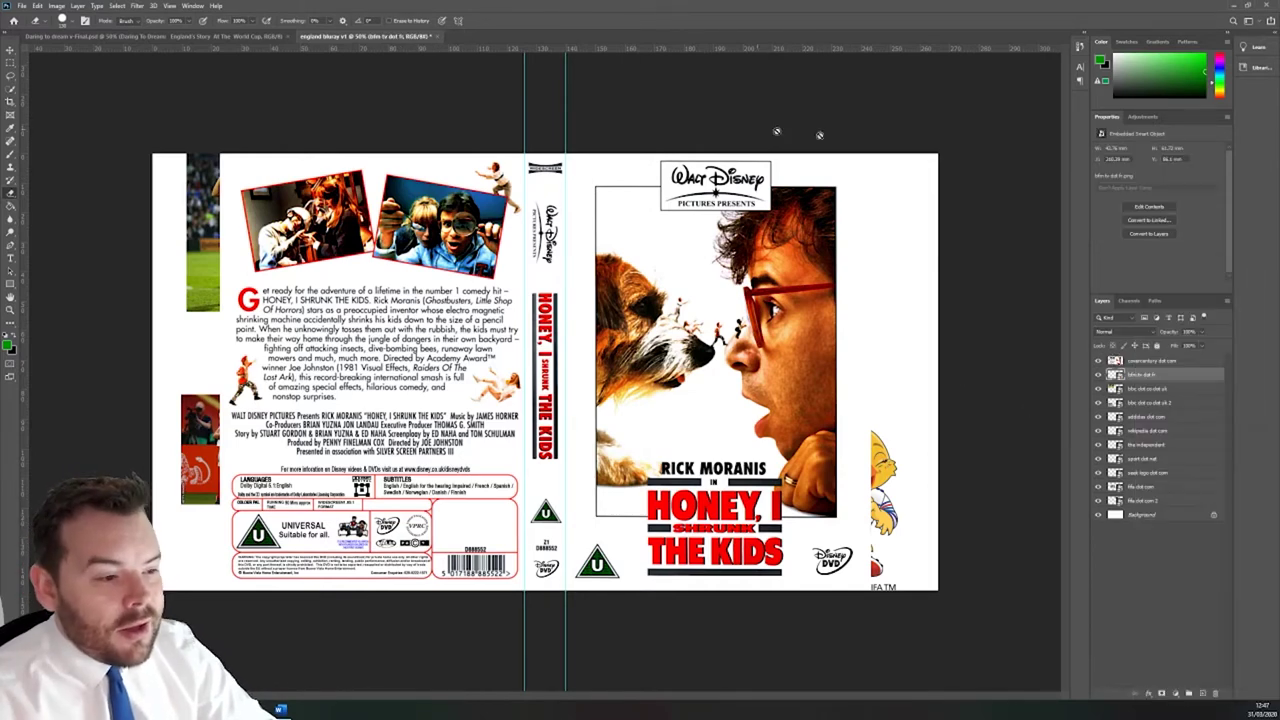
{"action": "left_click", "coordinate": [800, 200]}
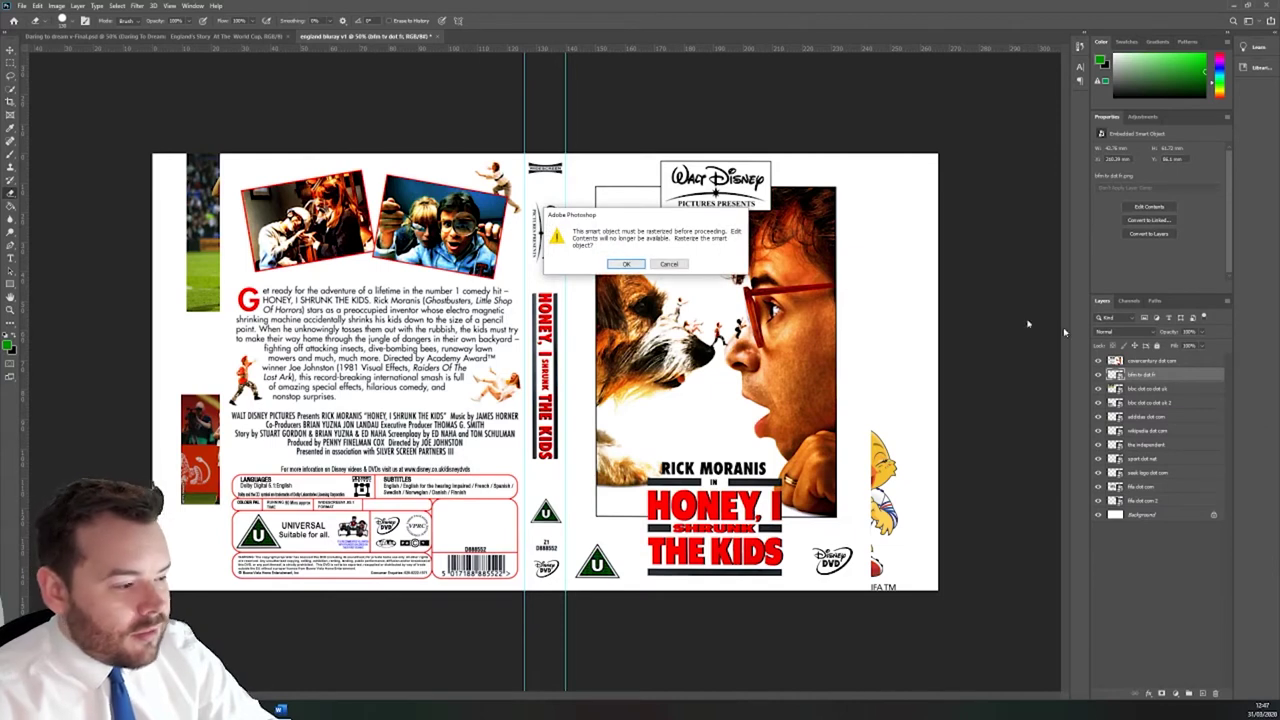
{"action": "left_click", "coordinate": [662, 265]}
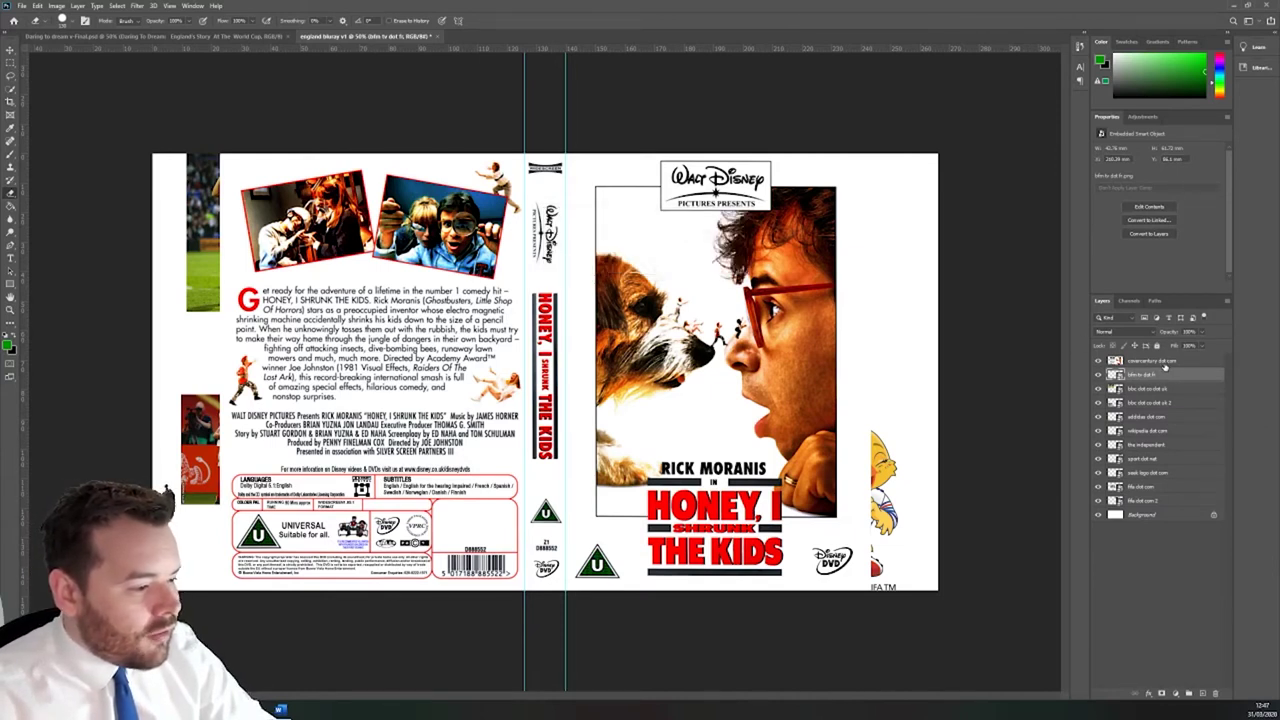
Step: Try erasing freehand strokes across the covercentury dot com layer's front cover, spine and back text, and undo them
{"action": "left_click", "coordinate": [1150, 360]}
{"action": "mouse_move", "coordinate": [750, 215]}
{"action": "left_mouse_down"}
{"action": "mouse_move", "coordinate": [770, 235]}
{"action": "mouse_move", "coordinate": [780, 220]}
{"action": "mouse_move", "coordinate": [800, 340]}
{"action": "mouse_move", "coordinate": [815, 280]}
{"action": "mouse_move", "coordinate": [890, 350]}
{"action": "mouse_move", "coordinate": [840, 410]}
{"action": "mouse_move", "coordinate": [842, 200]}
{"action": "mouse_move", "coordinate": [819, 310]}
{"action": "mouse_move", "coordinate": [788, 144]}
{"action": "mouse_move", "coordinate": [820, 144]}
{"action": "mouse_move", "coordinate": [840, 210]}
{"action": "mouse_move", "coordinate": [749, 305]}
{"action": "mouse_move", "coordinate": [520, 360]}
{"action": "mouse_move", "coordinate": [470, 410]}
{"action": "mouse_move", "coordinate": [340, 420]}
{"action": "mouse_move", "coordinate": [400, 442]}
{"action": "mouse_move", "coordinate": [340, 436]}
{"action": "mouse_move", "coordinate": [398, 440]}
{"action": "mouse_move", "coordinate": [380, 442]}
{"action": "mouse_move", "coordinate": [435, 520]}
{"action": "left_mouse_up"}
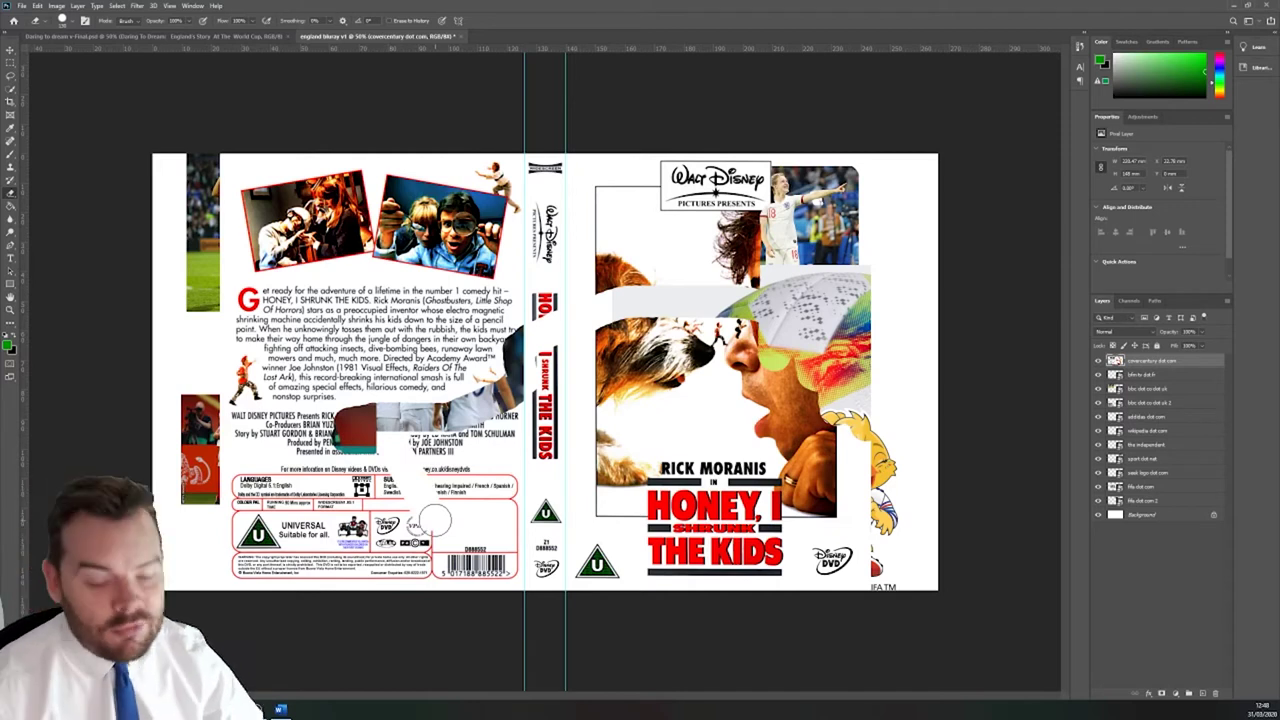
{"action": "key", "text": "ctrl+comma"}
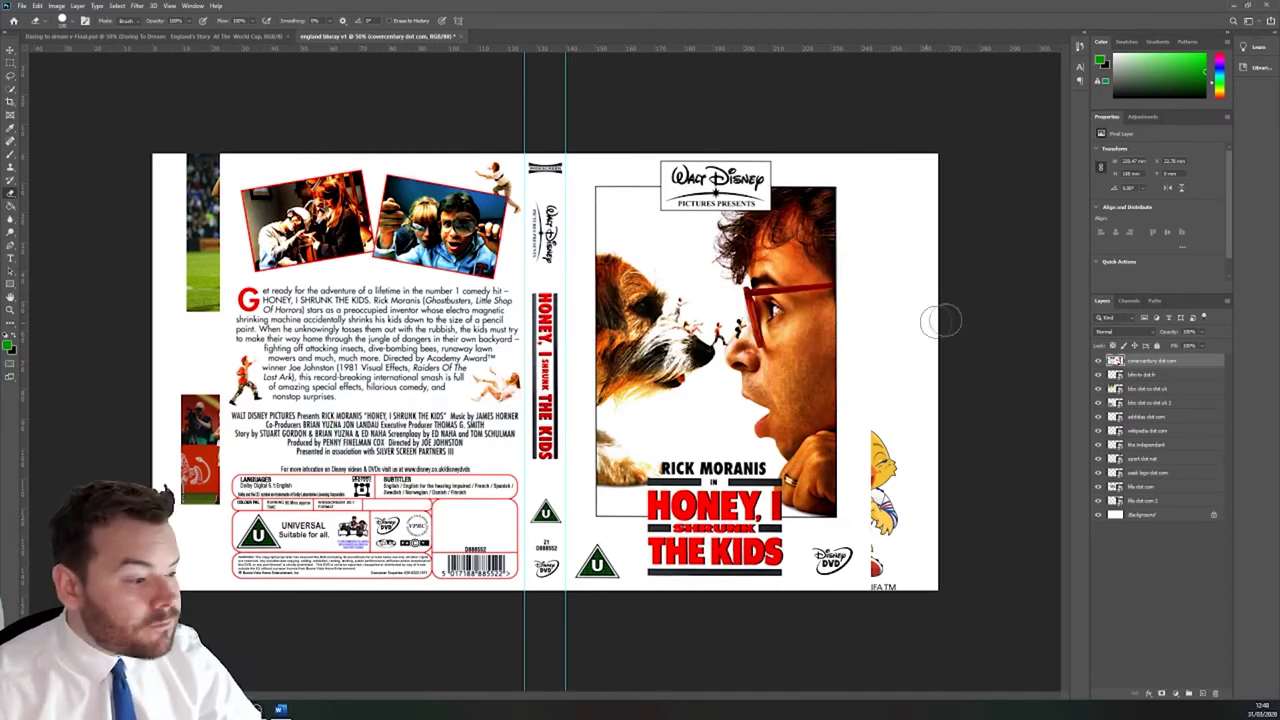
Step: Mask the covercentury dot com layer to a rectangular selection about 108 mm high that leaves out the bottom strip of the cover
{"action": "left_click", "coordinate": [11, 62]}
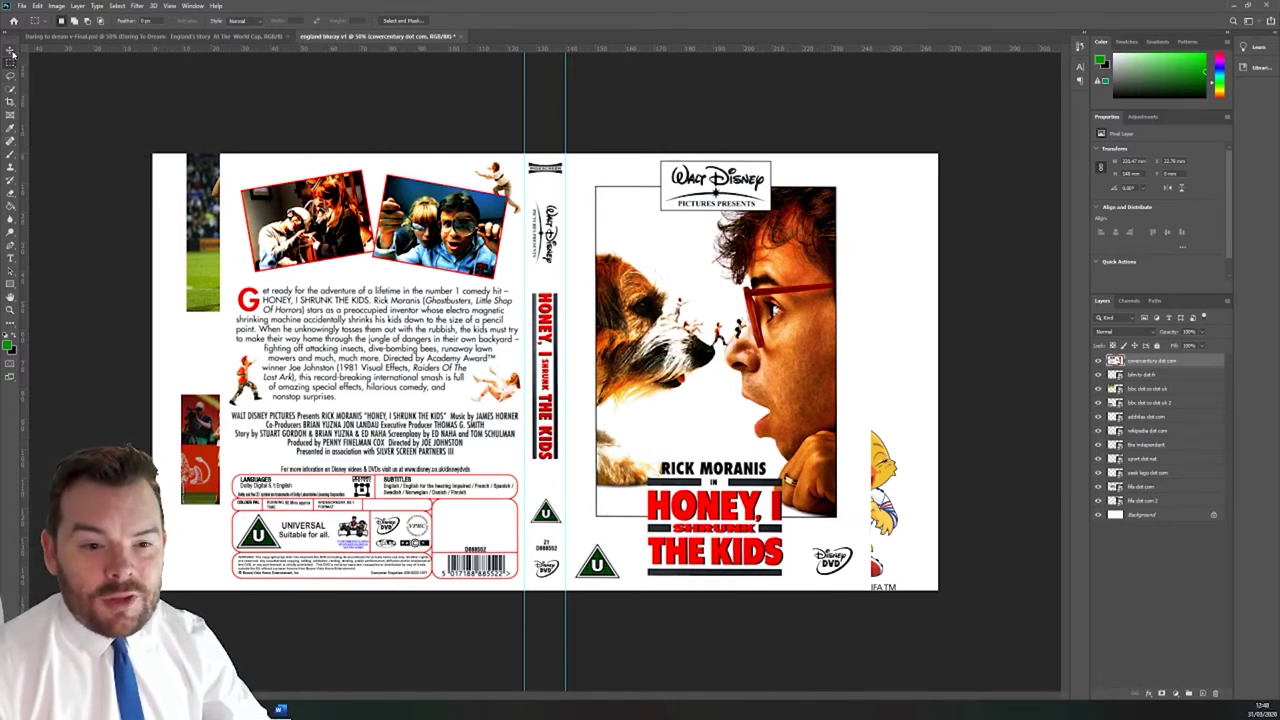
{"action": "right_click", "coordinate": [10, 68]}
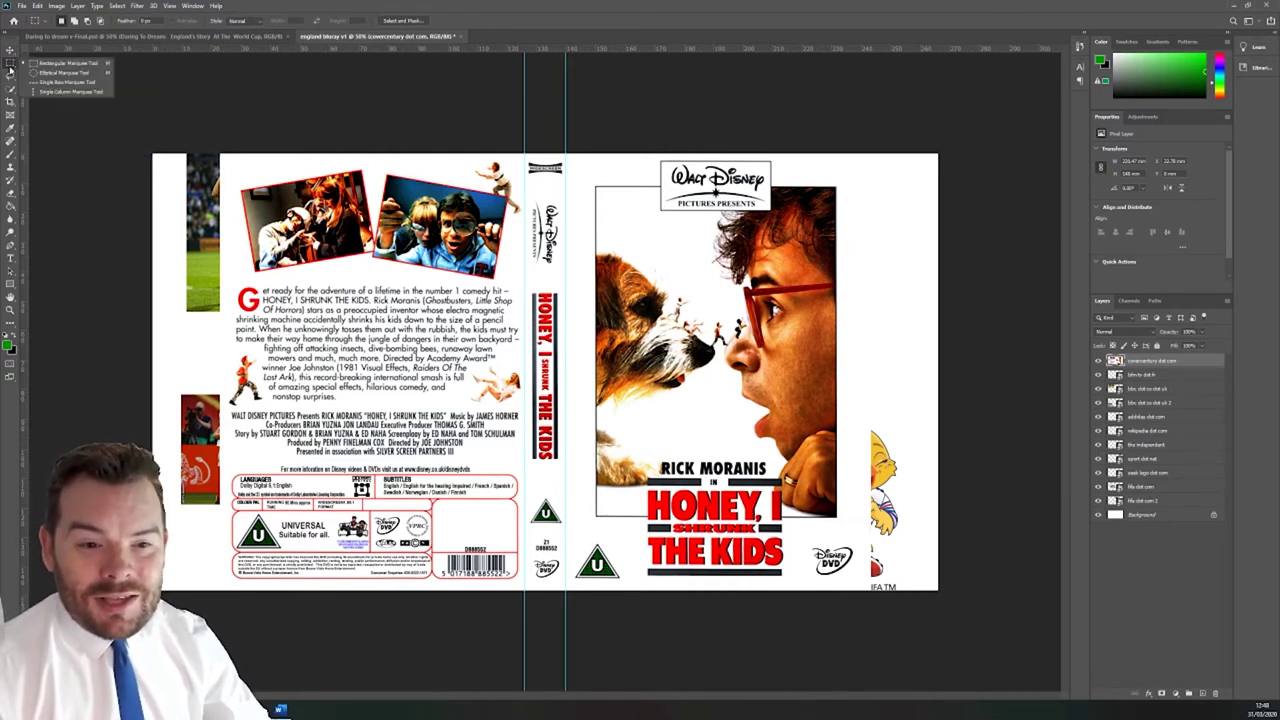
{"action": "left_click", "coordinate": [10, 55]}
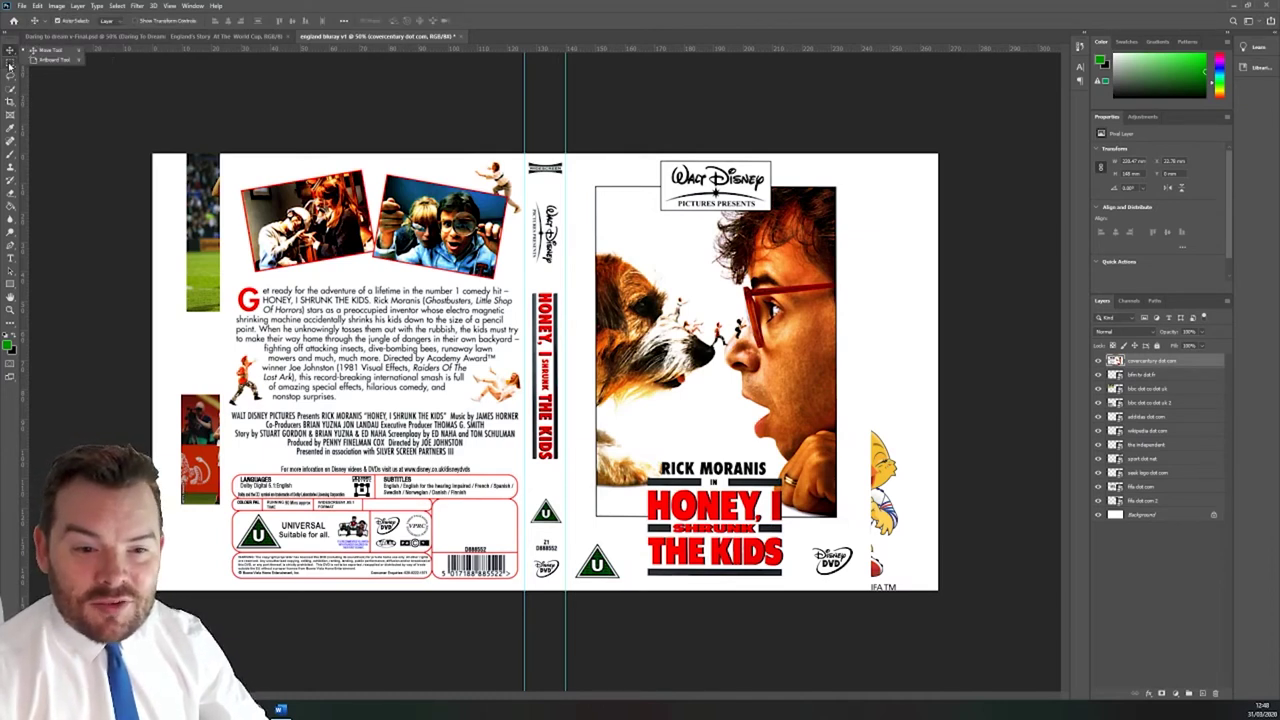
{"action": "left_click", "coordinate": [10, 67]}
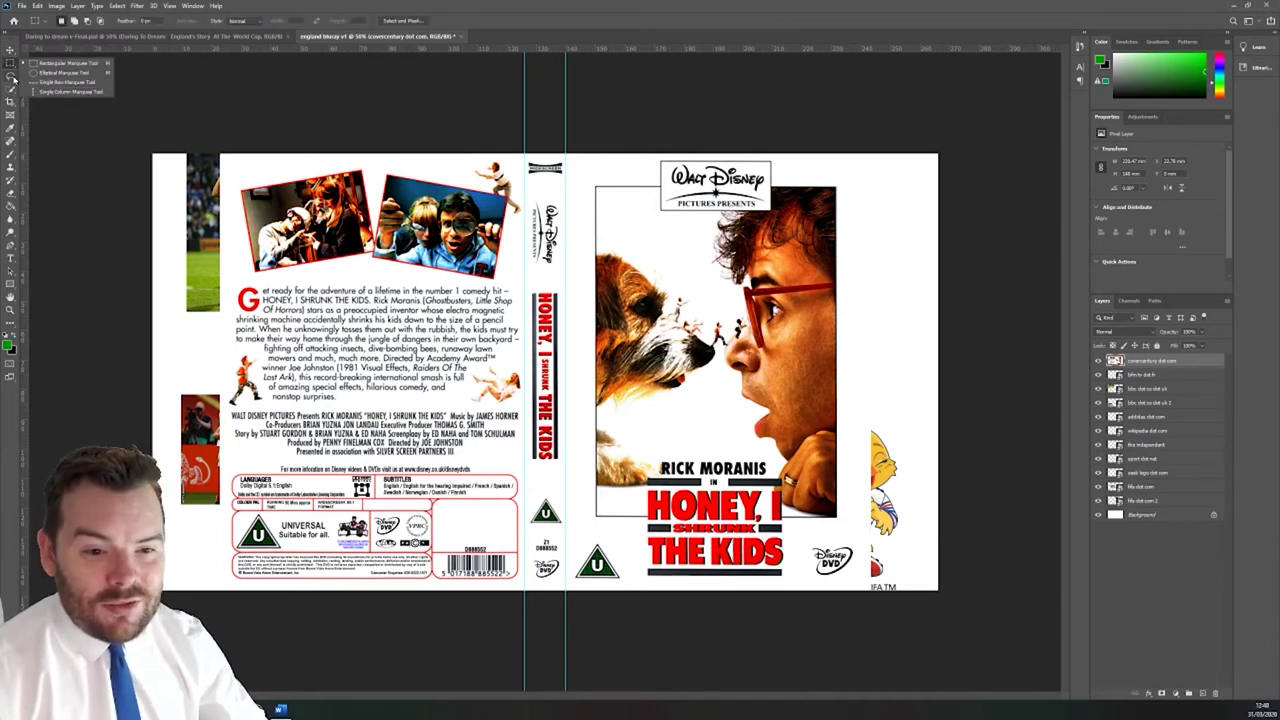
{"action": "left_click", "coordinate": [10, 67]}
{"action": "left_click", "coordinate": [48, 63]}
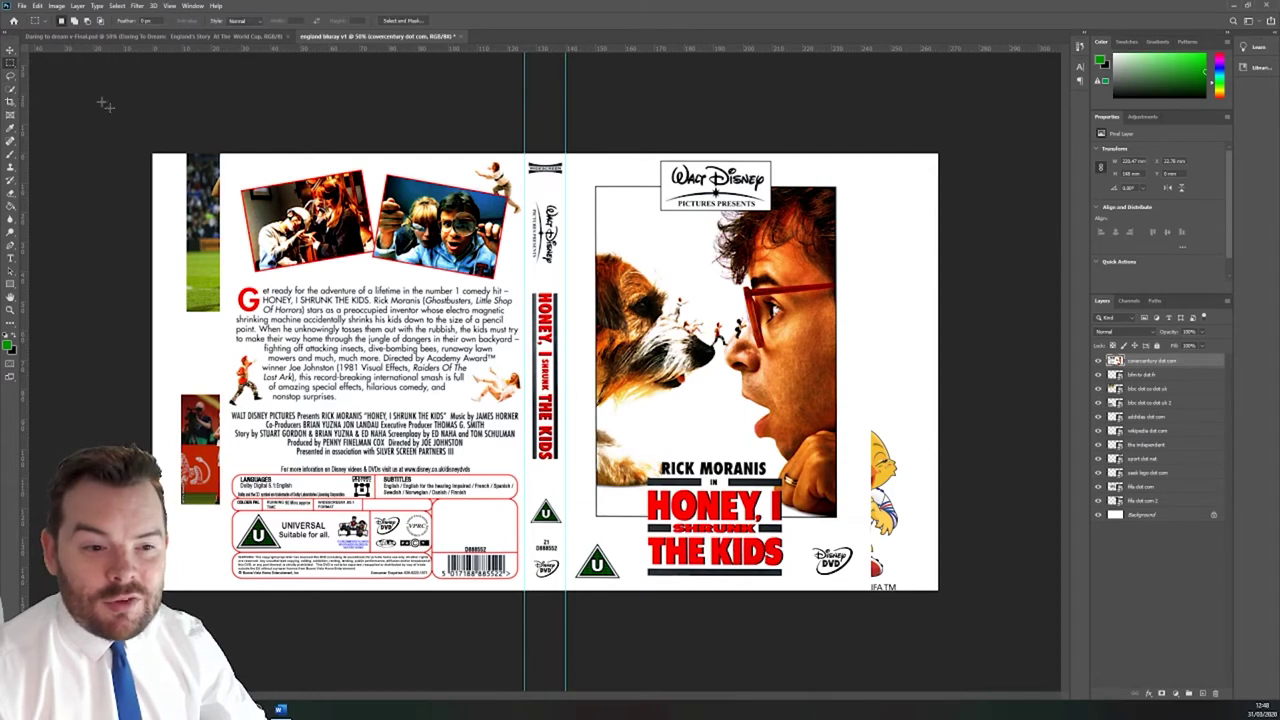
{"action": "left_click_drag", "start_coordinate": [120, 117], "coordinate": [908, 470]}
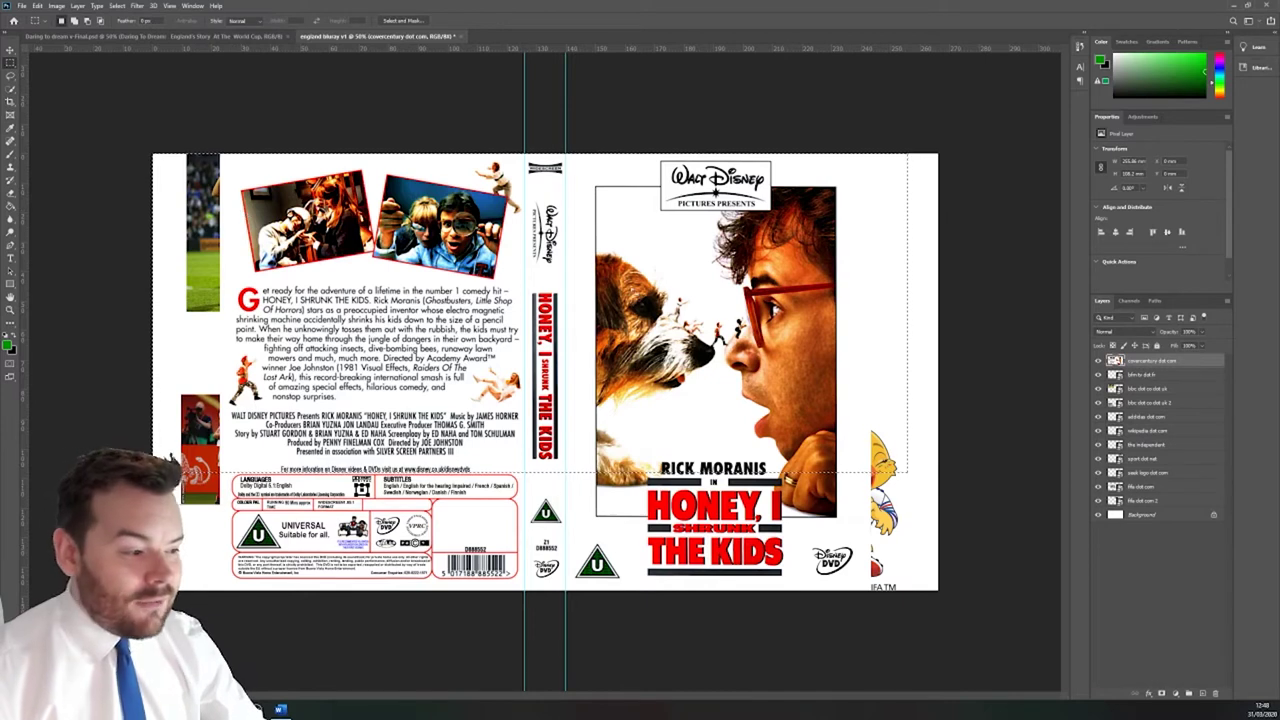
{"action": "left_click", "coordinate": [1163, 694]}
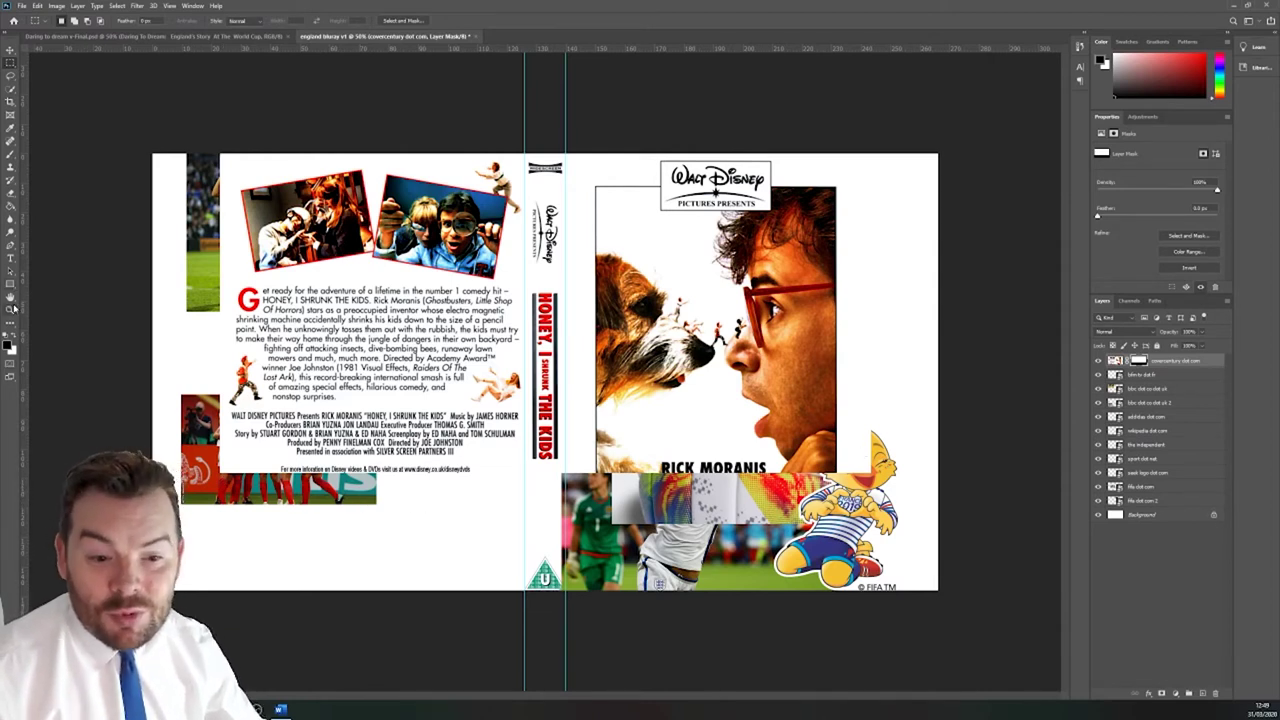
Step: Paint on the covercentury dot com layer mask with a large soft brush to reveal the football photos on the back cover
{"action": "left_click", "coordinate": [11, 157]}
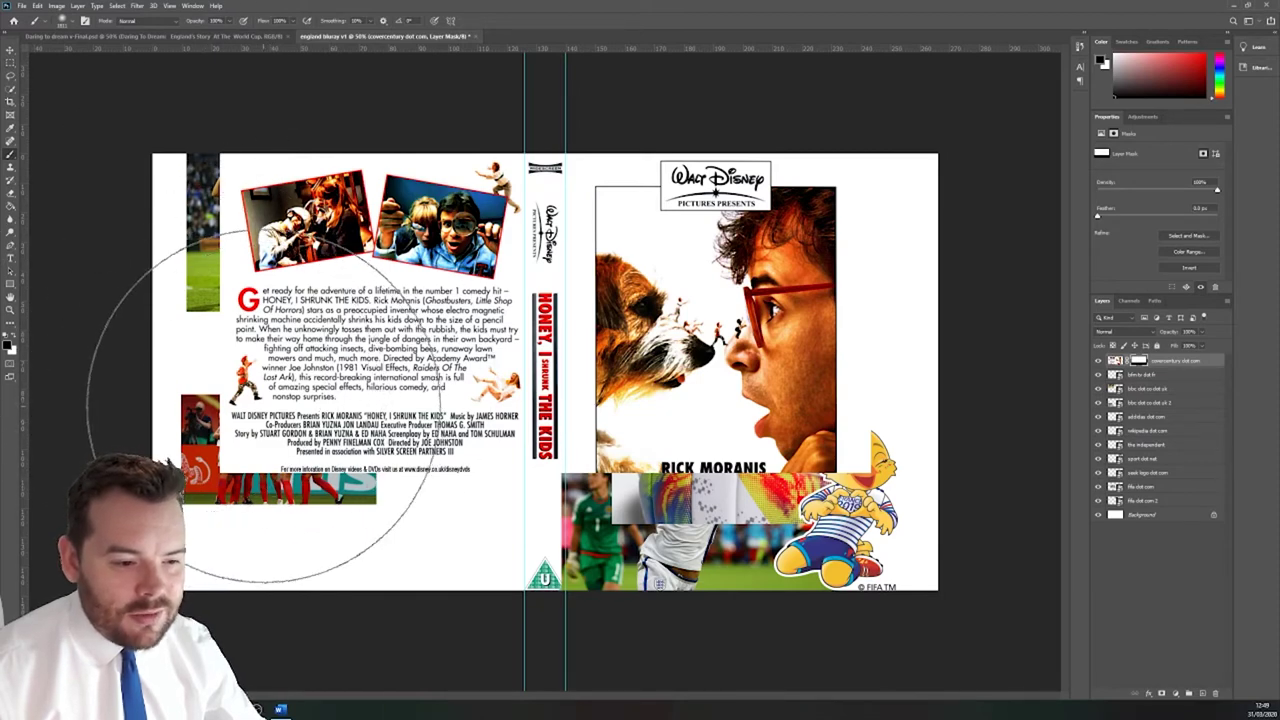
{"action": "left_click_drag", "start_coordinate": [275, 385], "coordinate": [262, 420]}
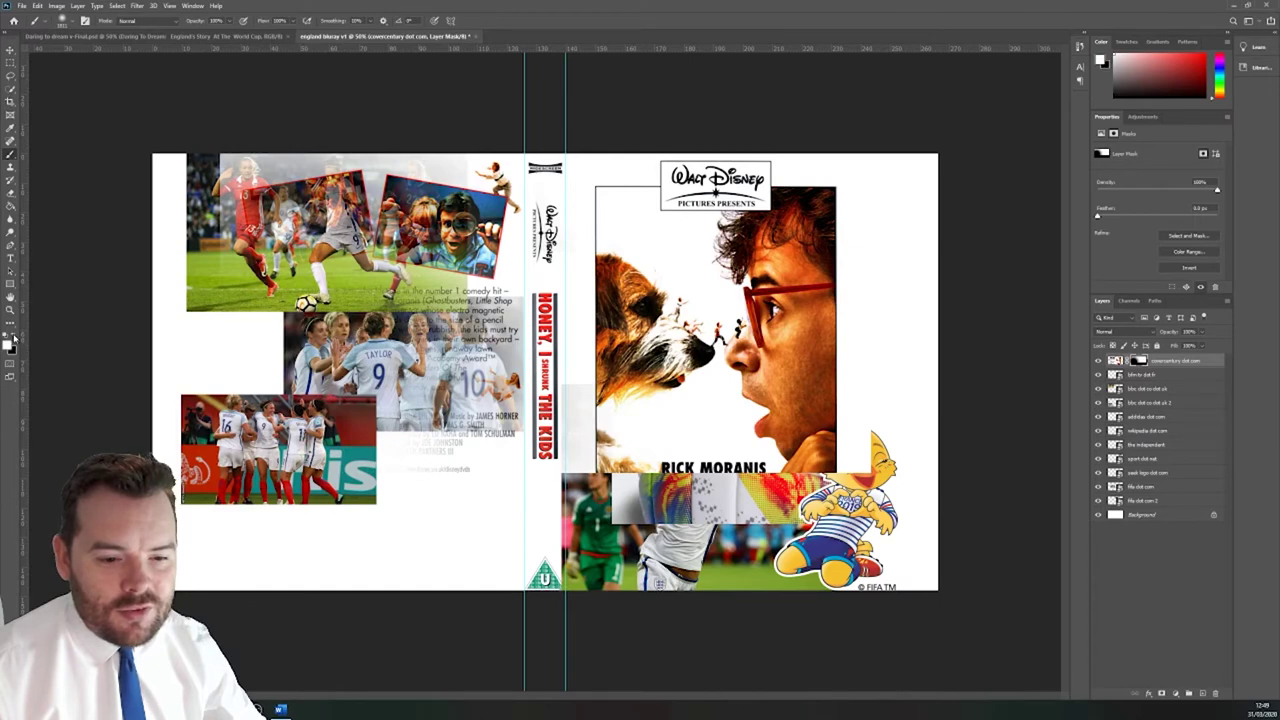
Step: Paint white over the whole covercentury dot com layer mask to restore the full cover, and choose a smaller brush
{"action": "mouse_move", "coordinate": [311, 274]}
{"action": "left_mouse_down"}
{"action": "mouse_move", "coordinate": [260, 474]}
{"action": "mouse_move", "coordinate": [215, 485]}
{"action": "mouse_move", "coordinate": [643, 586]}
{"action": "mouse_move", "coordinate": [614, 657]}
{"action": "left_mouse_up"}
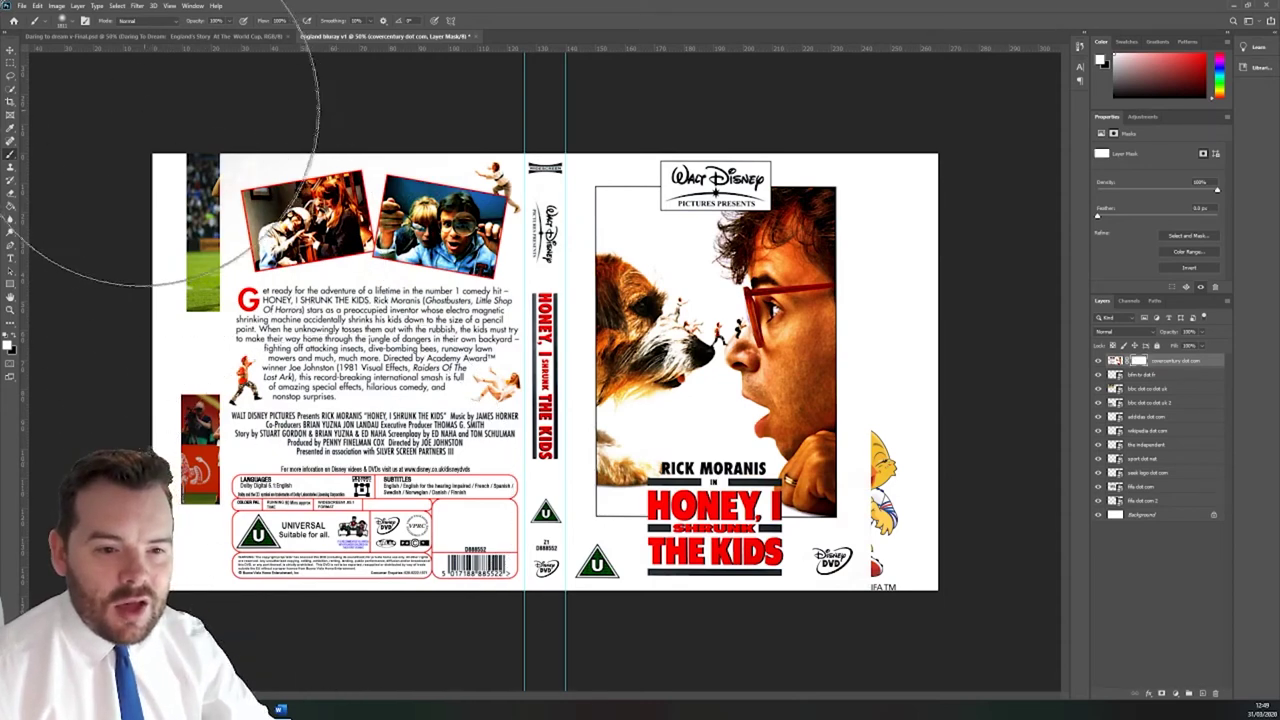
{"action": "left_click", "coordinate": [66, 20]}
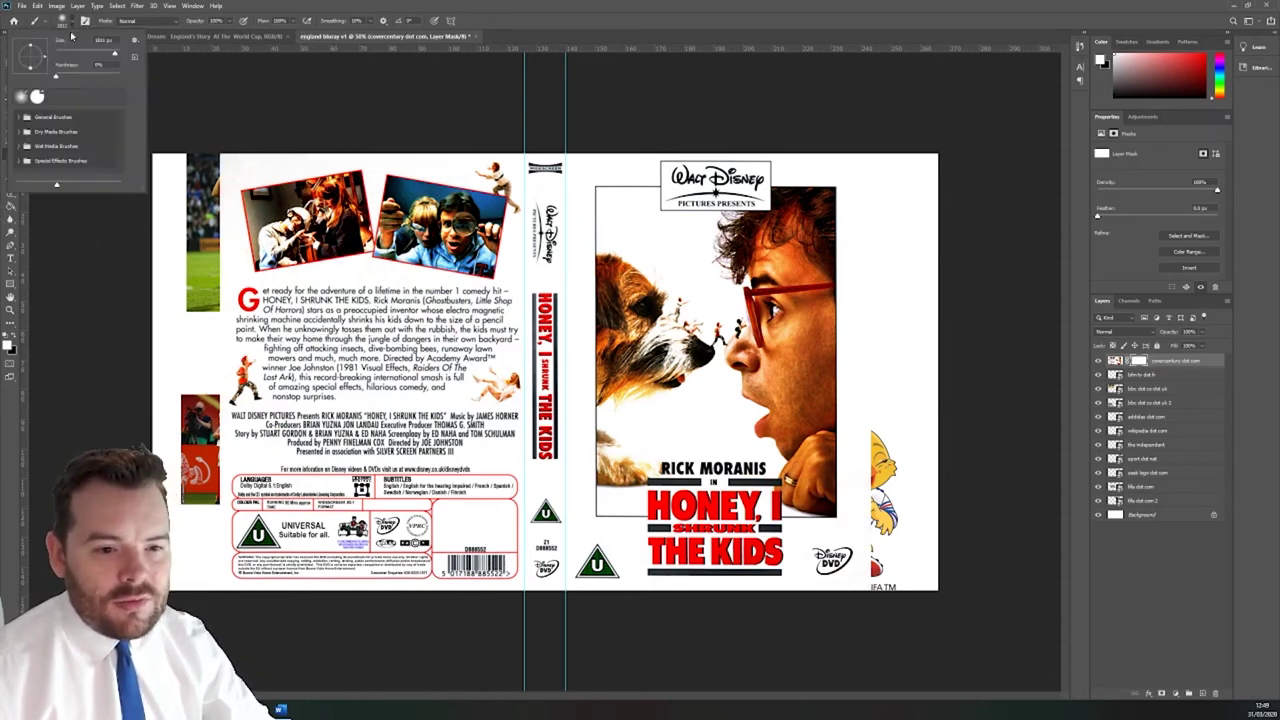
{"action": "left_click", "coordinate": [298, 5]}
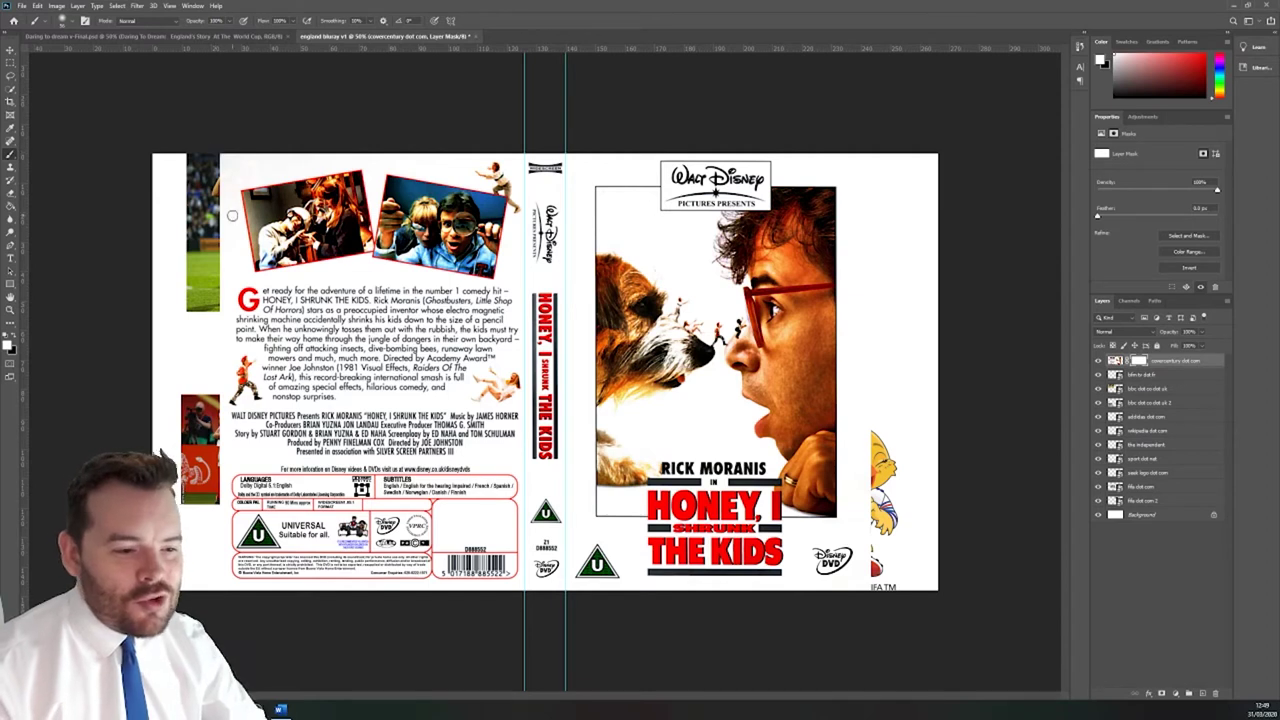
Step: Select the cover area above the back's legal strip and brush black on the mask across its upper part
{"action": "left_click", "coordinate": [11, 63]}
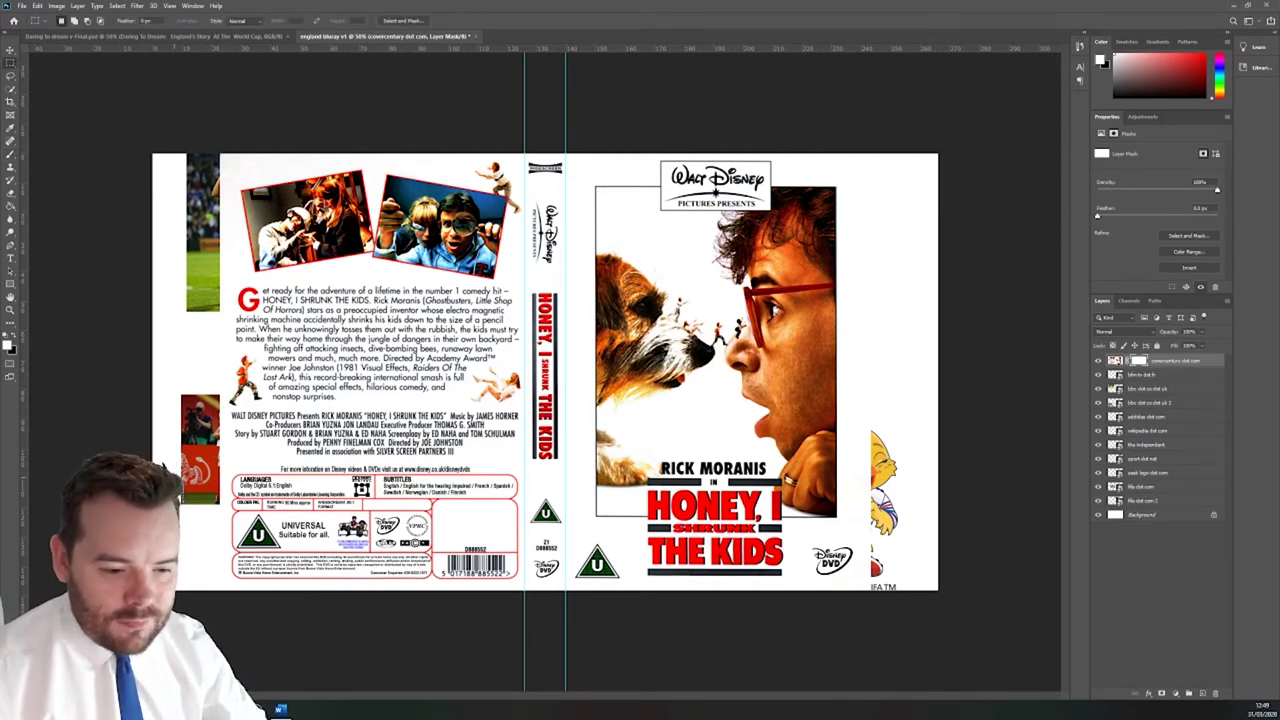
{"action": "left_click_drag", "start_coordinate": [152, 153], "coordinate": [910, 470]}
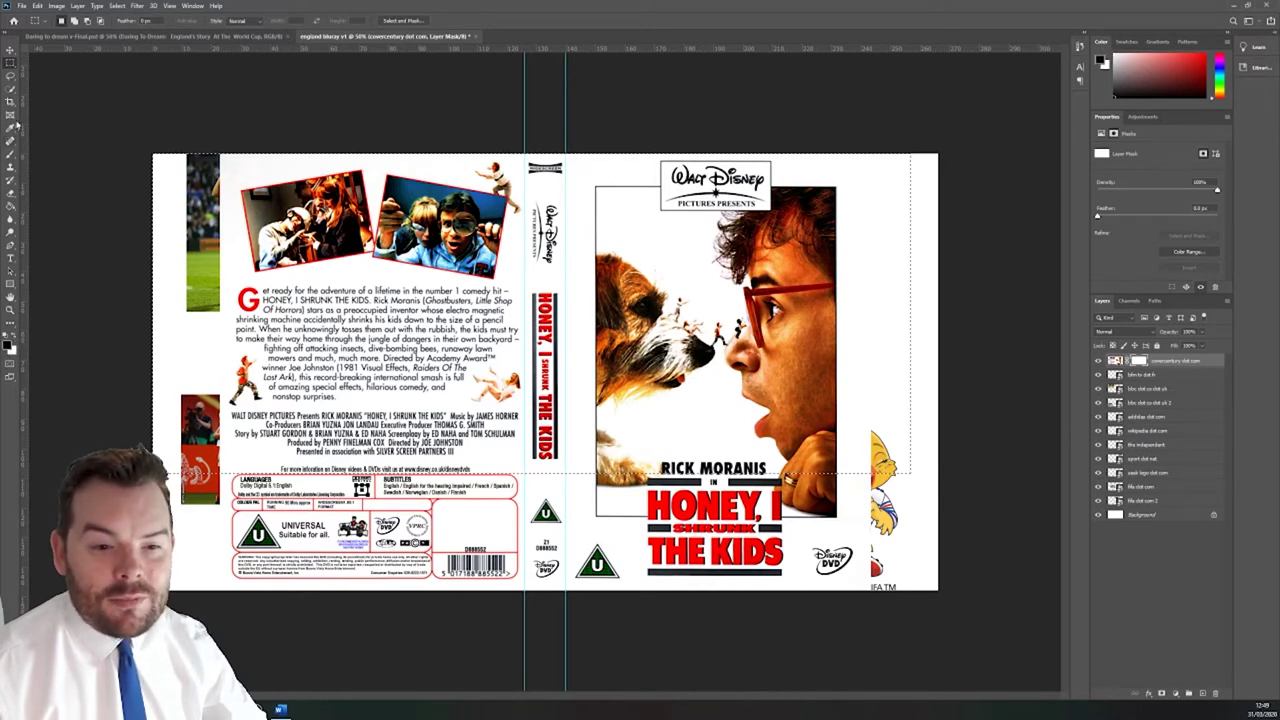
{"action": "left_click", "coordinate": [10, 160]}
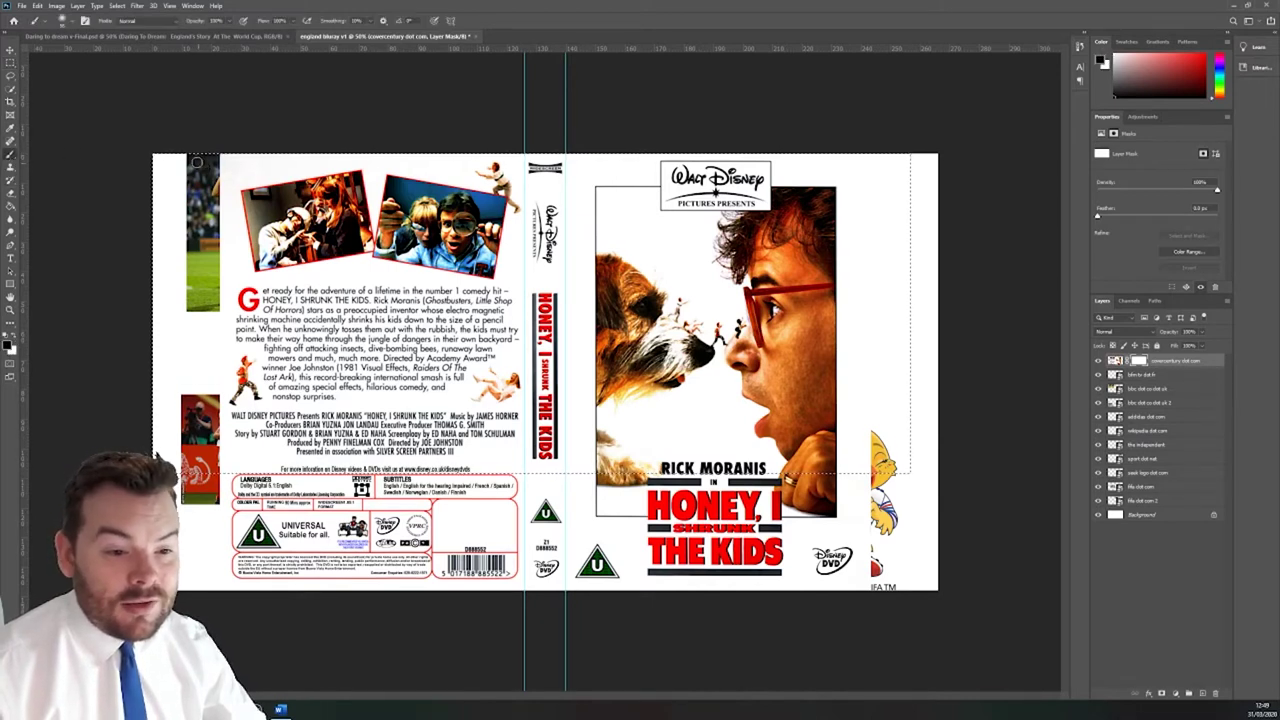
{"action": "left_click", "coordinate": [73, 25]}
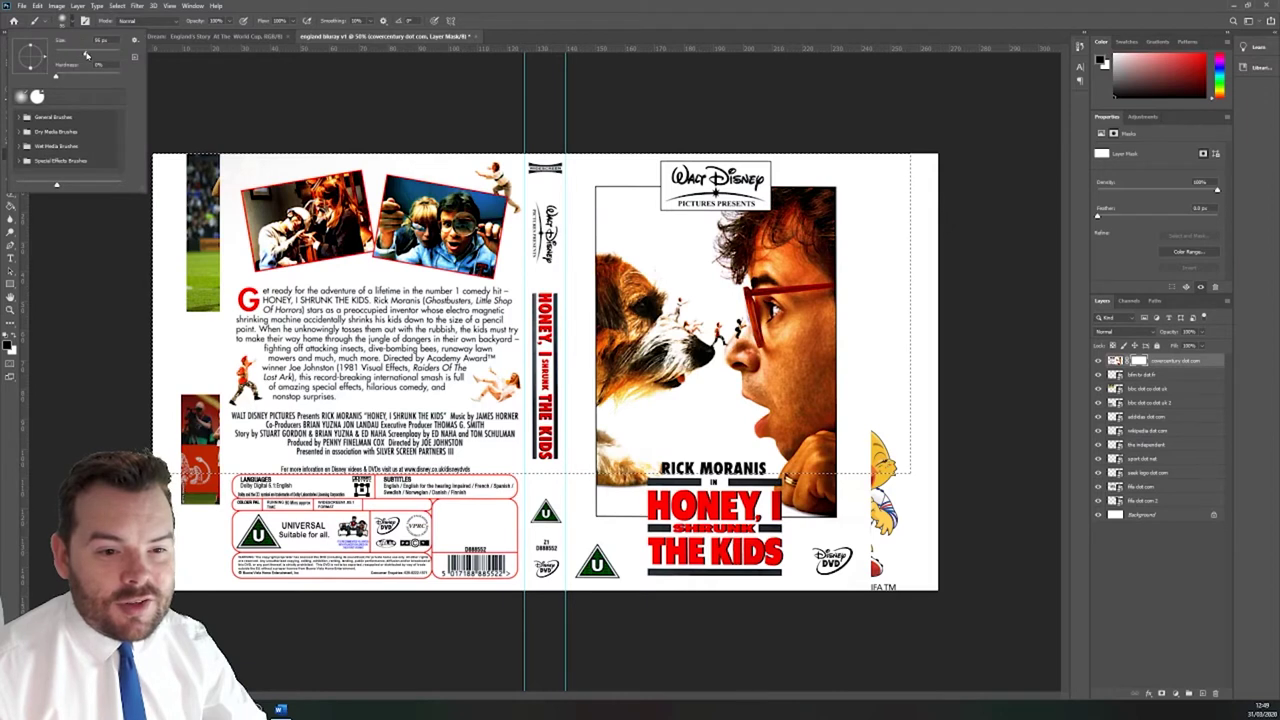
{"action": "key", "text": "Return"}
{"action": "mouse_move", "coordinate": [212, 164]}
{"action": "left_mouse_down"}
{"action": "mouse_move", "coordinate": [460, 165]}
{"action": "mouse_move", "coordinate": [320, 163]}
{"action": "left_mouse_up"}
{"action": "mouse_move", "coordinate": [469, 173]}
{"action": "left_mouse_down"}
{"action": "mouse_move", "coordinate": [250, 200]}
{"action": "mouse_move", "coordinate": [560, 225]}
{"action": "mouse_move", "coordinate": [195, 106]}
{"action": "left_mouse_up"}
Step: Enlarge the brush and mask out the rest of the template artwork within the selection
{"action": "left_click", "coordinate": [63, 20]}
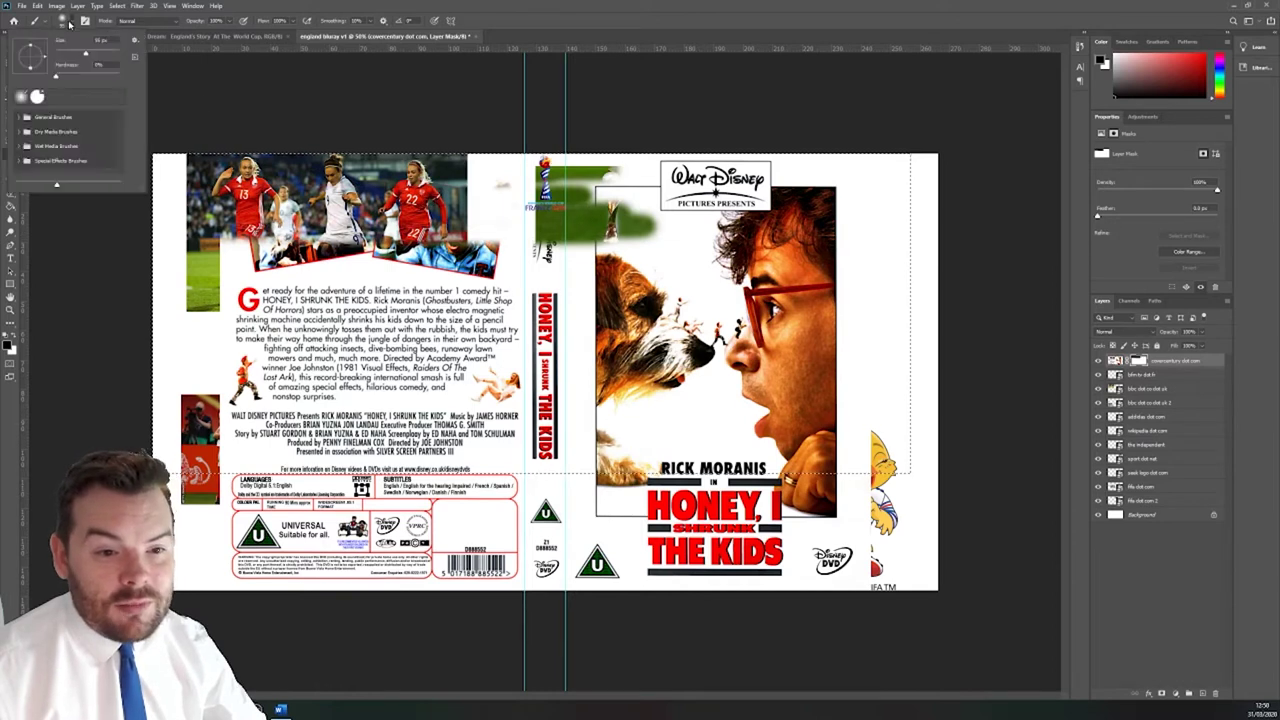
{"action": "key", "text": "Return"}
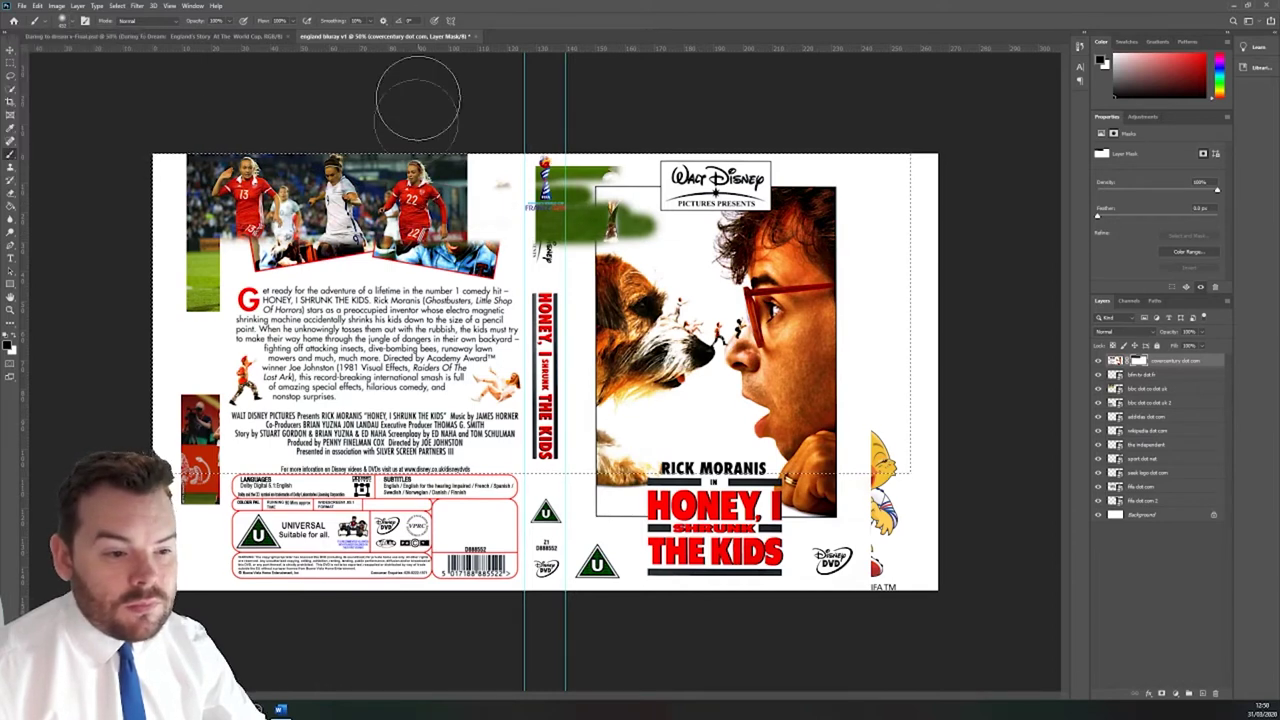
{"action": "mouse_move", "coordinate": [560, 205]}
{"action": "left_mouse_down"}
{"action": "mouse_move", "coordinate": [830, 215]}
{"action": "mouse_move", "coordinate": [491, 188]}
{"action": "mouse_move", "coordinate": [620, 200]}
{"action": "left_mouse_up"}
{"action": "mouse_move", "coordinate": [1038, 232]}
{"action": "left_mouse_down"}
{"action": "mouse_move", "coordinate": [790, 297]}
{"action": "mouse_move", "coordinate": [1067, 322]}
{"action": "mouse_move", "coordinate": [493, 337]}
{"action": "mouse_move", "coordinate": [880, 374]}
{"action": "mouse_move", "coordinate": [930, 387]}
{"action": "mouse_move", "coordinate": [537, 393]}
{"action": "mouse_move", "coordinate": [899, 424]}
{"action": "mouse_move", "coordinate": [926, 443]}
{"action": "mouse_move", "coordinate": [630, 431]}
{"action": "mouse_move", "coordinate": [356, 474]}
{"action": "mouse_move", "coordinate": [268, 449]}
{"action": "mouse_move", "coordinate": [381, 443]}
{"action": "mouse_move", "coordinate": [287, 412]}
{"action": "mouse_move", "coordinate": [223, 290]}
{"action": "left_mouse_up"}
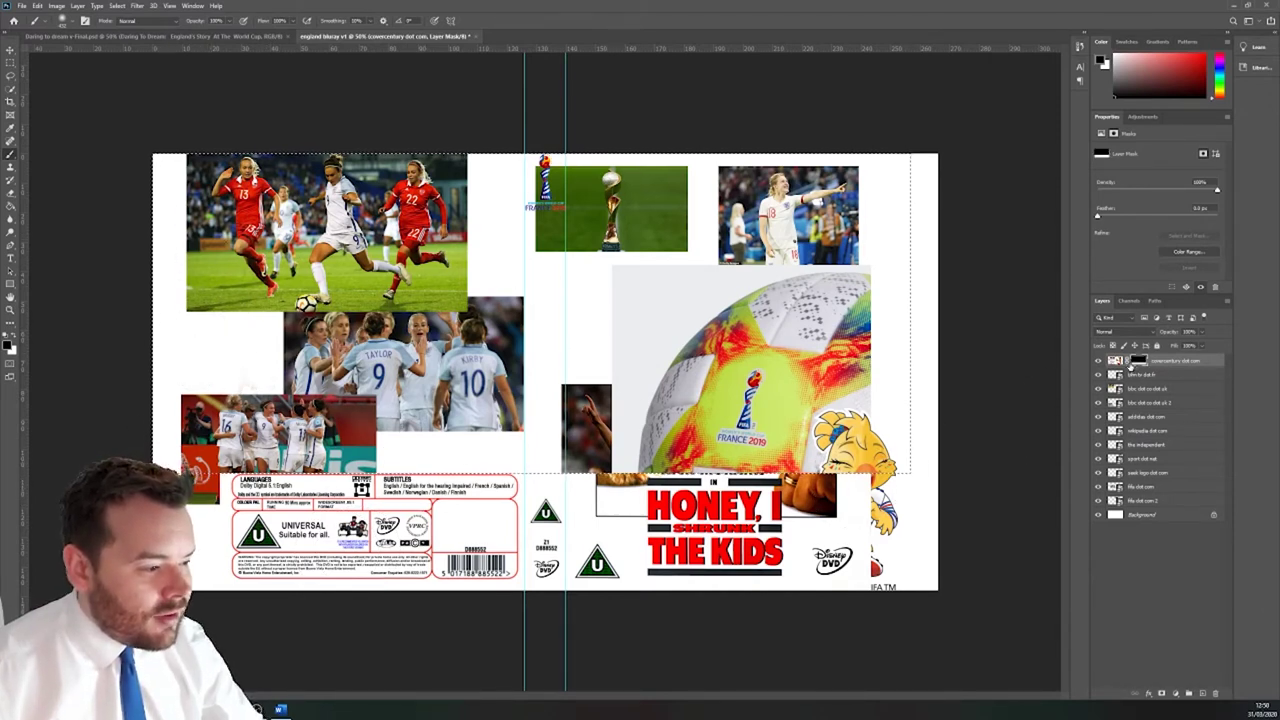
Step: Select the full-height spine and front cover, and paint black on the layer mask to hide the remaining Disney title artwork
{"action": "left_click", "coordinate": [1139, 361]}
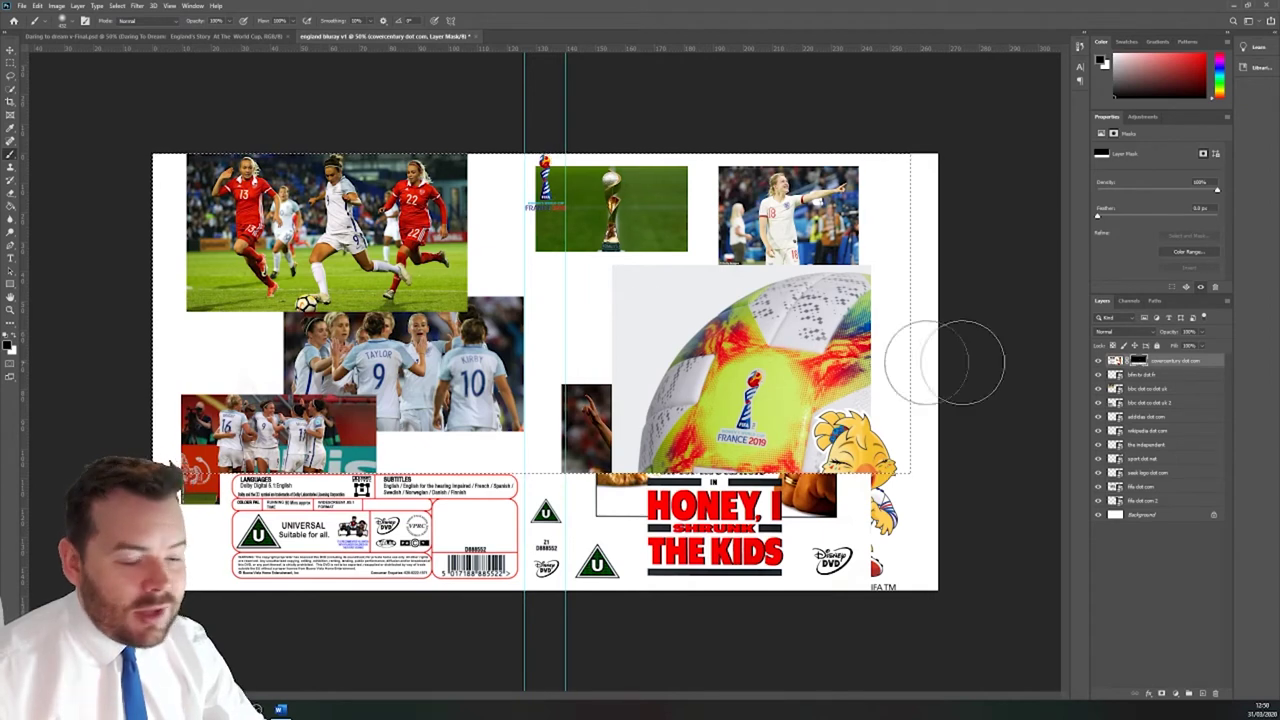
{"action": "left_click", "coordinate": [10, 63]}
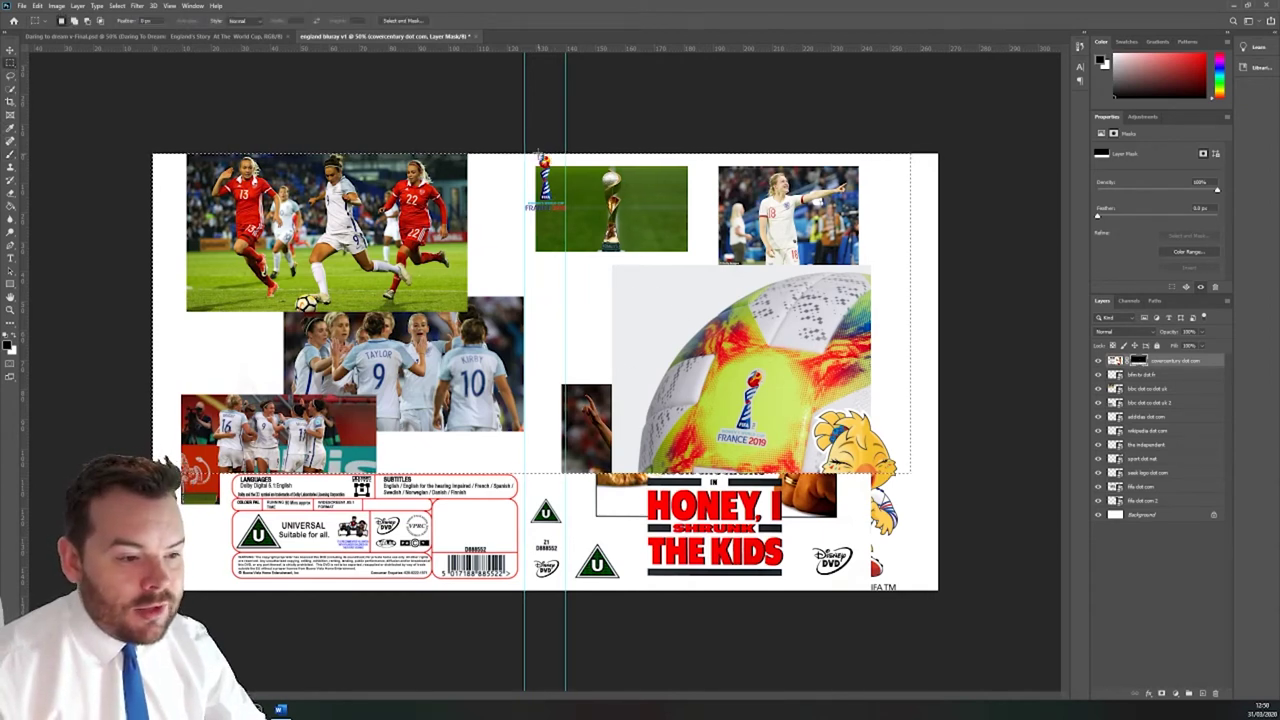
{"action": "left_click_drag", "start_coordinate": [988, 108], "coordinate": [520, 670]}
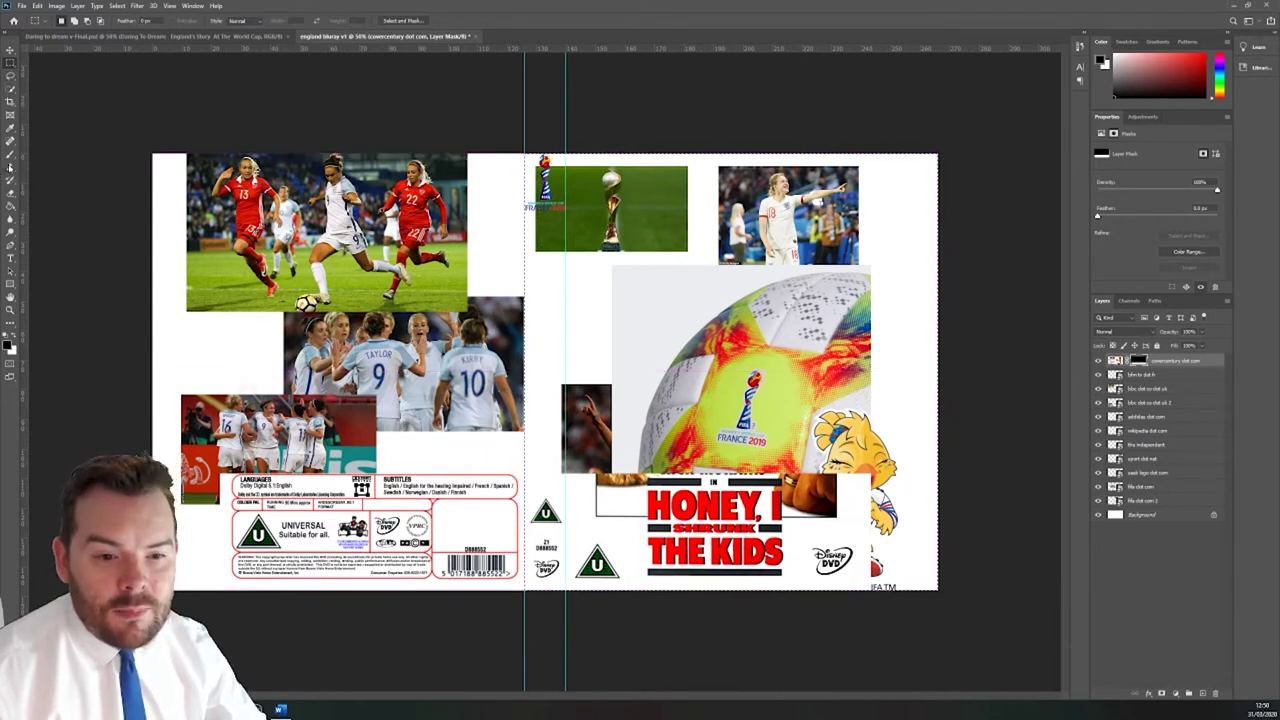
{"action": "key", "text": "b"}
{"action": "mouse_move", "coordinate": [640, 510]}
{"action": "left_mouse_down"}
{"action": "mouse_move", "coordinate": [512, 496]}
{"action": "mouse_move", "coordinate": [511, 576]}
{"action": "mouse_move", "coordinate": [555, 607]}
{"action": "mouse_move", "coordinate": [582, 578]}
{"action": "mouse_move", "coordinate": [799, 576]}
{"action": "mouse_move", "coordinate": [693, 468]}
{"action": "left_mouse_up"}
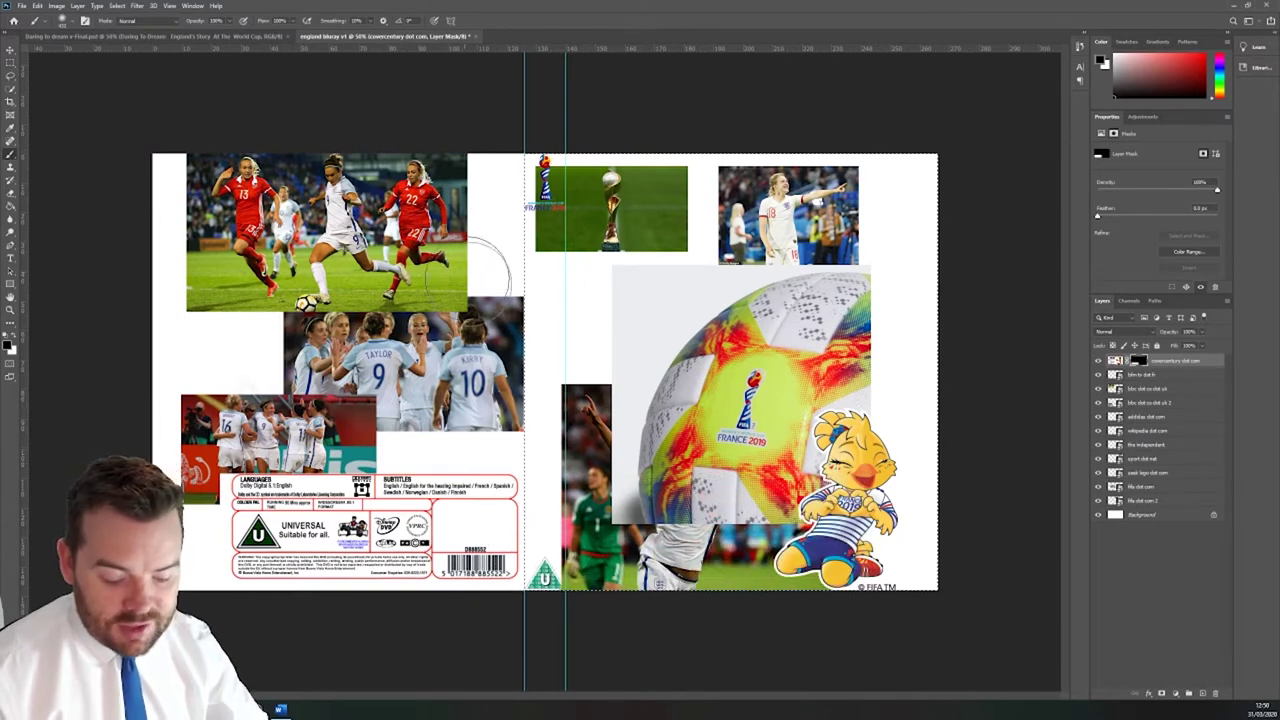
Step: Draw a trial rectangular selection around the trophy photo and deselect it
{"action": "key", "text": "v"}
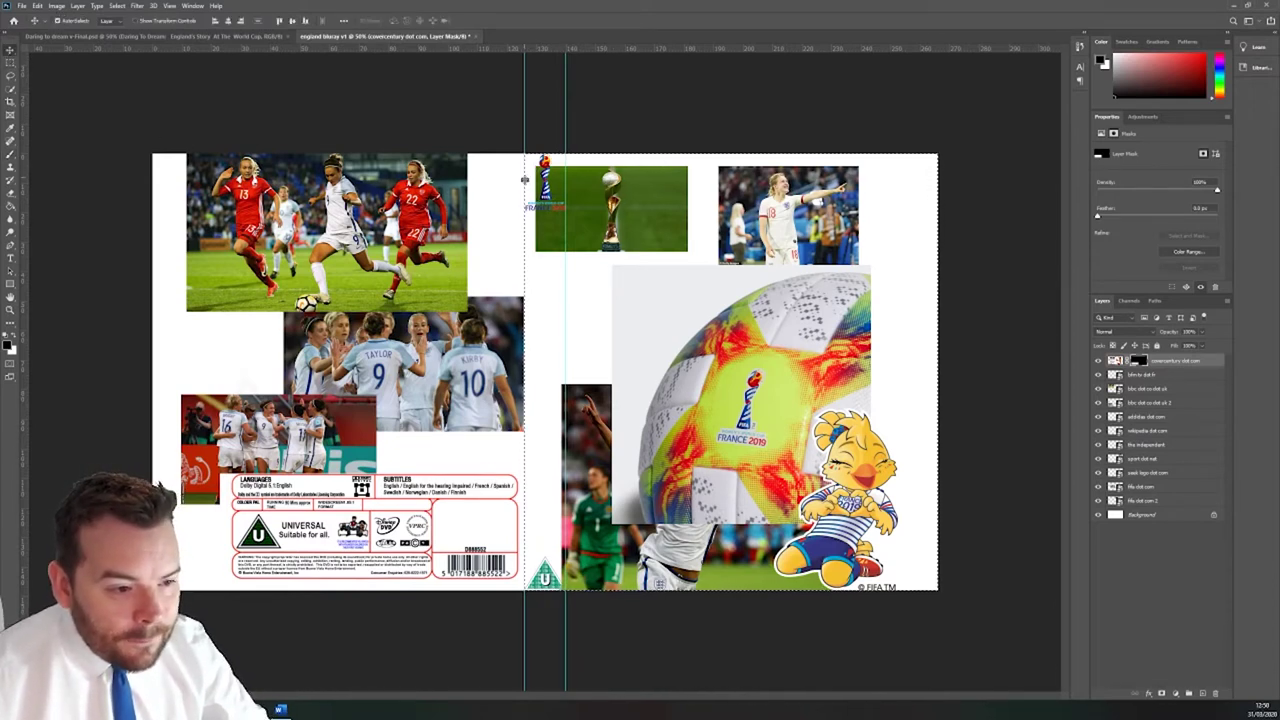
{"action": "left_click", "coordinate": [10, 63]}
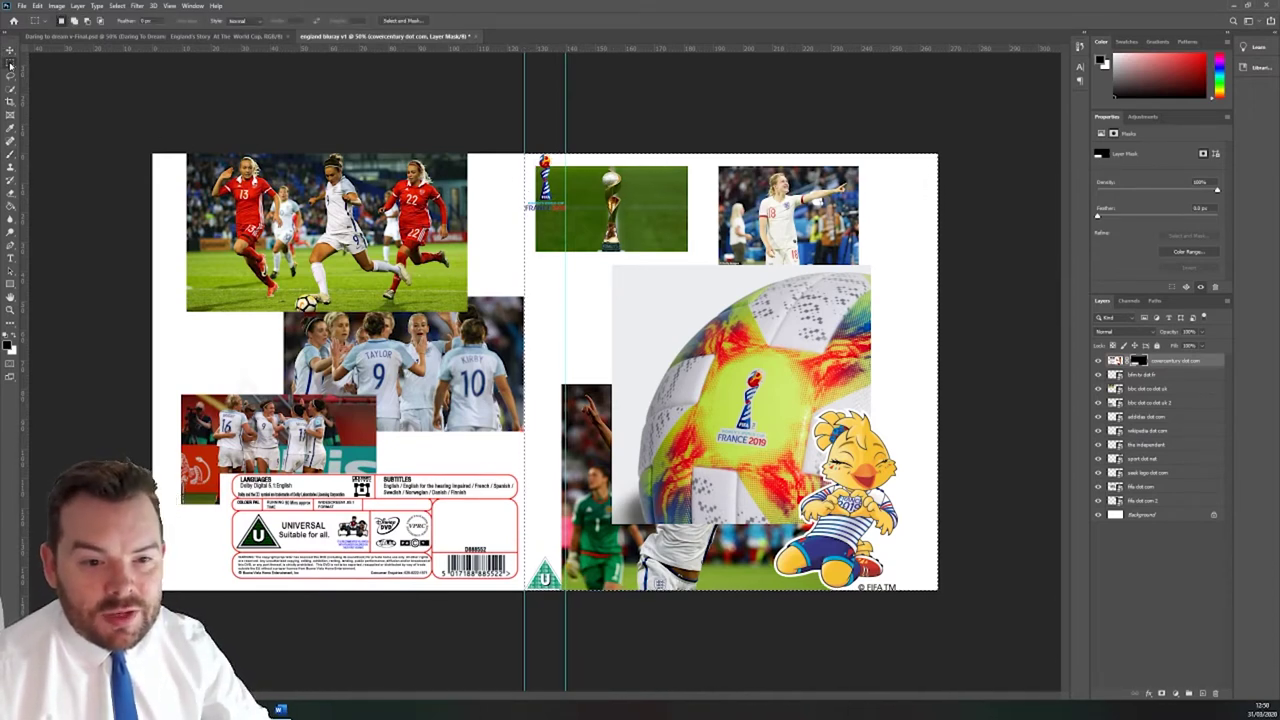
{"action": "left_click", "coordinate": [488, 181]}
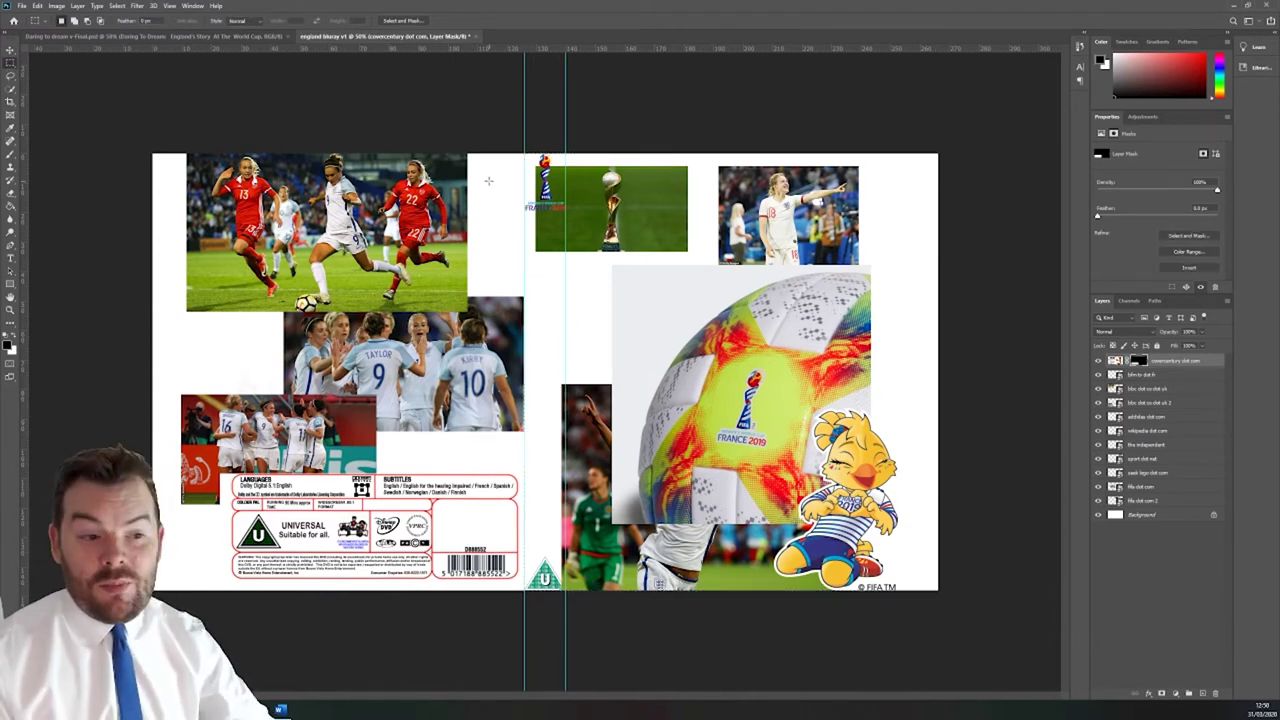
{"action": "left_click_drag", "start_coordinate": [488, 181], "coordinate": [690, 322]}
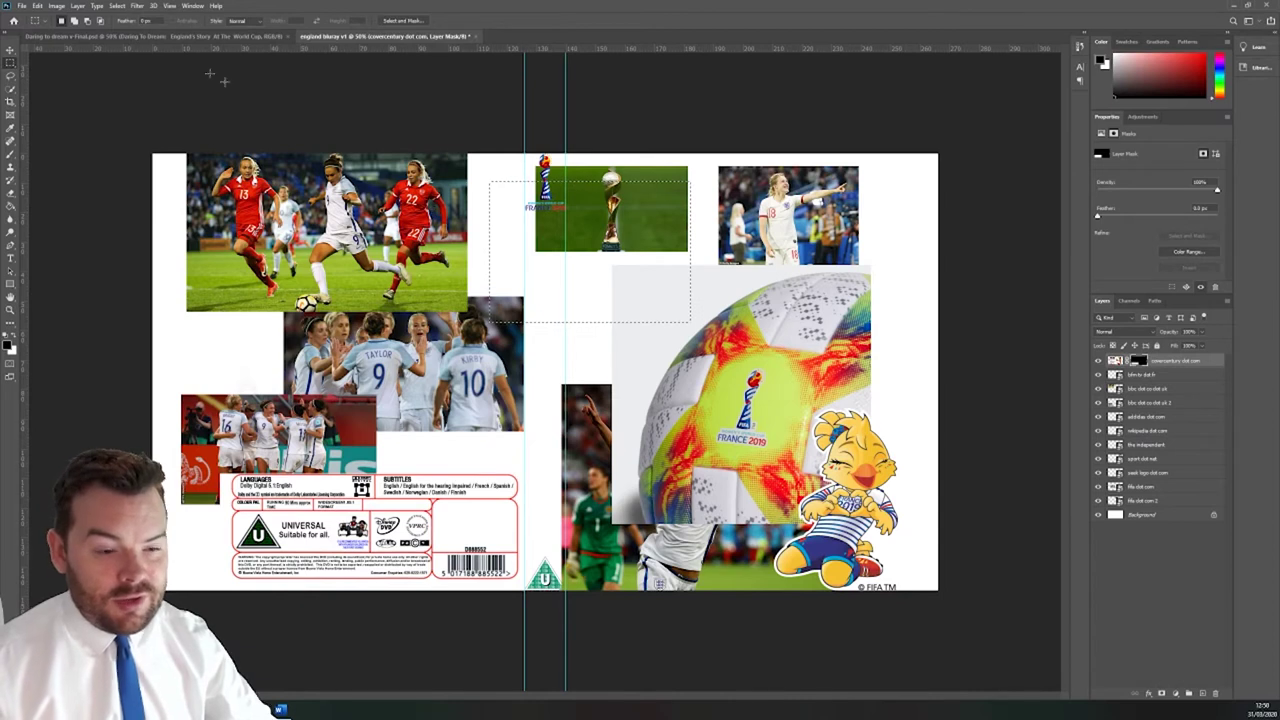
{"action": "left_click", "coordinate": [117, 5]}
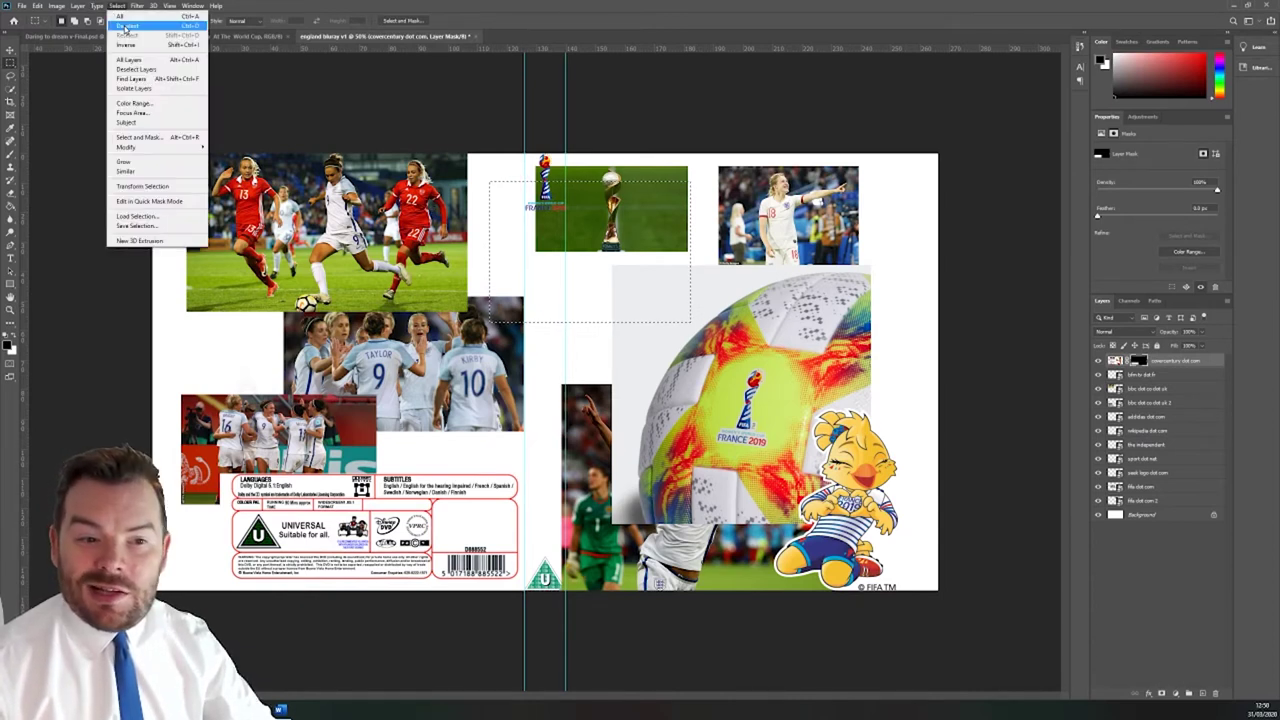
{"action": "left_click", "coordinate": [125, 27]}
Step: Draw a rectangular selection from the back photos across the spine to the ball, and activate the covercentury dot com layer's image instead of its mask
{"action": "left_click_drag", "start_coordinate": [466, 193], "coordinate": [641, 358]}
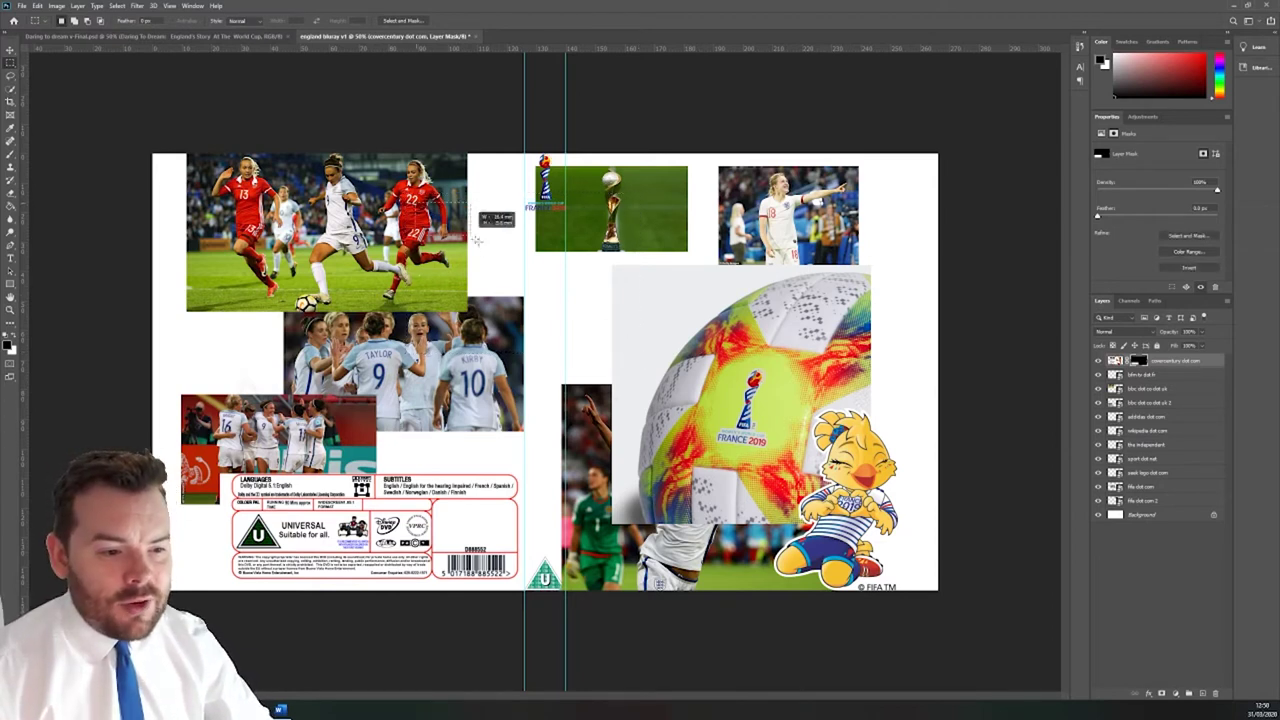
{"action": "left_click_drag", "start_coordinate": [478, 240], "coordinate": [735, 368]}
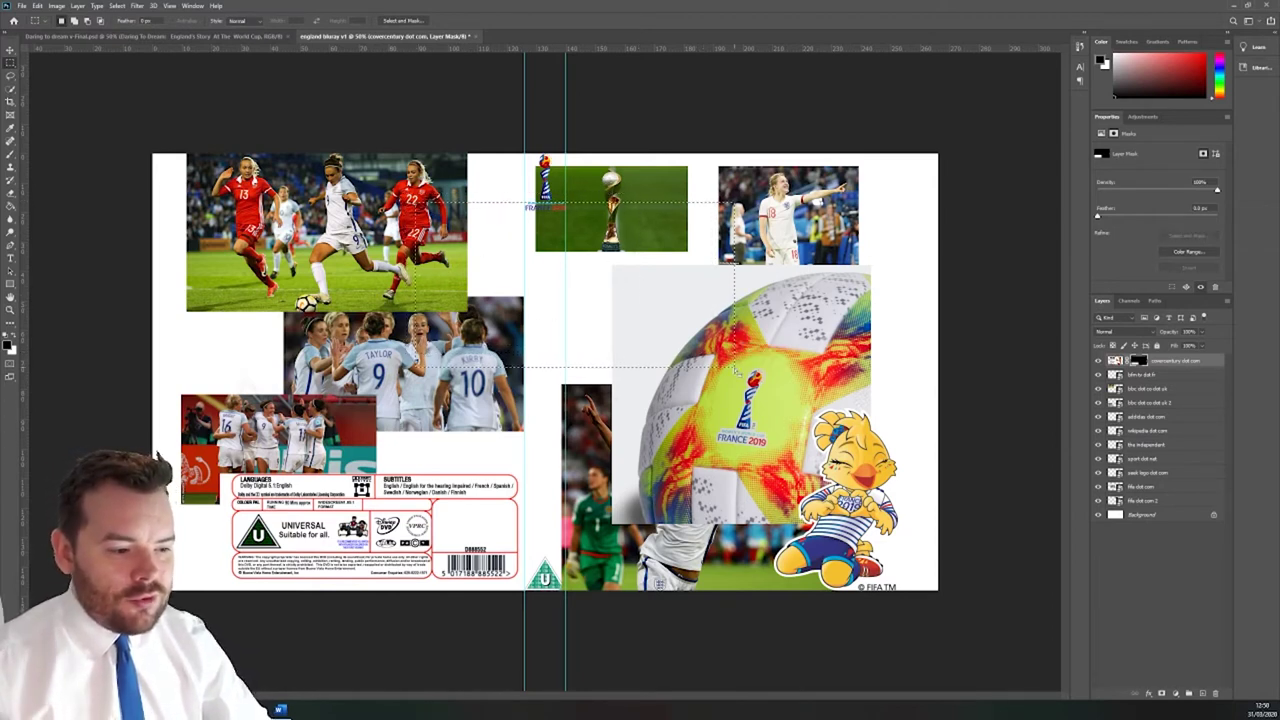
{"action": "left_click", "coordinate": [10, 155]}
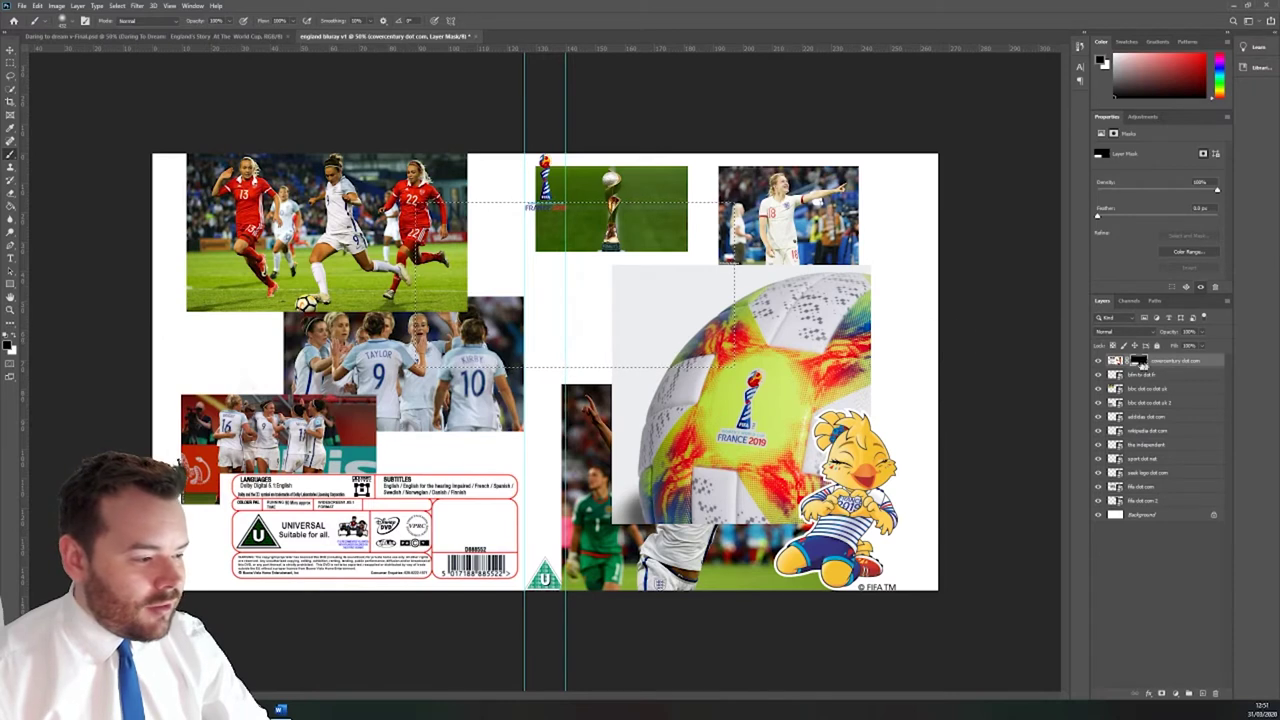
{"action": "left_click", "coordinate": [1118, 361]}
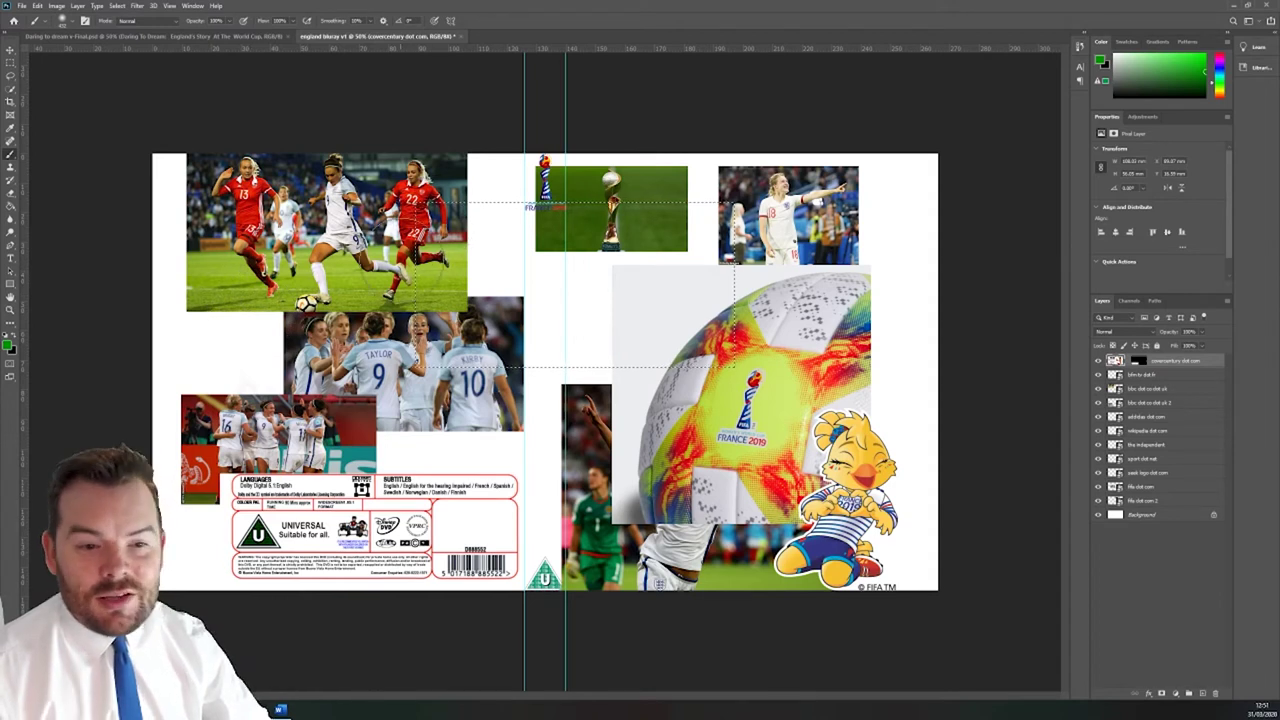
{"action": "left_click", "coordinate": [10, 50]}
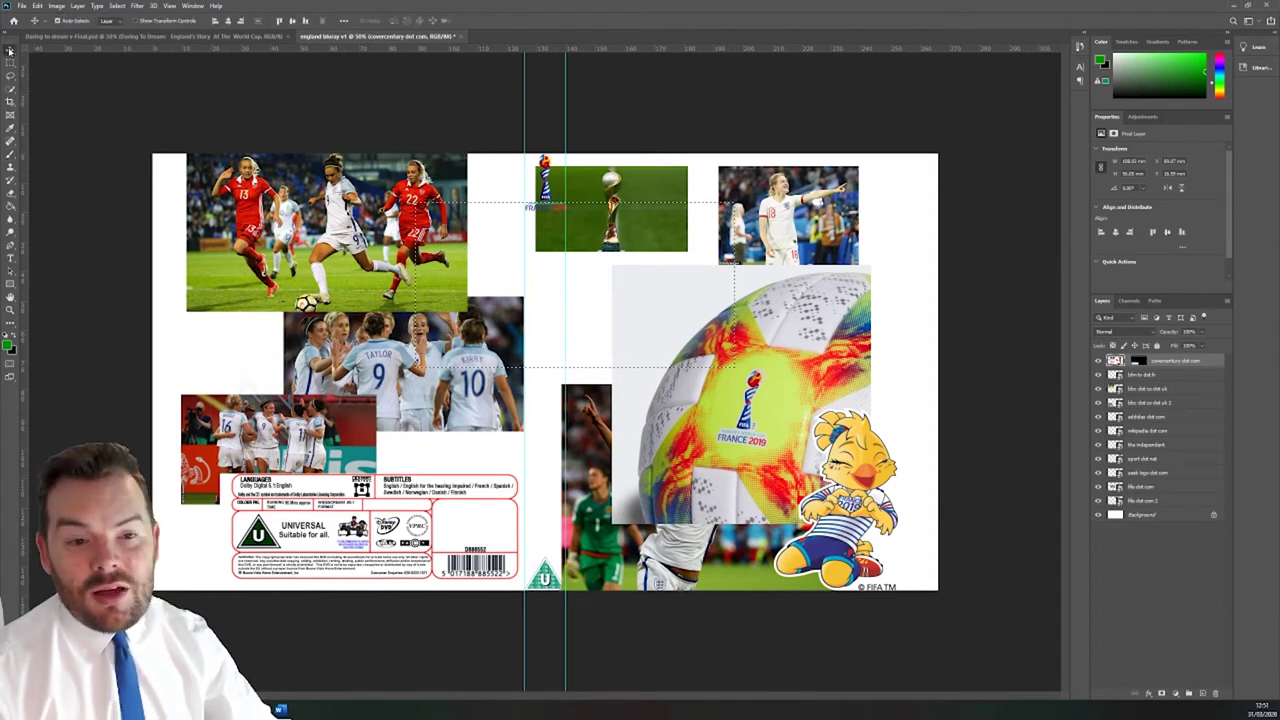
Step: Deselect and try enlarging the covercentury dot com image with Free Transform independently of its layer mask
{"action": "left_click", "coordinate": [117, 6]}
{"action": "left_click", "coordinate": [129, 27]}
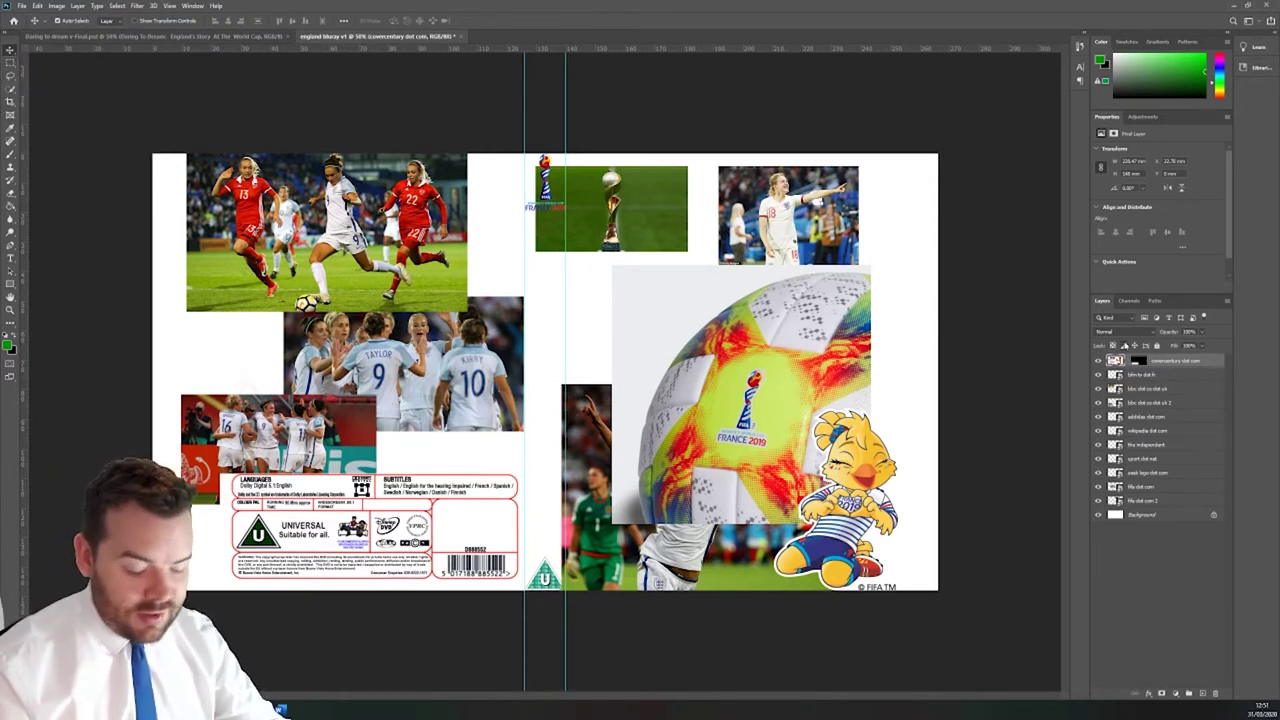
{"action": "key", "text": "ctrl+t"}
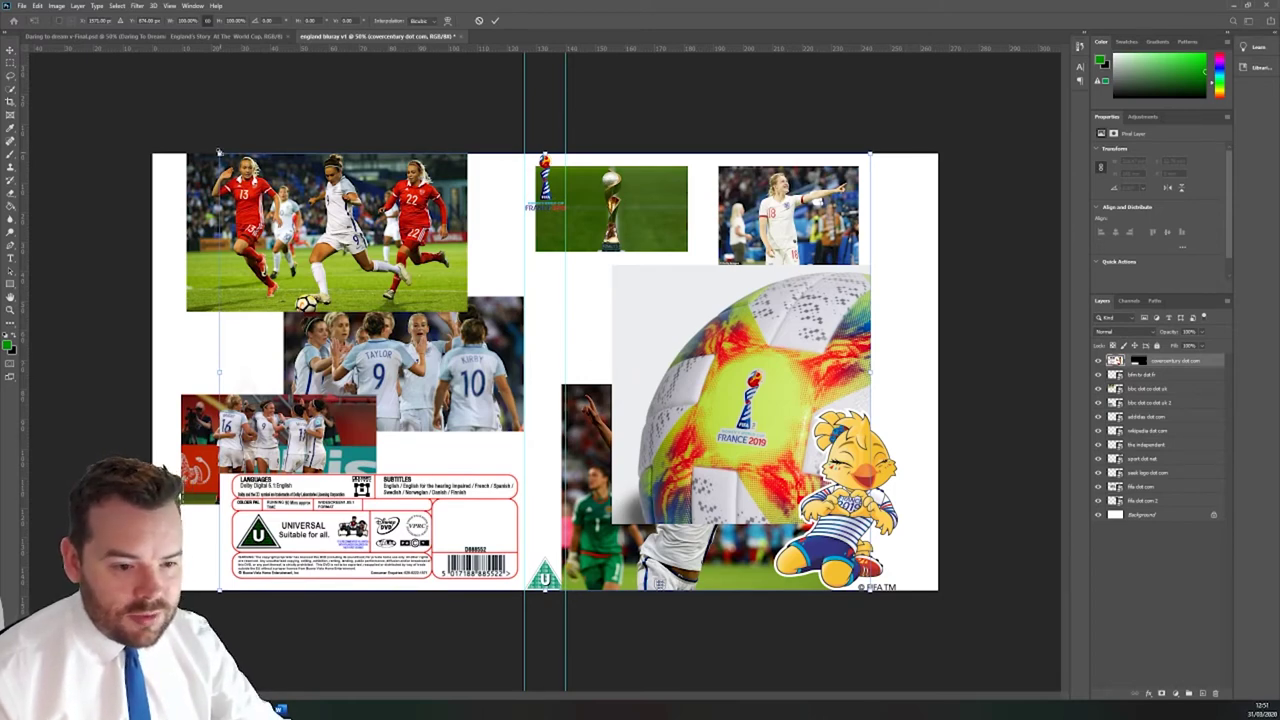
{"action": "left_click_drag", "start_coordinate": [218, 153], "coordinate": [140, 123]}
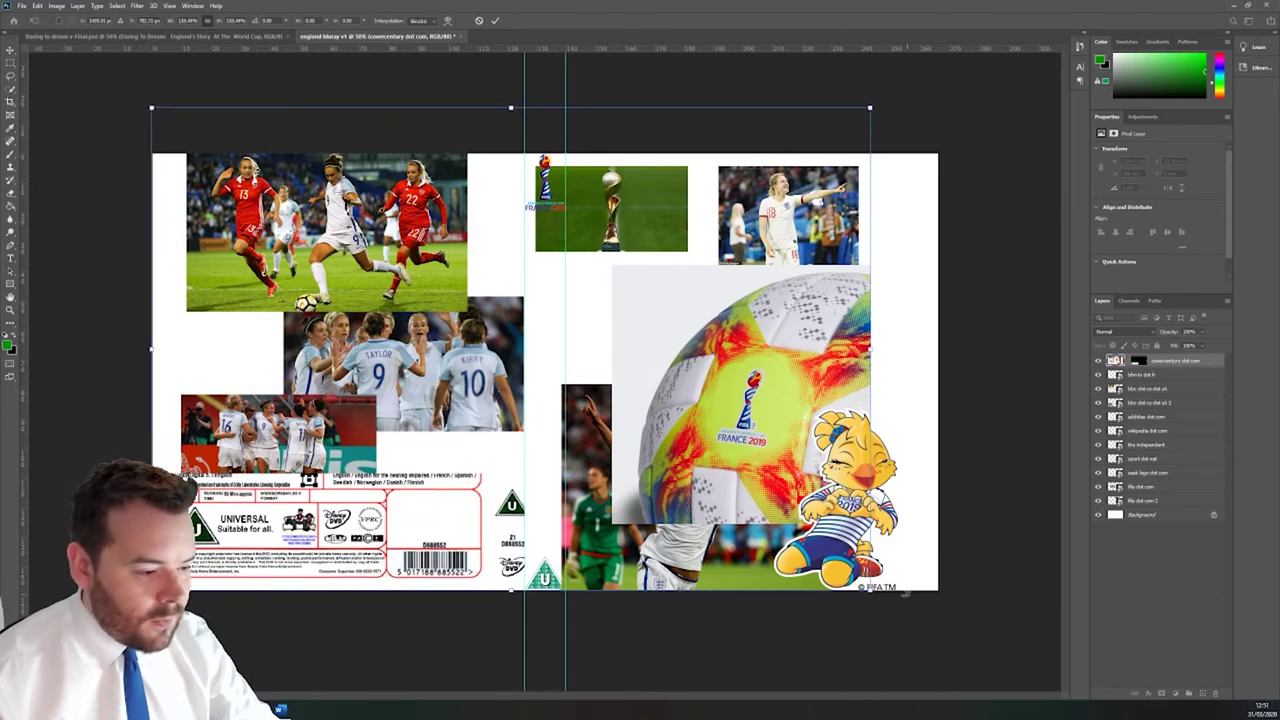
{"action": "mouse_move", "coordinate": [867, 591]}
{"action": "left_mouse_down"}
{"action": "mouse_move", "coordinate": [902, 600]}
{"action": "mouse_move", "coordinate": [887, 598]}
{"action": "left_mouse_up"}
{"action": "key", "text": "Return"}
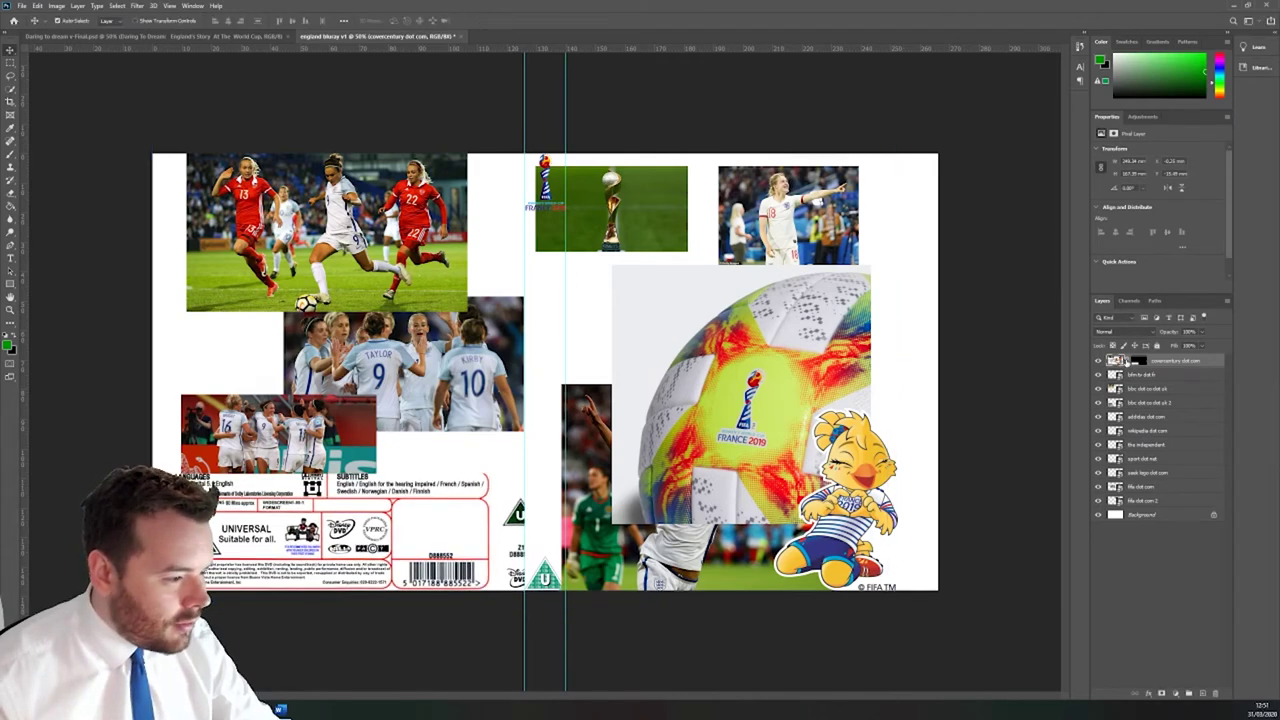
Step: Undo the Free Transform enlargement of the covercentury dot com image and the deselection
{"action": "key", "text": "ctrl"}
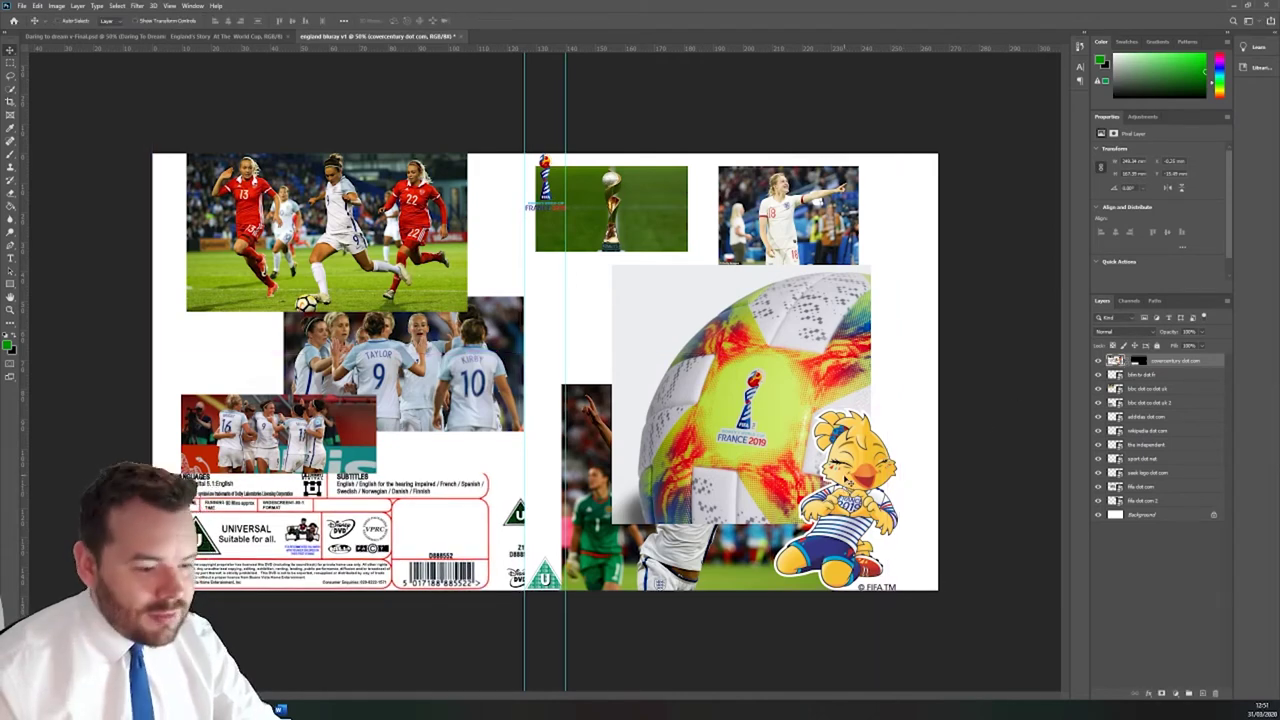
{"action": "left_click", "coordinate": [37, 5]}
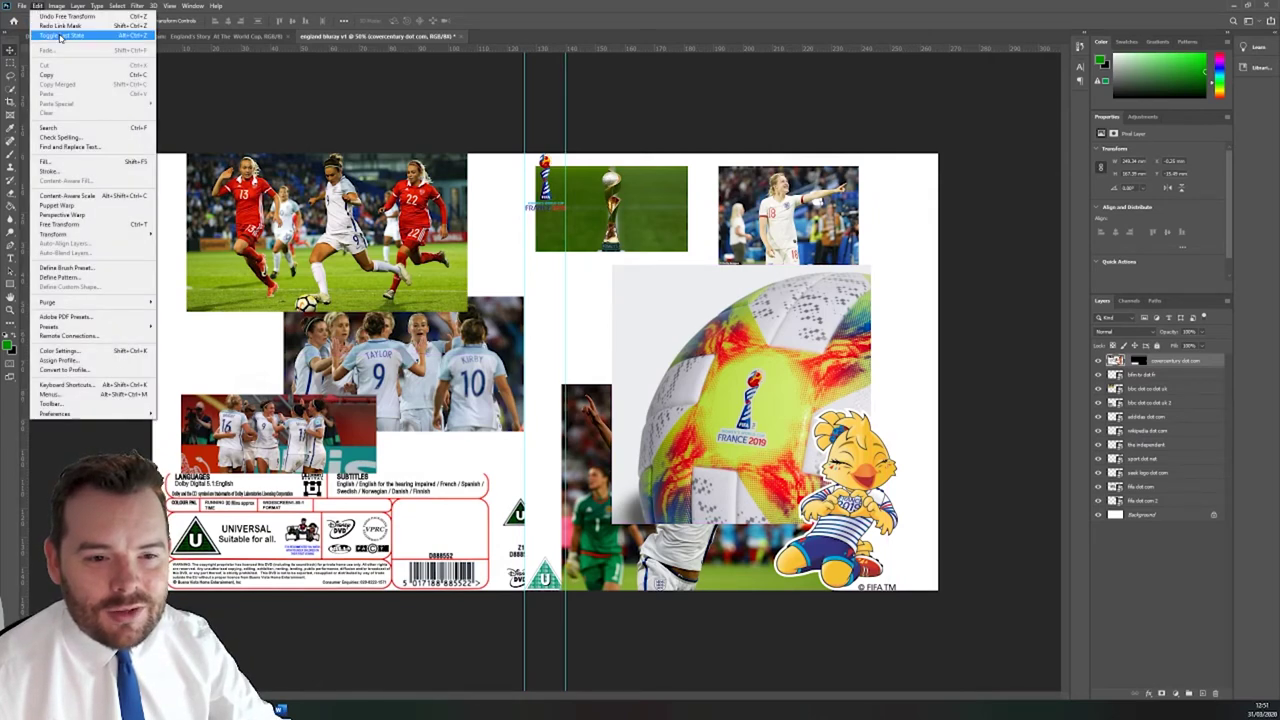
{"action": "left_click", "coordinate": [59, 17]}
{"action": "left_click", "coordinate": [37, 5]}
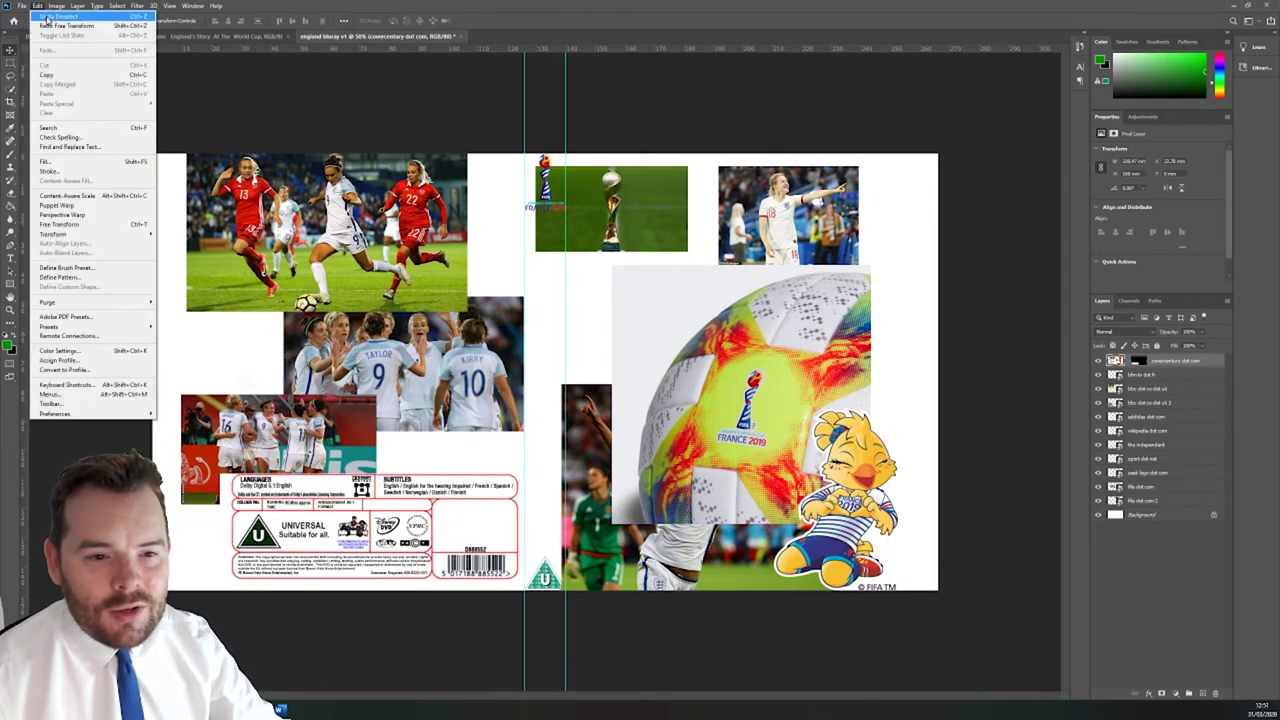
{"action": "left_click", "coordinate": [47, 17]}
{"action": "left_click", "coordinate": [46, 5]}
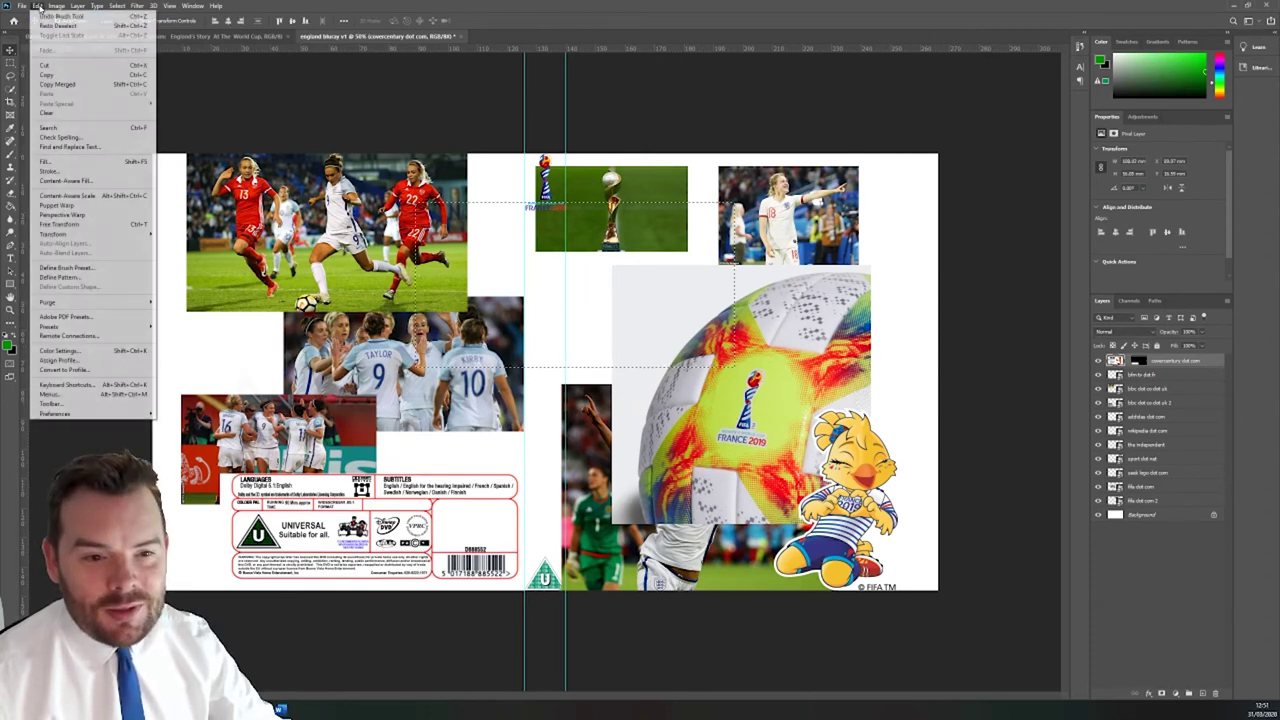
{"action": "left_click", "coordinate": [43, 9]}
{"action": "left_click", "coordinate": [55, 5]}
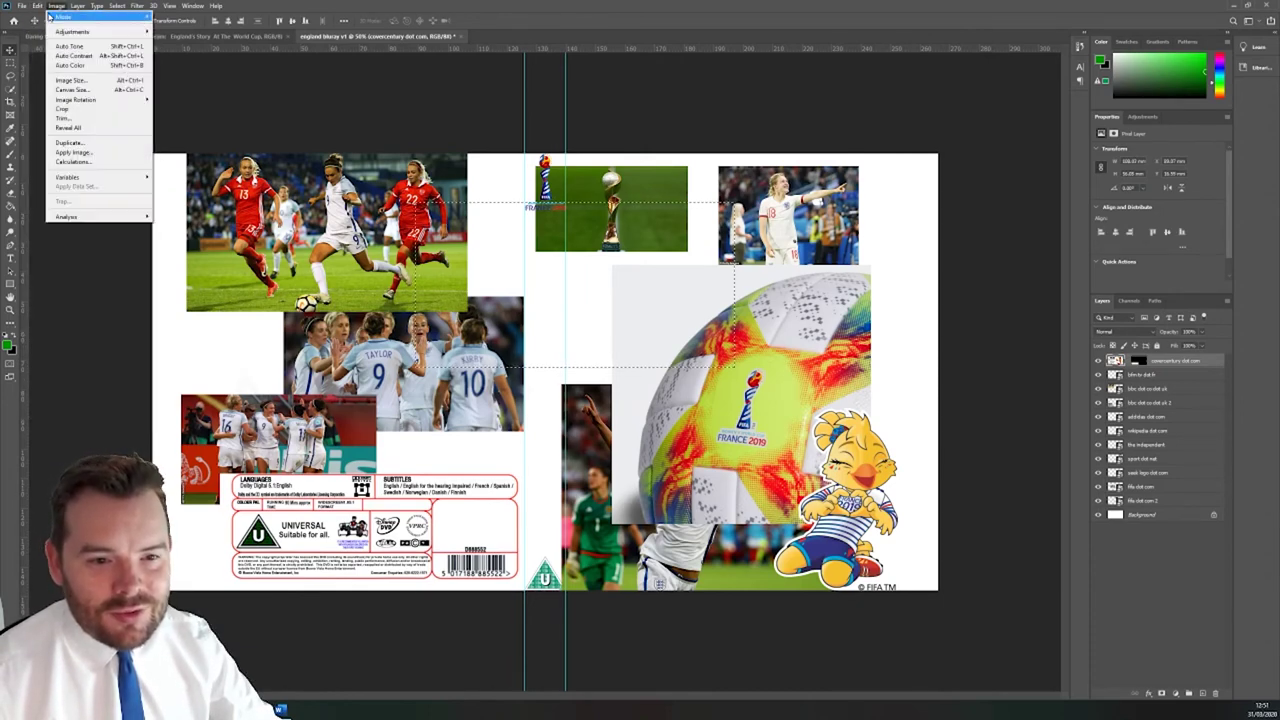
{"action": "left_click", "coordinate": [37, 5]}
{"action": "left_click", "coordinate": [55, 5]}
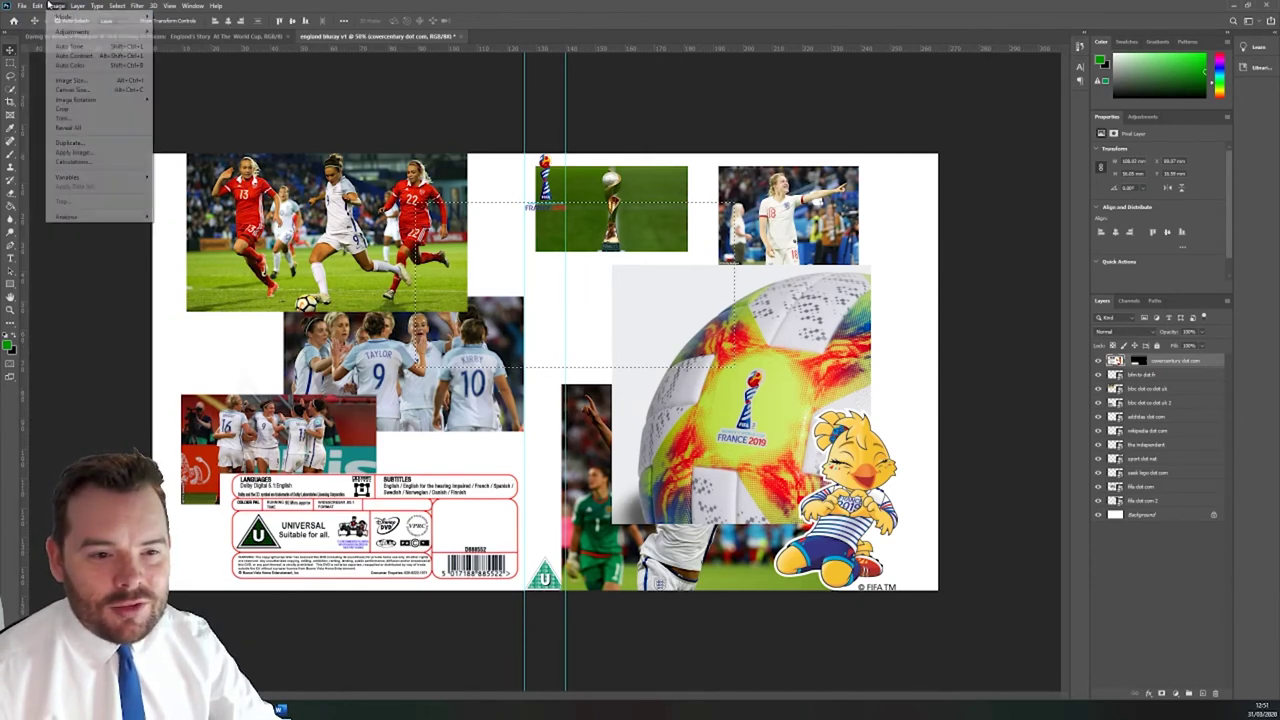
{"action": "left_click", "coordinate": [214, 5]}
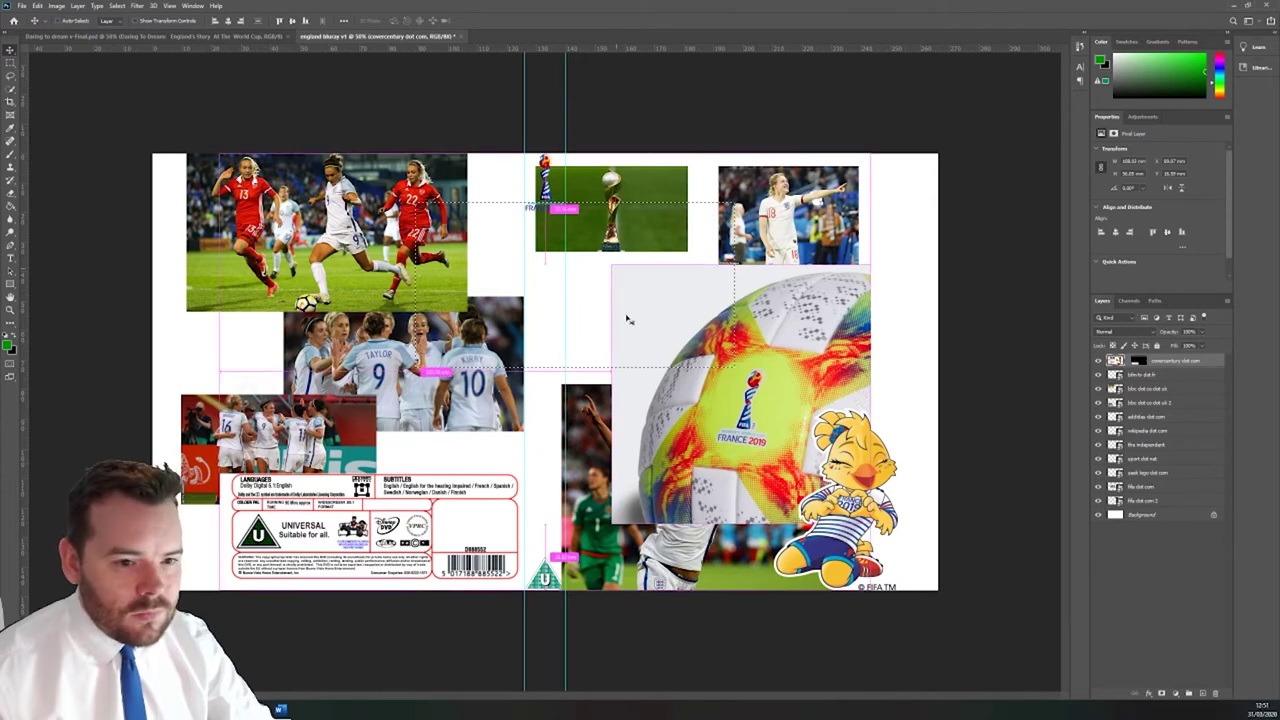
{"action": "key", "text": "z"}
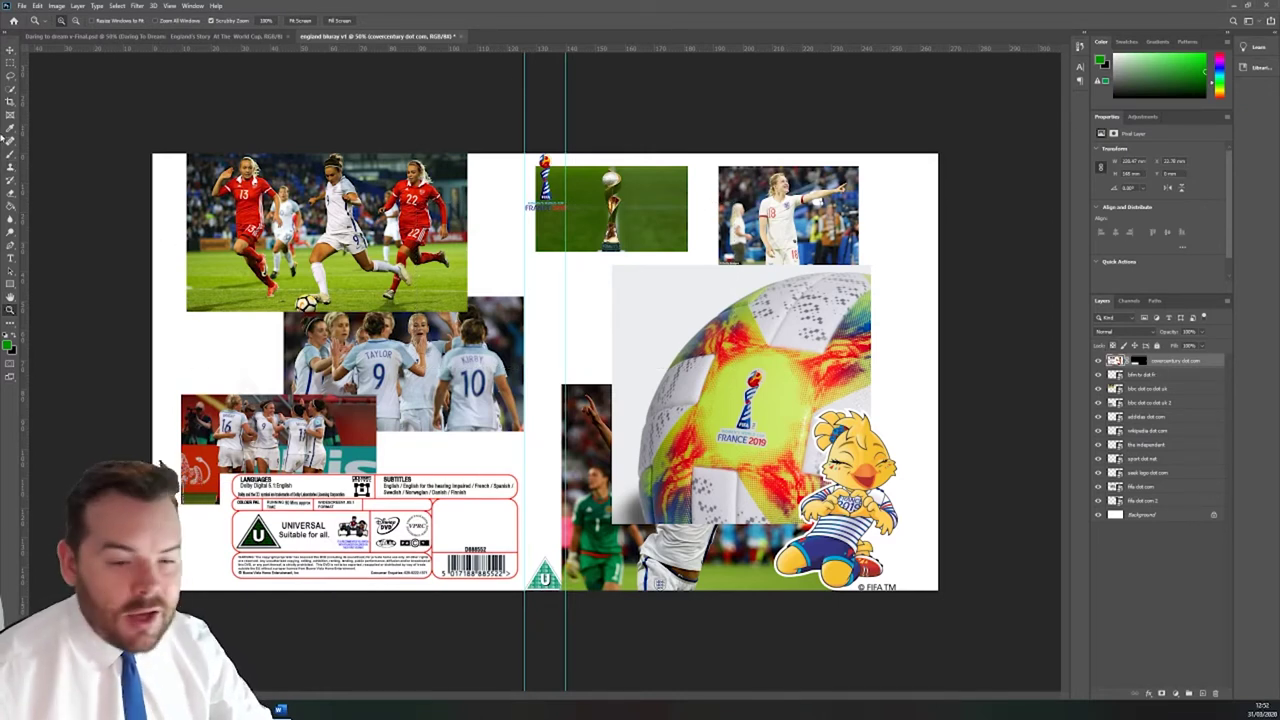
{"action": "key", "text": "b"}
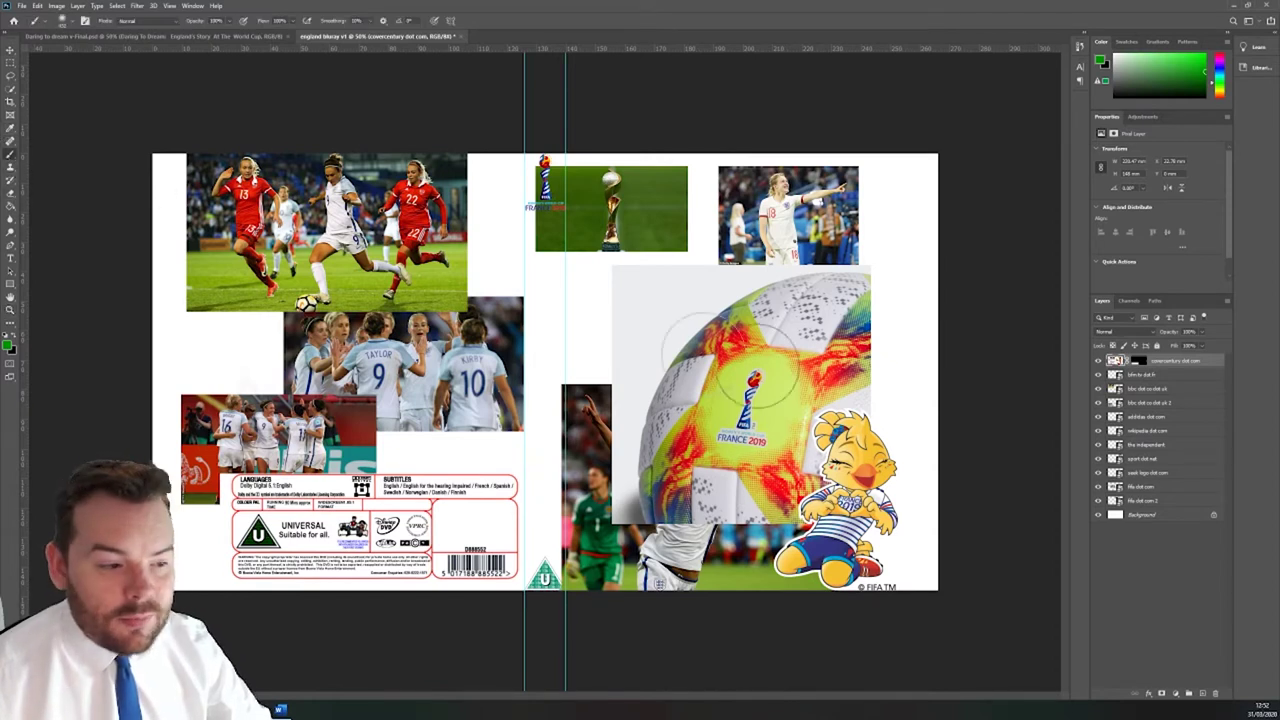
{"action": "left_click", "coordinate": [1140, 362]}
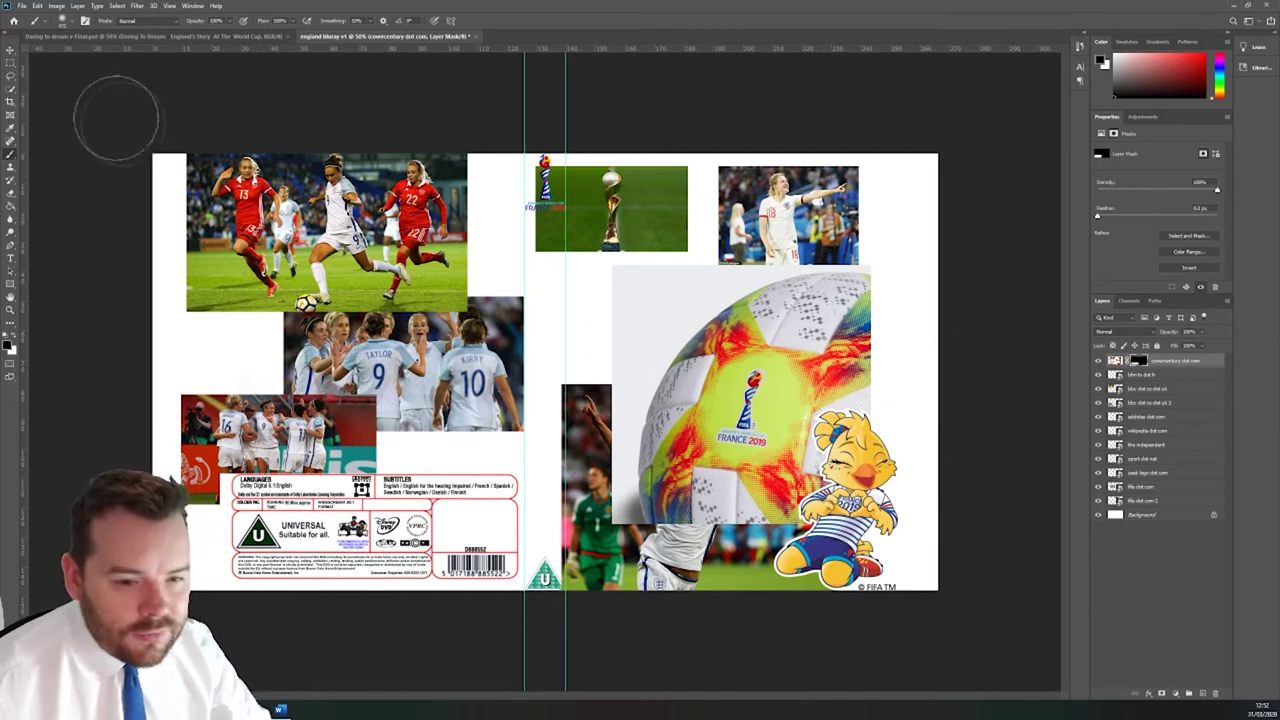
Step: Activate the covercentury dot com image instead of its mask and enlarge it proportionally with Free Transform until its legal strip fills the back cover's width
{"action": "left_click", "coordinate": [10, 47]}
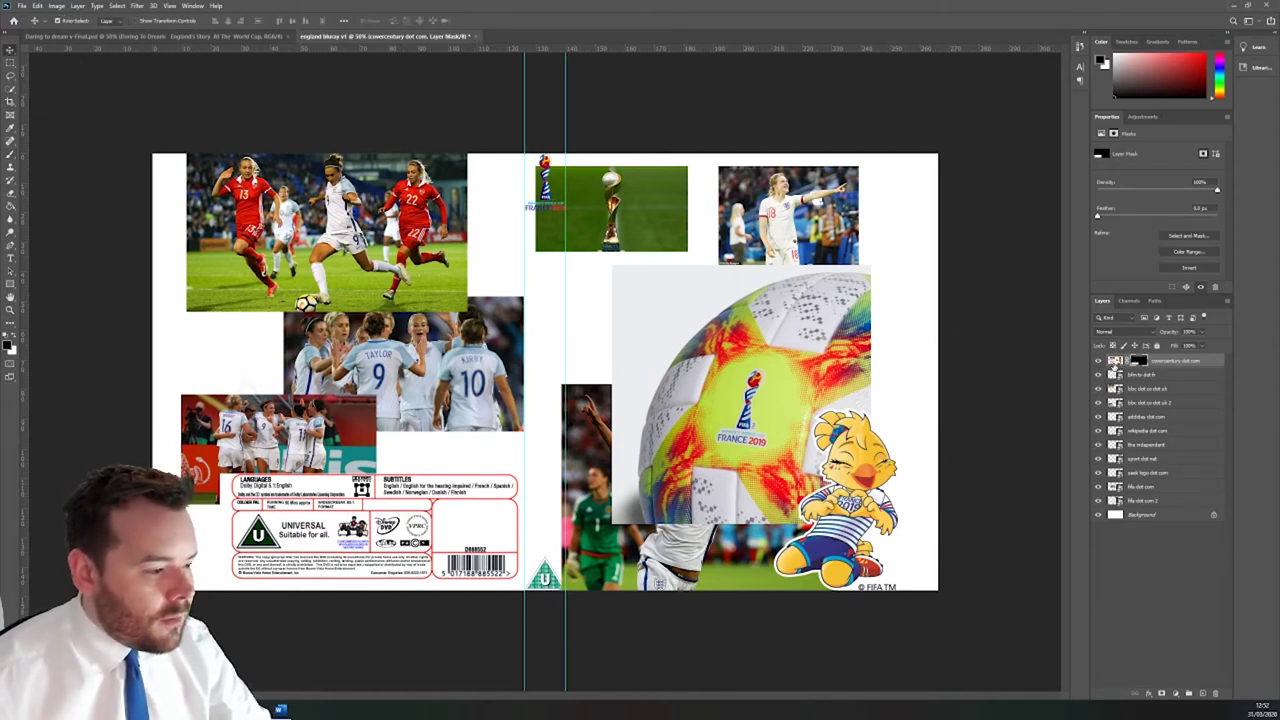
{"action": "left_click", "coordinate": [1114, 362]}
{"action": "key", "text": "ctrl+t"}
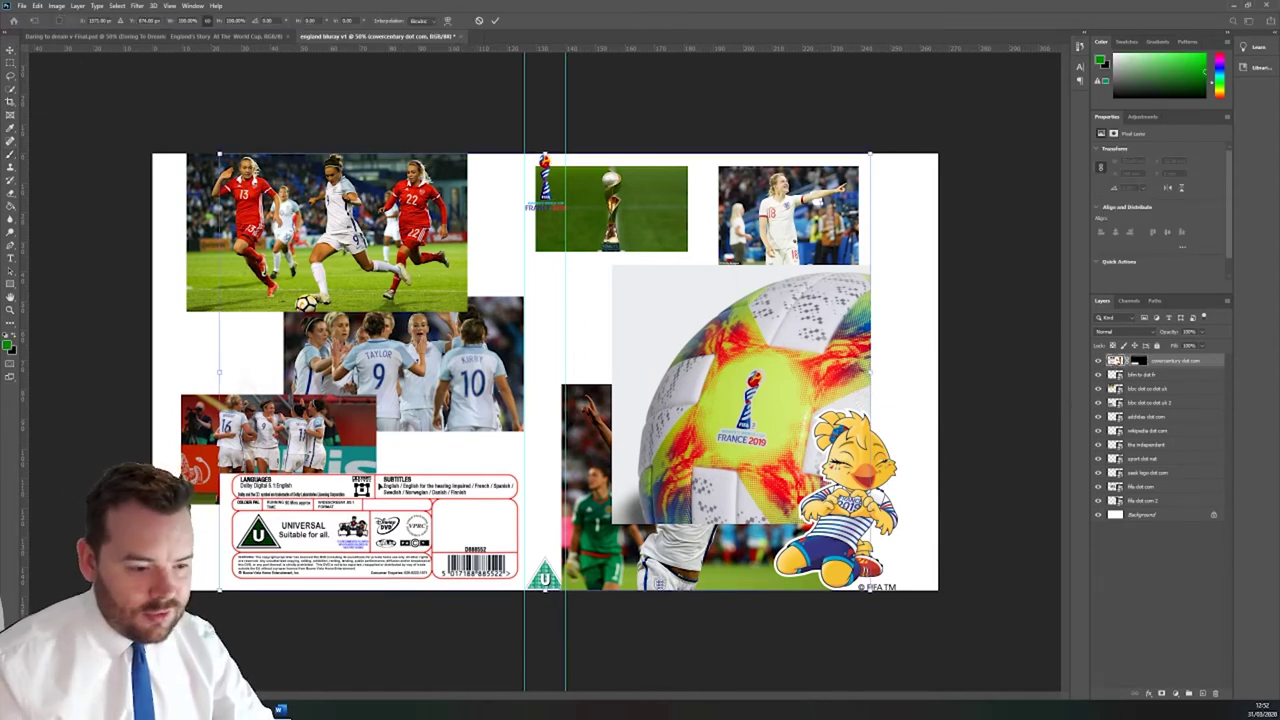
{"action": "left_click_drag", "start_coordinate": [218, 154], "coordinate": [149, 105]}
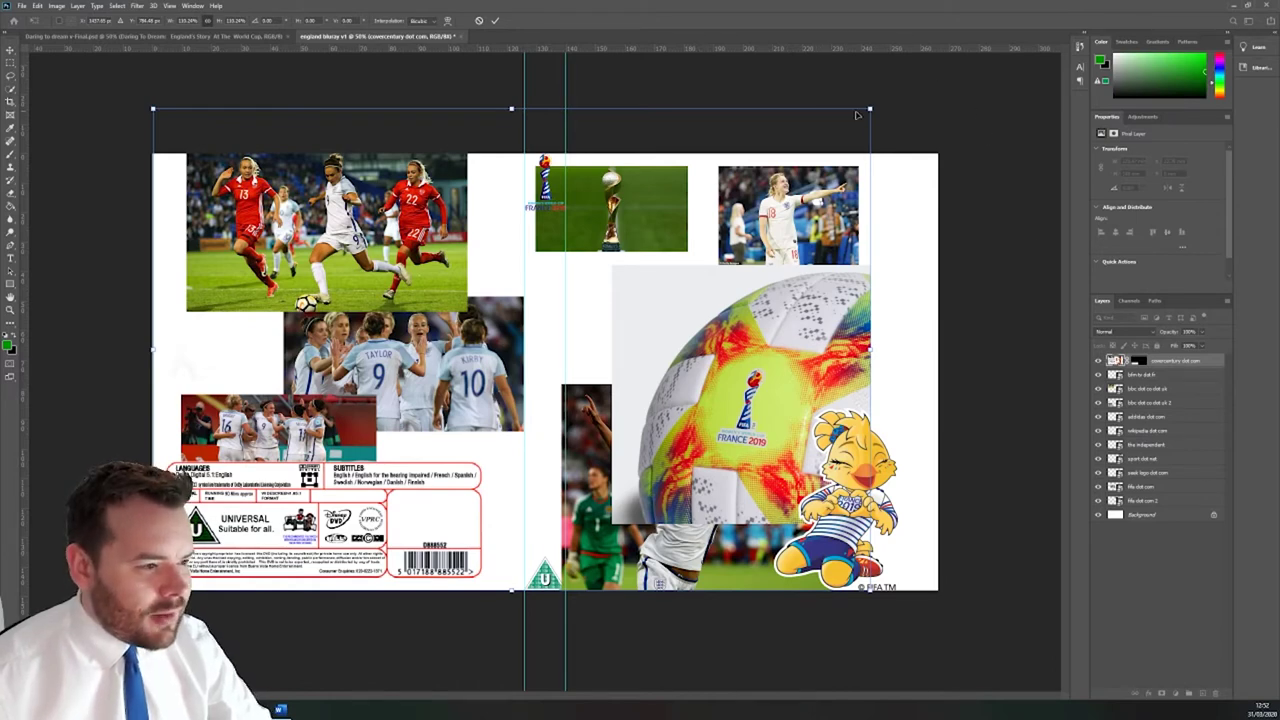
{"action": "left_click_drag", "start_coordinate": [868, 108], "coordinate": [950, 55]}
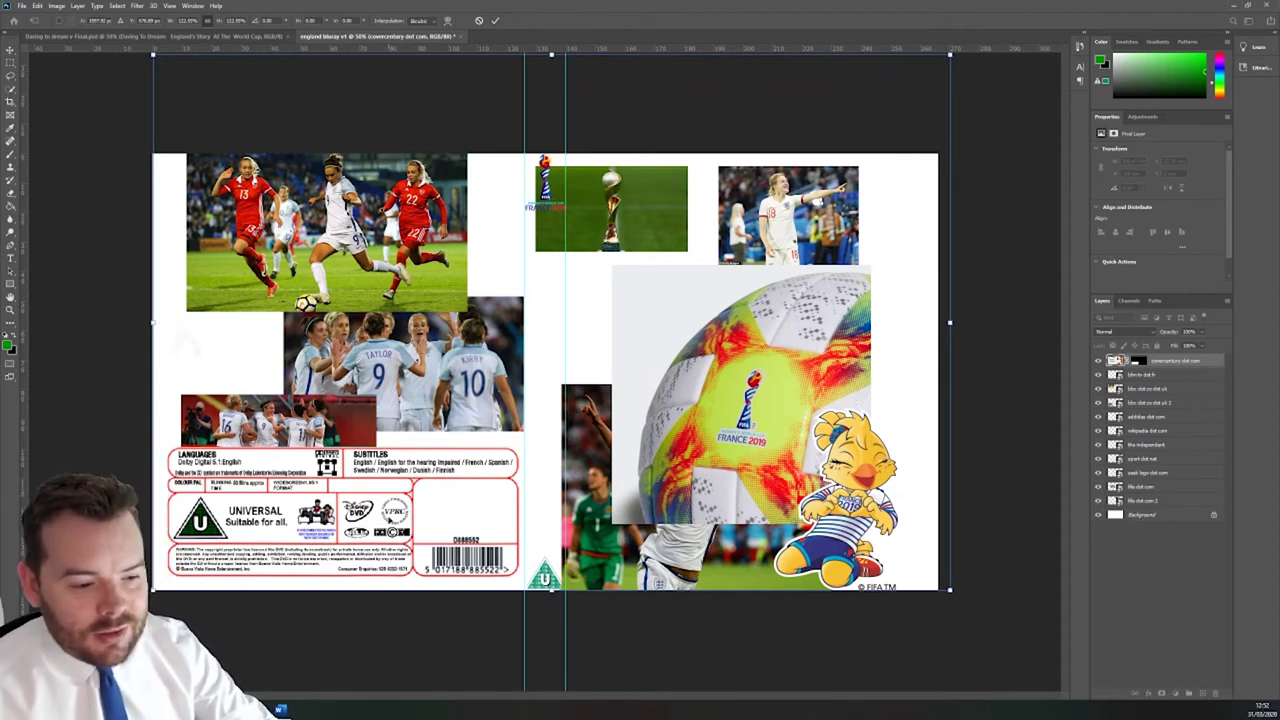
{"action": "left_click", "coordinate": [495, 20]}
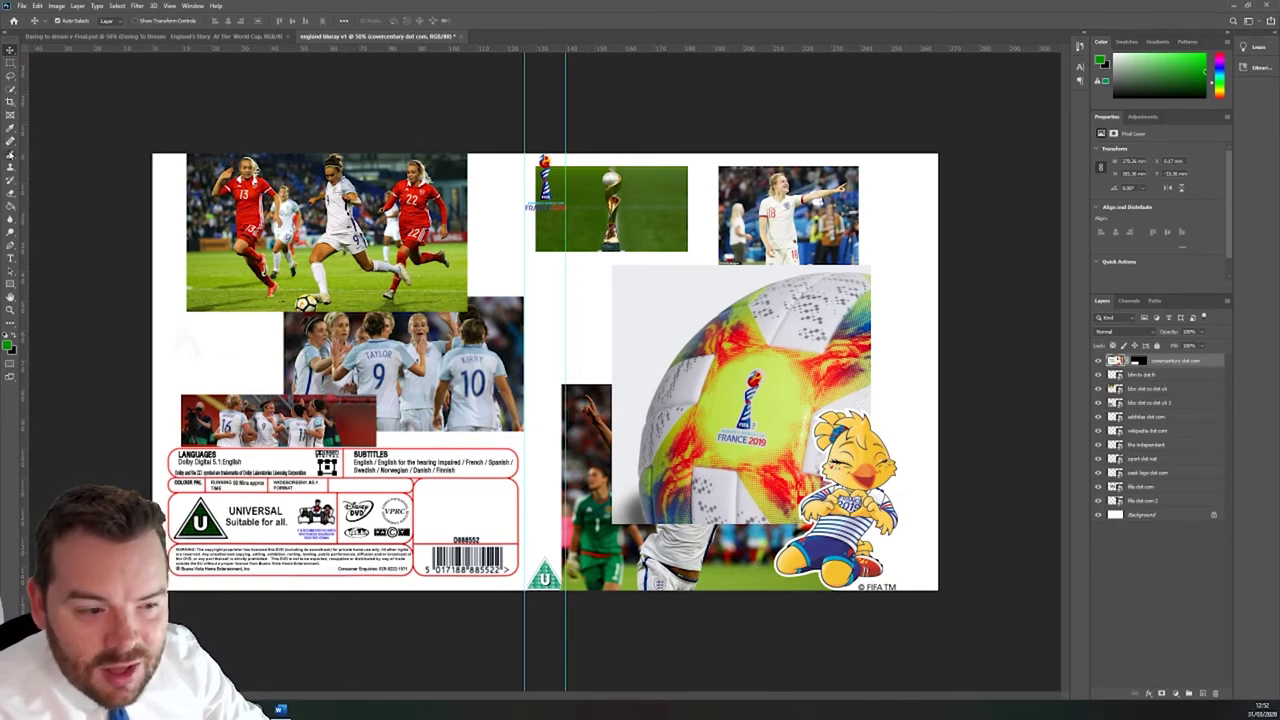
{"action": "left_click", "coordinate": [10, 141]}
{"action": "left_click", "coordinate": [12, 337]}
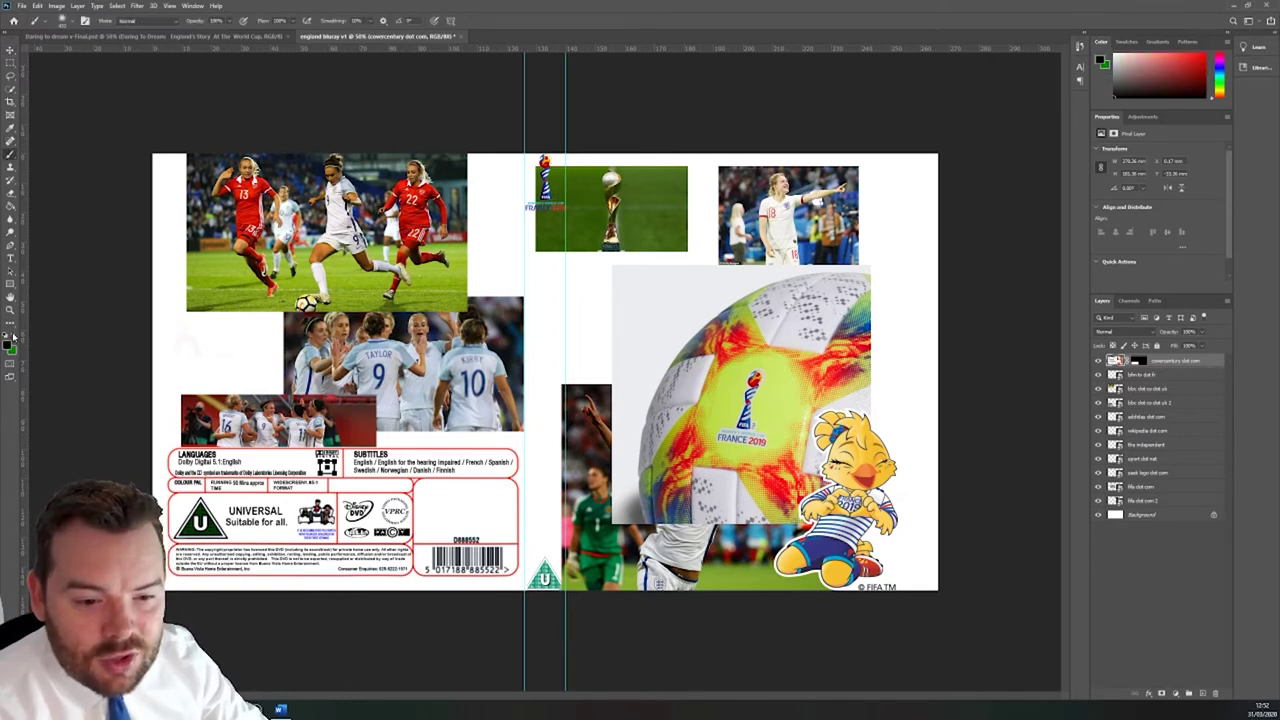
{"action": "left_click", "coordinate": [13, 338]}
{"action": "key", "text": "i"}
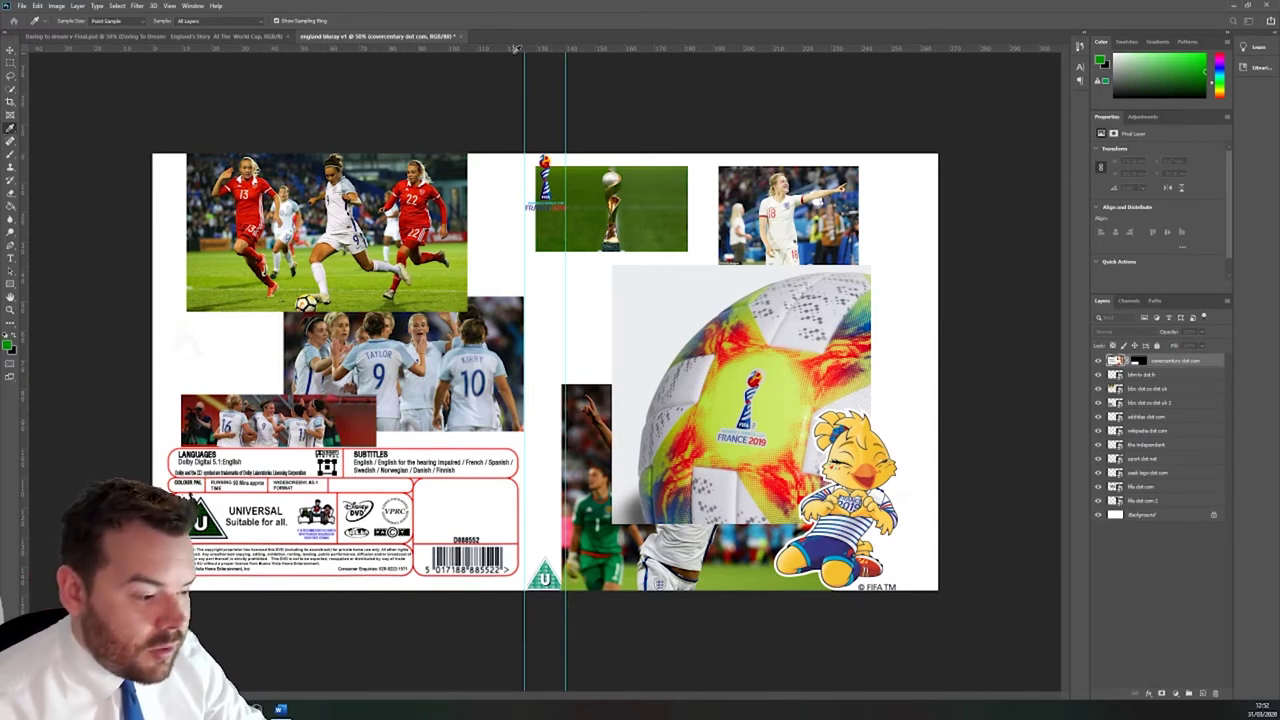
{"action": "right_click", "coordinate": [462, 496]}
{"action": "left_click", "coordinate": [458, 450]}
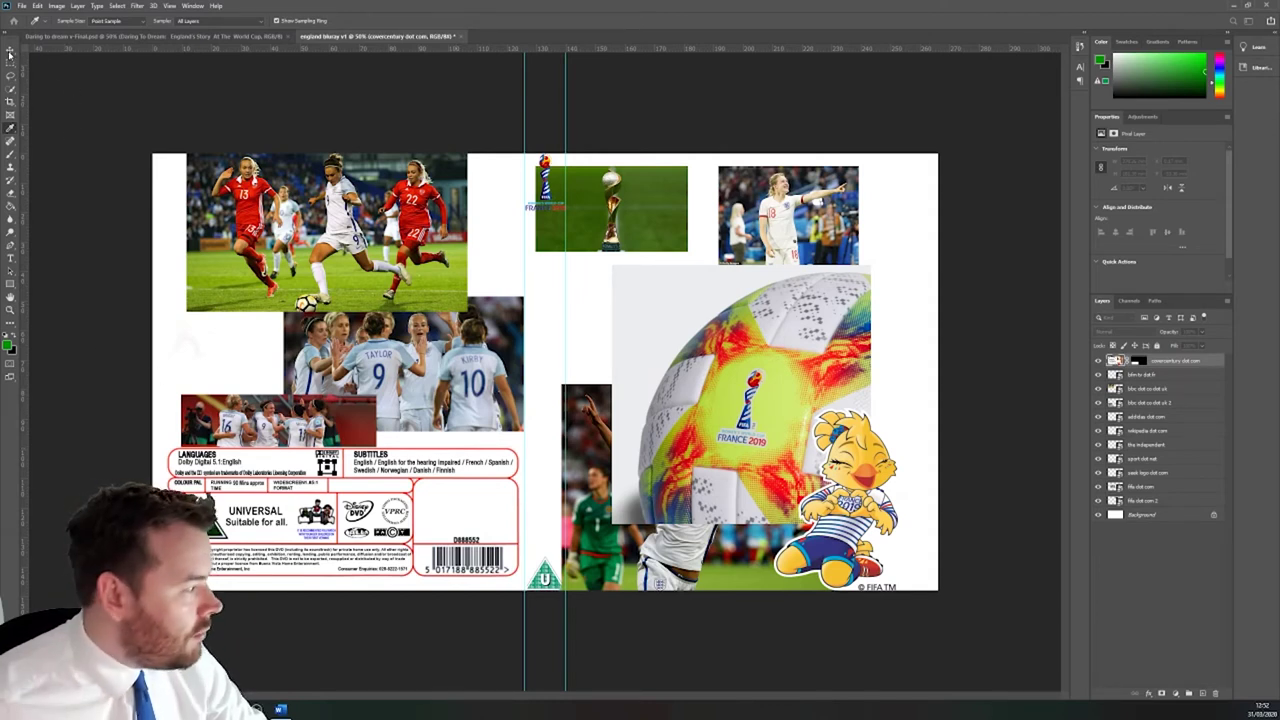
{"action": "left_click", "coordinate": [1101, 61]}
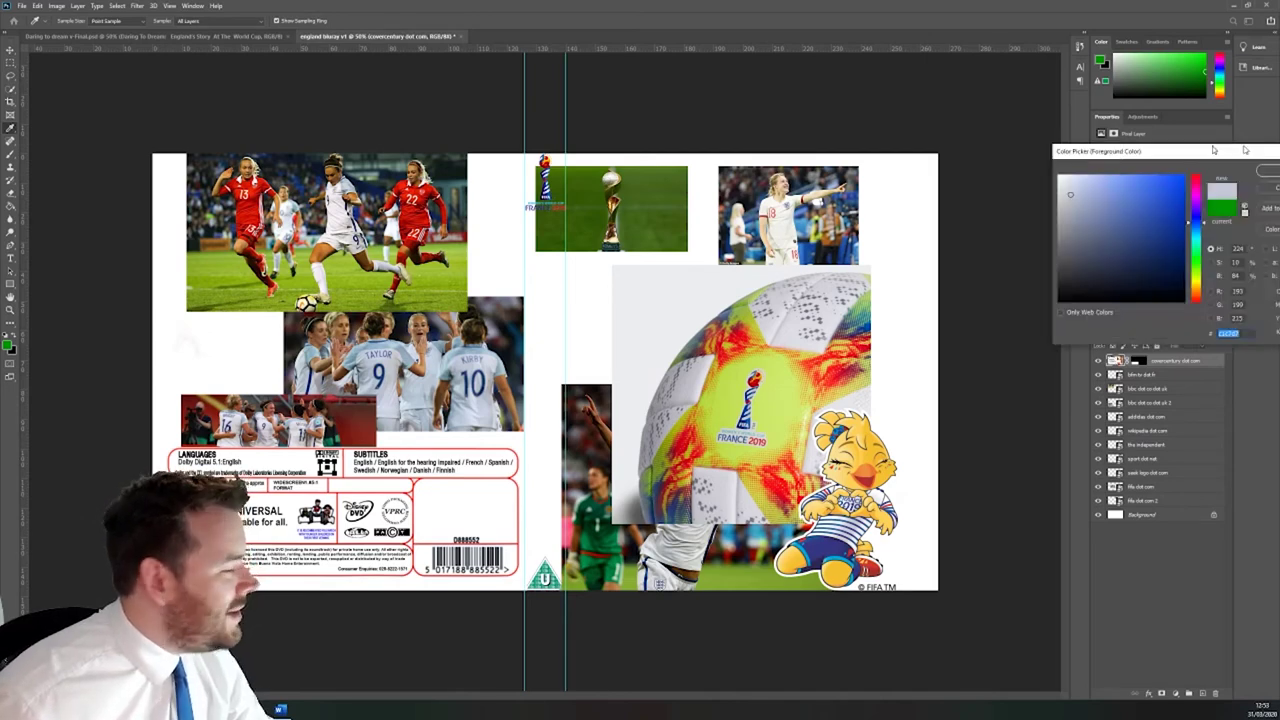
{"action": "left_click_drag", "start_coordinate": [1213, 150], "coordinate": [714, 151]}
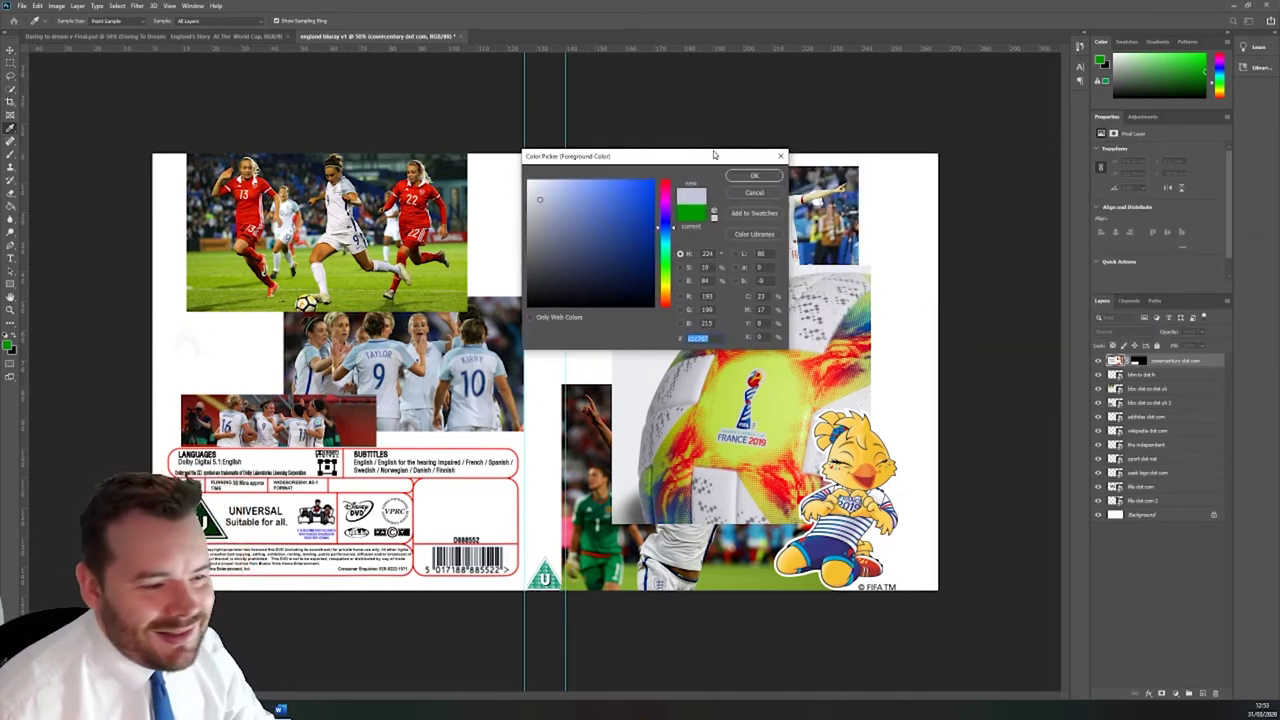
{"action": "left_click", "coordinate": [763, 190]}
Step: Sample the cover's white as the foreground colour and paint over the Disney DVD logo in the legal strip with a small brush
{"action": "key", "text": "b"}
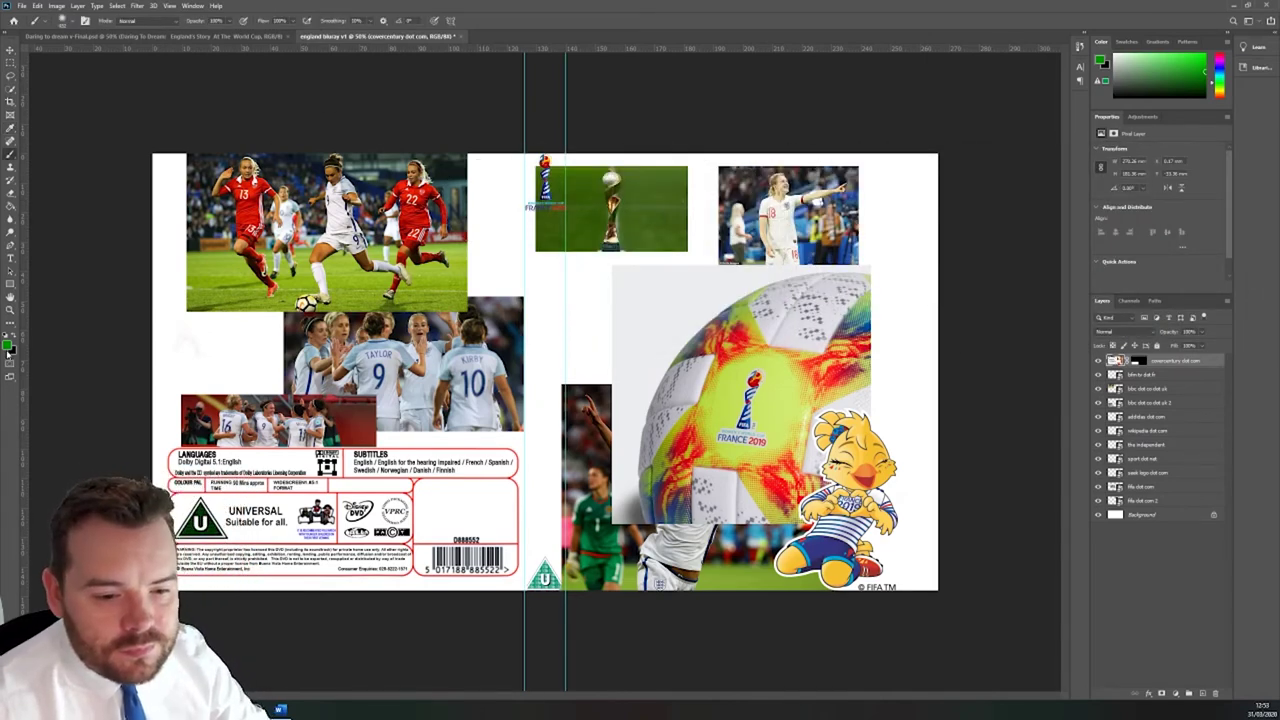
{"action": "left_click", "coordinate": [8, 346]}
{"action": "left_click", "coordinate": [478, 165]}
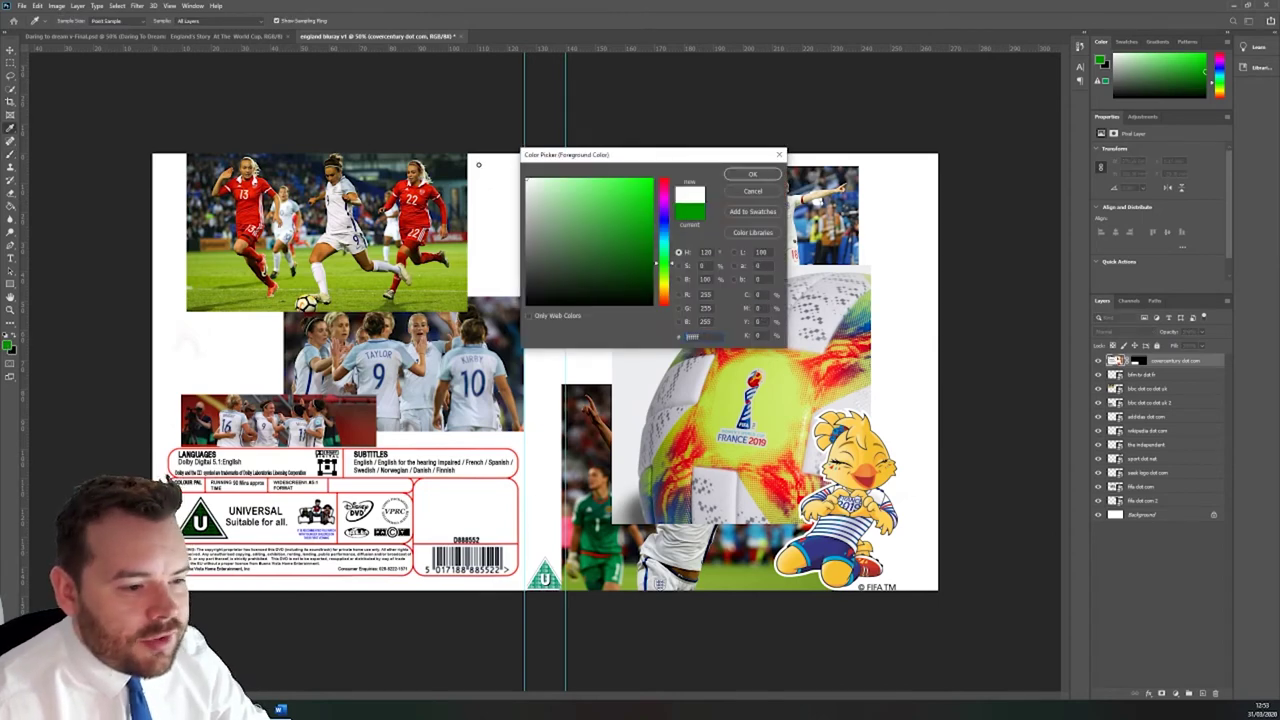
{"action": "left_click", "coordinate": [752, 174]}
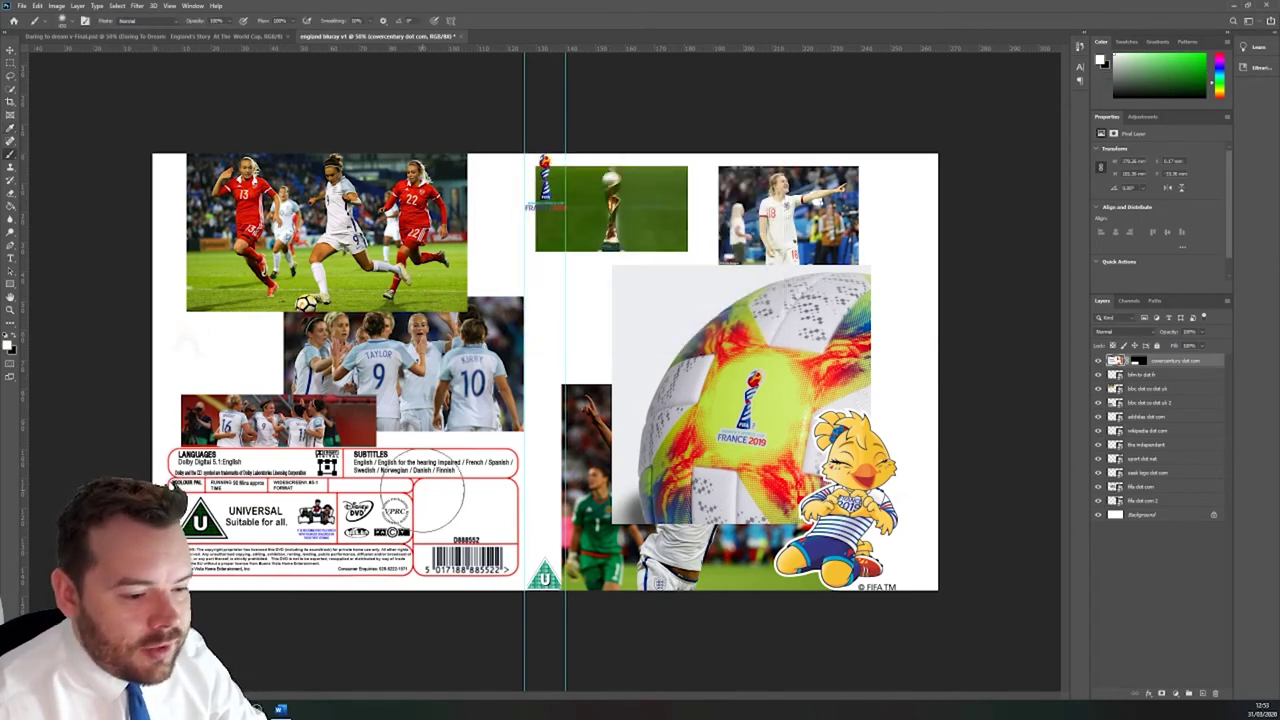
{"action": "left_click", "coordinate": [66, 22]}
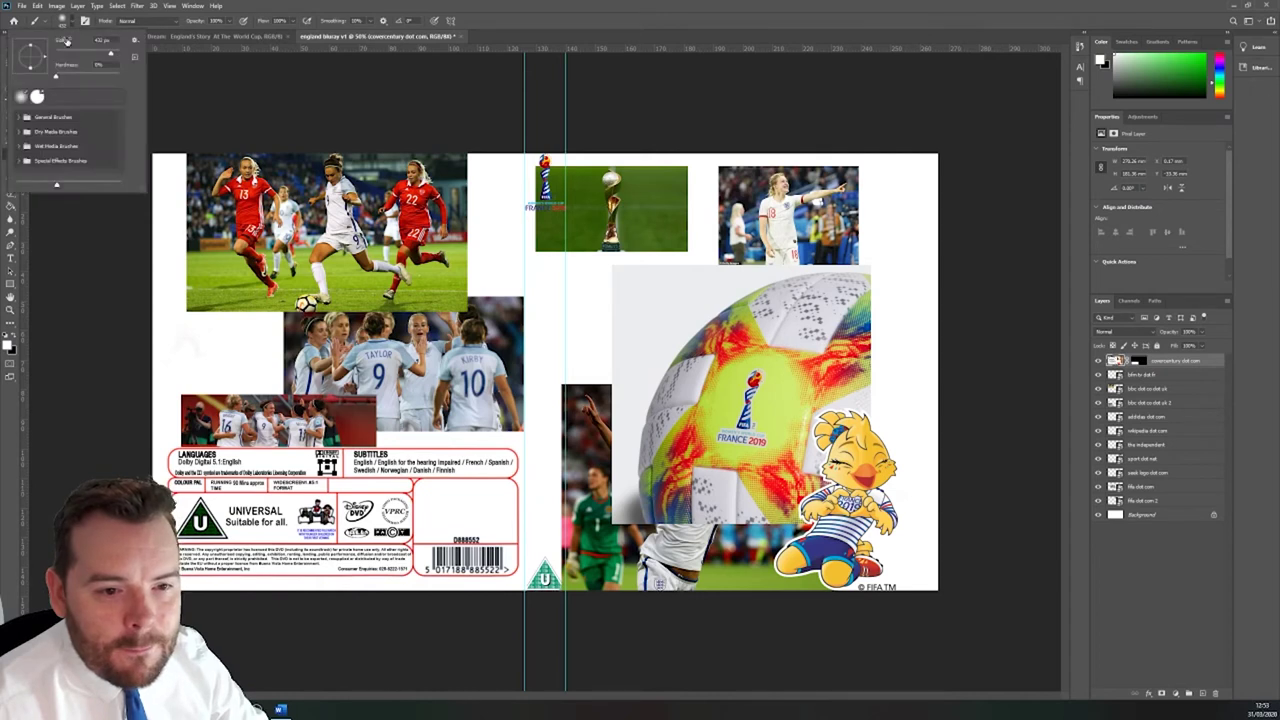
{"action": "key", "text": "Return"}
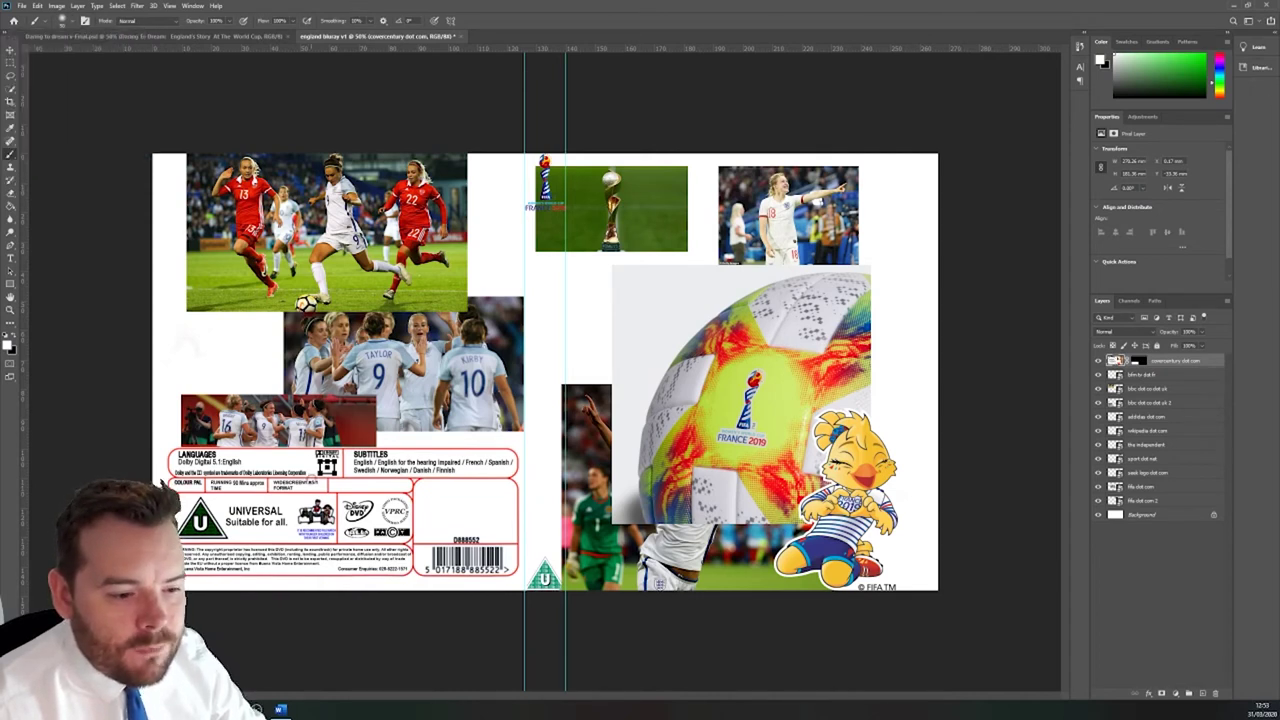
{"action": "mouse_move", "coordinate": [354, 503]}
{"action": "left_mouse_down"}
{"action": "mouse_move", "coordinate": [366, 512]}
{"action": "mouse_move", "coordinate": [349, 517]}
{"action": "mouse_move", "coordinate": [369, 504]}
{"action": "left_mouse_up"}
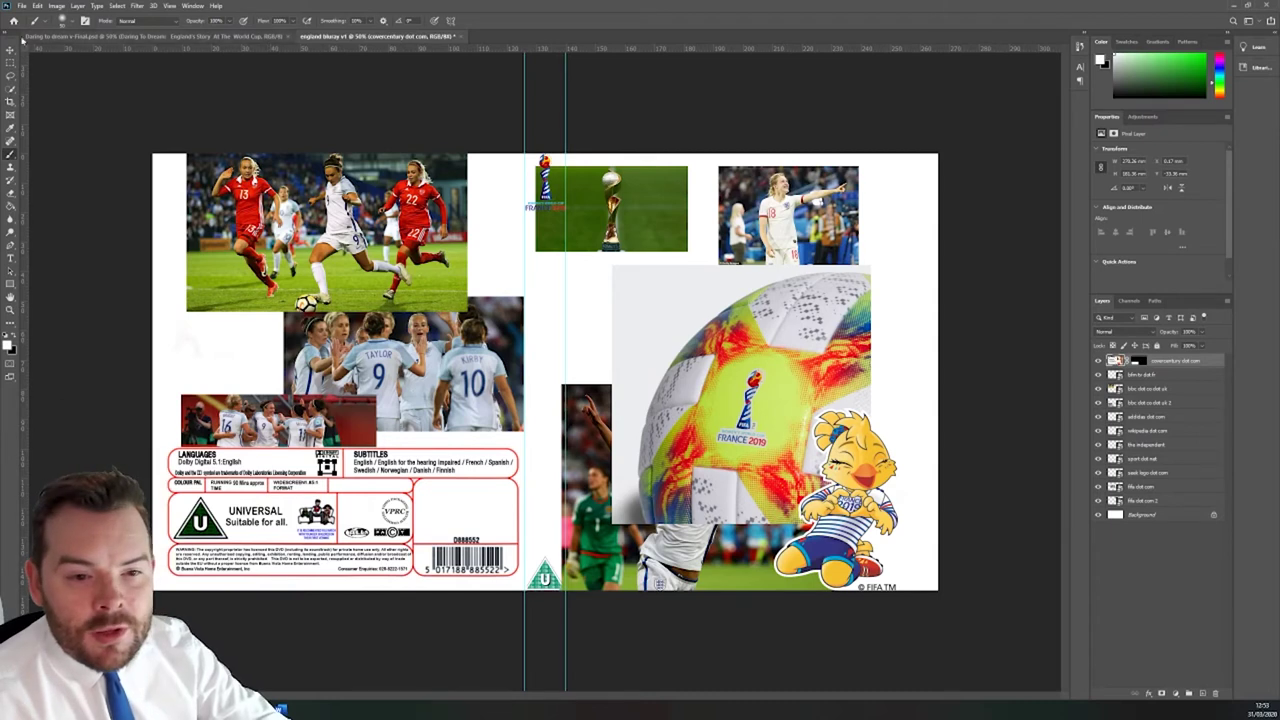
Step: Move the football photo from the front cover to the upper outer corner of the back cover, partly beyond the cover's edge
{"action": "key", "text": "v"}
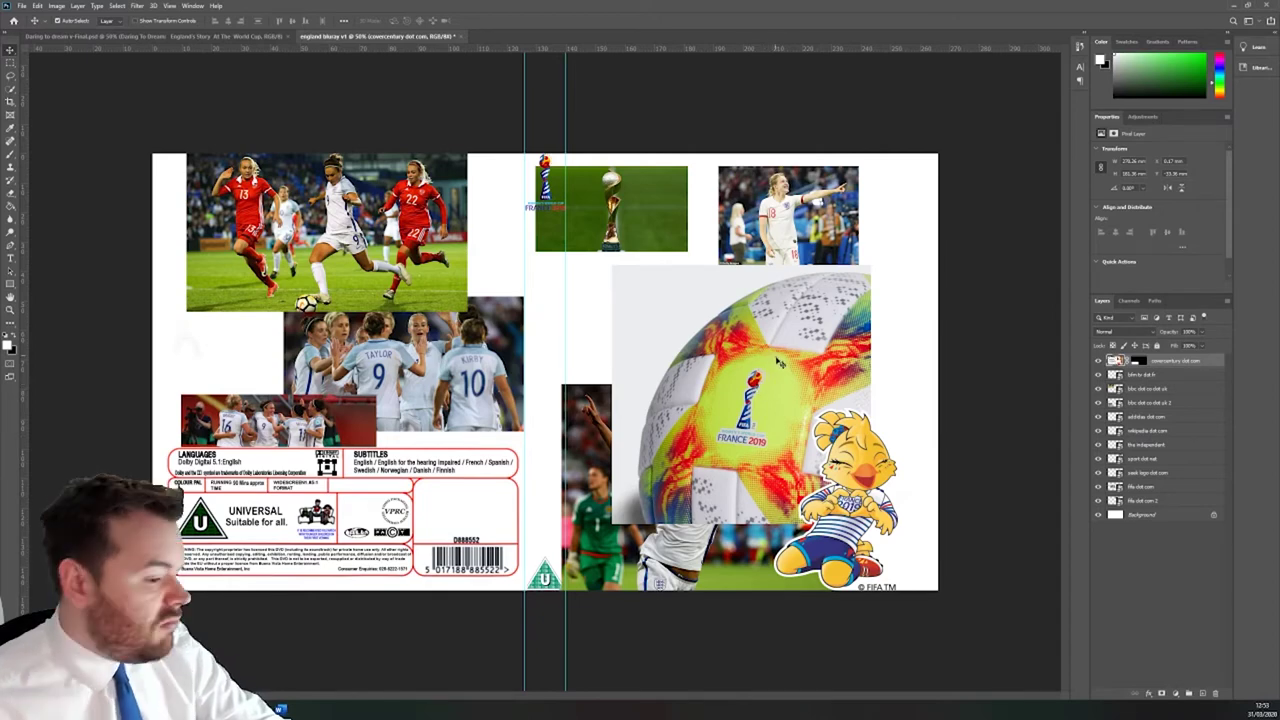
{"action": "left_click_drag", "start_coordinate": [782, 371], "coordinate": [315, 244]}
{"action": "left_click_drag", "start_coordinate": [300, 192], "coordinate": [225, 160]}
Step: Reposition the independent layer's celebrating player photo and enlarge it with Free Transform to reach from mid-spine to the front cover's outer edge
{"action": "left_click", "coordinate": [760, 478]}
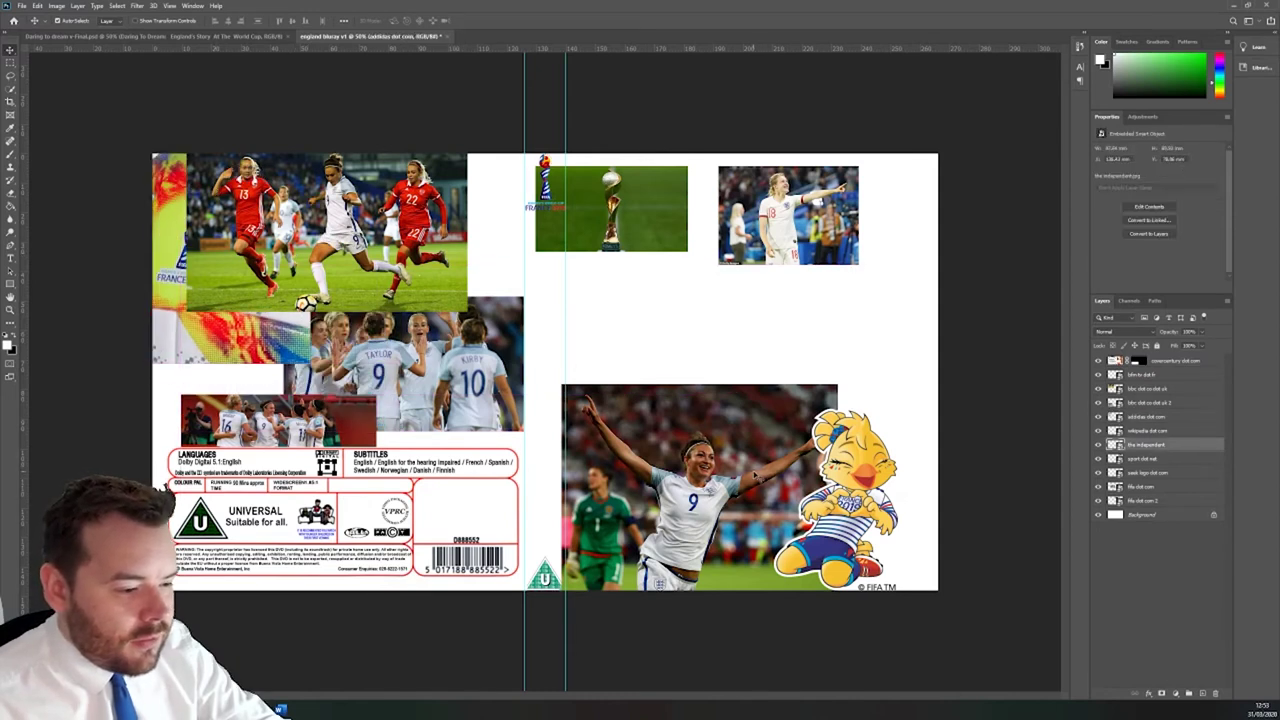
{"action": "mouse_move", "coordinate": [722, 462]}
{"action": "left_mouse_down"}
{"action": "mouse_move", "coordinate": [748, 415]}
{"action": "mouse_move", "coordinate": [694, 372]}
{"action": "mouse_move", "coordinate": [731, 455]}
{"action": "mouse_move", "coordinate": [712, 472]}
{"action": "left_mouse_up"}
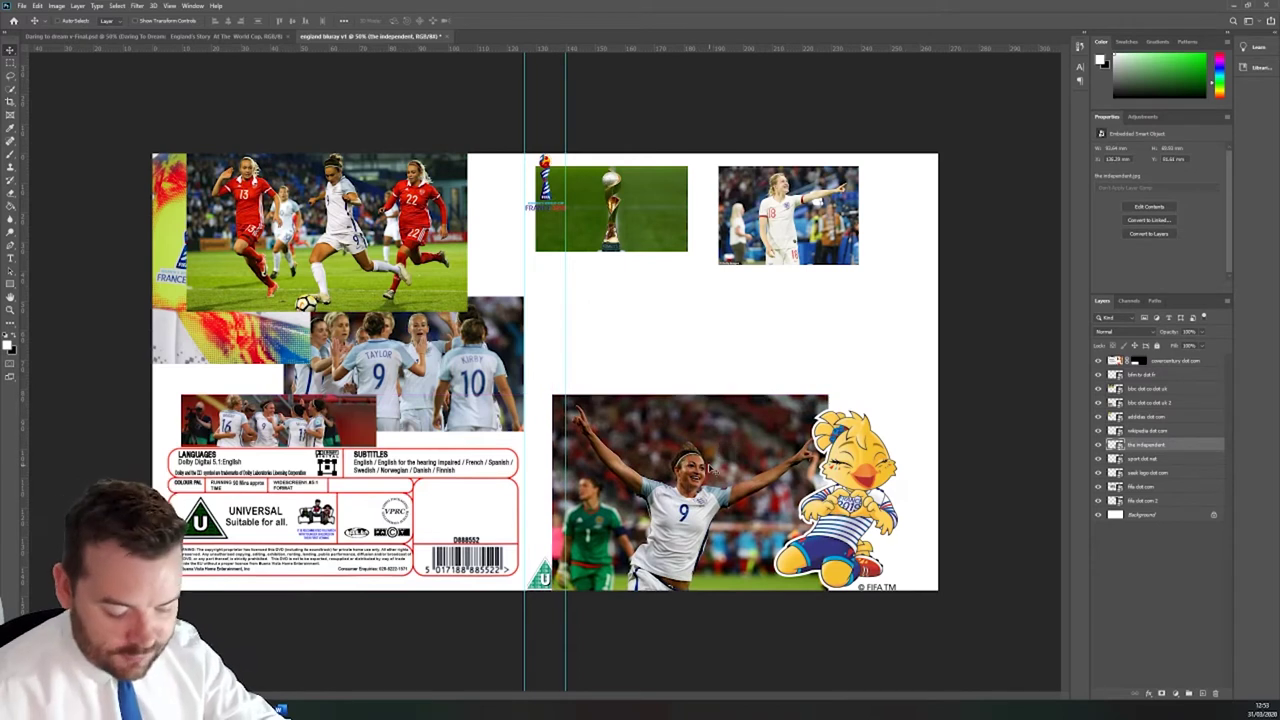
{"action": "key", "text": "ctrl+t"}
{"action": "left_click_drag", "start_coordinate": [832, 394], "coordinate": [936, 314]}
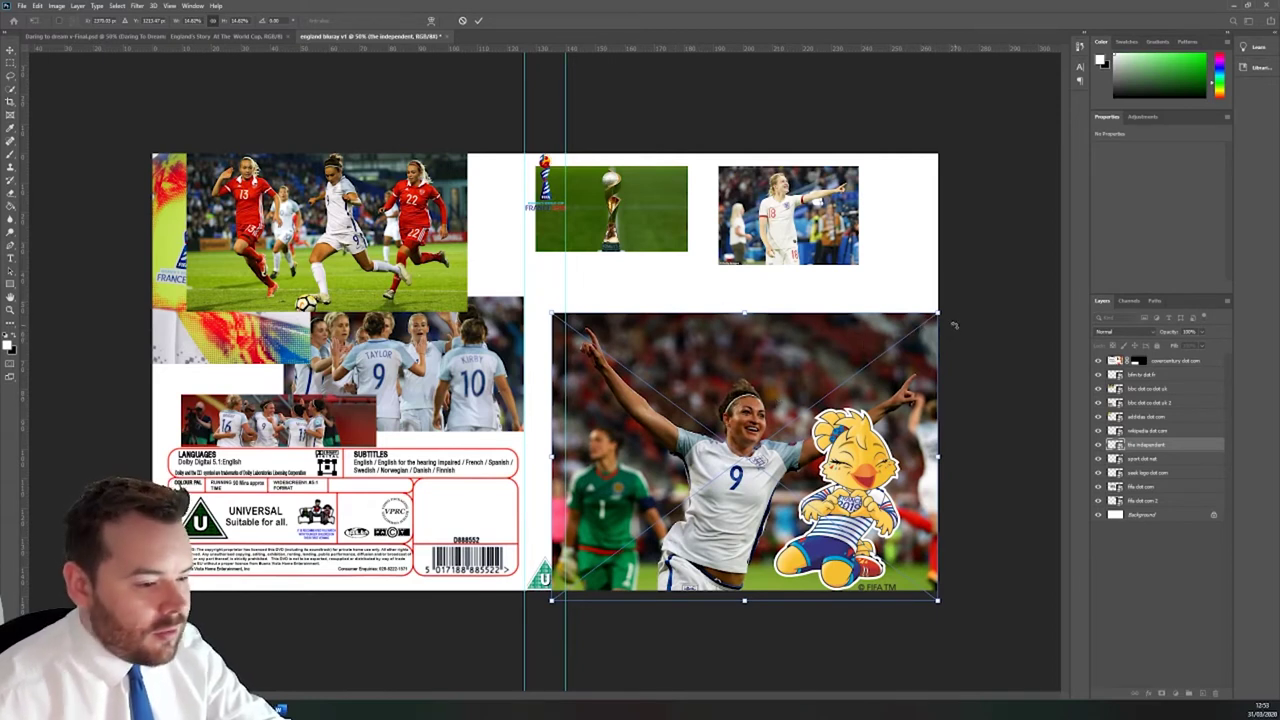
{"action": "left_click_drag", "start_coordinate": [937, 314], "coordinate": [951, 301]}
{"action": "left_click_drag", "start_coordinate": [553, 303], "coordinate": [544, 296]}
{"action": "left_click", "coordinate": [478, 20]}
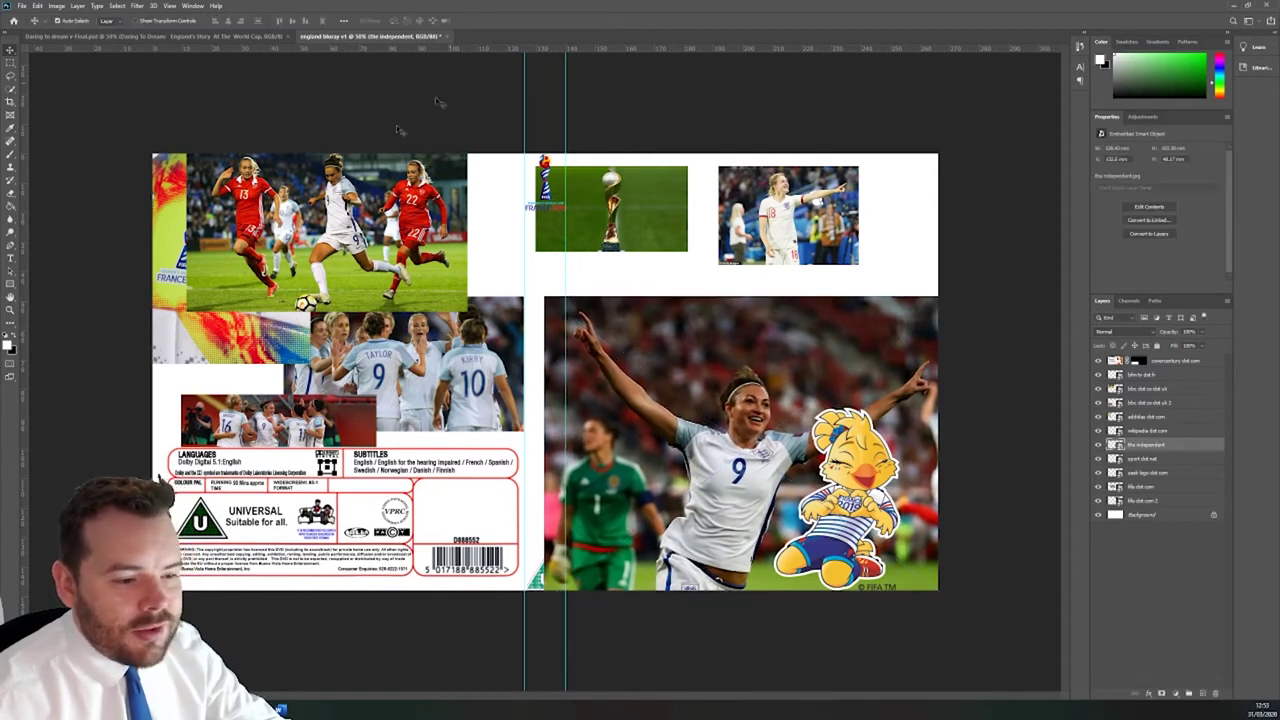
Step: Draw a full-height rectangular selection over the spine and try to delete the part of the independent photo inside it
{"action": "left_click", "coordinate": [7, 64]}
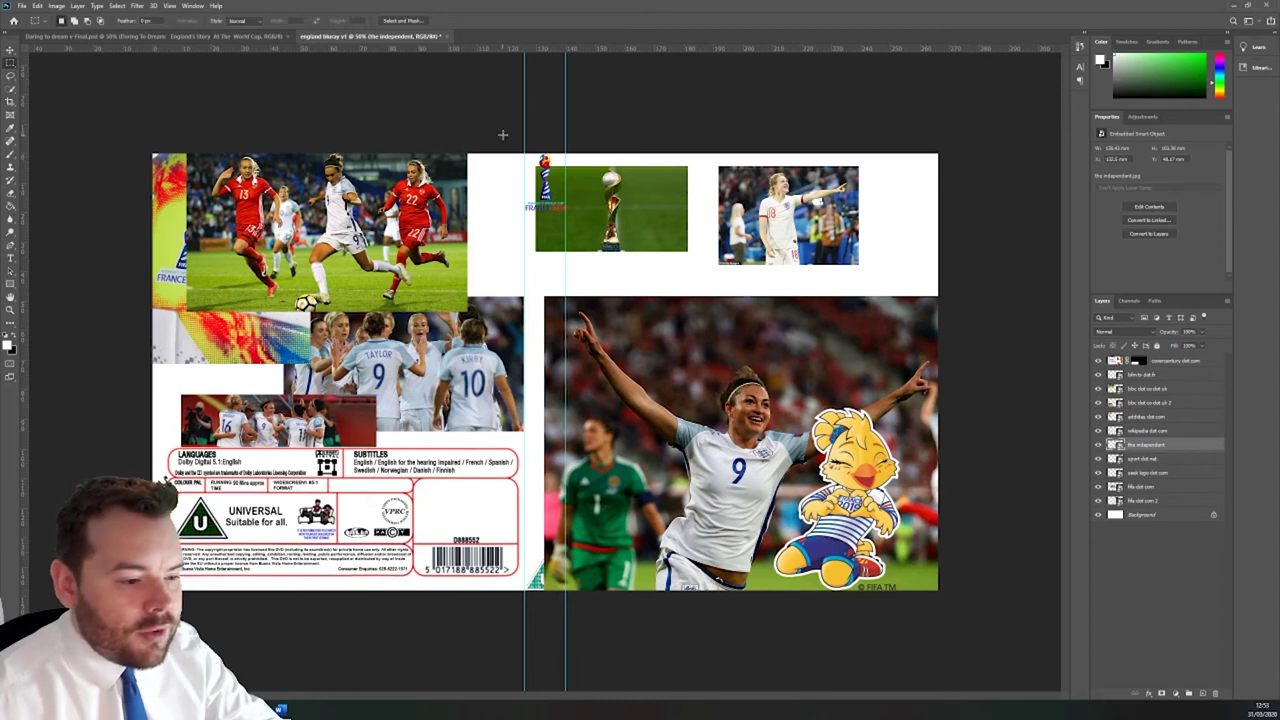
{"action": "left_click_drag", "start_coordinate": [503, 134], "coordinate": [563, 668]}
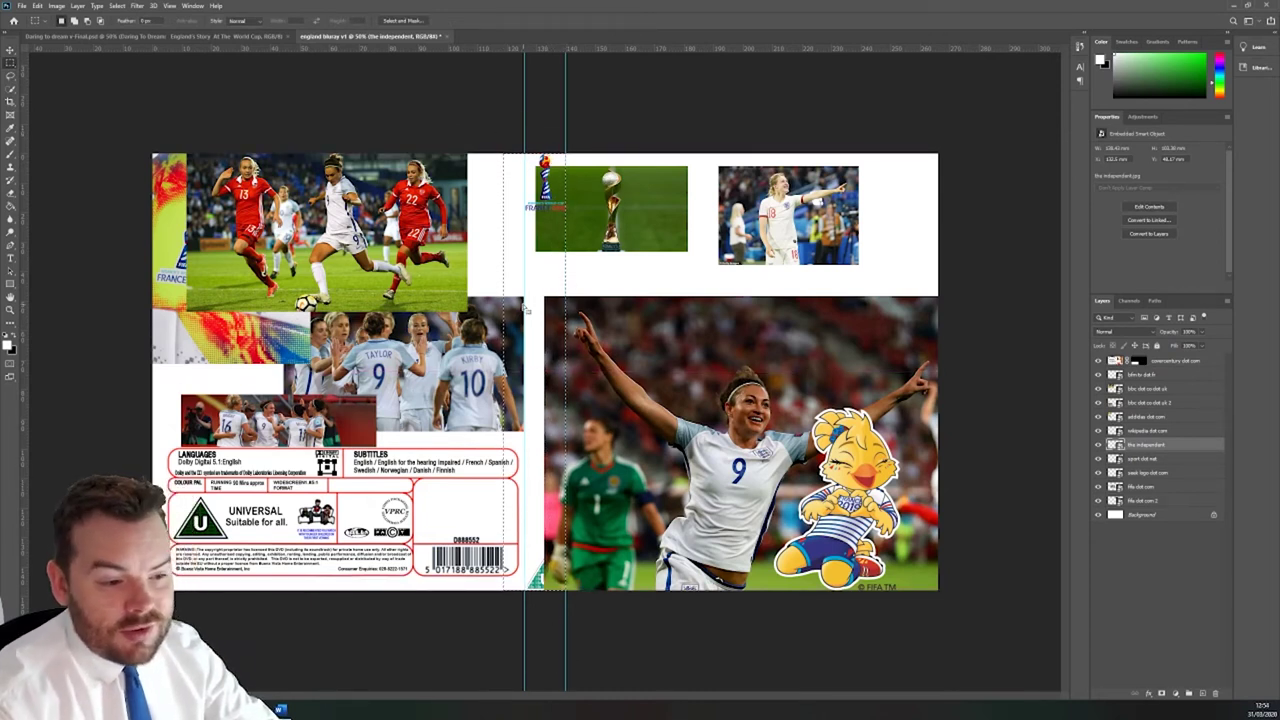
{"action": "left_click", "coordinate": [1162, 693]}
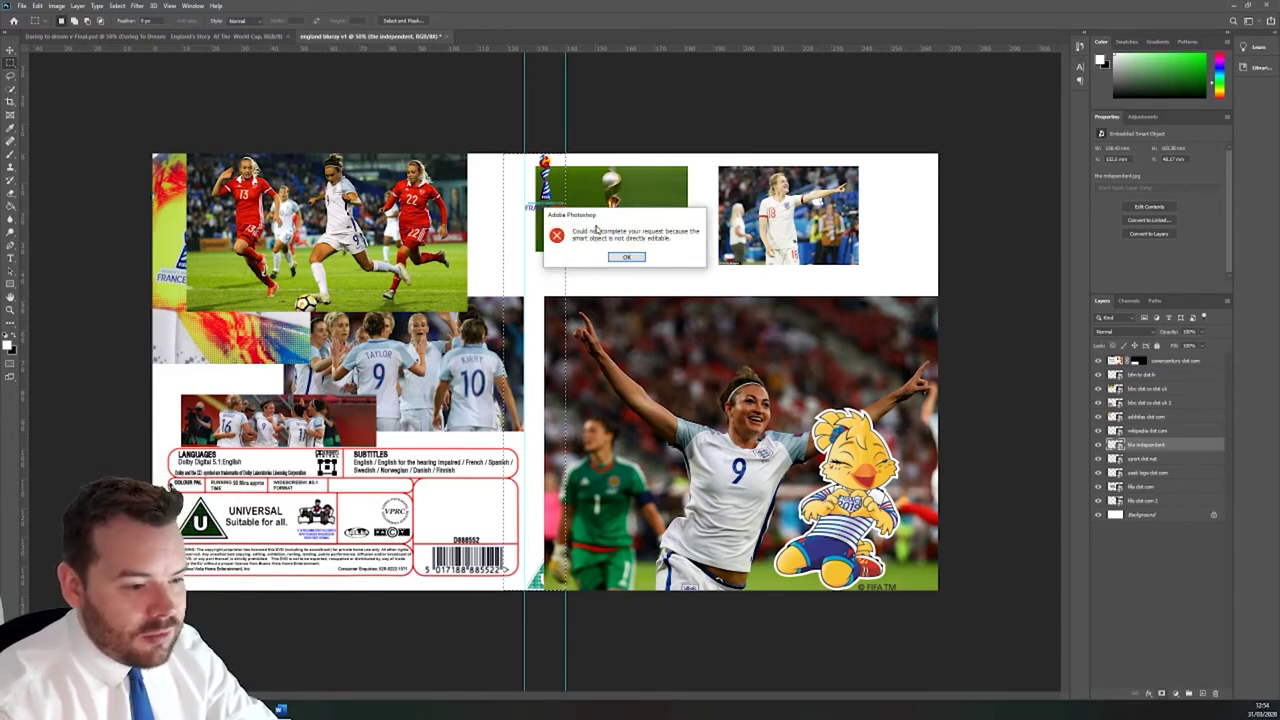
{"action": "left_click", "coordinate": [627, 259]}
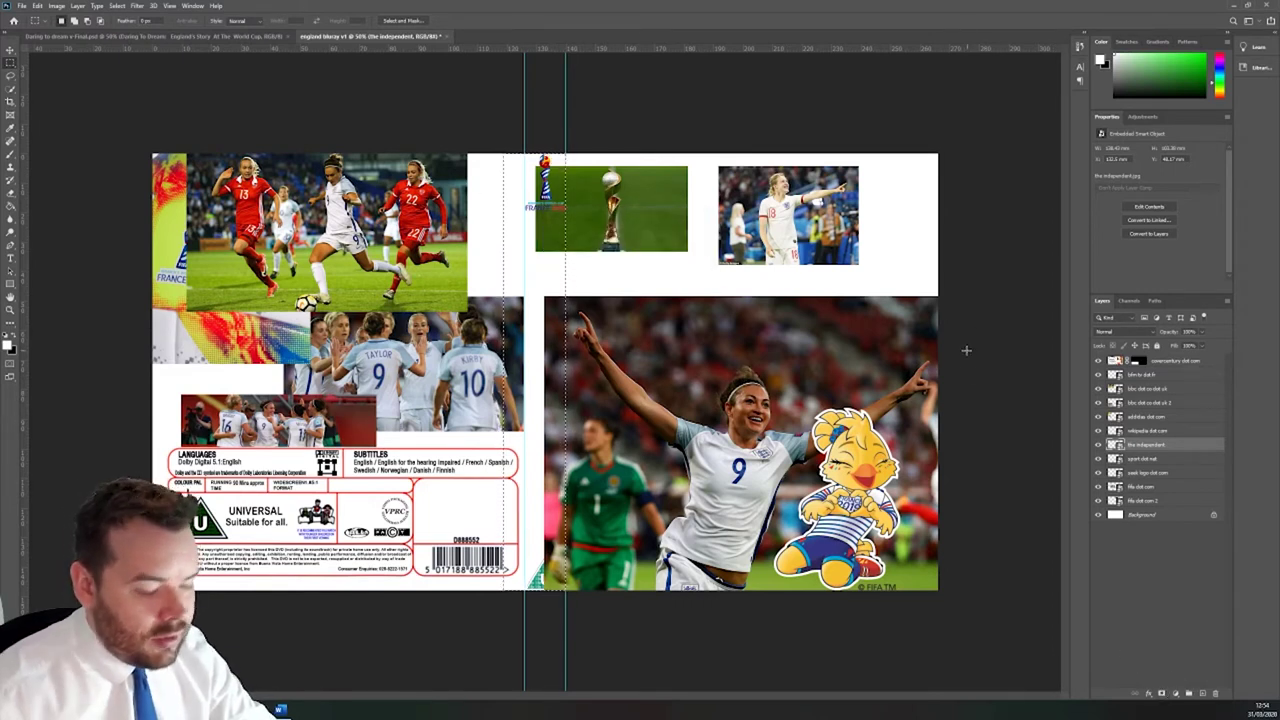
Step: Rasterize the independent, wikipedia dot com and bbc dot co dot uk 2 layers
{"action": "right_click", "coordinate": [1158, 449]}
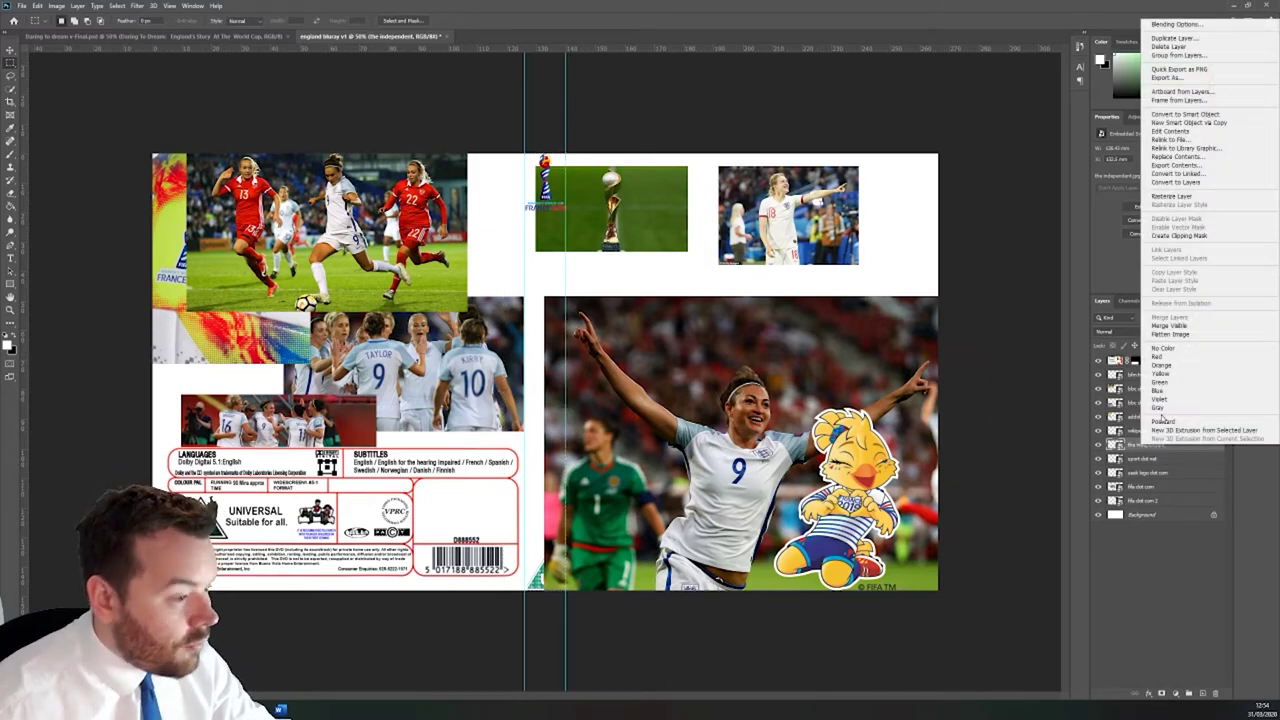
{"action": "left_click", "coordinate": [1191, 197]}
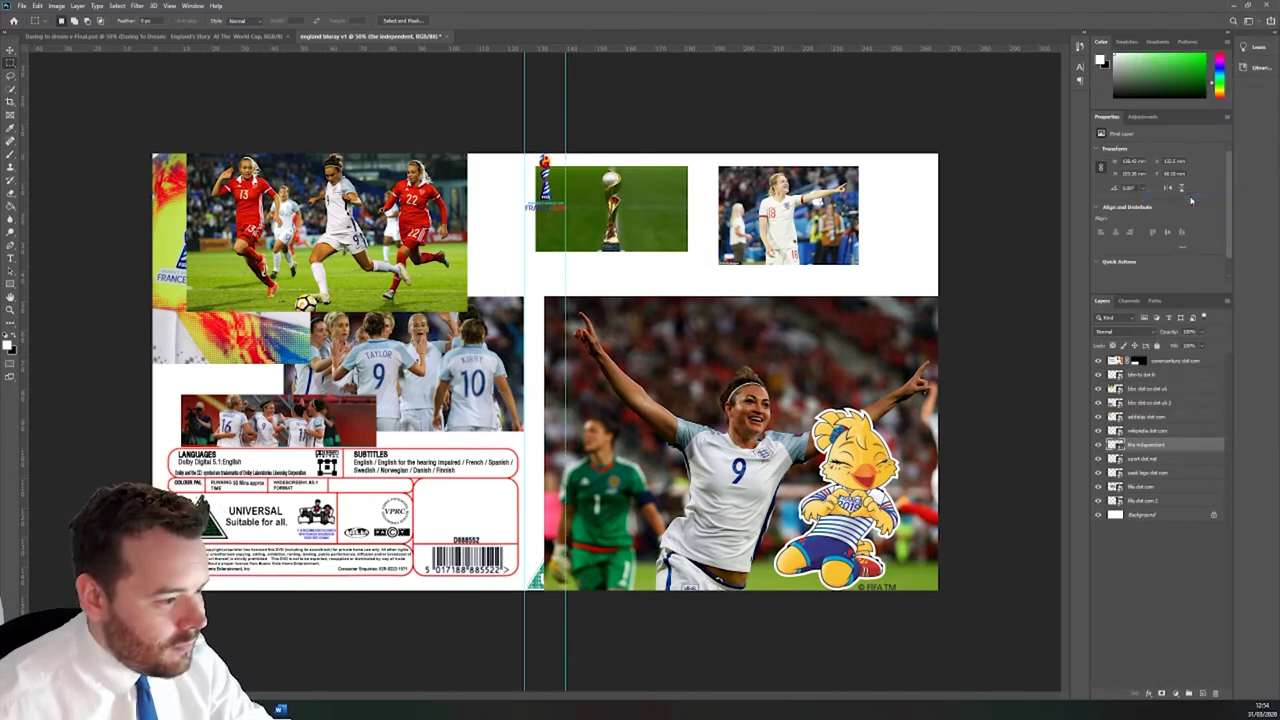
{"action": "right_click", "coordinate": [1148, 430]}
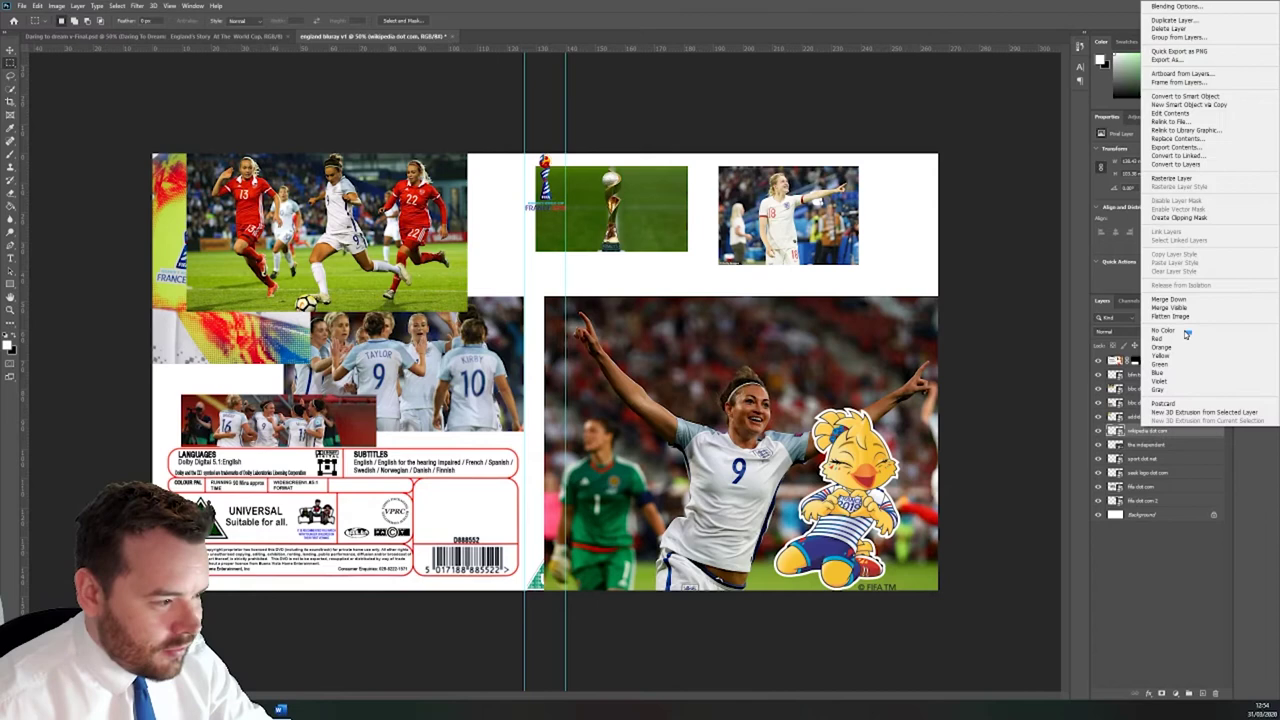
{"action": "left_click", "coordinate": [1183, 182]}
{"action": "right_click", "coordinate": [1141, 403]}
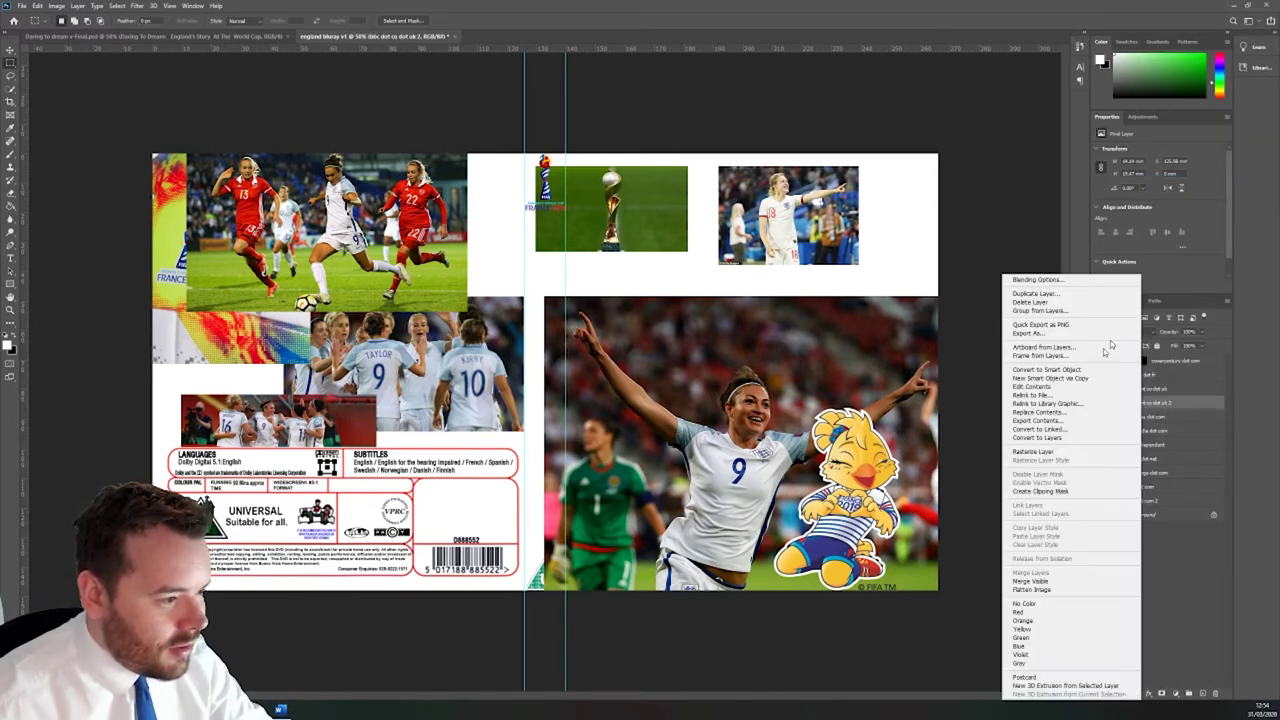
{"action": "left_click", "coordinate": [1070, 455]}
Step: Rasterize the bfm tv dot fr, bbc dot co dot uk, adidas dot com and sport dot net layers
{"action": "right_click", "coordinate": [1131, 386]}
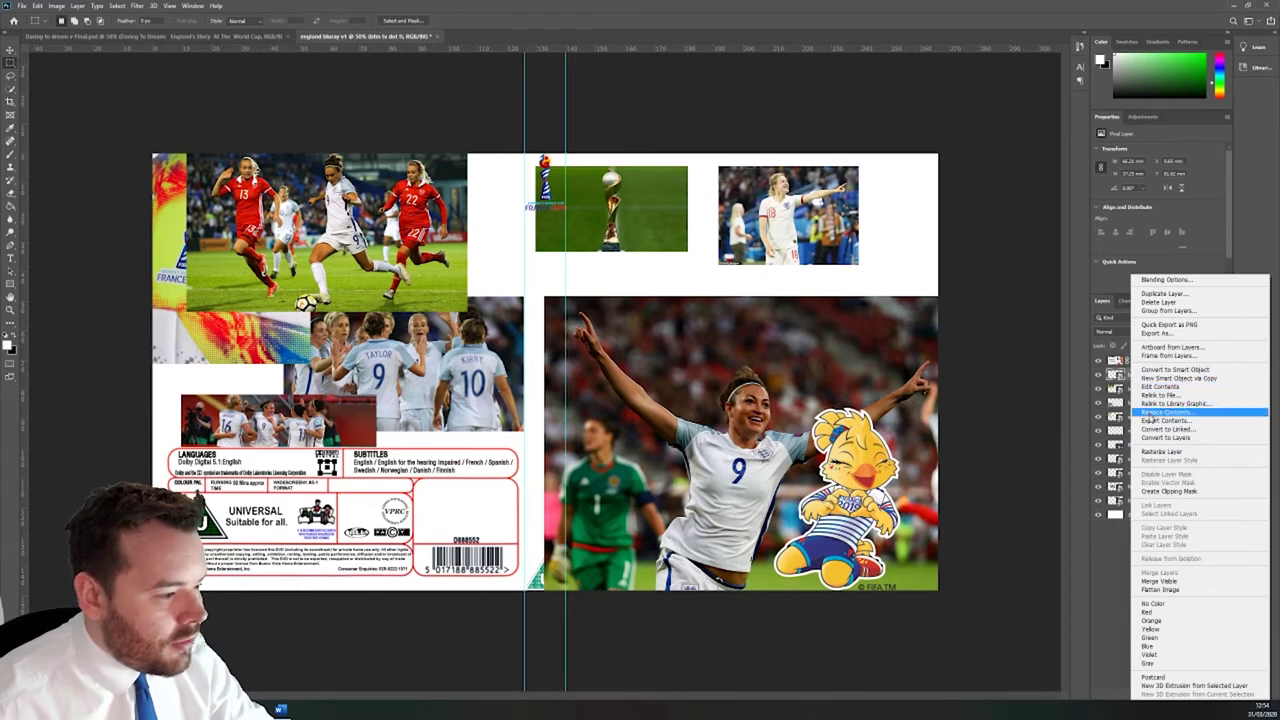
{"action": "left_click", "coordinate": [1161, 451]}
{"action": "right_click", "coordinate": [1138, 391]}
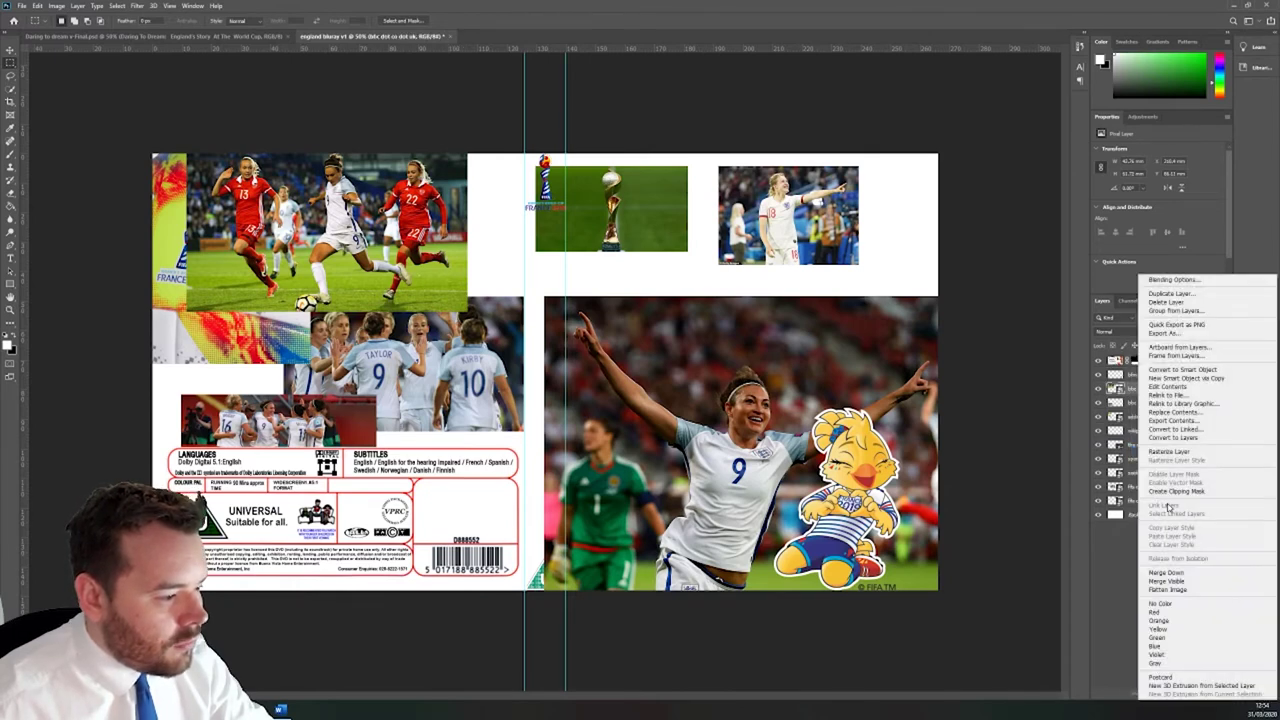
{"action": "left_click", "coordinate": [1165, 450]}
{"action": "right_click", "coordinate": [1138, 418]}
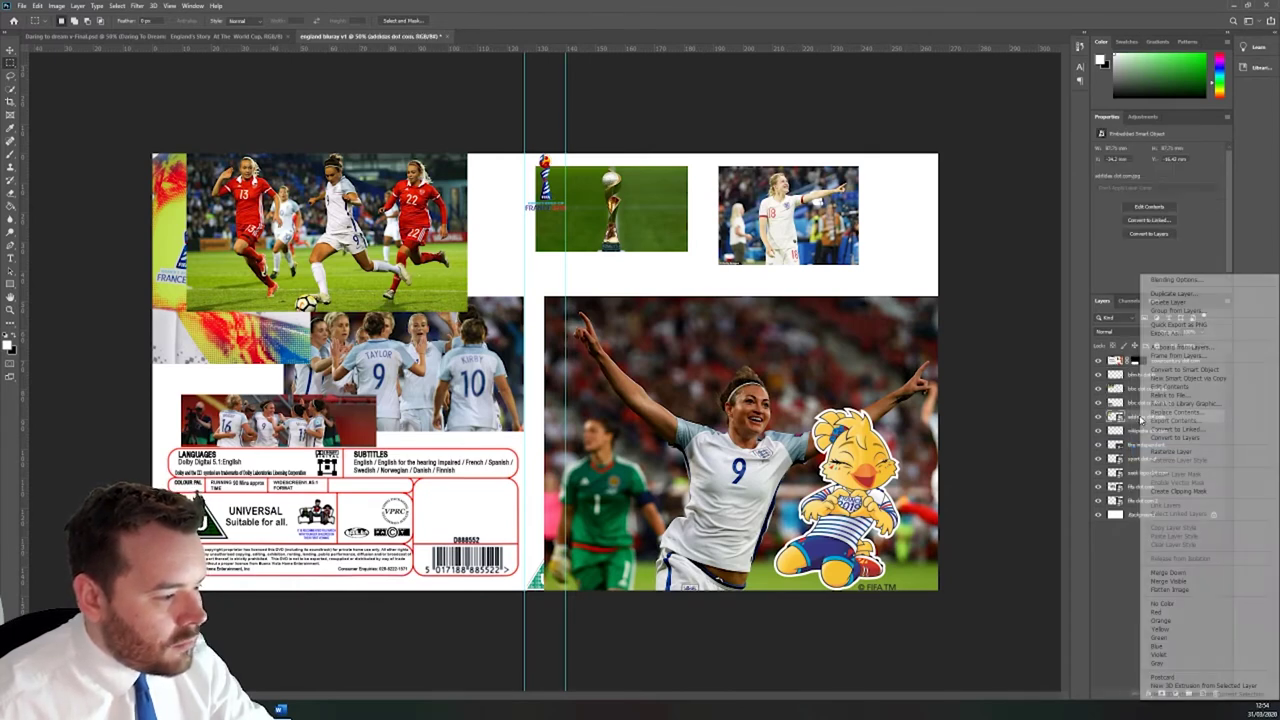
{"action": "left_click", "coordinate": [1170, 453]}
{"action": "right_click", "coordinate": [1141, 458]}
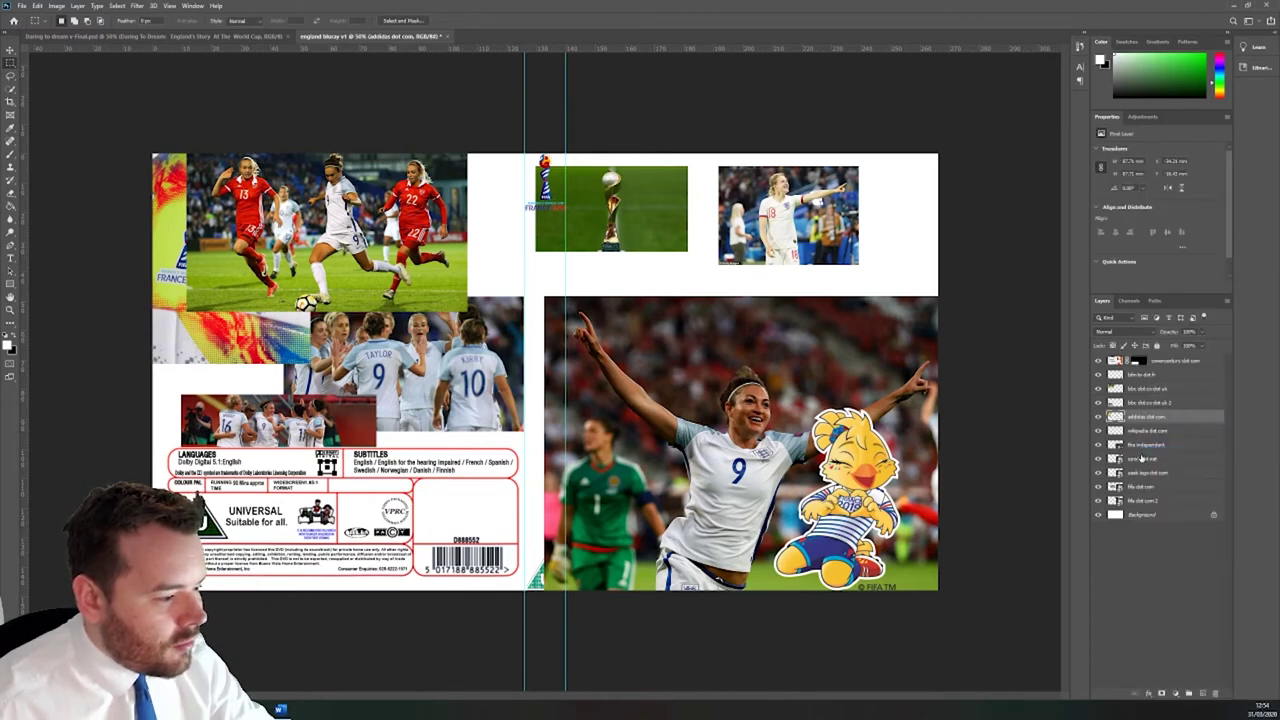
{"action": "left_click", "coordinate": [1168, 207]}
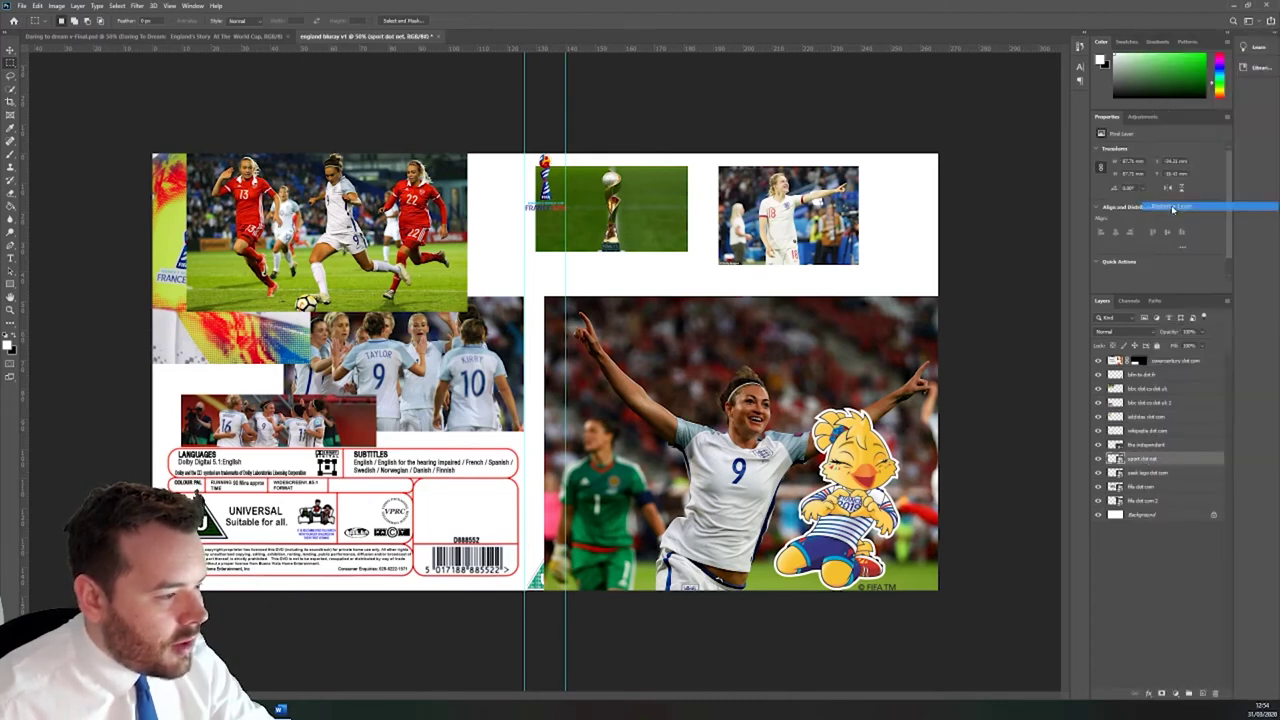
Step: Rasterize the seek logo dot com, fifa dot com and fifa dot com 2 layers
{"action": "right_click", "coordinate": [1144, 474]}
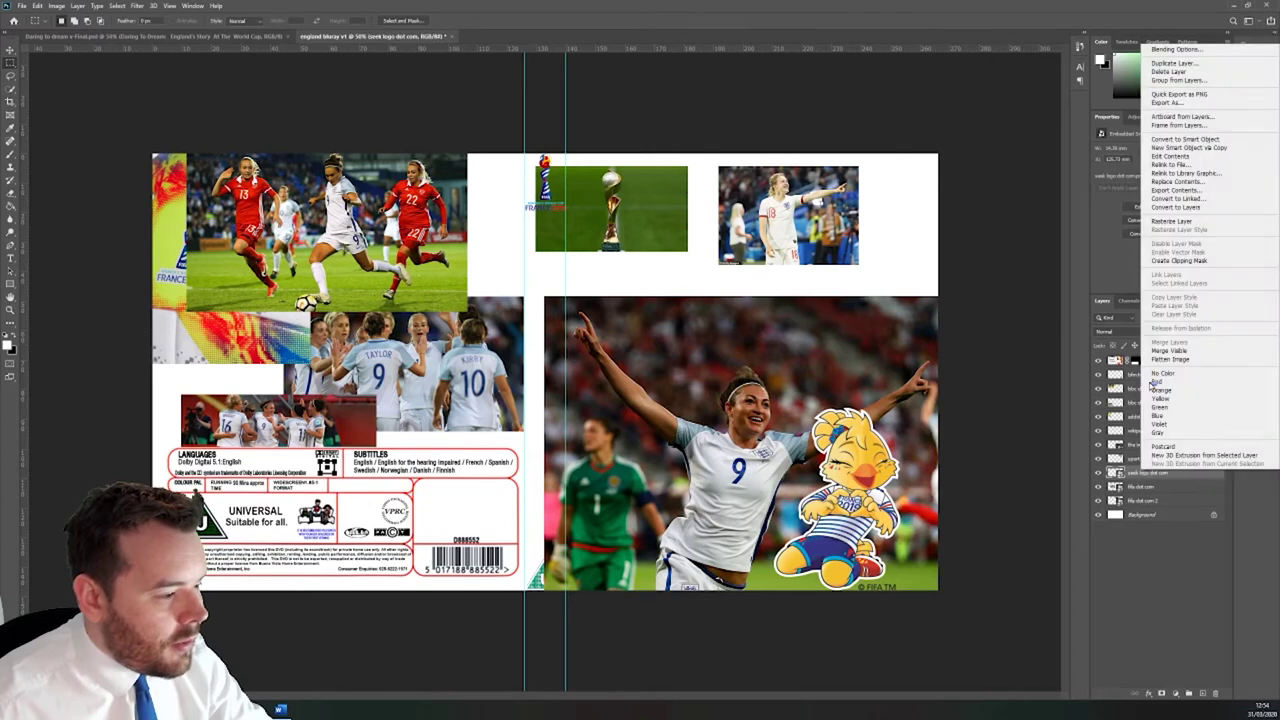
{"action": "left_click", "coordinate": [1172, 221]}
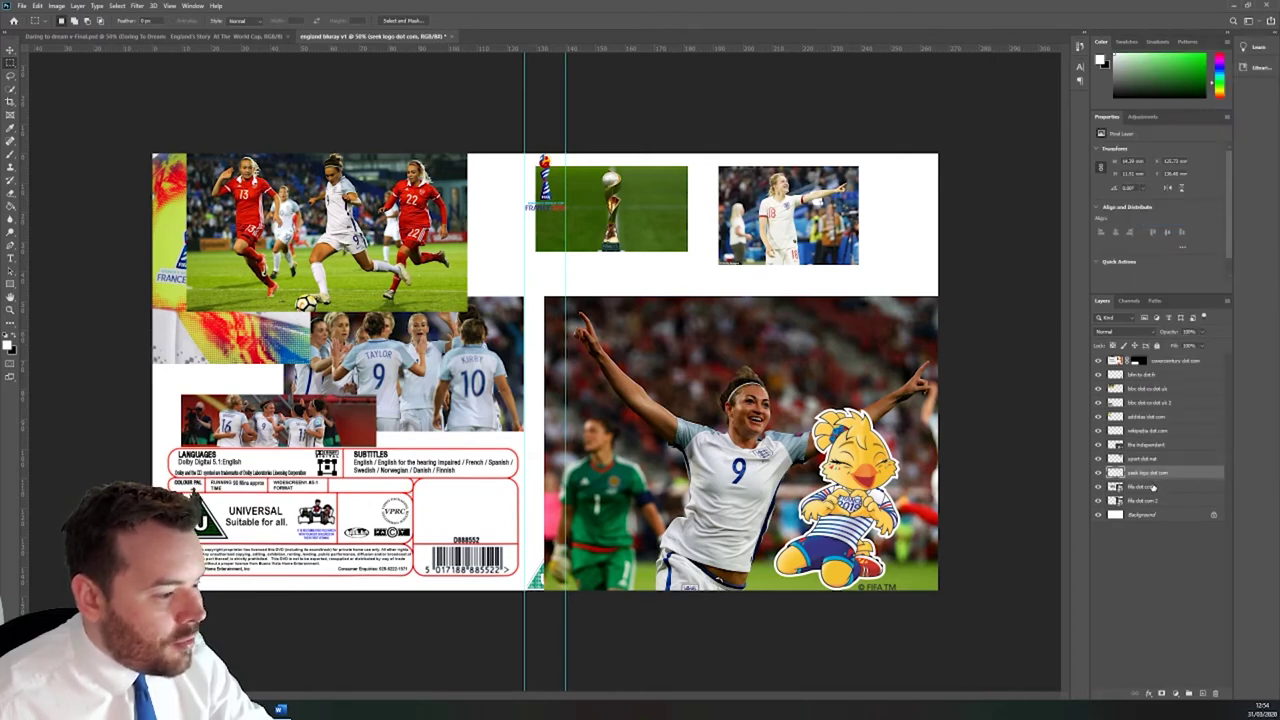
{"action": "left_click", "coordinate": [1153, 487]}
{"action": "right_click", "coordinate": [1153, 487]}
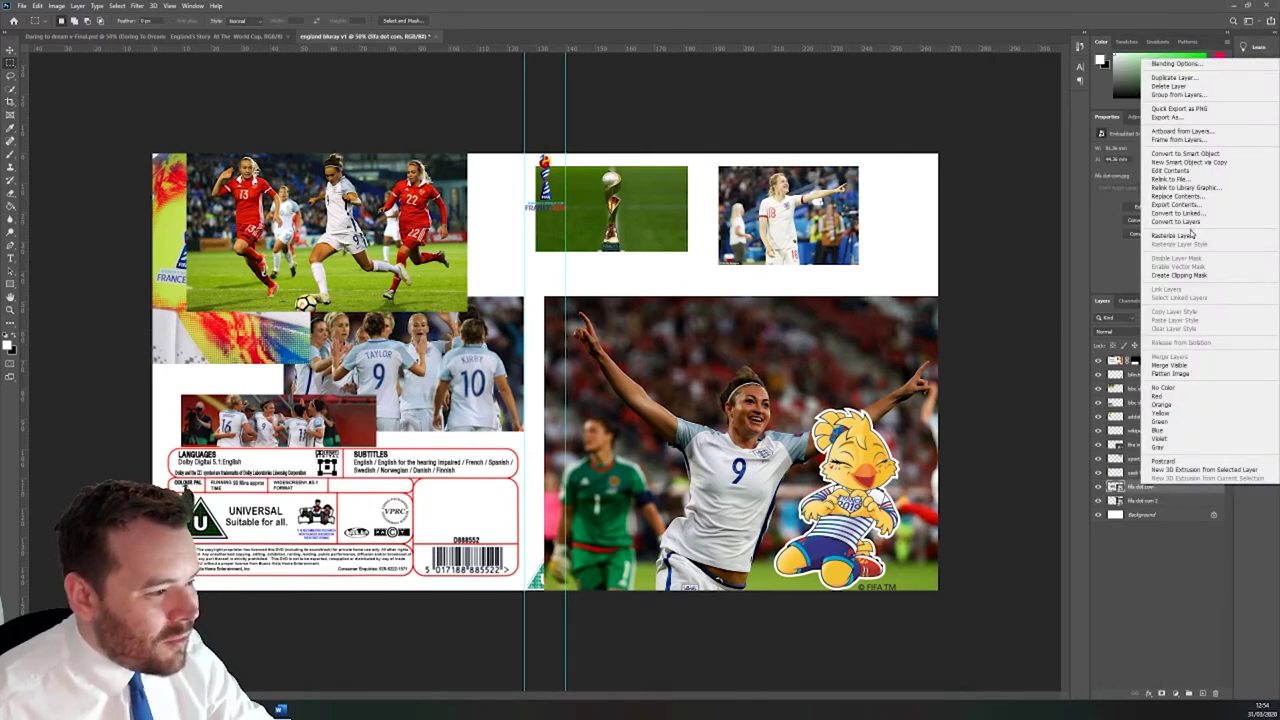
{"action": "left_click", "coordinate": [1191, 233]}
{"action": "left_click", "coordinate": [1146, 501]}
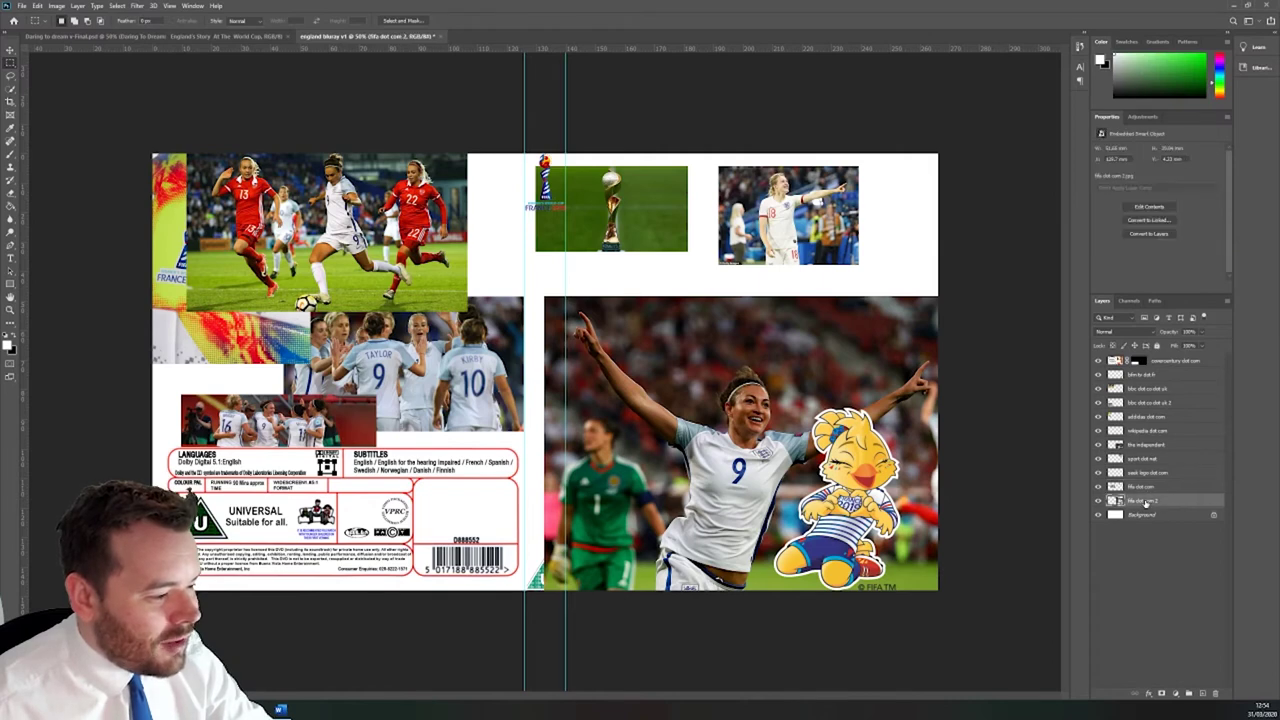
{"action": "right_click", "coordinate": [1146, 501]}
{"action": "left_click", "coordinate": [1183, 253]}
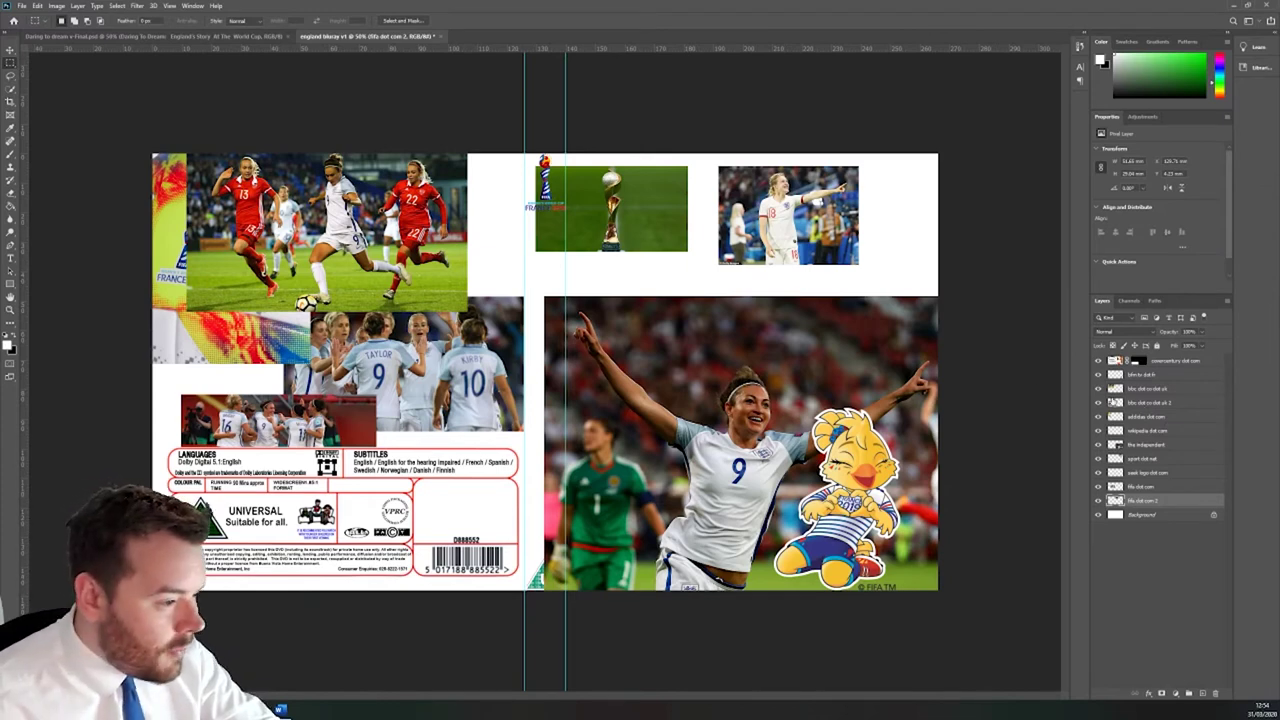
Step: Delete the part of the independent layer's celebrating player photo that overlaps the spine, using a full-height rectangular selection, and deselect
{"action": "left_click", "coordinate": [1098, 445]}
{"action": "left_click", "coordinate": [1098, 445]}
{"action": "left_click", "coordinate": [1131, 445]}
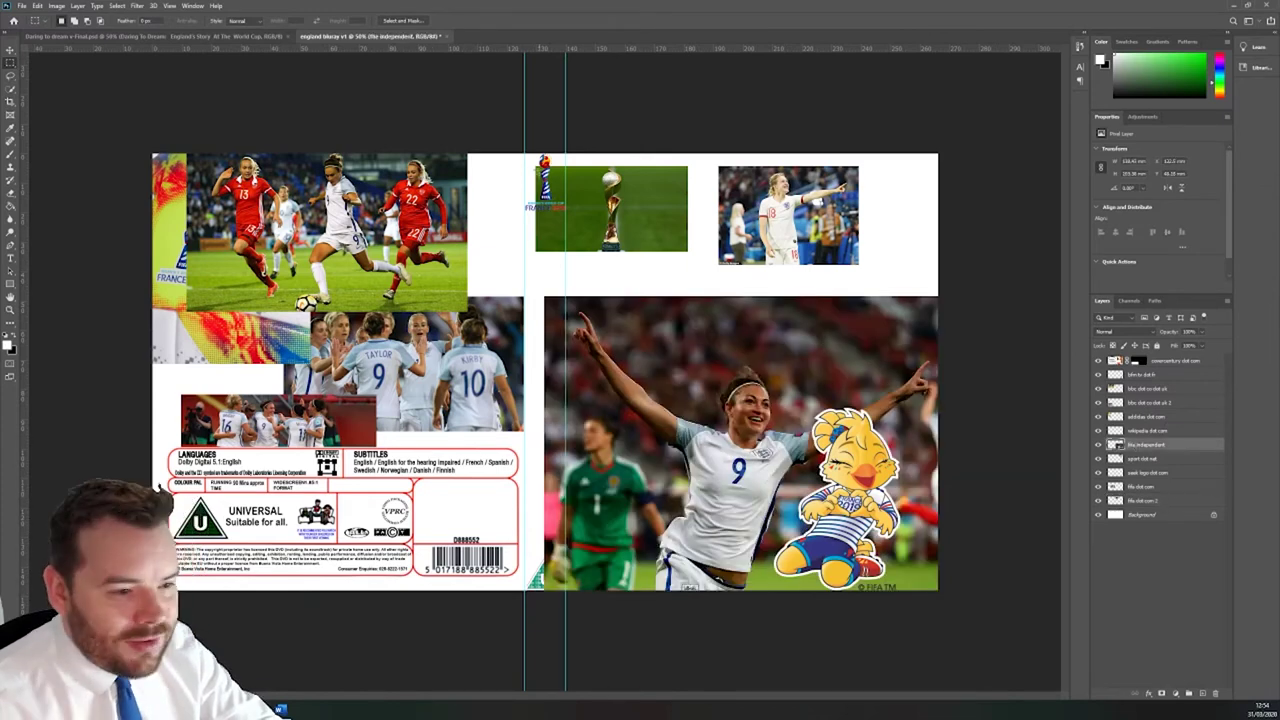
{"action": "left_click_drag", "start_coordinate": [465, 123], "coordinate": [568, 605]}
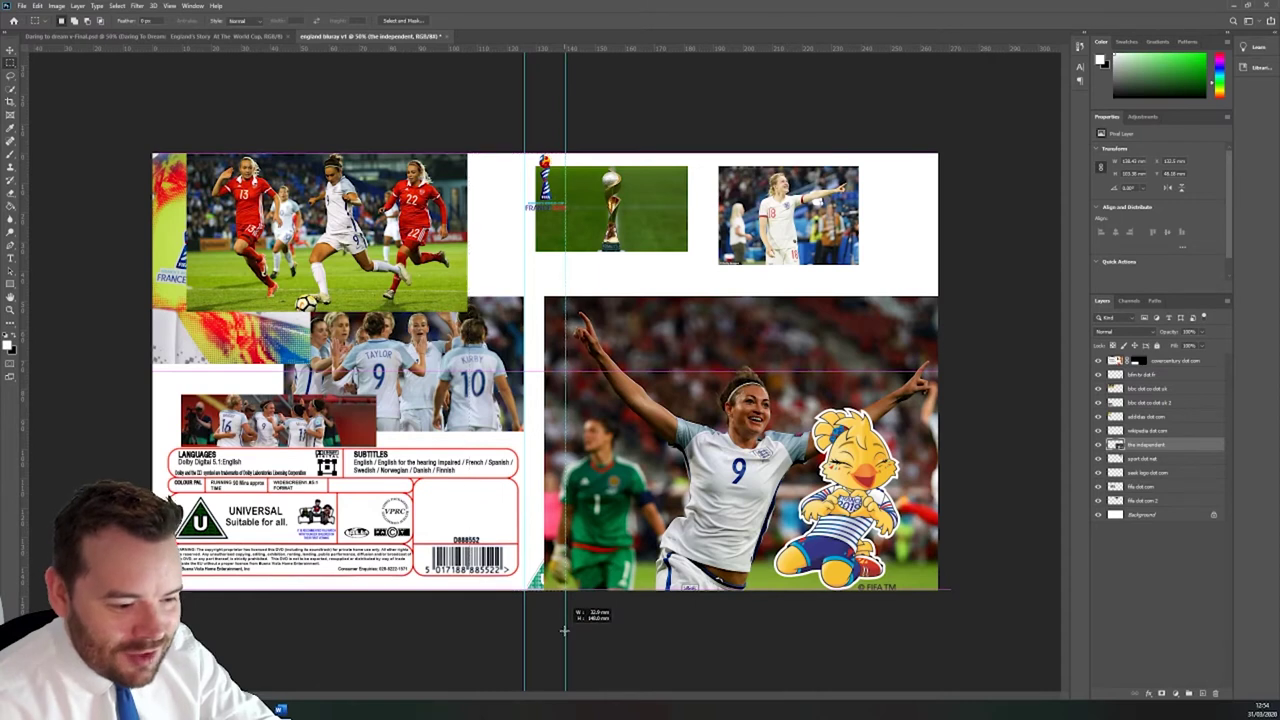
{"action": "key", "text": "Delete"}
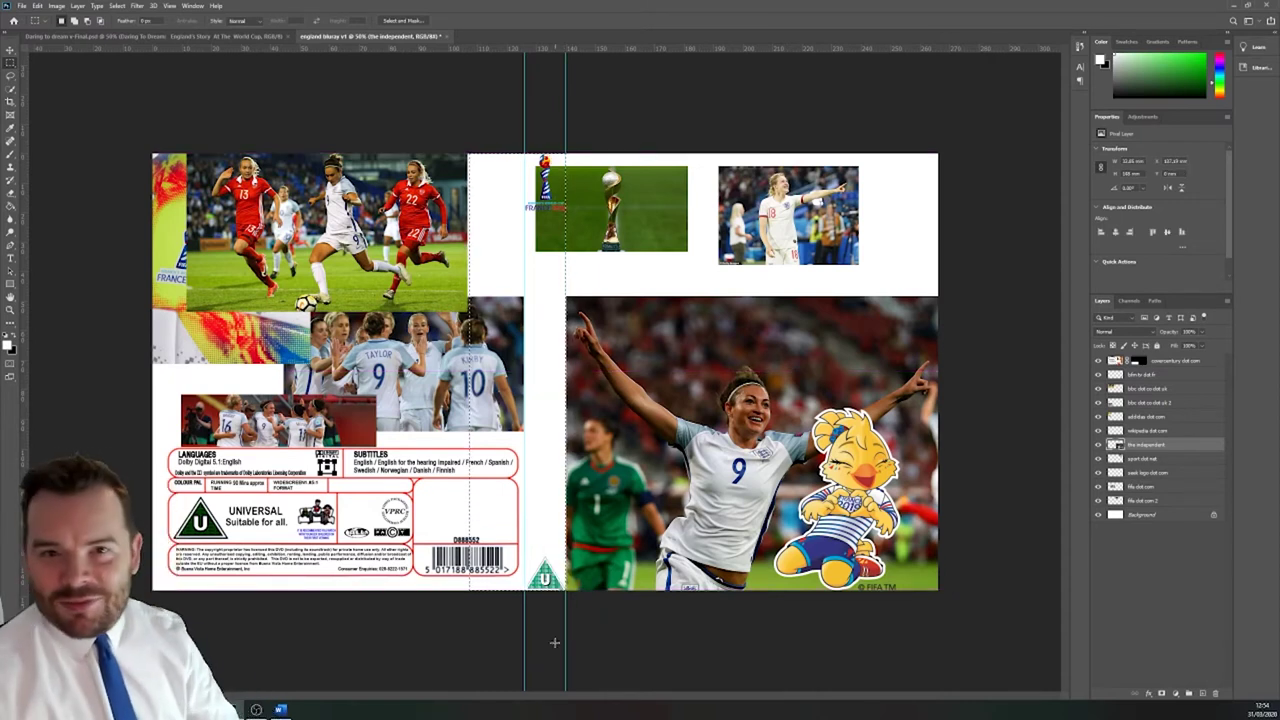
{"action": "key", "text": "ctrl+d"}
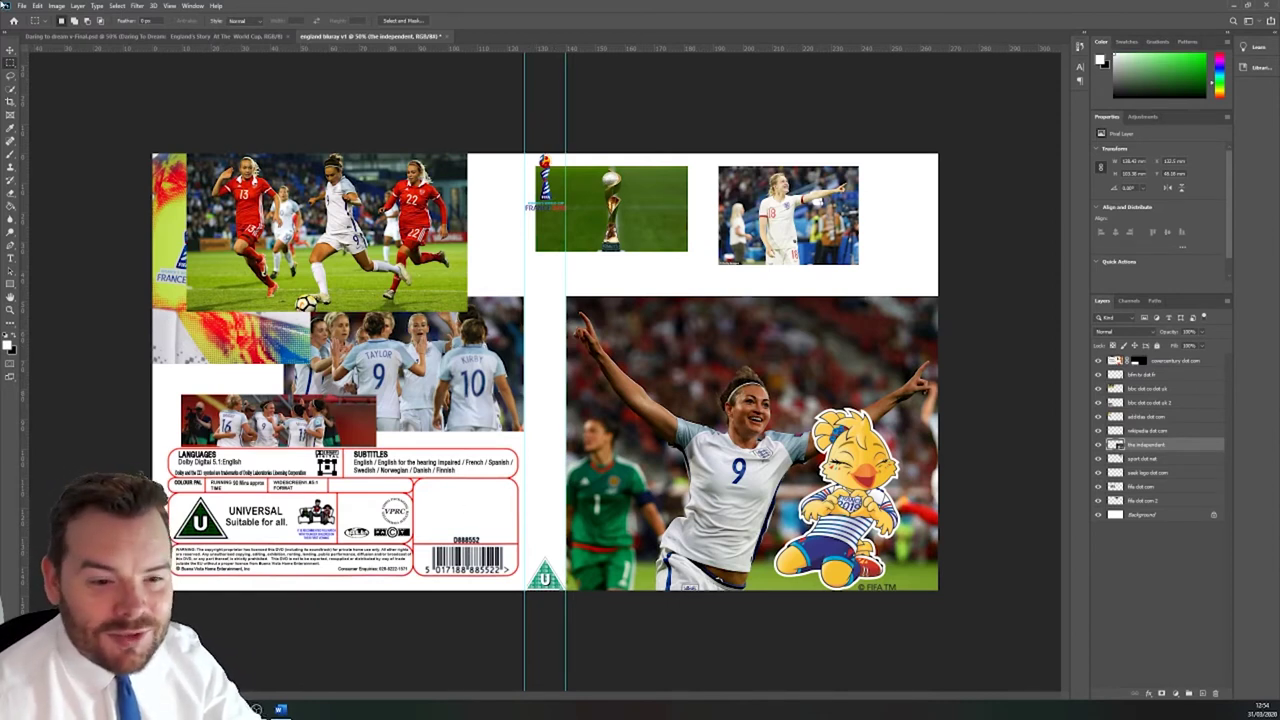
Step: Identify the fifa dot com 2 layer by toggling its visibility and move its trophy photo to the back cover above the legal strip
{"action": "left_click", "coordinate": [11, 50]}
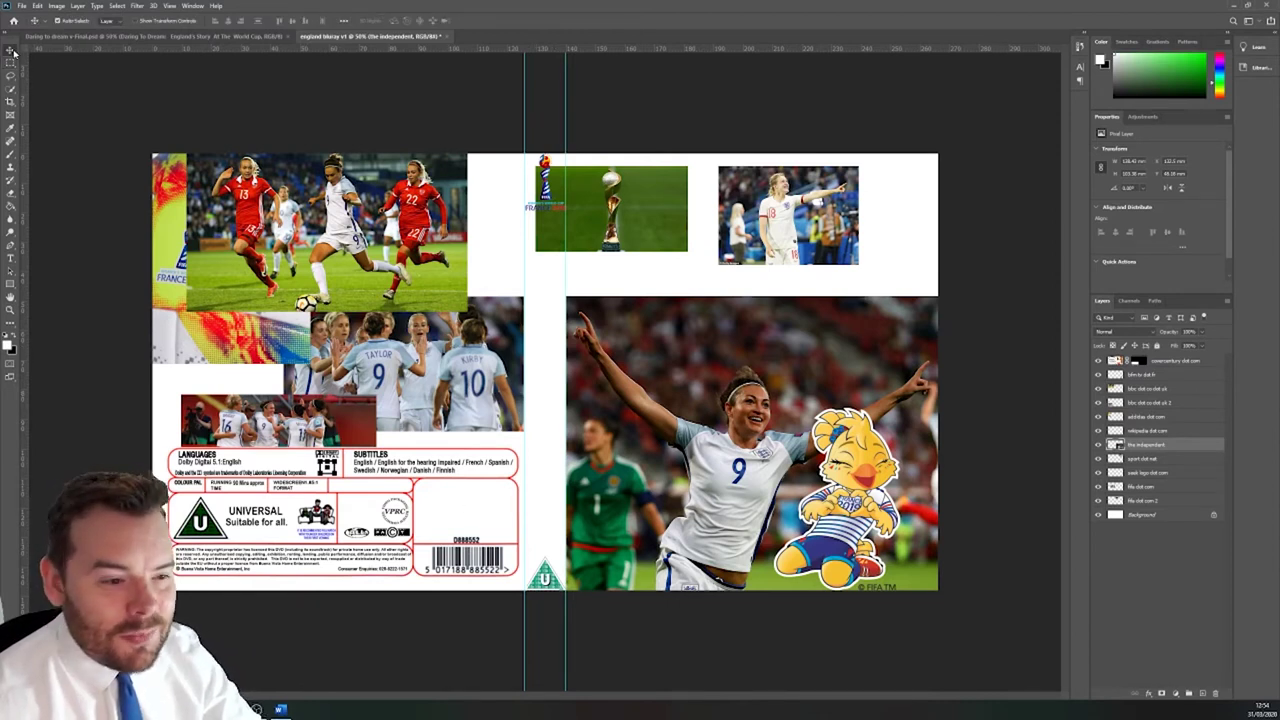
{"action": "left_click", "coordinate": [1147, 460]}
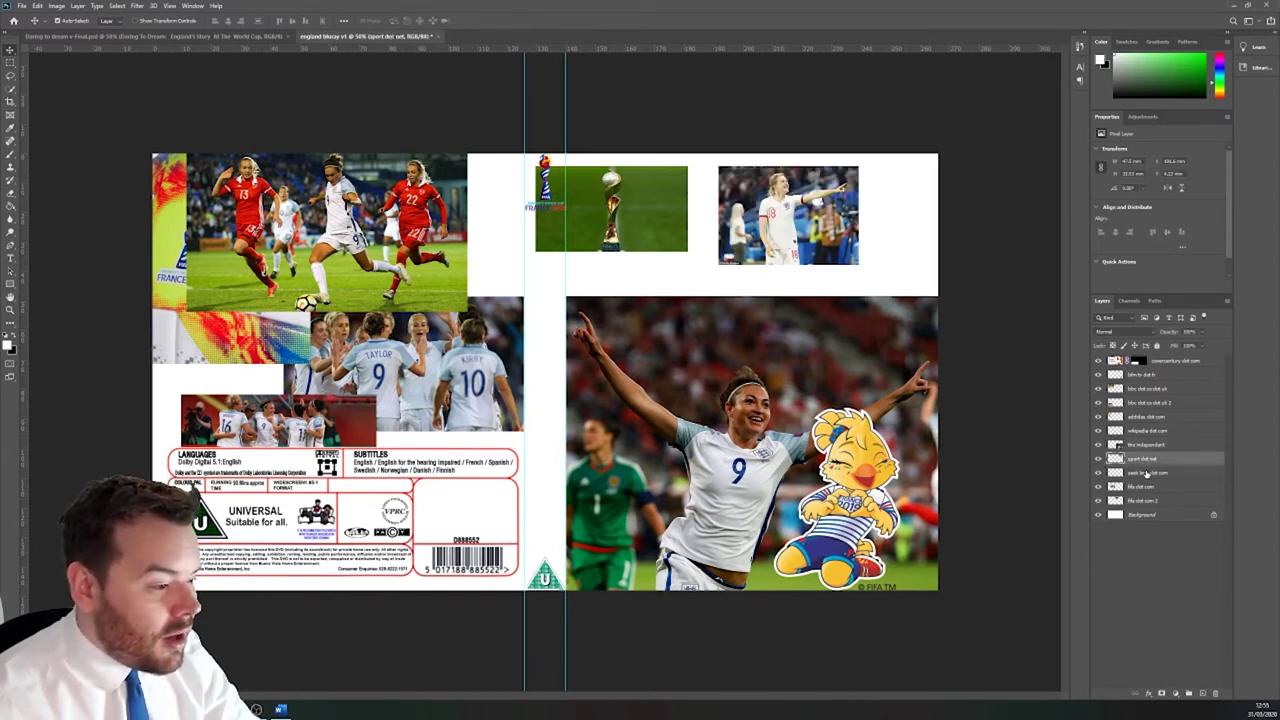
{"action": "left_click", "coordinate": [1147, 472]}
{"action": "left_click", "coordinate": [1140, 500]}
{"action": "left_click", "coordinate": [1098, 500]}
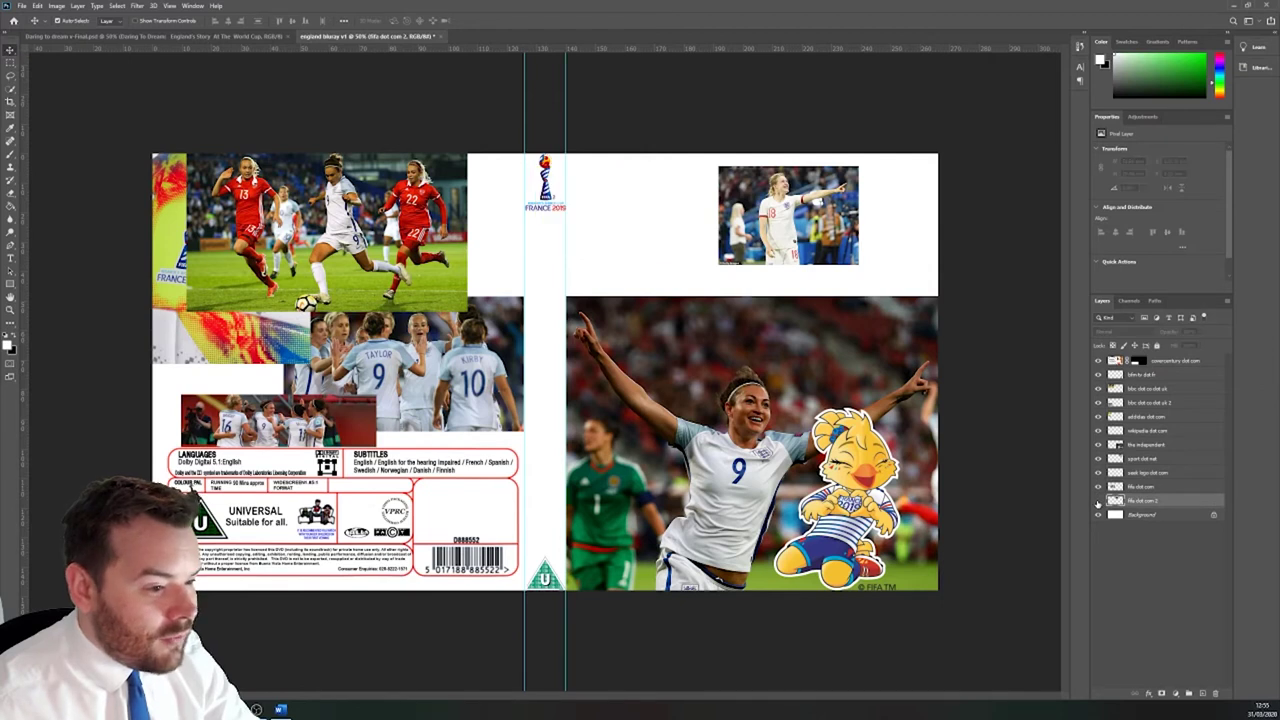
{"action": "left_click", "coordinate": [1098, 500]}
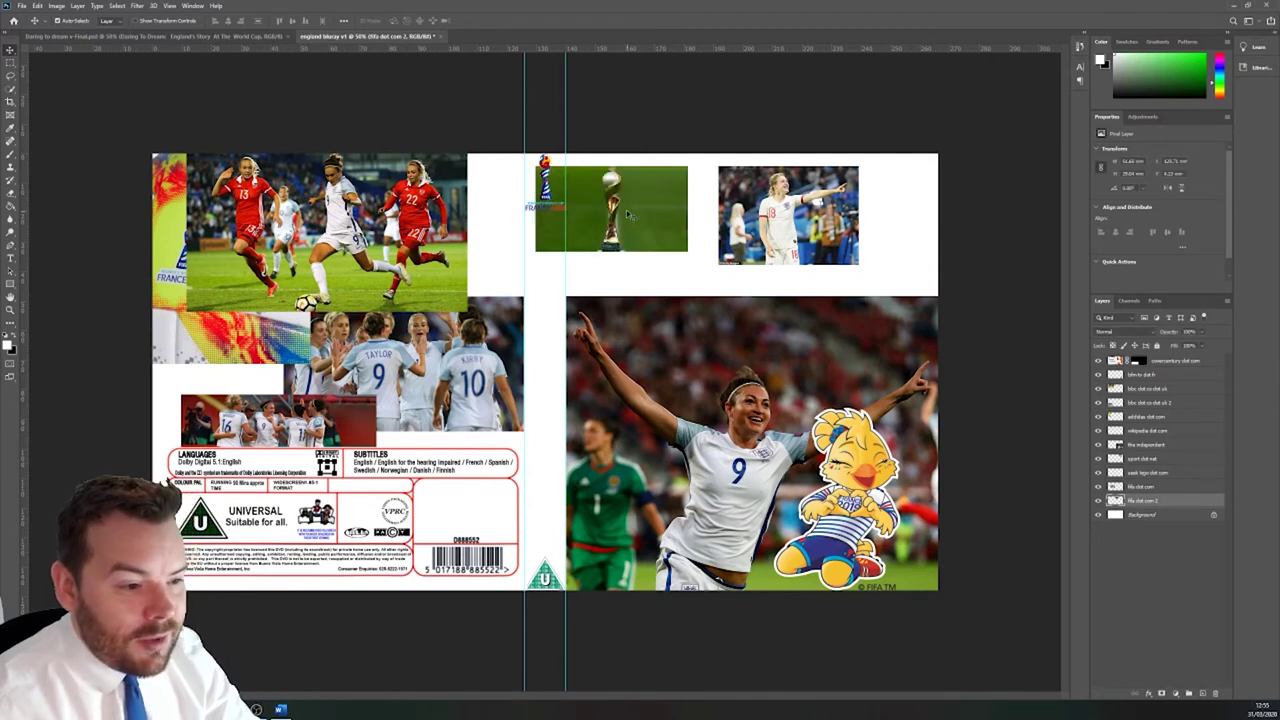
{"action": "left_click_drag", "start_coordinate": [630, 215], "coordinate": [378, 415]}
Step: Move the Taylor and Kirby team photo to the front cover's upper outer area, and the pointing player and huddle photos within the back cover
{"action": "left_click_drag", "start_coordinate": [252, 423], "coordinate": [250, 350]}
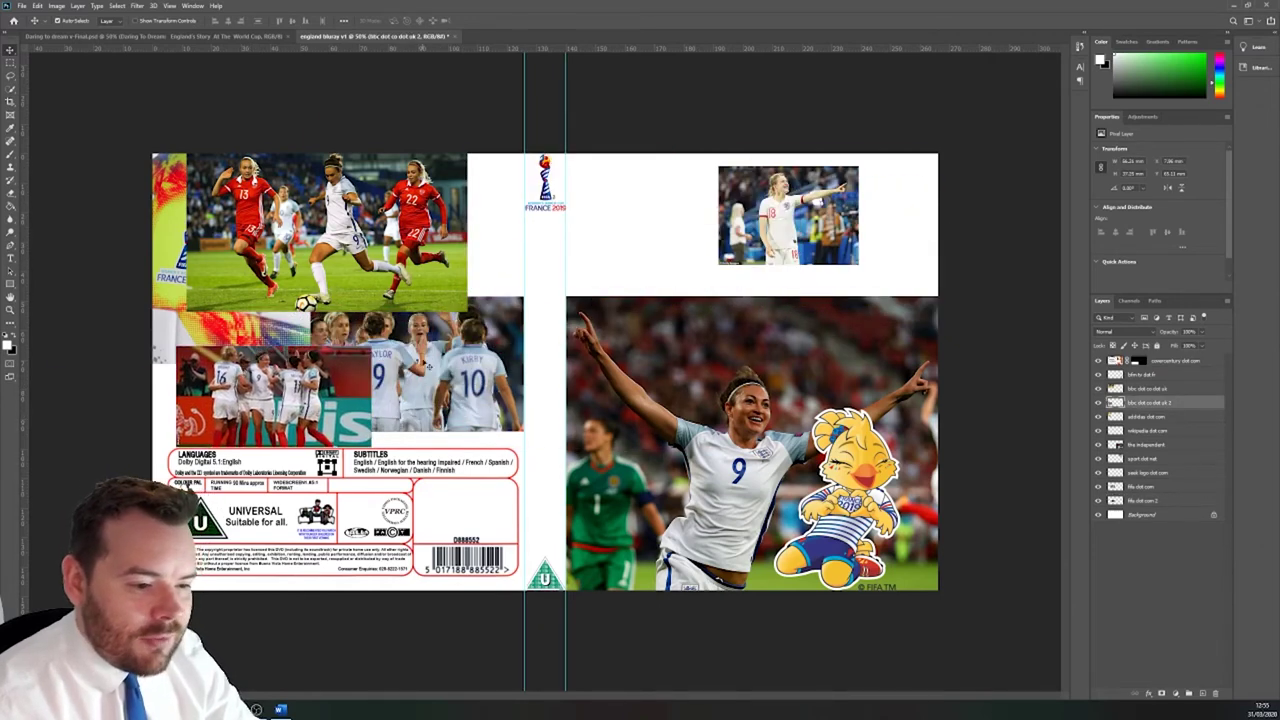
{"action": "left_click_drag", "start_coordinate": [428, 376], "coordinate": [839, 272]}
{"action": "left_click_drag", "start_coordinate": [772, 188], "coordinate": [320, 334]}
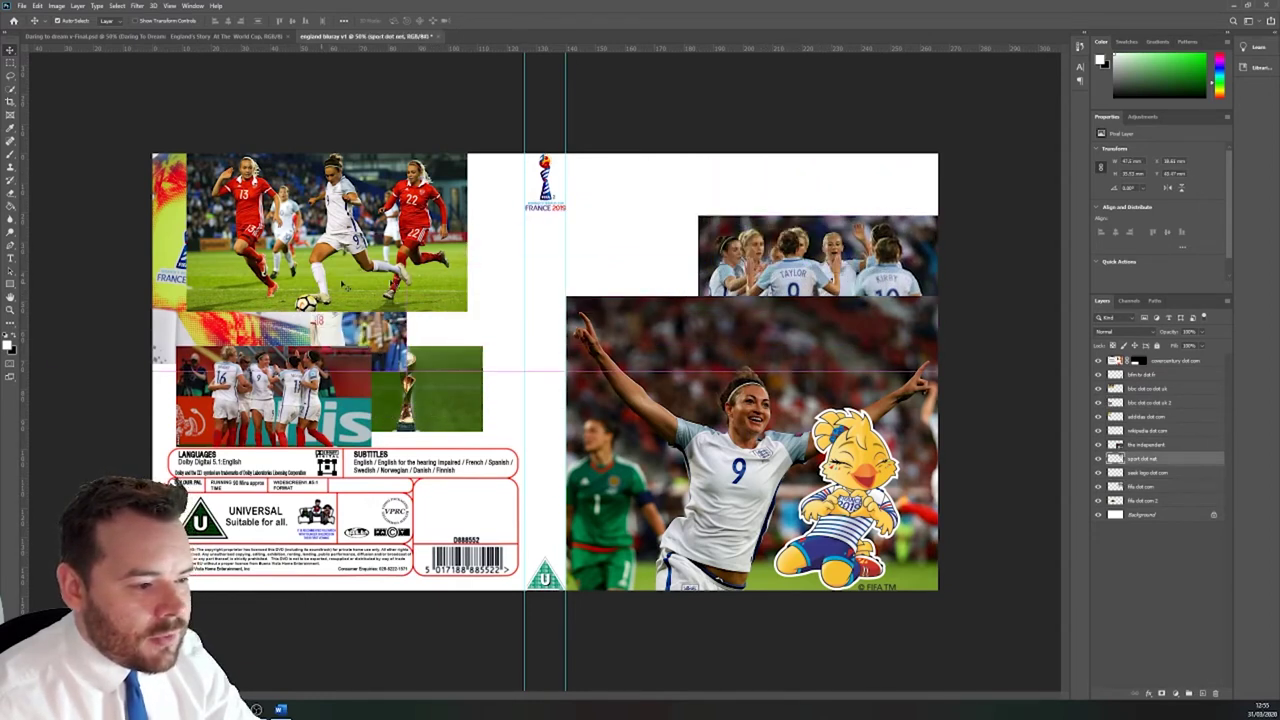
Step: Enlarge the Taylor and Kirby team photo with Free Transform to the front cover's full width and align it with the cover's top edge
{"action": "left_click", "coordinate": [750, 268]}
{"action": "key", "text": "ctrl+t"}
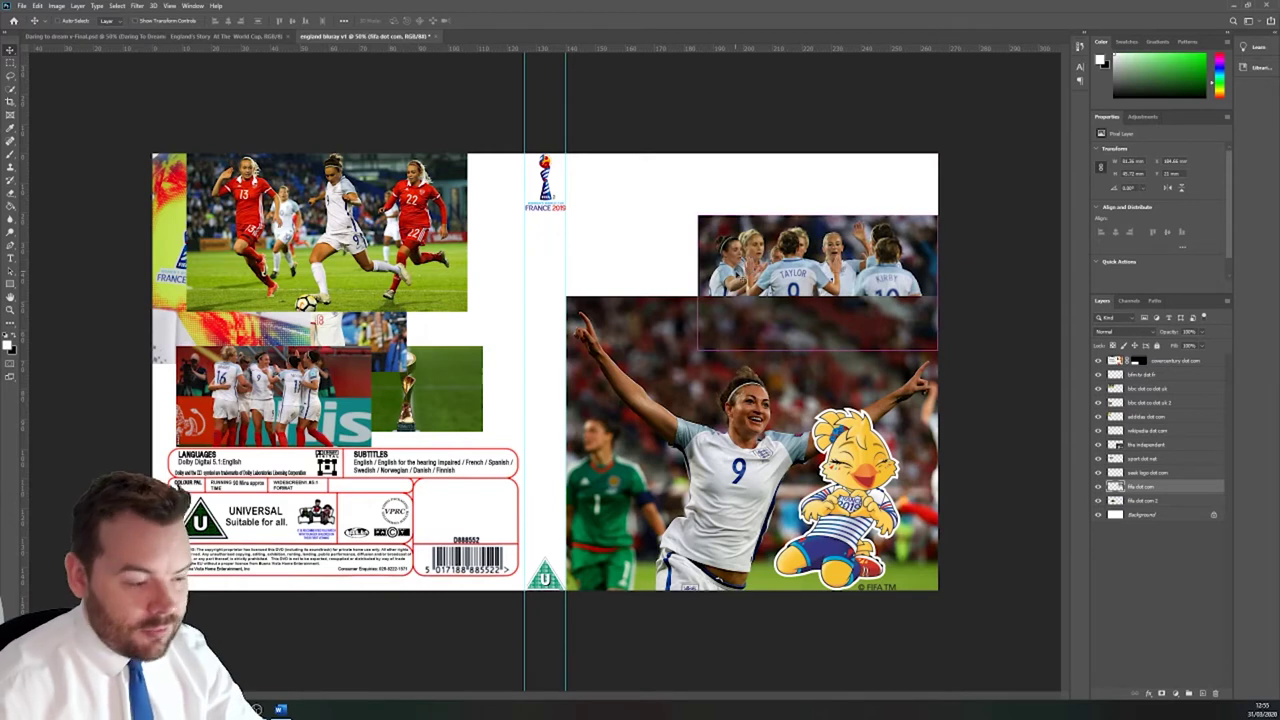
{"action": "left_click_drag", "start_coordinate": [696, 216], "coordinate": [566, 141]}
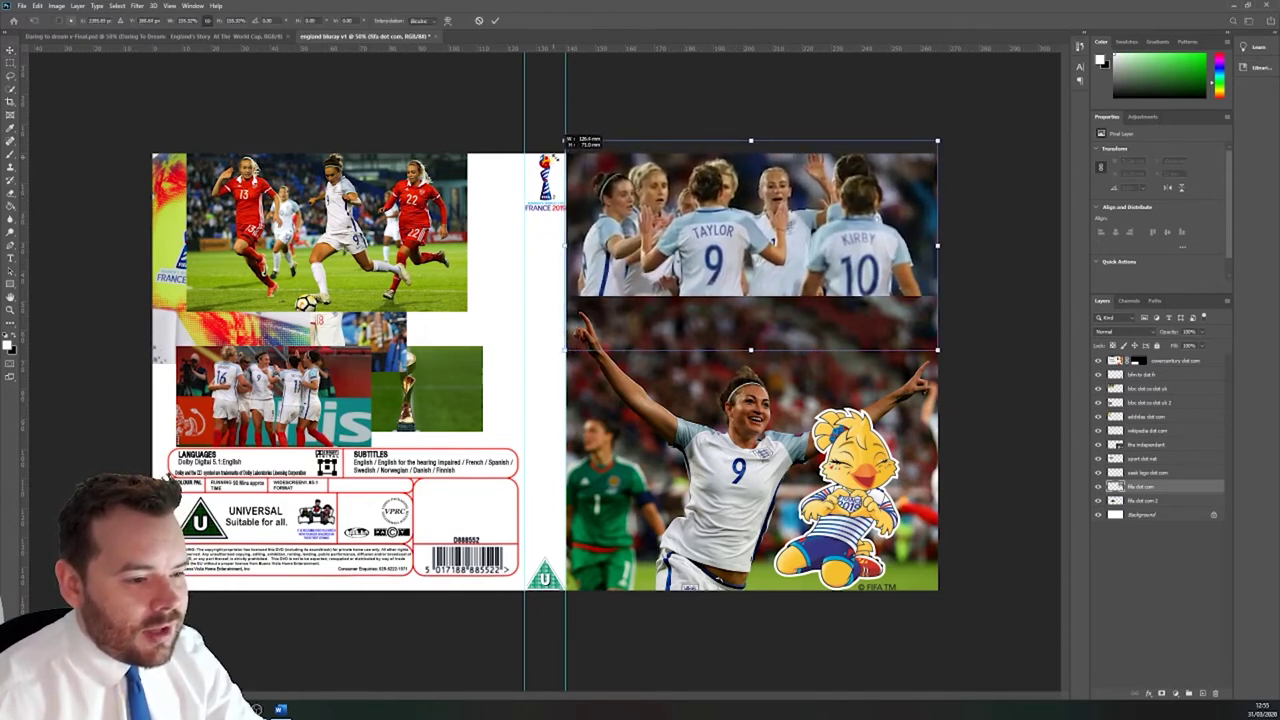
{"action": "left_click", "coordinate": [491, 20]}
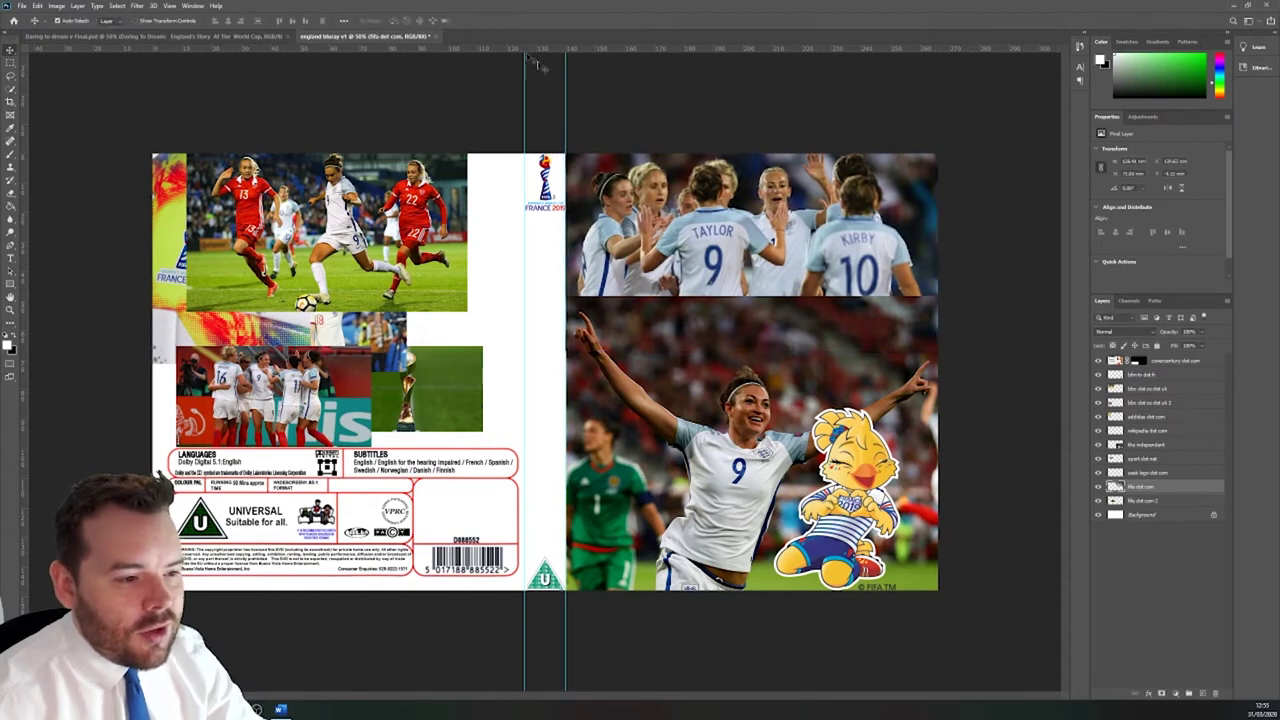
{"action": "left_click_drag", "start_coordinate": [702, 199], "coordinate": [704, 201]}
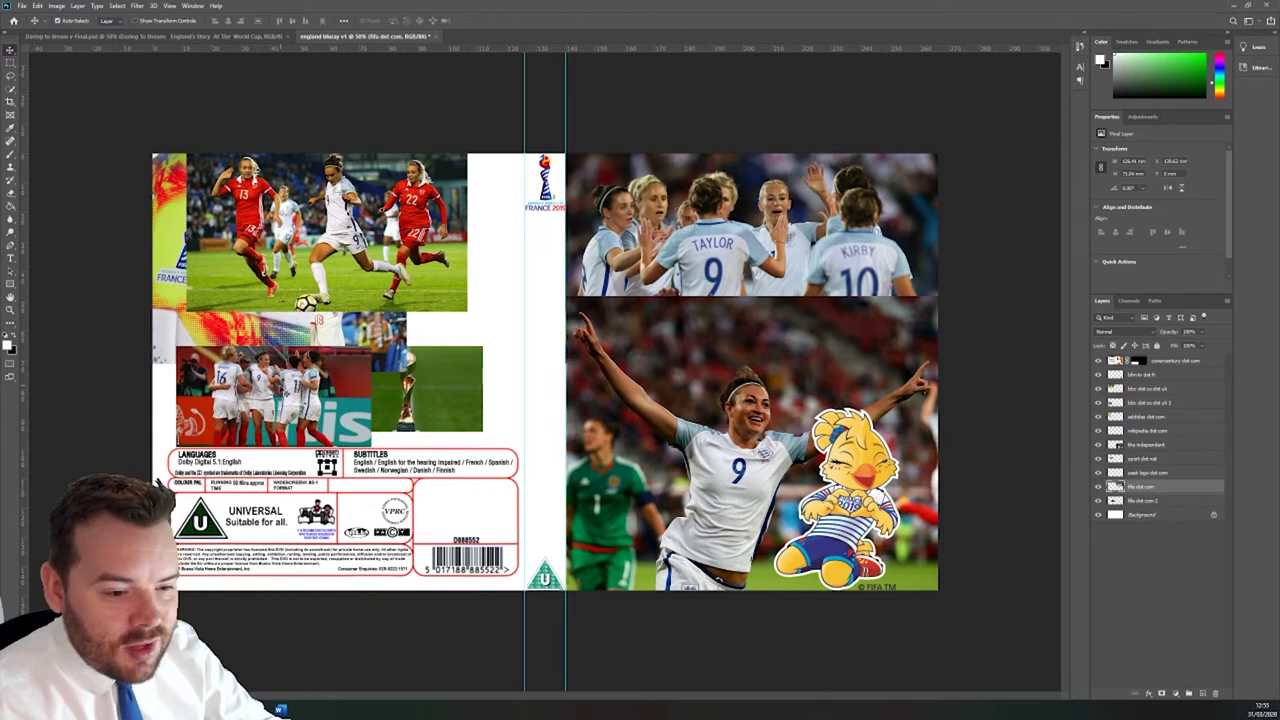
Step: Move the huddle photo to the front cover, shrink it to about 63%, and place it at the outer edge between the two large photos
{"action": "left_click_drag", "start_coordinate": [270, 395], "coordinate": [794, 319]}
{"action": "key", "text": "ctrl+t"}
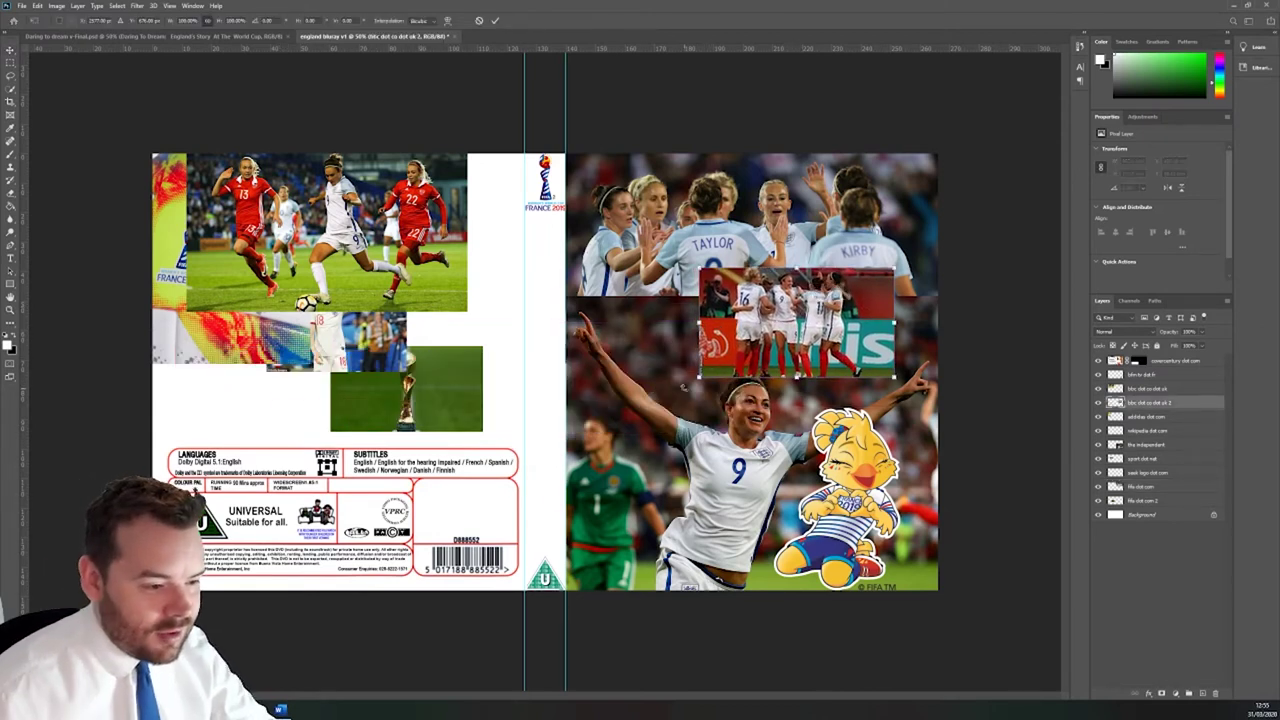
{"action": "left_click_drag", "start_coordinate": [698, 378], "coordinate": [774, 337]}
{"action": "left_click_drag", "start_coordinate": [840, 290], "coordinate": [879, 290]}
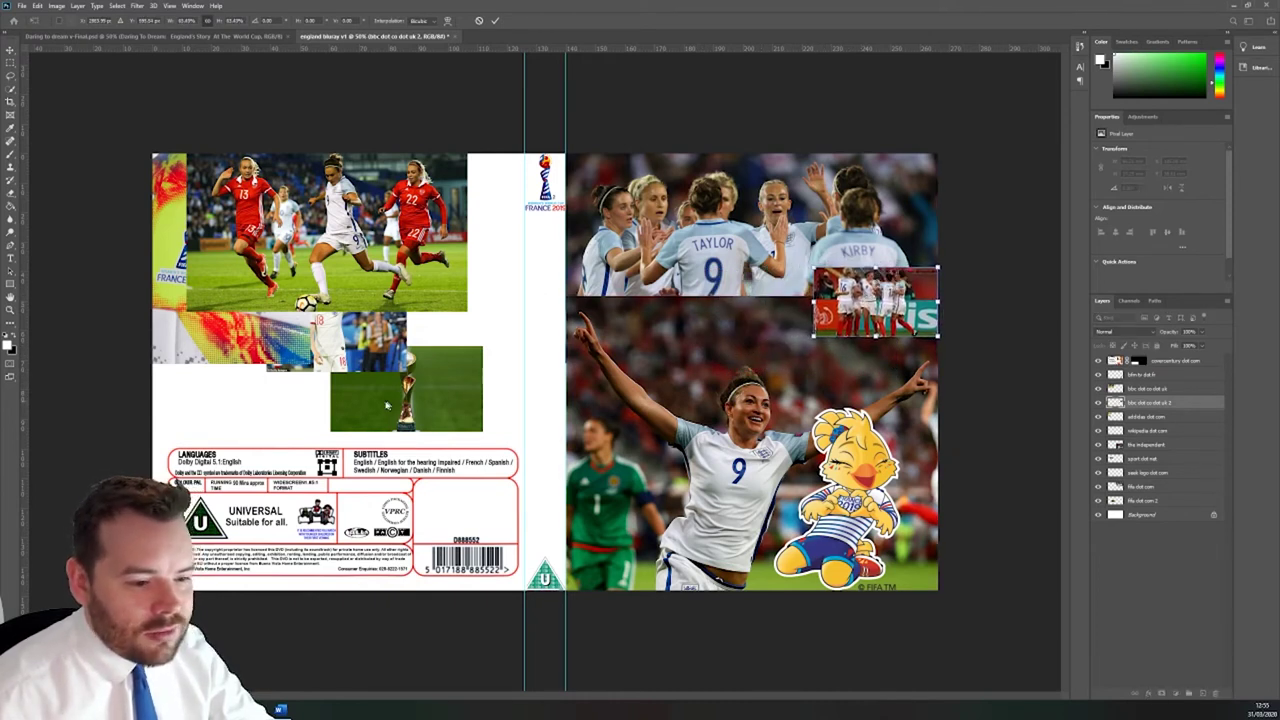
{"action": "left_click", "coordinate": [494, 20]}
Step: Move the match action photo to the front cover and shrink it to about 45% so it sits directly beside the huddle photo
{"action": "left_click_drag", "start_coordinate": [306, 223], "coordinate": [687, 250]}
{"action": "key", "text": "ctrl+t"}
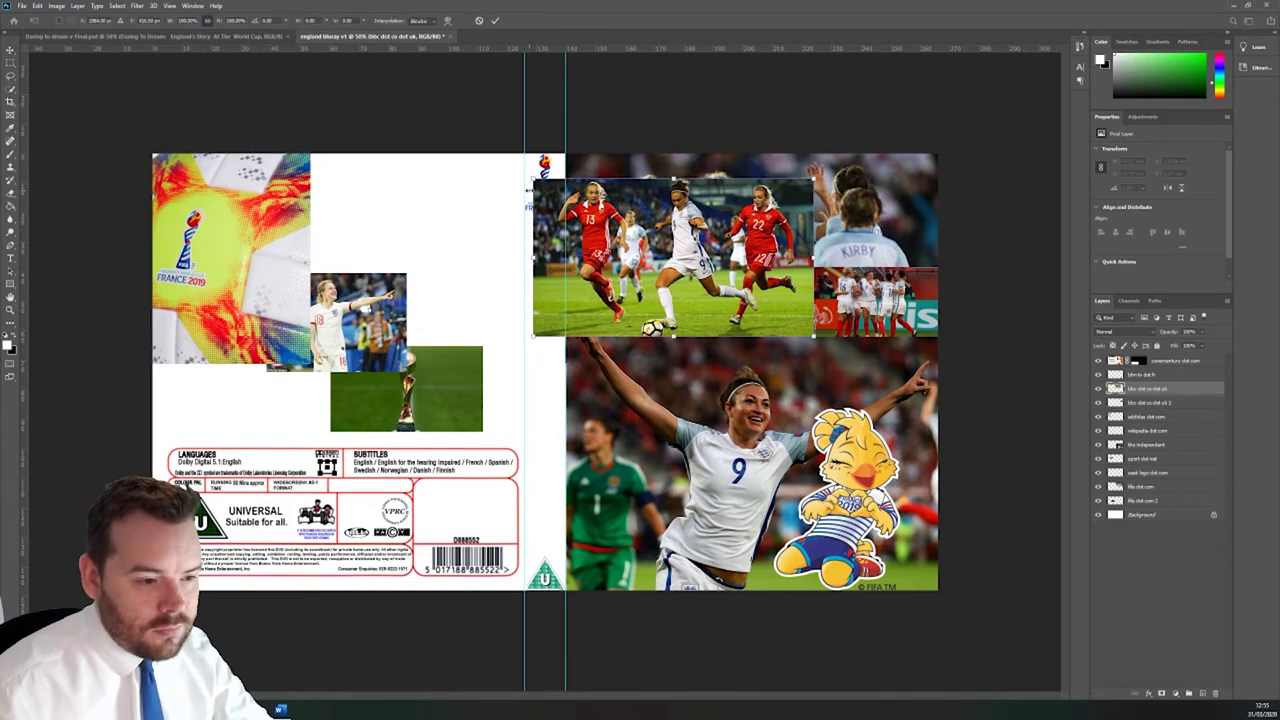
{"action": "left_click_drag", "start_coordinate": [537, 190], "coordinate": [689, 267]}
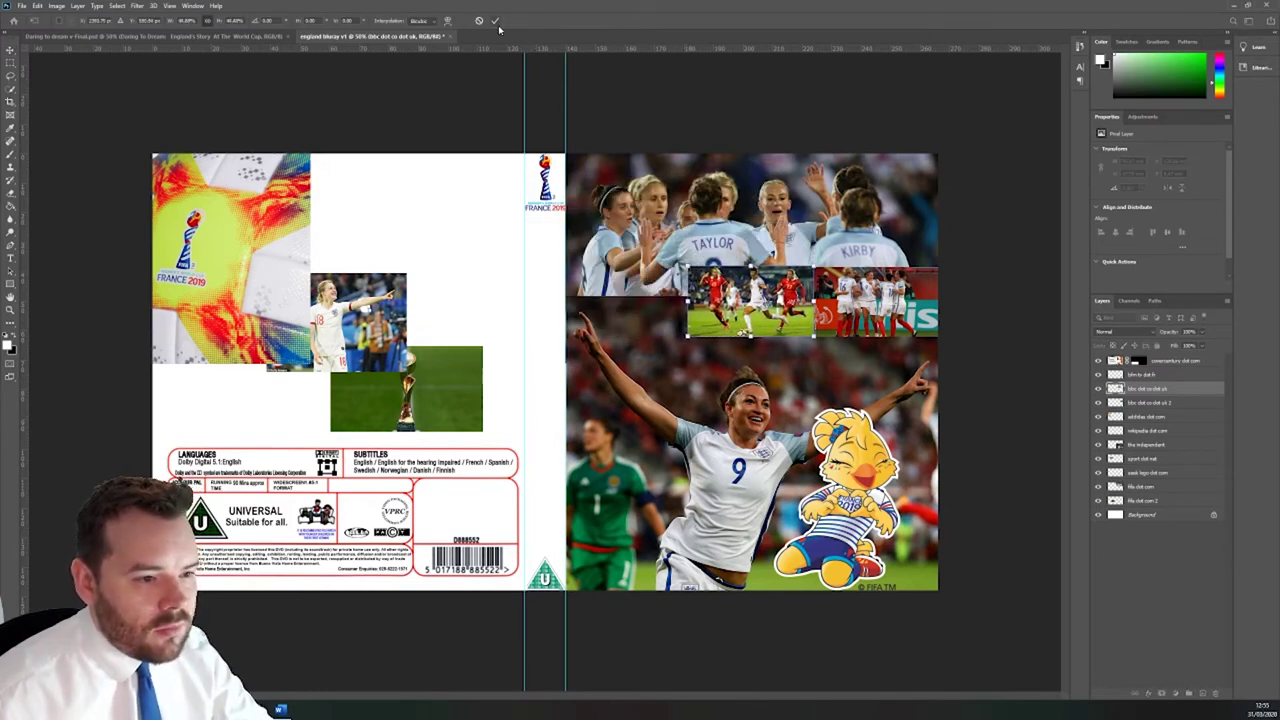
{"action": "left_click", "coordinate": [495, 21]}
Step: Place the pointing player photo beside the match photo, raise the sport dot net layer to second in the stack, and shrink the photo to the row's height
{"action": "left_click_drag", "start_coordinate": [405, 335], "coordinate": [656, 303]}
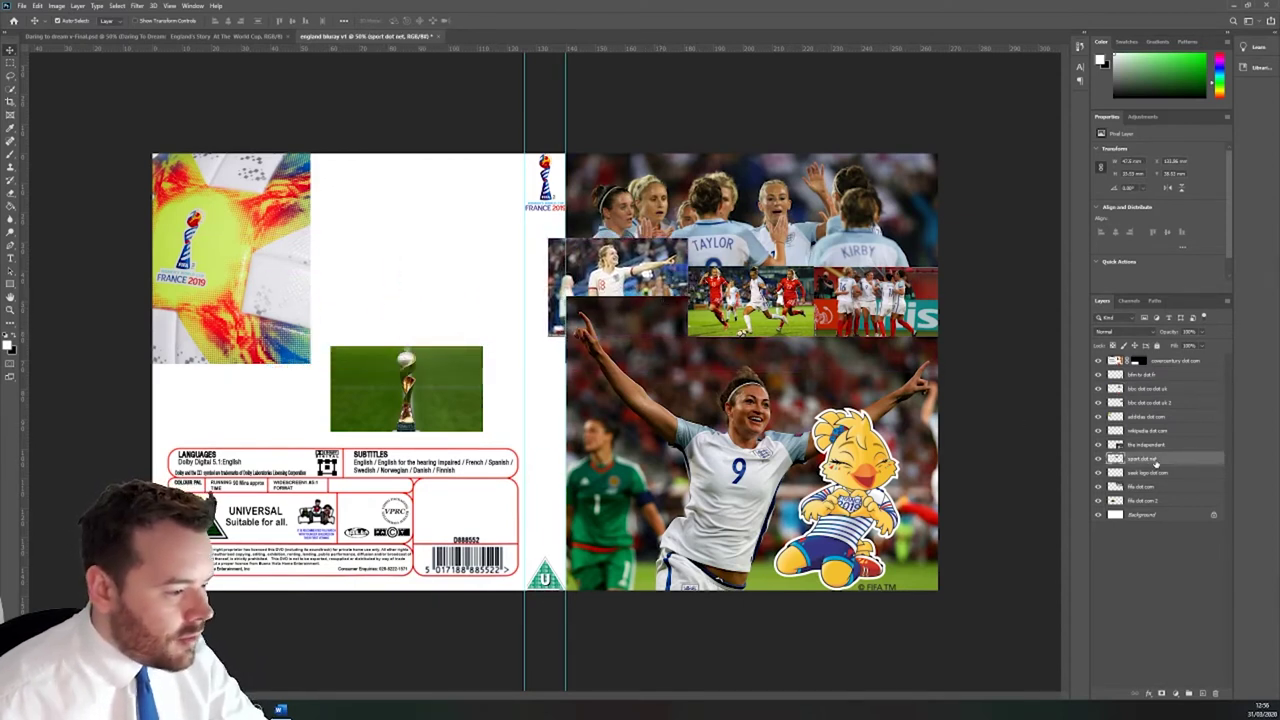
{"action": "left_click_drag", "start_coordinate": [1156, 460], "coordinate": [1157, 372]}
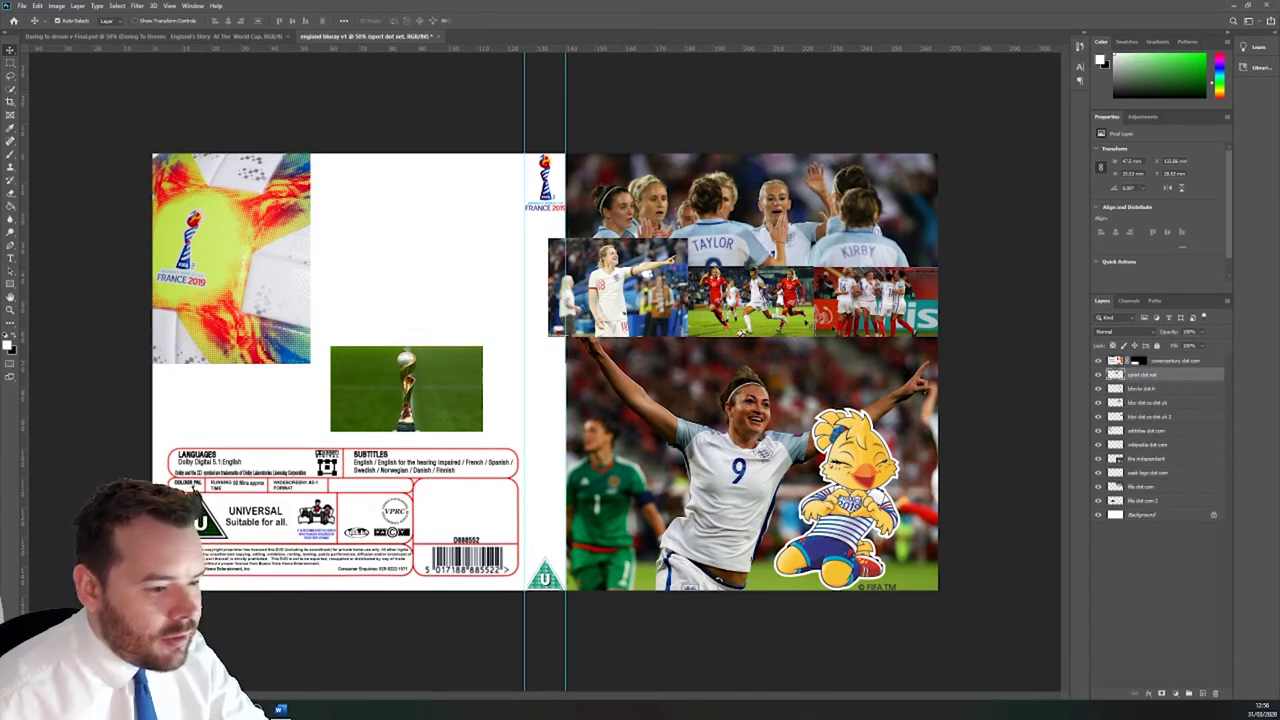
{"action": "key", "text": "ctrl+t"}
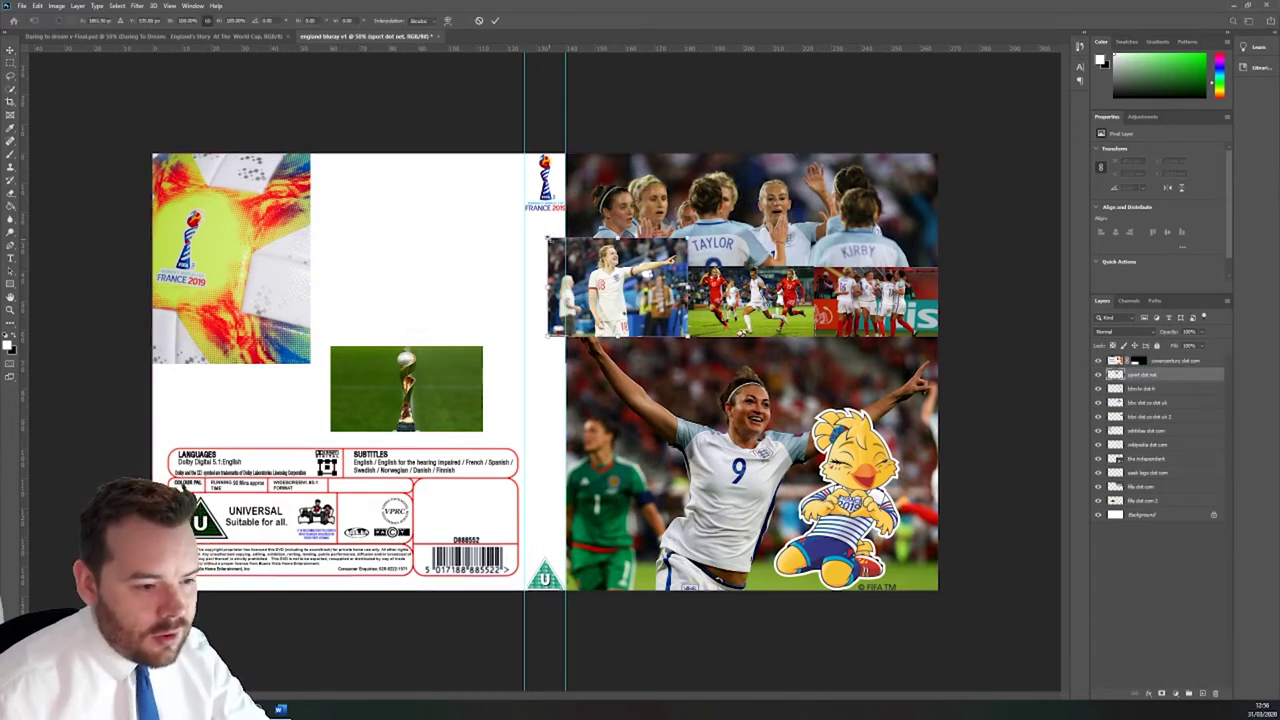
{"action": "left_click_drag", "start_coordinate": [548, 237], "coordinate": [585, 266]}
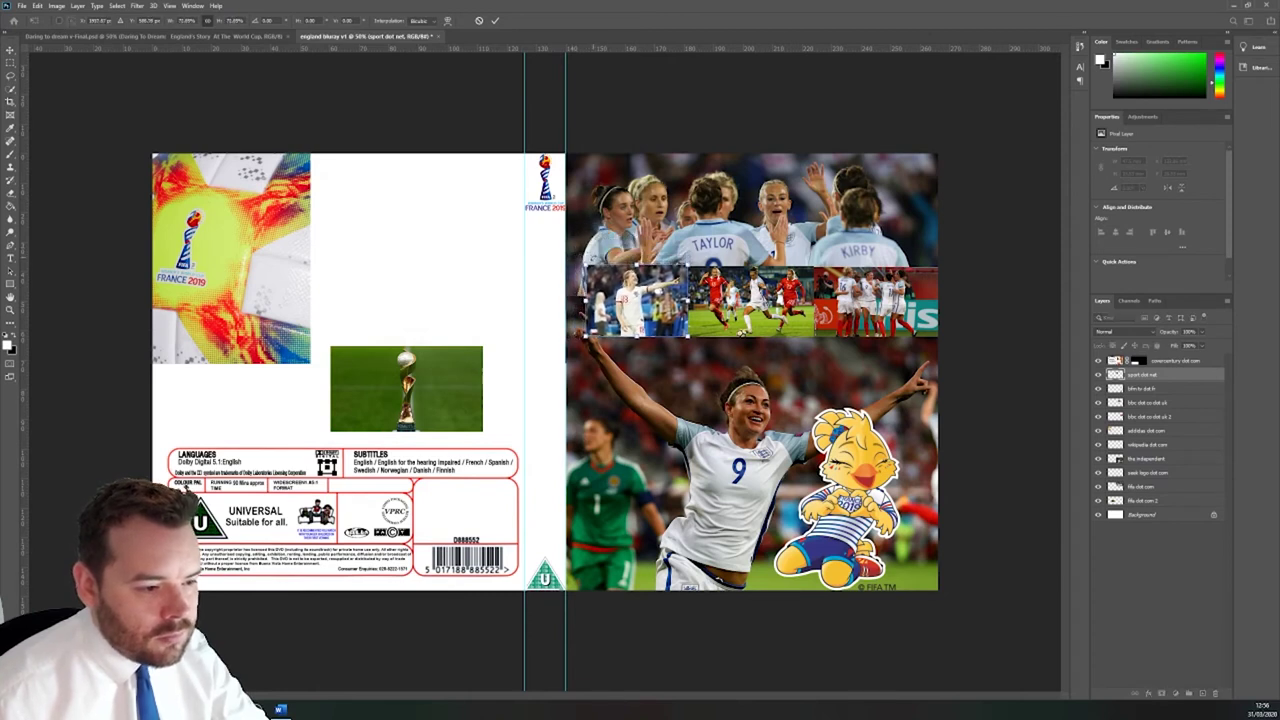
{"action": "left_click", "coordinate": [496, 21]}
Step: Nudge the pointing player and match photos toward the spine to space the row, and raise the trophy photo beside the spine on the back cover
{"action": "left_click_drag", "start_coordinate": [637, 313], "coordinate": [626, 311]}
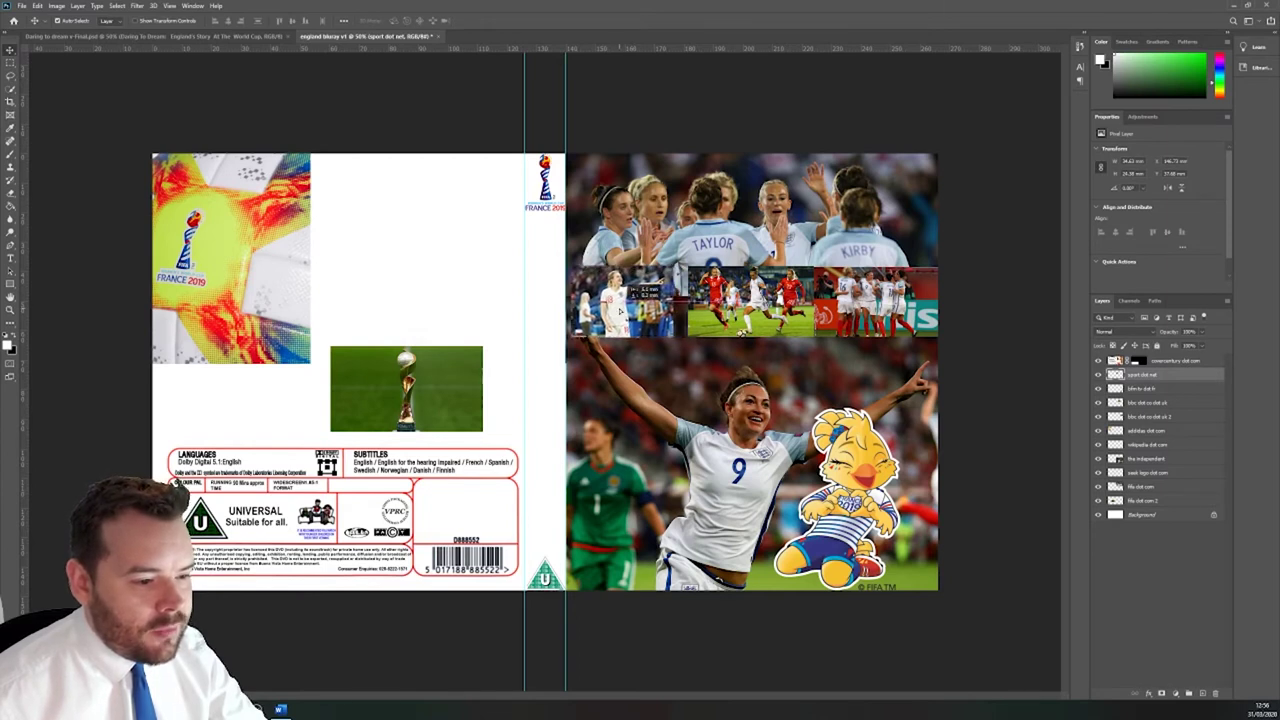
{"action": "left_click_drag", "start_coordinate": [725, 312], "coordinate": [717, 313]}
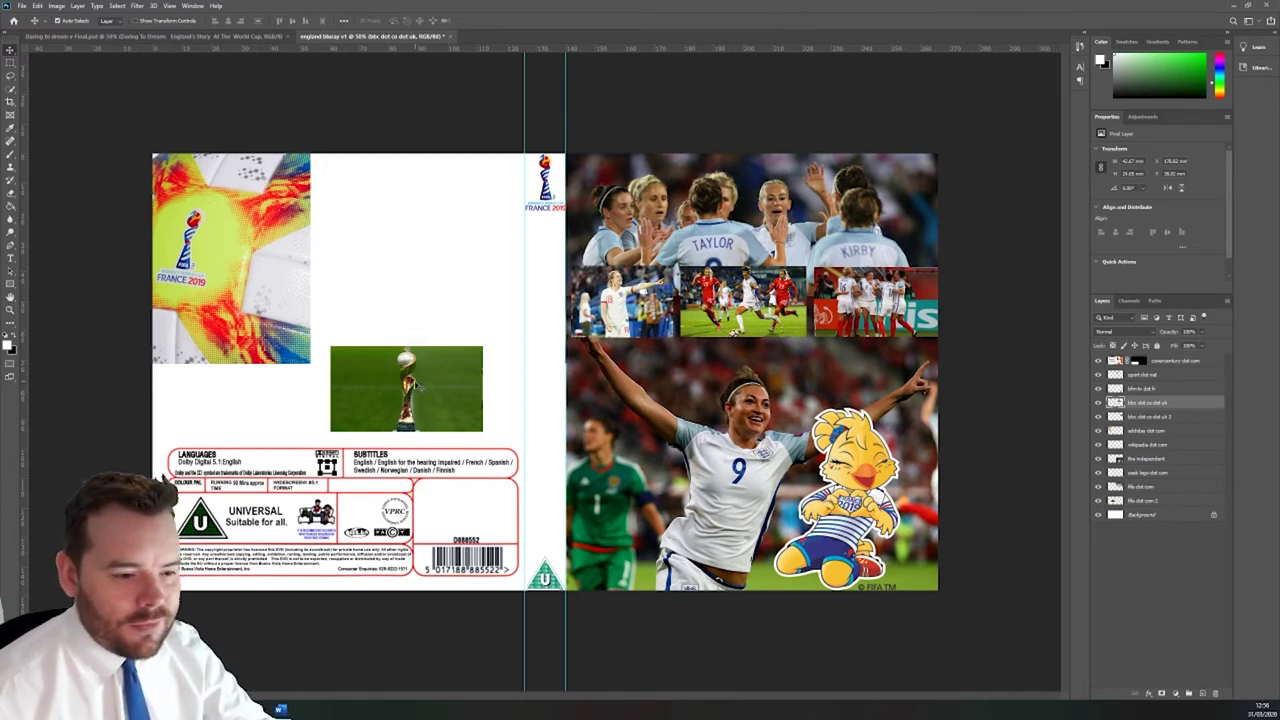
{"action": "left_click_drag", "start_coordinate": [420, 386], "coordinate": [462, 306]}
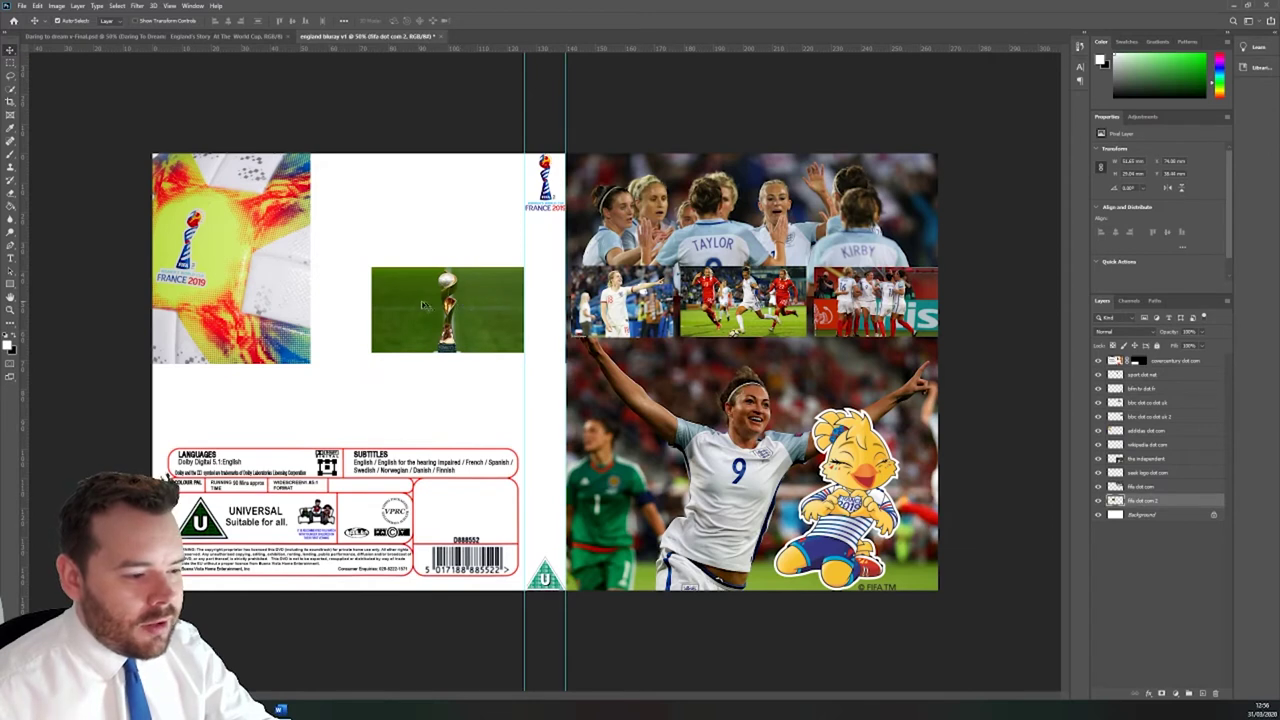
Step: Move the football photo to the back cover, enlarge it to about 173% to fill the width, and shift it upward
{"action": "left_click_drag", "start_coordinate": [258, 292], "coordinate": [470, 528]}
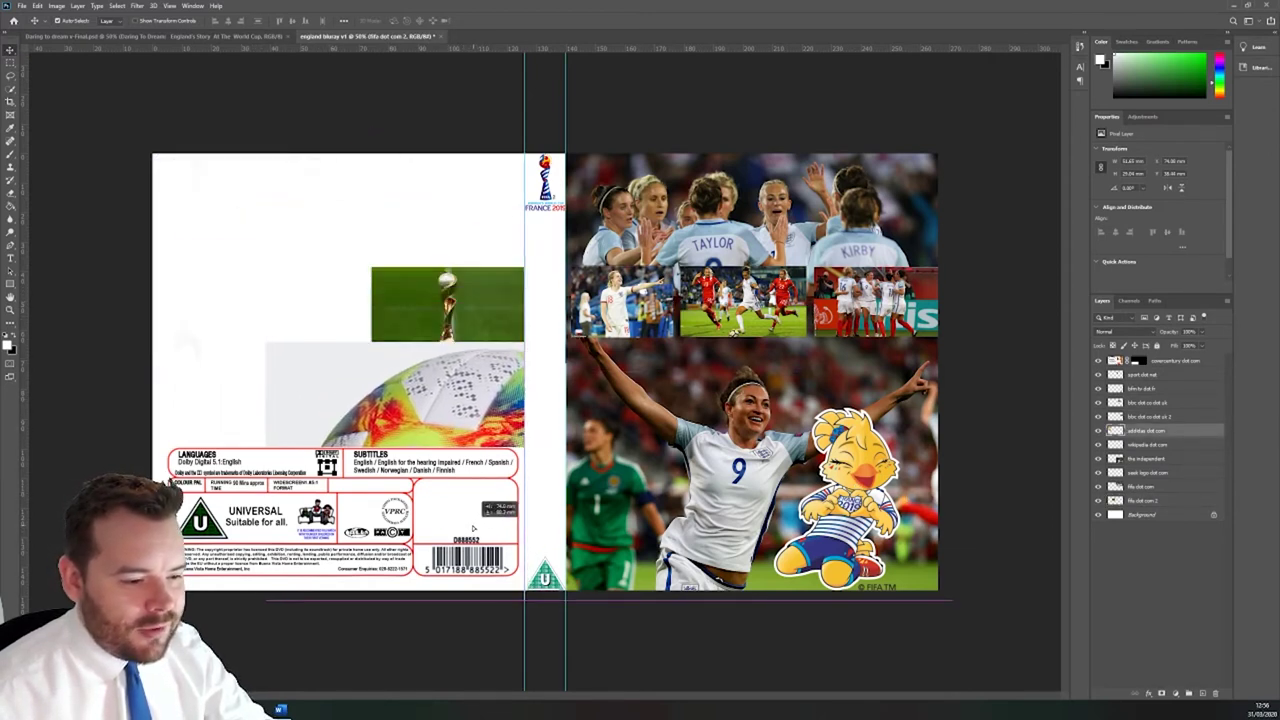
{"action": "key", "text": "ctrl+t"}
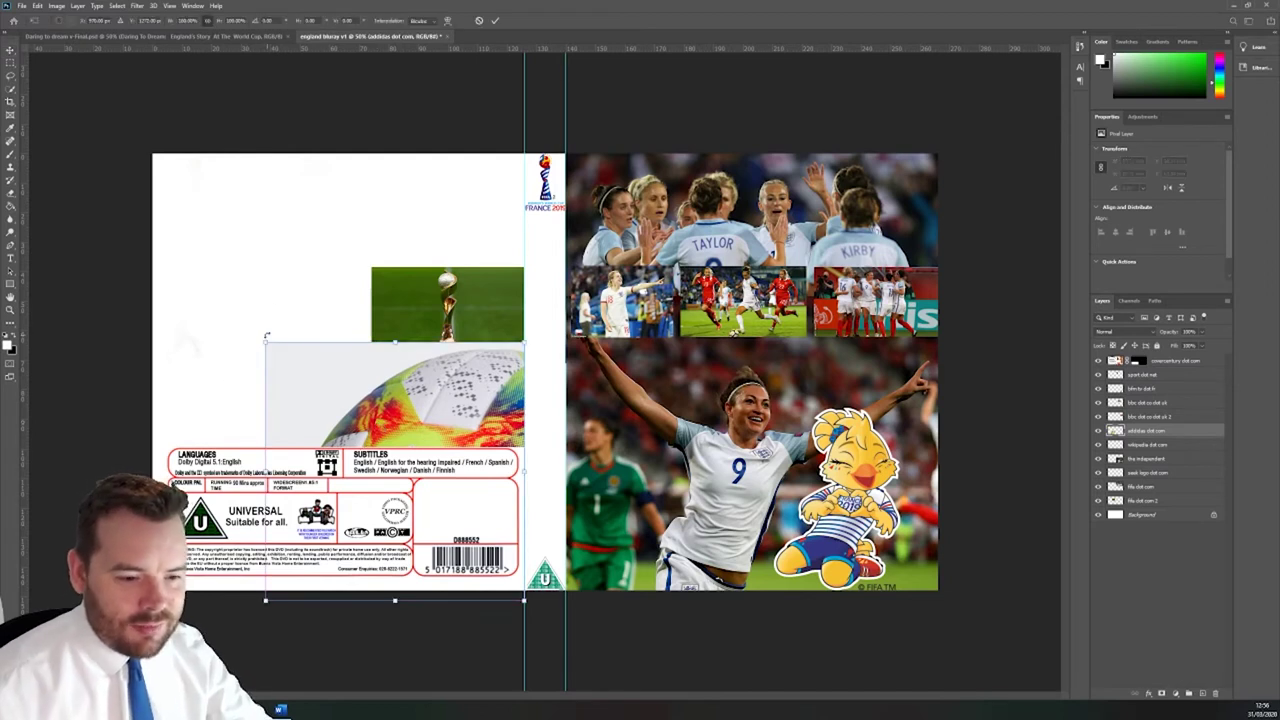
{"action": "left_click_drag", "start_coordinate": [266, 336], "coordinate": [77, 155]}
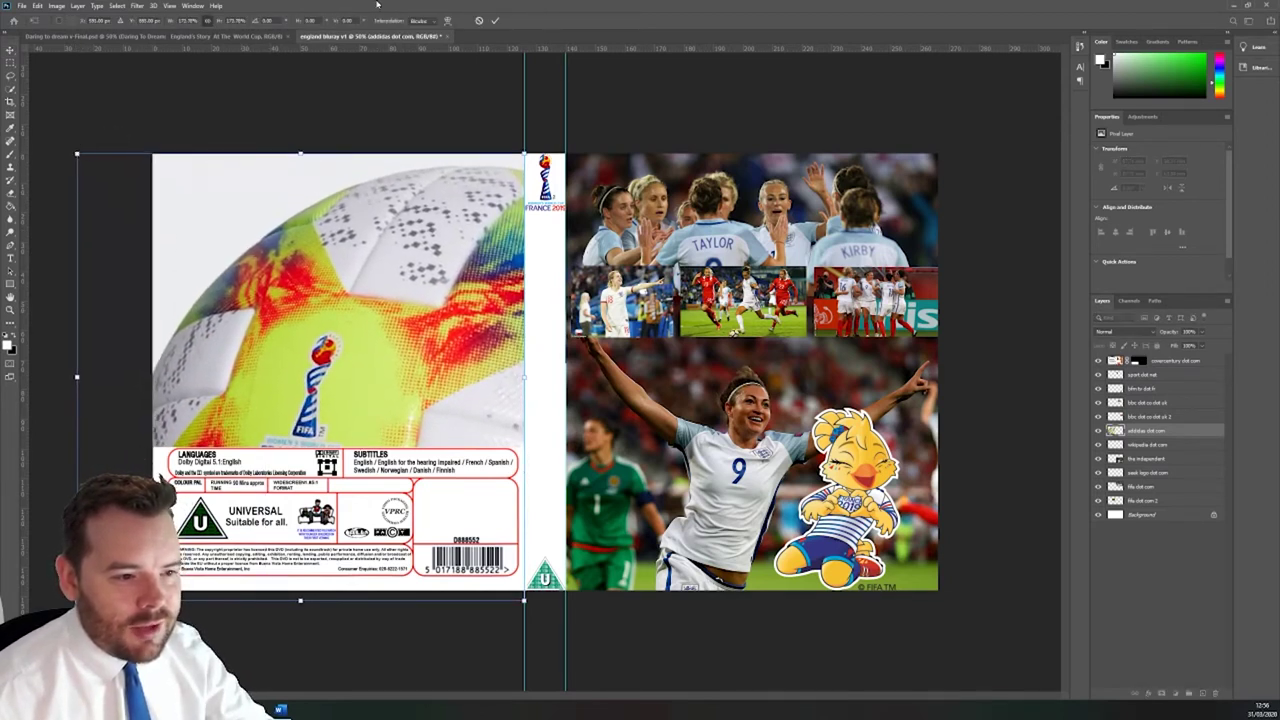
{"action": "left_click", "coordinate": [496, 21]}
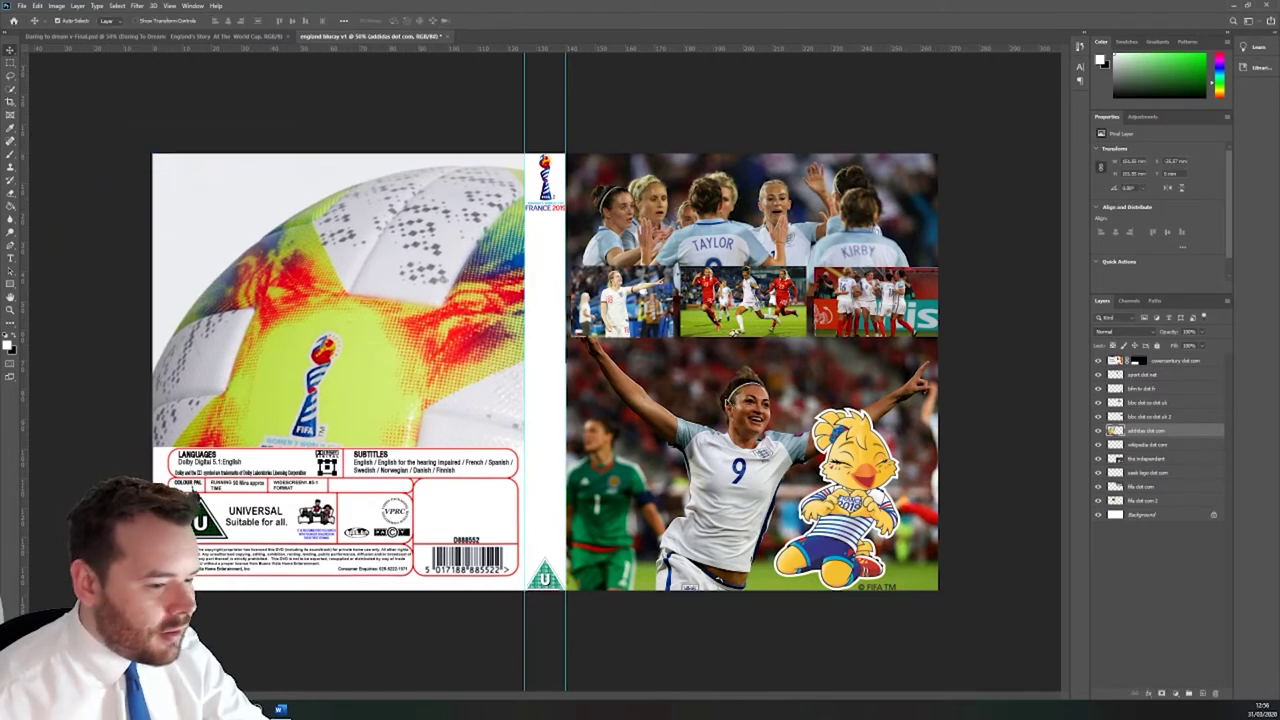
{"action": "left_click_drag", "start_coordinate": [420, 375], "coordinate": [428, 304]}
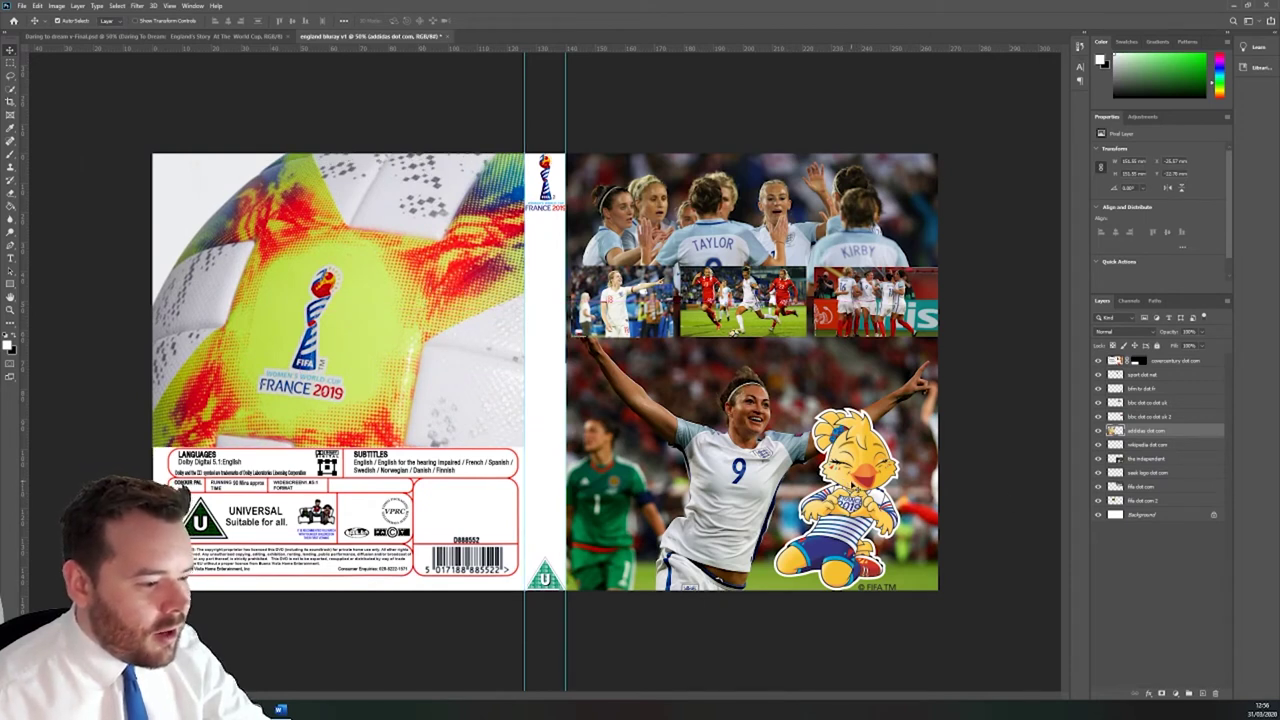
Step: Reposition the chick mascot in the front cover's lower outer corner, over the FIFA trademark text
{"action": "left_click", "coordinate": [857, 490]}
{"action": "left_click_drag", "start_coordinate": [859, 465], "coordinate": [881, 450]}
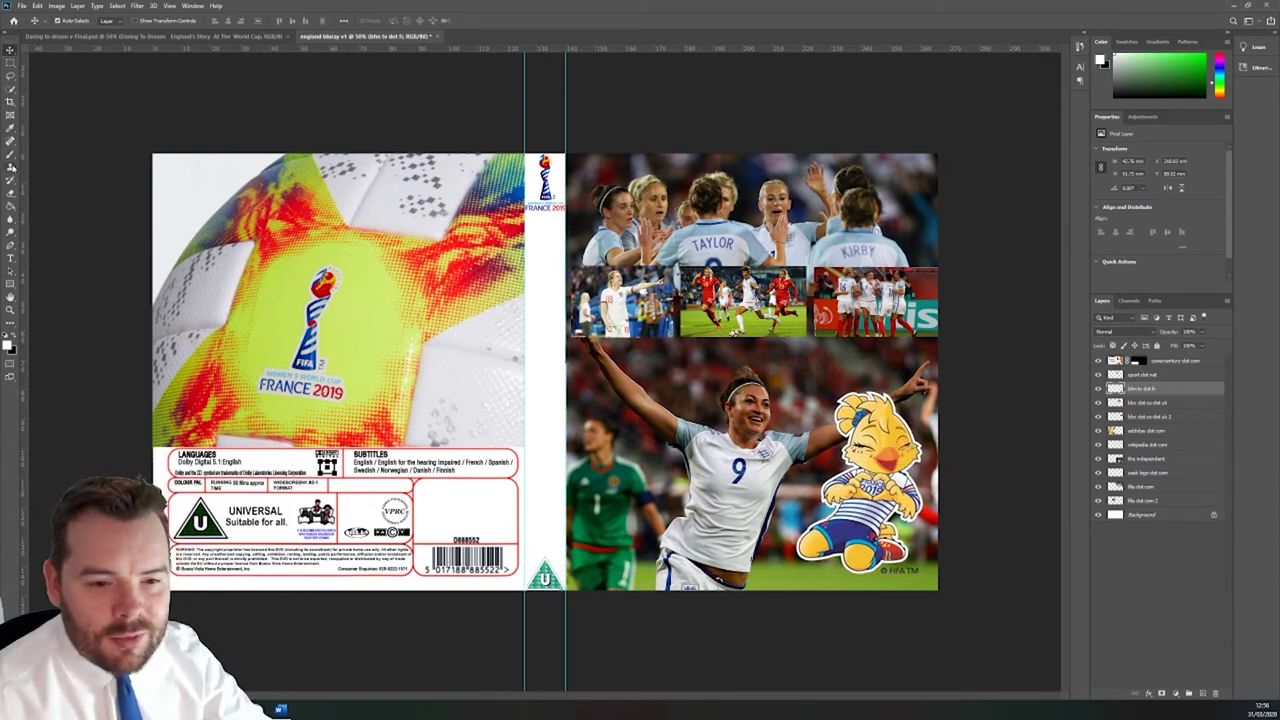
{"action": "left_click", "coordinate": [10, 192]}
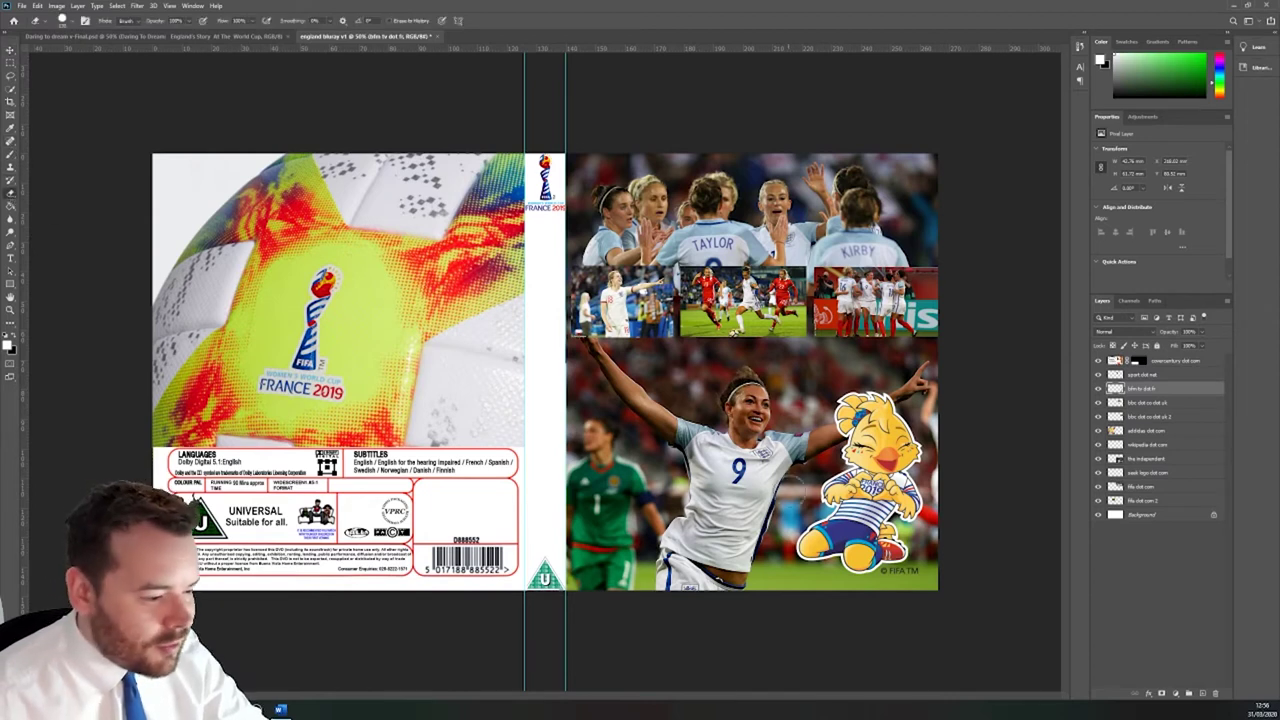
{"action": "left_click_drag", "start_coordinate": [895, 590], "coordinate": [905, 588]}
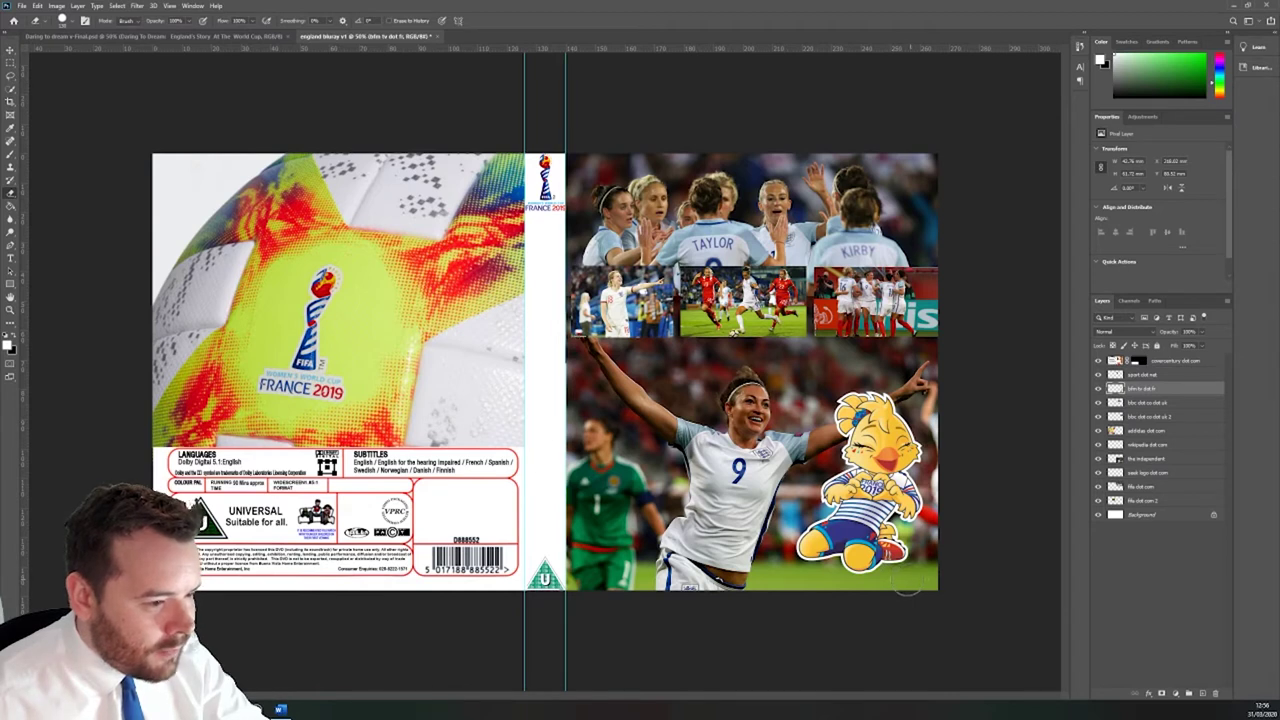
{"action": "left_click", "coordinate": [11, 50]}
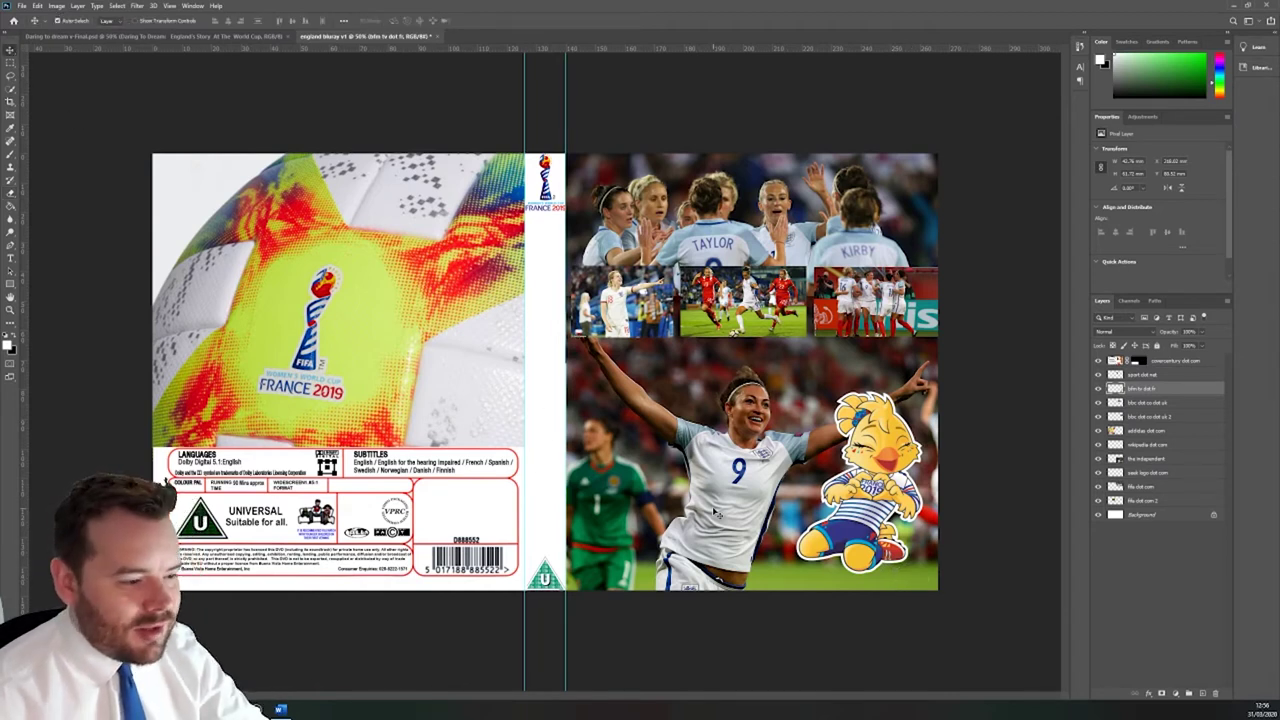
{"action": "left_click_drag", "start_coordinate": [897, 463], "coordinate": [906, 475]}
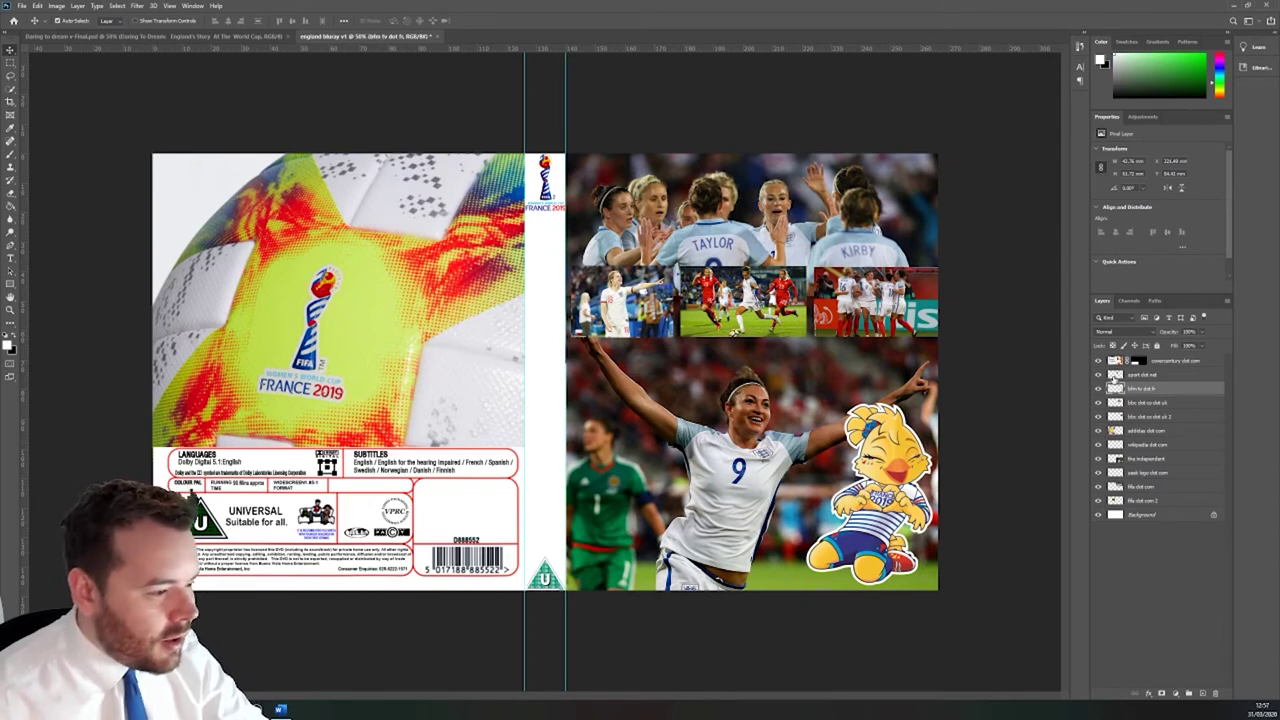
Step: Raise the fifa dot com 2 layer to second in the stack and enlarge the trophy photo to about 196% over the football
{"action": "left_click", "coordinate": [1099, 380]}
{"action": "left_click", "coordinate": [1099, 380]}
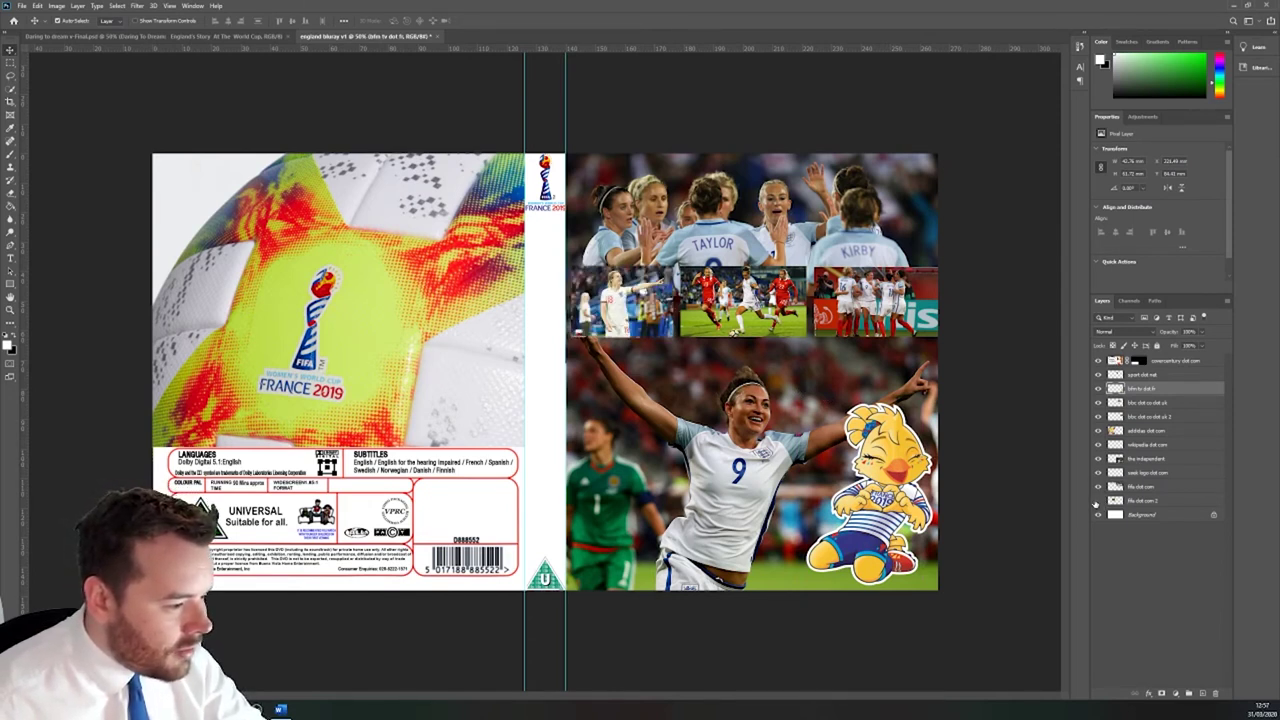
{"action": "left_click_drag", "start_coordinate": [1137, 506], "coordinate": [1150, 375]}
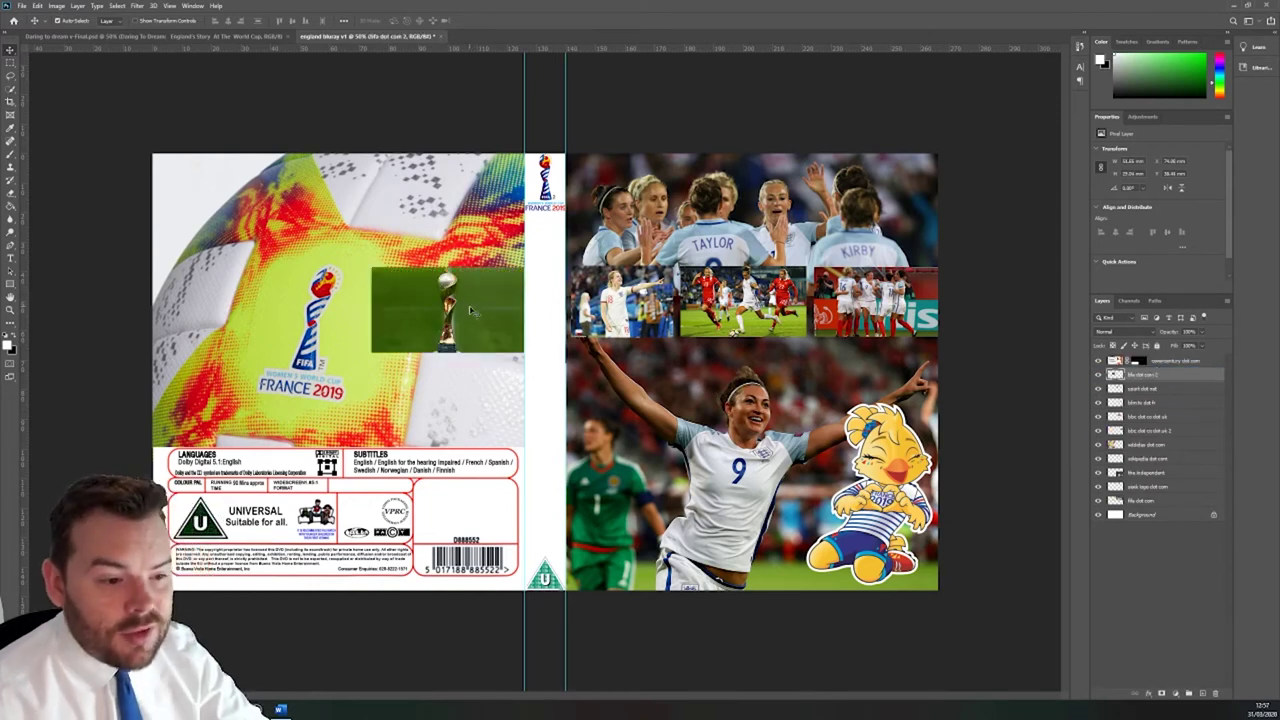
{"action": "left_click_drag", "start_coordinate": [471, 311], "coordinate": [414, 259]}
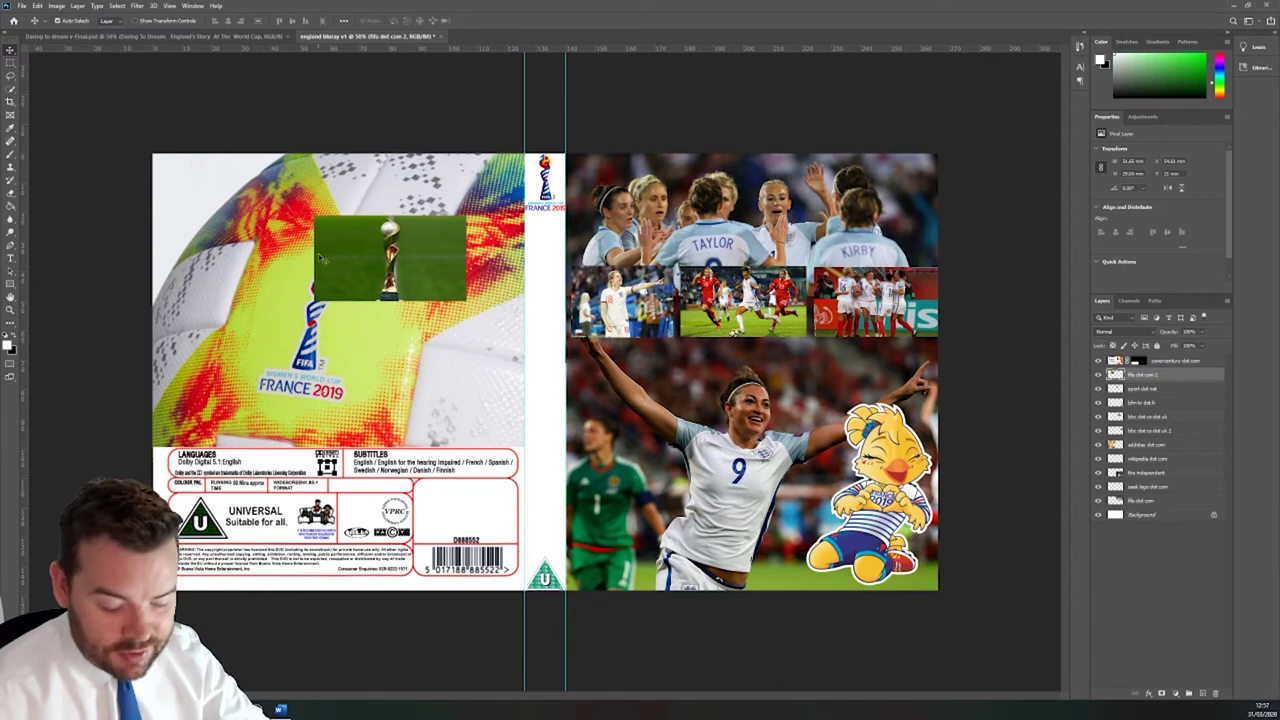
{"action": "key", "text": "ctrl+t"}
{"action": "left_click_drag", "start_coordinate": [314, 299], "coordinate": [166, 384]}
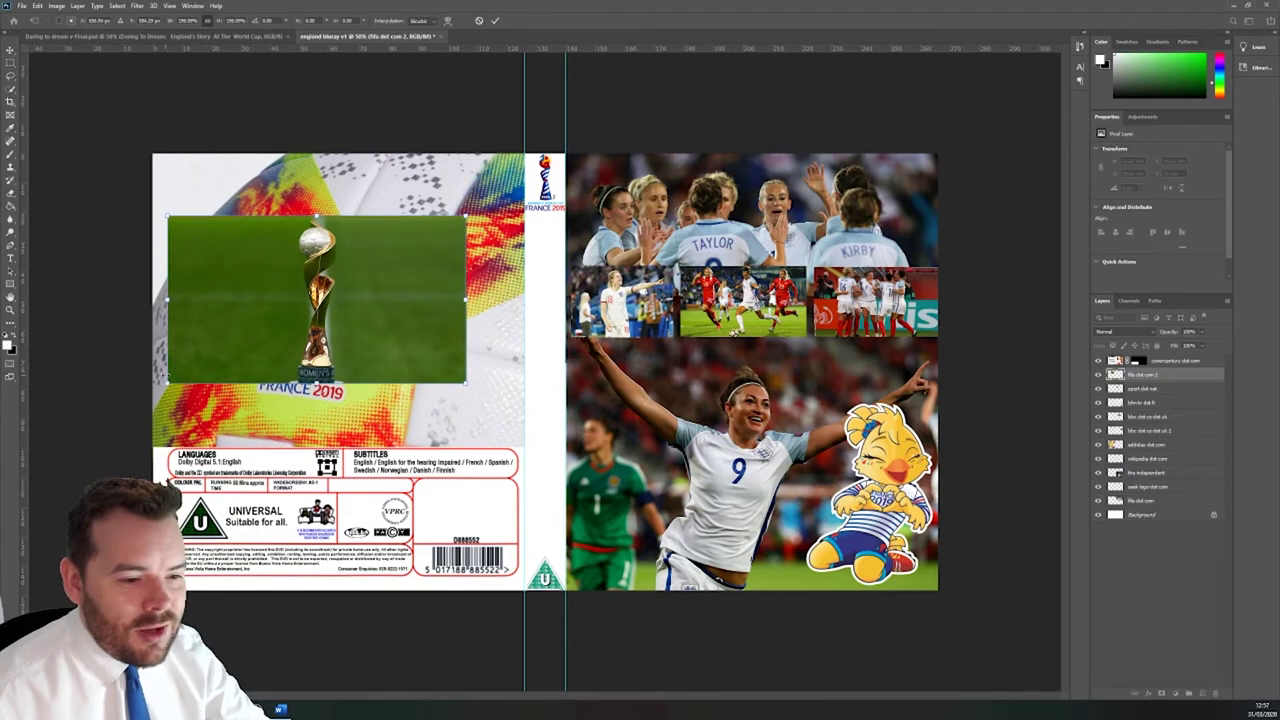
{"action": "left_click", "coordinate": [497, 21]}
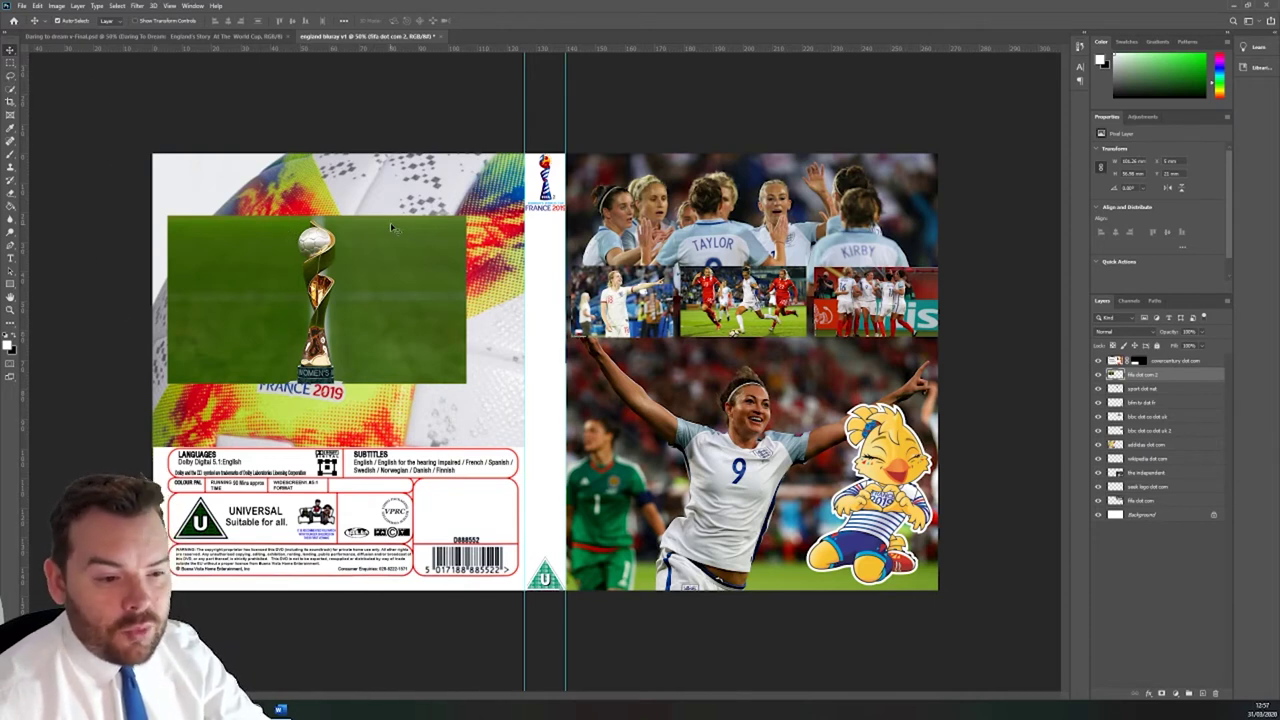
{"action": "key", "text": "ctrl+t"}
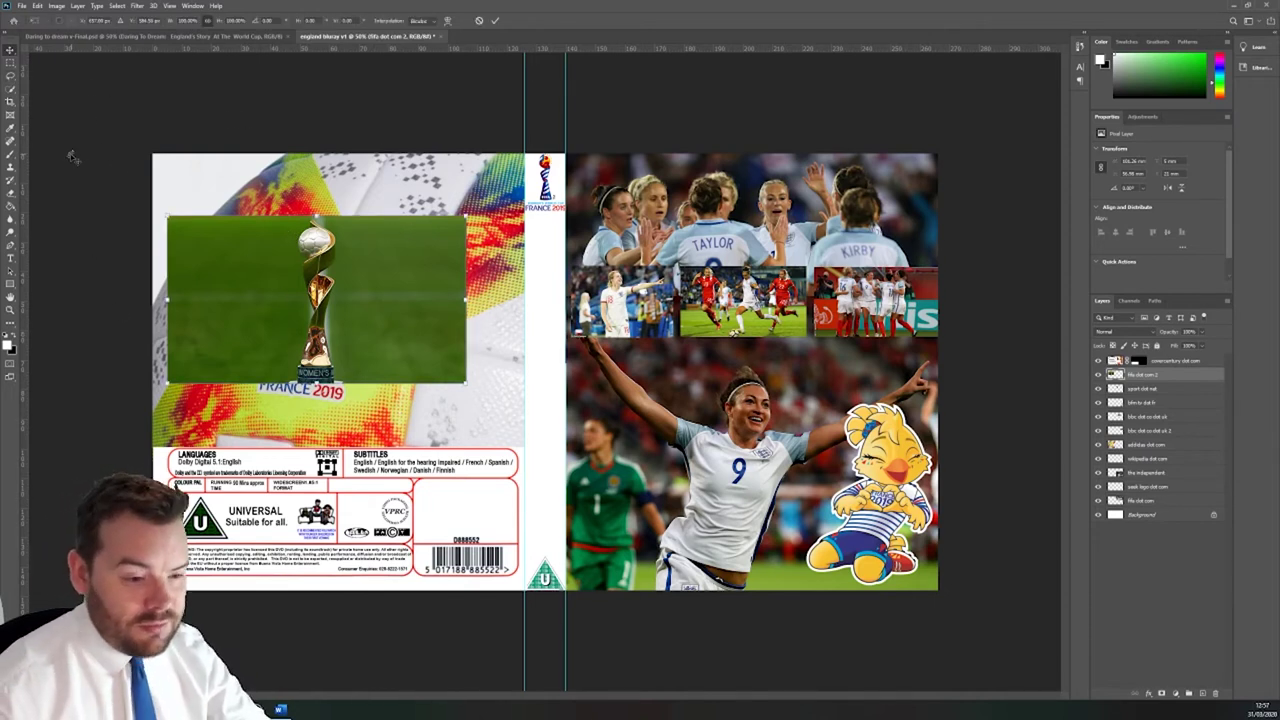
{"action": "left_click_drag", "start_coordinate": [481, 196], "coordinate": [510, 228]}
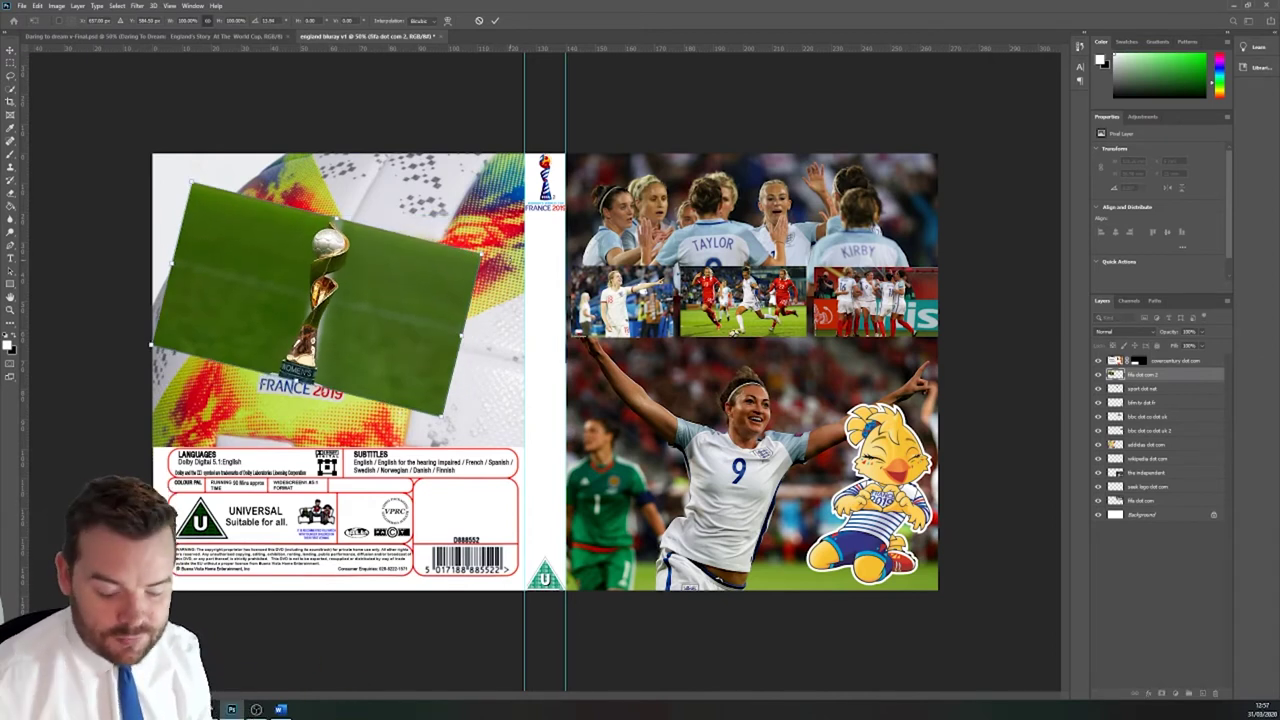
{"action": "key", "text": "ctrl+z"}
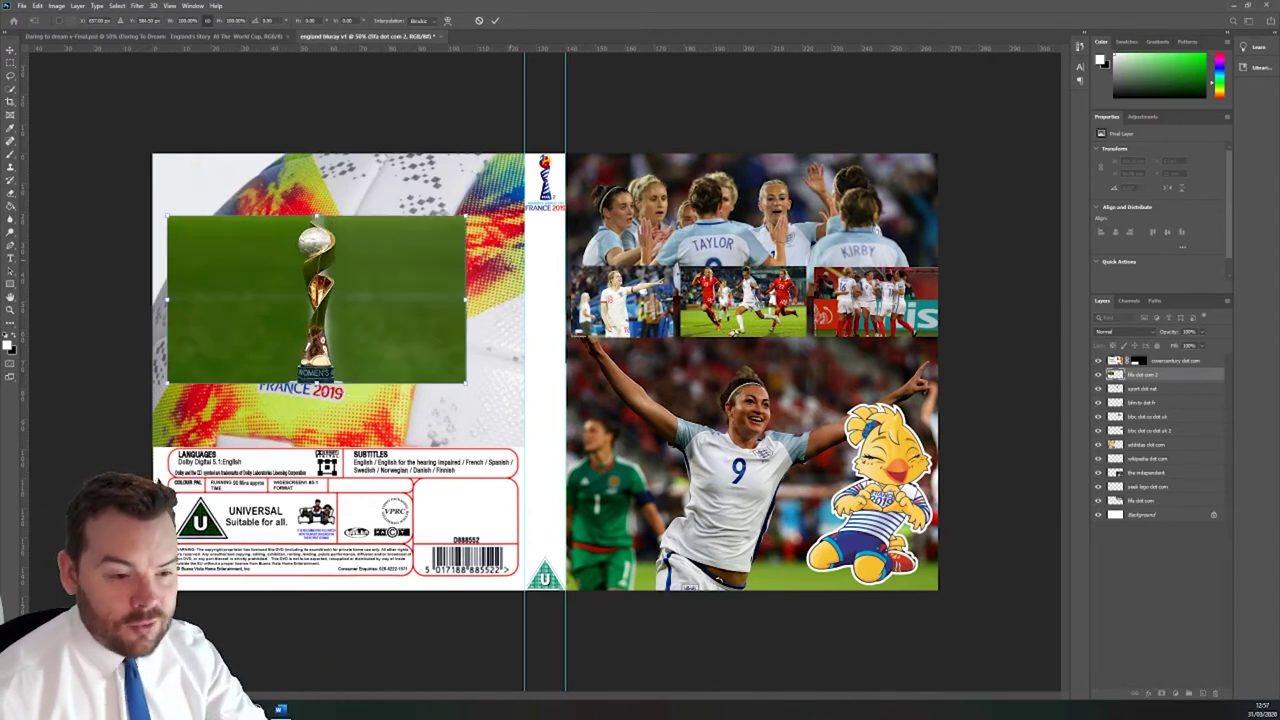
{"action": "left_click", "coordinate": [480, 21]}
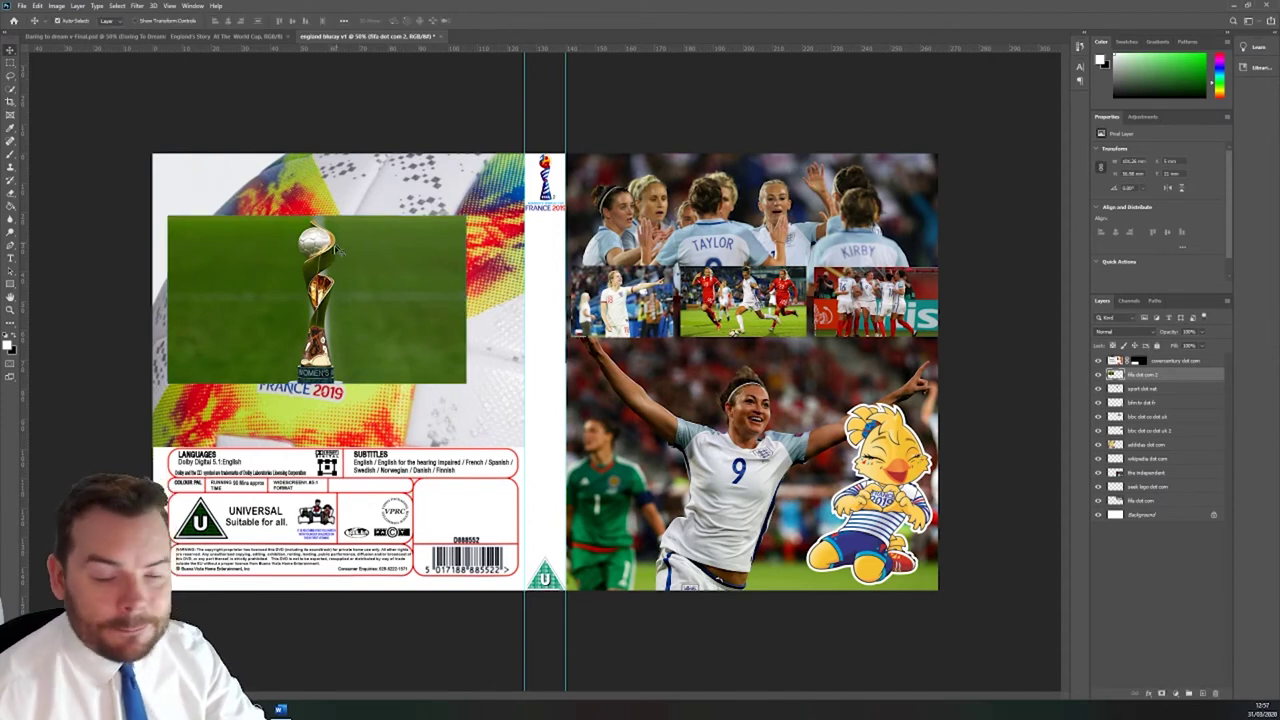
Step: Move the trophy photo slightly up and toward the spine on the back cover
{"action": "left_click_drag", "start_coordinate": [353, 264], "coordinate": [393, 255]}
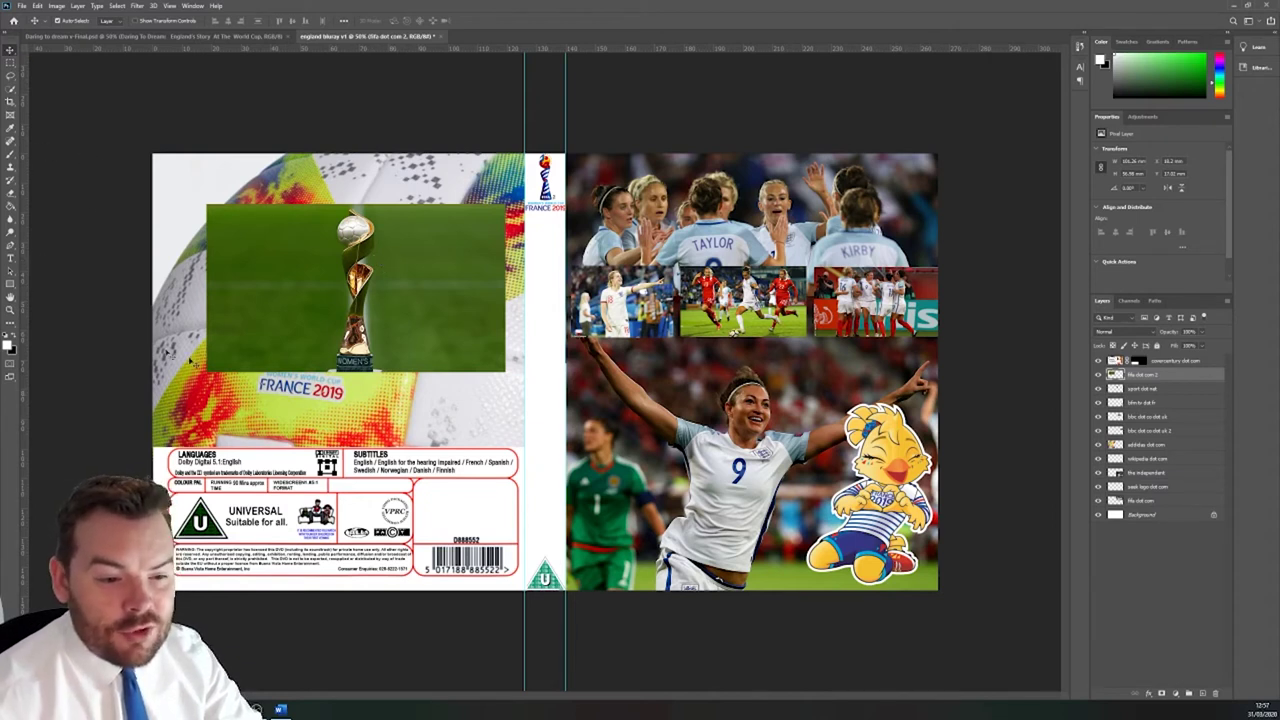
Step: Try removing the green background around the trophy by deleting Magic Wand selections on both sides of it
{"action": "left_click", "coordinate": [10, 91]}
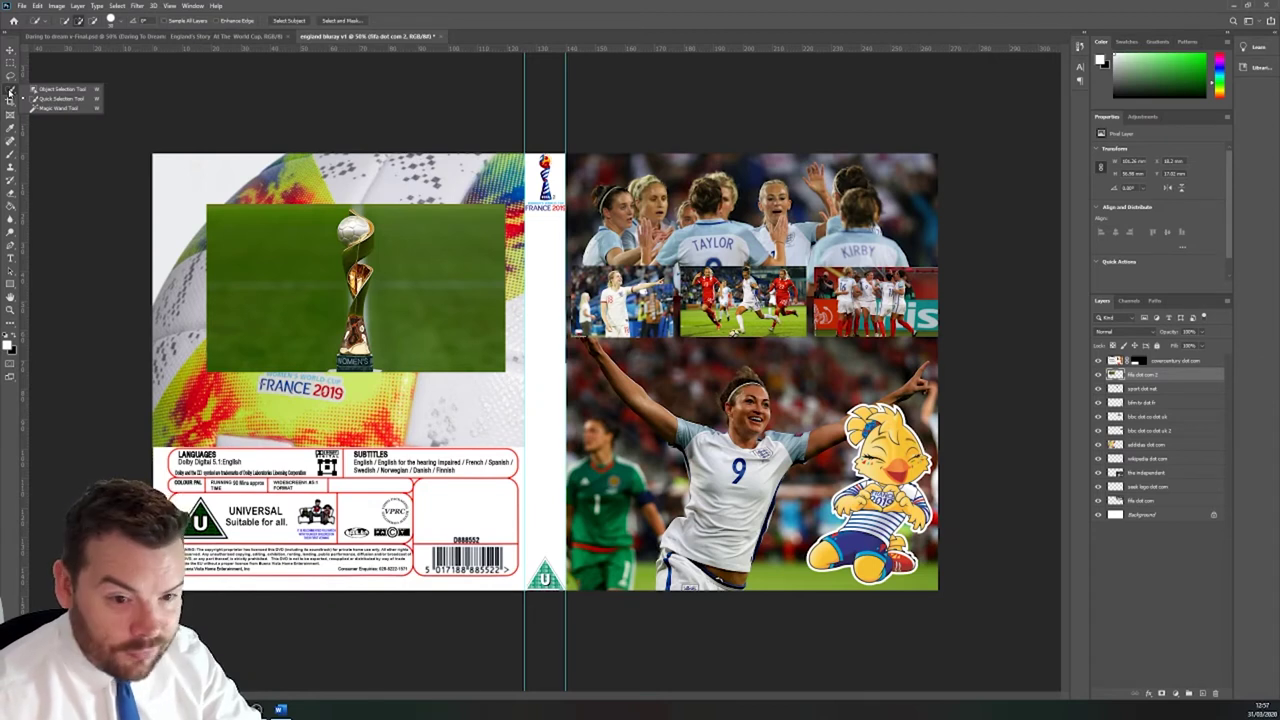
{"action": "left_click", "coordinate": [58, 107]}
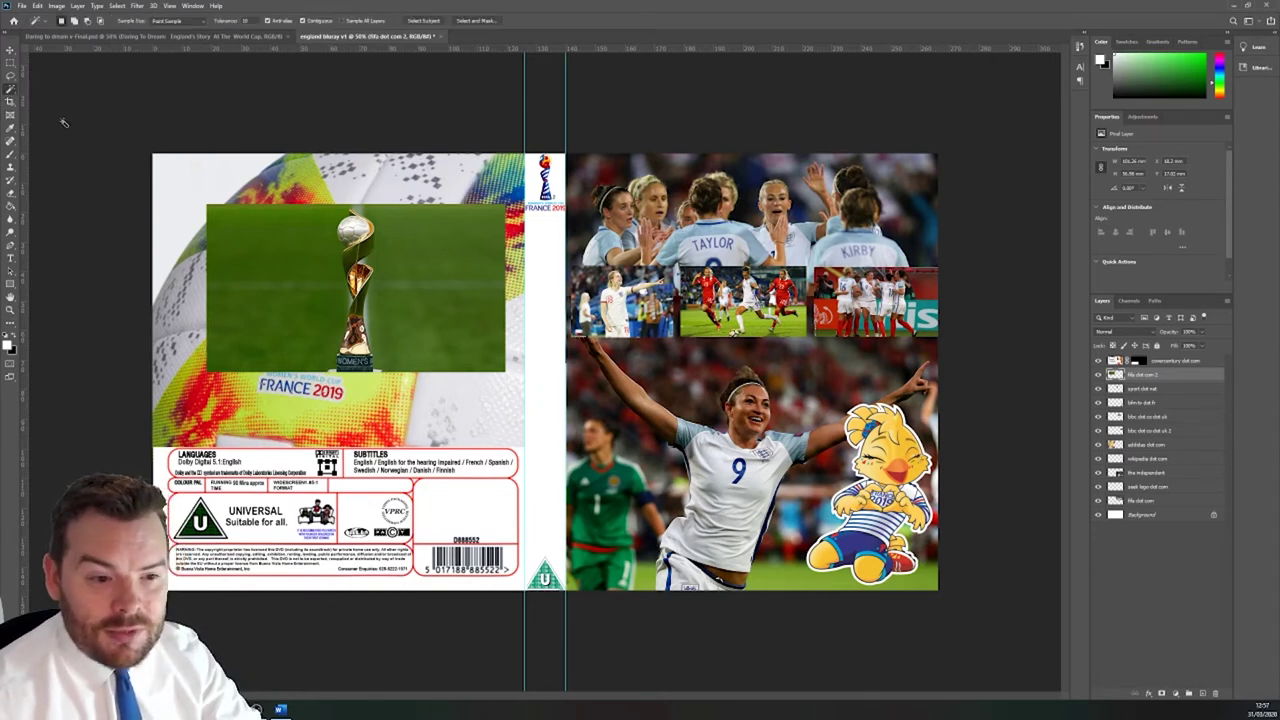
{"action": "left_click", "coordinate": [316, 226]}
{"action": "key", "text": "Delete"}
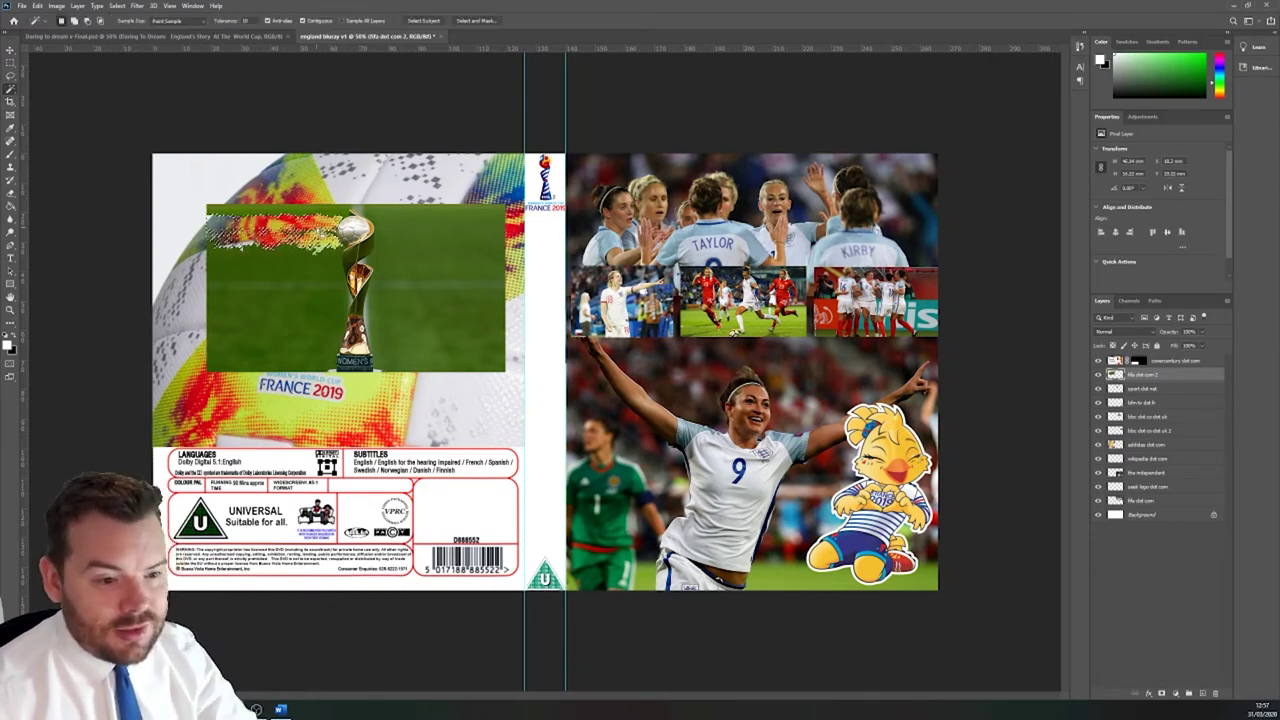
{"action": "left_click", "coordinate": [270, 298]}
{"action": "key", "text": "Delete"}
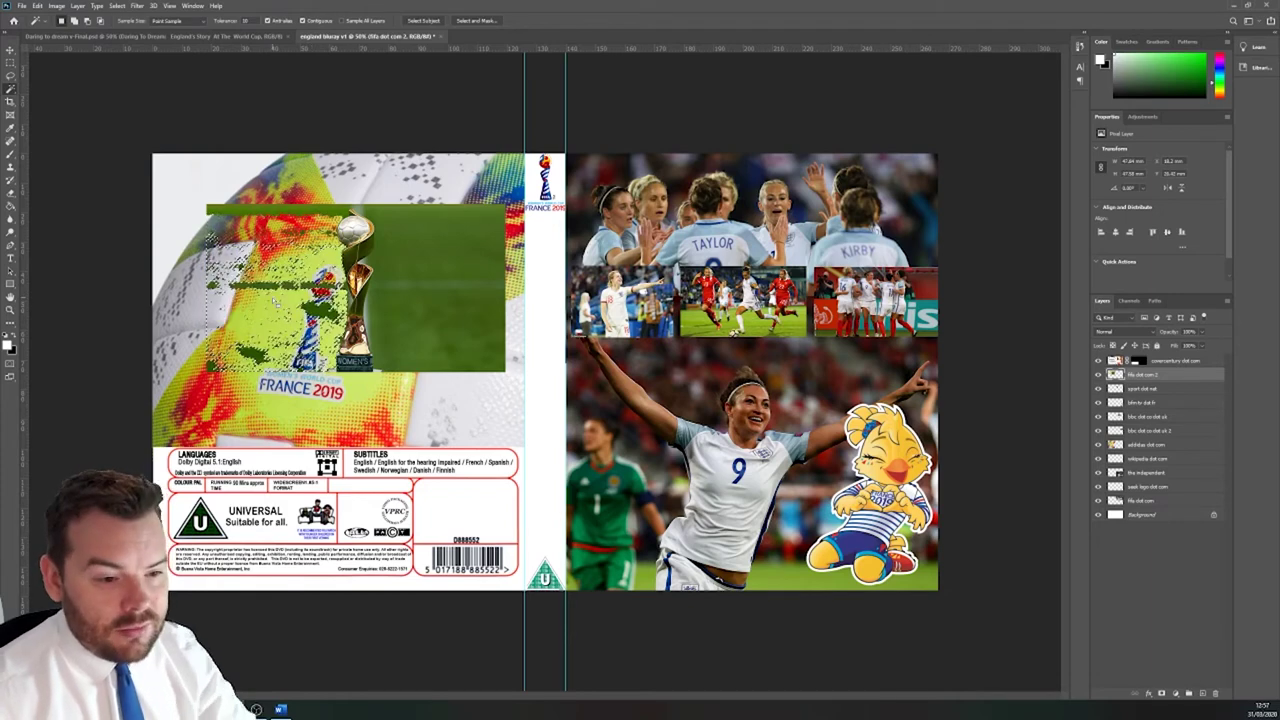
{"action": "left_click", "coordinate": [430, 258]}
{"action": "key", "text": "Delete"}
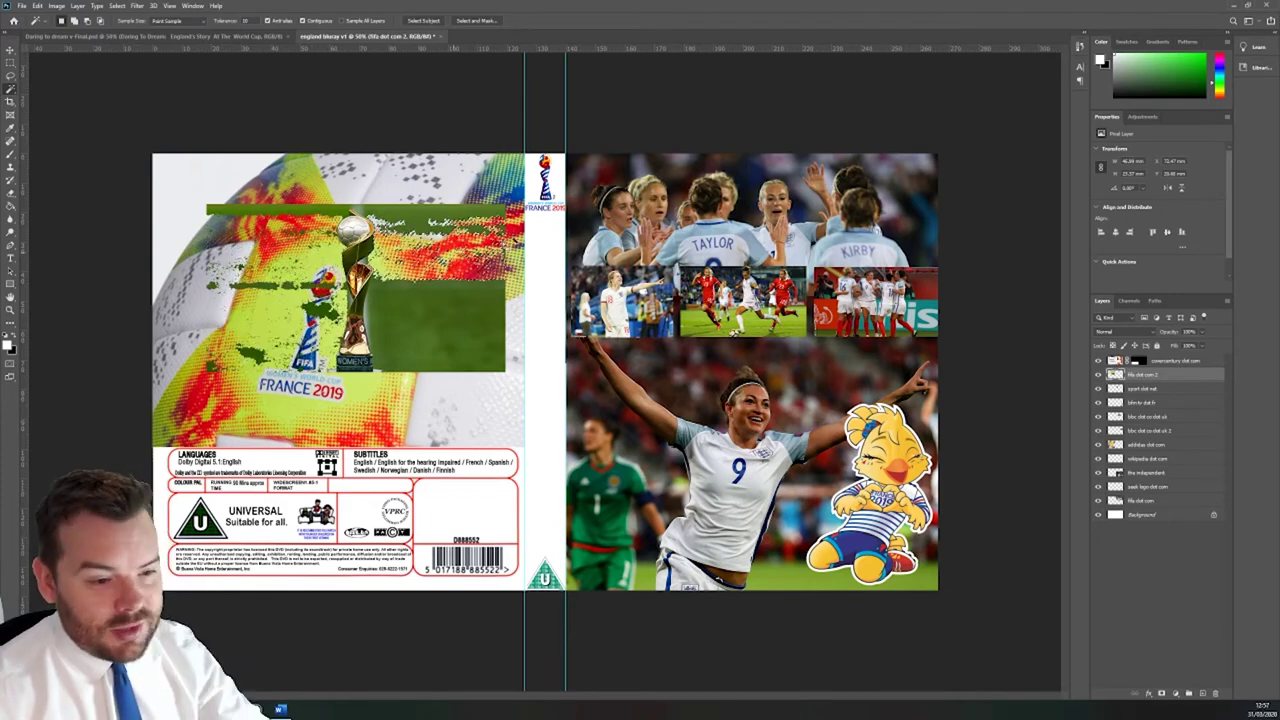
{"action": "left_click", "coordinate": [438, 300]}
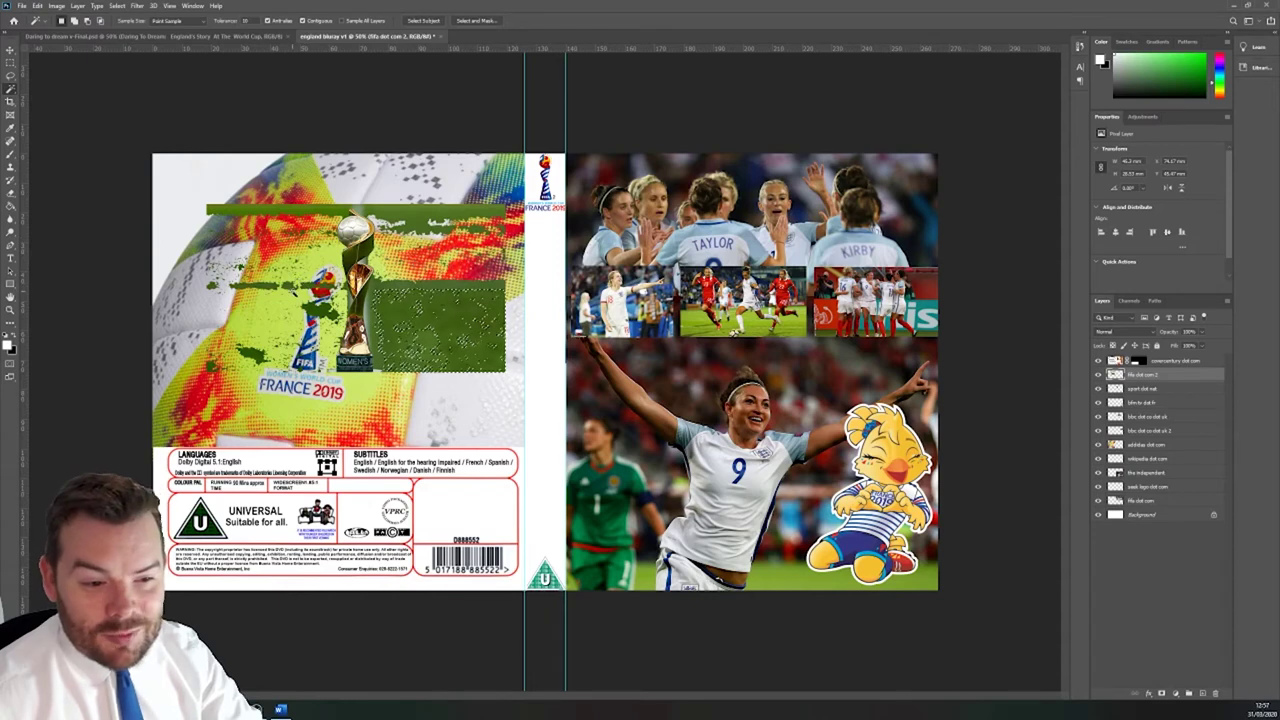
Step: Change the Magic Wand tolerance and try deleting the remaining green background again
{"action": "double_click", "coordinate": [244, 20]}
{"action": "type", "text": "18"}
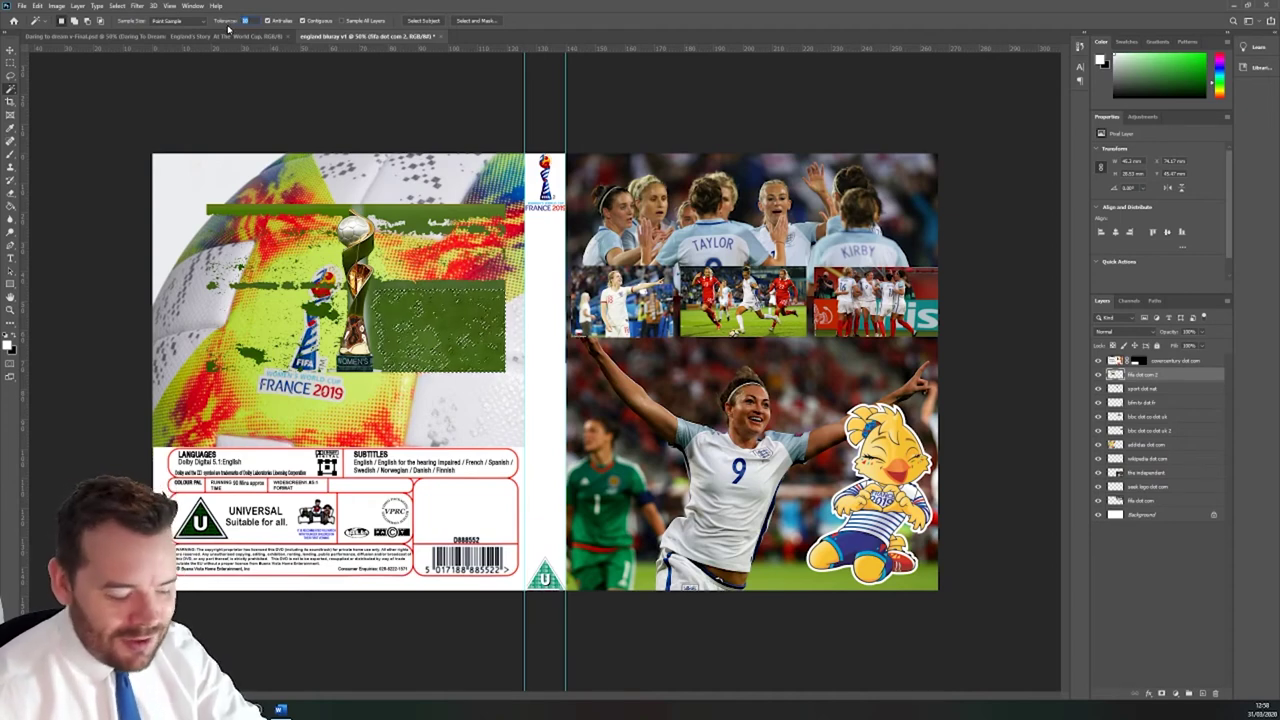
{"action": "key", "text": "Return"}
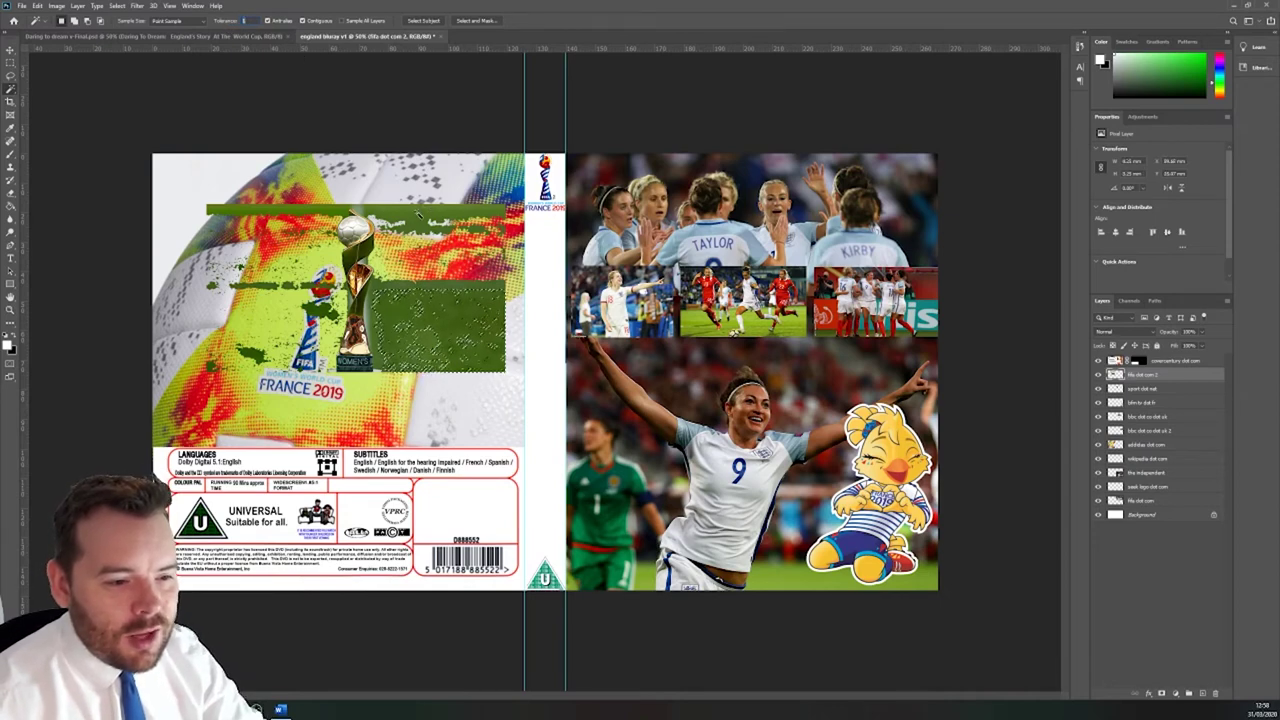
{"action": "key", "text": "Delete"}
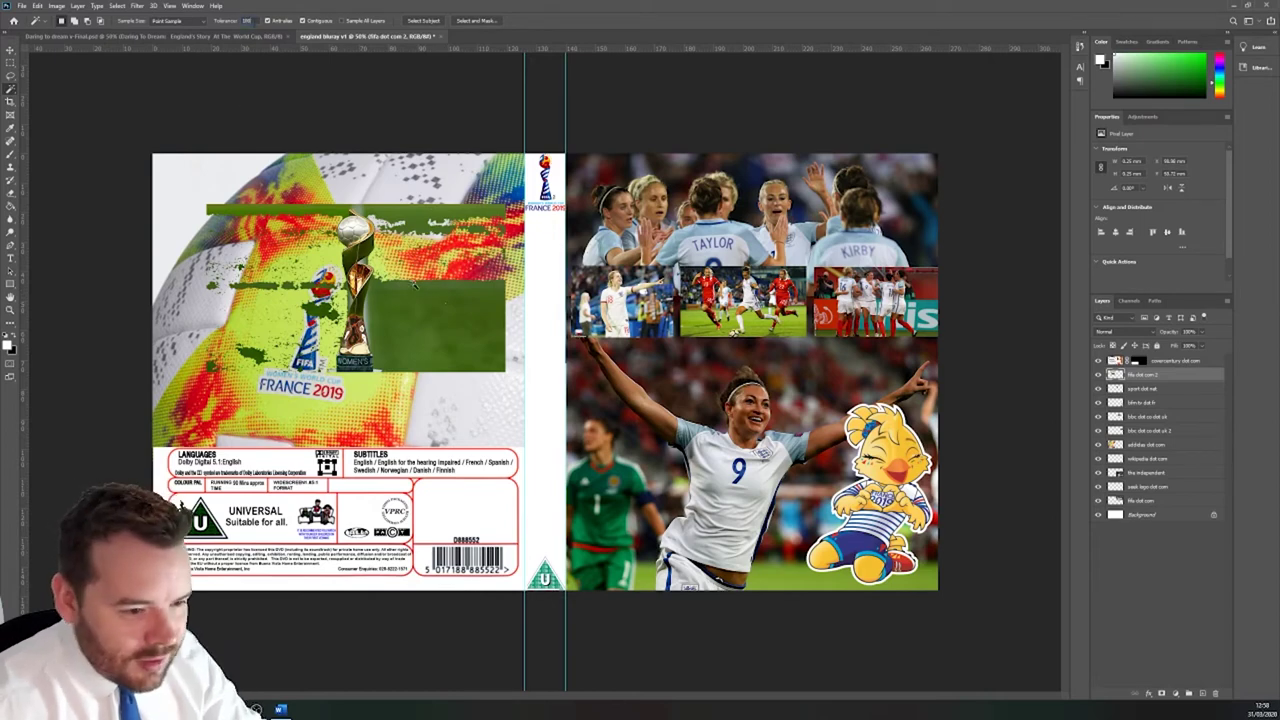
Step: Undo all the Magic Wand selections and deletions on the trophy photo
{"action": "key", "text": "ctrl+z"}
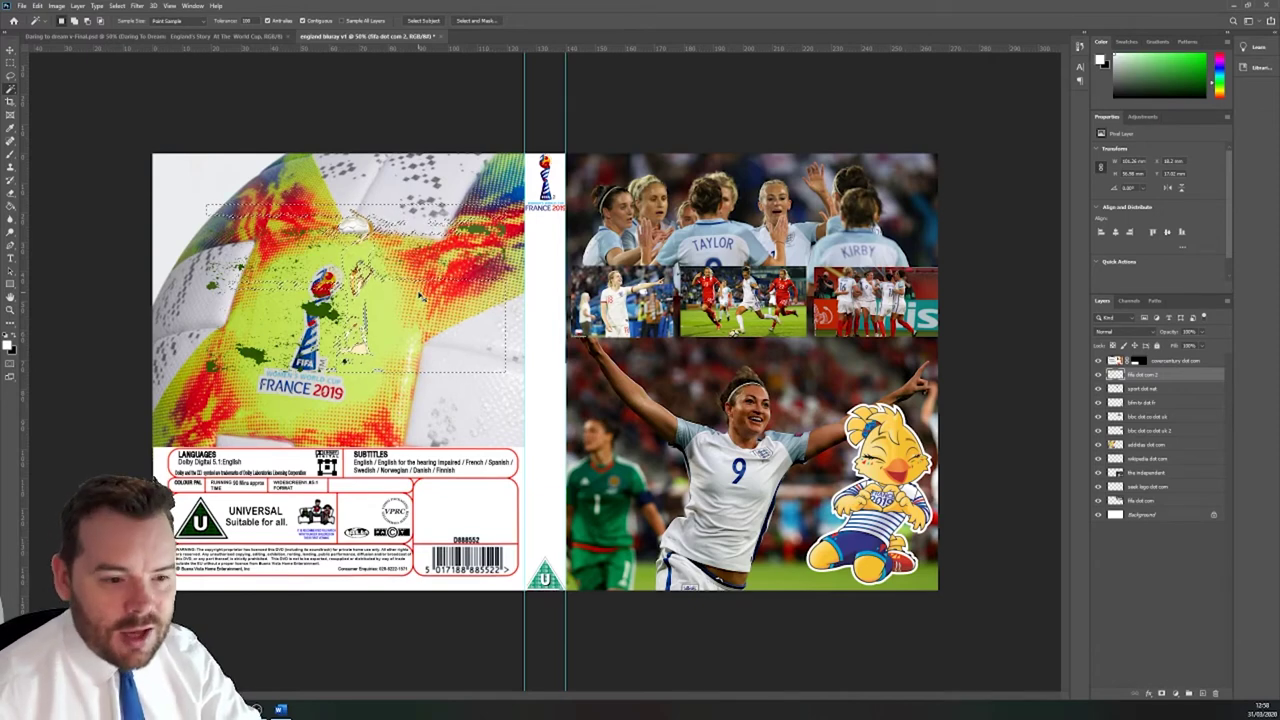
{"action": "key", "text": "ctrl+d"}
{"action": "key", "text": "ctrl+shift+z"}
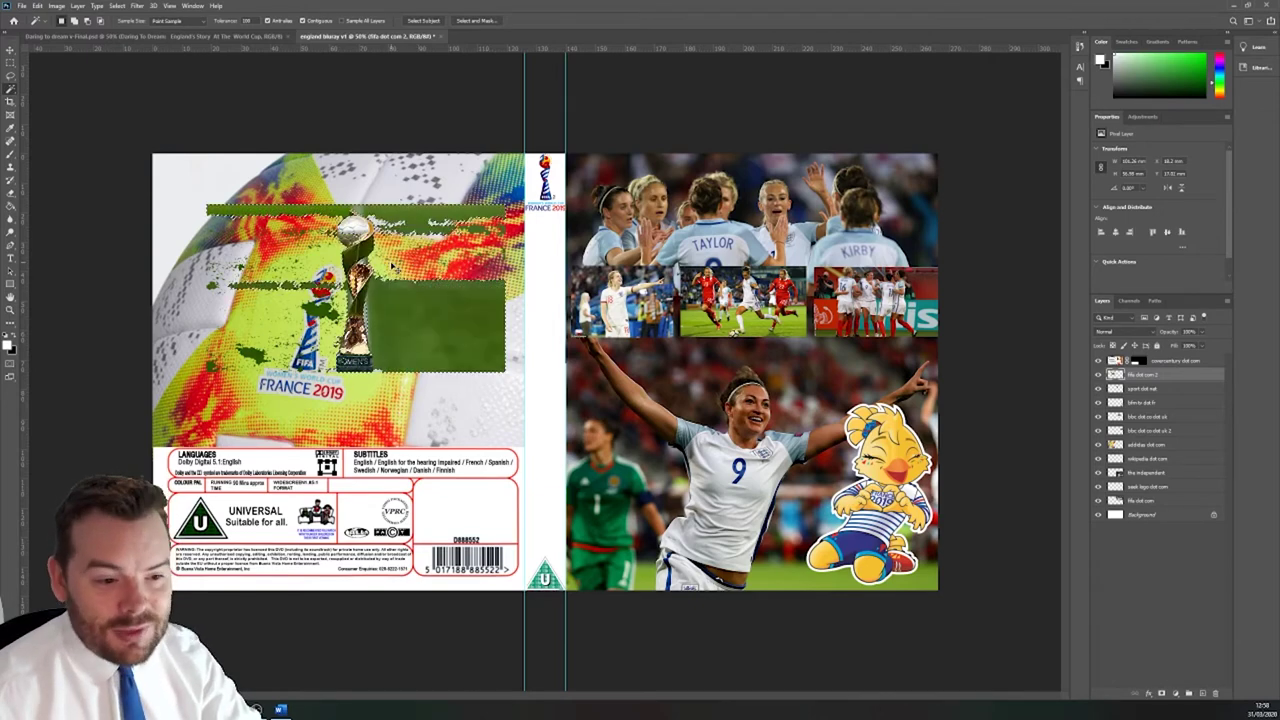
{"action": "key", "text": "ctrl+shift+z"}
{"action": "key", "text": "ctrl+shift+z"}
{"action": "key", "text": "ctrl+shift+z"}
{"action": "key", "text": "ctrl+shift+z"}
{"action": "key", "text": "ctrl+shift+z"}
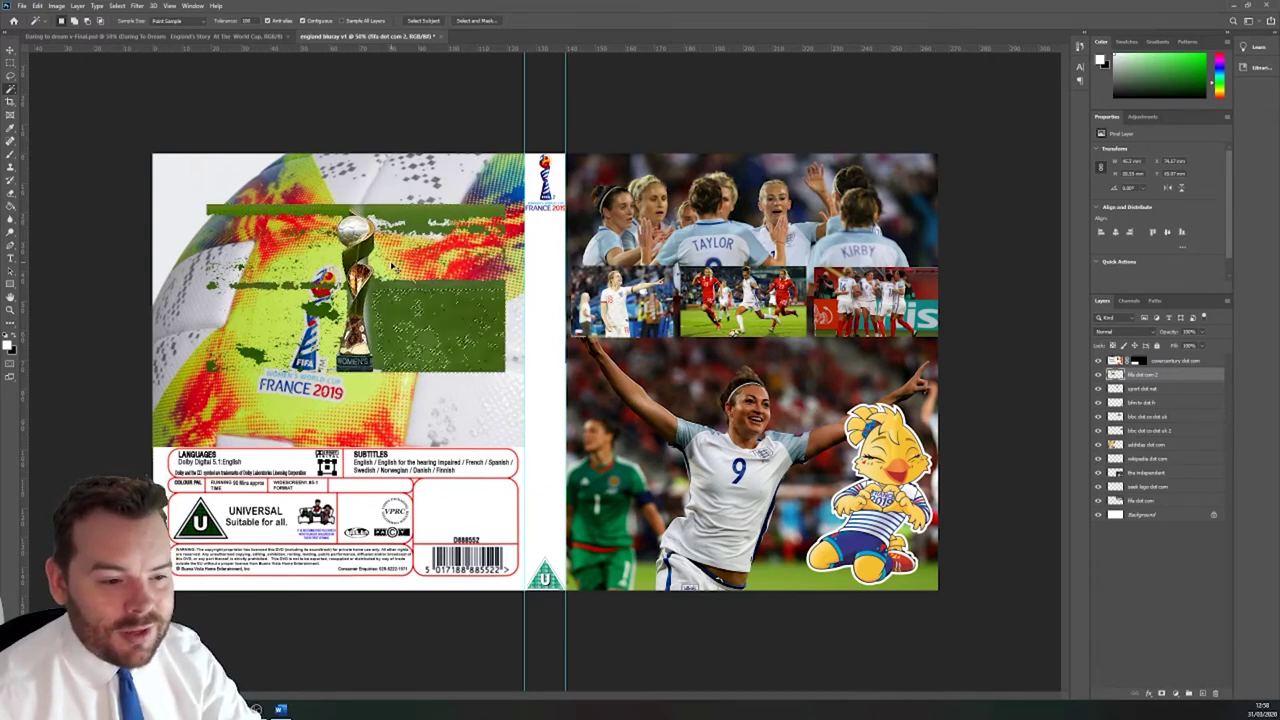
{"action": "key", "text": "ctrl+shift+z"}
{"action": "key", "text": "ctrl+shift+z"}
{"action": "key", "text": "ctrl+shift+z"}
{"action": "key", "text": "ctrl+shift+z"}
{"action": "key", "text": "ctrl+shift+z"}
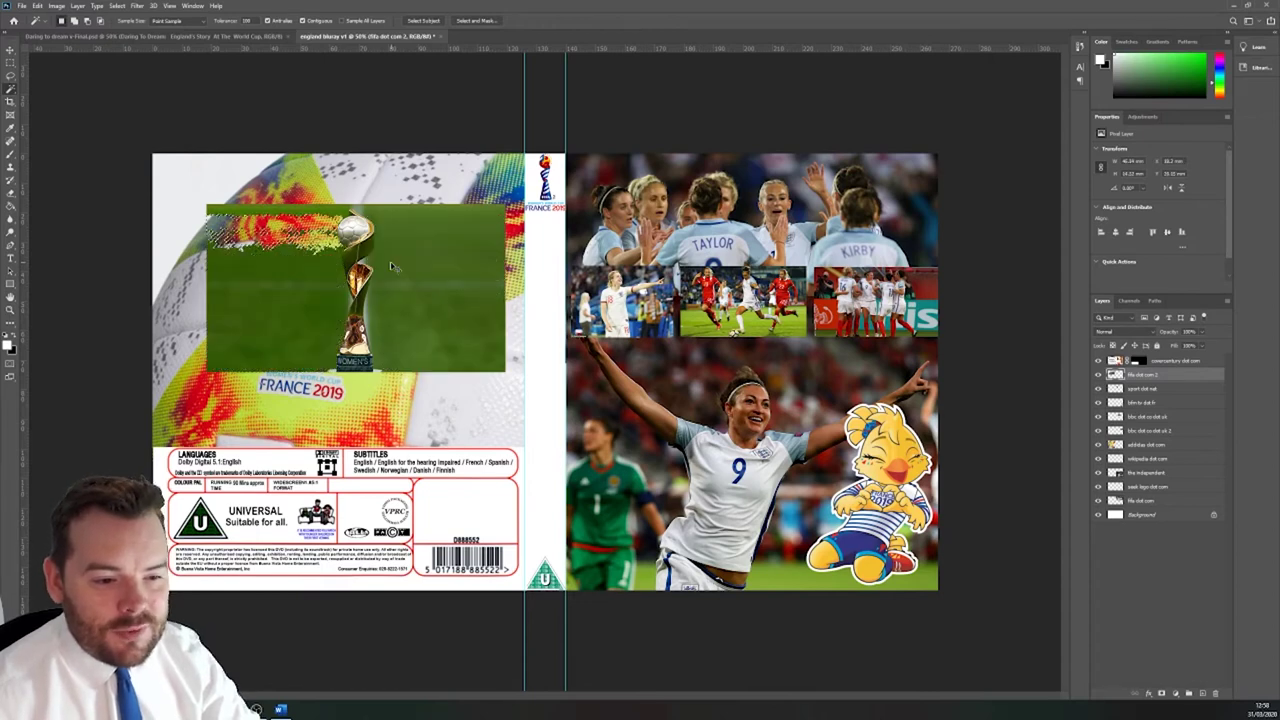
{"action": "key", "text": "ctrl+shift+z"}
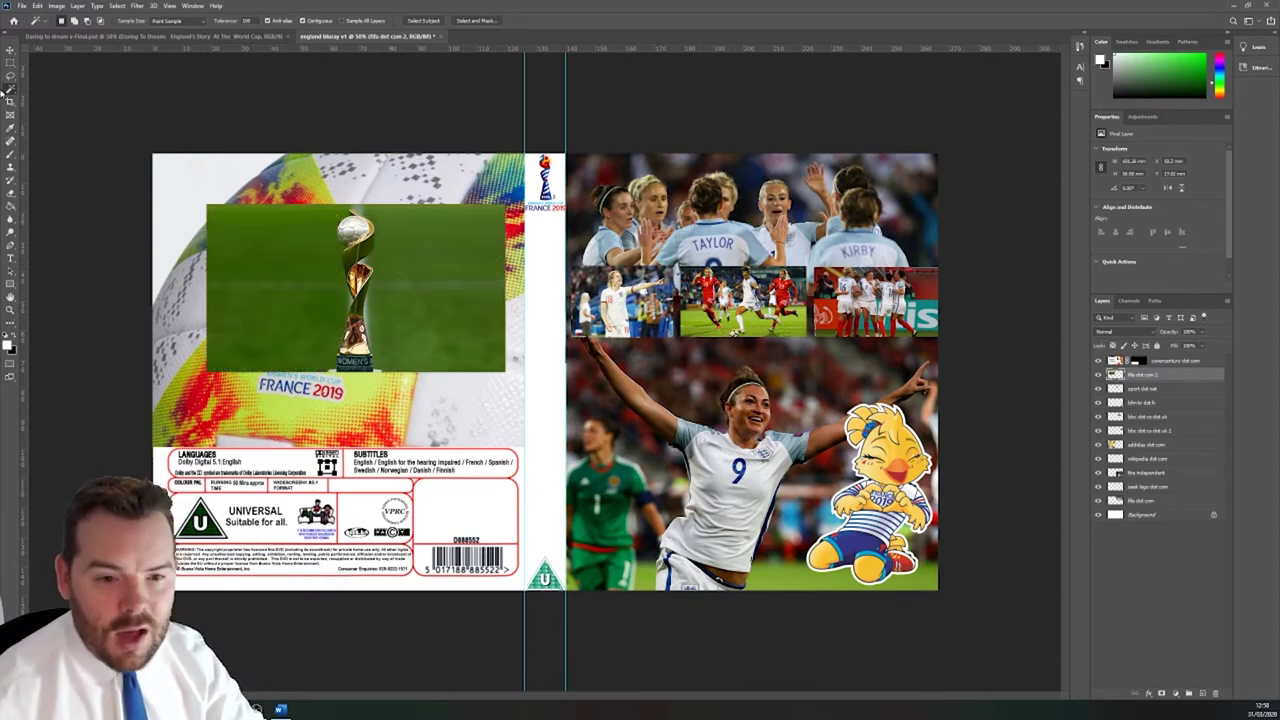
Step: Try selecting the green background beside the trophy with the Quick Selection tool
{"action": "right_click", "coordinate": [10, 88]}
{"action": "left_click", "coordinate": [48, 98]}
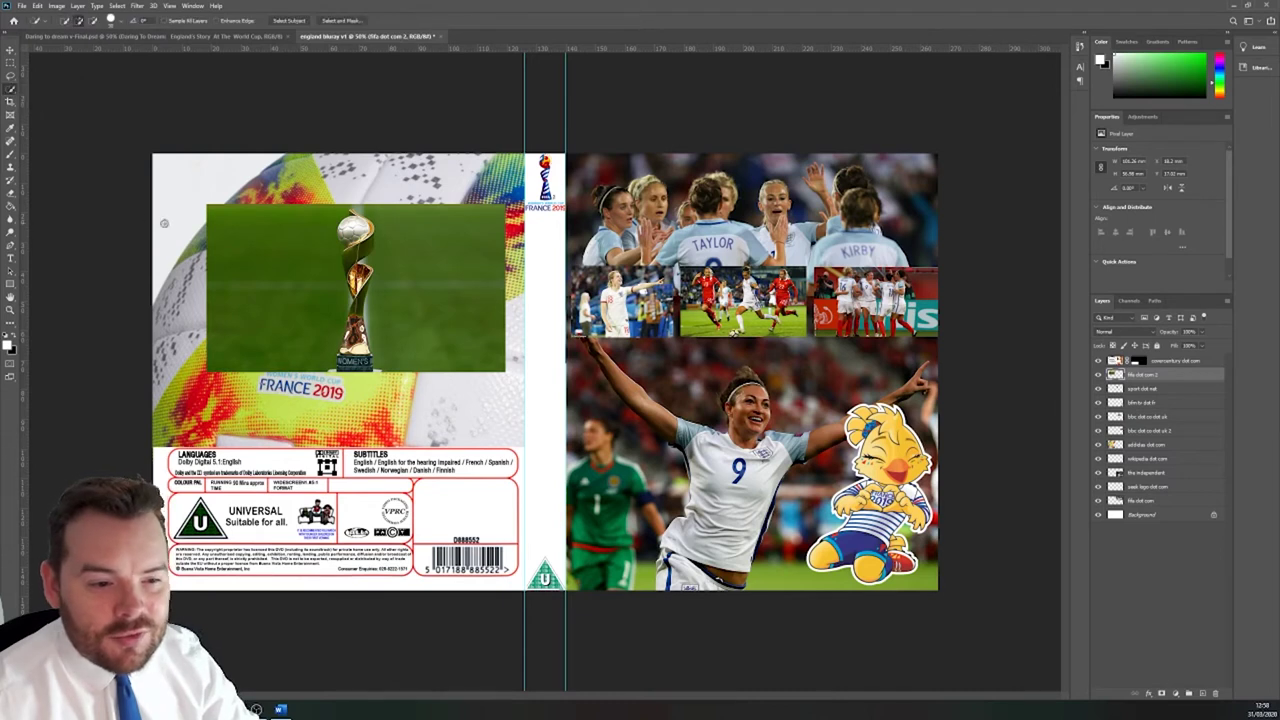
{"action": "left_click", "coordinate": [262, 297]}
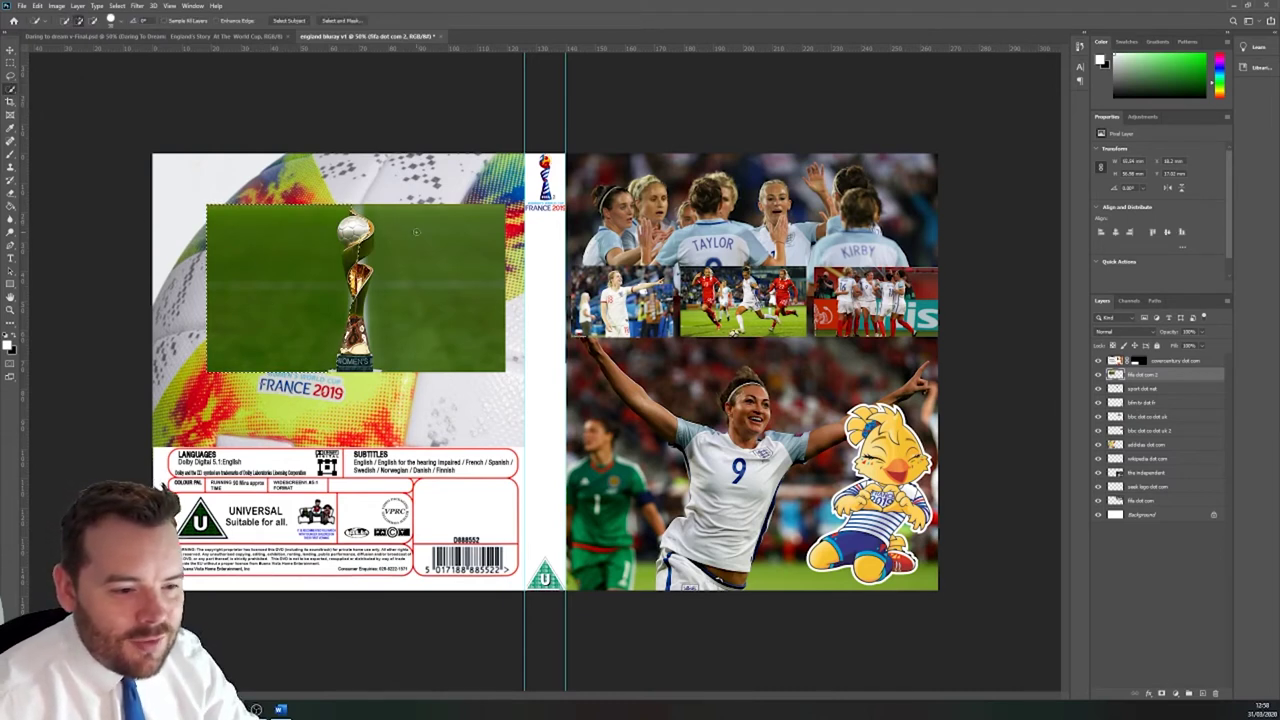
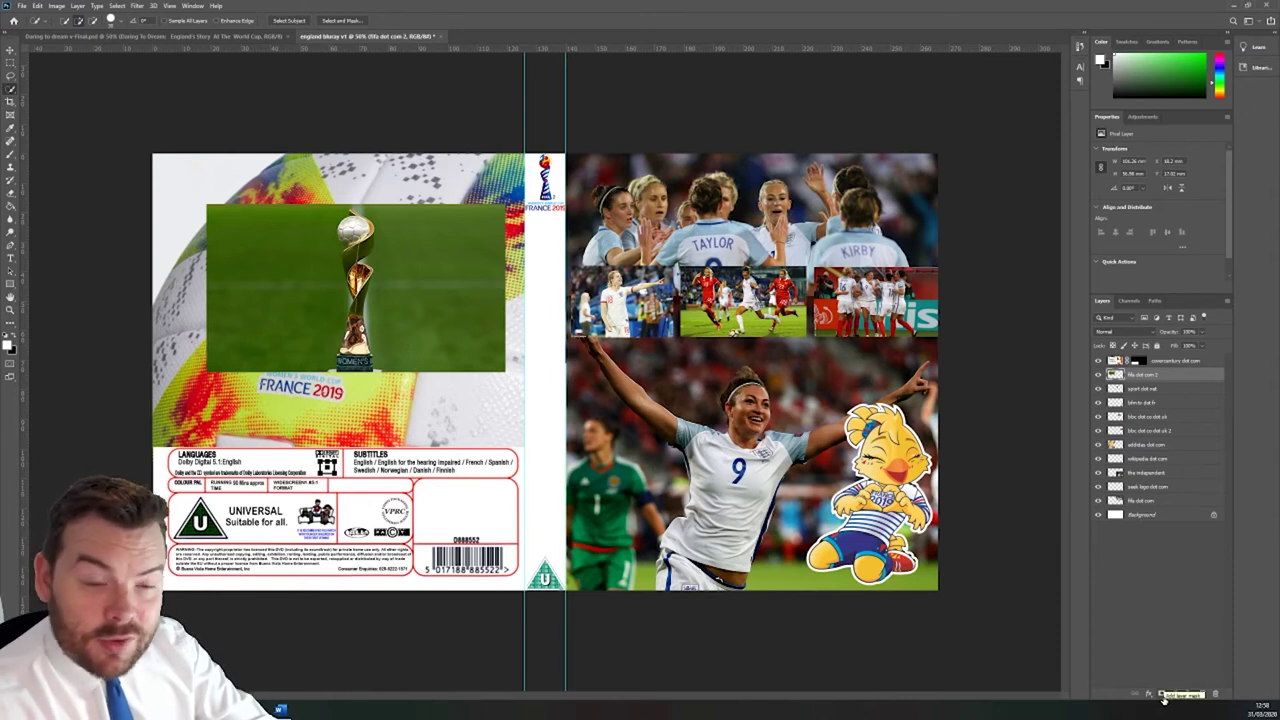
Step: Add a layer mask to the fifa dot com 2 trophy layer and activate the Zoom tool
{"action": "left_click", "coordinate": [1162, 694]}
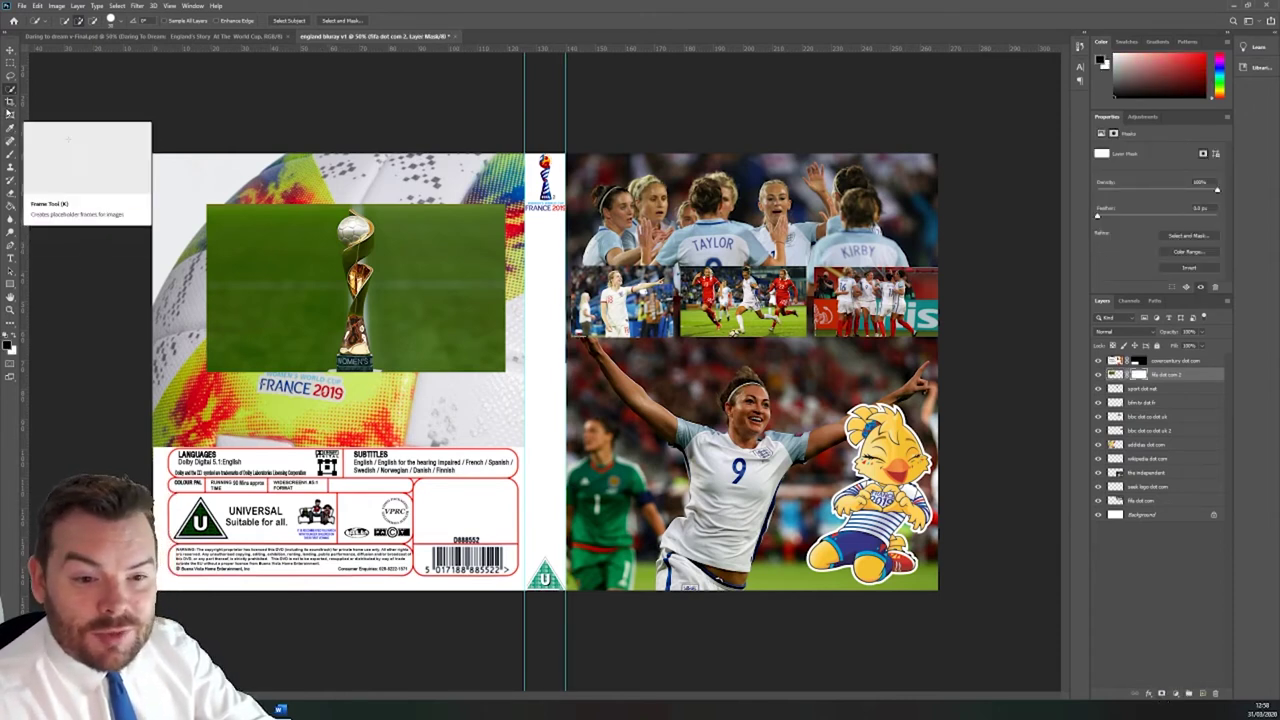
{"action": "left_click", "coordinate": [11, 66]}
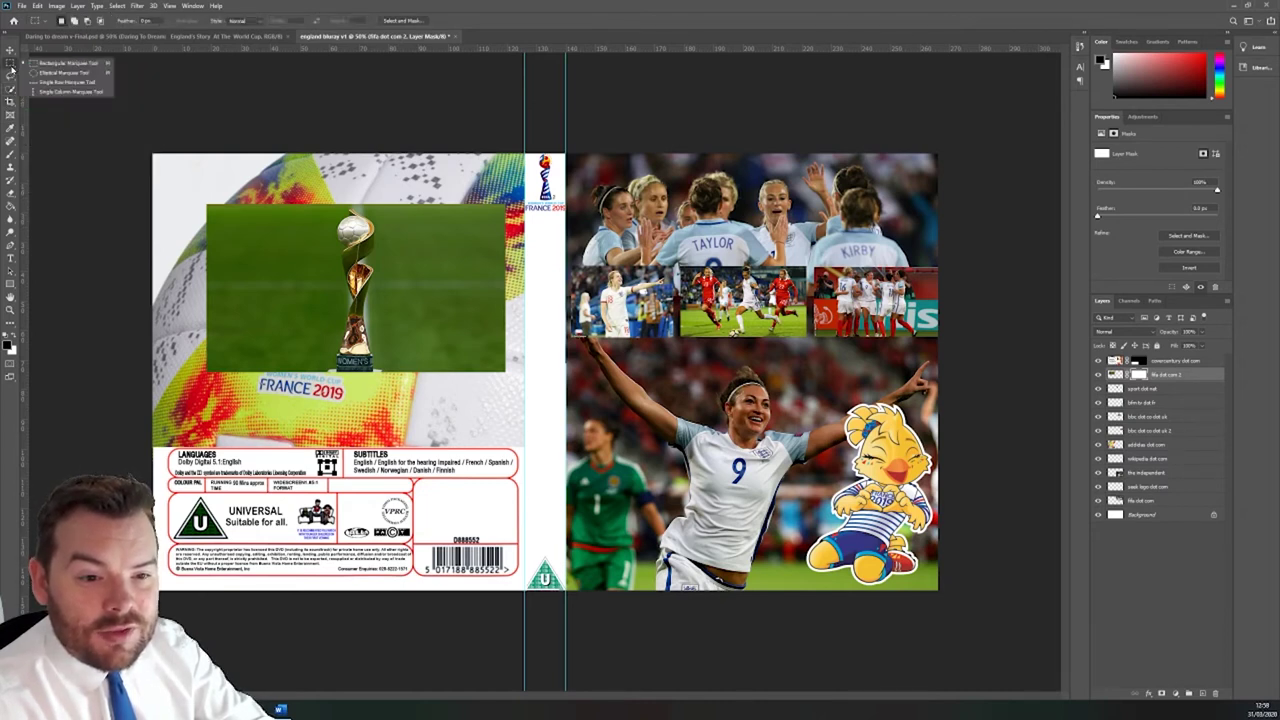
{"action": "left_click", "coordinate": [12, 67]}
{"action": "left_click", "coordinate": [10, 307]}
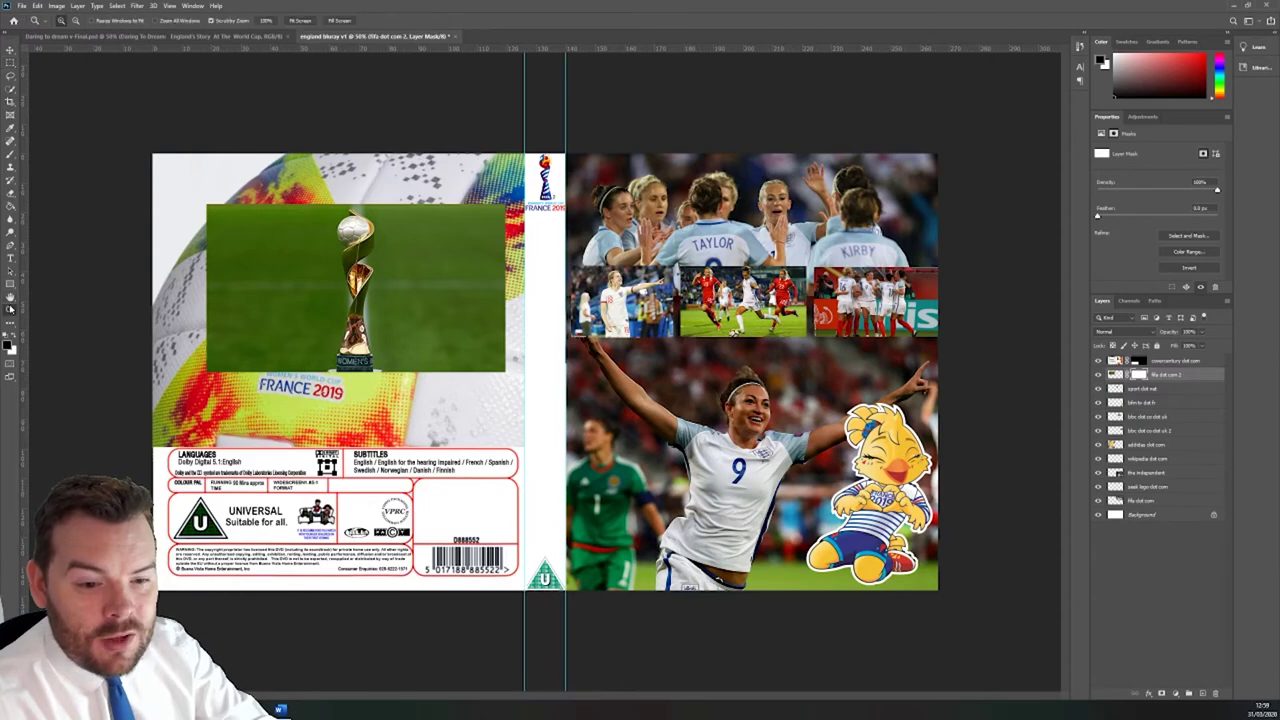
Step: Draw a rough freehand Lasso selection on the grass beside the trophy, and clear it
{"action": "left_click_drag", "start_coordinate": [372, 253], "coordinate": [345, 215]}
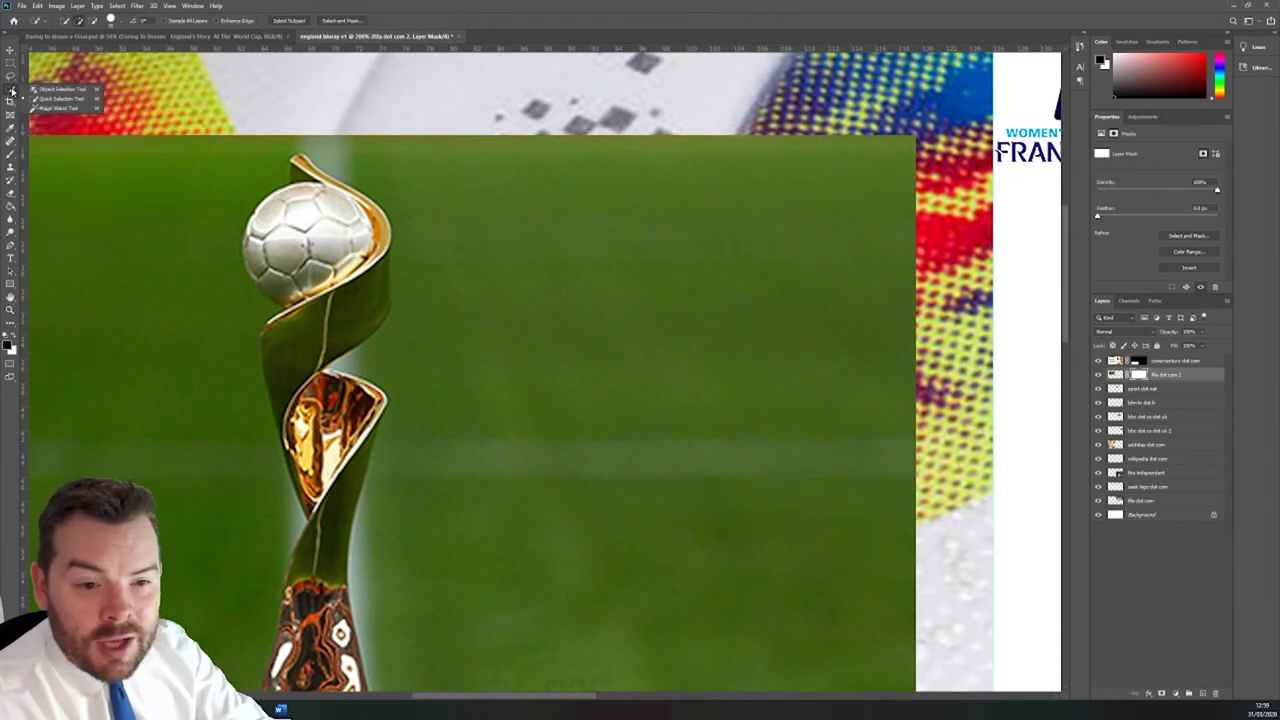
{"action": "left_click", "coordinate": [11, 102]}
{"action": "left_click", "coordinate": [10, 64]}
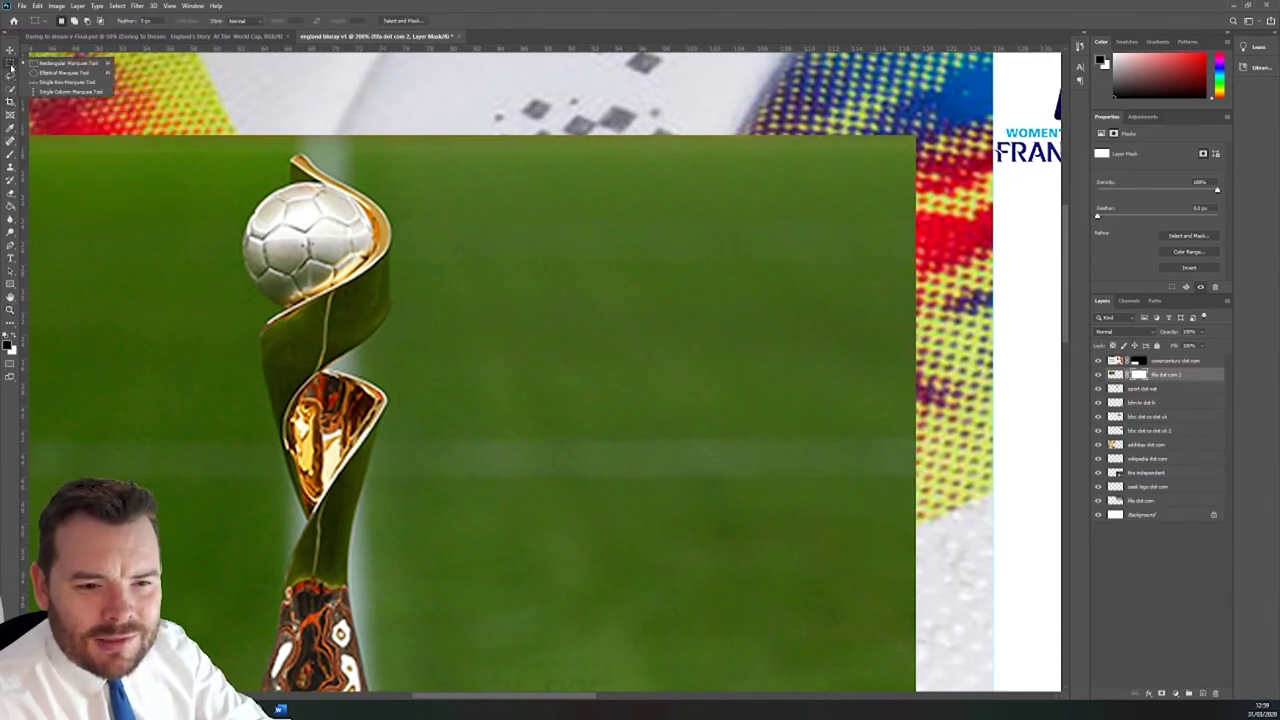
{"action": "left_click", "coordinate": [10, 78]}
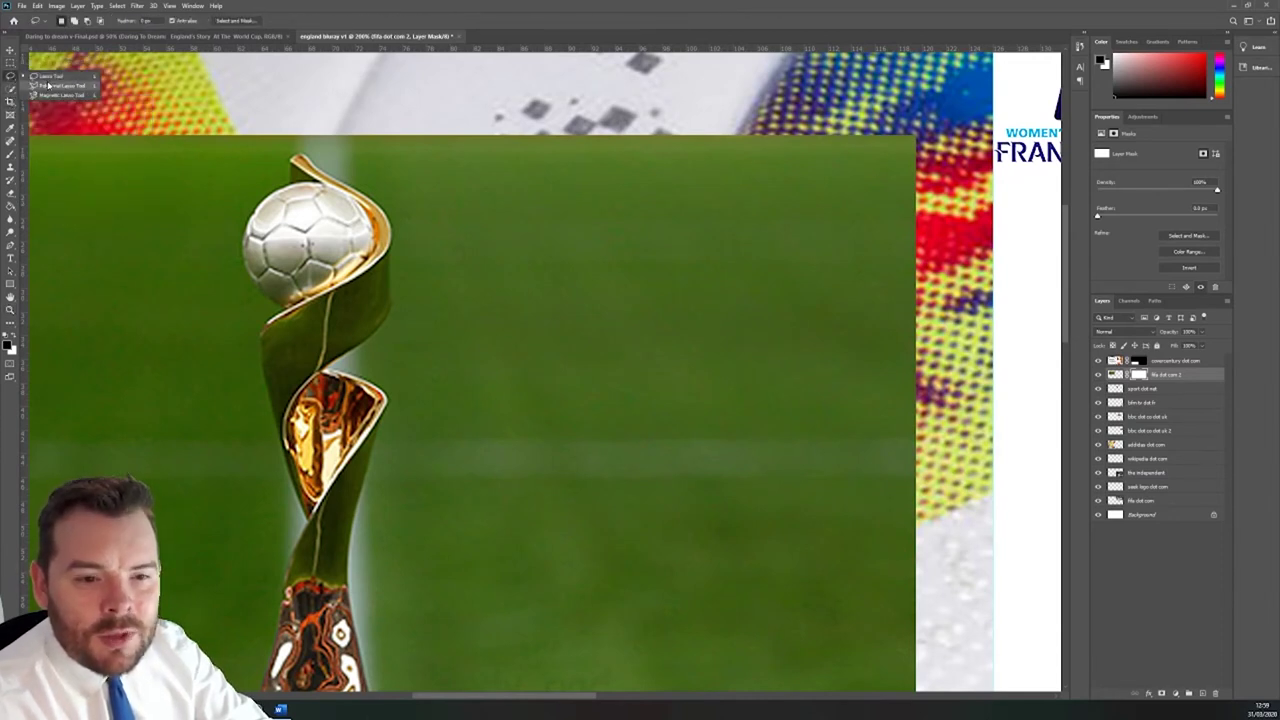
{"action": "left_click", "coordinate": [48, 85]}
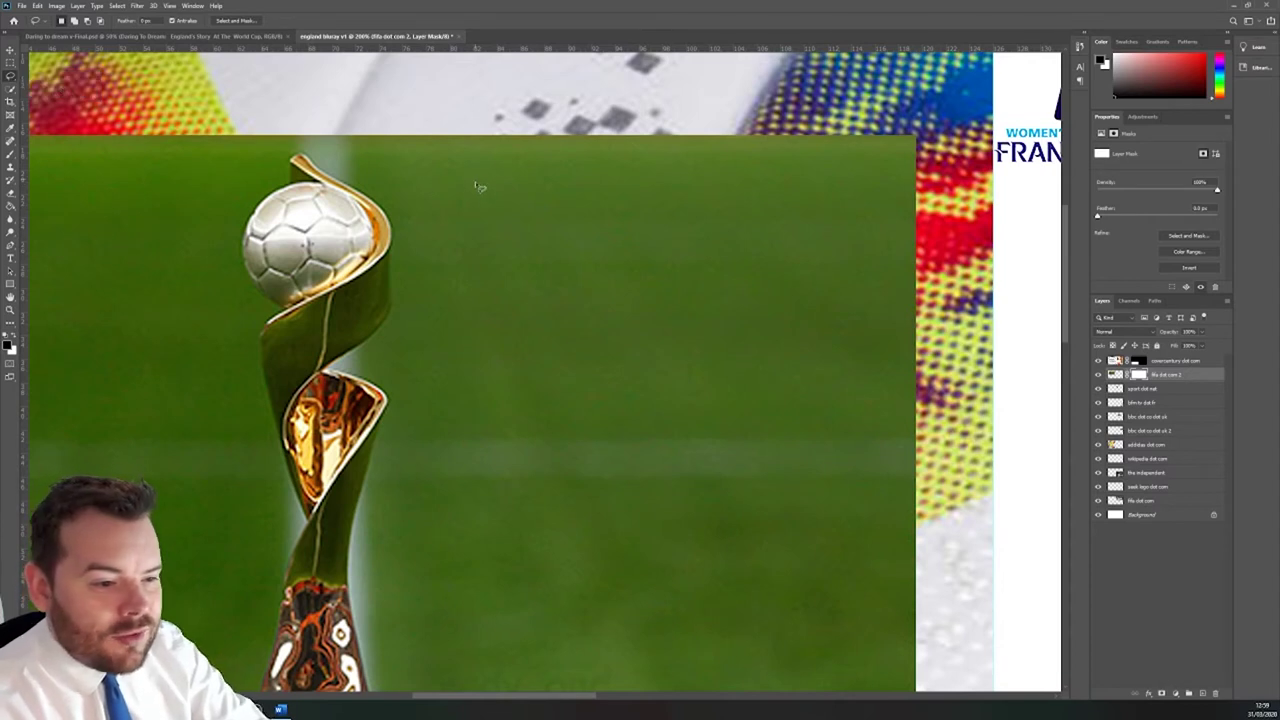
{"action": "mouse_move", "coordinate": [478, 186]}
{"action": "left_mouse_down"}
{"action": "mouse_move", "coordinate": [494, 268]}
{"action": "mouse_move", "coordinate": [607, 372]}
{"action": "mouse_move", "coordinate": [718, 300]}
{"action": "mouse_move", "coordinate": [653, 206]}
{"action": "mouse_move", "coordinate": [477, 197]}
{"action": "left_mouse_up"}
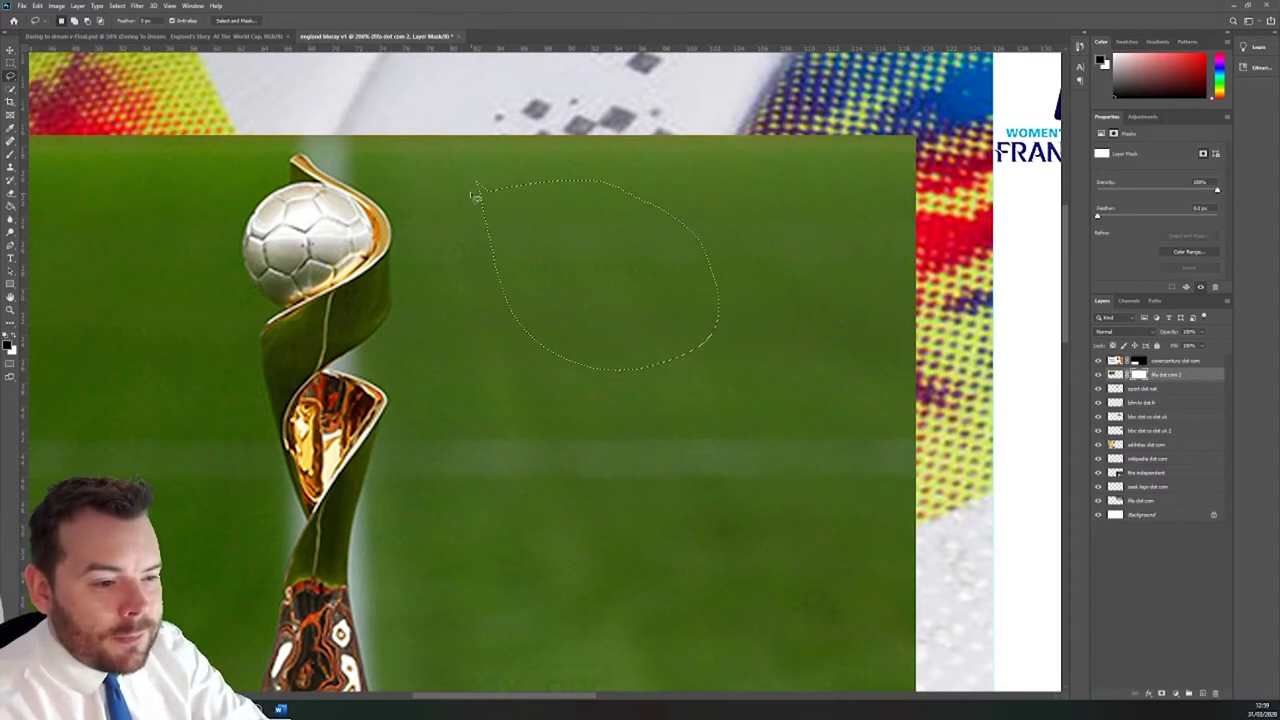
{"action": "key", "text": "ctrl+d"}
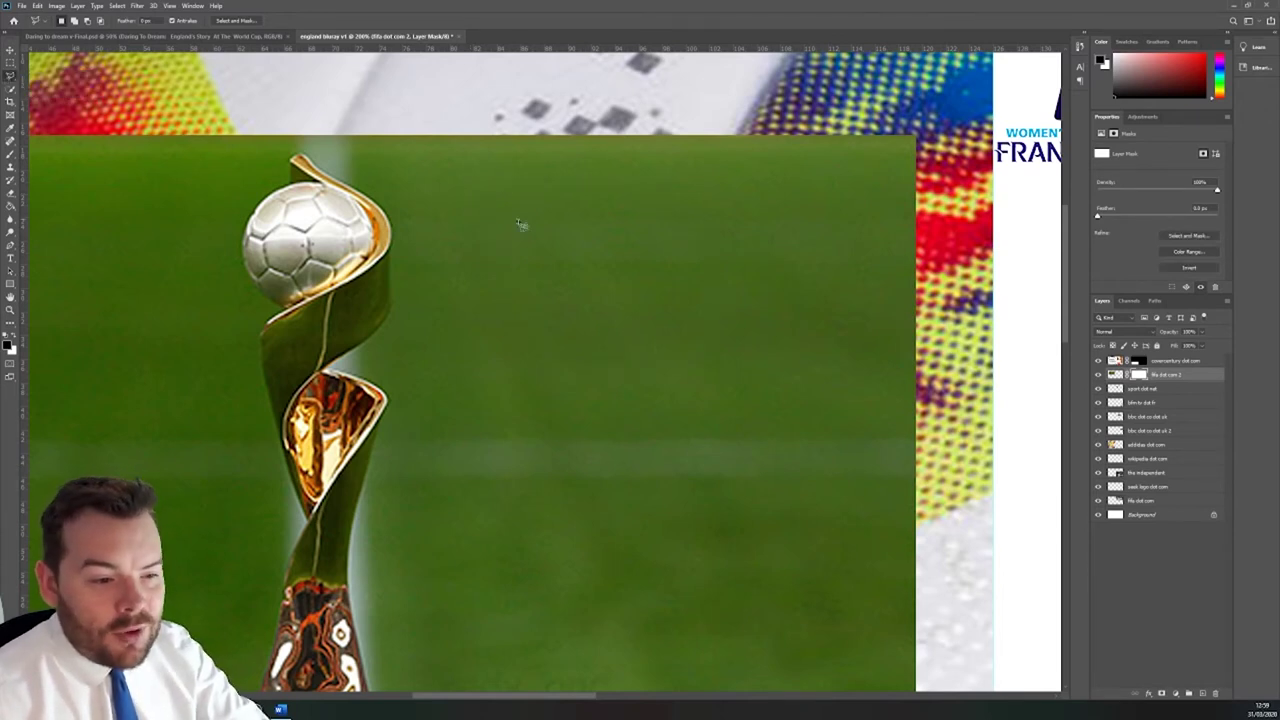
Step: Outline a many-sided area of grass beside the trophy with the Polygonal Lasso, and deselect it
{"action": "left_click", "coordinate": [541, 212]}
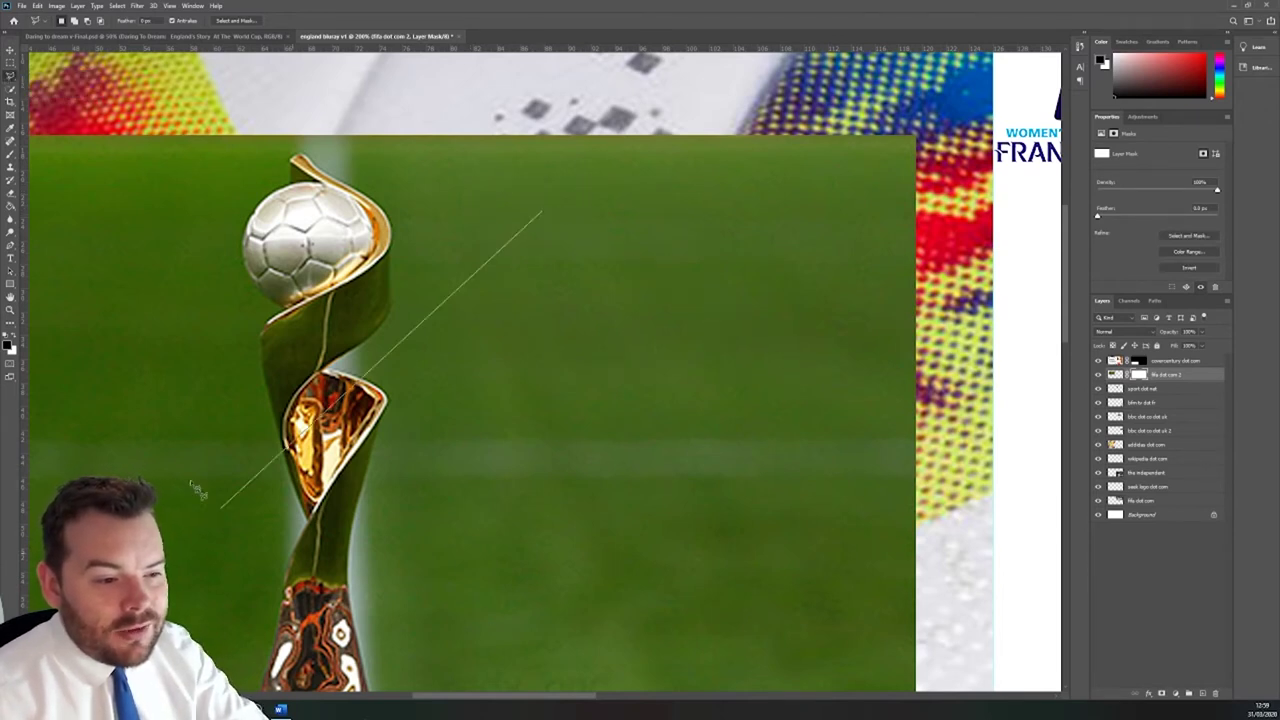
{"action": "left_click", "coordinate": [600, 178]}
{"action": "left_click", "coordinate": [668, 205]}
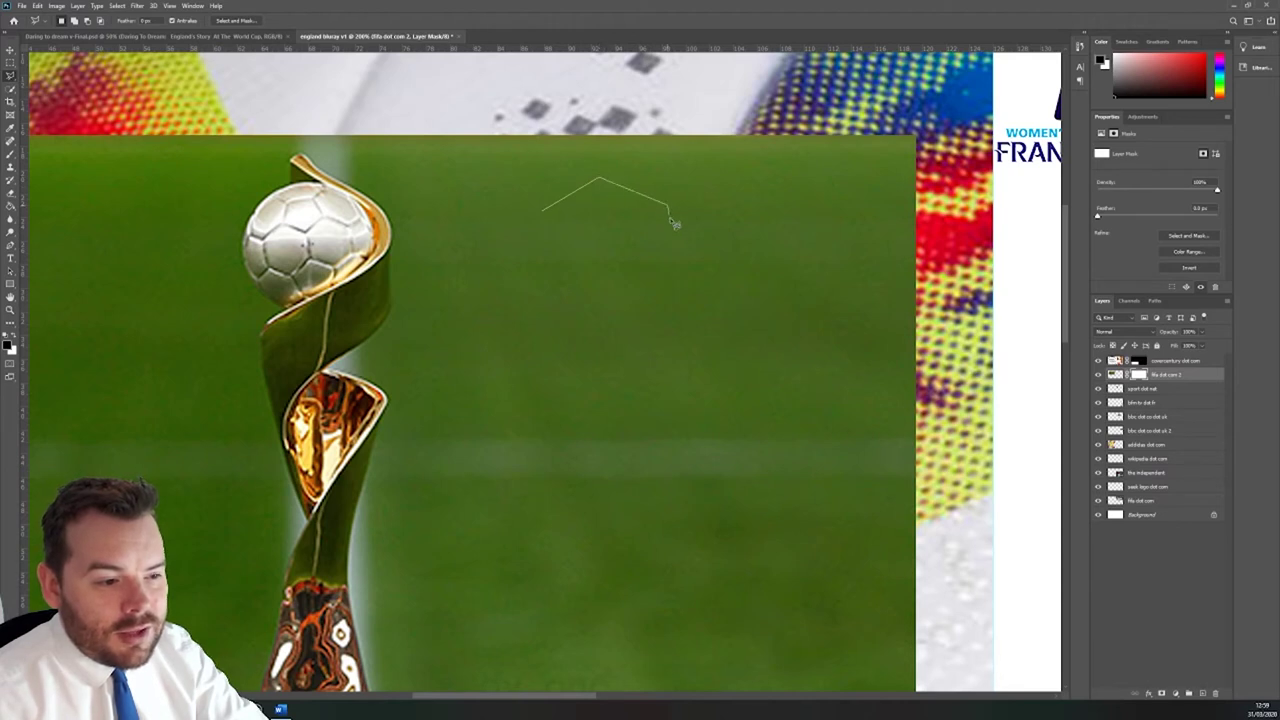
{"action": "left_click", "coordinate": [682, 245]}
{"action": "left_click", "coordinate": [636, 338]}
{"action": "left_click", "coordinate": [491, 396]}
{"action": "left_click", "coordinate": [441, 326]}
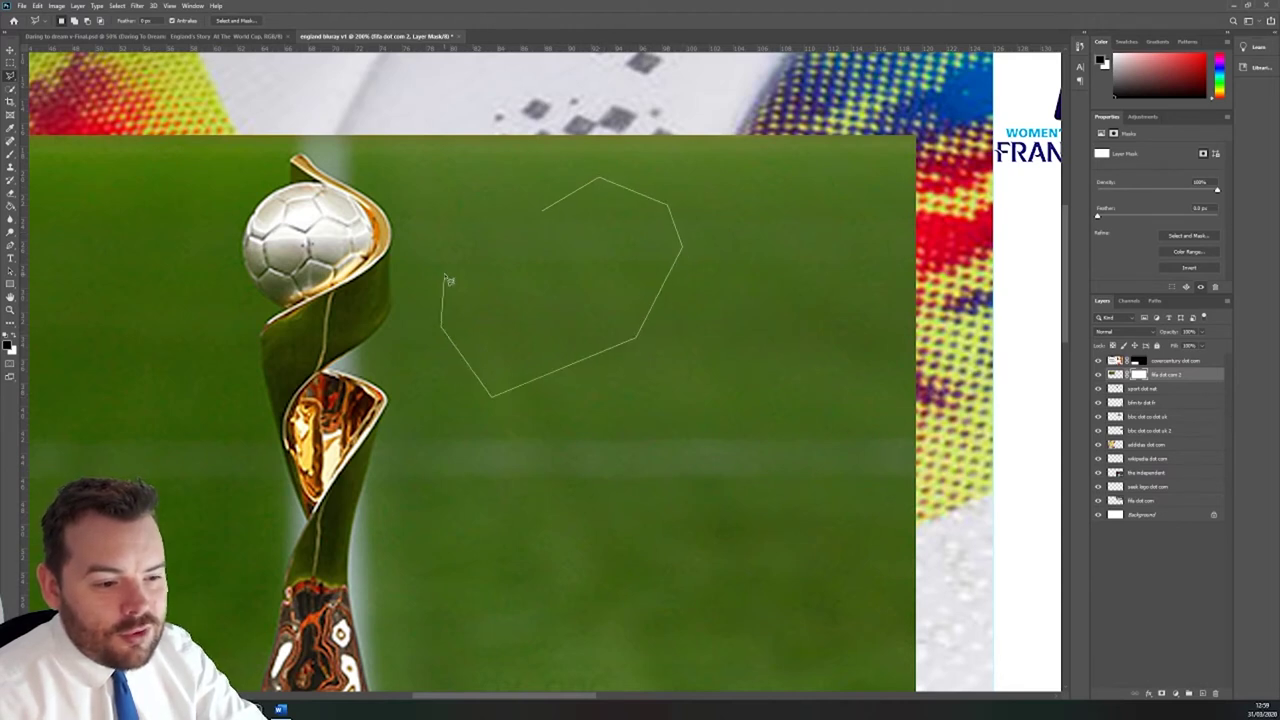
{"action": "left_click", "coordinate": [461, 219]}
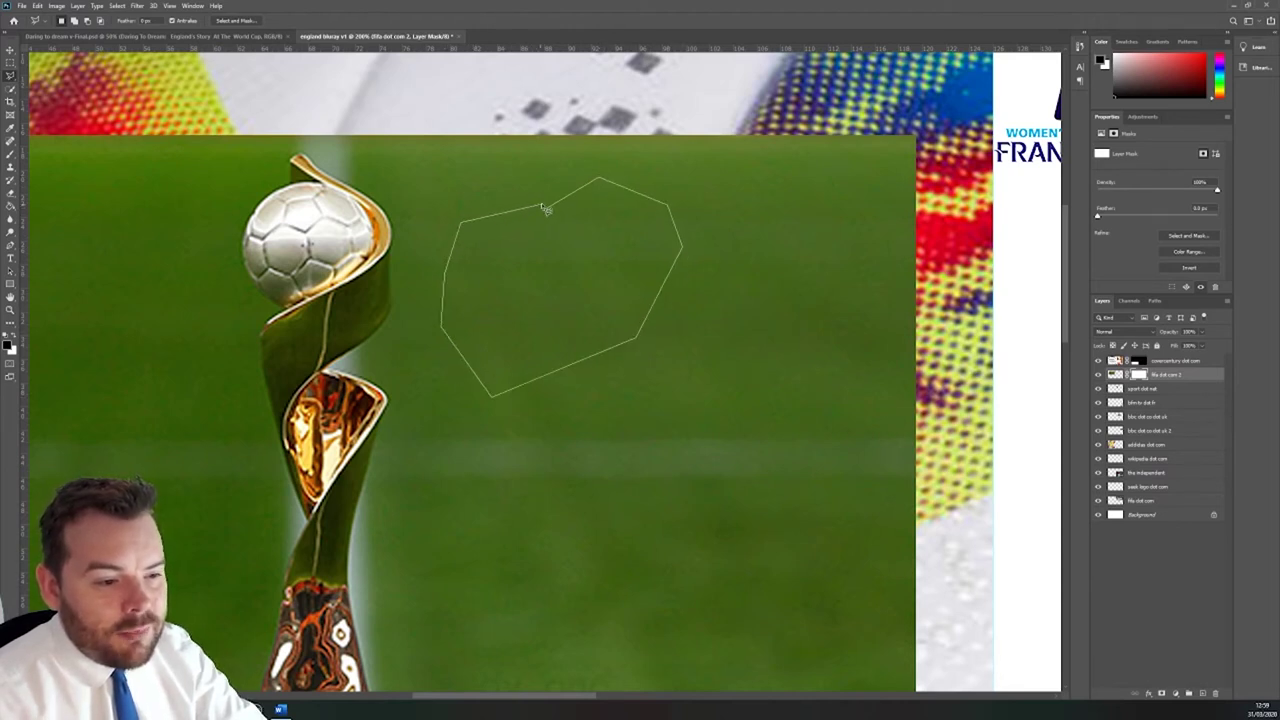
{"action": "left_click", "coordinate": [546, 209]}
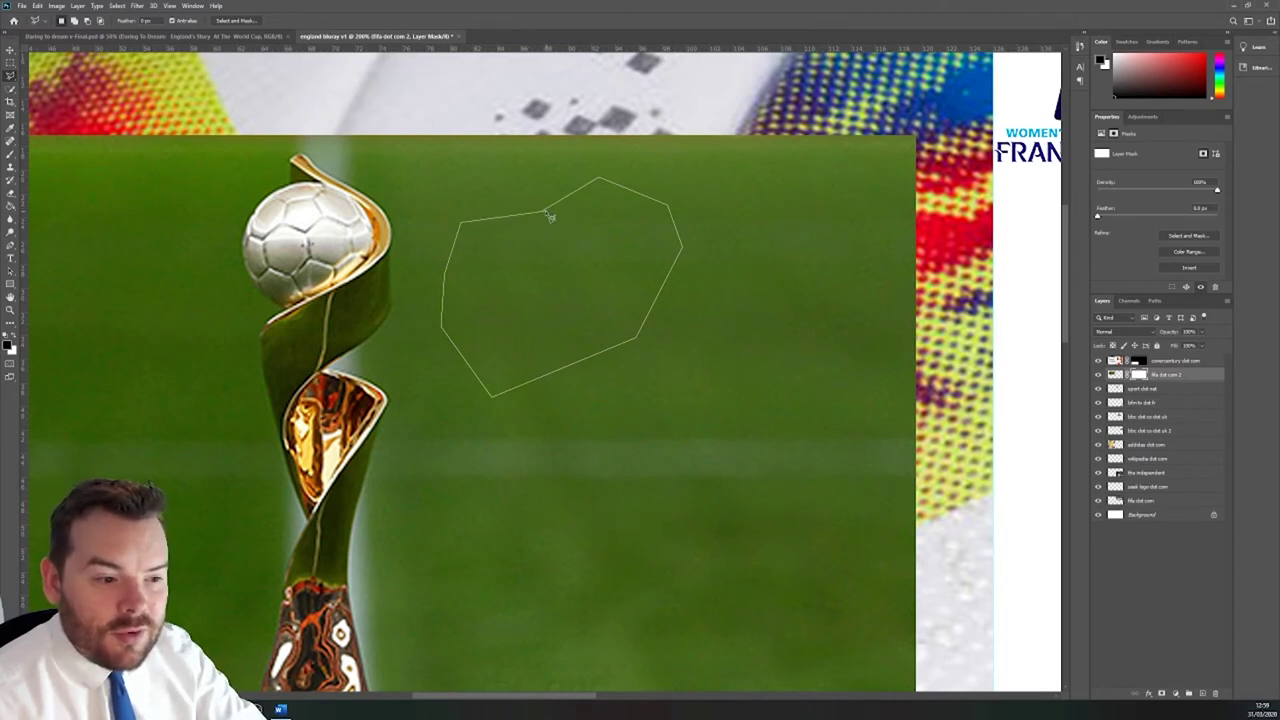
{"action": "left_click", "coordinate": [546, 212]}
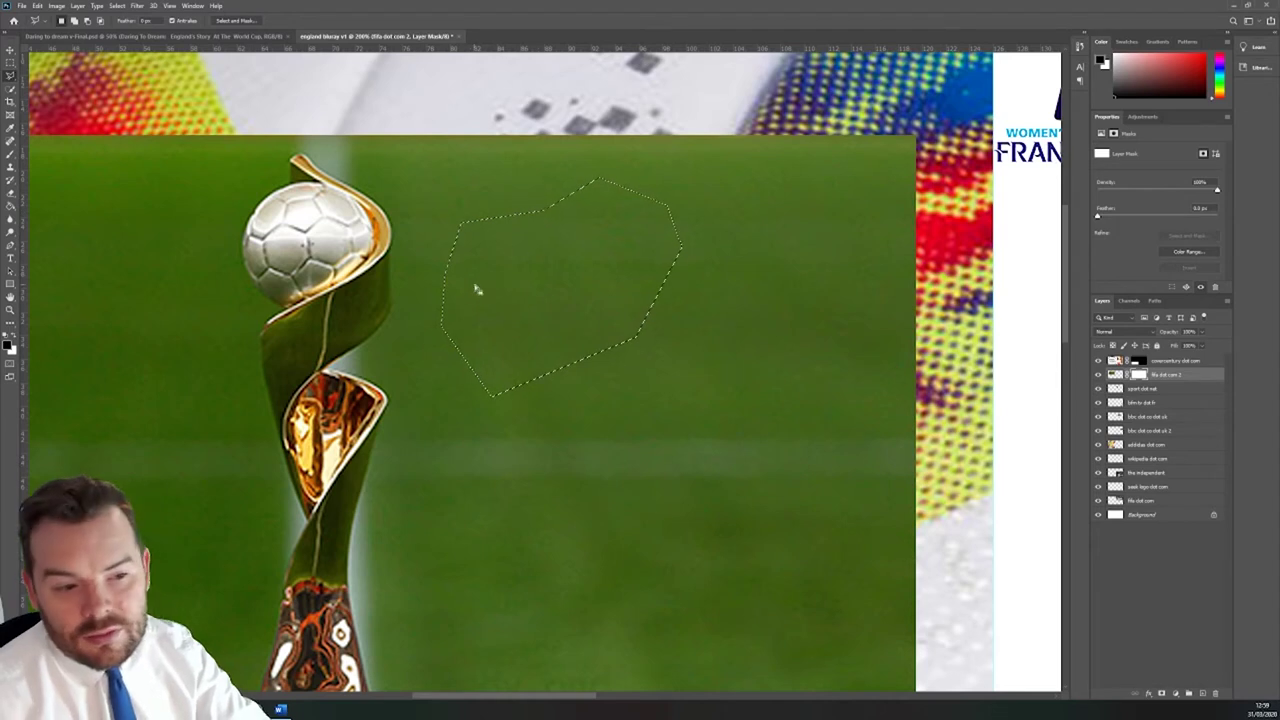
{"action": "key", "text": "ctrl+d"}
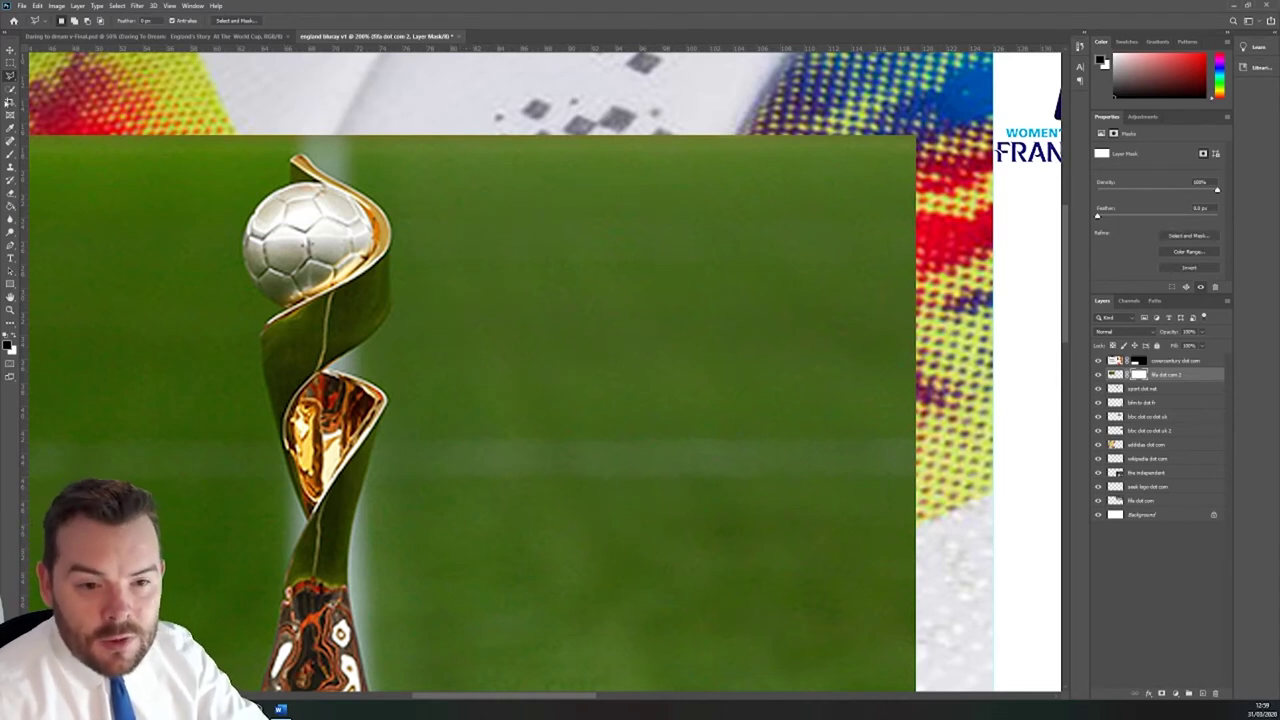
Step: Try to trace the upper part of the trophy with the Magnetic Lasso
{"action": "right_click", "coordinate": [11, 77]}
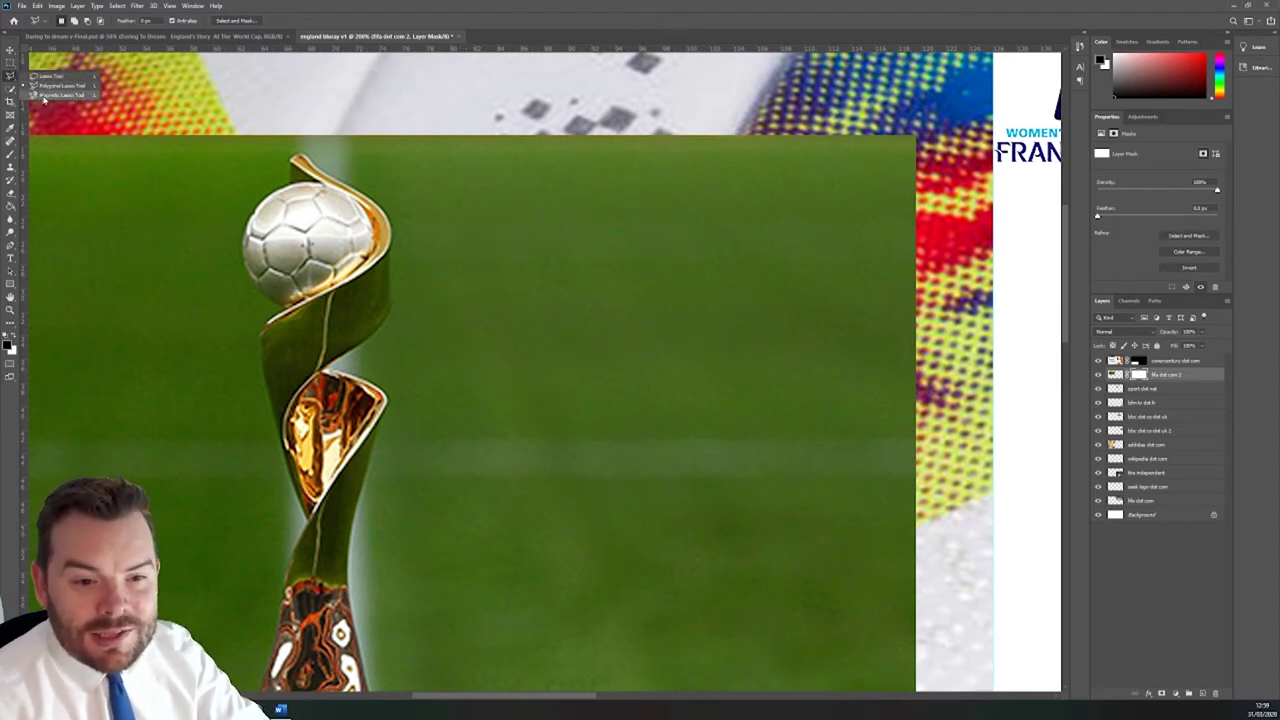
{"action": "left_click", "coordinate": [50, 95]}
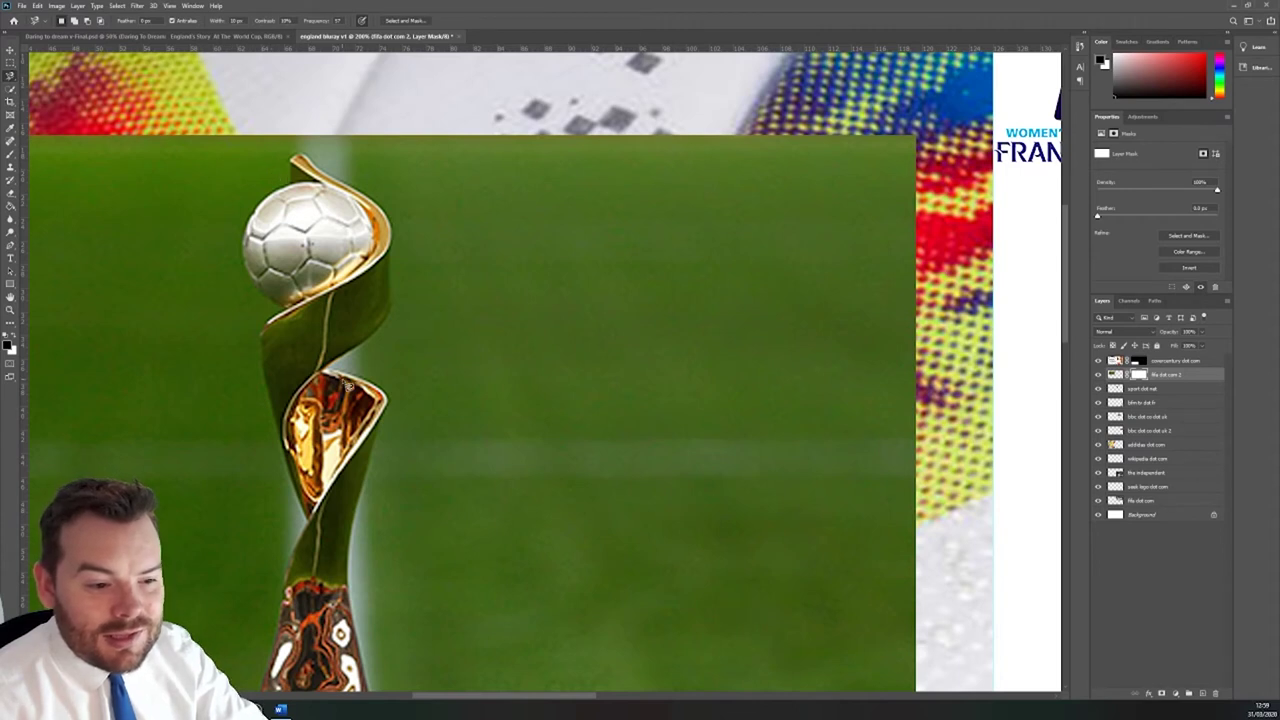
{"action": "left_click", "coordinate": [396, 306]}
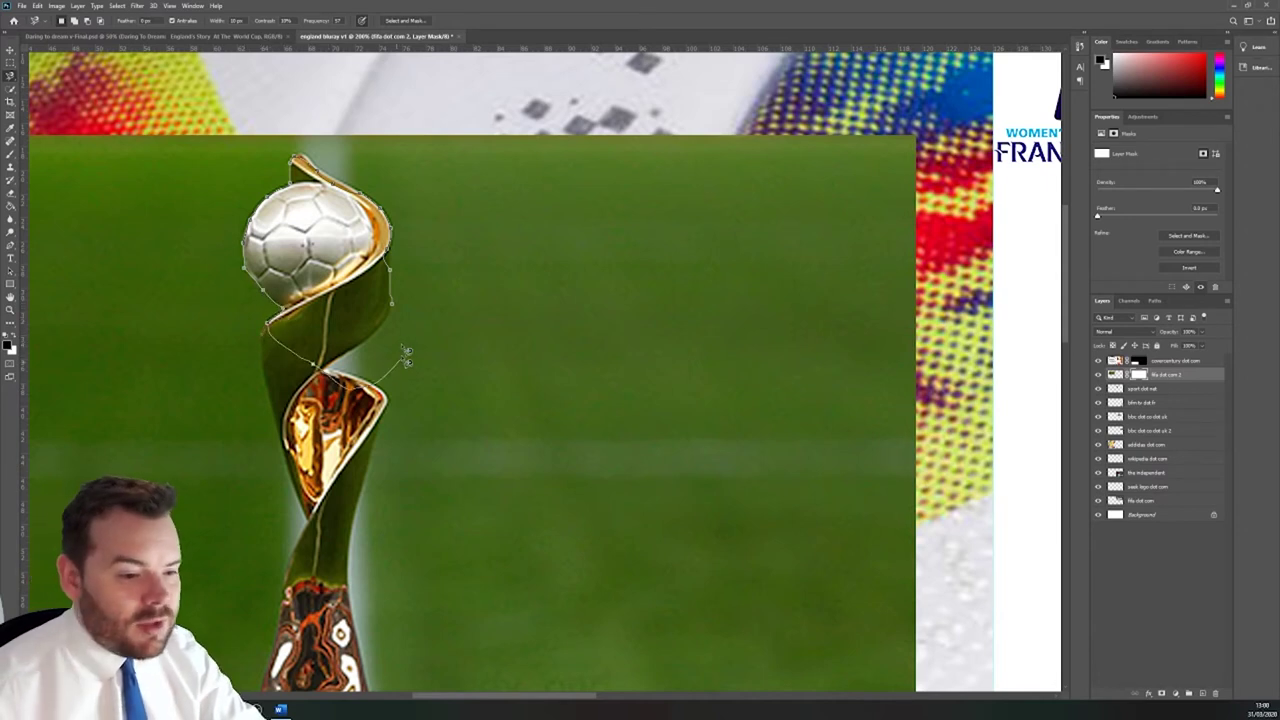
{"action": "double_click", "coordinate": [398, 312]}
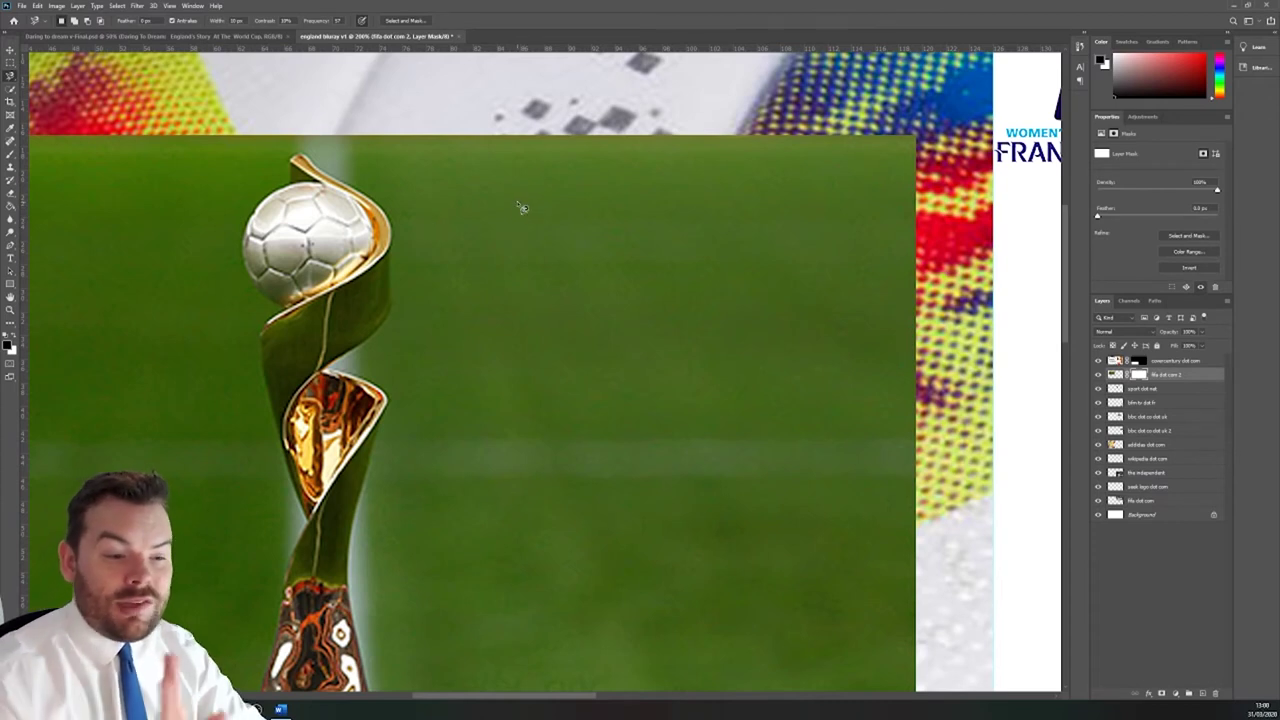
Step: Select the grass to the right of the trophy with the Quick Selection tool, excluding the trophy's green ribbon
{"action": "right_click", "coordinate": [10, 76]}
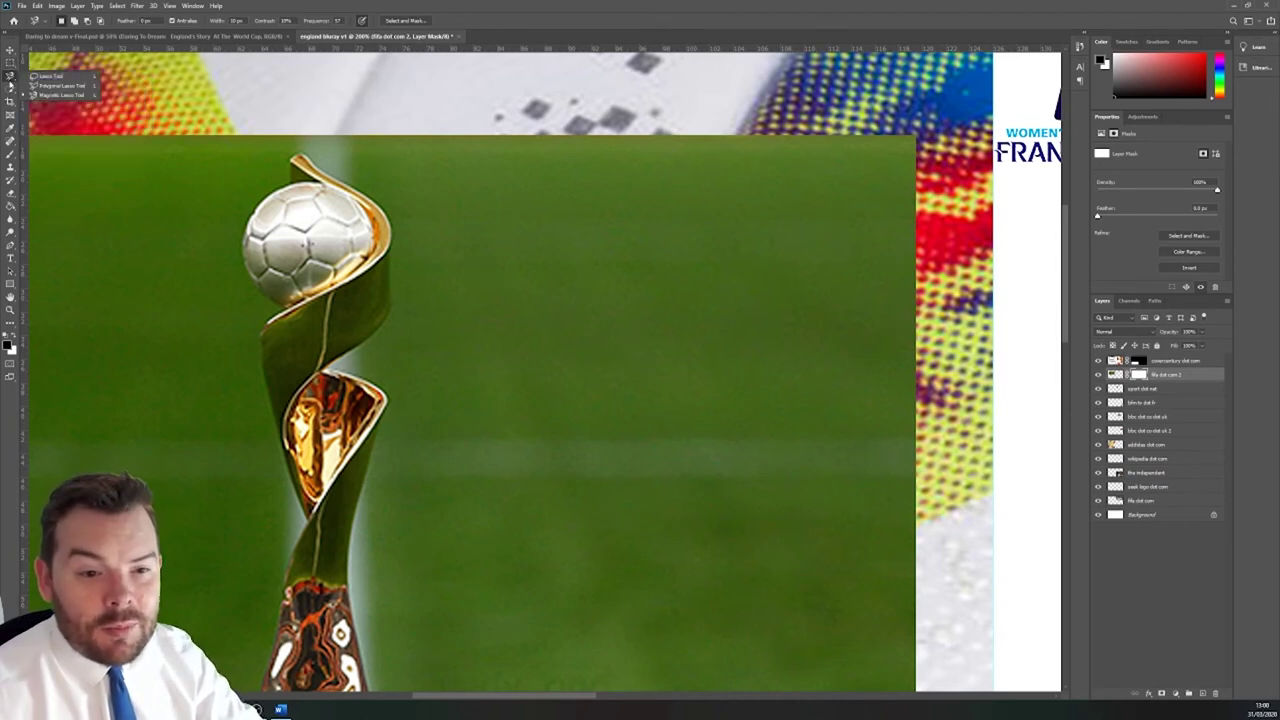
{"action": "left_click", "coordinate": [12, 90]}
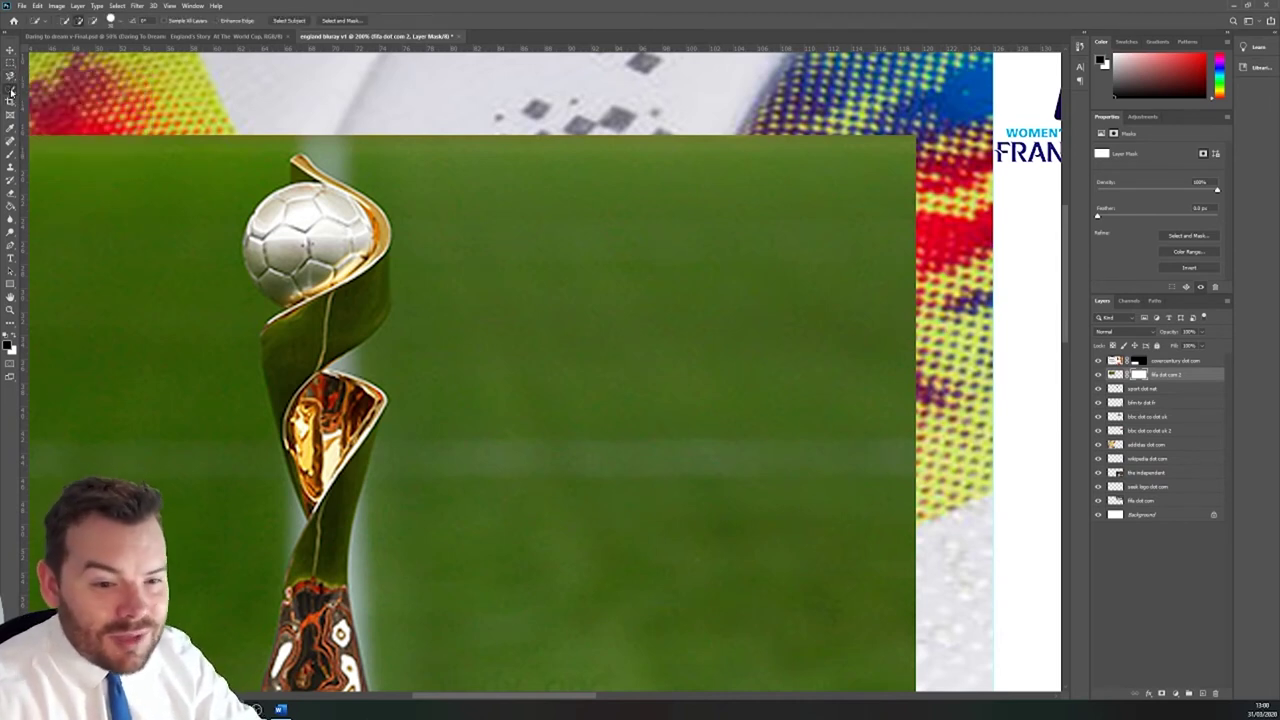
{"action": "right_click", "coordinate": [12, 90]}
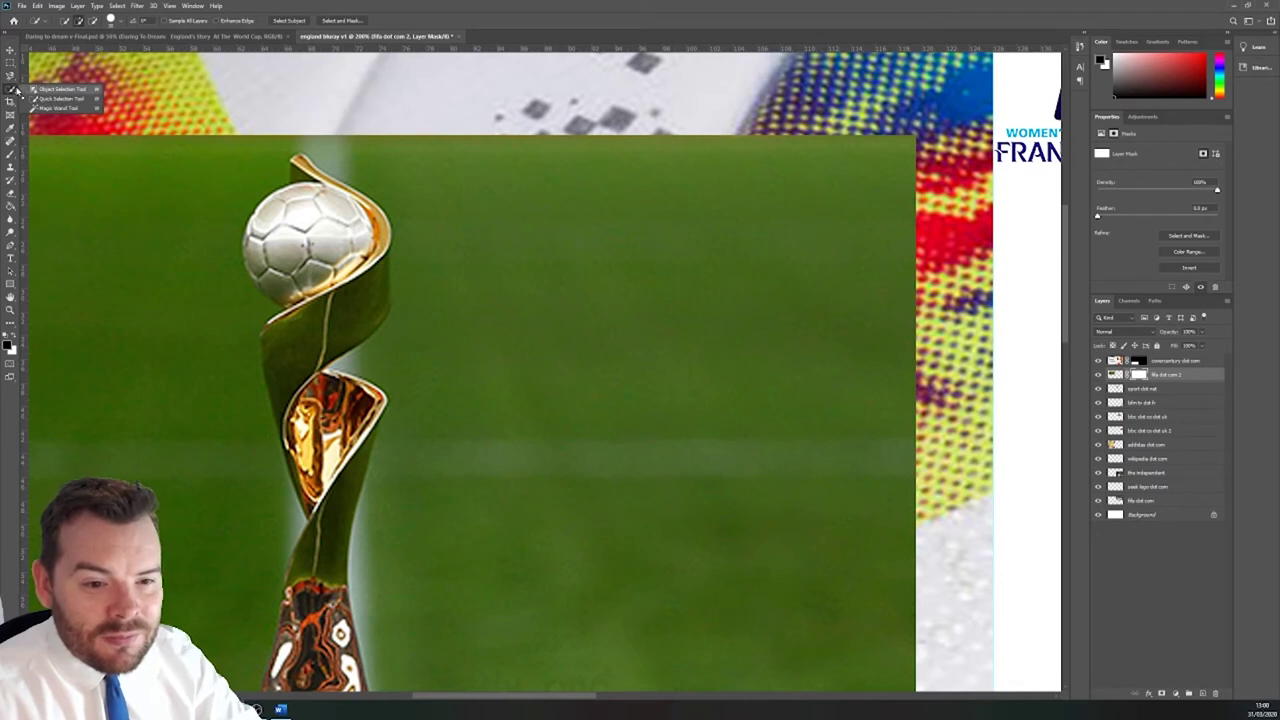
{"action": "left_click", "coordinate": [595, 168]}
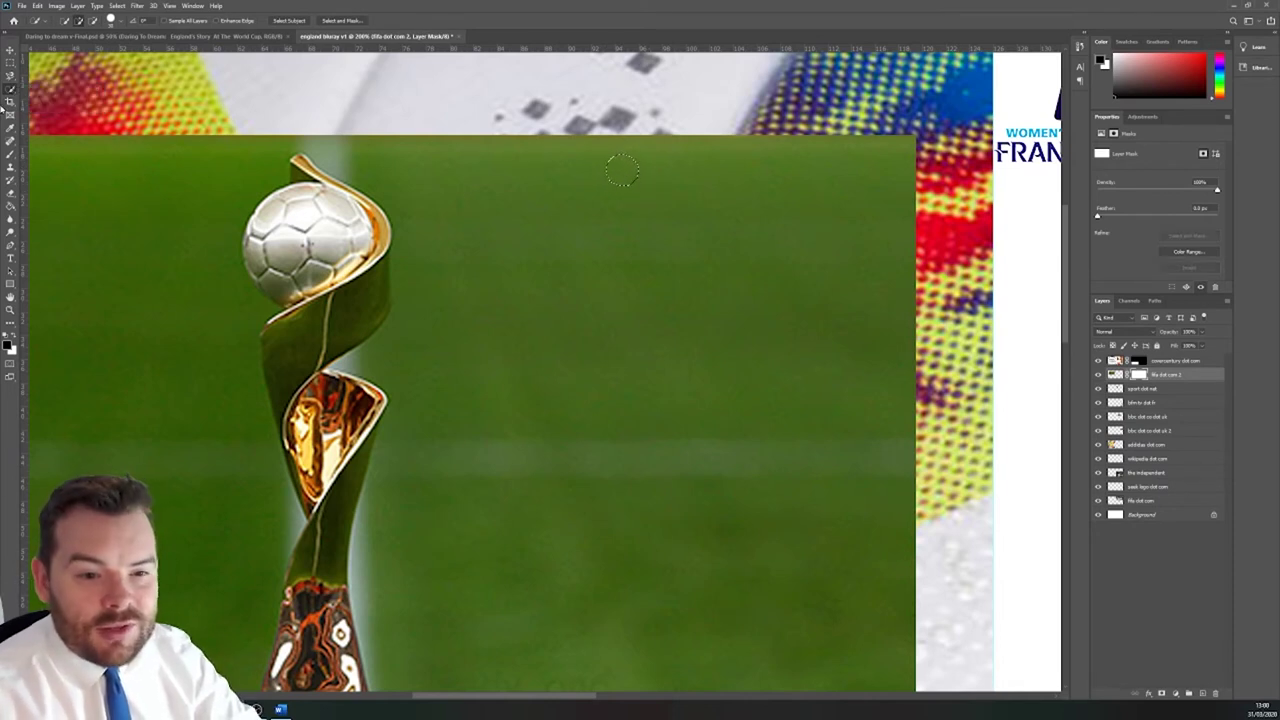
{"action": "left_click_drag", "start_coordinate": [720, 186], "coordinate": [500, 206]}
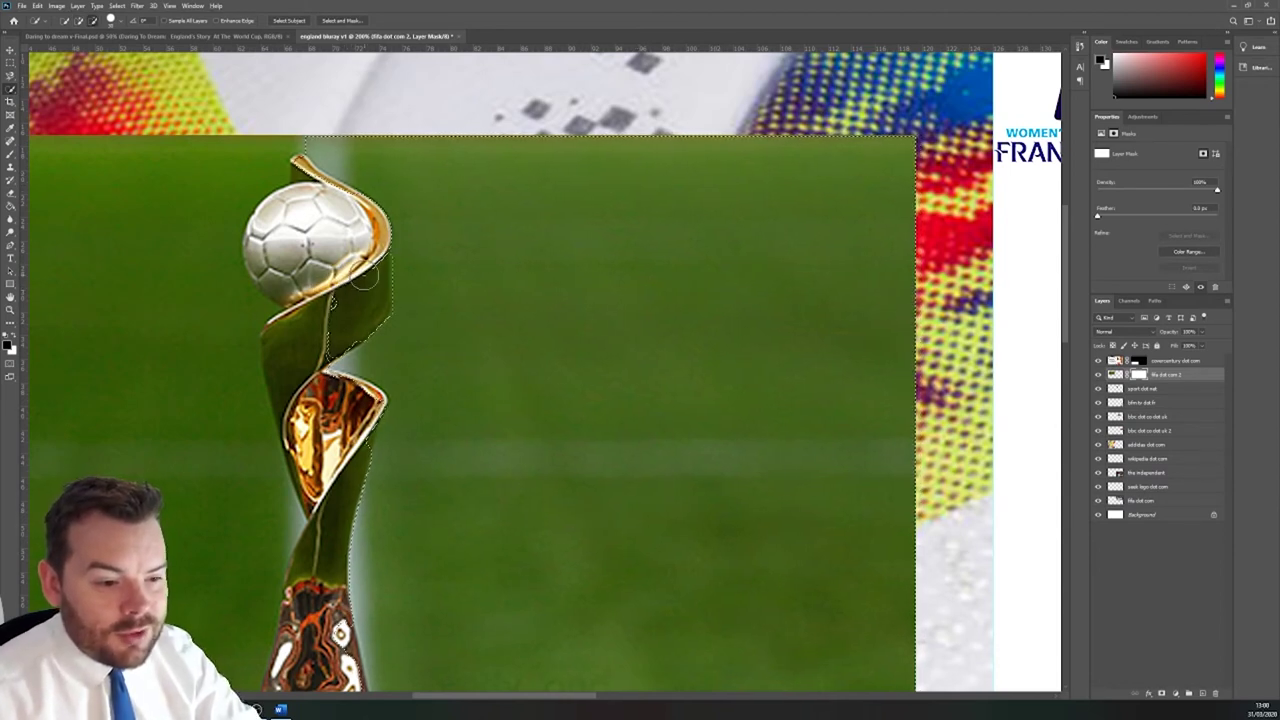
{"action": "left_click_drag", "start_coordinate": [320, 341], "coordinate": [350, 425]}
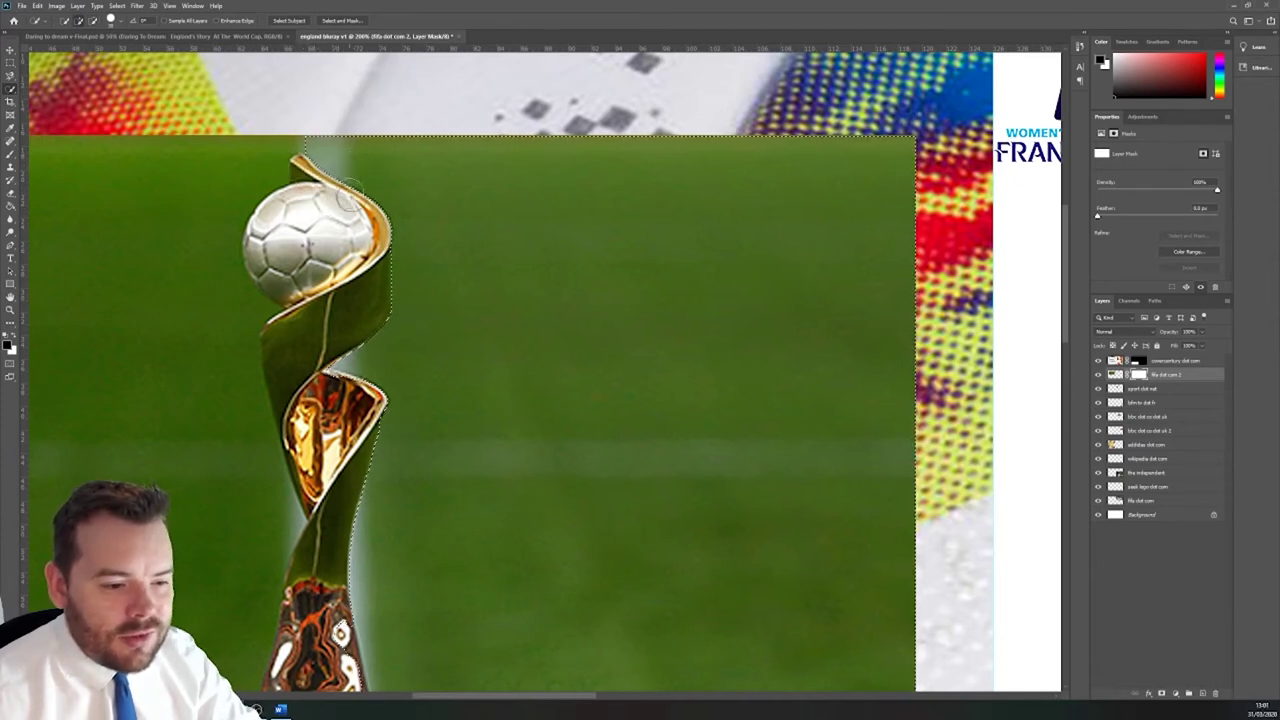
Step: Refine the selection edge along the right side of the trophy's plinth so the plinth is excluded
{"action": "scroll", "coordinate": [409, 400], "scroll_direction": "down", "scroll_amount": 4}
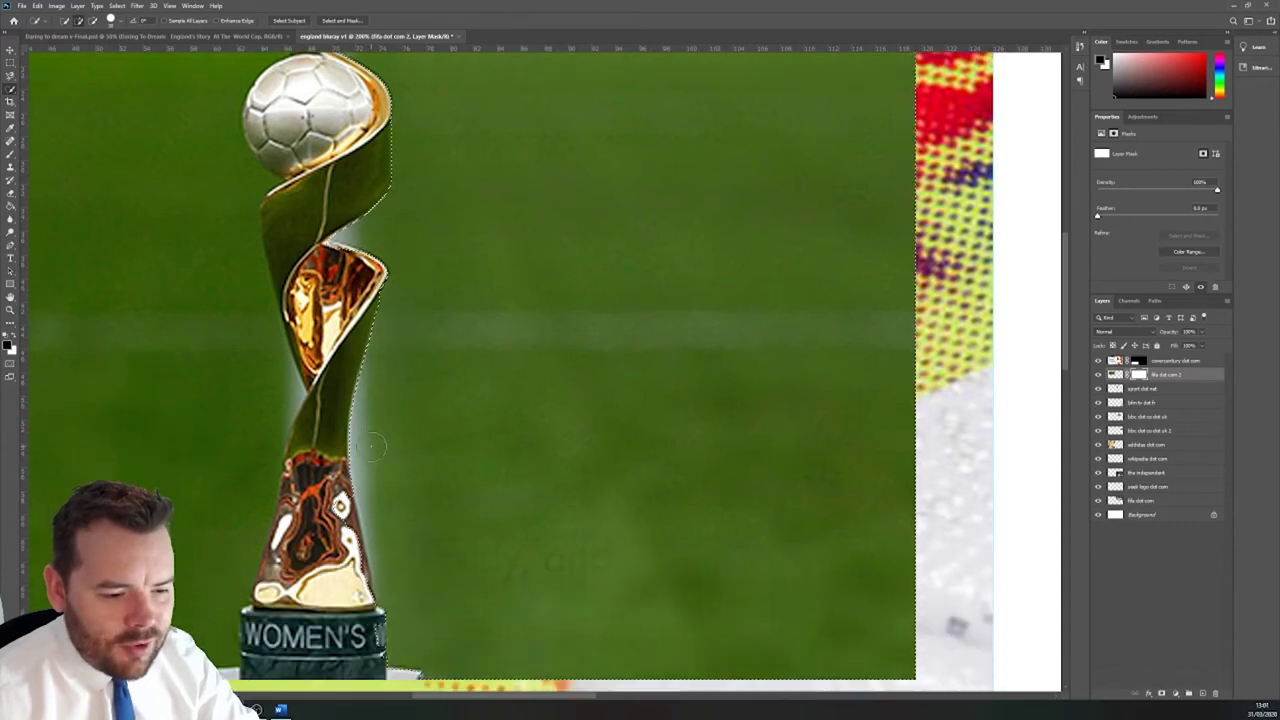
{"action": "scroll", "coordinate": [370, 445], "scroll_direction": "down", "scroll_amount": 2}
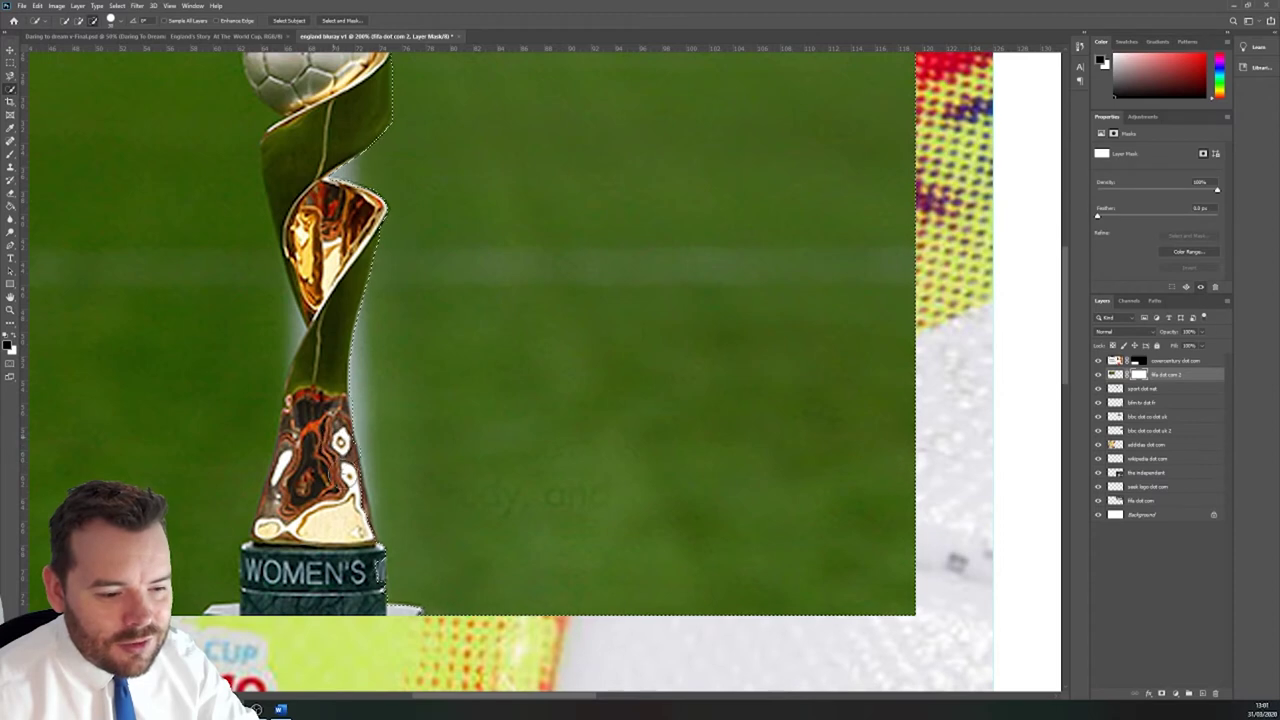
{"action": "left_click", "coordinate": [420, 585]}
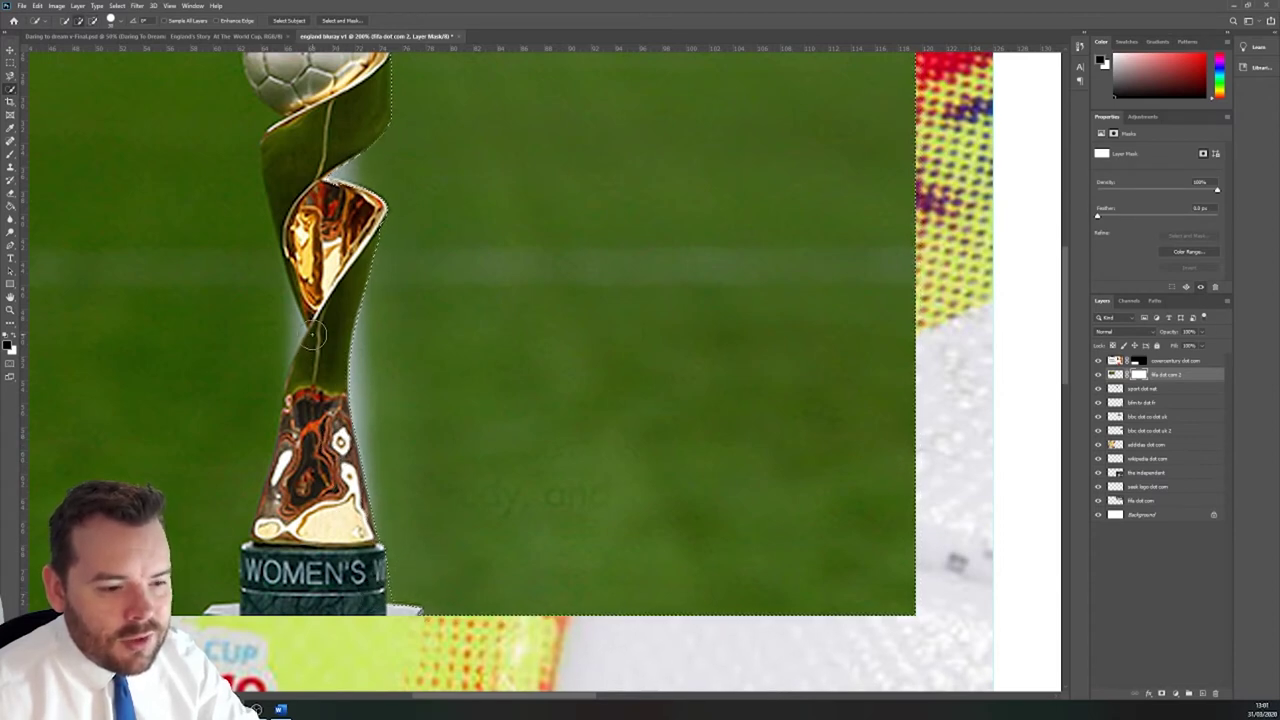
{"action": "scroll", "coordinate": [352, 370], "scroll_direction": "up", "scroll_amount": 3}
{"action": "scroll", "coordinate": [352, 370], "scroll_direction": "up", "scroll_amount": 1}
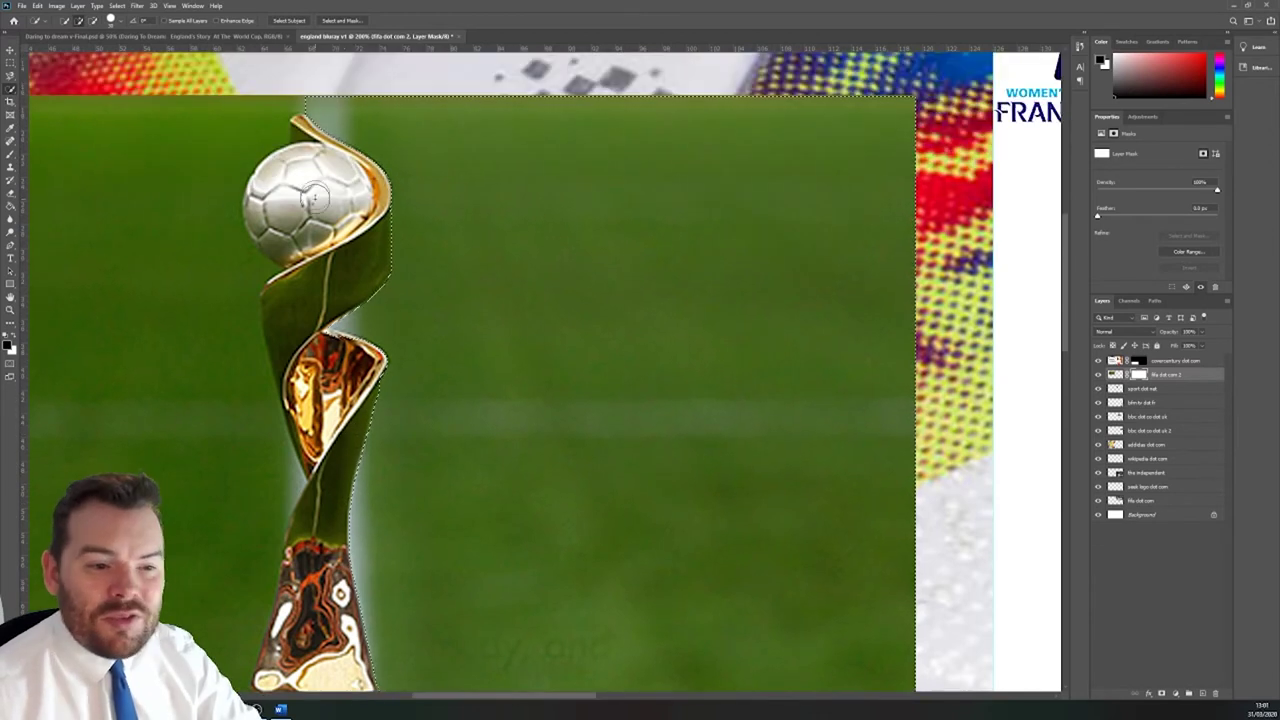
Step: Paint black on the trophy layer's mask with an enlarged Brush to hide the selected grass right of the trophy
{"action": "left_click", "coordinate": [10, 155]}
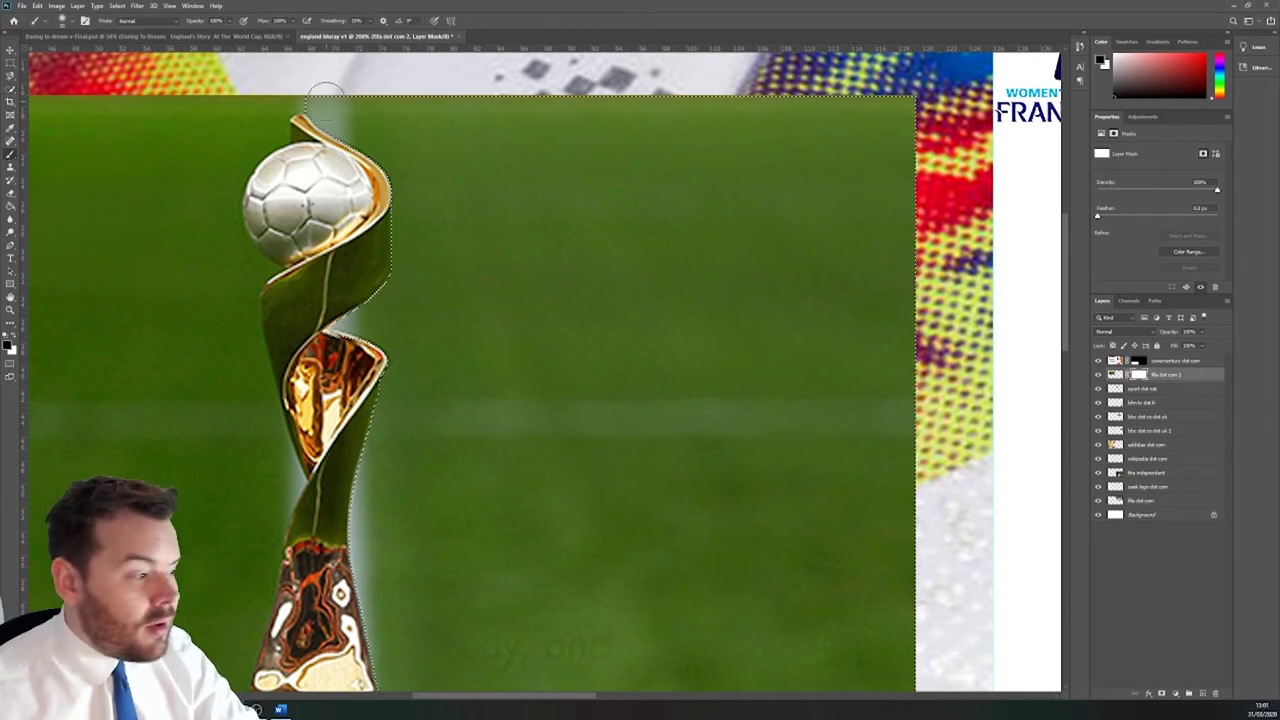
{"action": "mouse_move", "coordinate": [318, 100]}
{"action": "left_mouse_down"}
{"action": "mouse_move", "coordinate": [640, 150]}
{"action": "mouse_move", "coordinate": [701, 105]}
{"action": "mouse_move", "coordinate": [840, 120]}
{"action": "mouse_move", "coordinate": [620, 140]}
{"action": "mouse_move", "coordinate": [450, 175]}
{"action": "mouse_move", "coordinate": [860, 200]}
{"action": "left_mouse_up"}
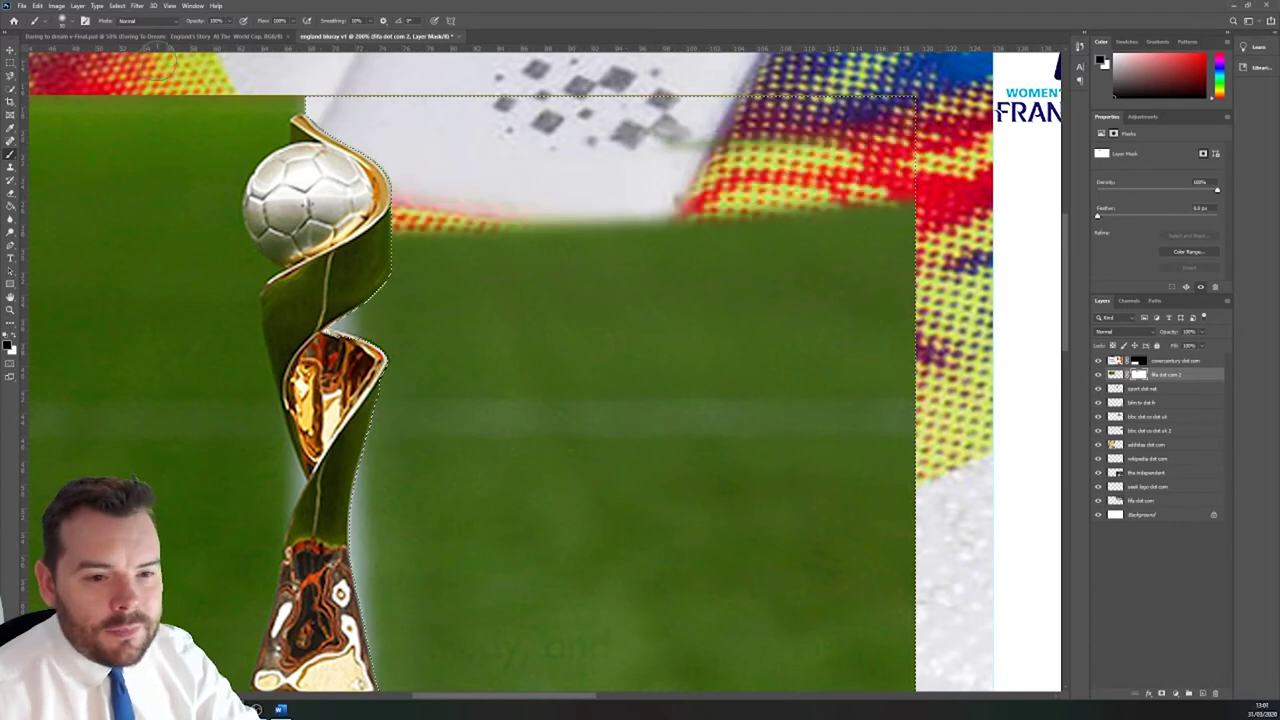
{"action": "left_click", "coordinate": [72, 22]}
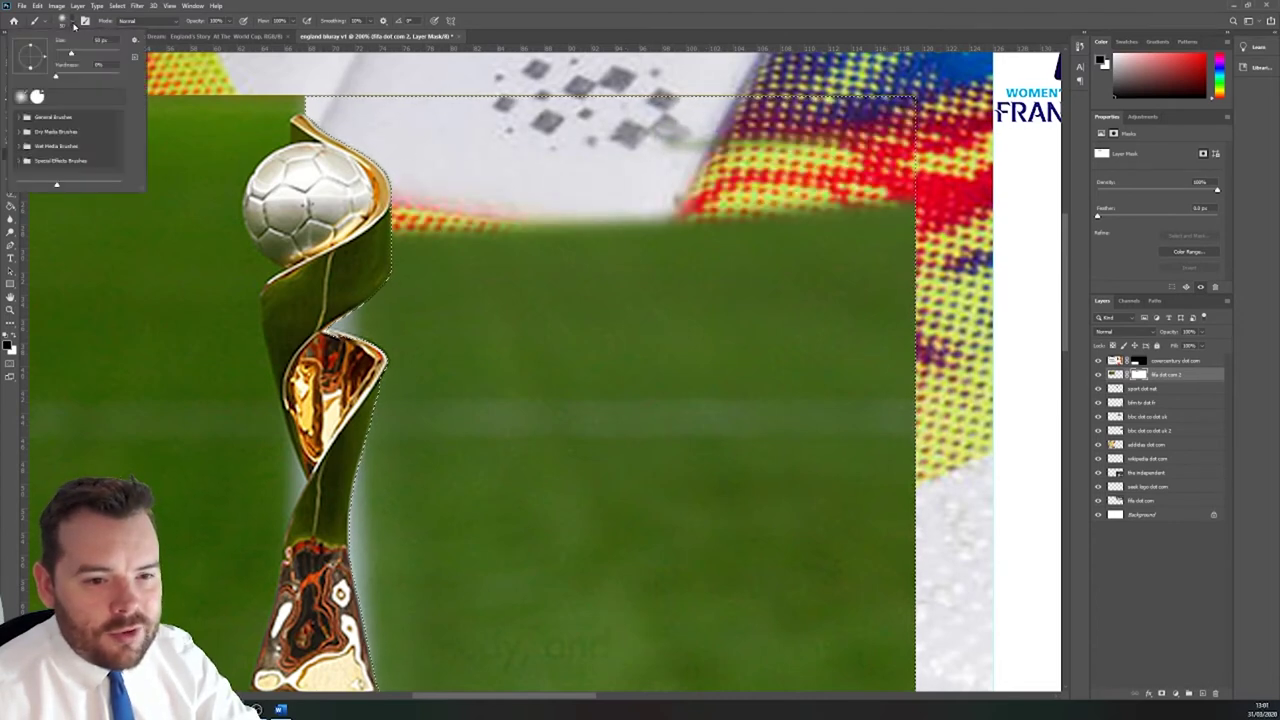
{"action": "key", "text": "Return"}
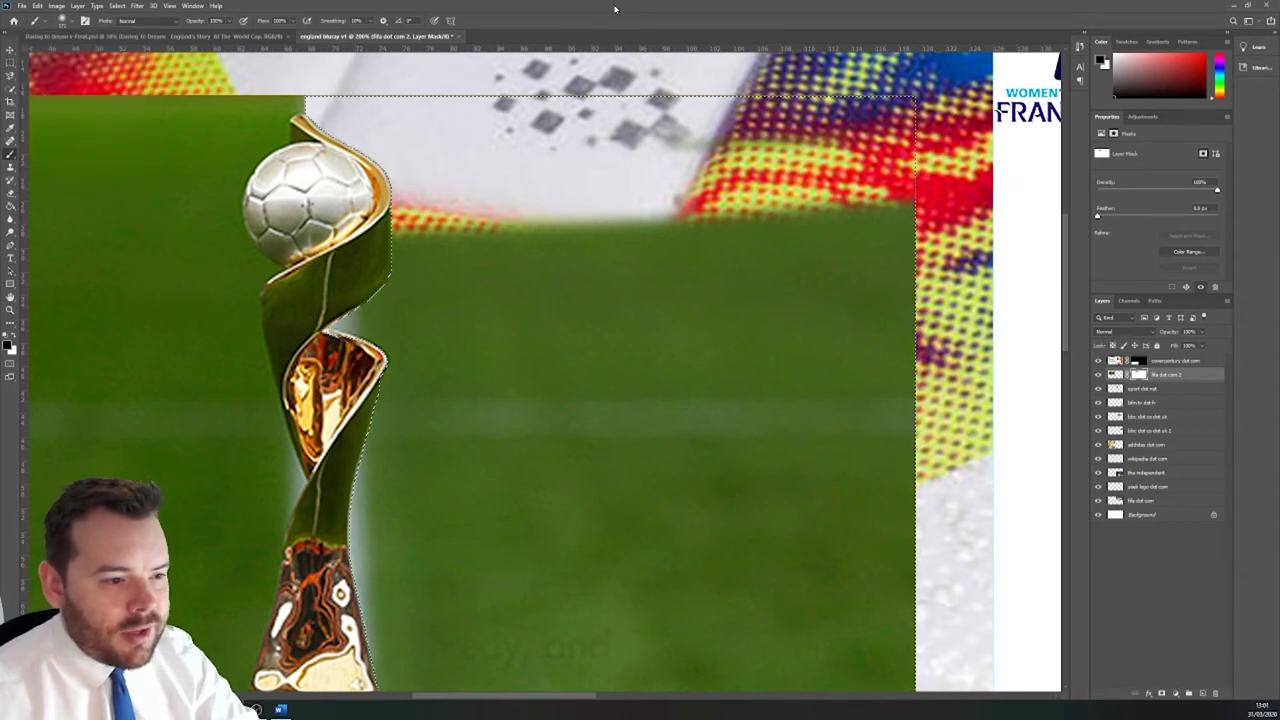
{"action": "mouse_move", "coordinate": [520, 215]}
{"action": "left_mouse_down"}
{"action": "mouse_move", "coordinate": [620, 340]}
{"action": "mouse_move", "coordinate": [850, 200]}
{"action": "mouse_move", "coordinate": [285, 430]}
{"action": "mouse_move", "coordinate": [1000, 300]}
{"action": "mouse_move", "coordinate": [486, 594]}
{"action": "mouse_move", "coordinate": [251, 537]}
{"action": "mouse_move", "coordinate": [410, 590]}
{"action": "left_mouse_up"}
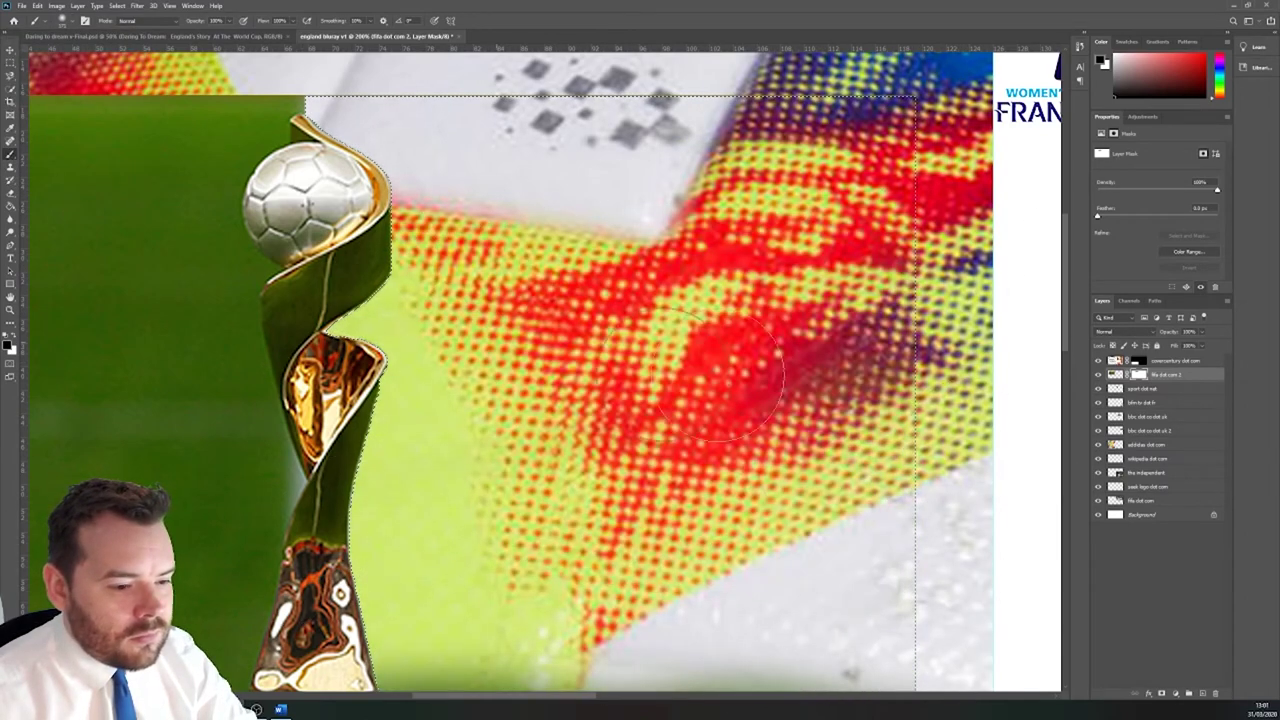
Step: Mask out the remaining strip of grass beside the trophy's plinth along the photo's lower edge
{"action": "scroll", "coordinate": [513, 585], "scroll_direction": "down", "scroll_amount": 3}
{"action": "scroll", "coordinate": [513, 582], "scroll_direction": "down", "scroll_amount": 1}
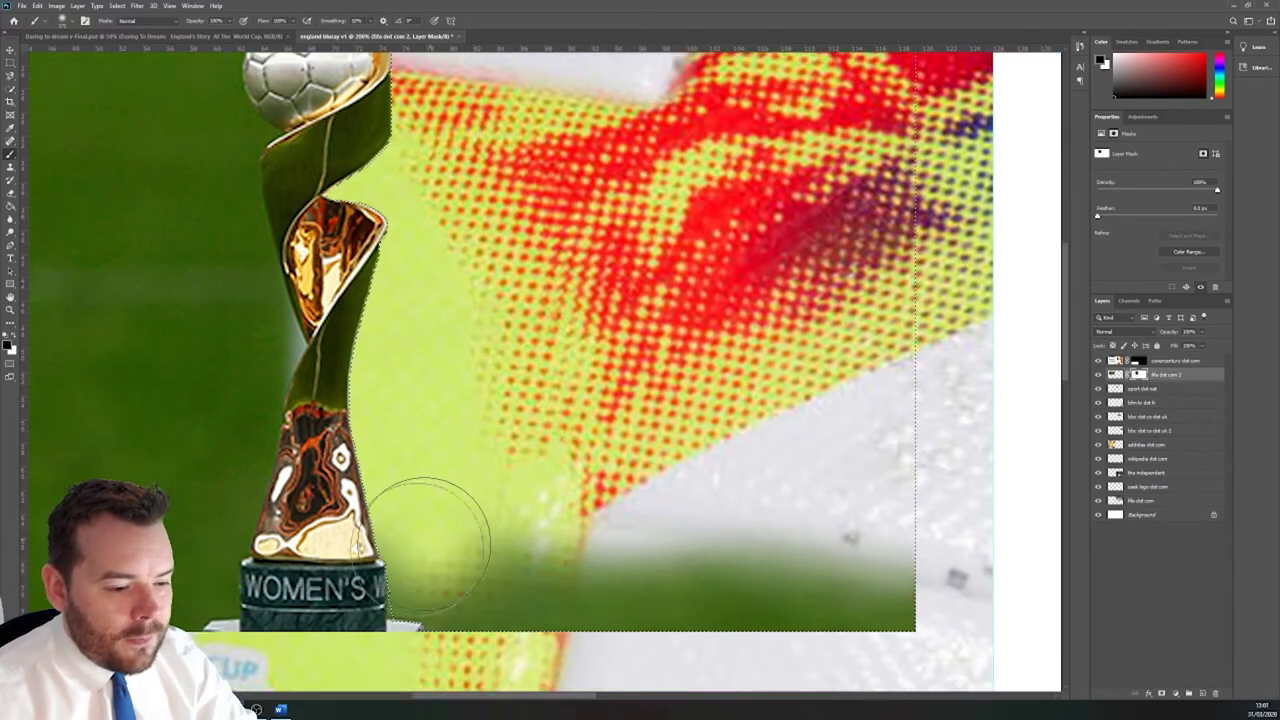
{"action": "mouse_move", "coordinate": [420, 528]}
{"action": "left_mouse_down"}
{"action": "mouse_move", "coordinate": [814, 600]}
{"action": "mouse_move", "coordinate": [710, 565]}
{"action": "mouse_move", "coordinate": [1027, 565]}
{"action": "left_mouse_up"}
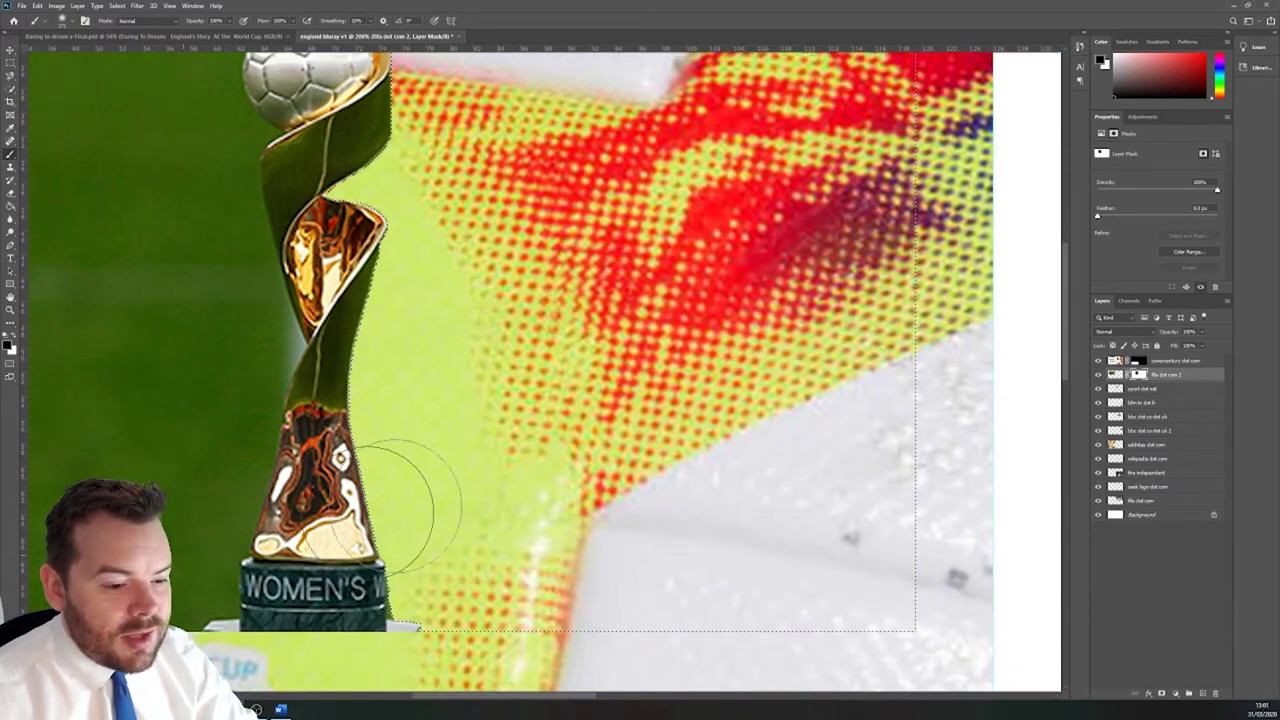
{"action": "scroll", "coordinate": [385, 270], "scroll_direction": "up", "scroll_amount": 1}
{"action": "scroll", "coordinate": [385, 270], "scroll_direction": "up", "scroll_amount": 4}
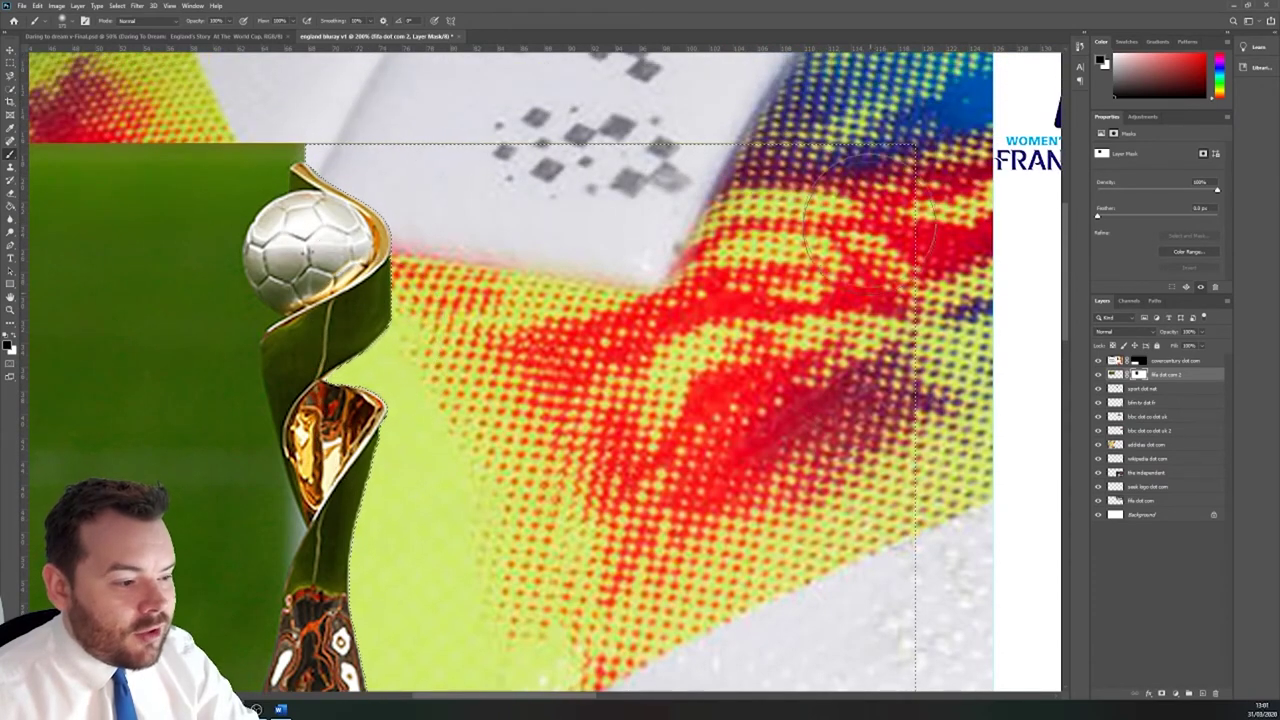
Step: Select the grass to the left of the trophy with the Quick Selection tool
{"action": "left_click", "coordinate": [10, 88]}
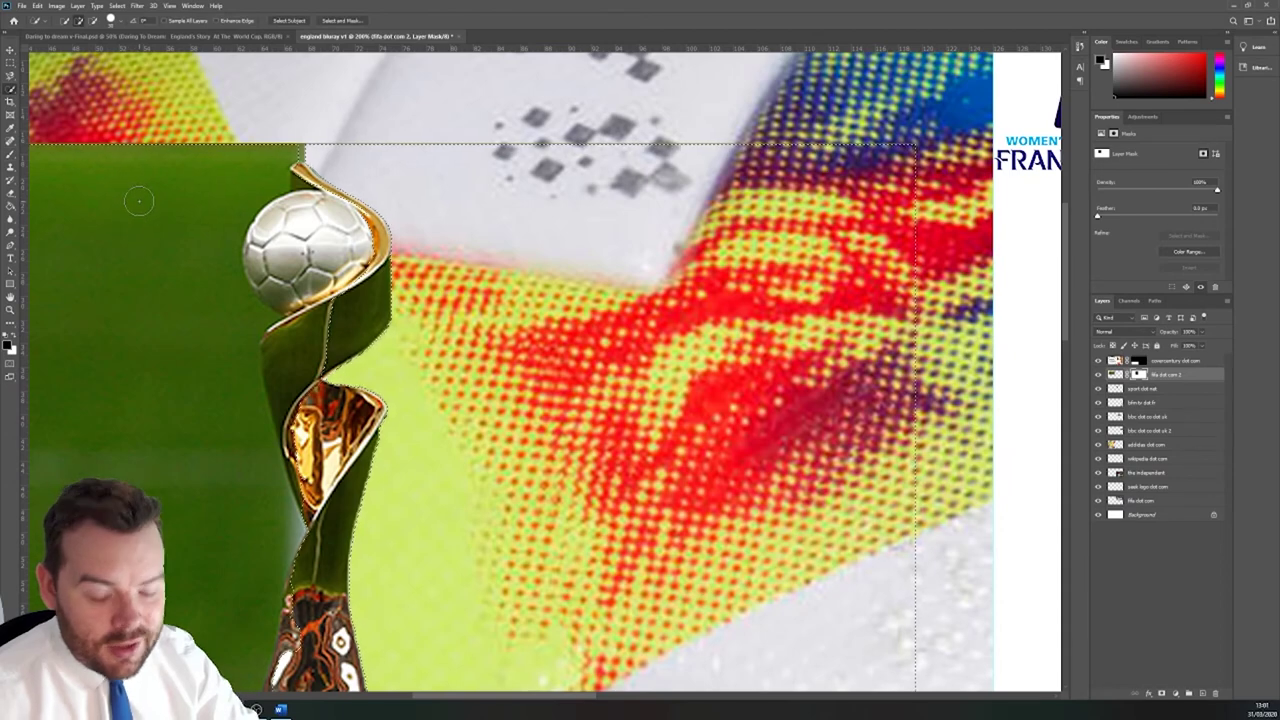
{"action": "key", "text": "ctrl+d"}
{"action": "left_click_drag", "start_coordinate": [446, 697], "coordinate": [381, 696]}
{"action": "key", "text": "ctrl+shift+d"}
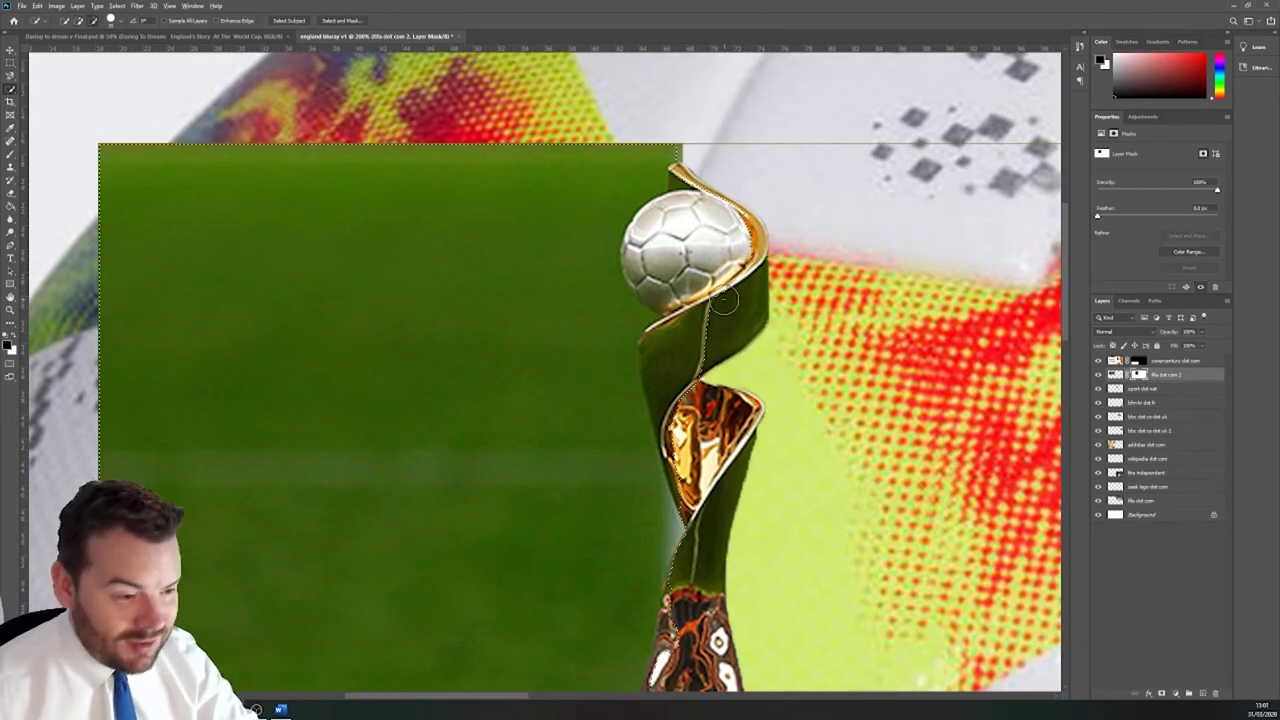
Step: Subtract the trophy's silver ball and green ribbon from the grass selection, down to the plinth
{"action": "left_click_drag", "start_coordinate": [675, 285], "coordinate": [688, 412]}
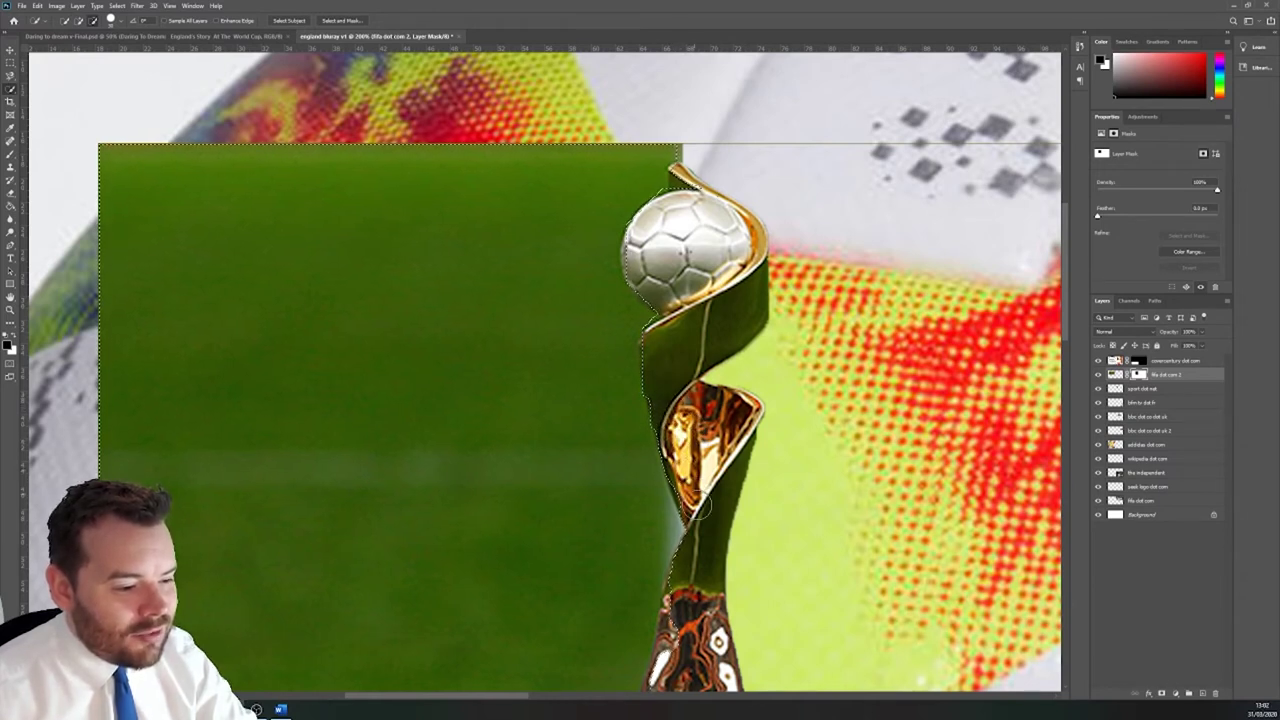
{"action": "key", "text": "alt"}
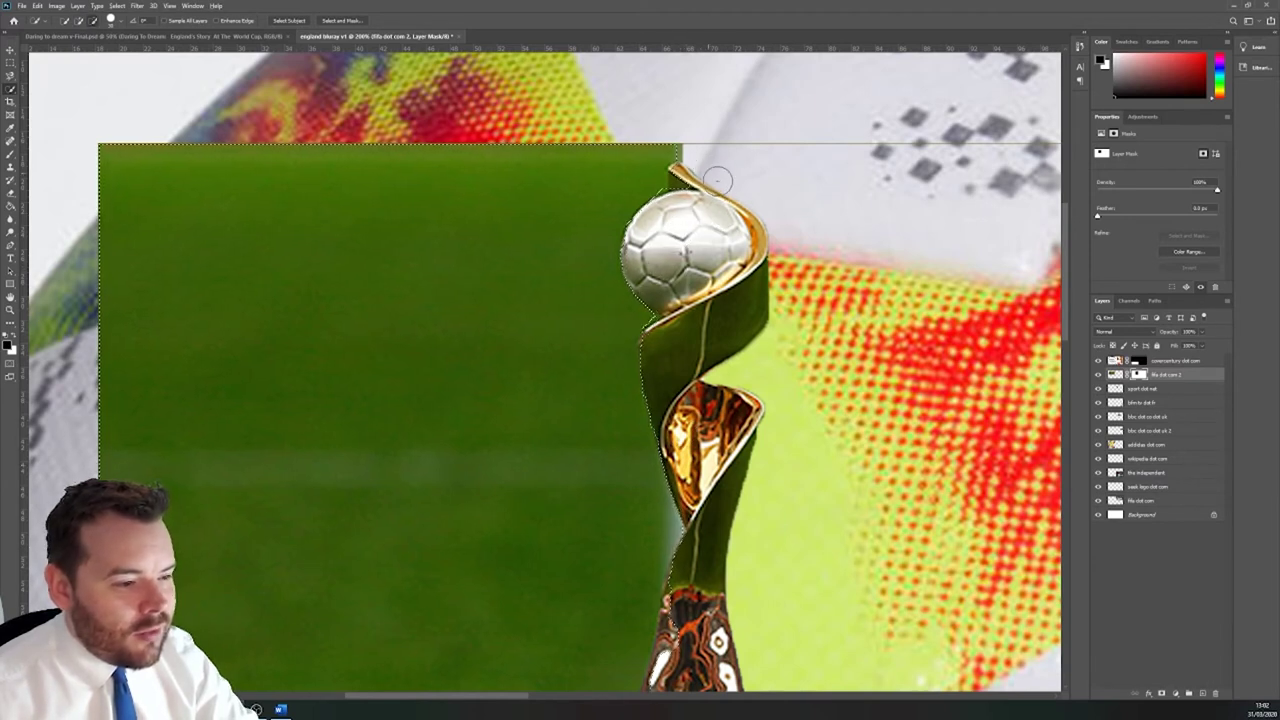
{"action": "scroll", "coordinate": [727, 195], "scroll_direction": "down", "scroll_amount": 3}
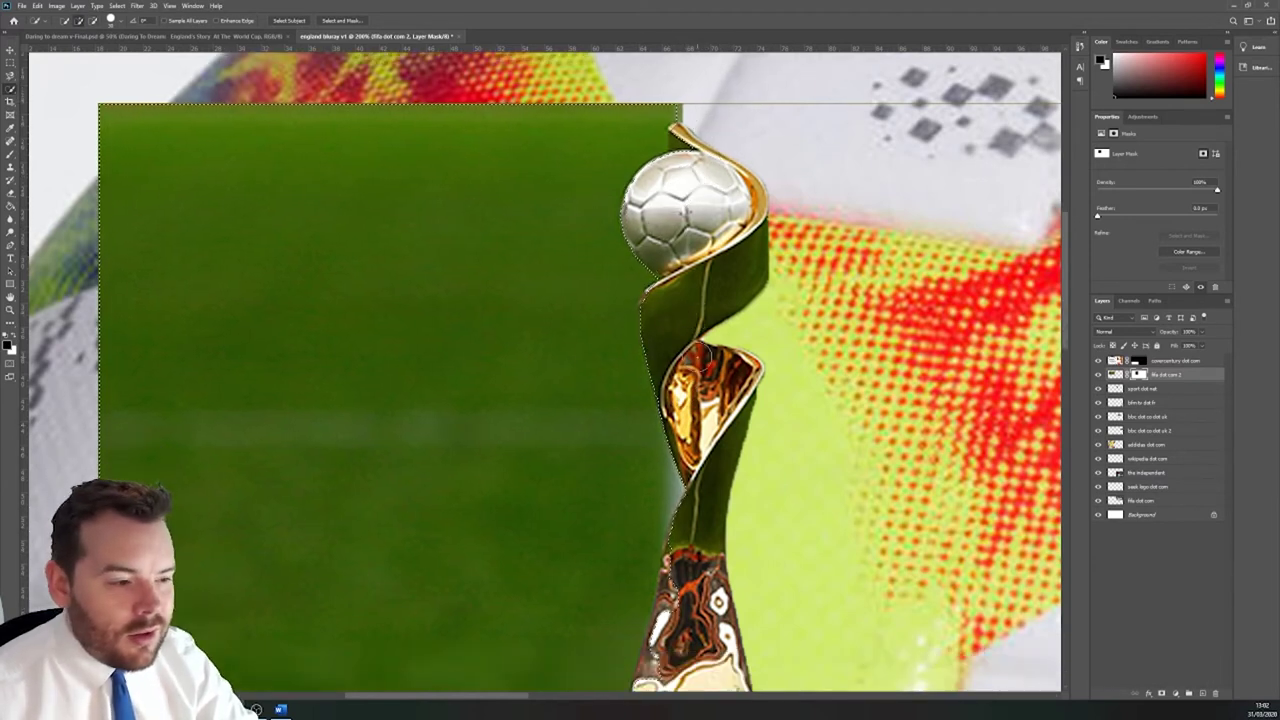
{"action": "scroll", "coordinate": [686, 452], "scroll_direction": "down", "scroll_amount": 8}
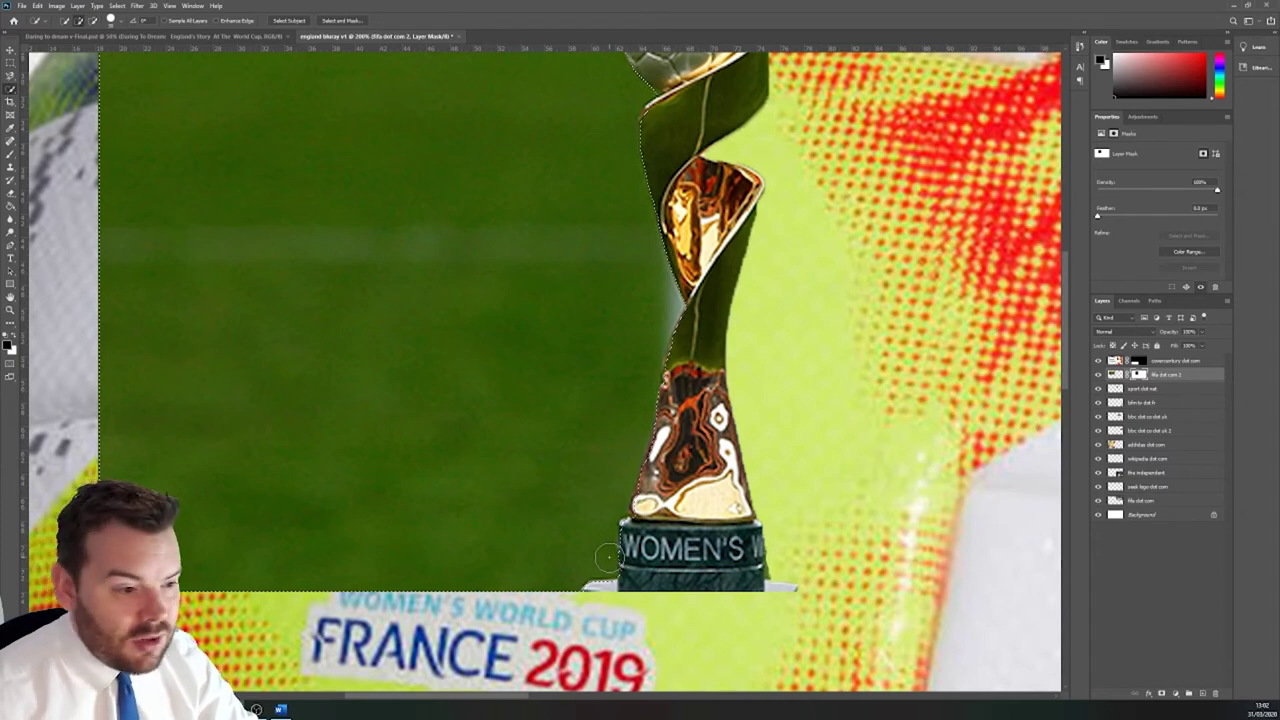
Step: Paint black on the trophy layer's mask with the Brush to hide all the selected grass left of the trophy, and deselect
{"action": "scroll", "coordinate": [546, 486], "scroll_direction": "up", "scroll_amount": 2}
{"action": "scroll", "coordinate": [546, 486], "scroll_direction": "up", "scroll_amount": 4}
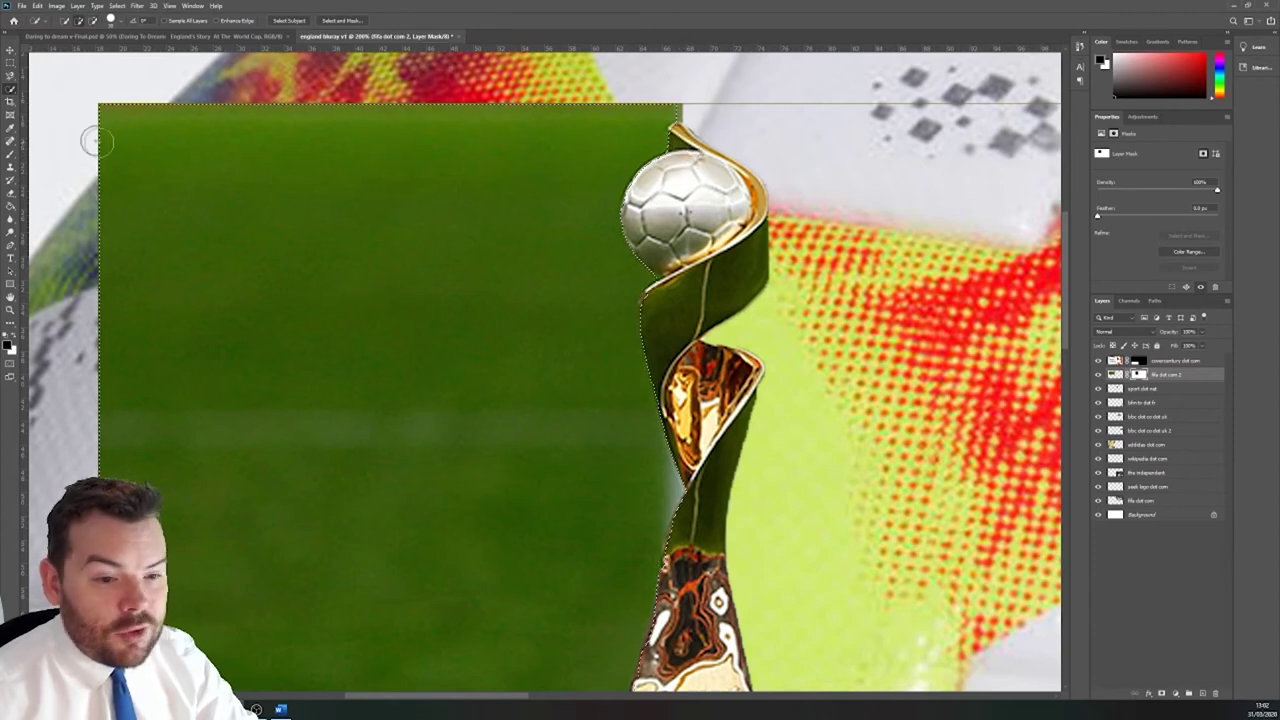
{"action": "left_click", "coordinate": [11, 156]}
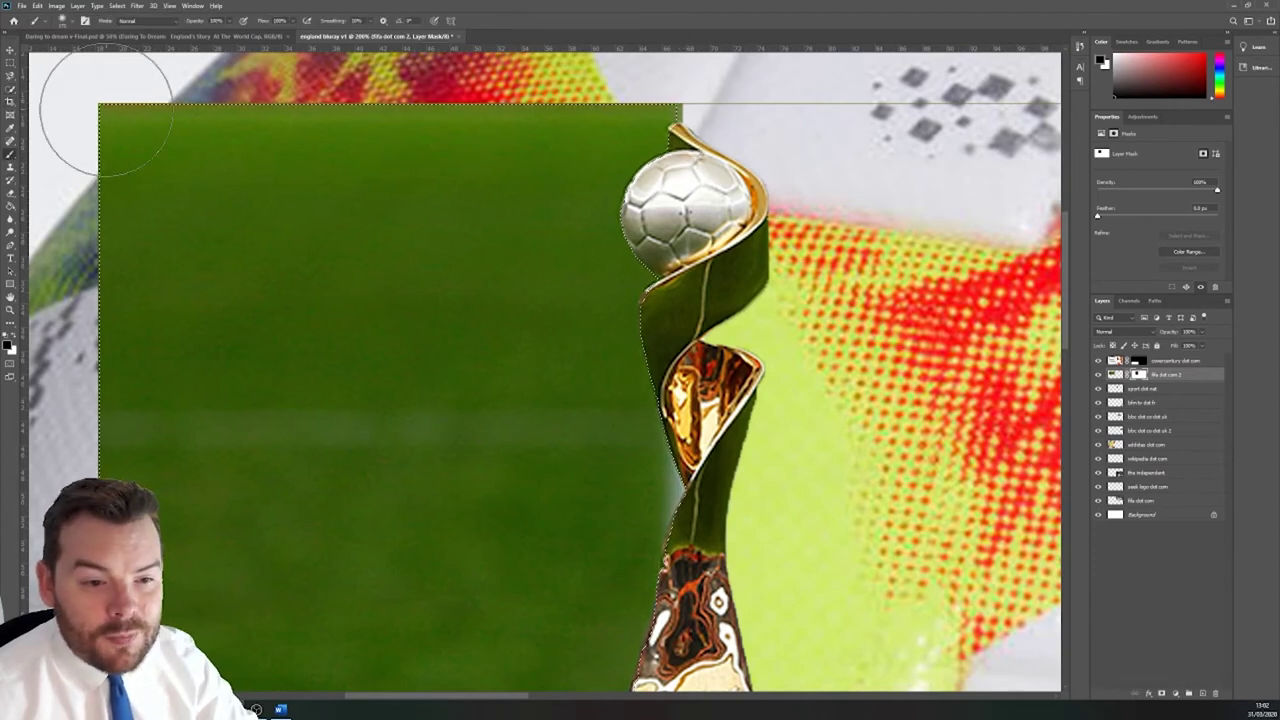
{"action": "mouse_move", "coordinate": [220, 140]}
{"action": "left_mouse_down"}
{"action": "mouse_move", "coordinate": [560, 230]}
{"action": "mouse_move", "coordinate": [250, 330]}
{"action": "mouse_move", "coordinate": [256, 398]}
{"action": "mouse_move", "coordinate": [560, 500]}
{"action": "mouse_move", "coordinate": [586, 571]}
{"action": "mouse_move", "coordinate": [286, 500]}
{"action": "mouse_move", "coordinate": [400, 585]}
{"action": "left_mouse_up"}
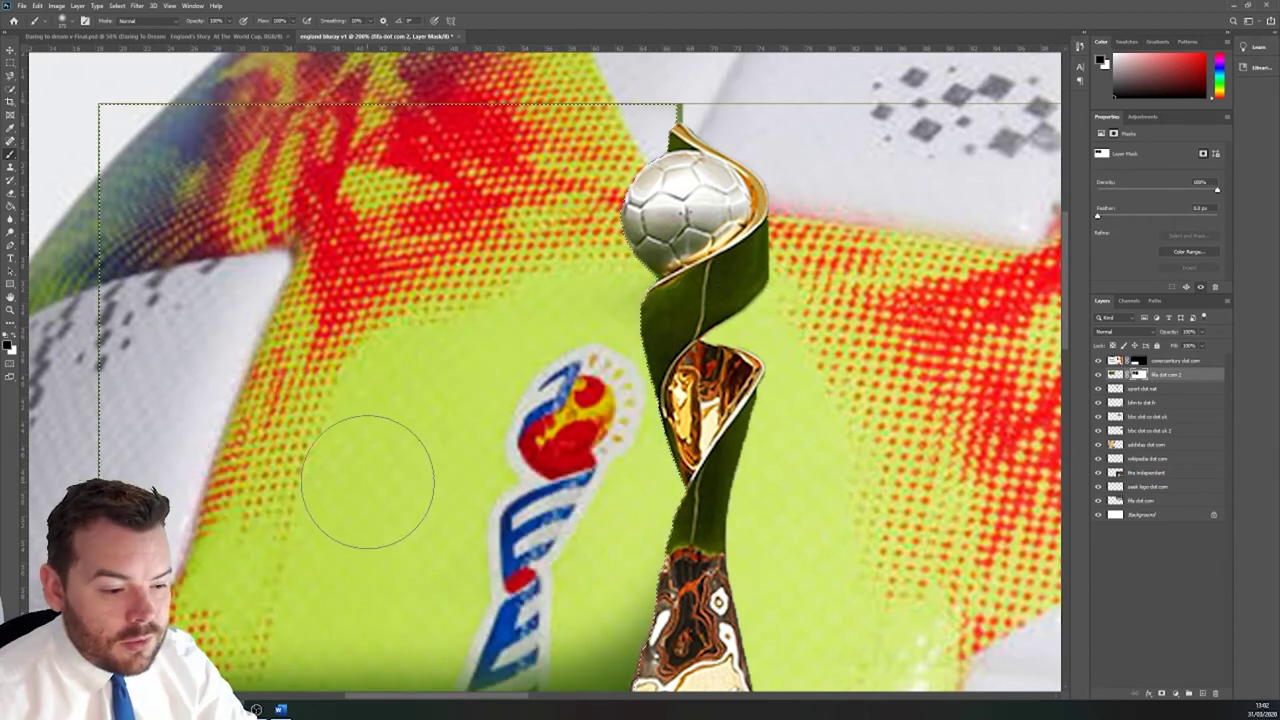
{"action": "scroll", "coordinate": [380, 485], "scroll_direction": "down", "scroll_amount": 3}
{"action": "mouse_move", "coordinate": [300, 600]}
{"action": "left_mouse_down"}
{"action": "mouse_move", "coordinate": [590, 610]}
{"action": "mouse_move", "coordinate": [757, 457]}
{"action": "left_mouse_up"}
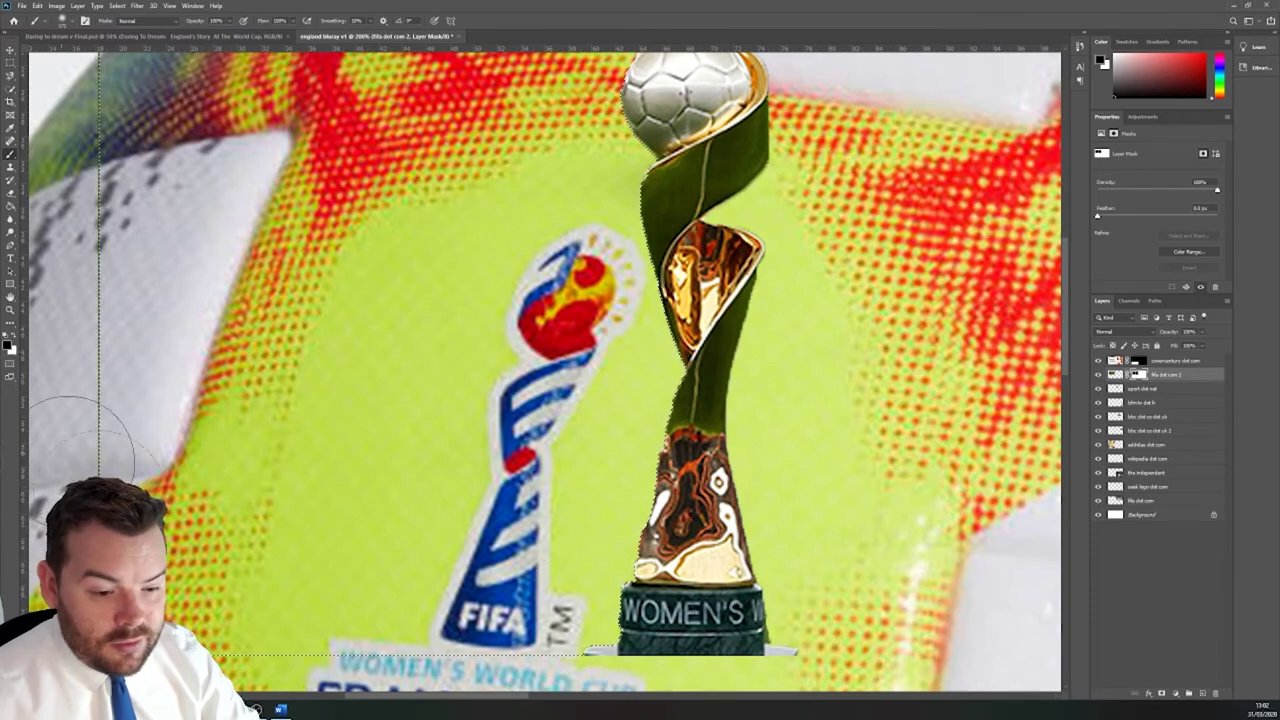
{"action": "scroll", "coordinate": [680, 330], "scroll_direction": "up", "scroll_amount": 5}
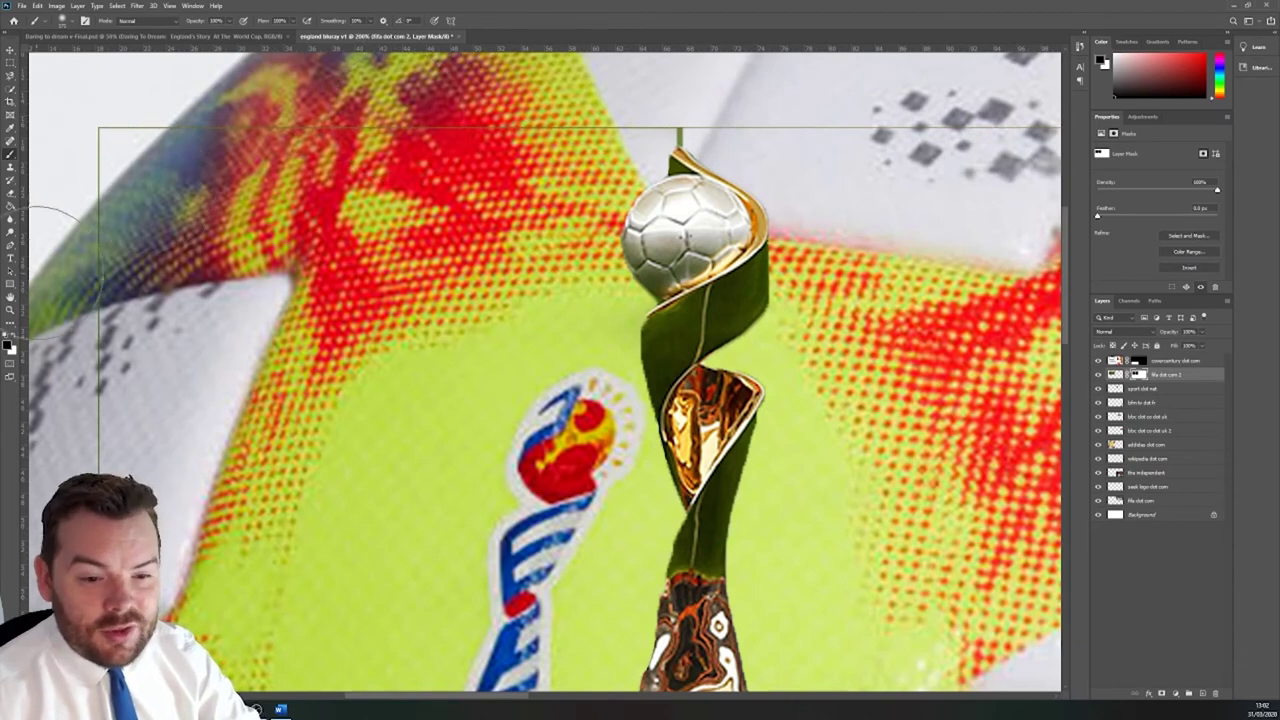
Step: Move the trophy over the World Cup logo on the ball photo and mask out the thin grass line left along the trophy photo's edges
{"action": "left_click", "coordinate": [10, 310]}
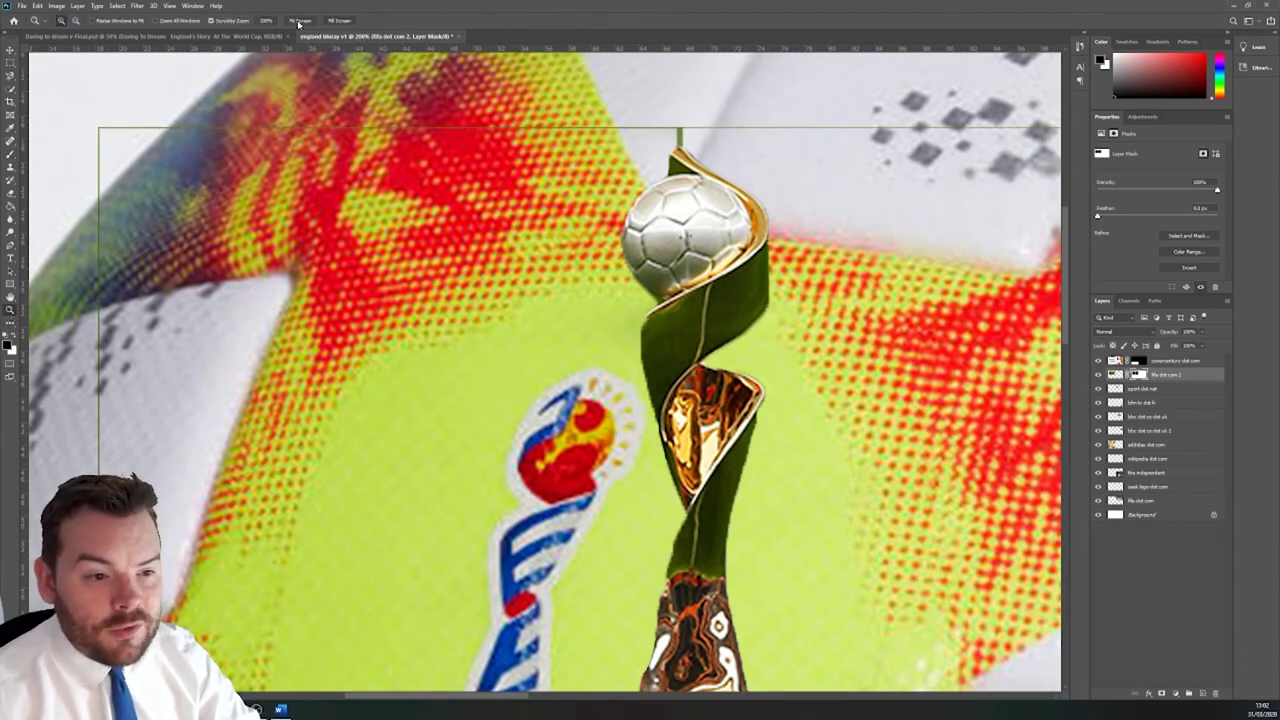
{"action": "left_click", "coordinate": [298, 21]}
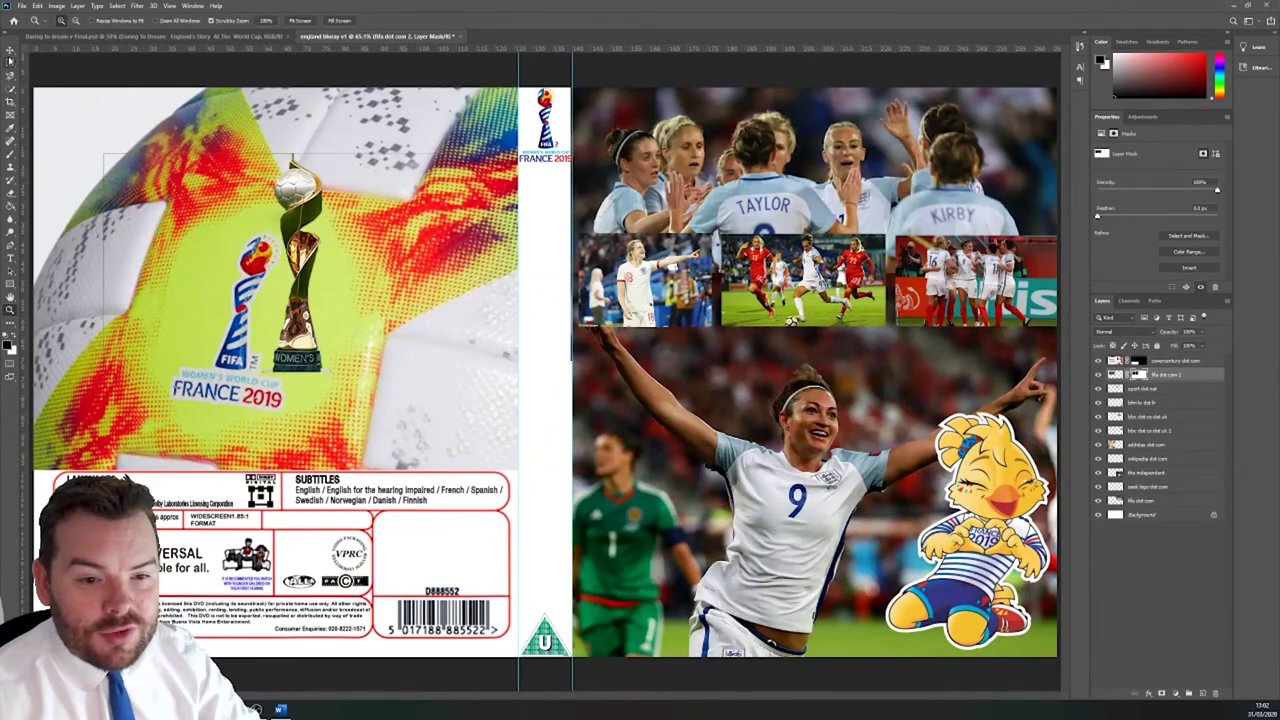
{"action": "left_click", "coordinate": [10, 50]}
{"action": "left_click_drag", "start_coordinate": [305, 178], "coordinate": [273, 143]}
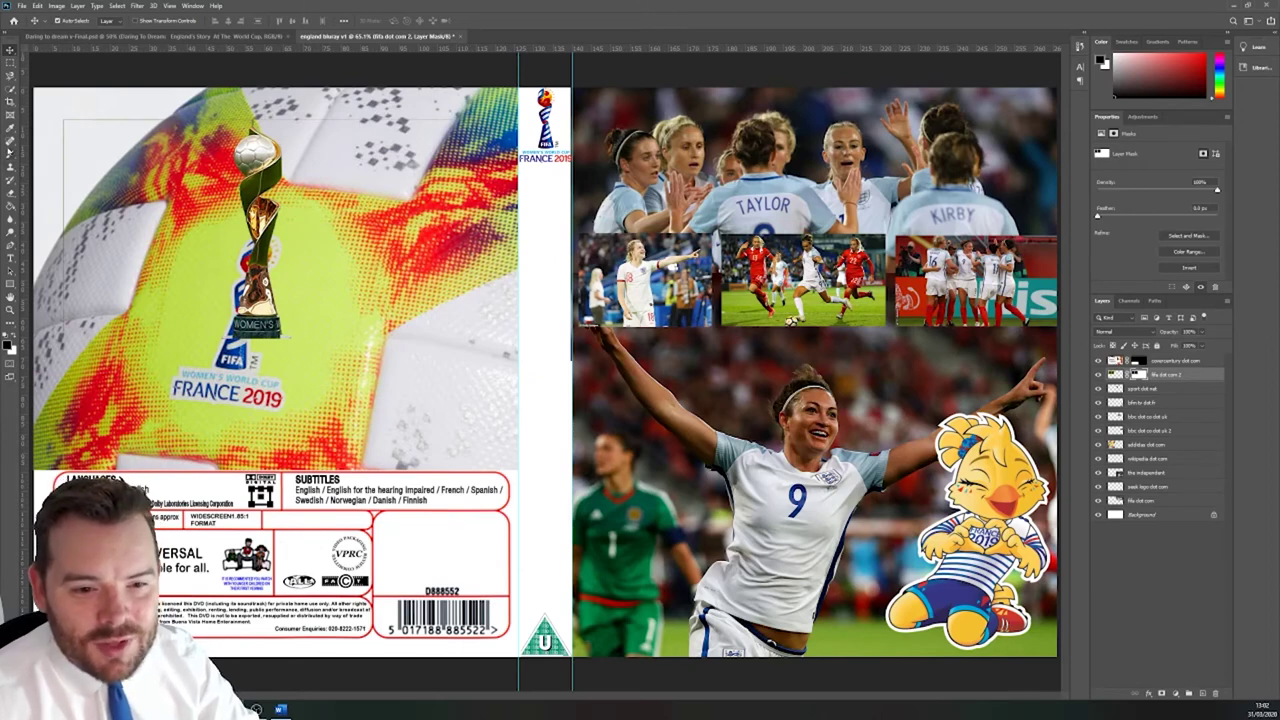
{"action": "left_click", "coordinate": [10, 153]}
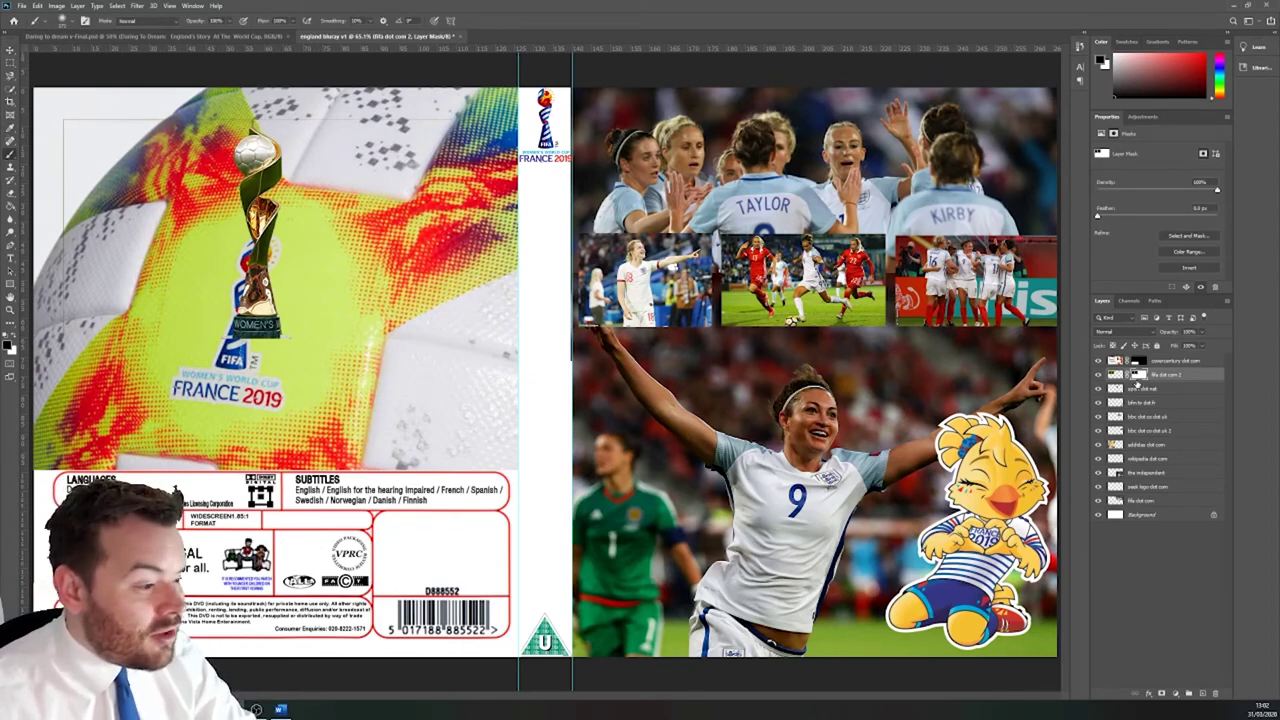
{"action": "left_click_drag", "start_coordinate": [65, 127], "coordinate": [52, 394]}
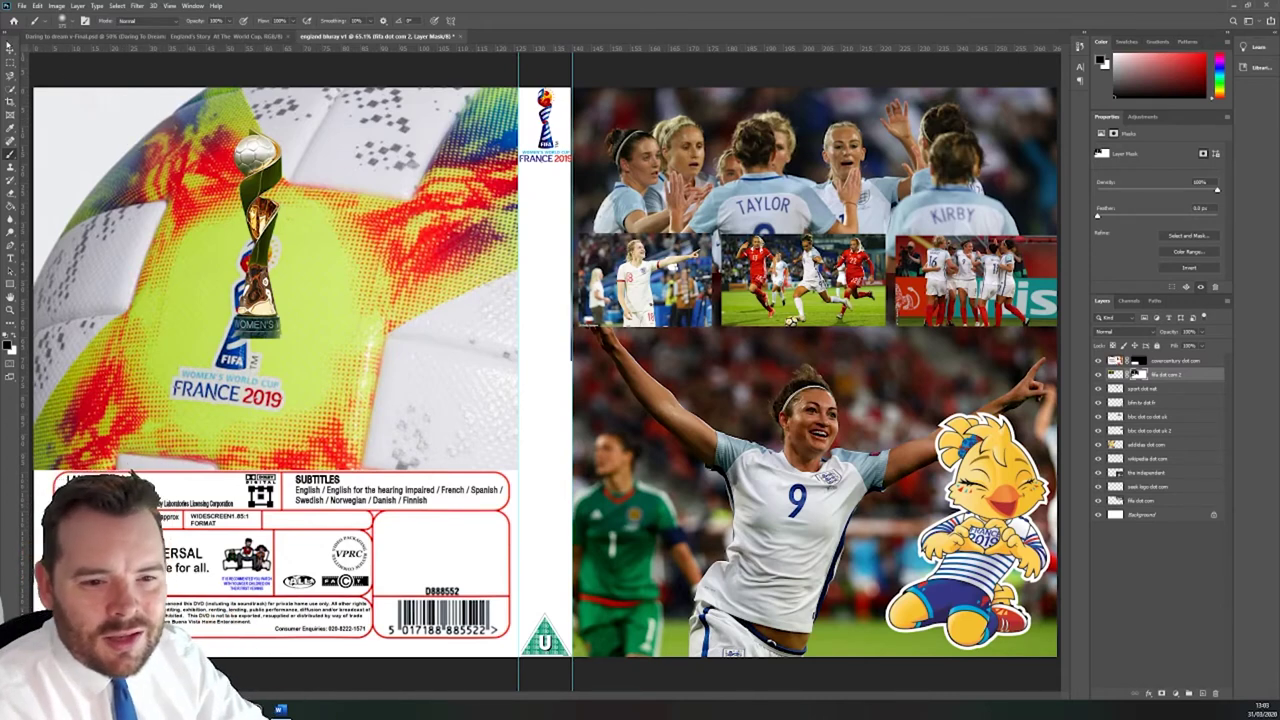
Step: Try placing the trophy, scaled down and tilted clockwise, in the raised hand of the player in the upper front-cover photo
{"action": "key", "text": "v"}
{"action": "left_click_drag", "start_coordinate": [256, 190], "coordinate": [800, 206]}
{"action": "key", "text": "ctrl+t"}
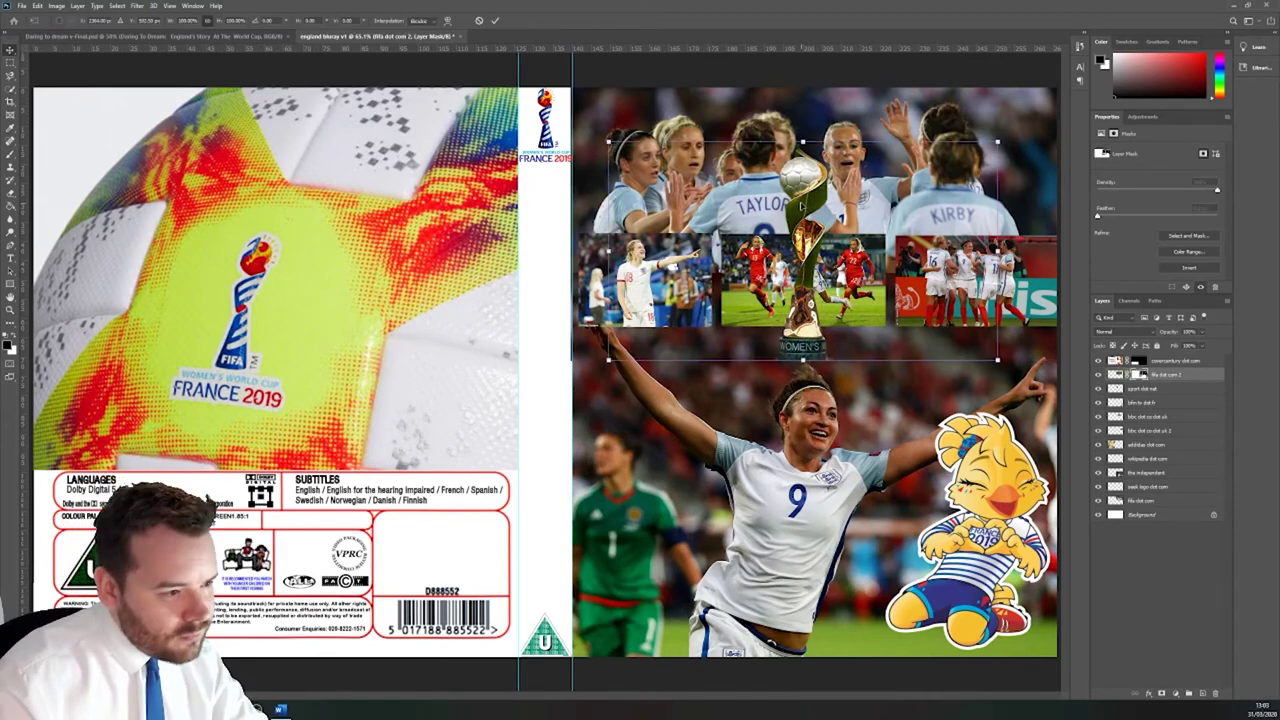
{"action": "left_click_drag", "start_coordinate": [580, 133], "coordinate": [903, 119]}
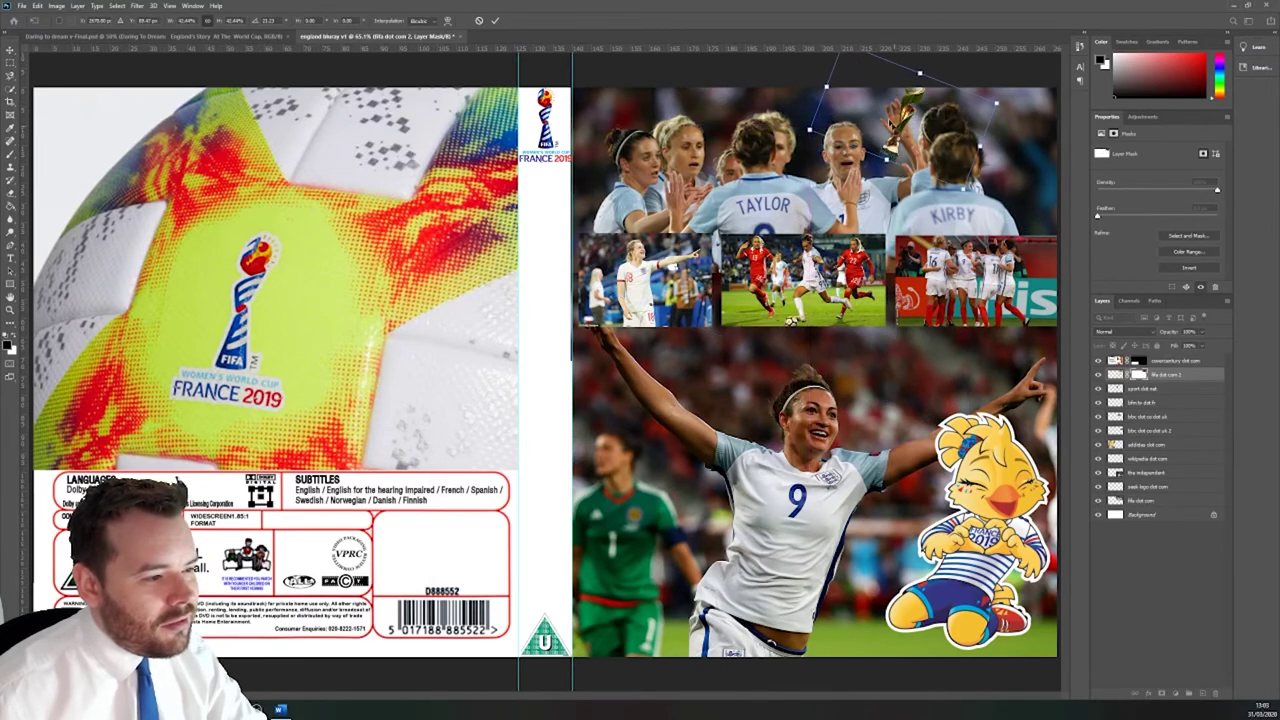
{"action": "mouse_move", "coordinate": [799, 130]}
{"action": "left_mouse_down"}
{"action": "mouse_move", "coordinate": [805, 118]}
{"action": "mouse_move", "coordinate": [812, 144]}
{"action": "left_mouse_up"}
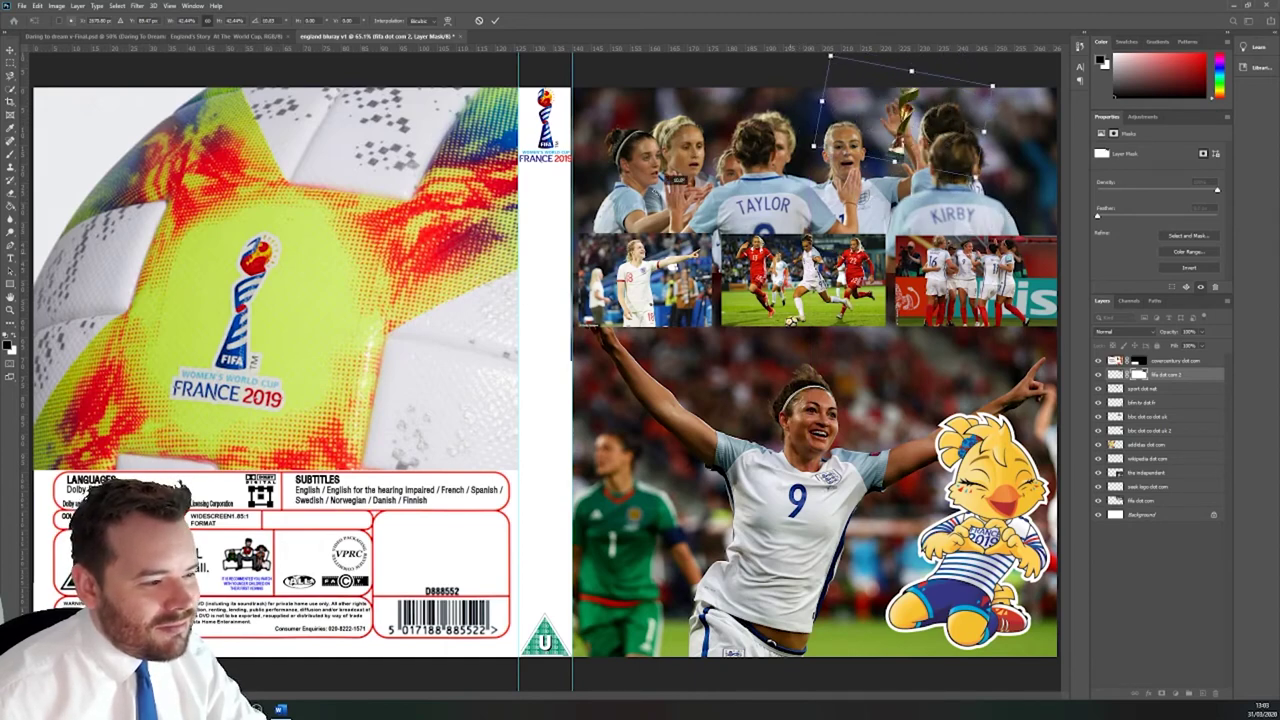
Step: Try fitting the tilted trophy over the World Cup logo on the ball at different sizes, and cancel the transform
{"action": "left_click_drag", "start_coordinate": [902, 122], "coordinate": [244, 289]}
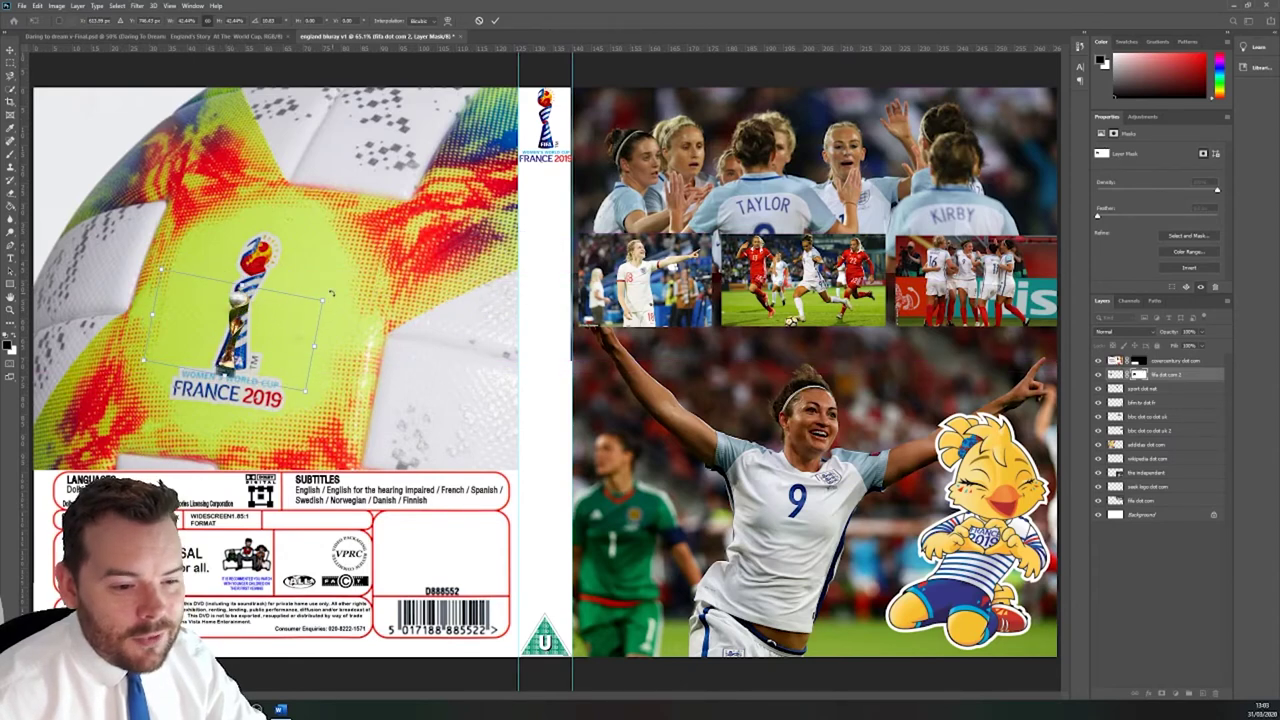
{"action": "left_click_drag", "start_coordinate": [320, 304], "coordinate": [523, 210]}
{"action": "left_click_drag", "start_coordinate": [360, 230], "coordinate": [258, 243]}
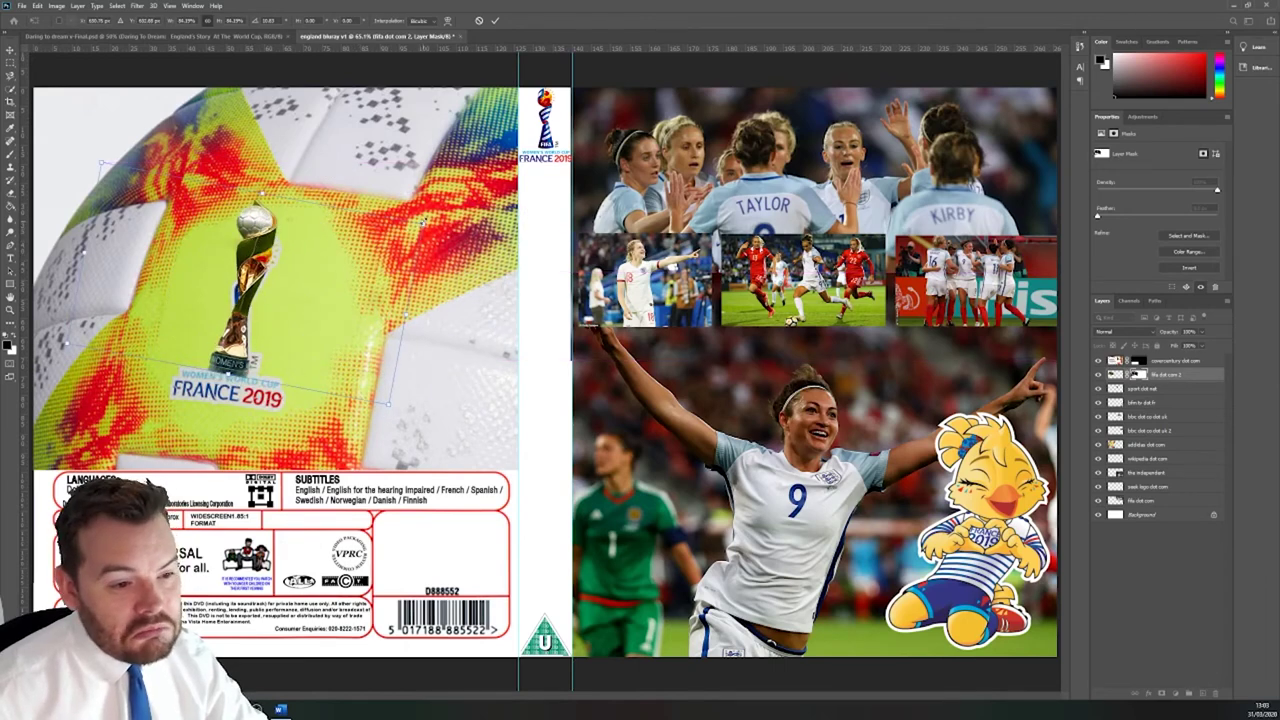
{"action": "left_click_drag", "start_coordinate": [422, 218], "coordinate": [256, 236]}
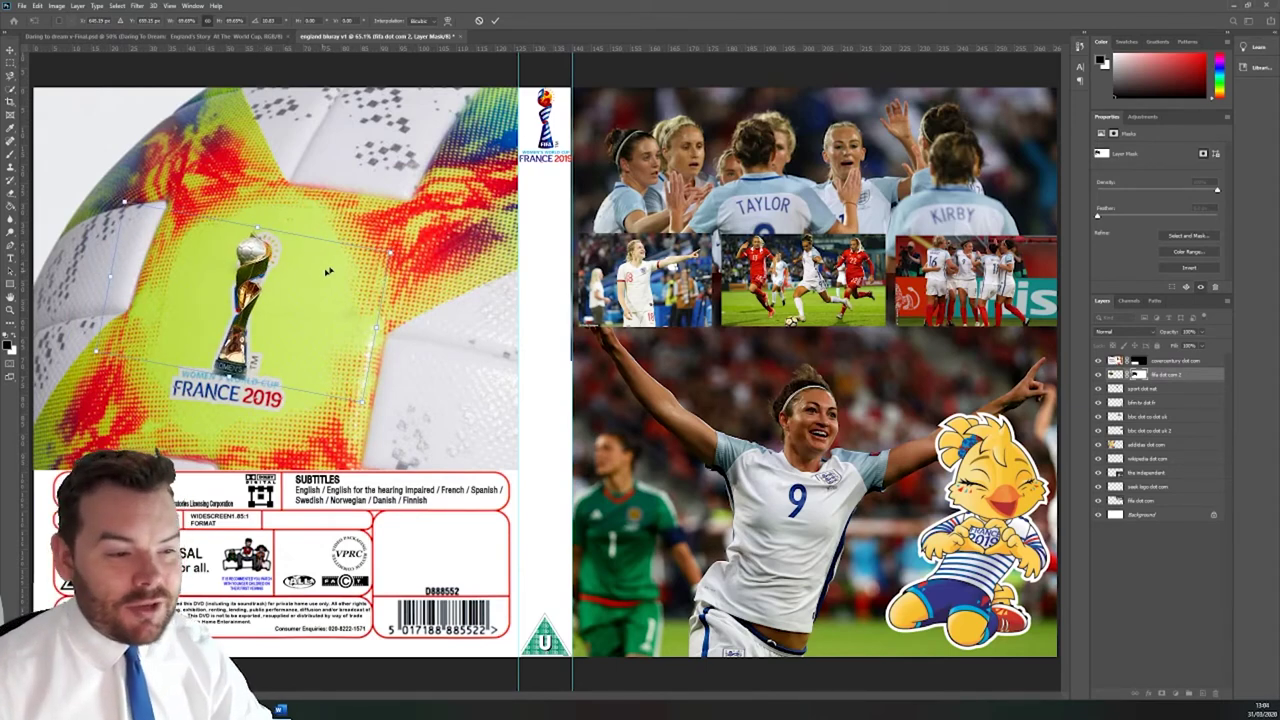
{"action": "left_click_drag", "start_coordinate": [248, 290], "coordinate": [445, 288]}
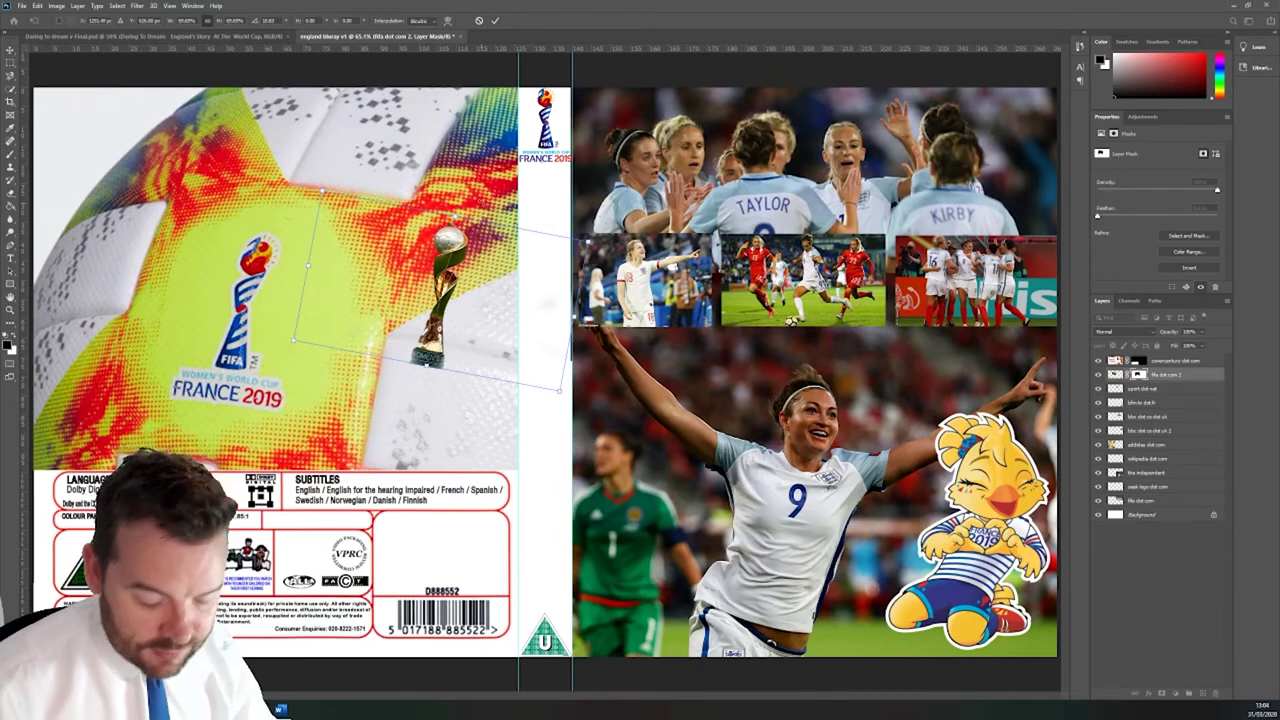
{"action": "left_click_drag", "start_coordinate": [445, 290], "coordinate": [233, 315]}
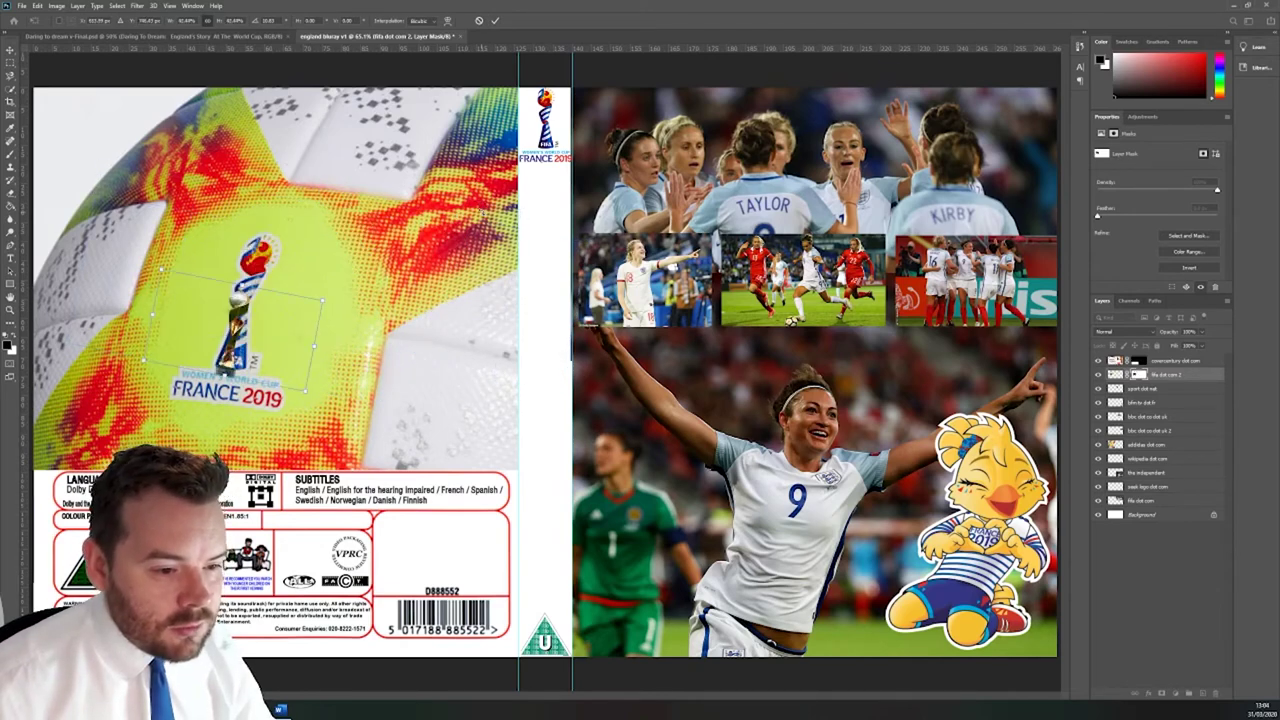
{"action": "key", "text": "Escape"}
Step: Move the upright trophy to the back cover, just beside the World Cup logo on the ball
{"action": "key", "text": "ctrl+t"}
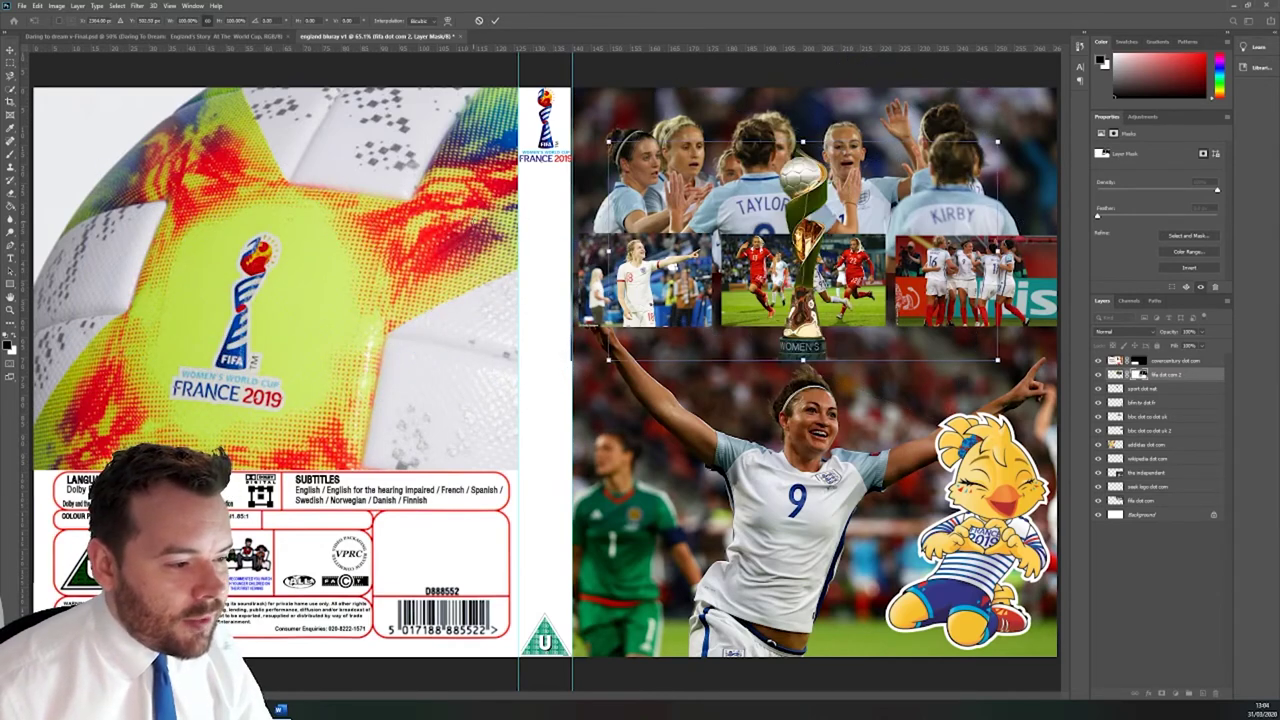
{"action": "left_click_drag", "start_coordinate": [803, 250], "coordinate": [320, 280]}
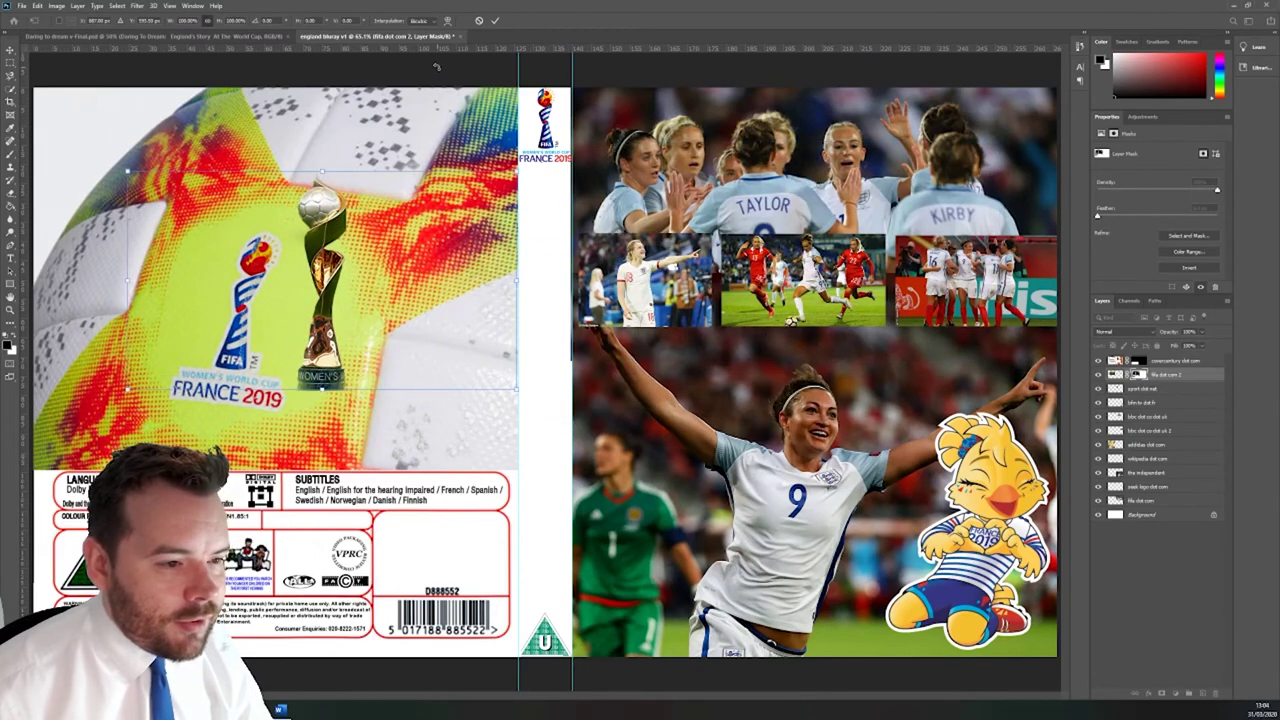
{"action": "left_click", "coordinate": [493, 21]}
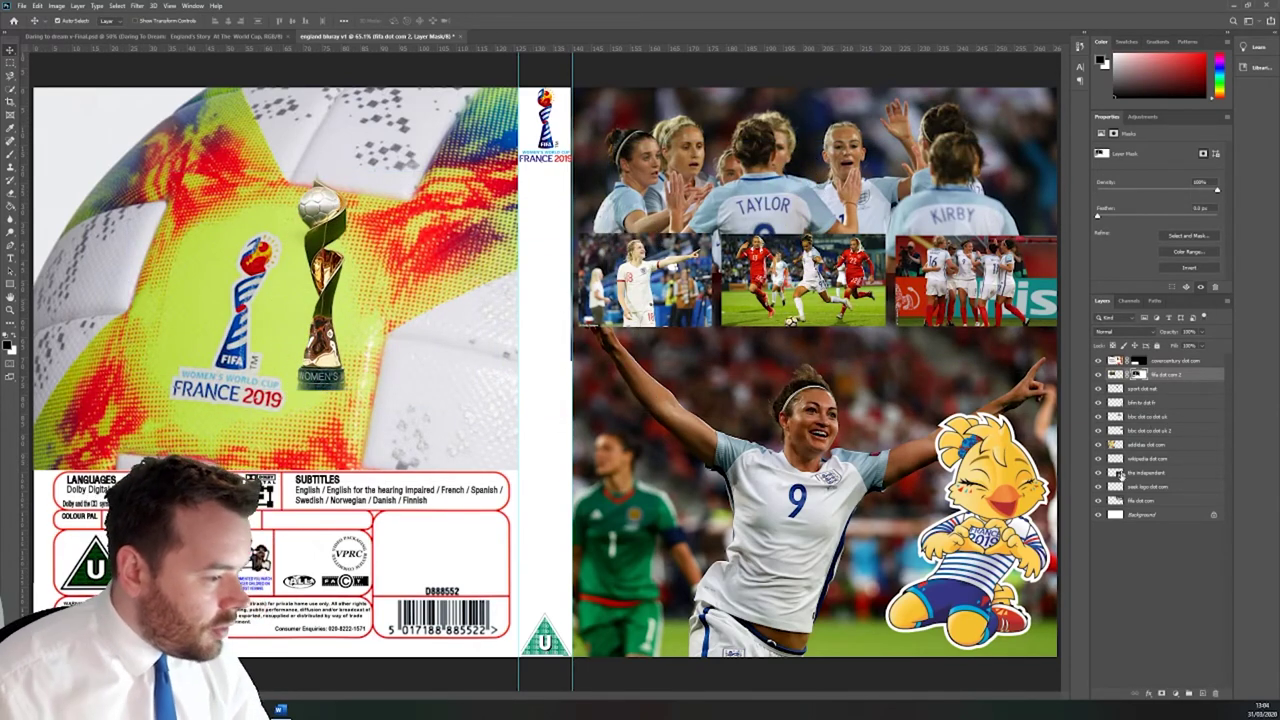
Step: Find the layer holding the France 2019 logo at the top of the spine and hide it
{"action": "left_click", "coordinate": [1140, 403]}
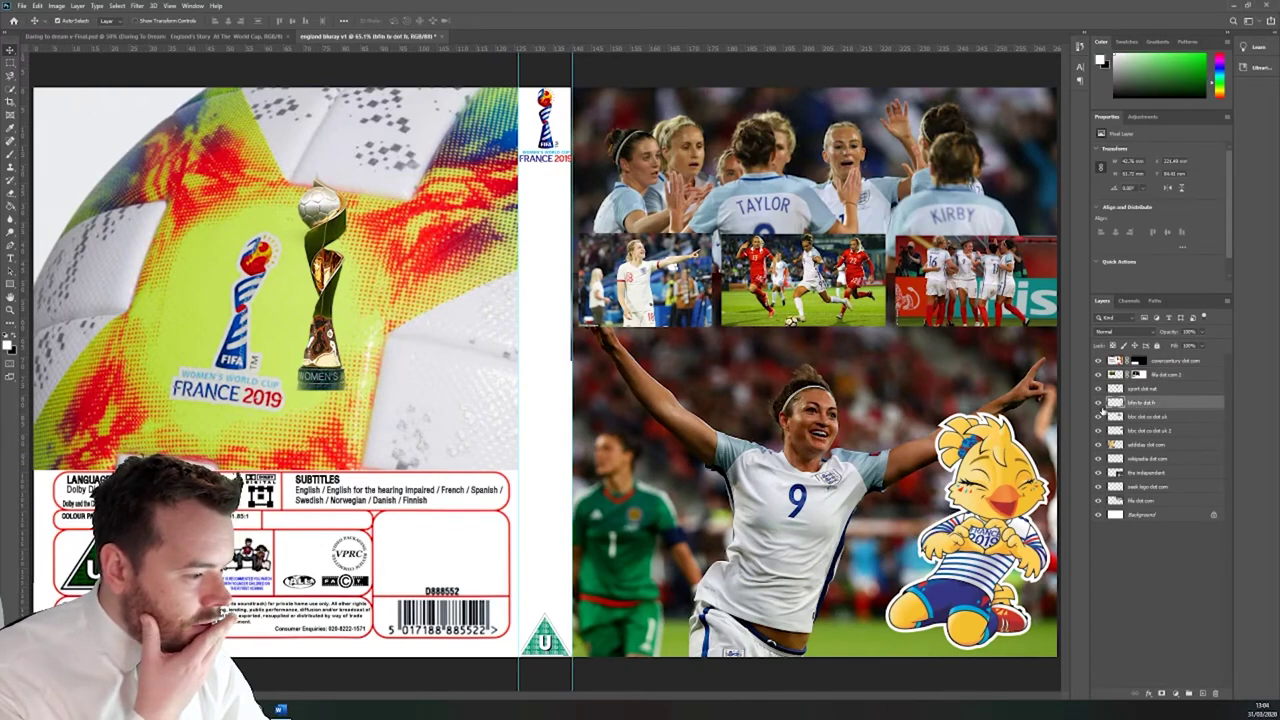
{"action": "left_click", "coordinate": [1099, 499]}
{"action": "left_click", "coordinate": [1099, 499]}
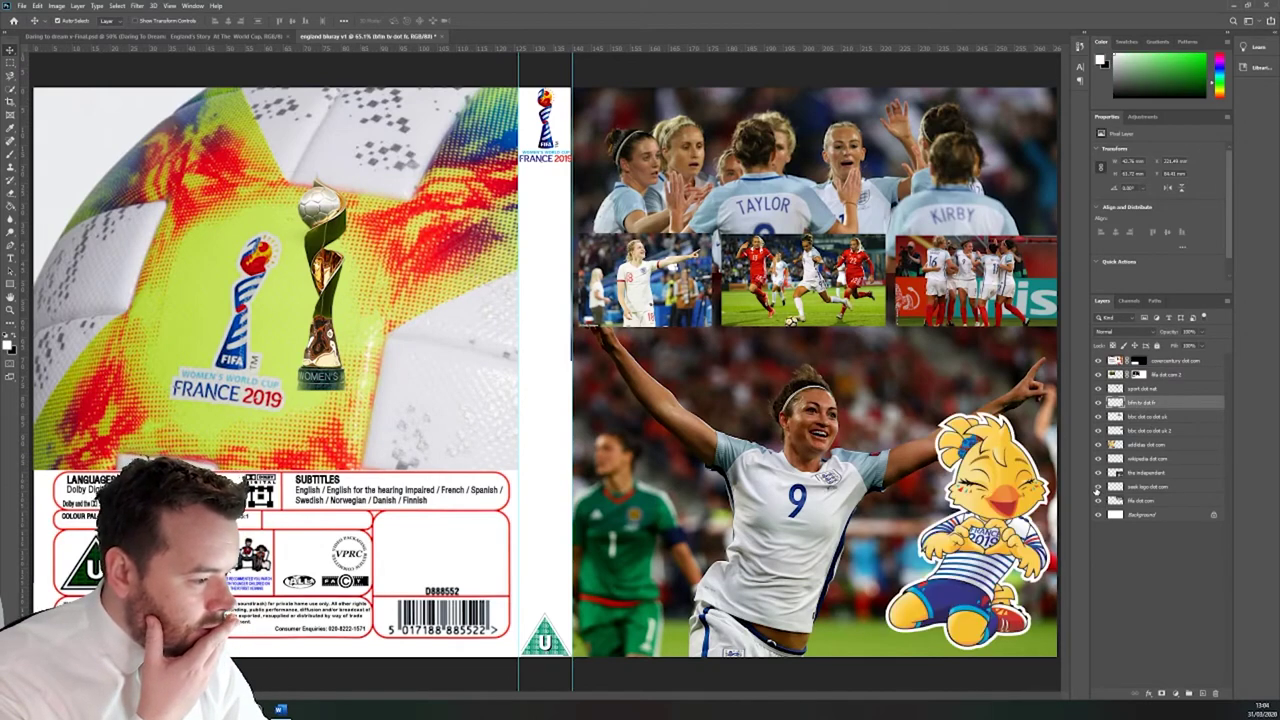
{"action": "left_click", "coordinate": [1097, 488]}
{"action": "left_click", "coordinate": [1098, 488]}
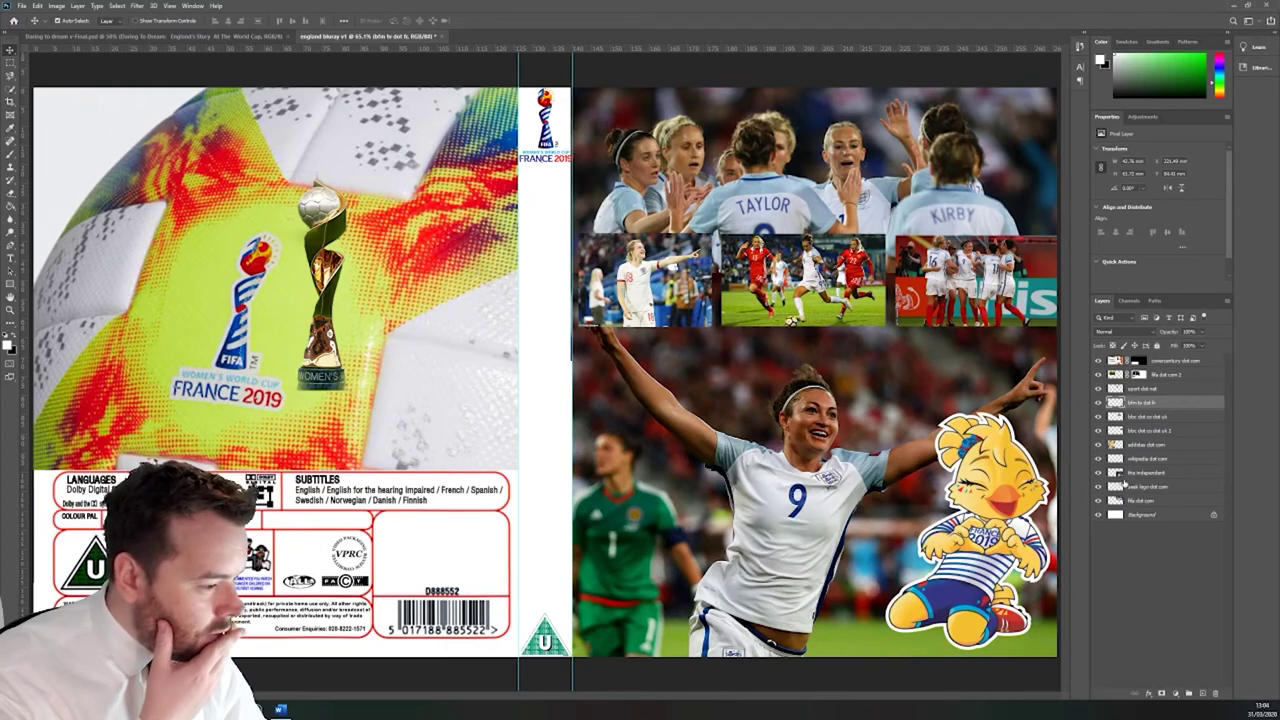
{"action": "left_click", "coordinate": [1099, 459]}
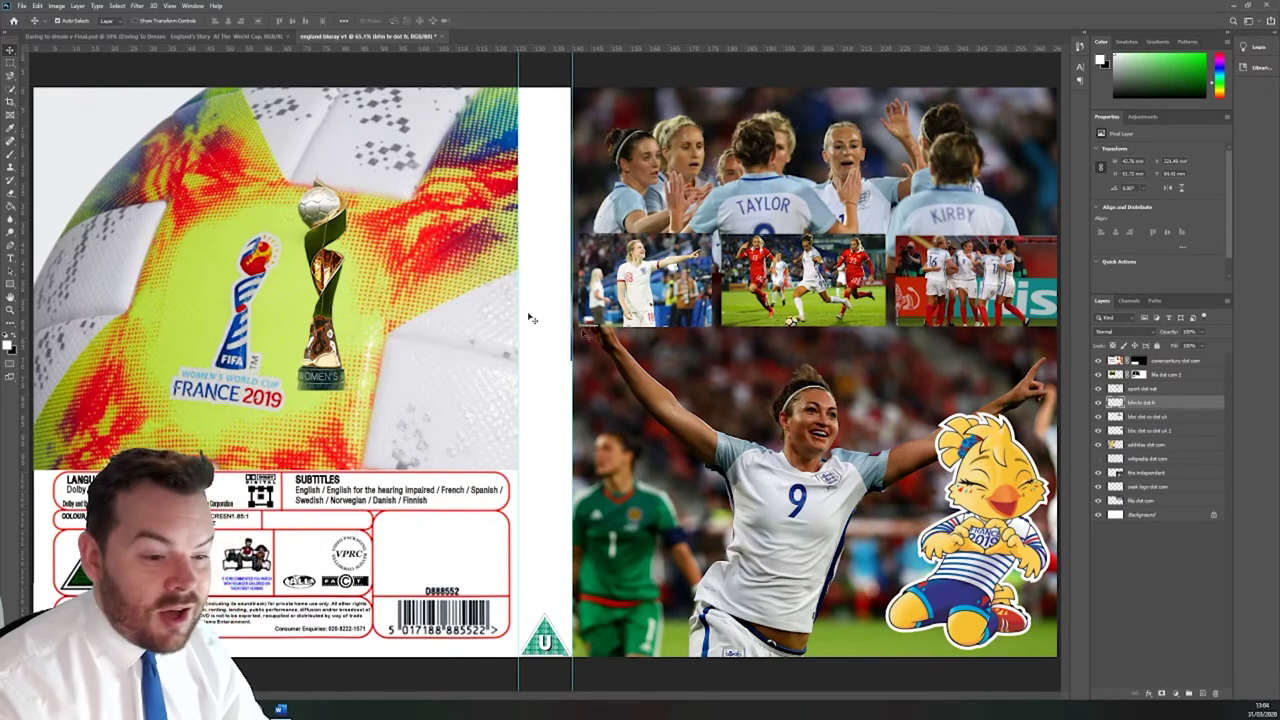
Step: Move the trophy to the top of the spine and scale it to about 87% so it fits between the guides
{"action": "left_click_drag", "start_coordinate": [337, 222], "coordinate": [559, 128]}
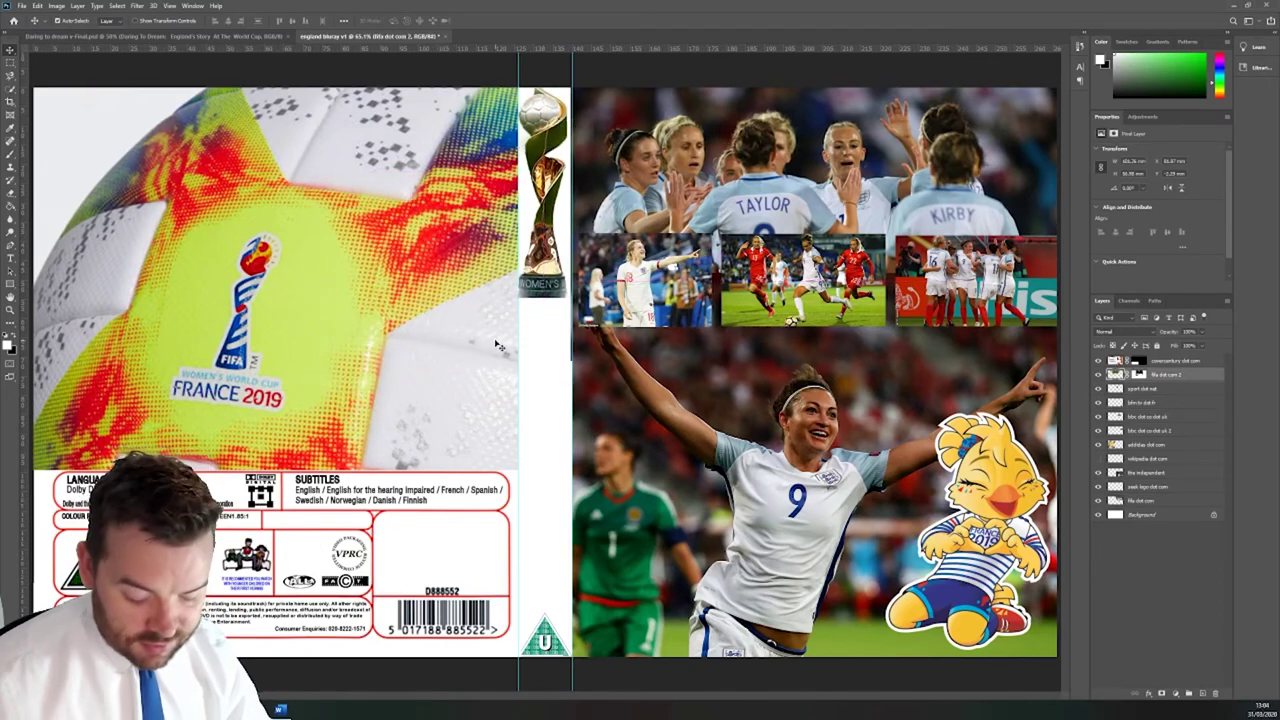
{"action": "key", "text": "ctrl+t"}
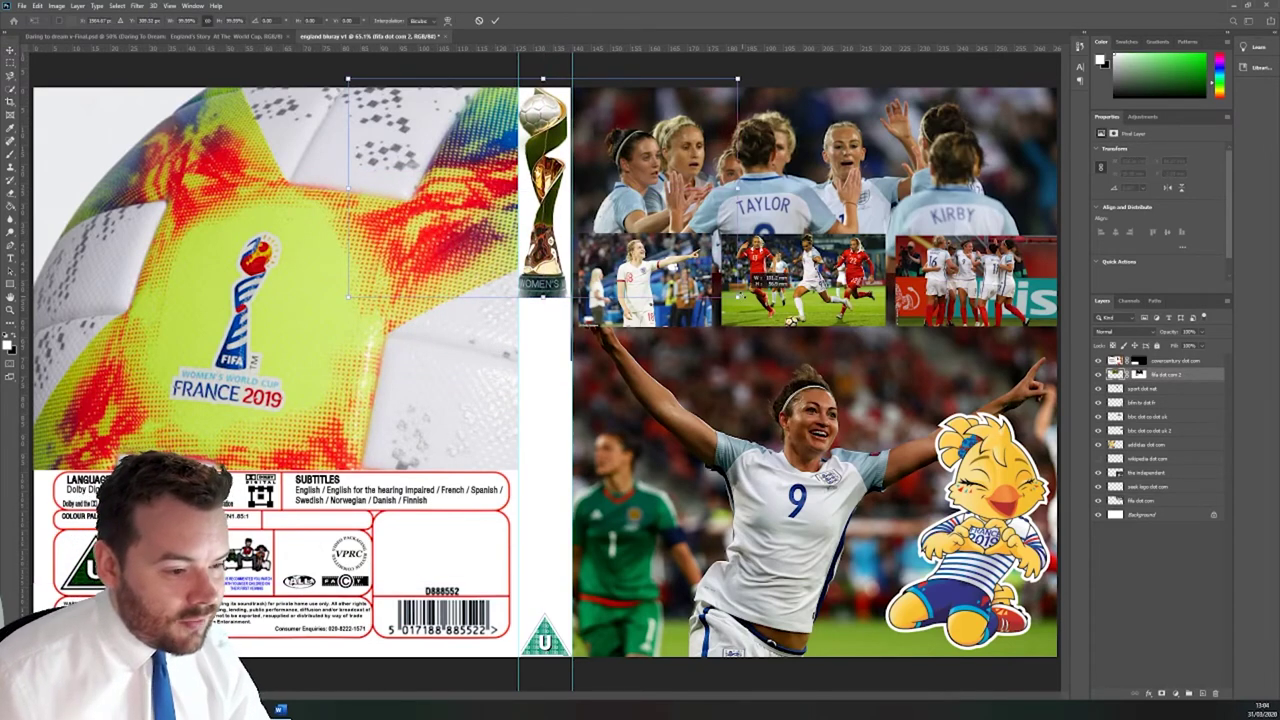
{"action": "left_click_drag", "start_coordinate": [748, 285], "coordinate": [718, 222]}
{"action": "left_click_drag", "start_coordinate": [524, 130], "coordinate": [547, 127]}
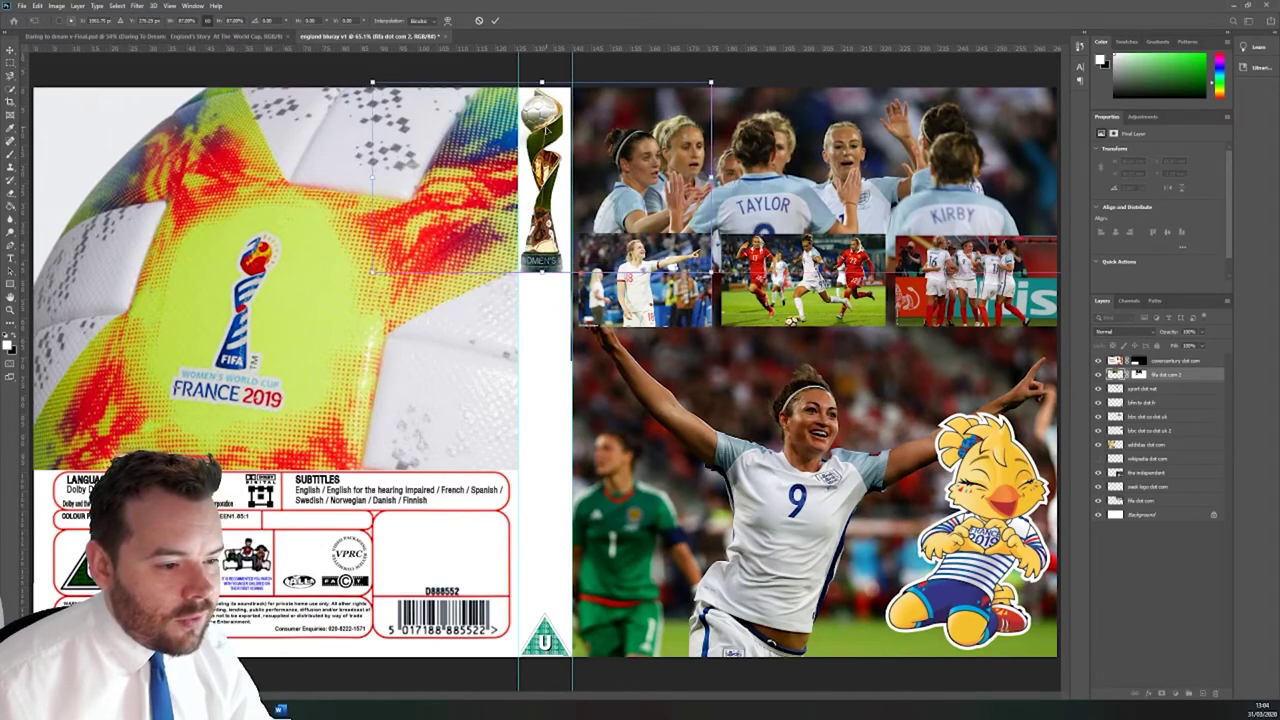
{"action": "left_click", "coordinate": [494, 20]}
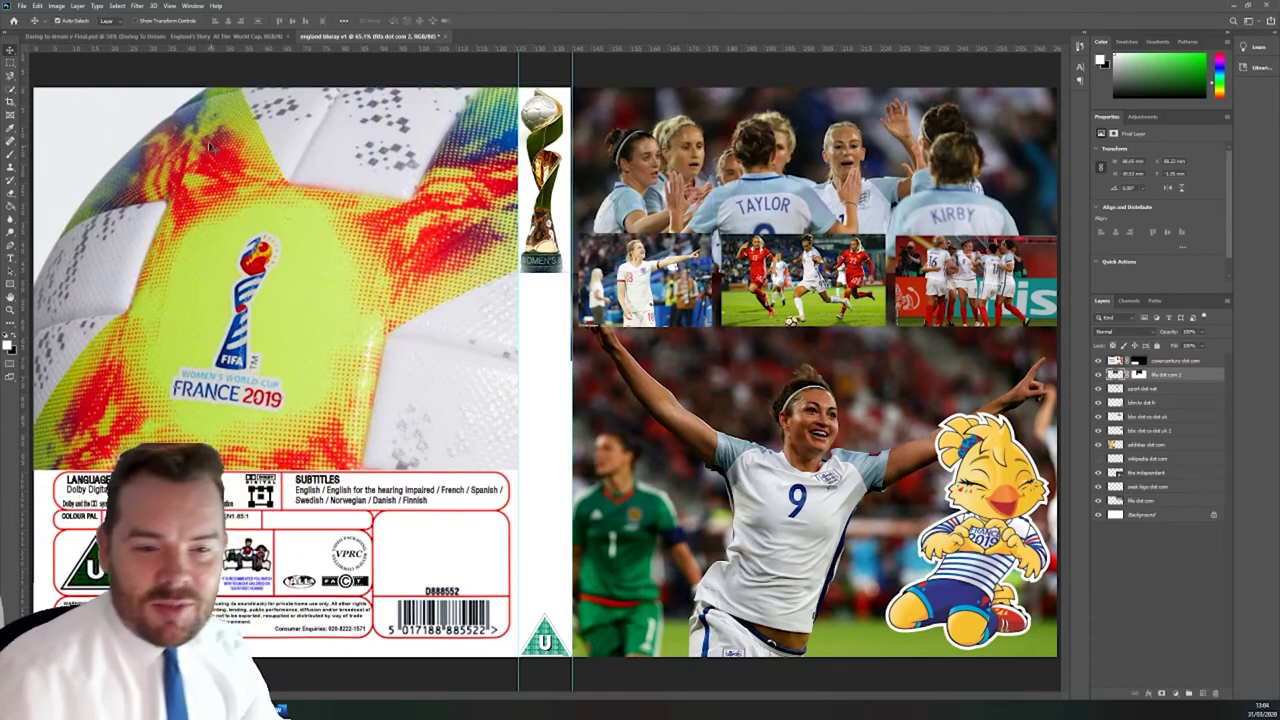
Step: Paint black with the brush on the spine trophy's layer mask to hide part of its base
{"action": "left_click", "coordinate": [14, 152]}
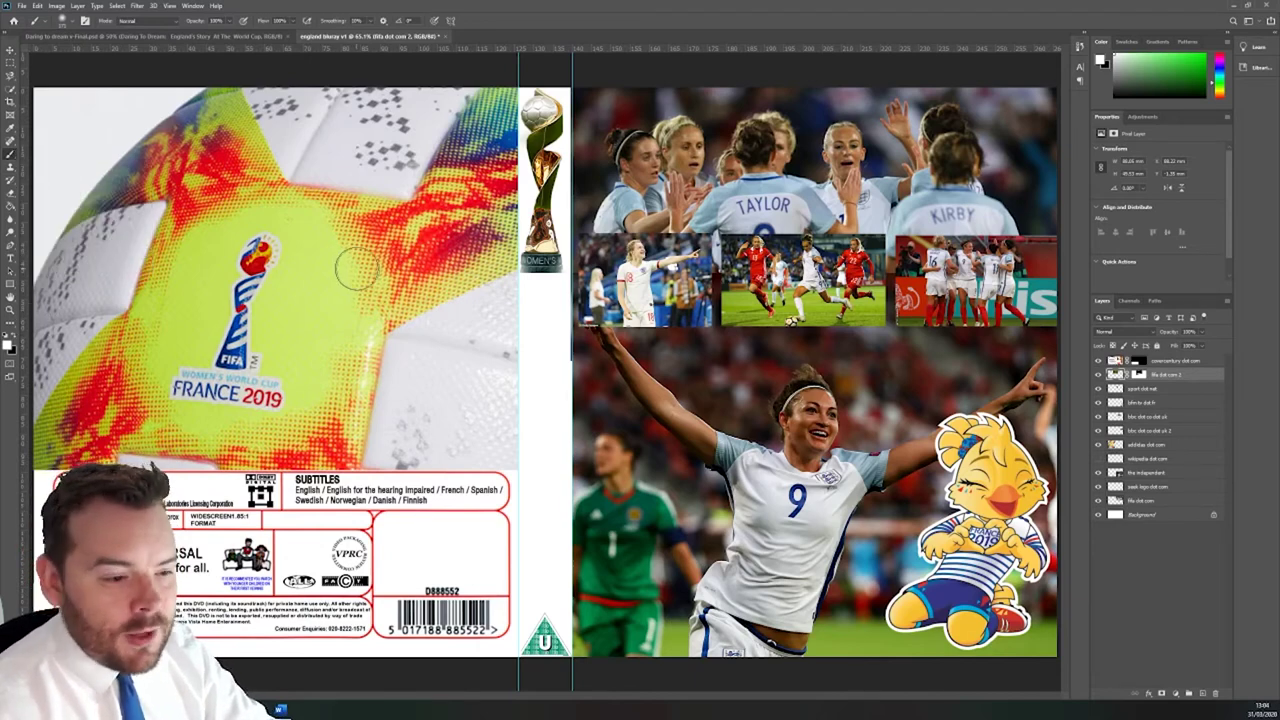
{"action": "left_click", "coordinate": [1138, 374]}
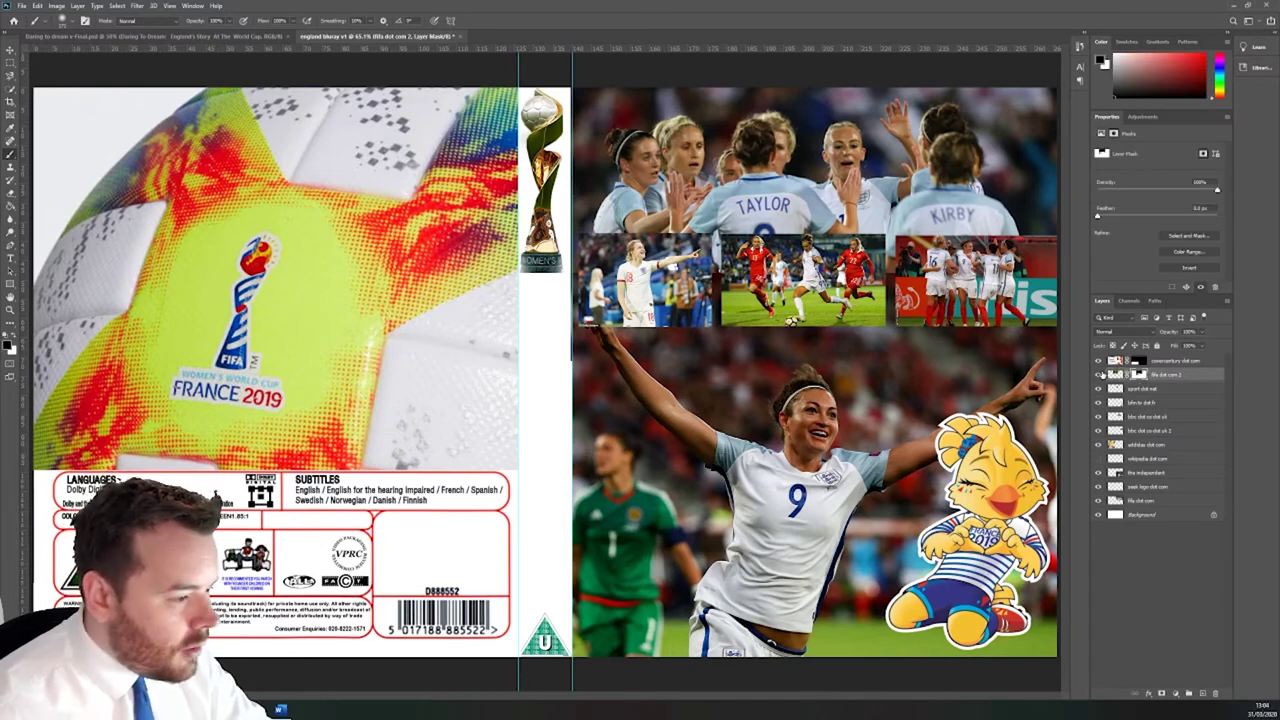
{"action": "left_click", "coordinate": [1099, 374]}
{"action": "left_click", "coordinate": [1099, 374]}
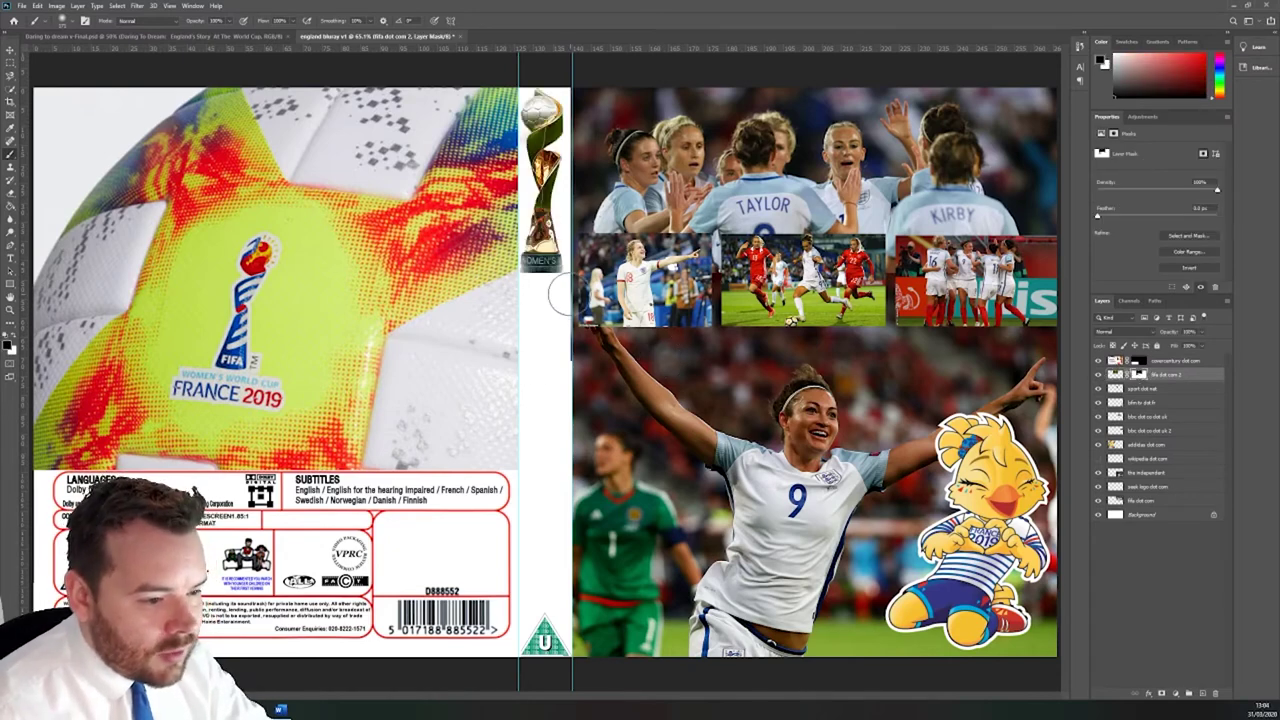
{"action": "left_click_drag", "start_coordinate": [542, 276], "coordinate": [545, 279]}
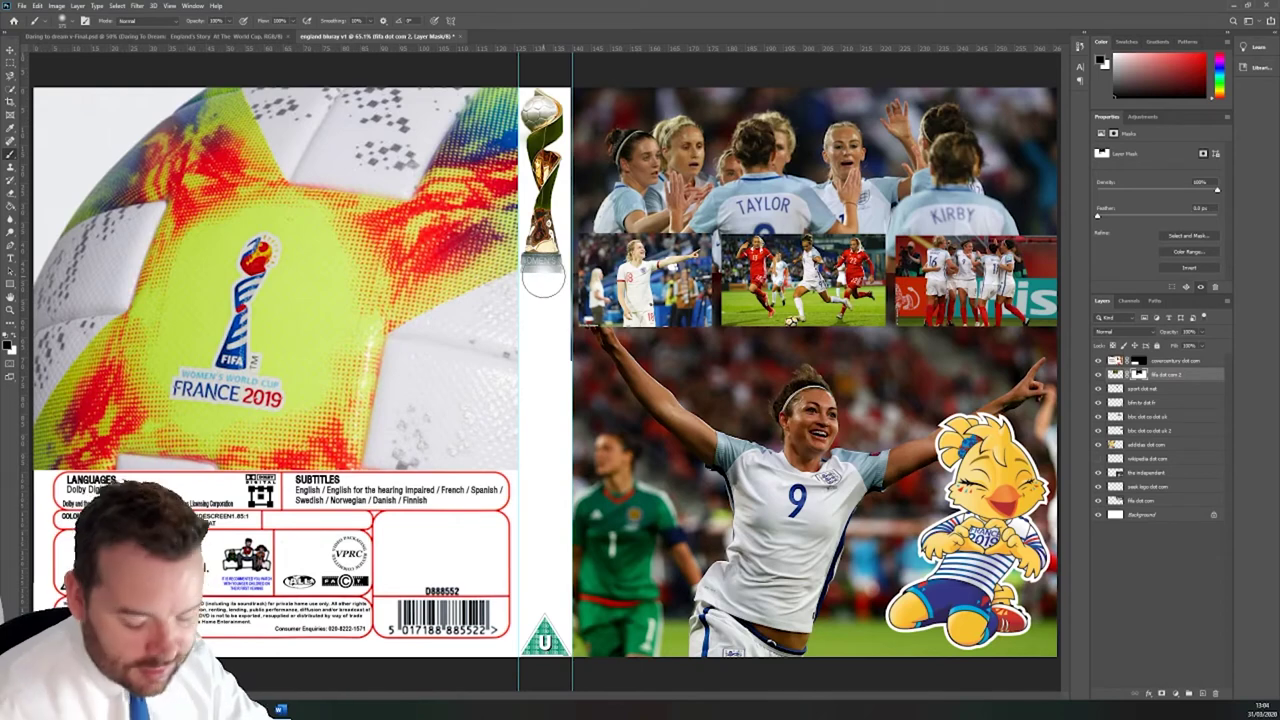
Step: Paint white on the trophy's layer mask to bring its base back, and restore black as the foreground colour
{"action": "left_click", "coordinate": [17, 337]}
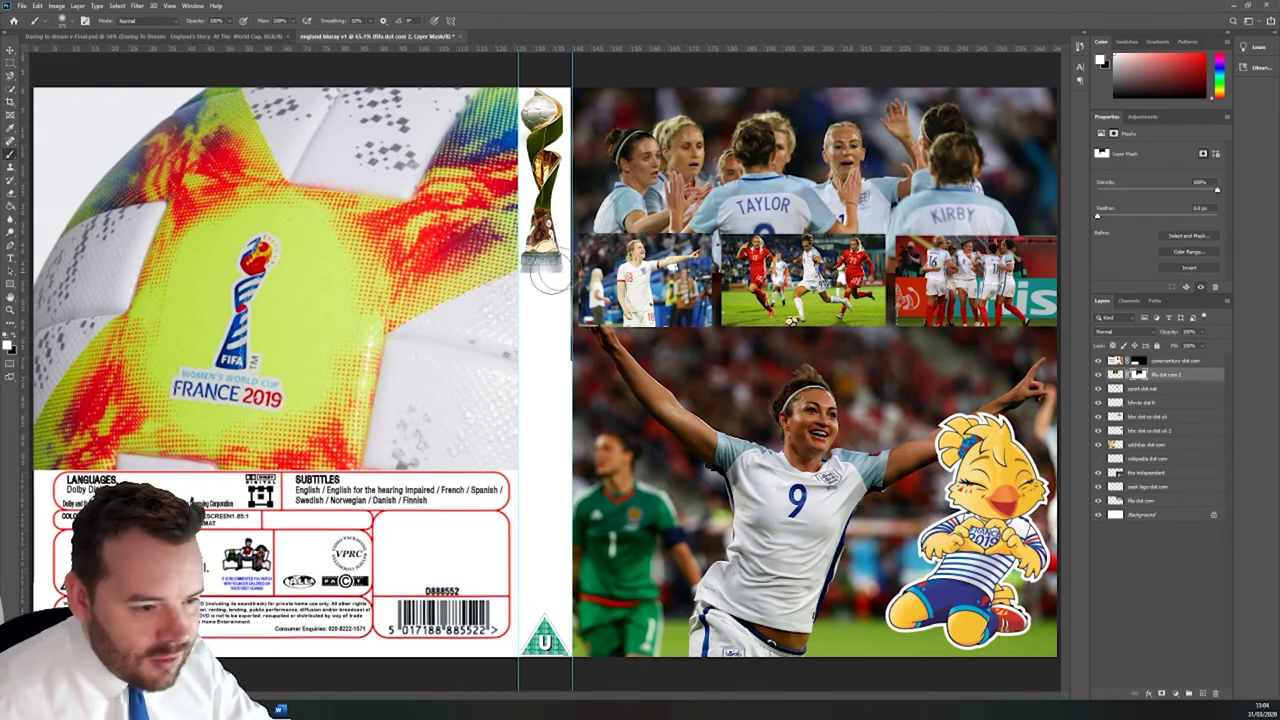
{"action": "left_click_drag", "start_coordinate": [540, 262], "coordinate": [541, 296]}
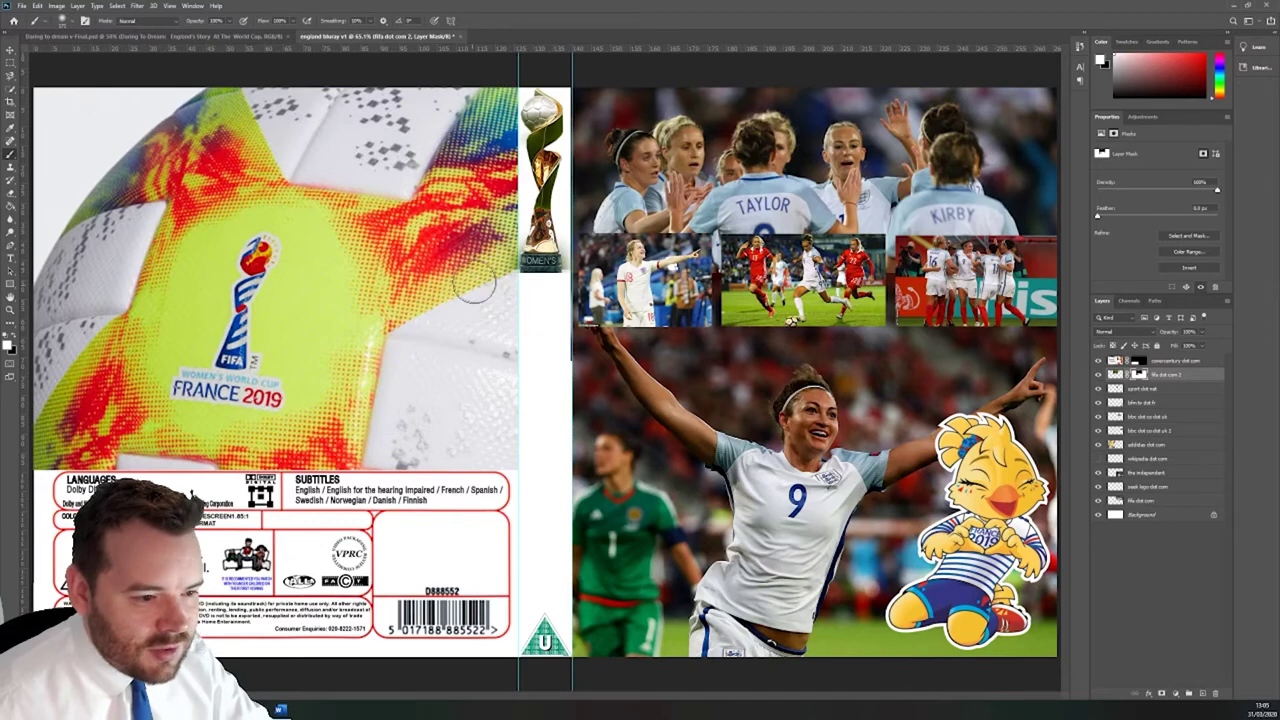
{"action": "left_click", "coordinate": [16, 337]}
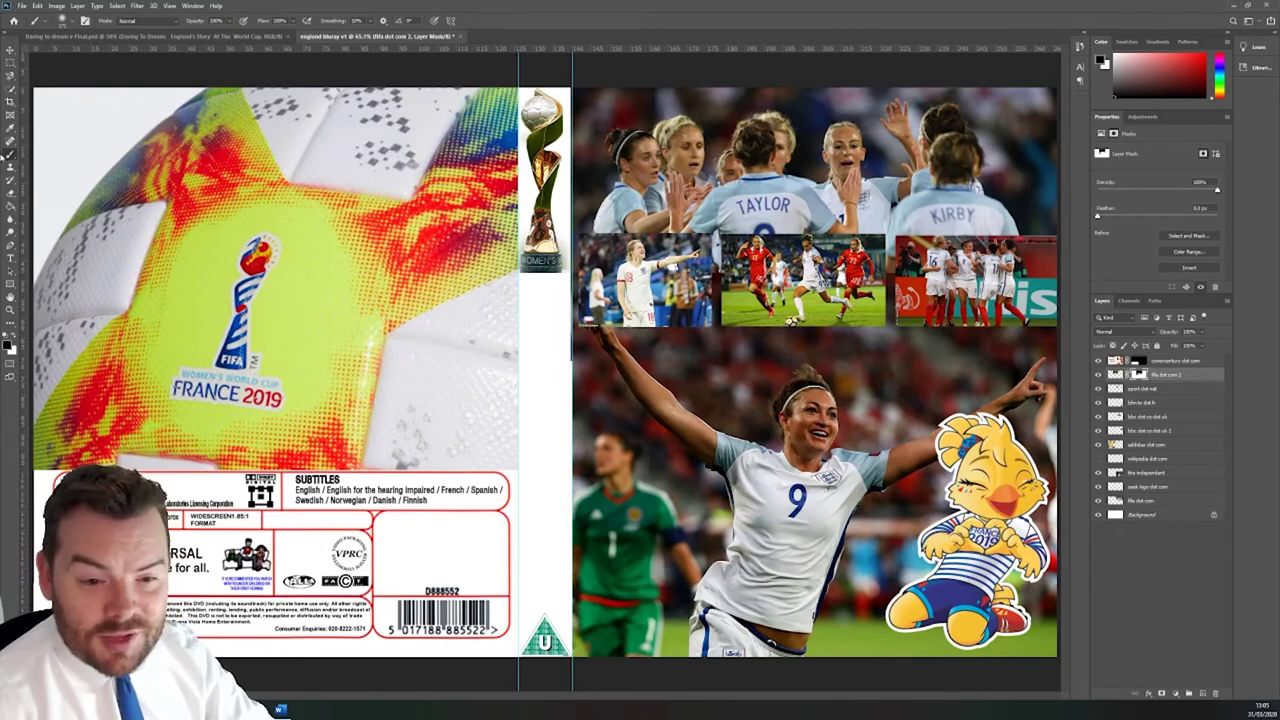
Step: Add a centred text layer reading "Daring to Dream" across the middle of the spine below the trophy
{"action": "left_click", "coordinate": [10, 258]}
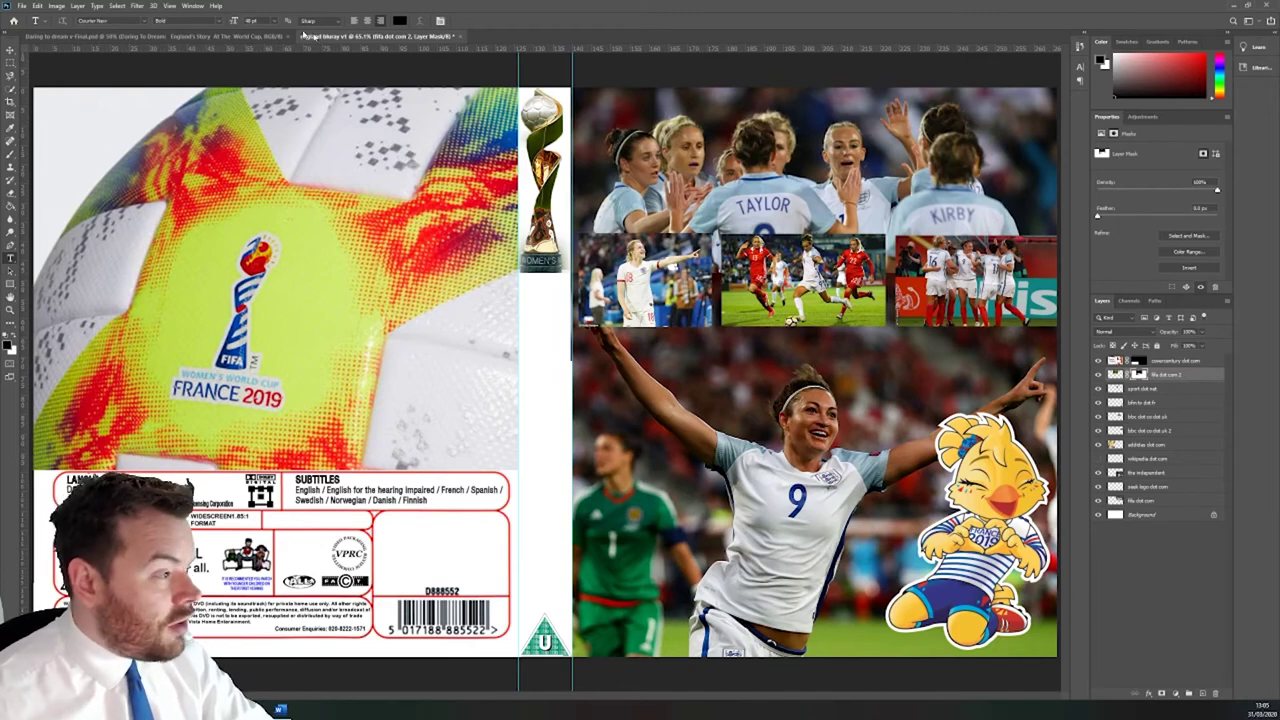
{"action": "left_click", "coordinate": [148, 21]}
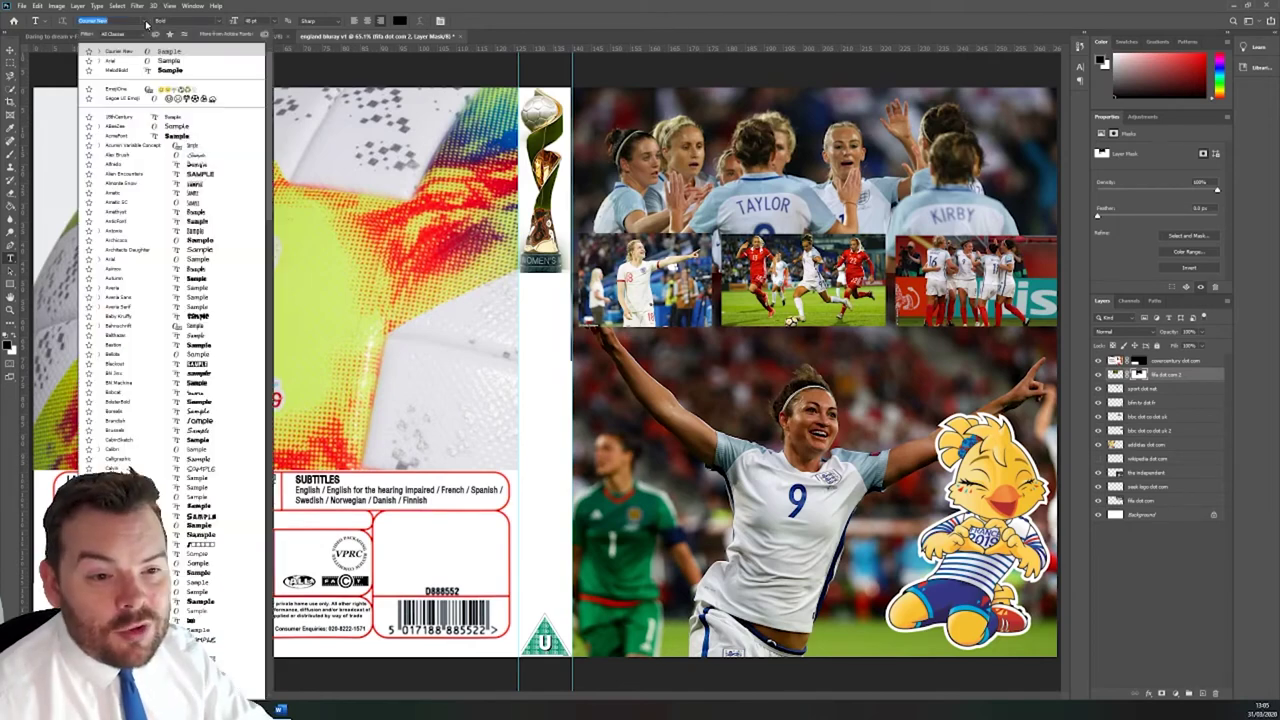
{"action": "left_click", "coordinate": [219, 22]}
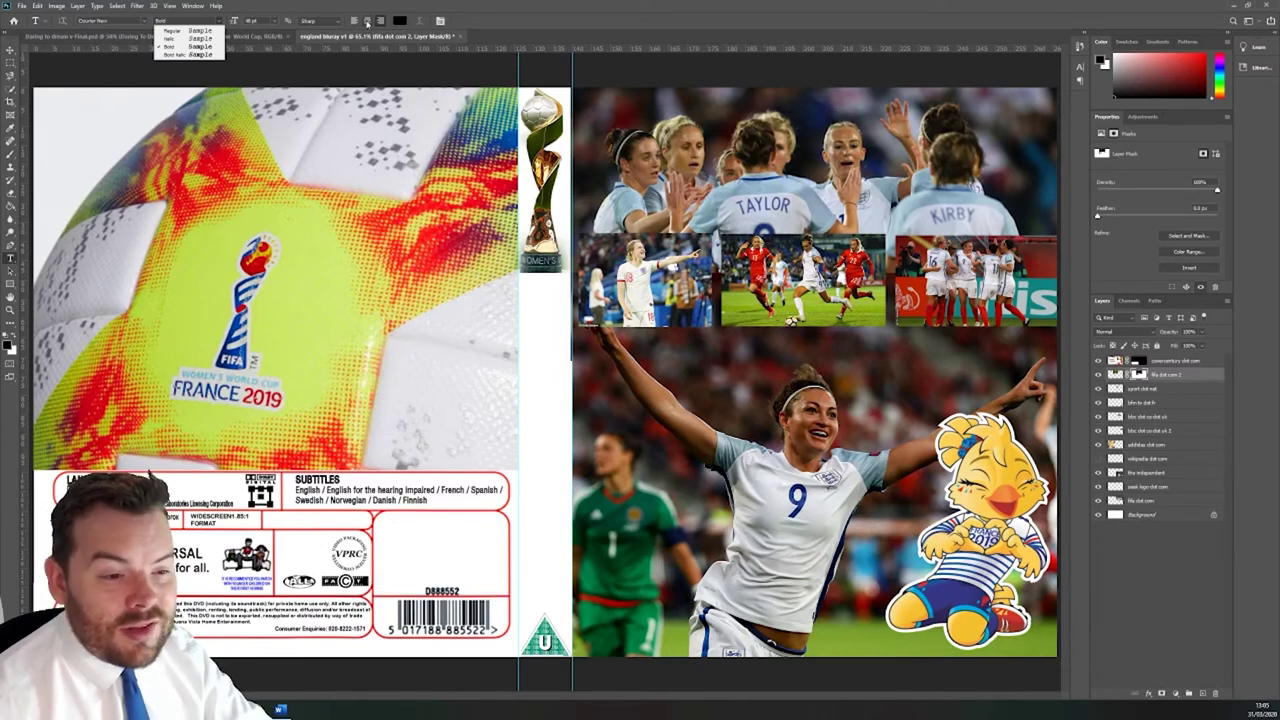
{"action": "left_click", "coordinate": [357, 22]}
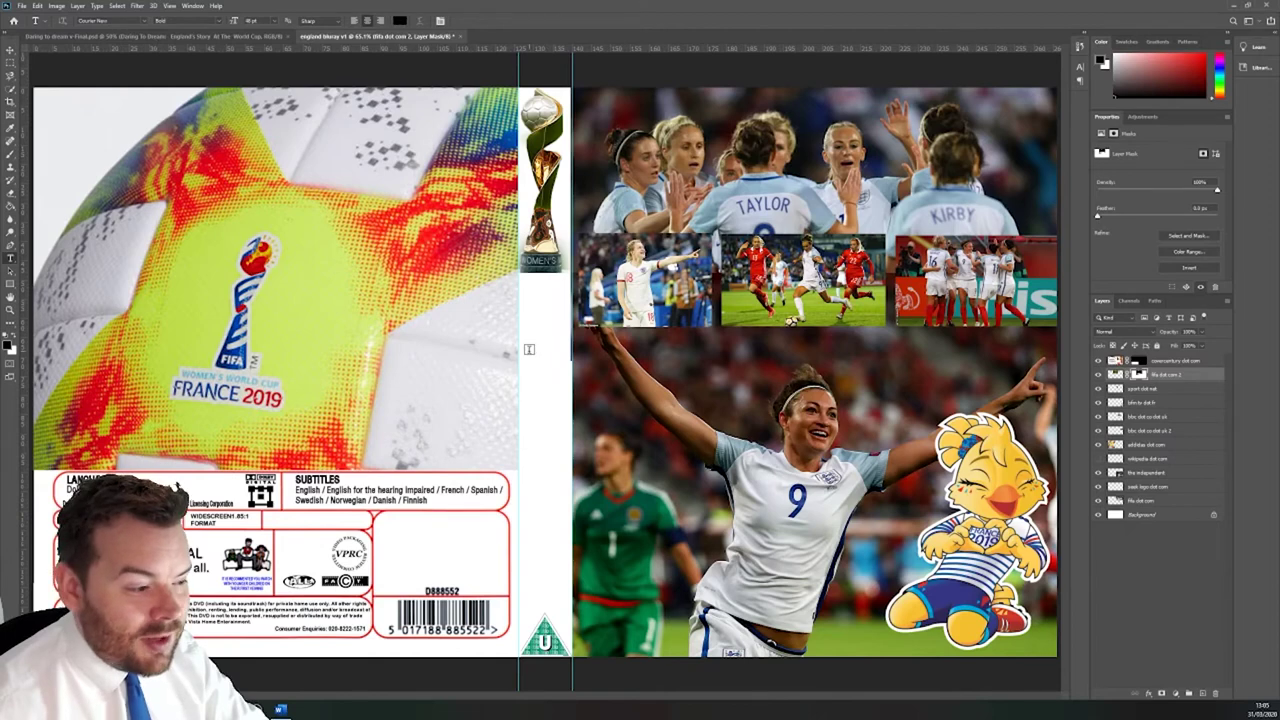
{"action": "left_click", "coordinate": [529, 349]}
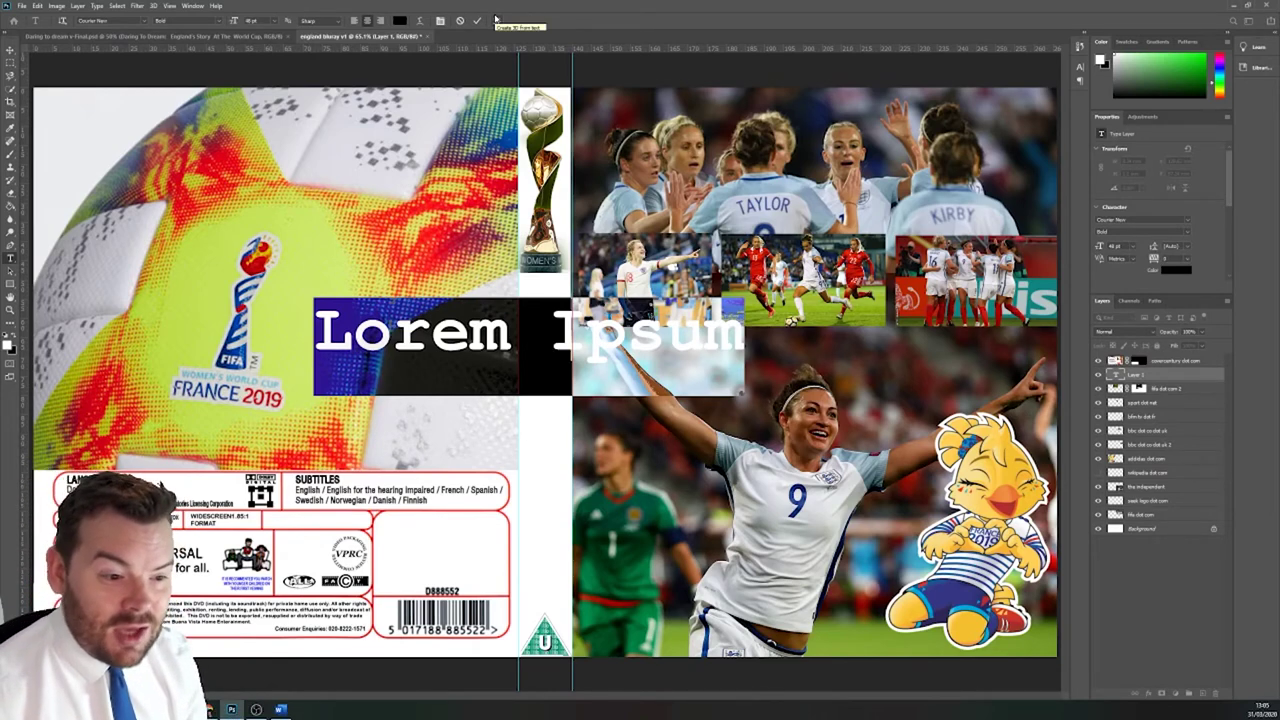
{"action": "type", "text": "Dar"}
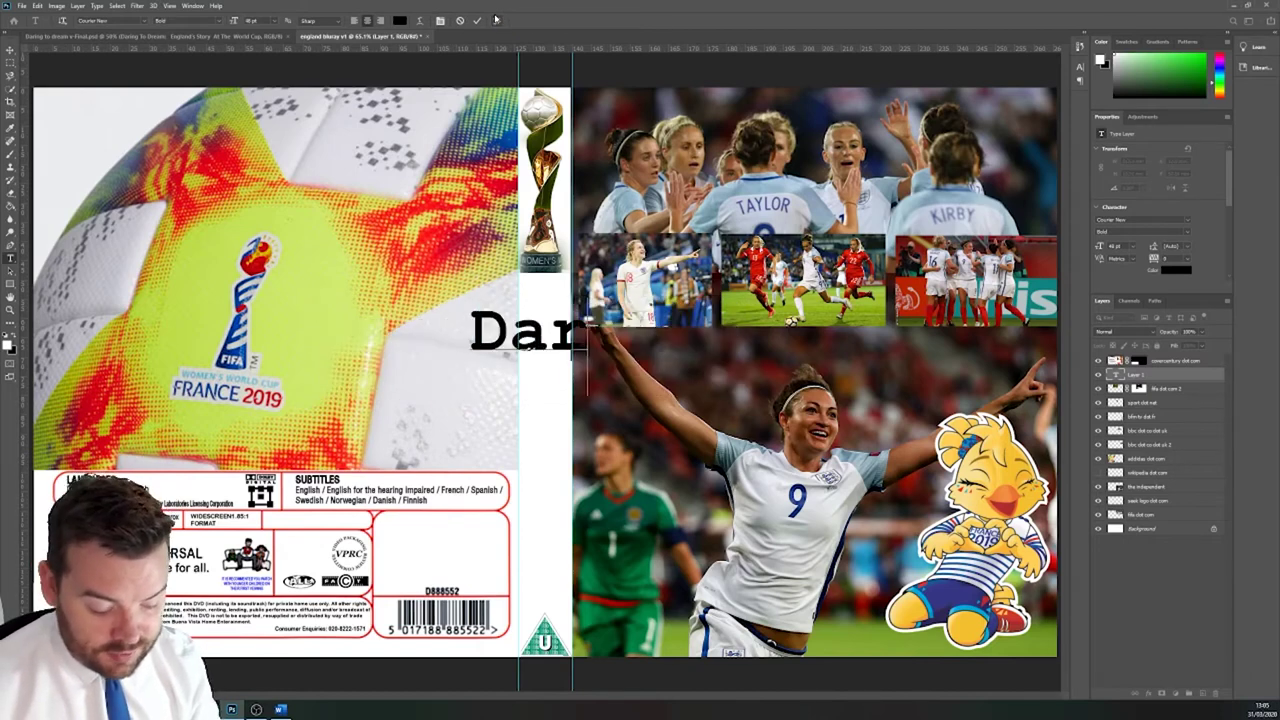
{"action": "type", "text": "ing to Dream"}
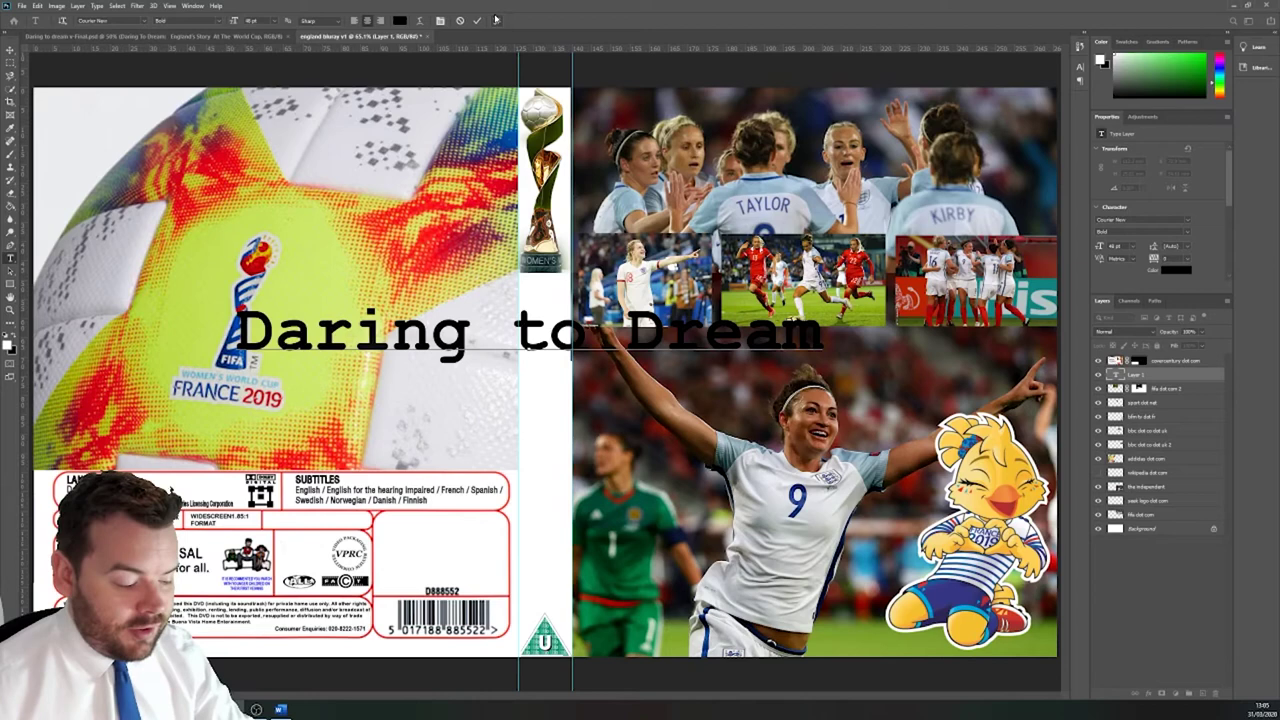
Step: Set the font of the whole "Daring to Dream" text to Kanalisirung
{"action": "key", "text": "ctrl+a"}
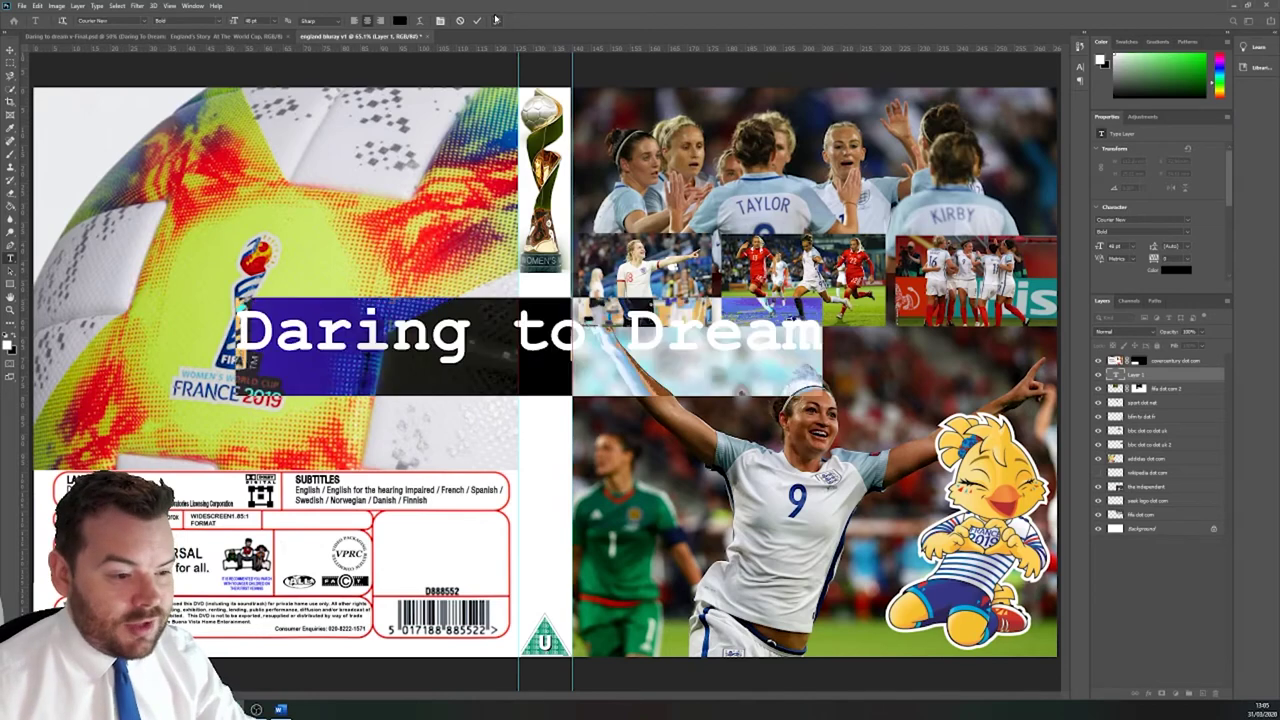
{"action": "left_click", "coordinate": [143, 18]}
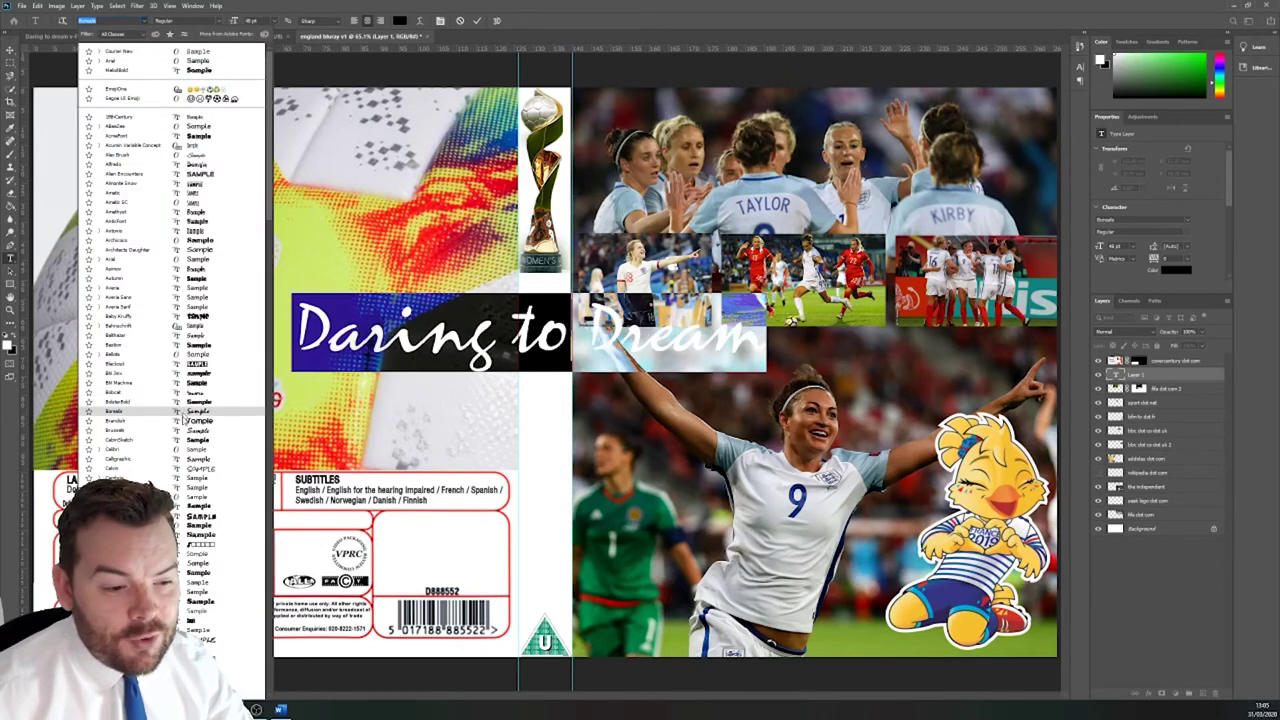
{"action": "scroll", "coordinate": [153, 415], "scroll_direction": "down", "scroll_amount": 3}
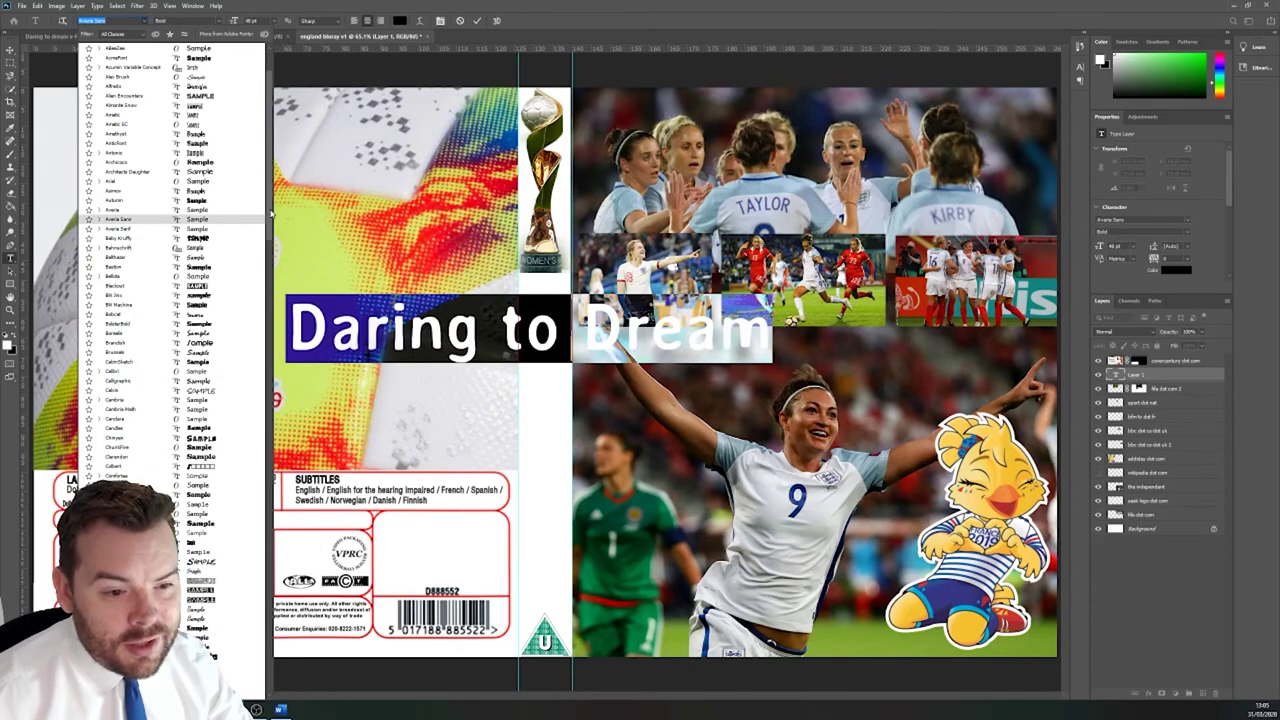
{"action": "left_click_drag", "start_coordinate": [271, 214], "coordinate": [285, 423]}
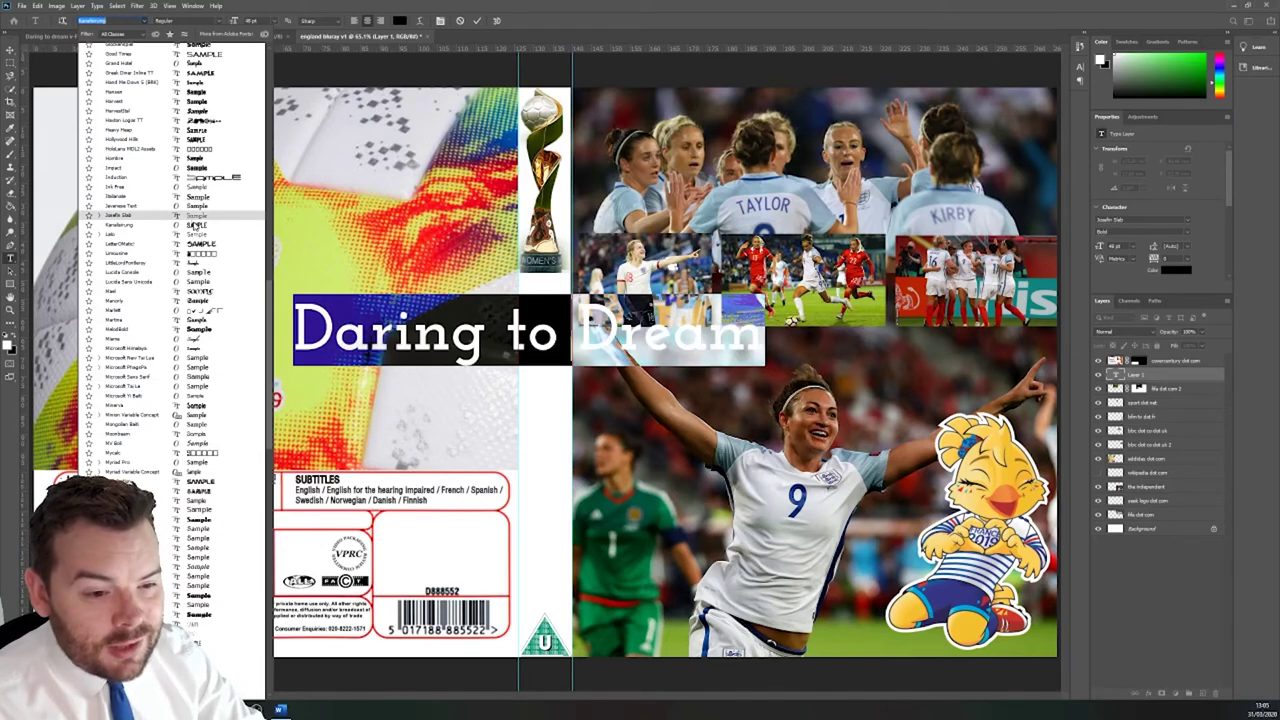
{"action": "left_click", "coordinate": [198, 226]}
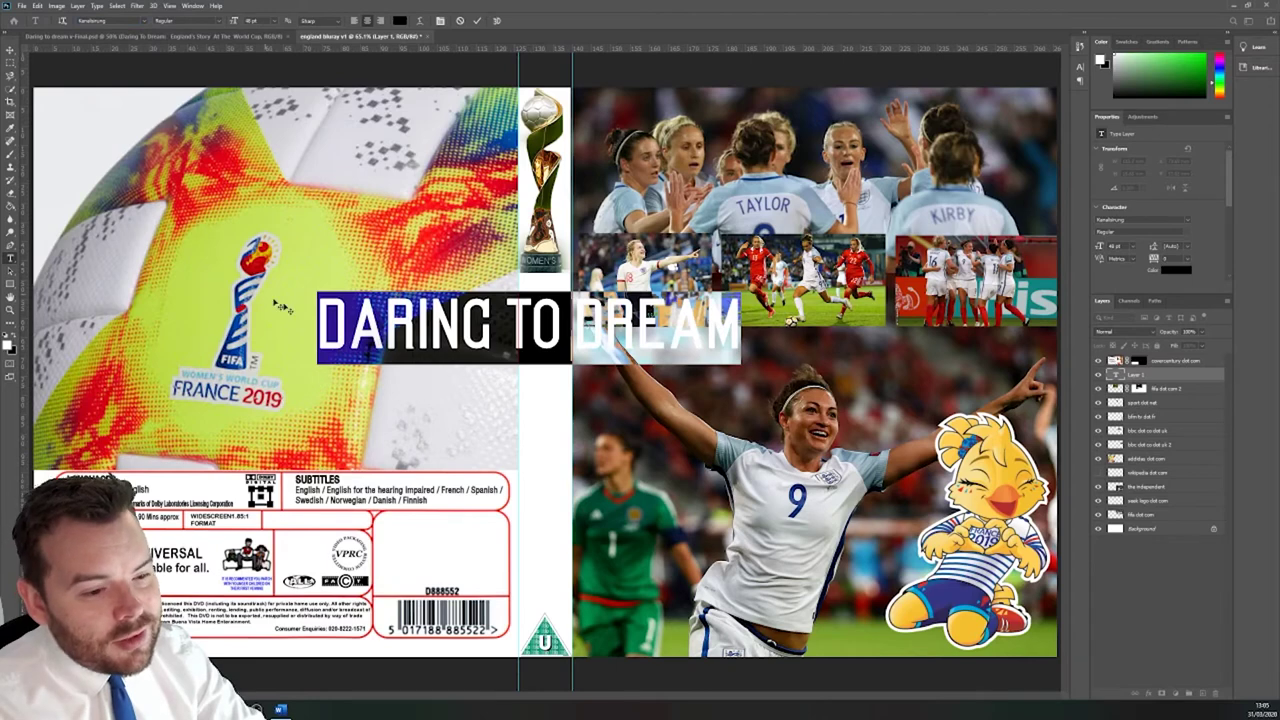
Step: Commit the text and move the title onto the front cover, just below the row of three match photos
{"action": "left_click", "coordinate": [348, 325]}
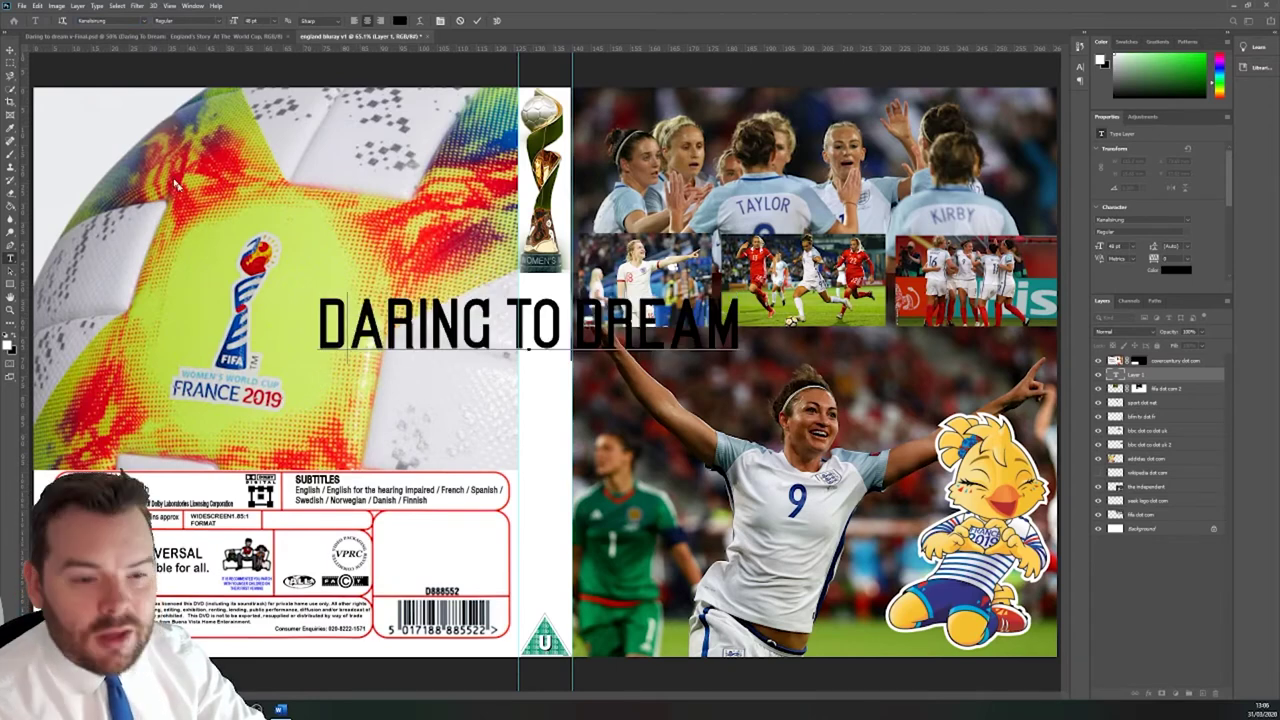
{"action": "left_click", "coordinate": [73, 148]}
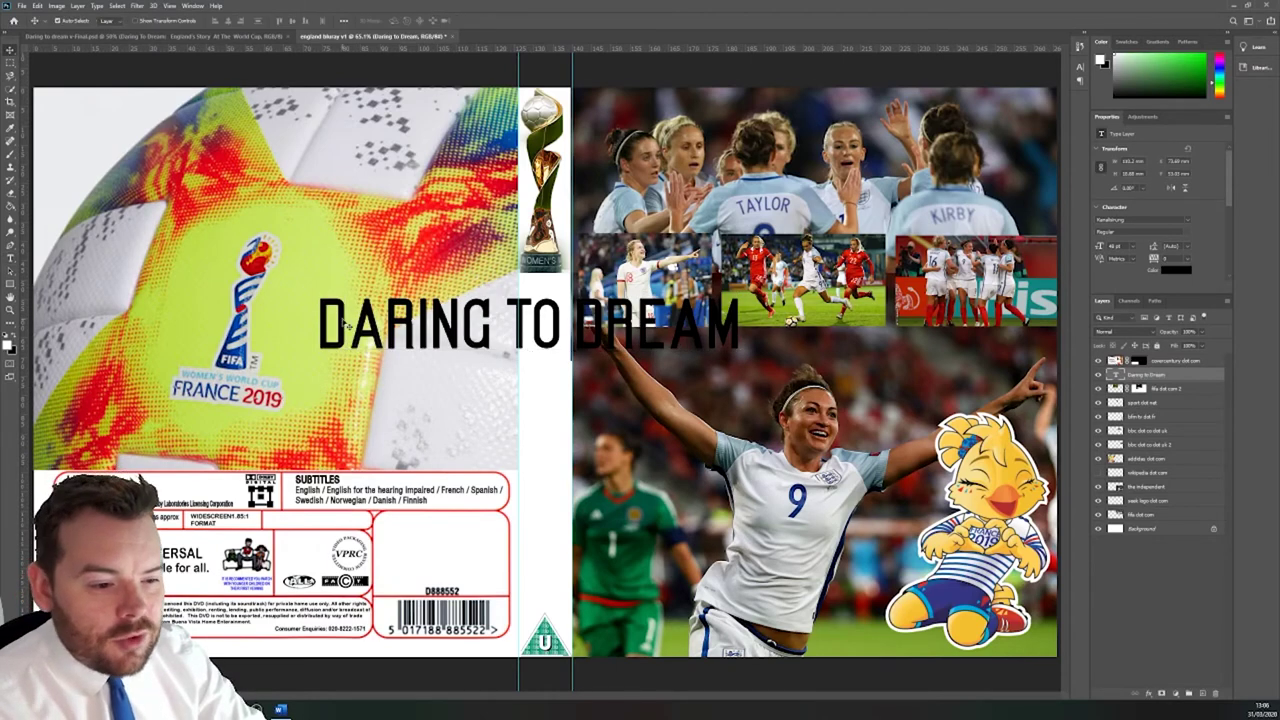
{"action": "left_click_drag", "start_coordinate": [378, 335], "coordinate": [667, 366]}
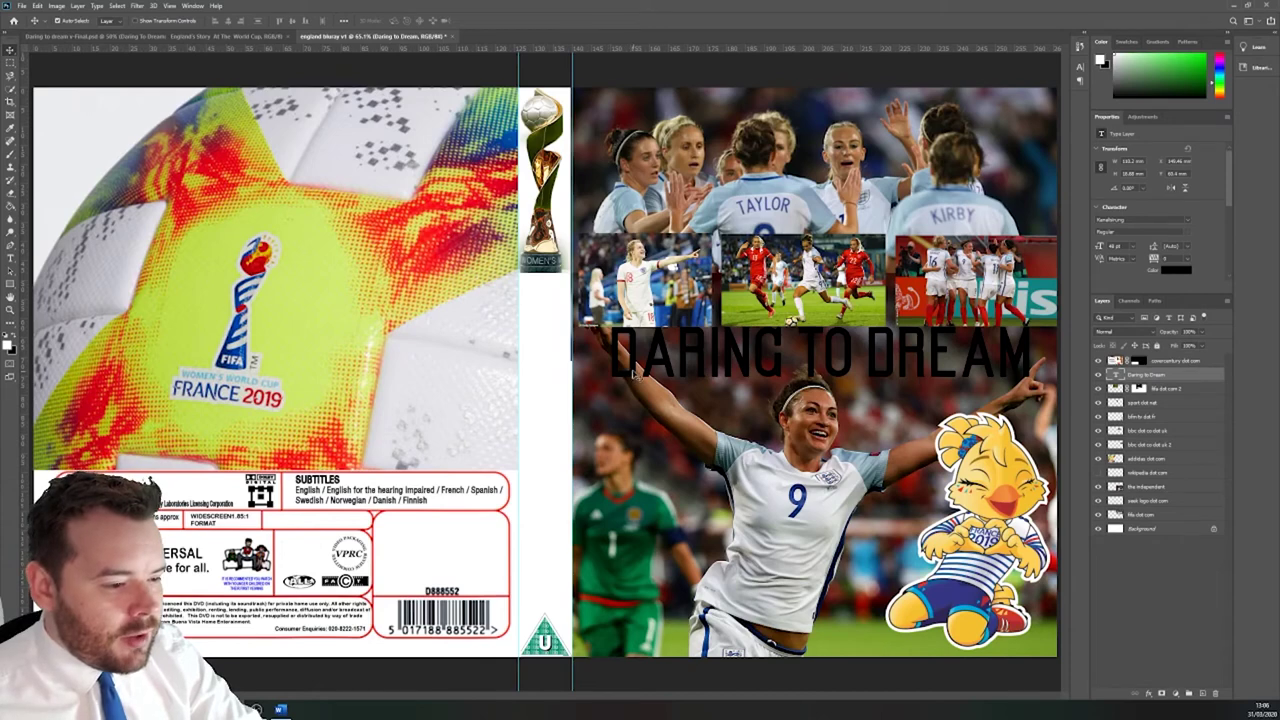
Step: Try lime green and red on the front-cover title, set its text colour to off-white e0e3e8, and commit the text
{"action": "double_click", "coordinate": [635, 376]}
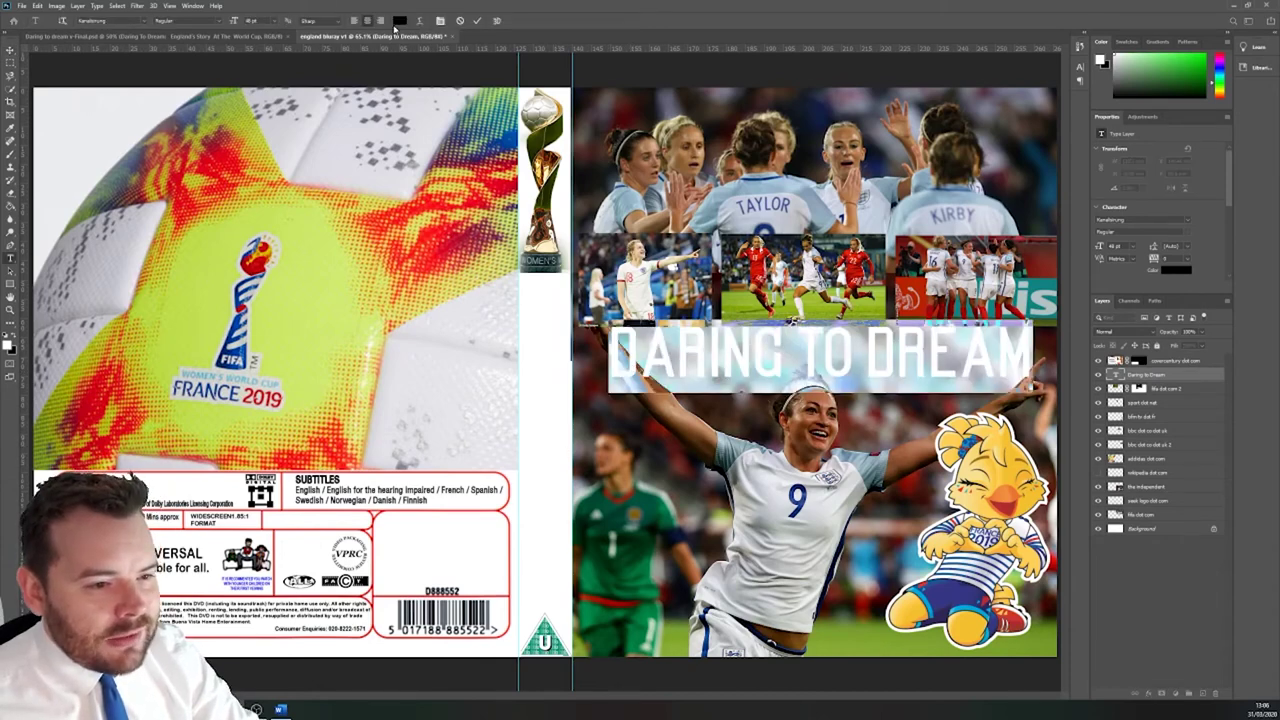
{"action": "left_click", "coordinate": [399, 20]}
{"action": "left_click_drag", "start_coordinate": [668, 295], "coordinate": [668, 276]}
{"action": "left_click", "coordinate": [630, 210]}
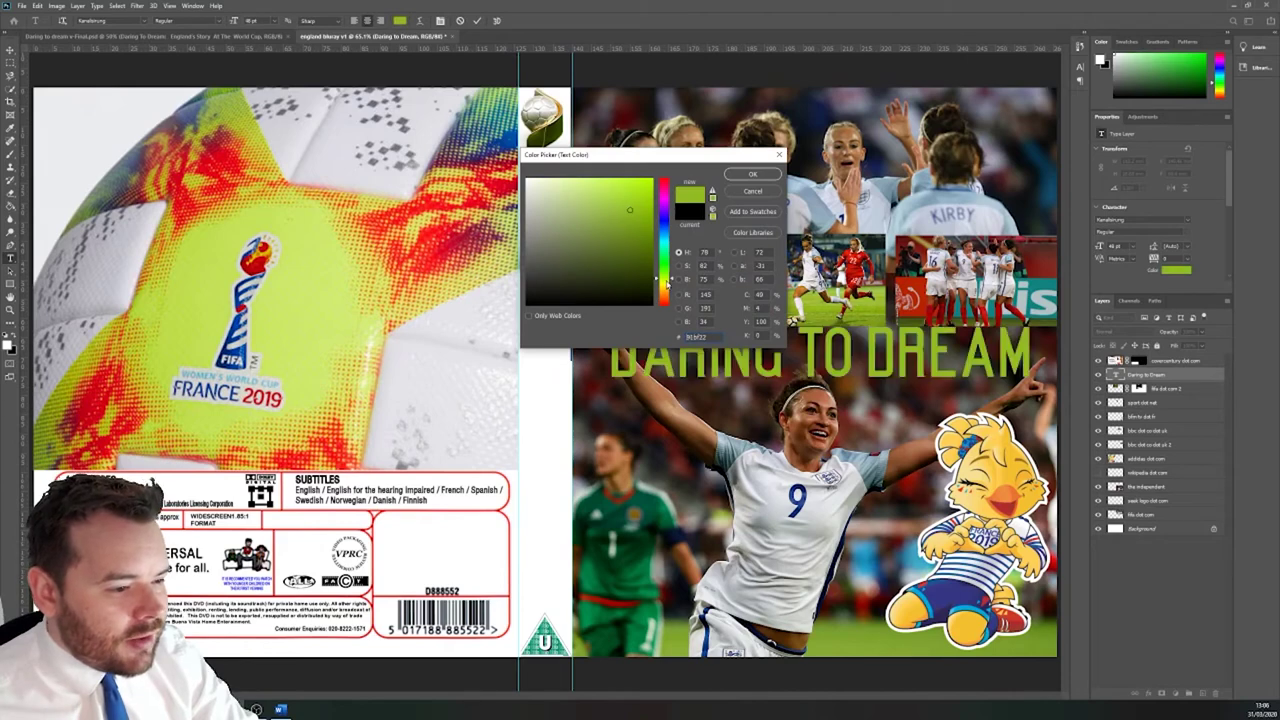
{"action": "left_click", "coordinate": [668, 284]}
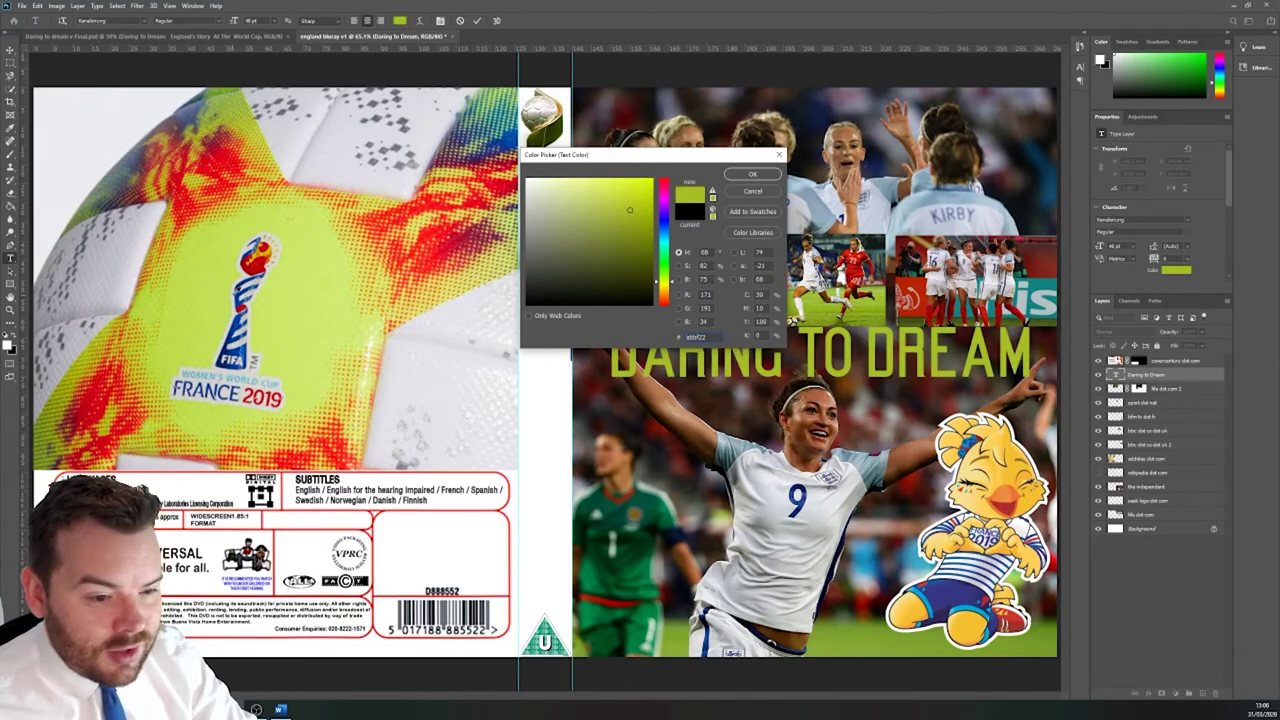
{"action": "type", "text": "cd0d14"}
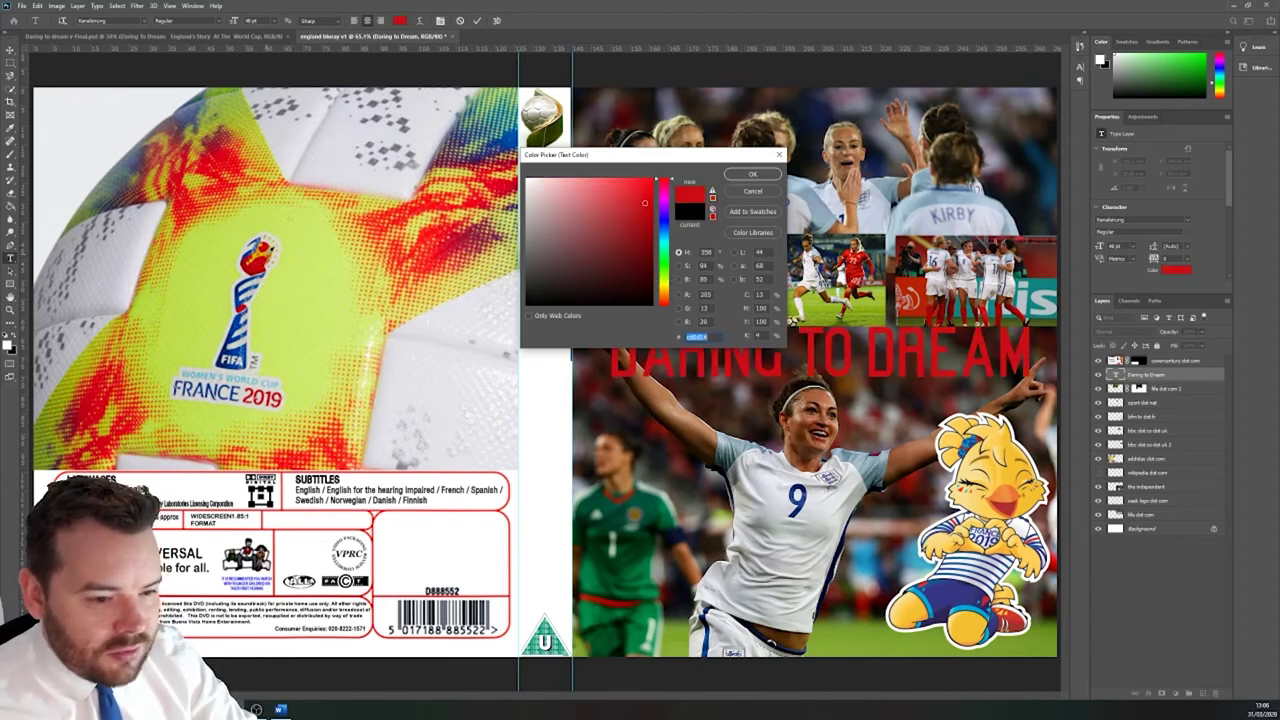
{"action": "type", "text": "c87d00"}
{"action": "type", "text": "e0e3e8"}
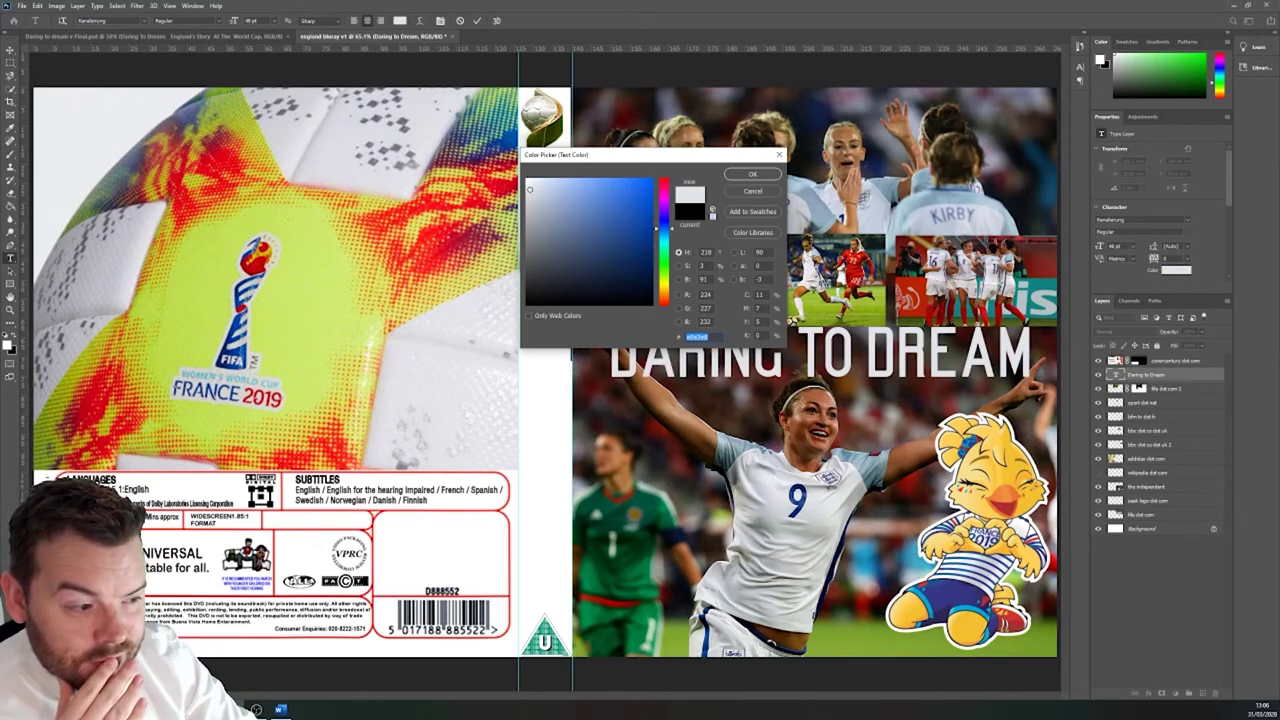
{"action": "left_click", "coordinate": [765, 176]}
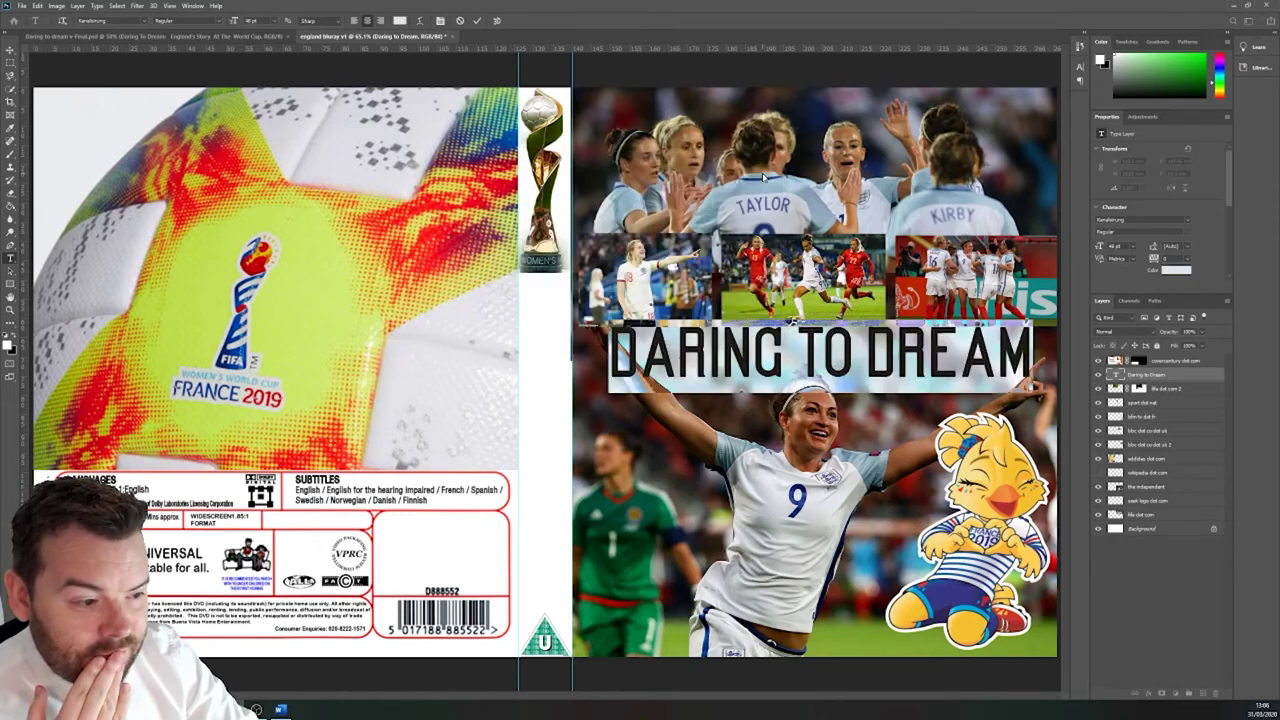
{"action": "left_click", "coordinate": [751, 352]}
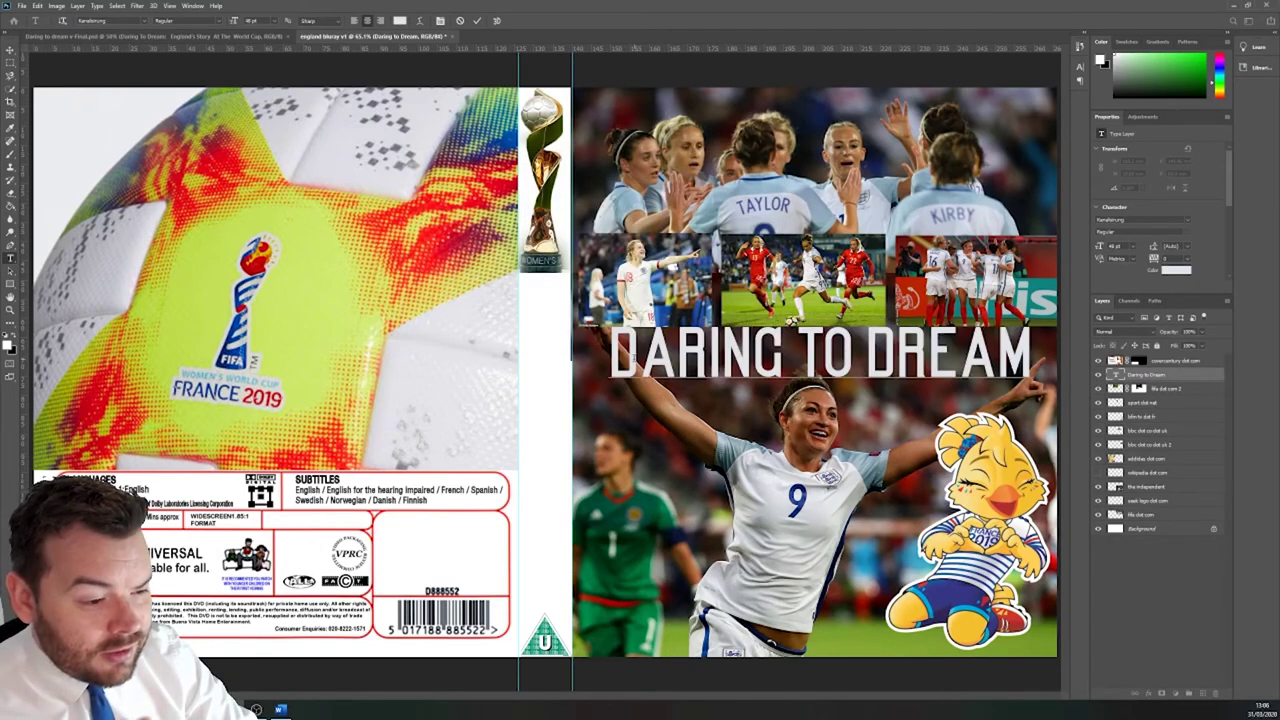
{"action": "left_click", "coordinate": [479, 21]}
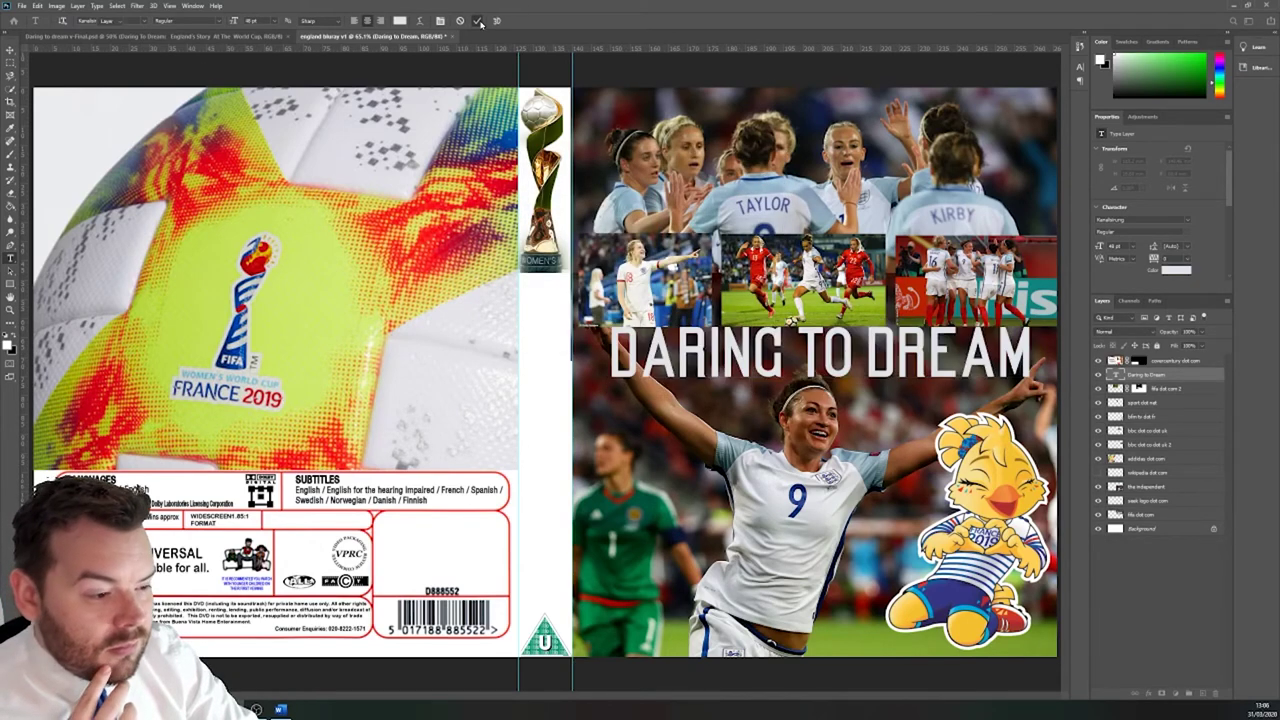
{"action": "key", "text": "v"}
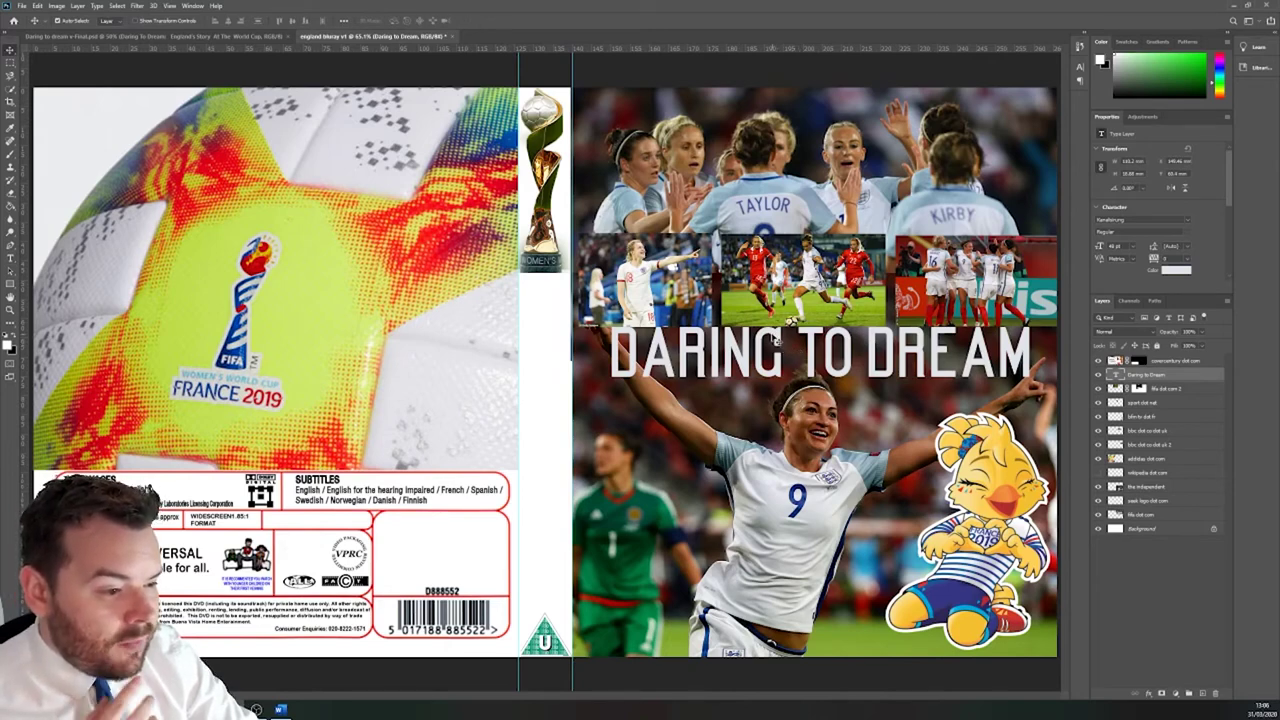
Step: Duplicate the "Daring to Dream" text layer and move the copy to the back cover, above the World Cup logo on the ball
{"action": "right_click", "coordinate": [1163, 378]}
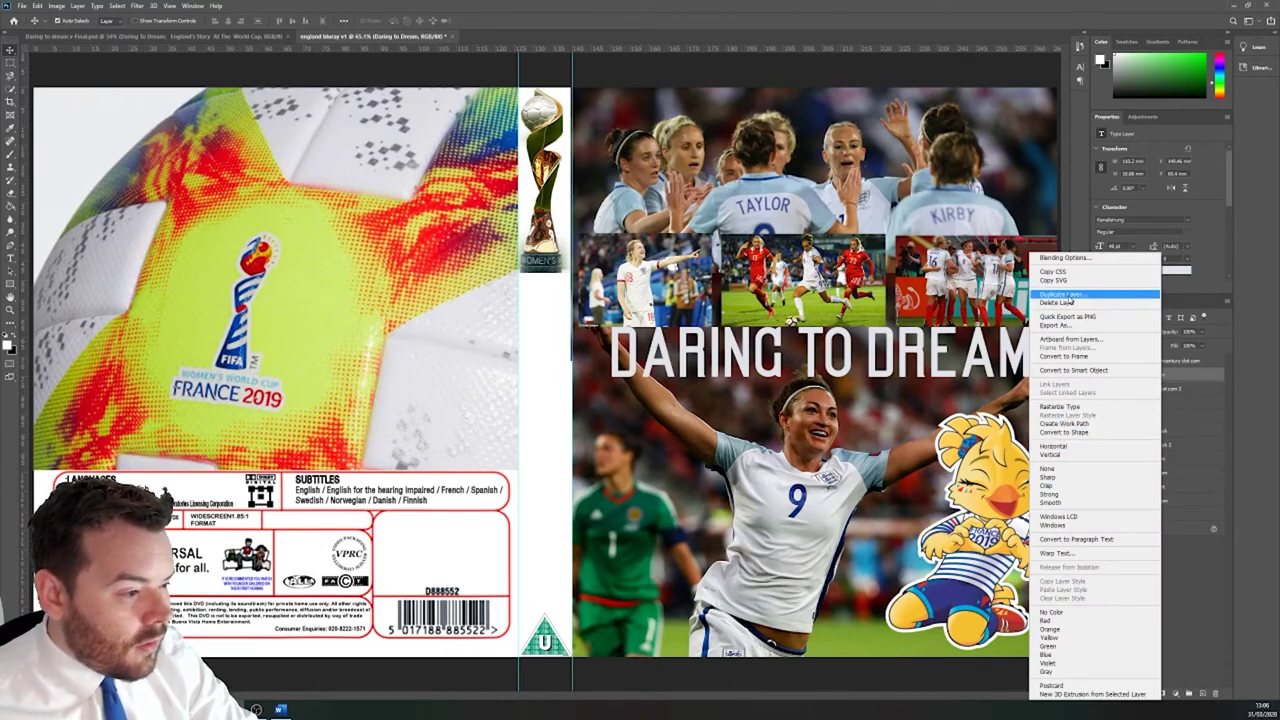
{"action": "key", "text": "Escape"}
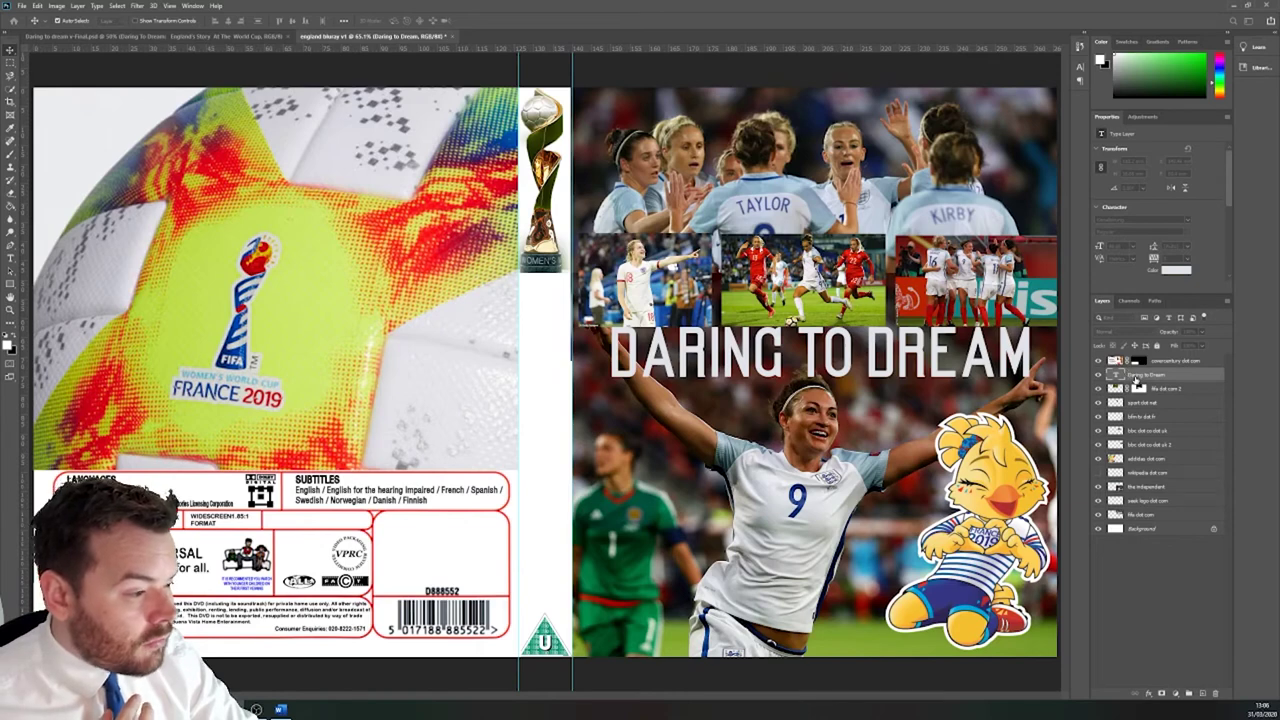
{"action": "left_click_drag", "start_coordinate": [952, 238], "coordinate": [530, 240]}
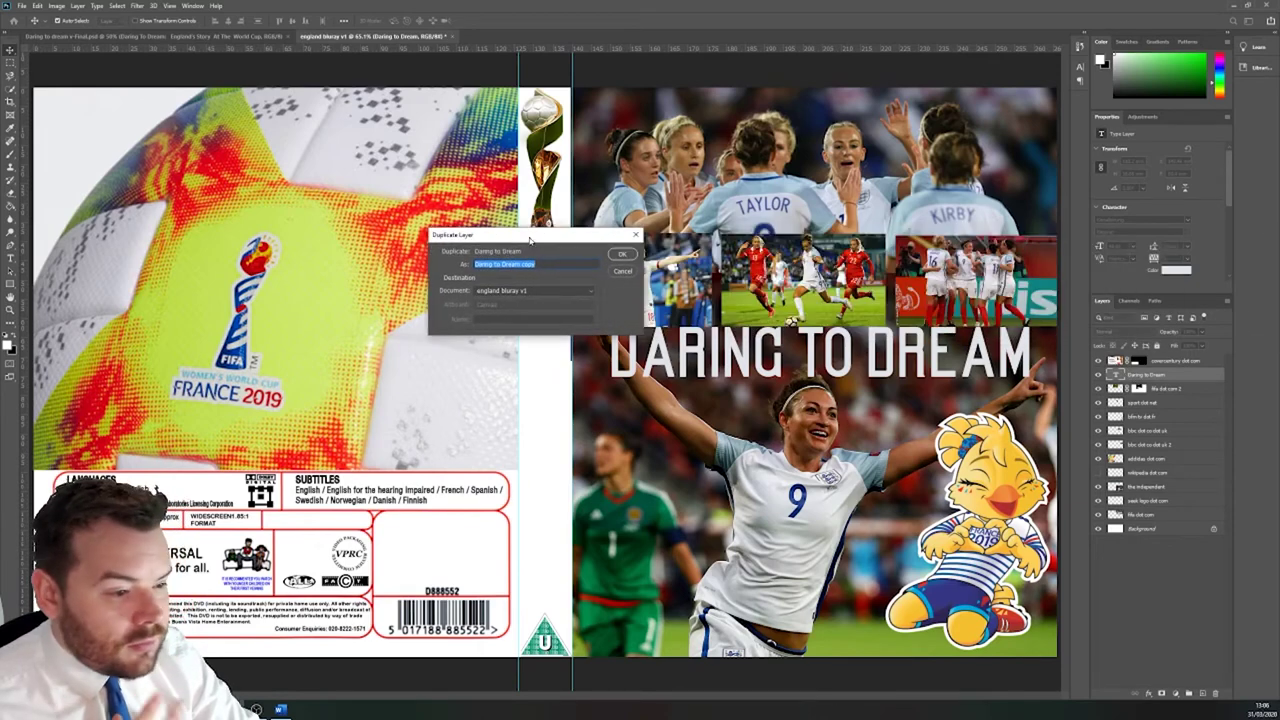
{"action": "left_click", "coordinate": [622, 256]}
{"action": "left_click_drag", "start_coordinate": [670, 340], "coordinate": [162, 165]}
Step: Set the text colour of the copied "Daring to Dream" title on the back cover to black and commit the text
{"action": "double_click", "coordinate": [158, 183]}
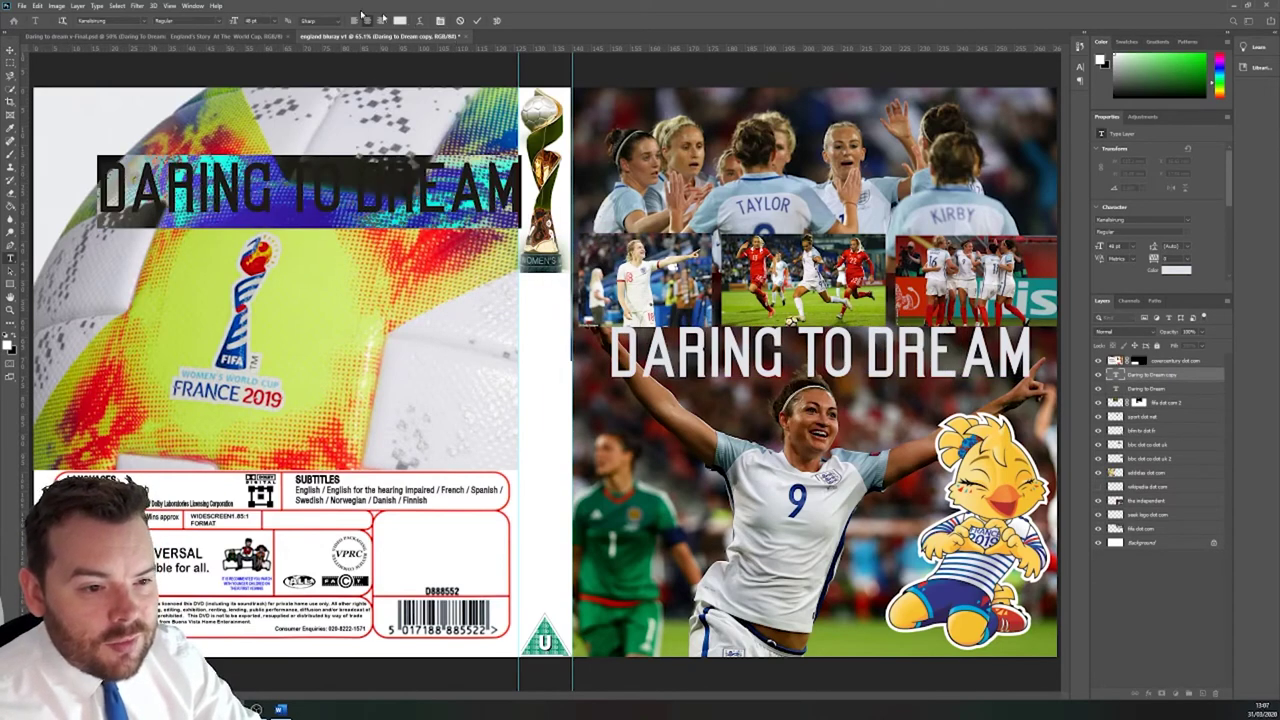
{"action": "left_click", "coordinate": [399, 20]}
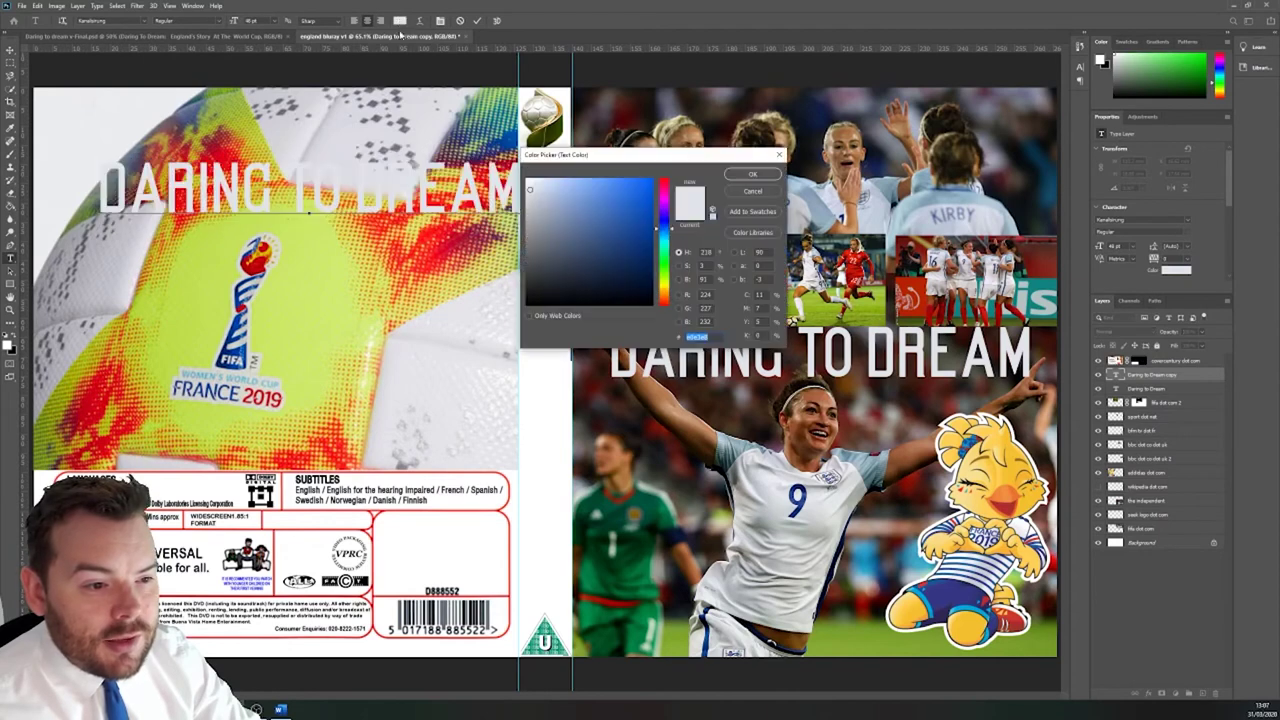
{"action": "left_click", "coordinate": [753, 174]}
{"action": "left_click", "coordinate": [477, 20]}
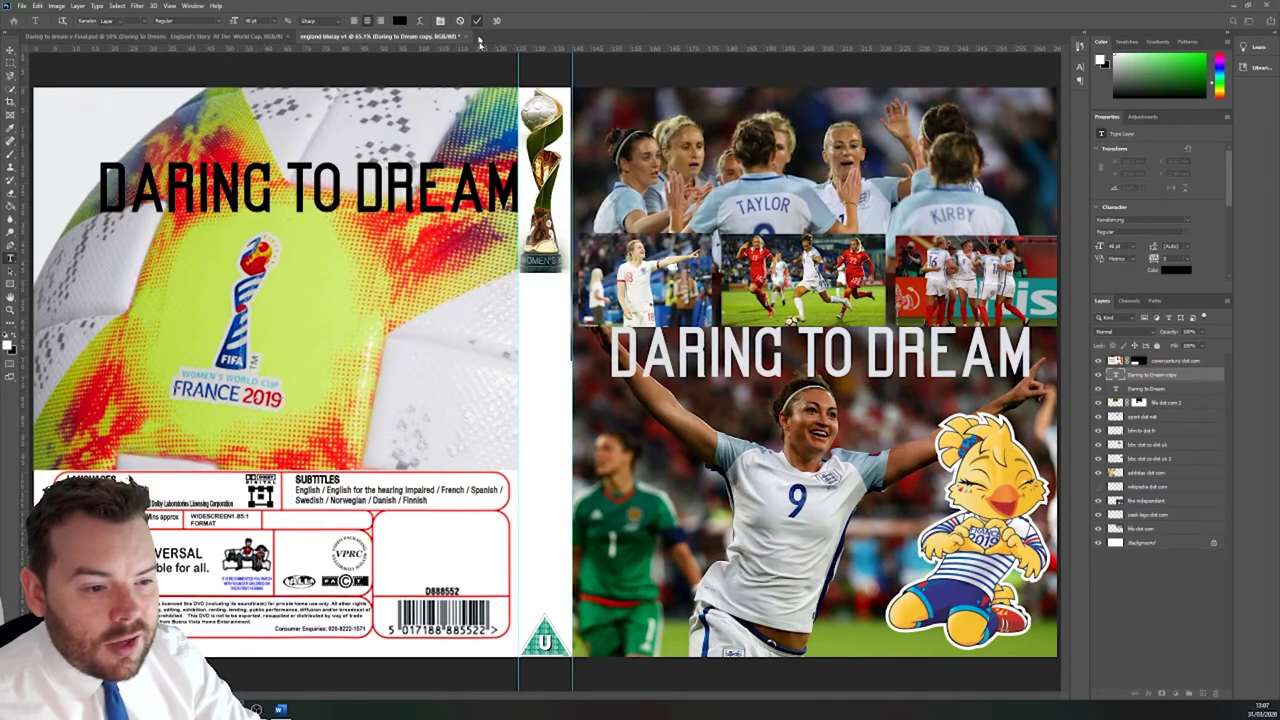
Step: Rotate the black title 90 degrees and scale it down to fit the spine between the trophy and the U certificate
{"action": "key", "text": "v"}
{"action": "key", "text": "ctrl+t"}
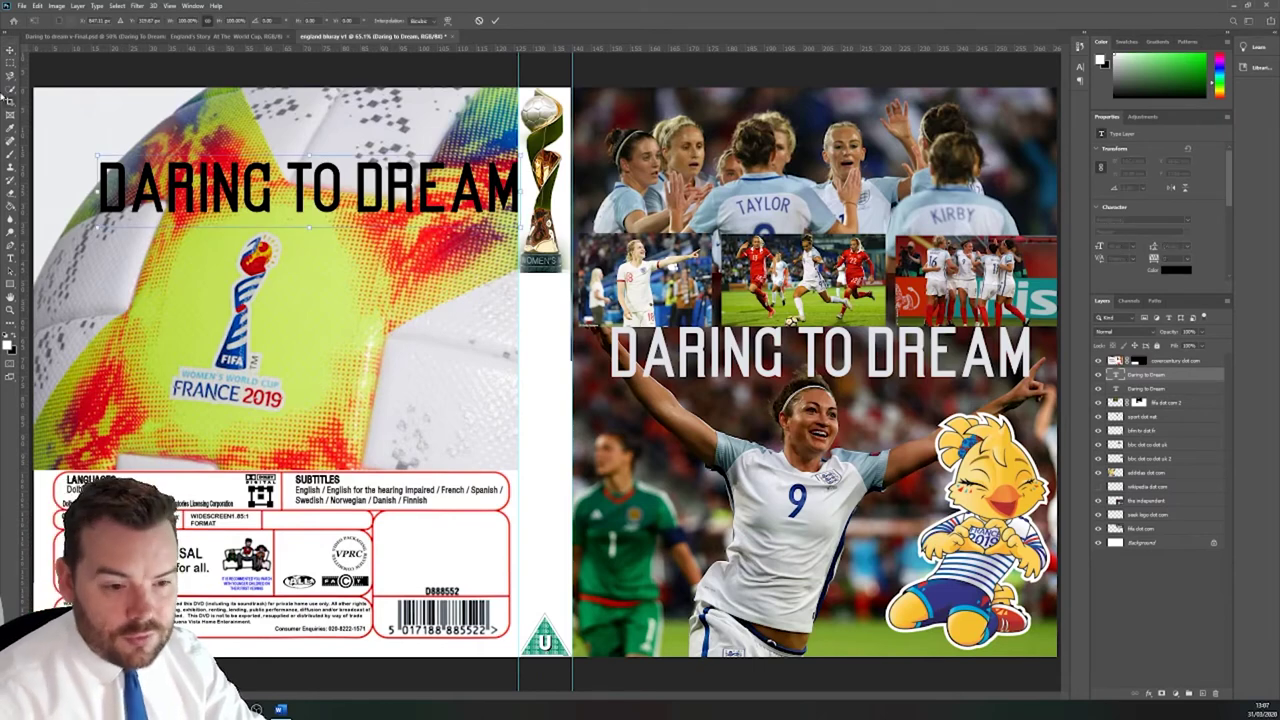
{"action": "left_click_drag", "start_coordinate": [135, 115], "coordinate": [338, 85]}
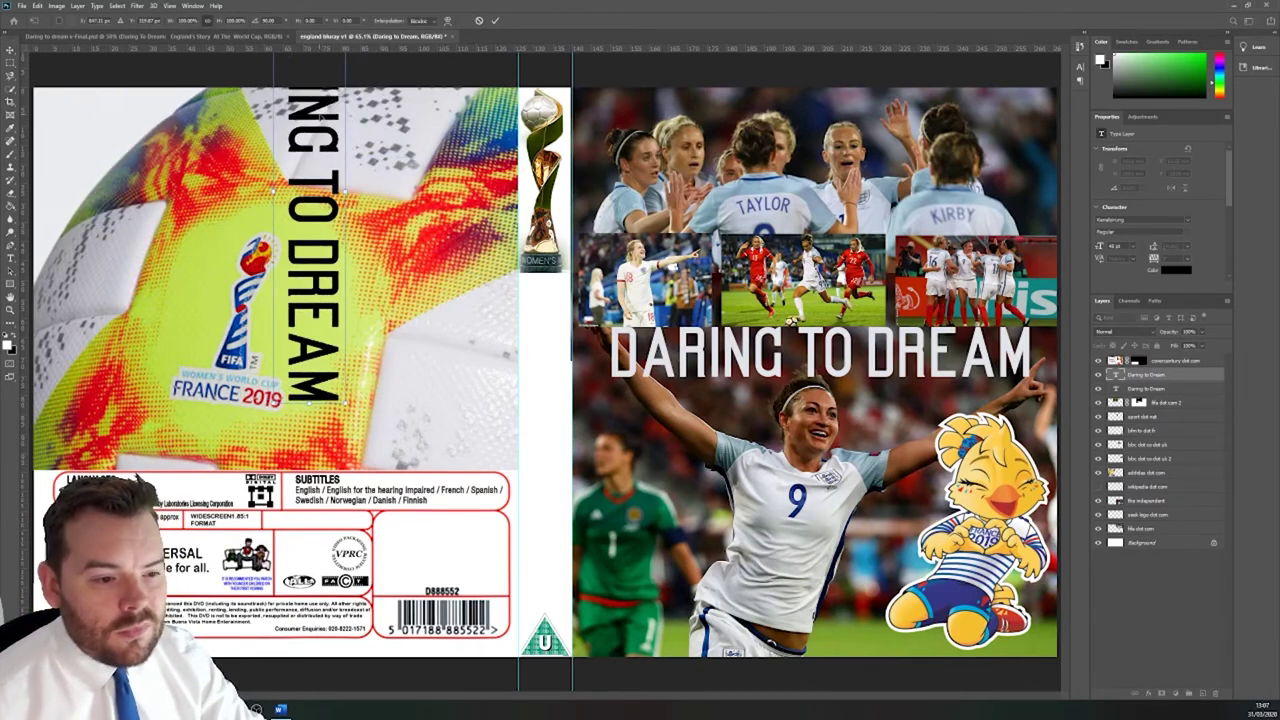
{"action": "left_click_drag", "start_coordinate": [320, 240], "coordinate": [548, 390]}
{"action": "left_click_drag", "start_coordinate": [578, 158], "coordinate": [568, 280]}
{"action": "left_click_drag", "start_coordinate": [568, 606], "coordinate": [562, 517]}
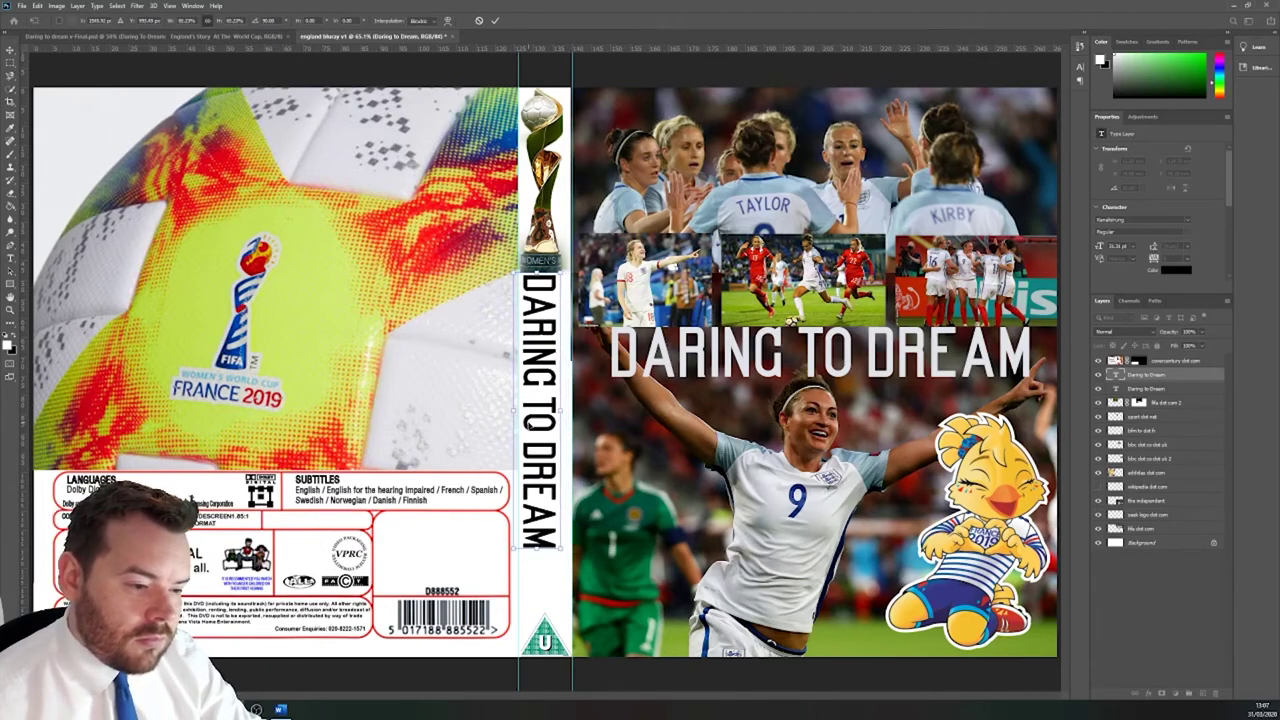
{"action": "left_click_drag", "start_coordinate": [533, 424], "coordinate": [538, 428]}
{"action": "key", "text": "Return"}
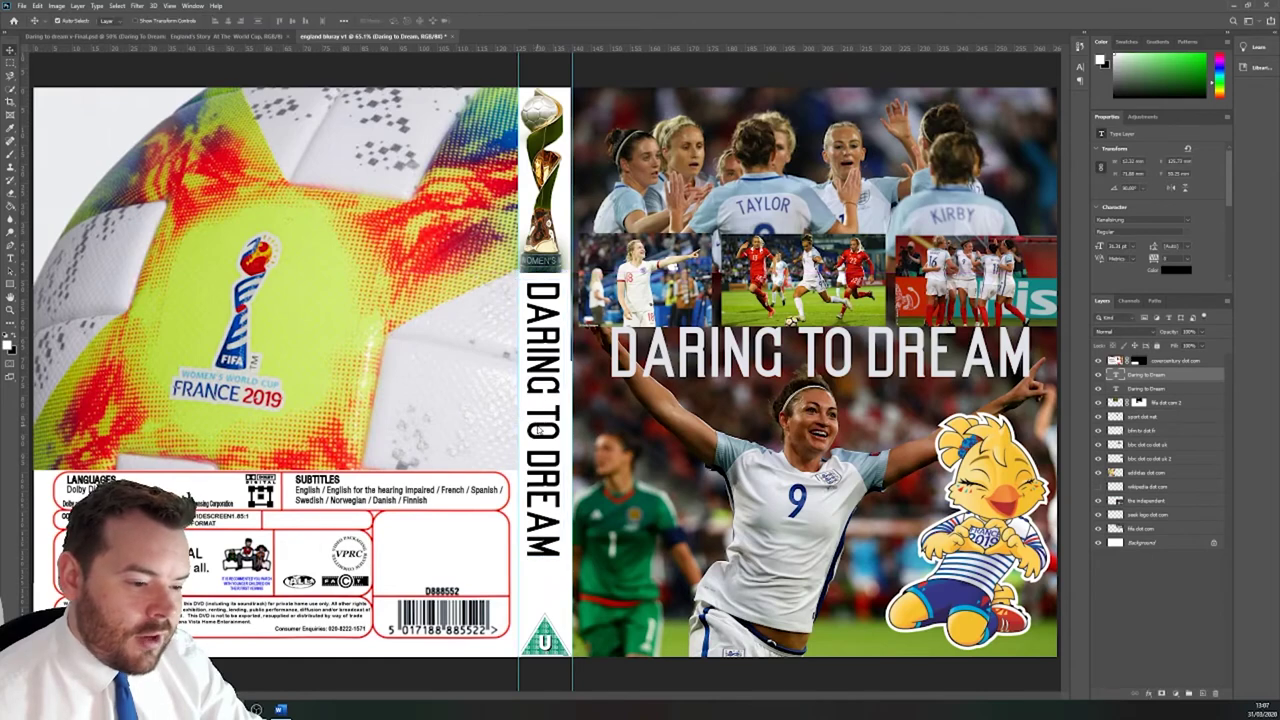
Step: Set the spine title's font to Acumin Variable Concept and shift the title down slightly to clear the trophy image
{"action": "double_click", "coordinate": [543, 397]}
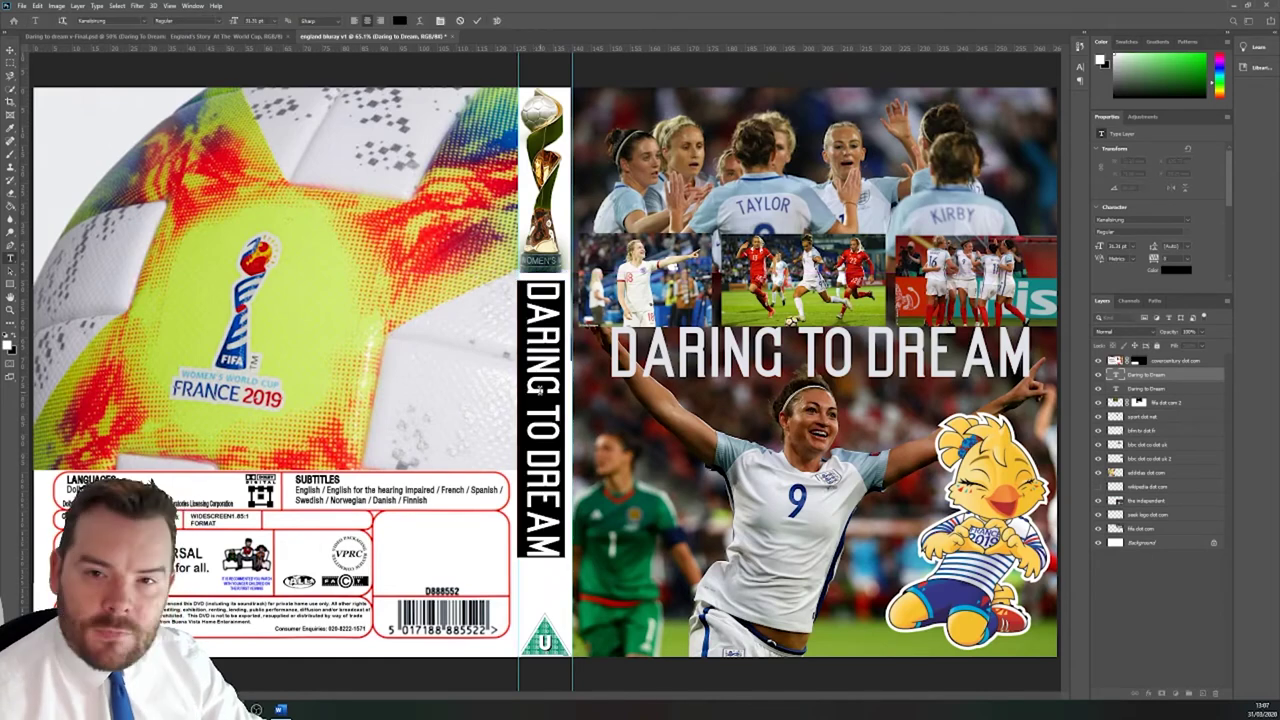
{"action": "left_click", "coordinate": [143, 20]}
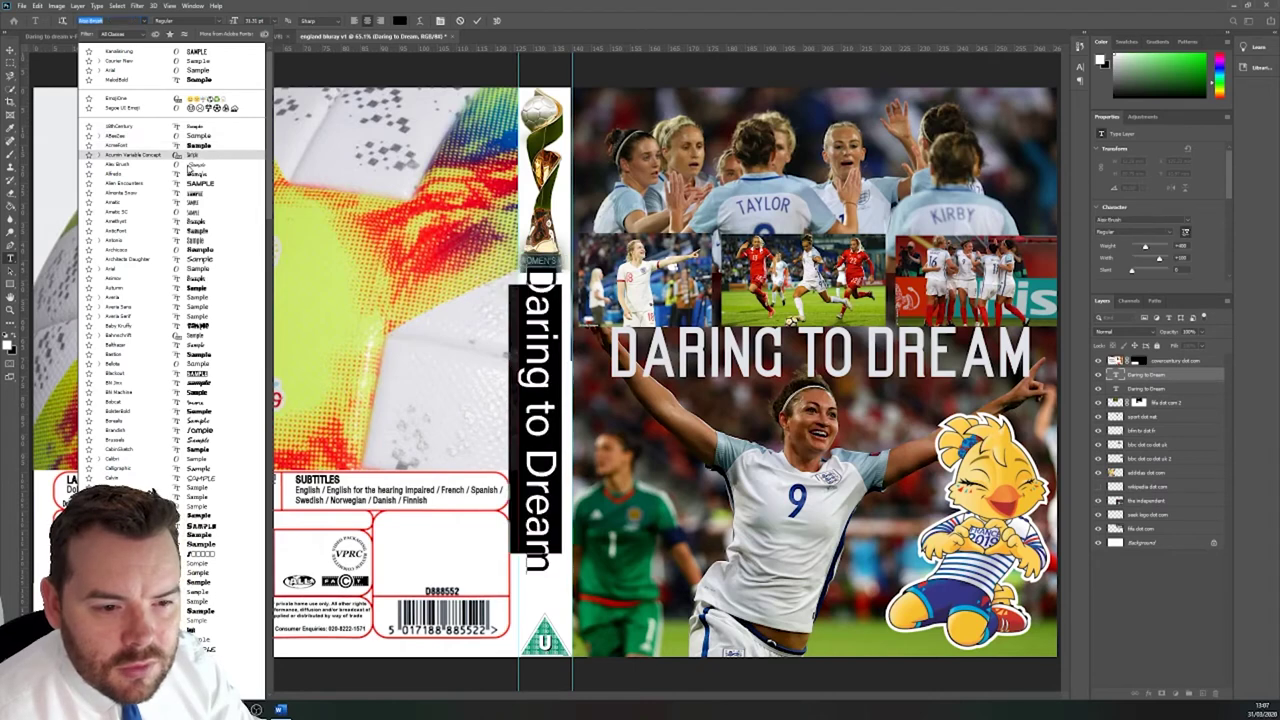
{"action": "left_click", "coordinate": [192, 157]}
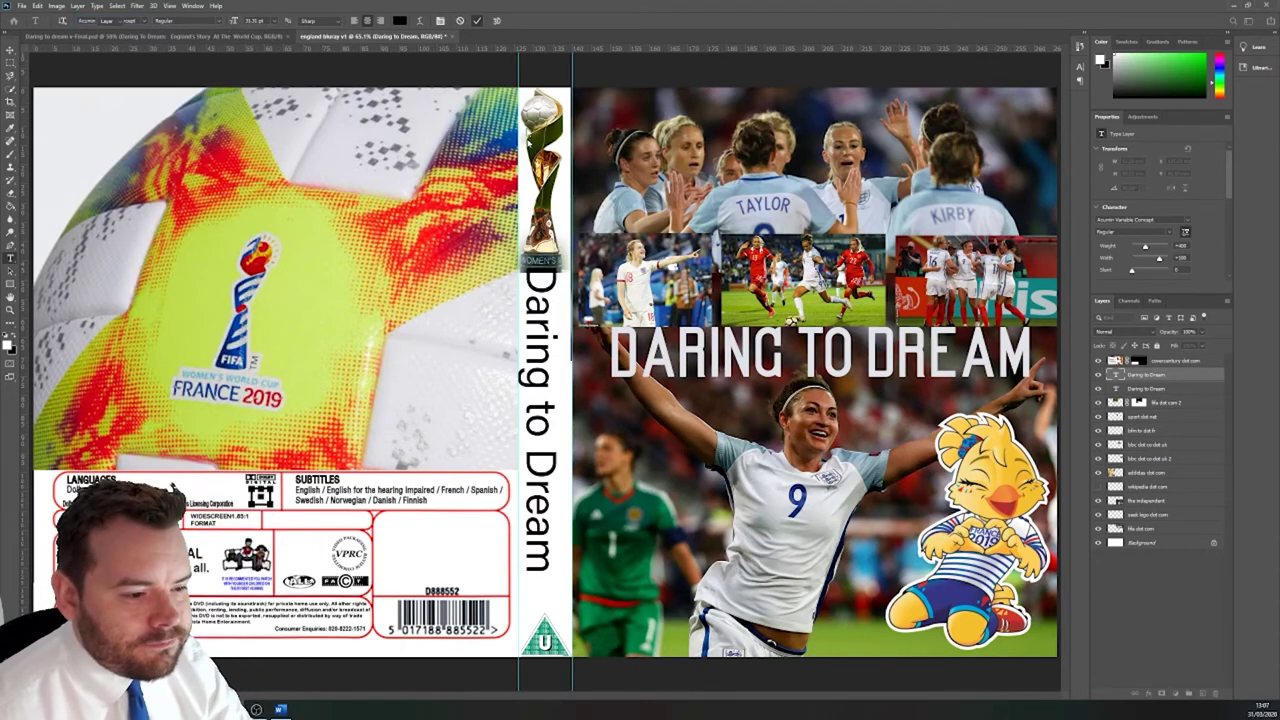
{"action": "key", "text": "v"}
{"action": "left_click_drag", "start_coordinate": [556, 274], "coordinate": [563, 296]}
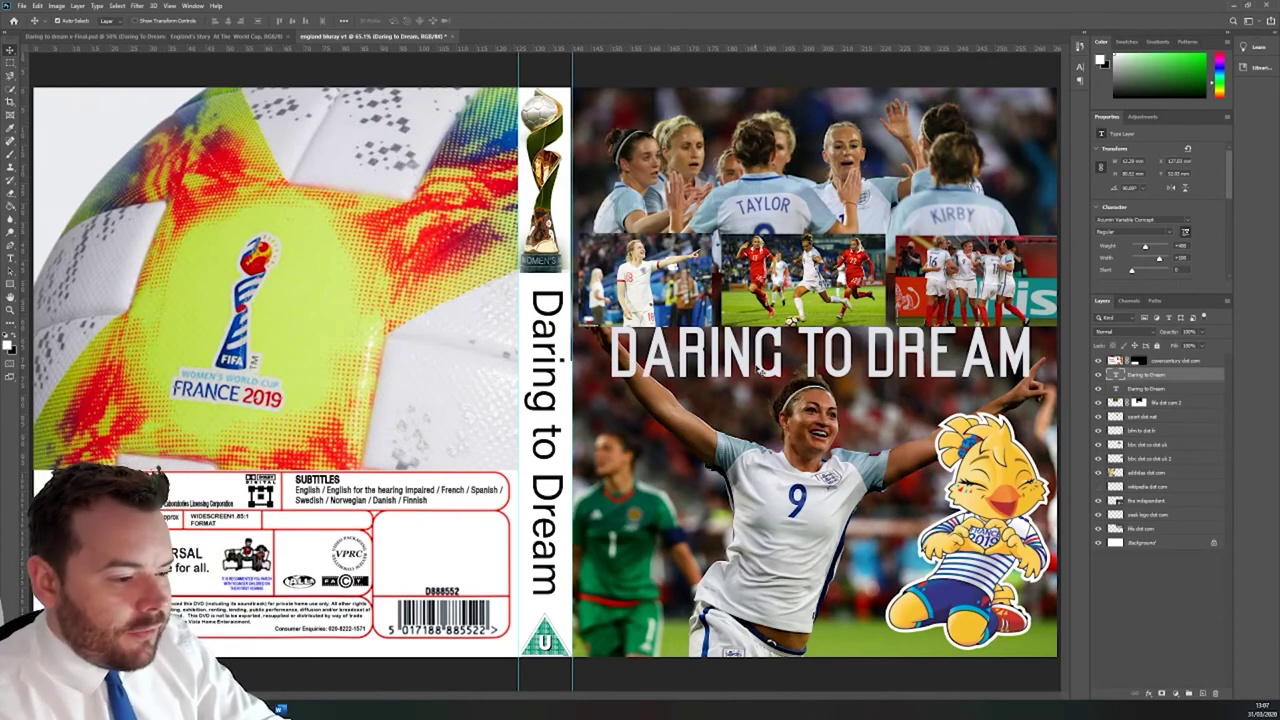
Step: Rename the front-cover title's layer to "Daring to Dream front" and rasterize its type
{"action": "left_click", "coordinate": [848, 356]}
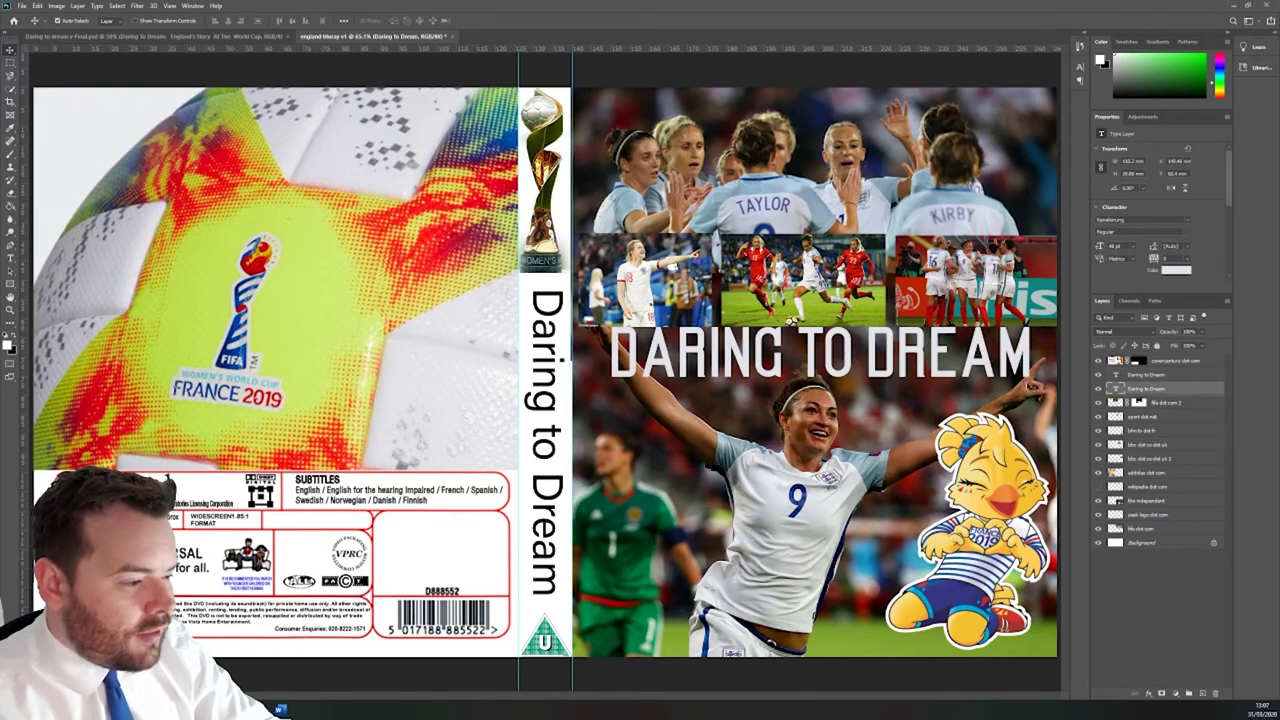
{"action": "double_click", "coordinate": [1138, 389]}
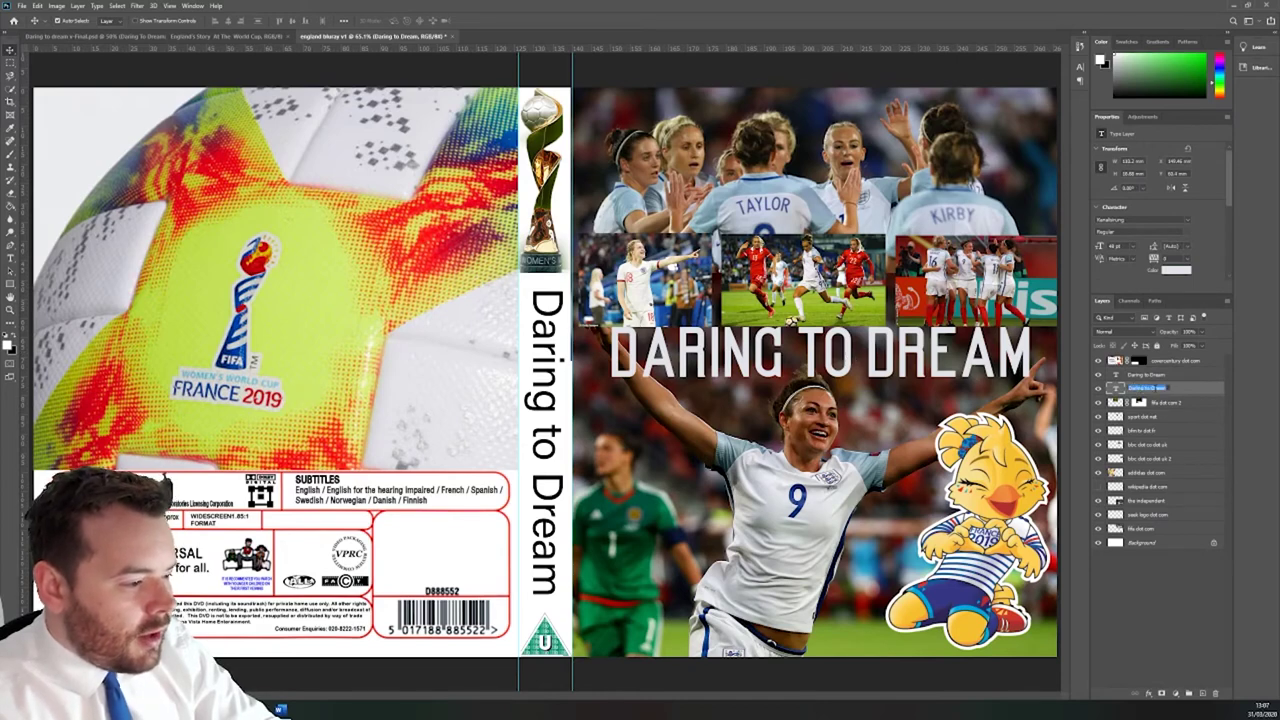
{"action": "key", "text": "End"}
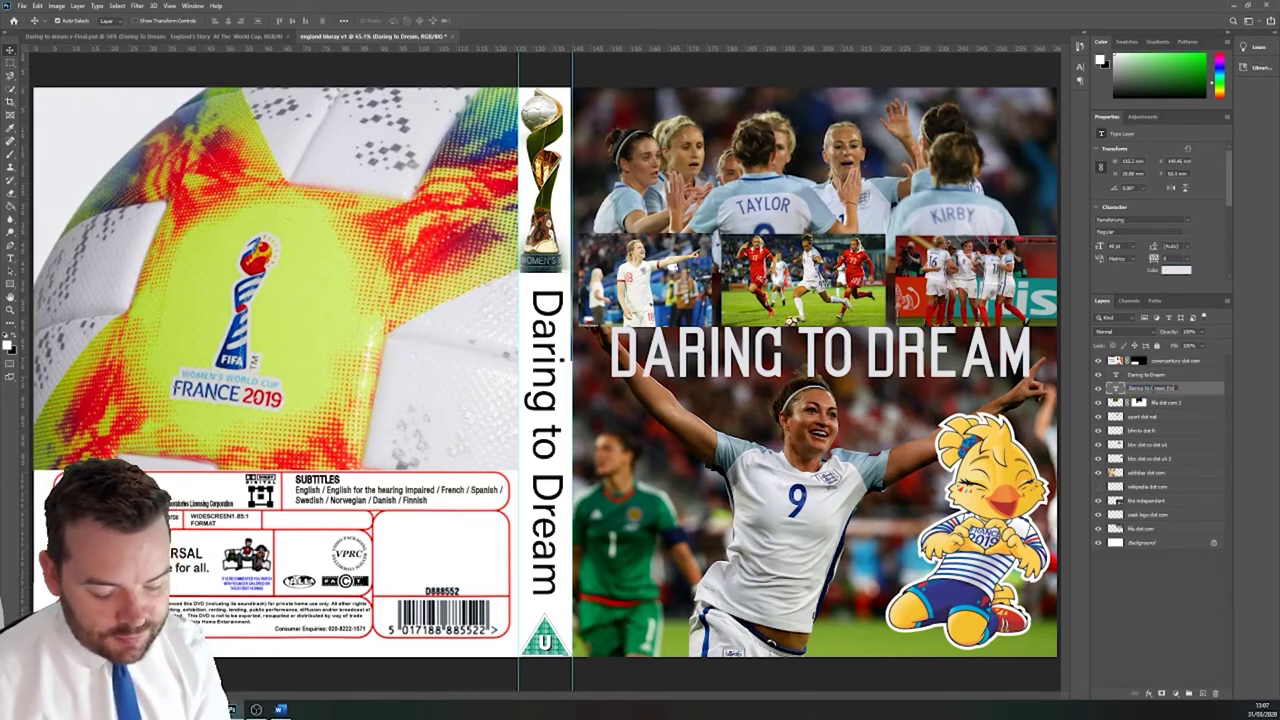
{"action": "type", "text": "front"}
{"action": "key", "text": "Return"}
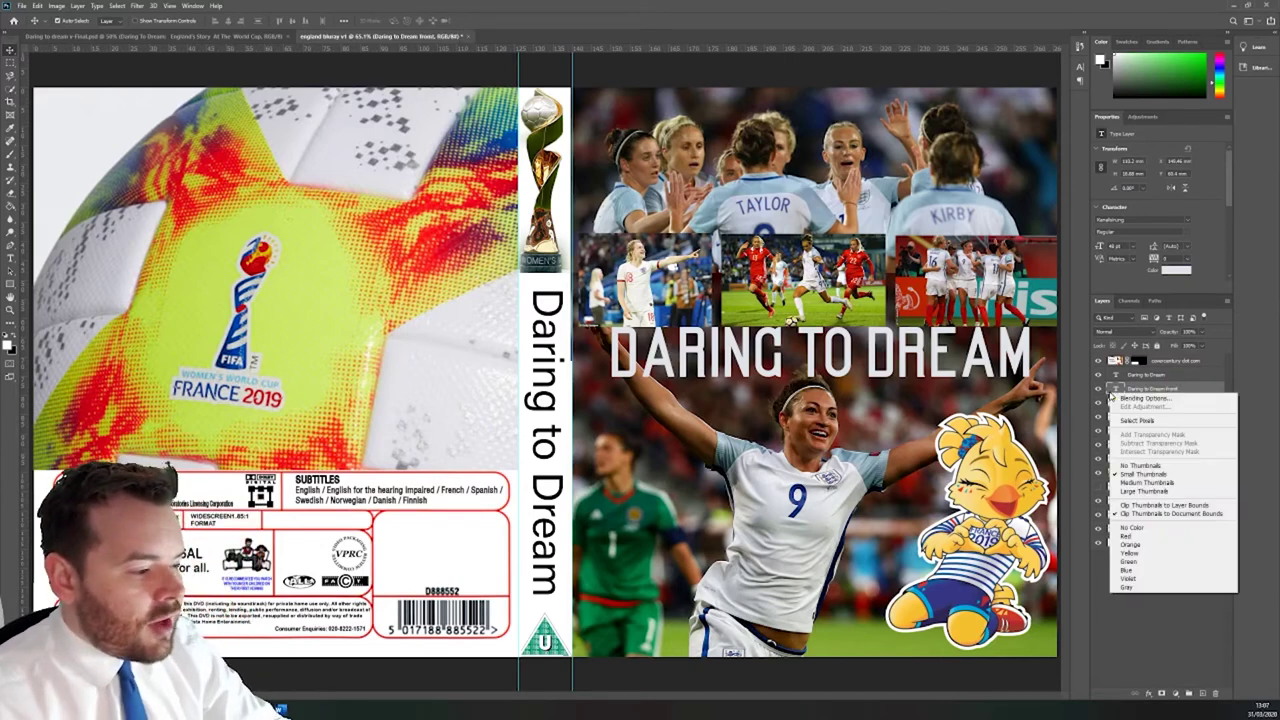
{"action": "right_click", "coordinate": [1154, 392]}
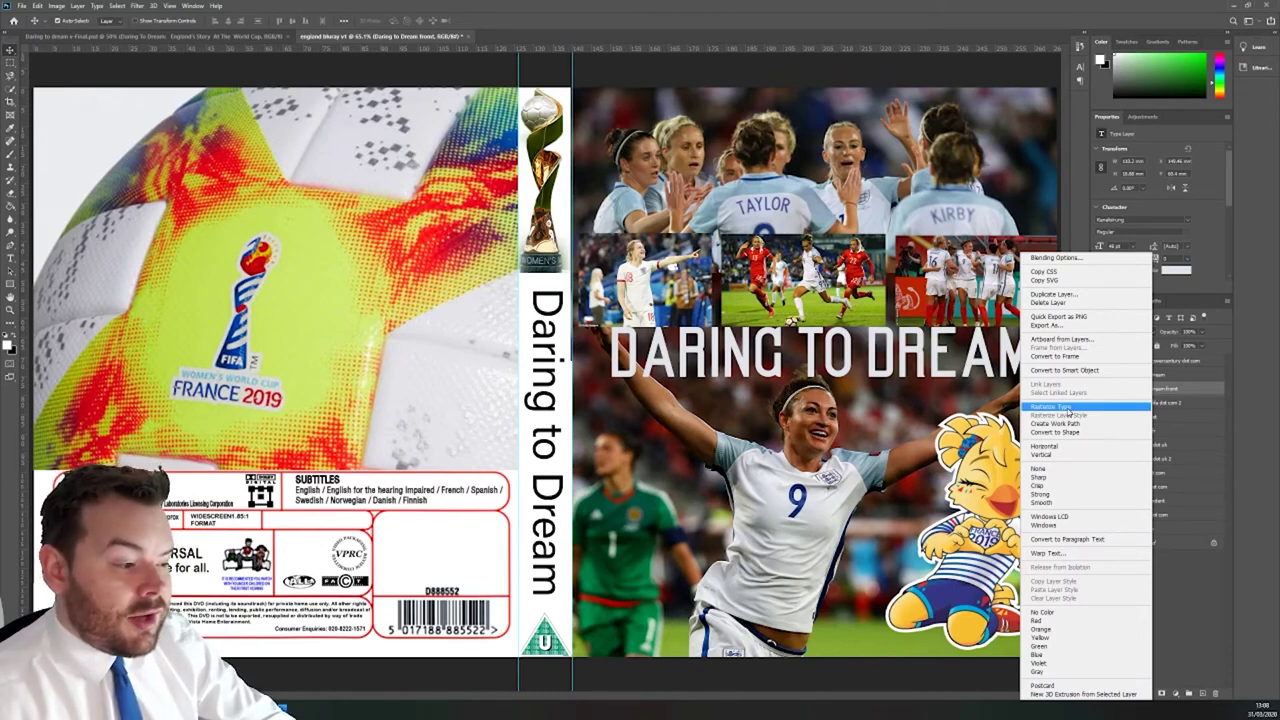
{"action": "left_click", "coordinate": [1068, 408]}
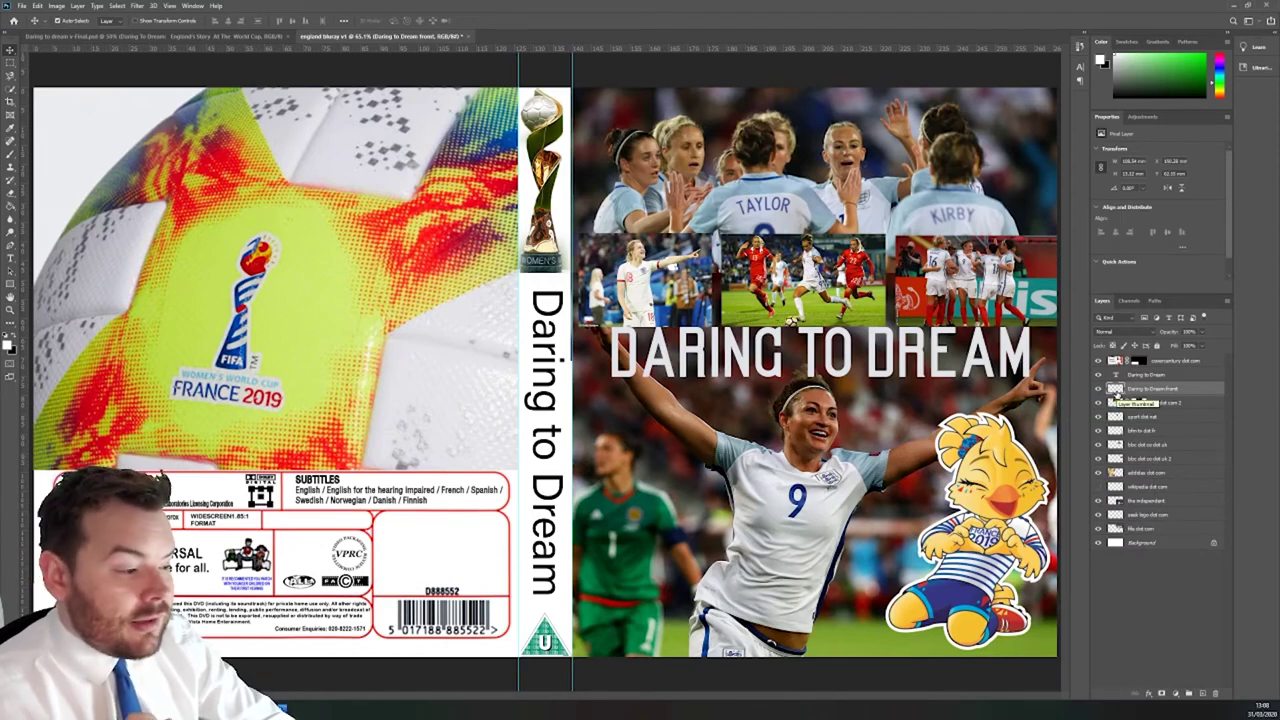
Step: Add a Stroke layer effect in colour 89a4b7 to the "Daring to Dream front" layer
{"action": "key", "text": "h"}
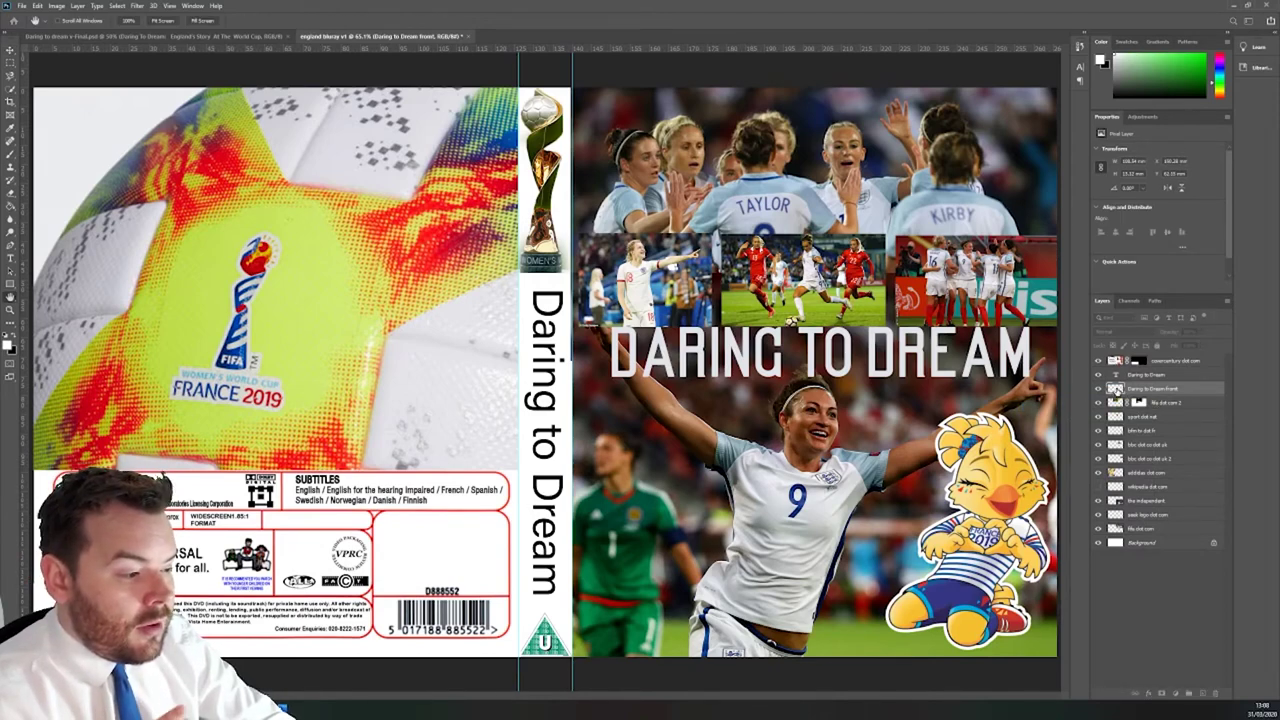
{"action": "double_click", "coordinate": [1195, 388]}
{"action": "left_click_drag", "start_coordinate": [796, 188], "coordinate": [277, 174]}
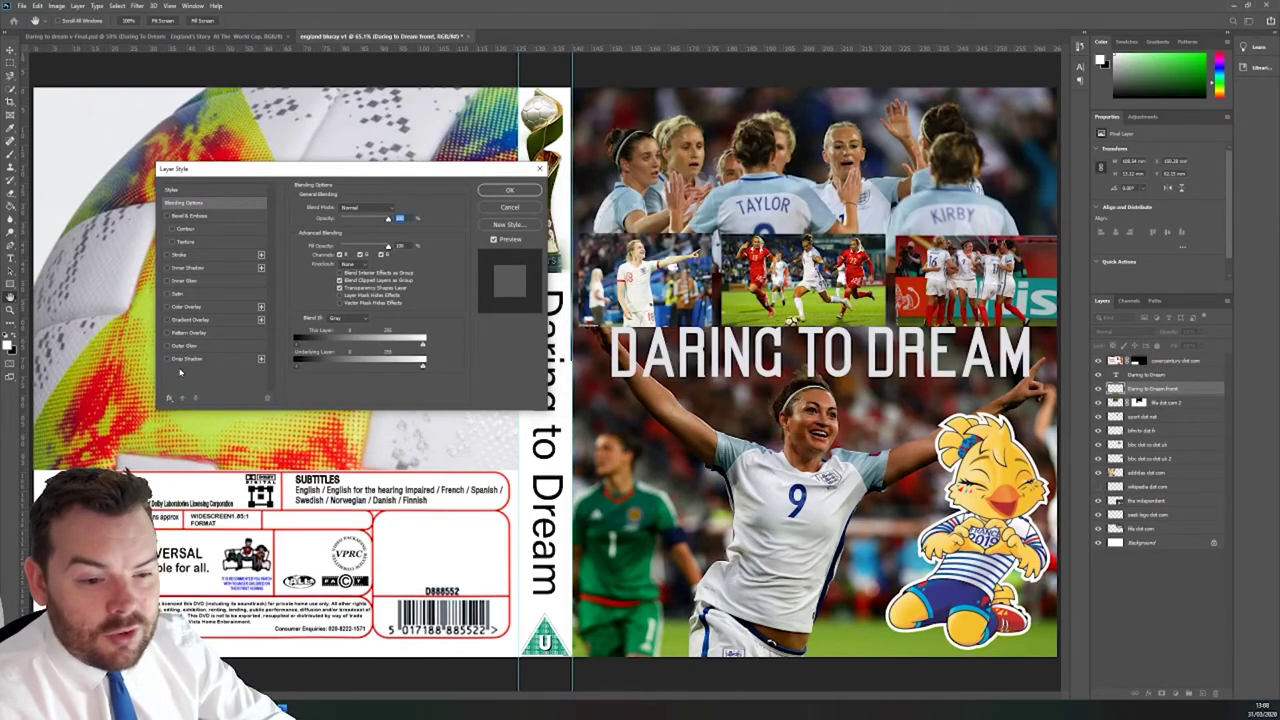
{"action": "left_click", "coordinate": [168, 255]}
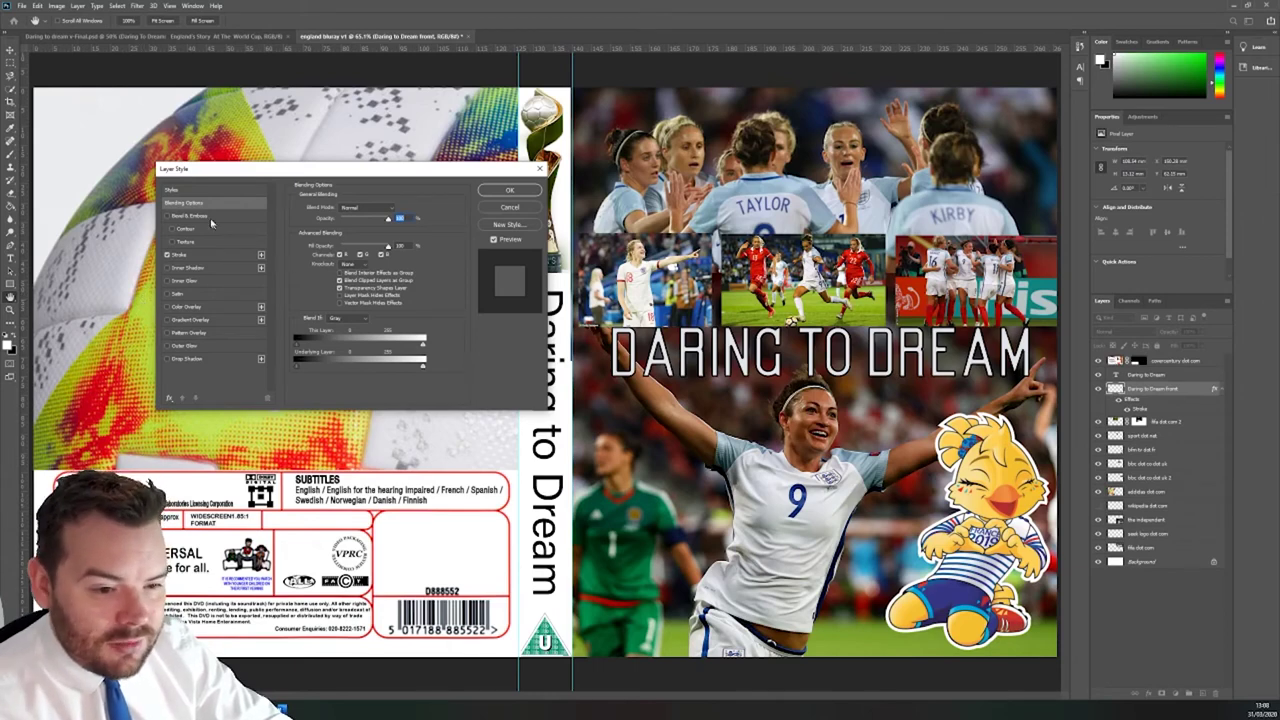
{"action": "left_click", "coordinate": [181, 254]}
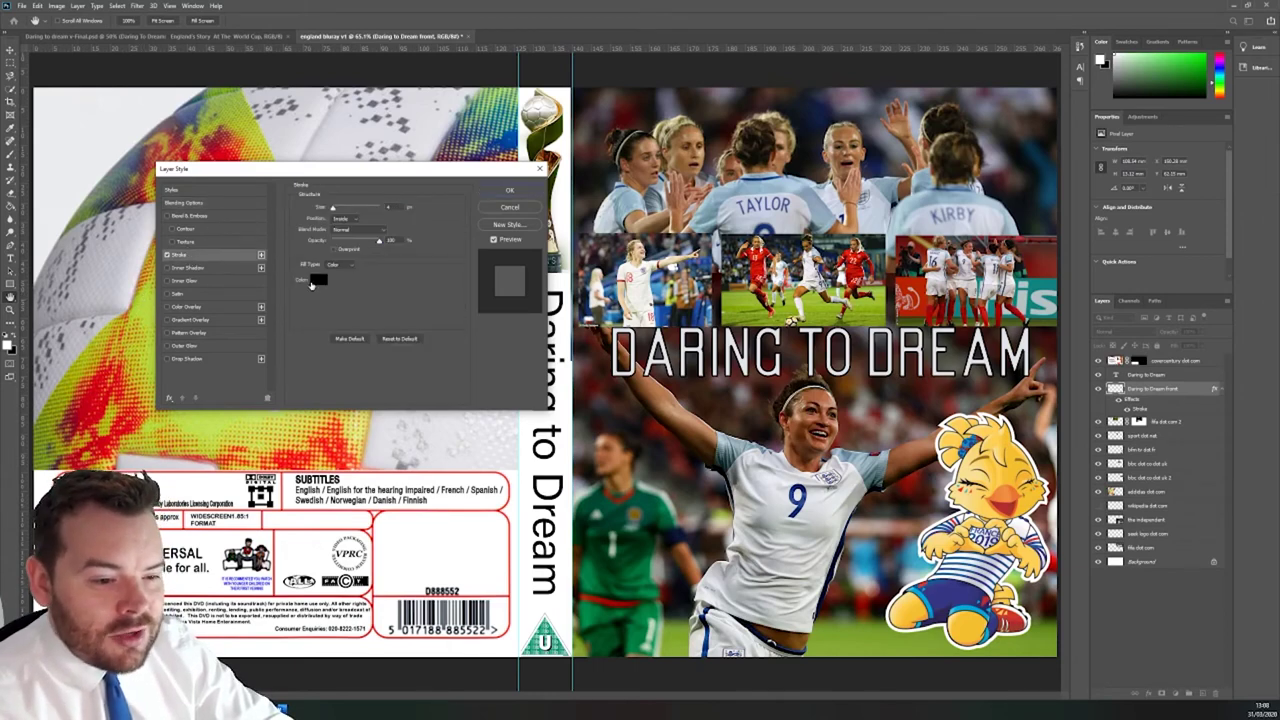
{"action": "left_click", "coordinate": [318, 280]}
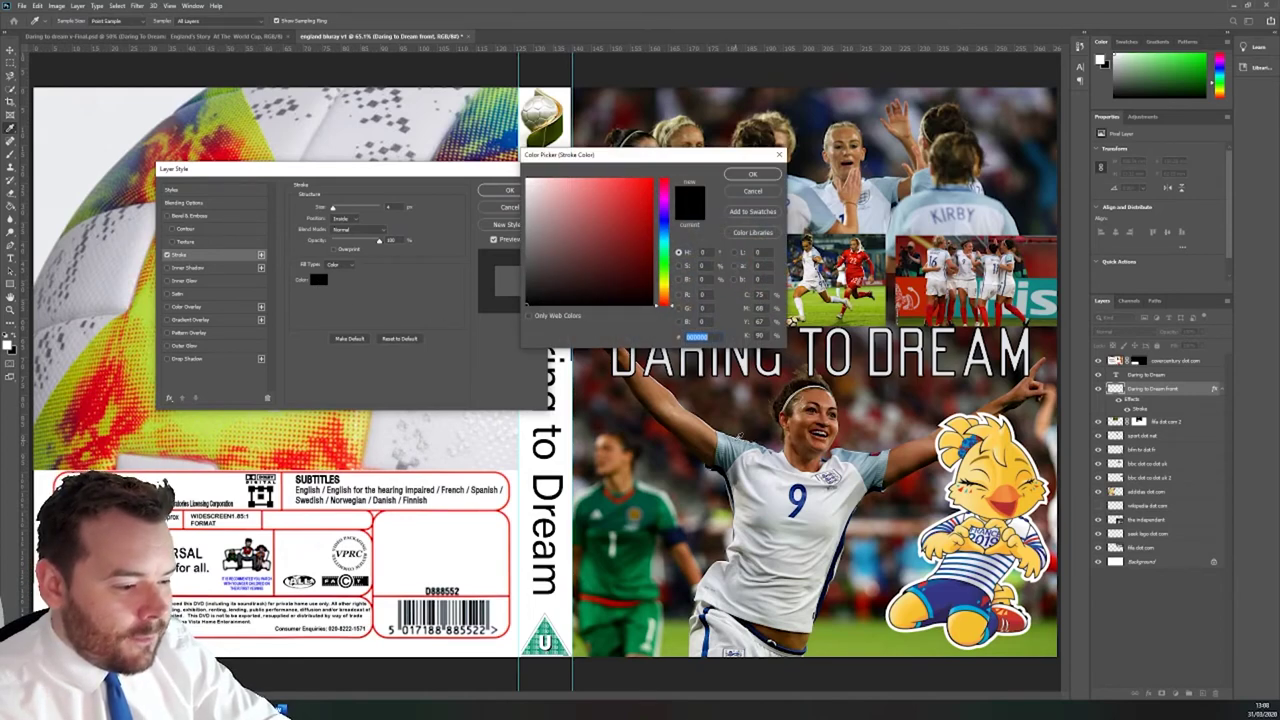
{"action": "type", "text": "89a4b7"}
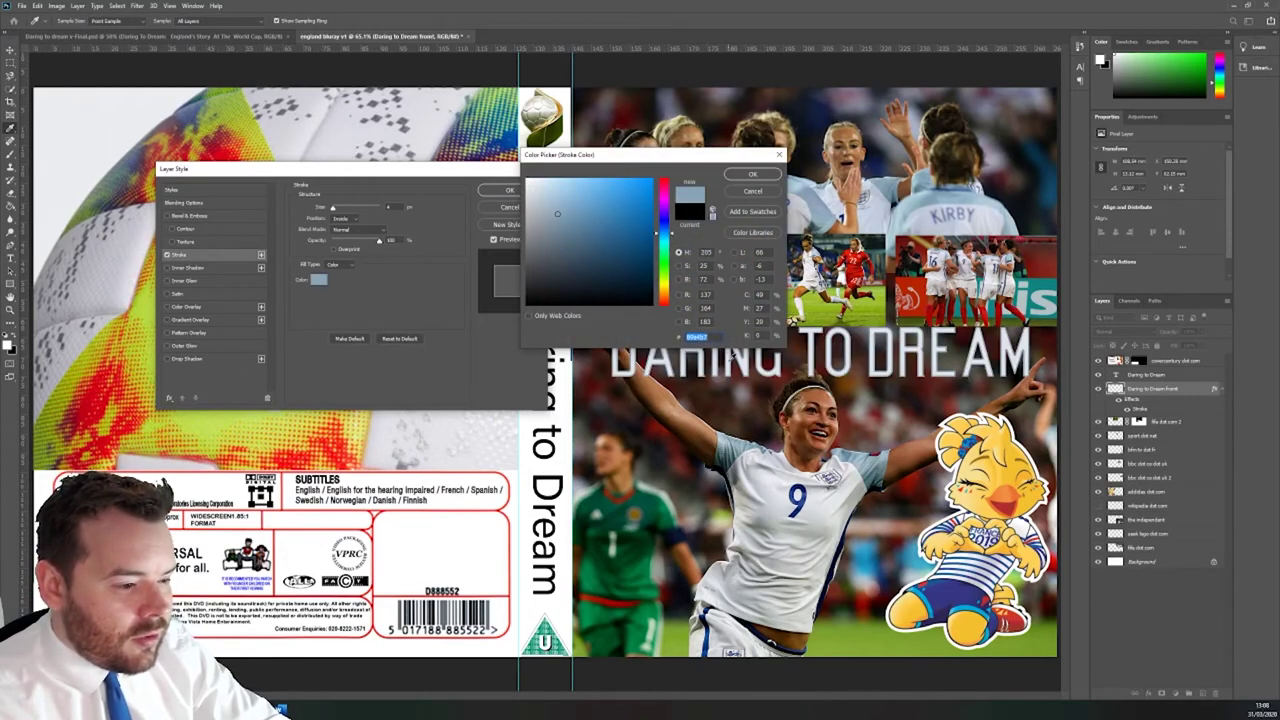
{"action": "left_click", "coordinate": [742, 174]}
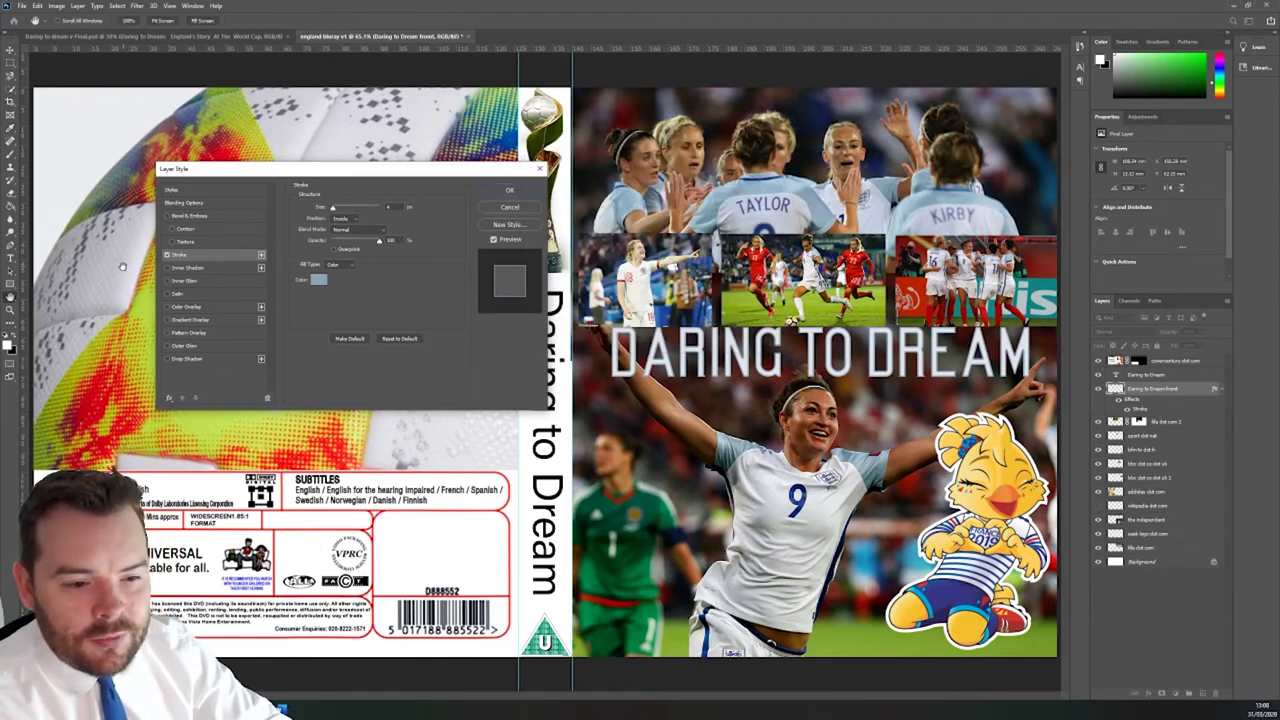
Step: Add a Drop Shadow to the front-cover title and increase its opacity, distance, spread and size
{"action": "left_click", "coordinate": [168, 359]}
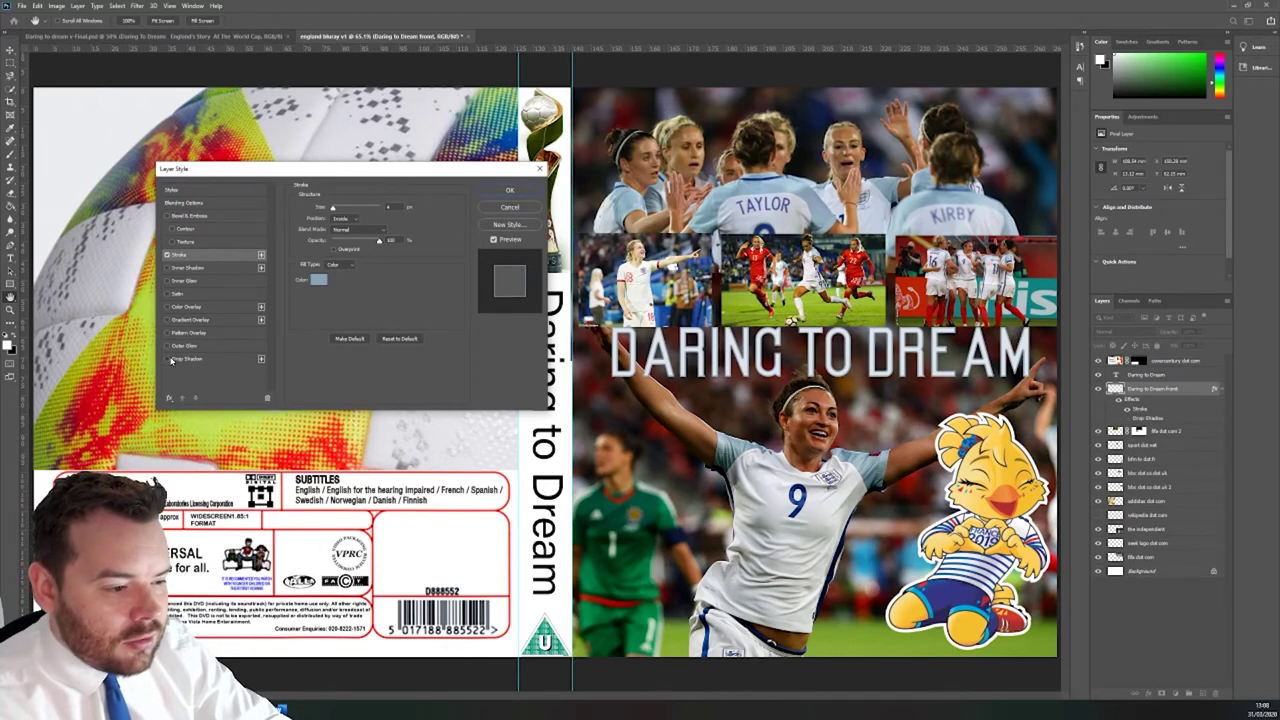
{"action": "left_click", "coordinate": [186, 359]}
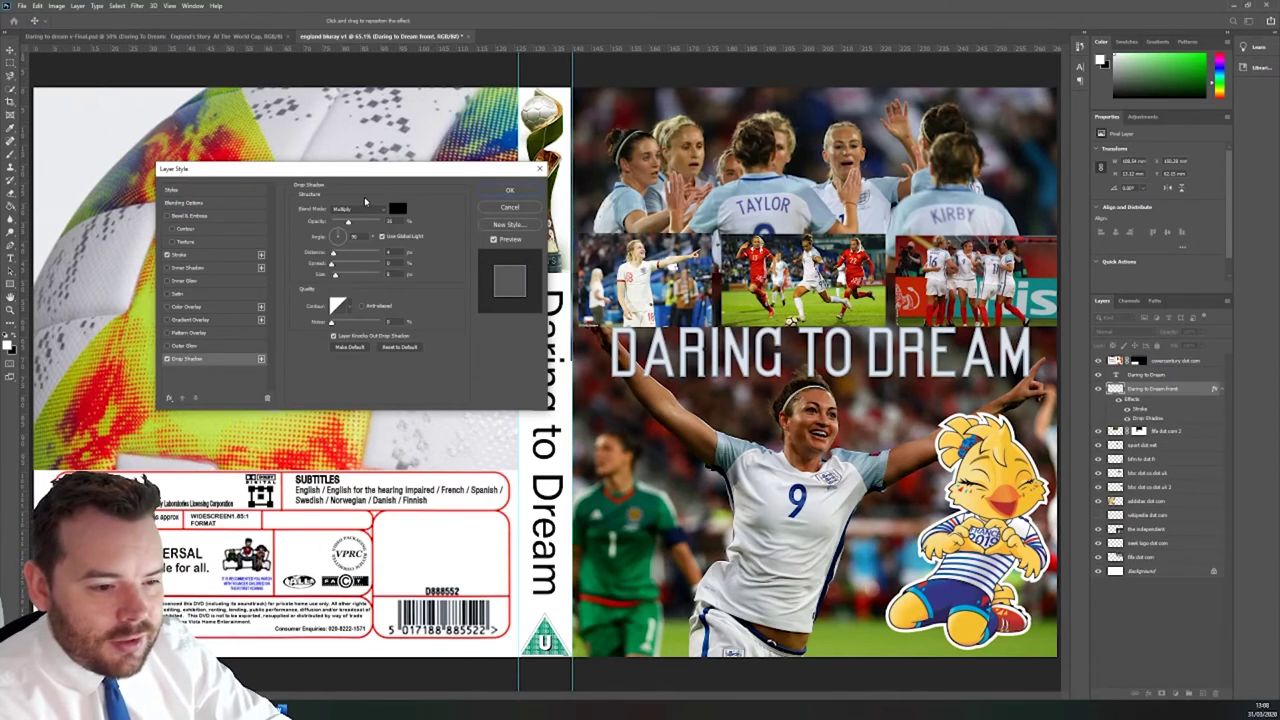
{"action": "left_click_drag", "start_coordinate": [349, 222], "coordinate": [368, 224]}
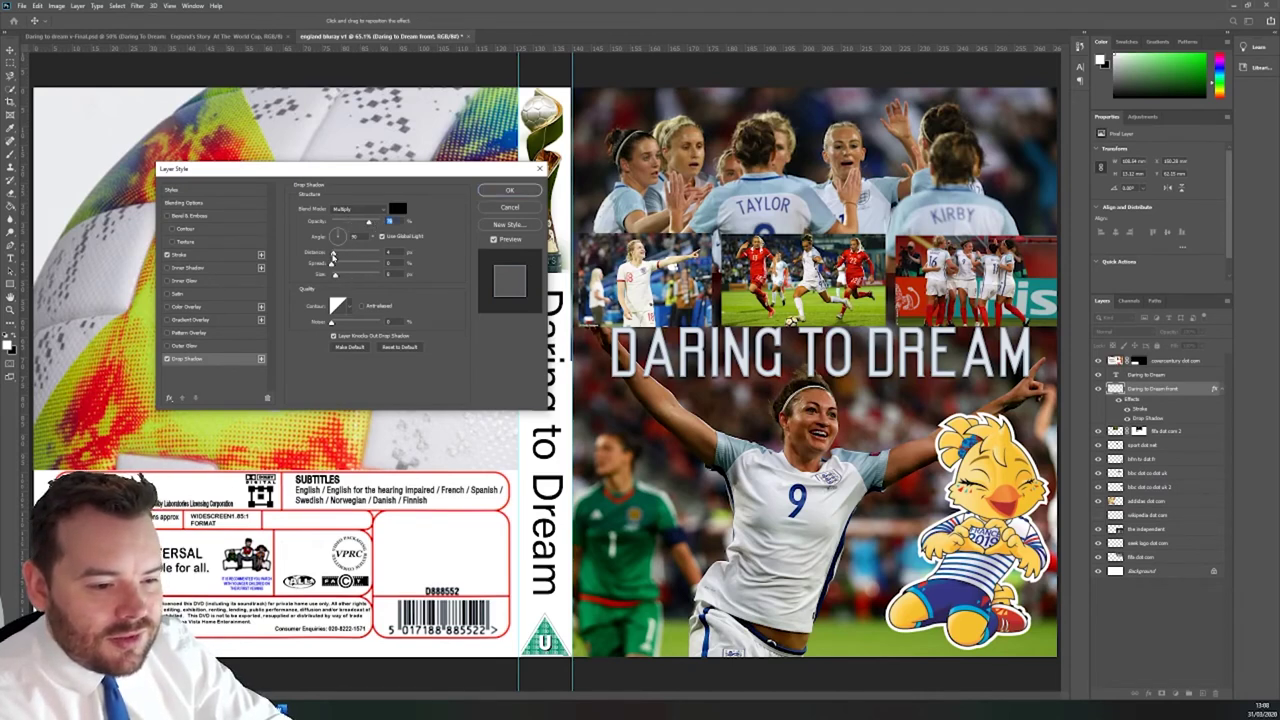
{"action": "left_click_drag", "start_coordinate": [333, 256], "coordinate": [379, 265]}
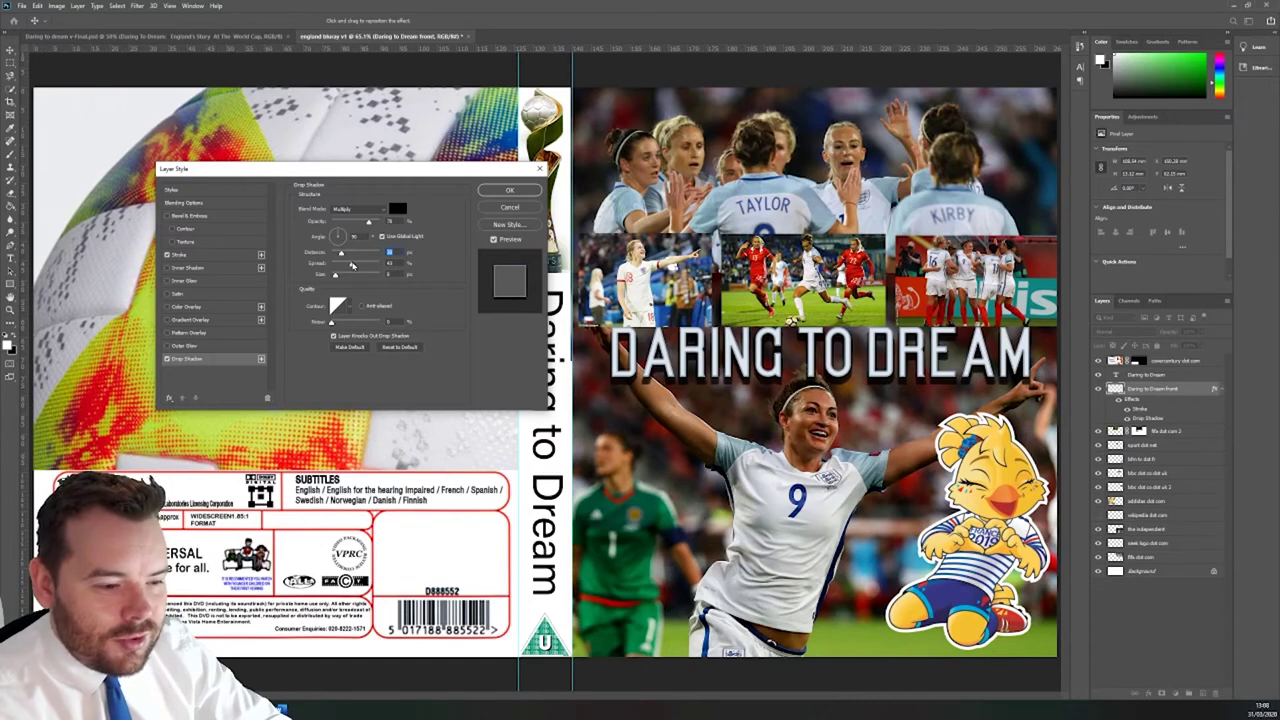
{"action": "left_click", "coordinate": [349, 264]}
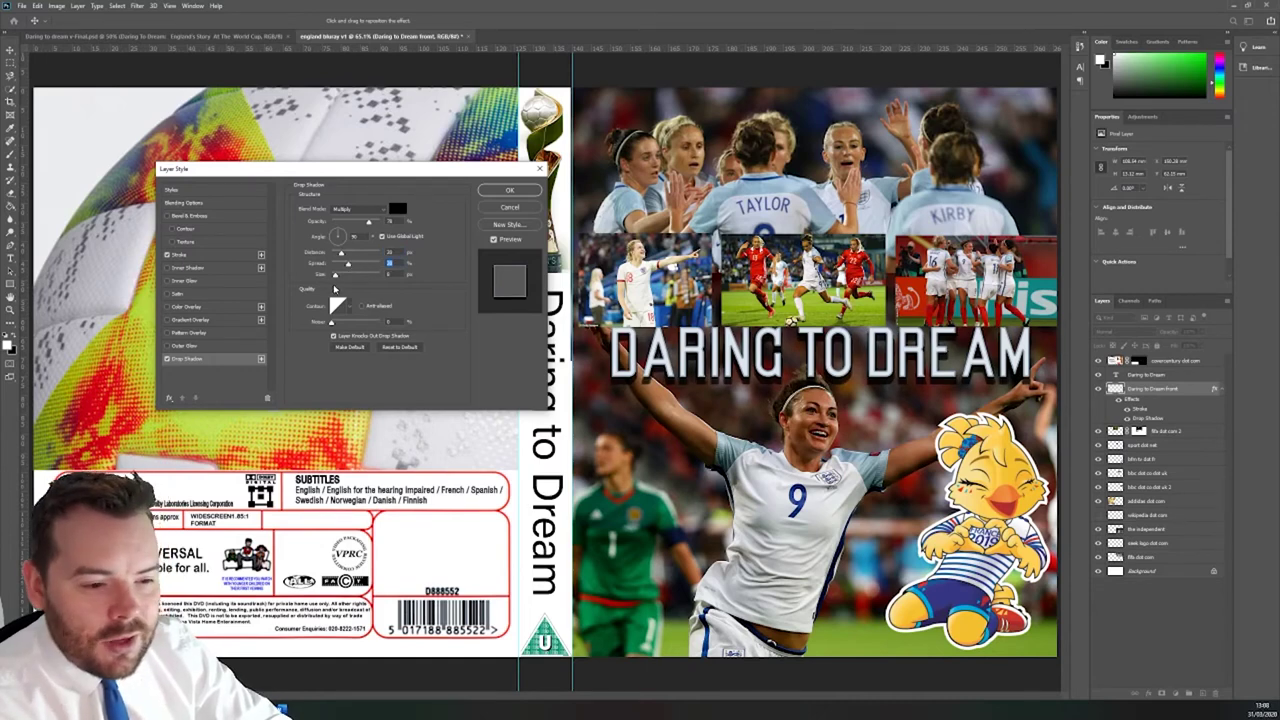
{"action": "left_click_drag", "start_coordinate": [343, 277], "coordinate": [341, 273]}
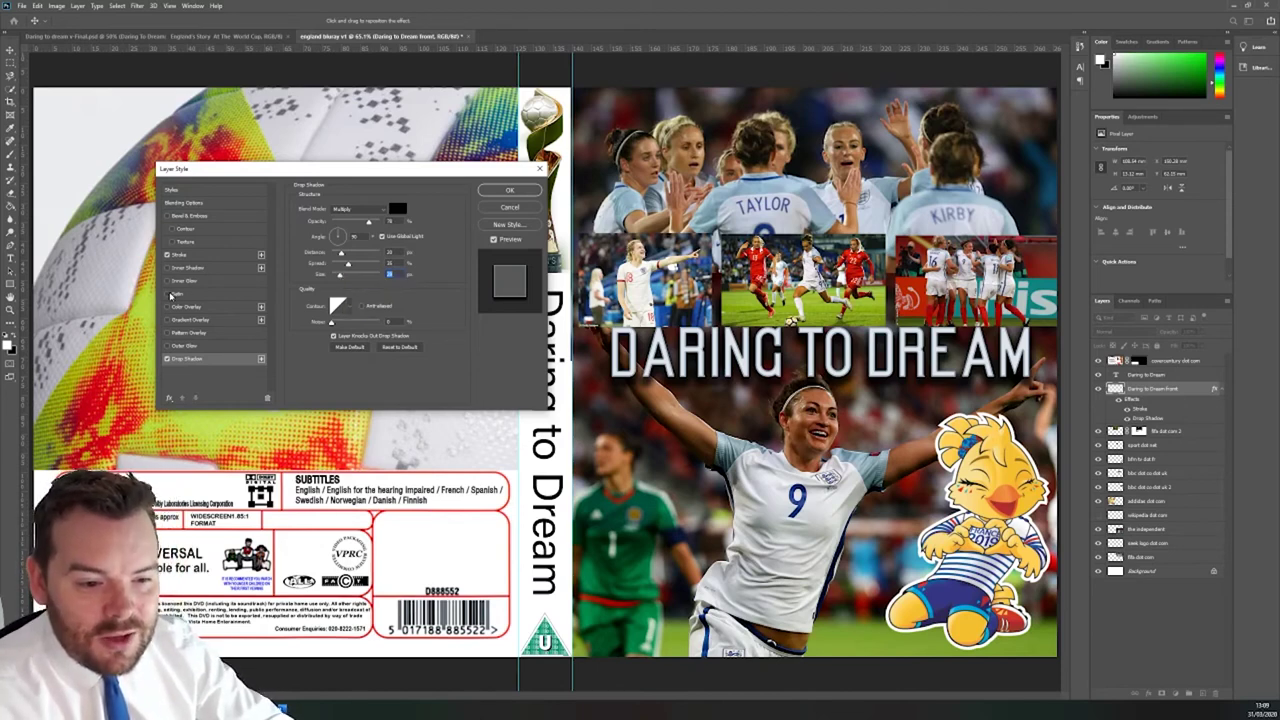
Step: Try the Outer Glow and Bevel & Emboss effects on the front-cover title, switching each off again
{"action": "left_click", "coordinate": [174, 348]}
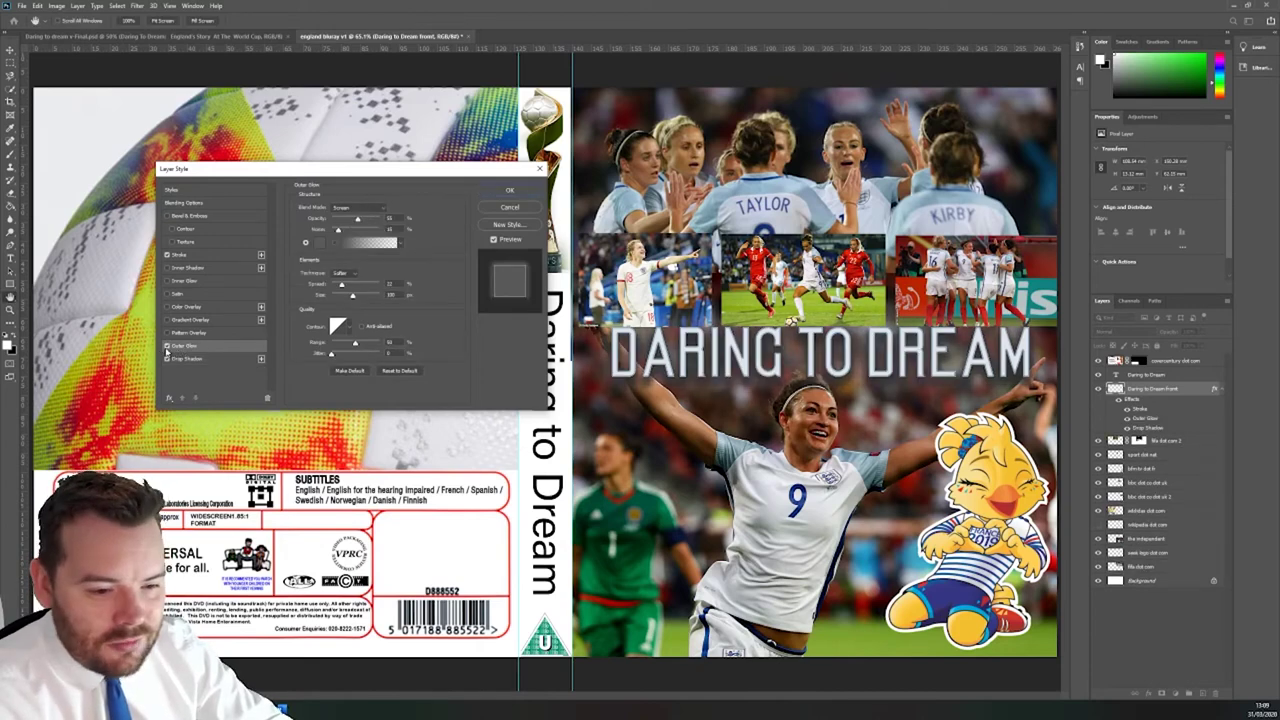
{"action": "left_click", "coordinate": [166, 347]}
{"action": "left_click", "coordinate": [166, 347]}
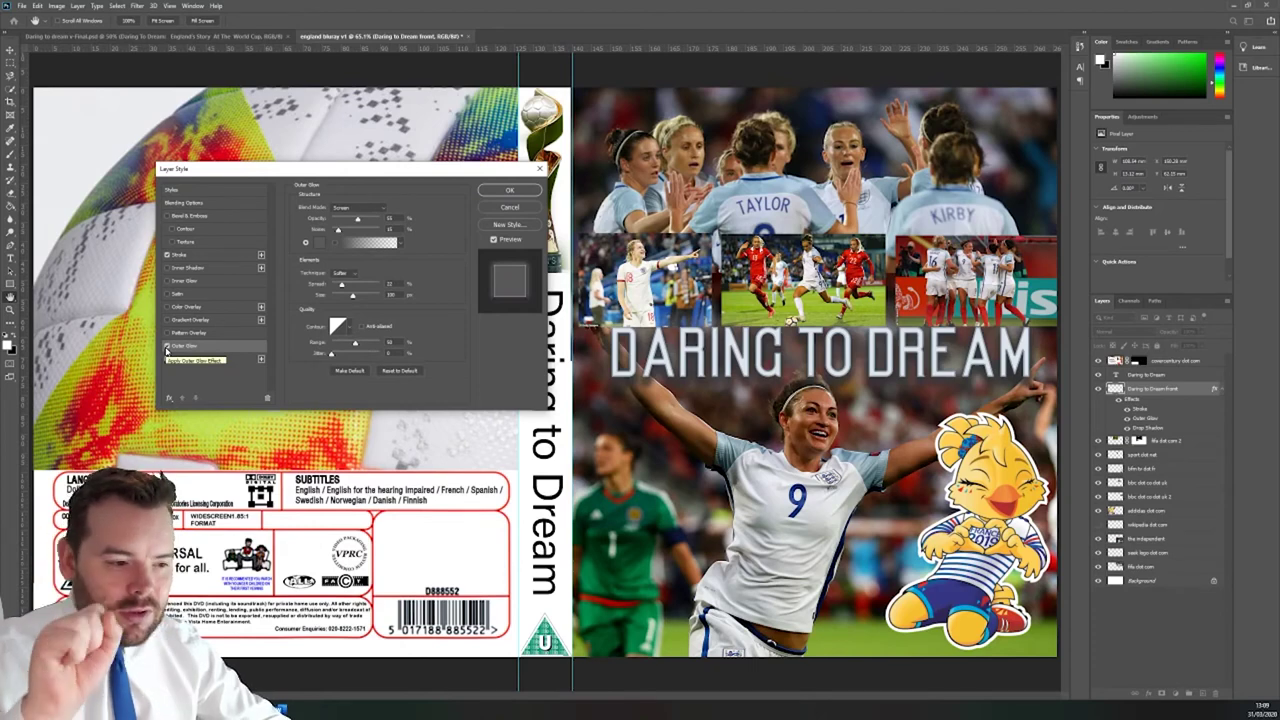
{"action": "left_click", "coordinate": [166, 347]}
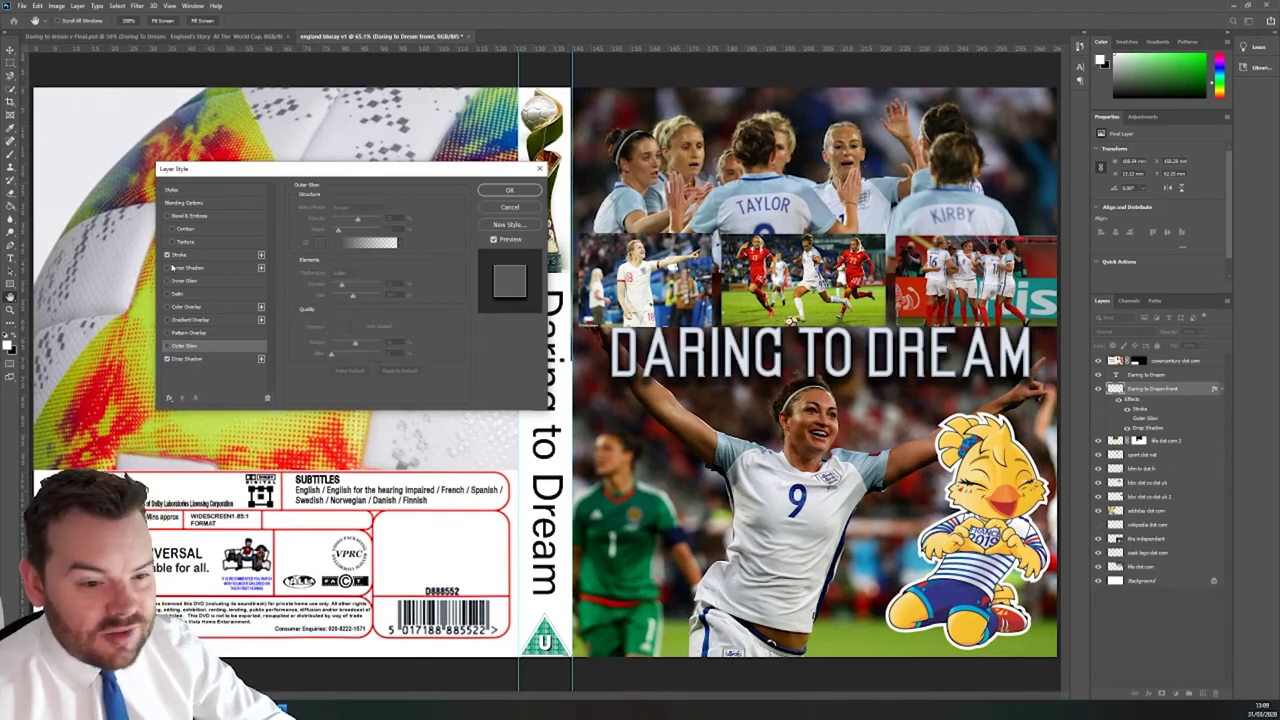
{"action": "left_click", "coordinate": [195, 216]}
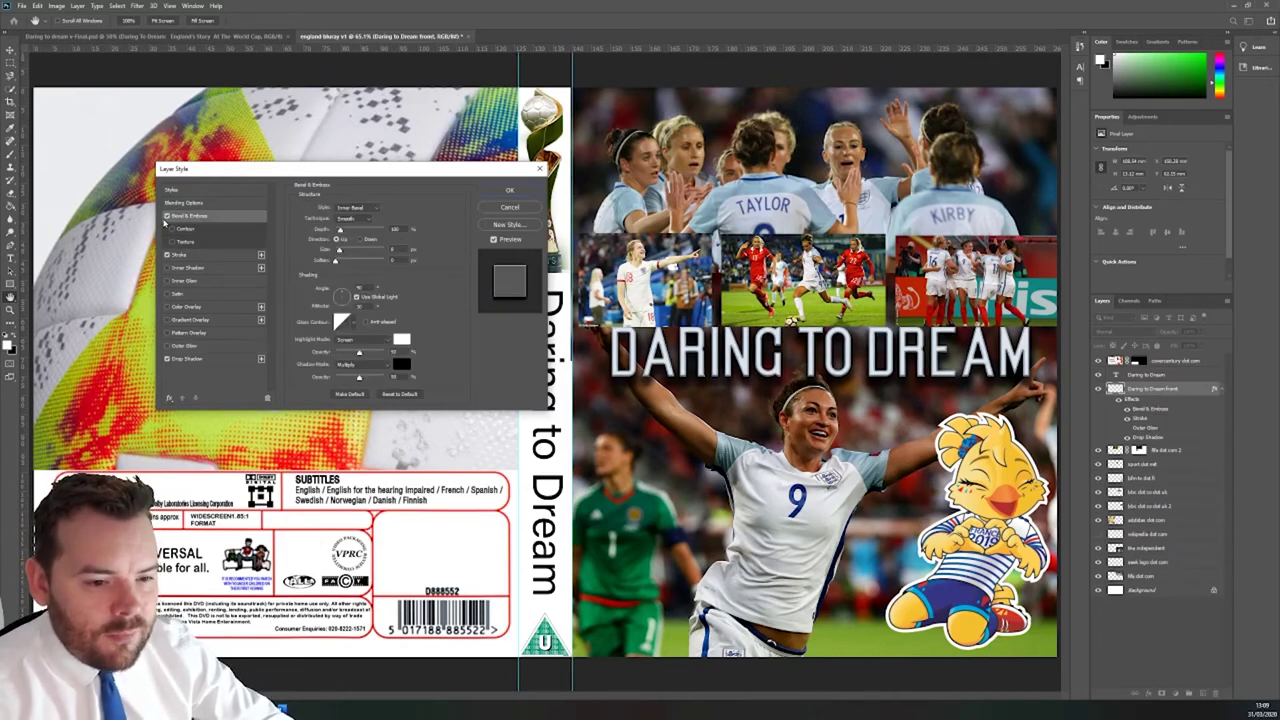
{"action": "left_click", "coordinate": [169, 216]}
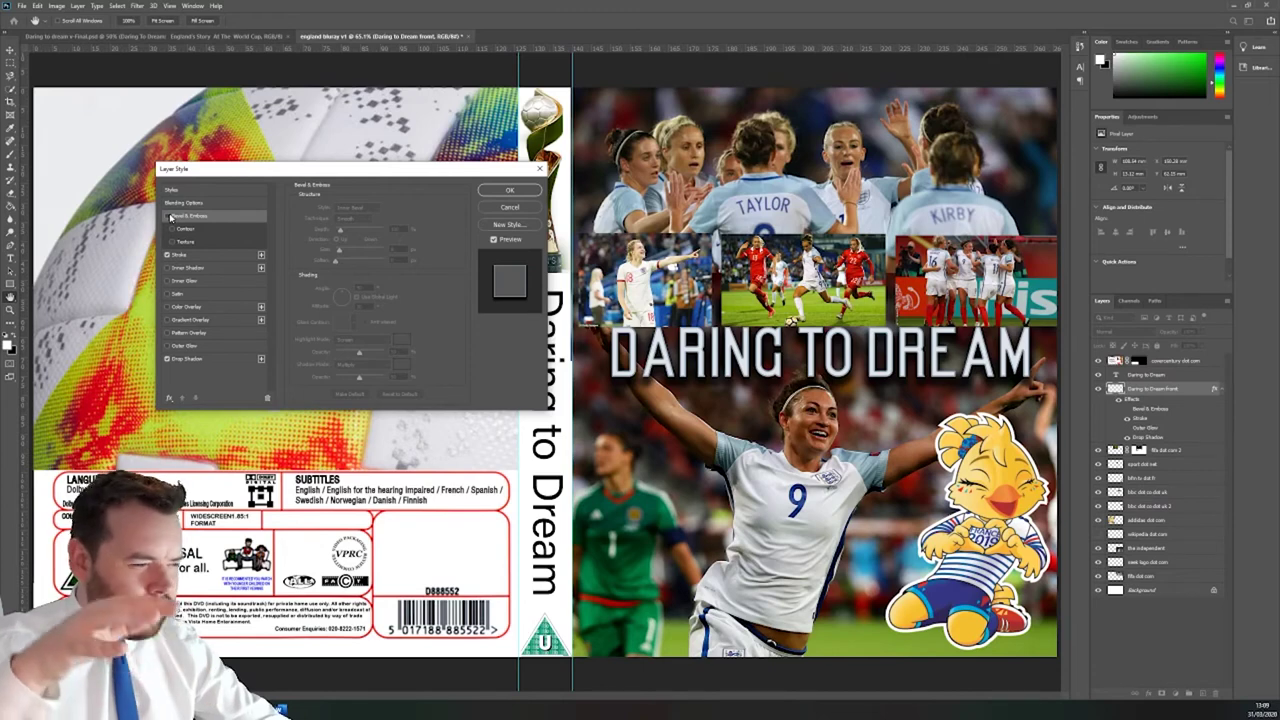
Step: Enable Bevel & Emboss on the "Daring to Dream front" layer and try its Contour option, leaving Contour switched off
{"action": "left_click", "coordinate": [170, 216]}
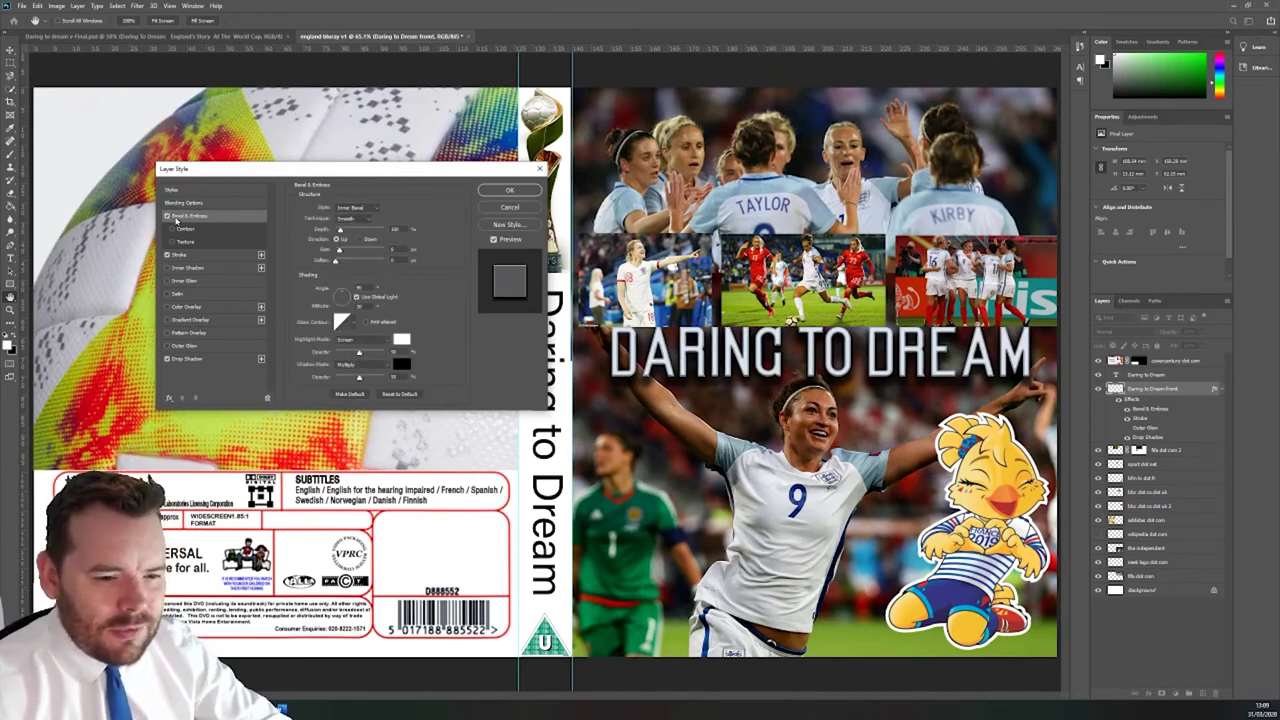
{"action": "left_click", "coordinate": [211, 230]}
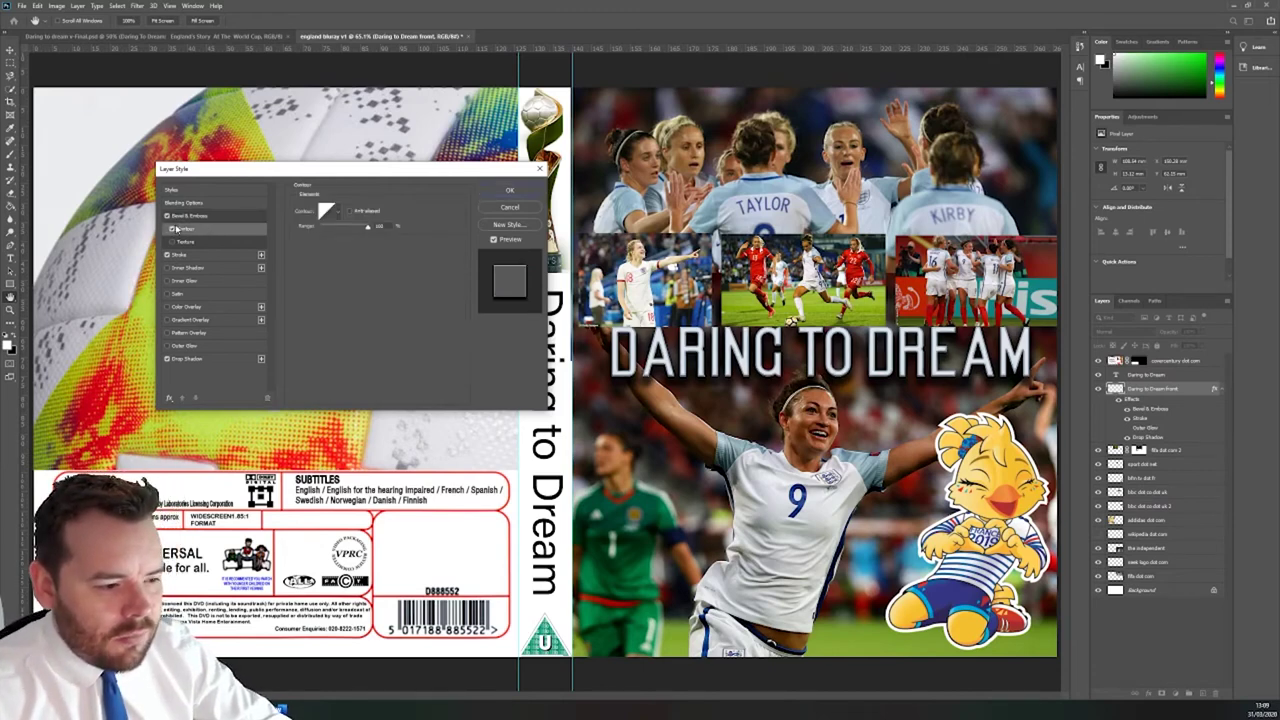
{"action": "left_click", "coordinate": [172, 229]}
{"action": "left_click", "coordinate": [172, 229]}
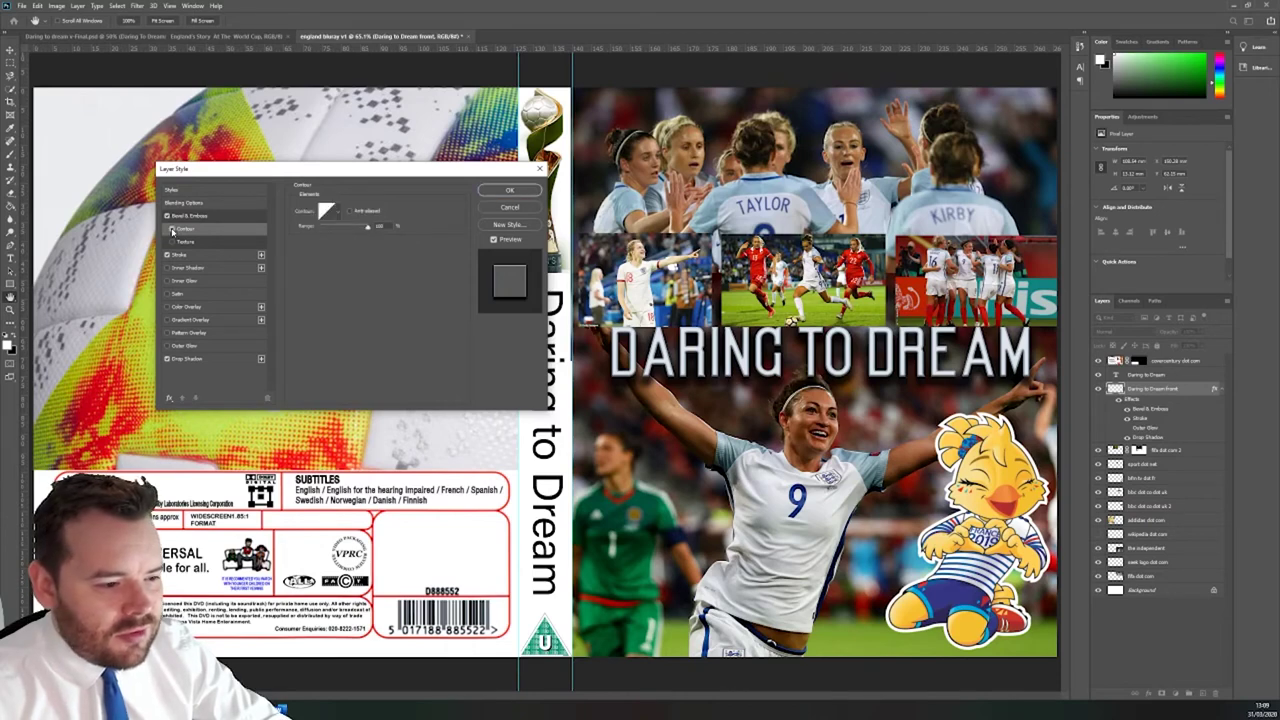
{"action": "left_click", "coordinate": [172, 229]}
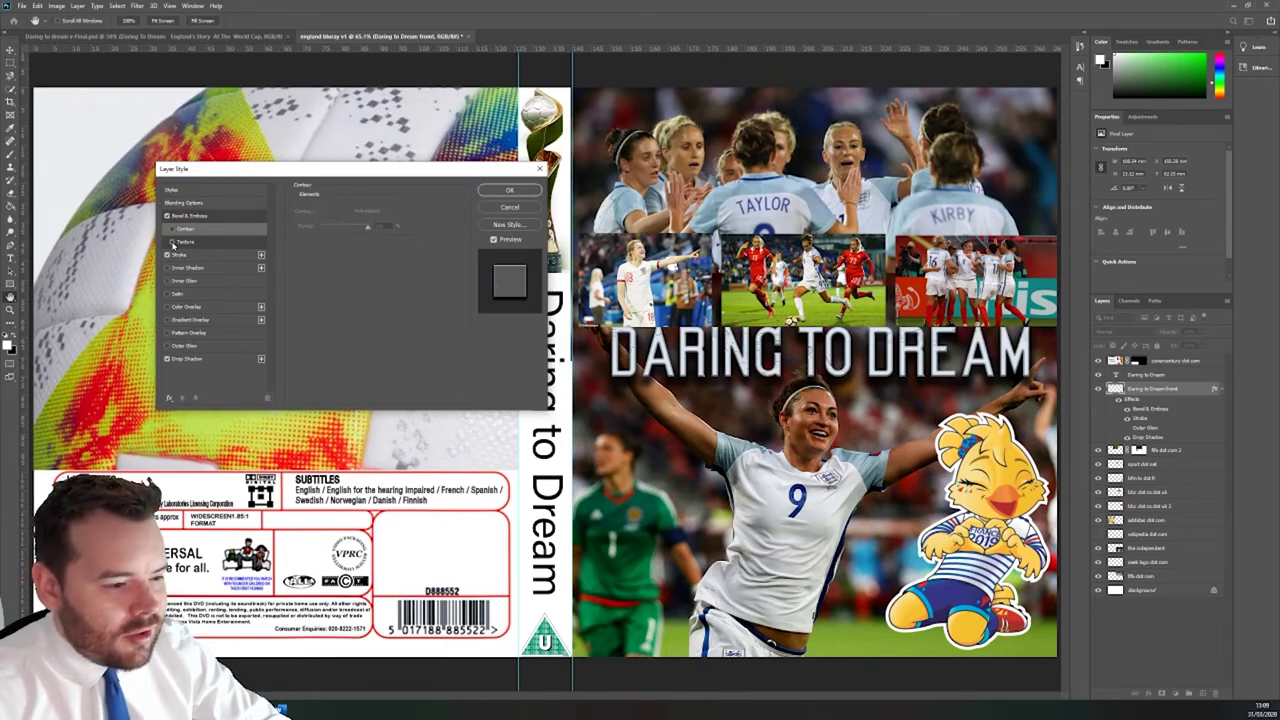
Step: Add a Texture to the front-cover title's bevel, using the first pattern in the Water group
{"action": "left_click", "coordinate": [173, 242]}
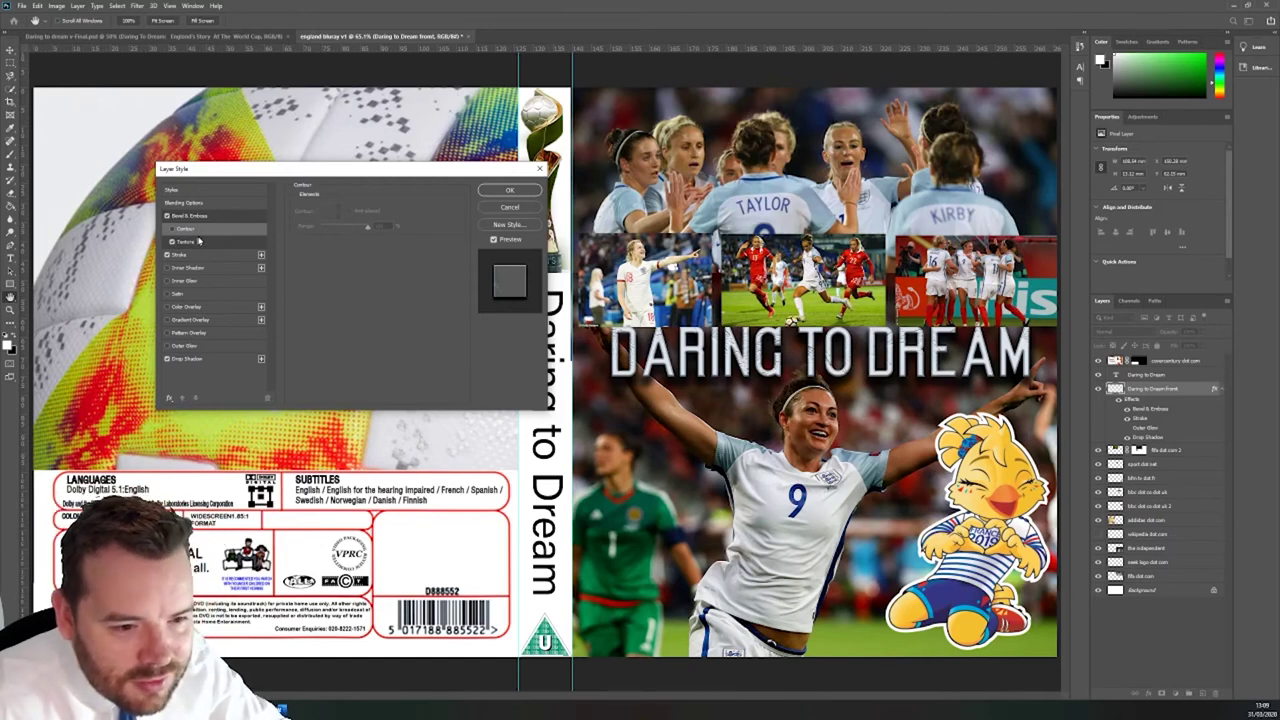
{"action": "left_click", "coordinate": [199, 241]}
{"action": "left_click", "coordinate": [347, 222]}
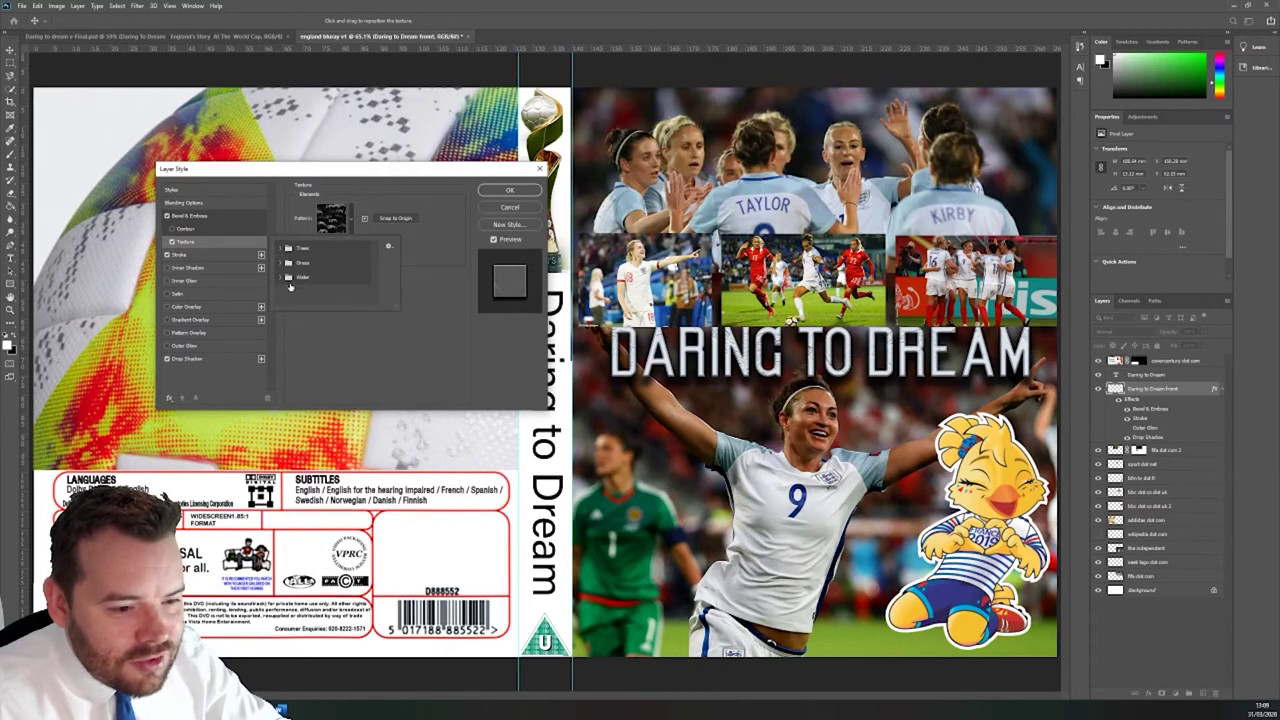
{"action": "left_click", "coordinate": [282, 277]}
{"action": "left_click", "coordinate": [291, 292]}
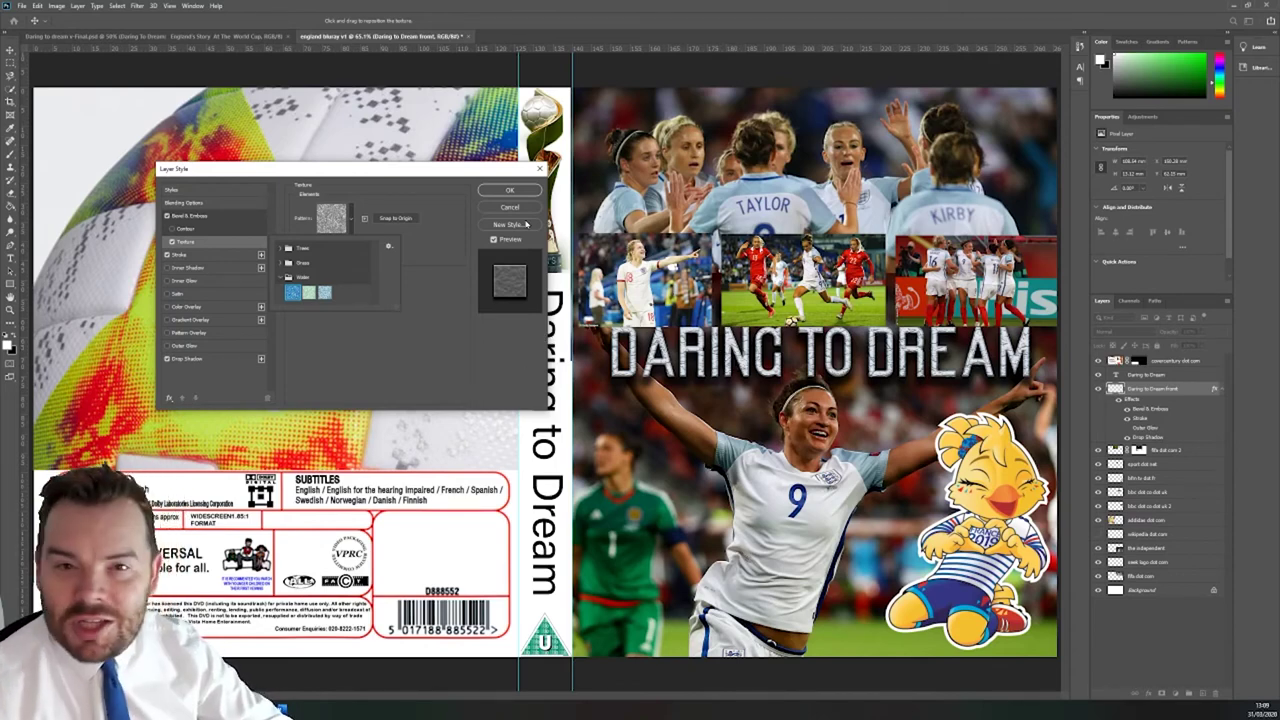
Step: Try a yellow-green Inner Glow on the front-cover title, switch it off again and apply the remaining layer effects
{"action": "left_click", "coordinate": [176, 283]}
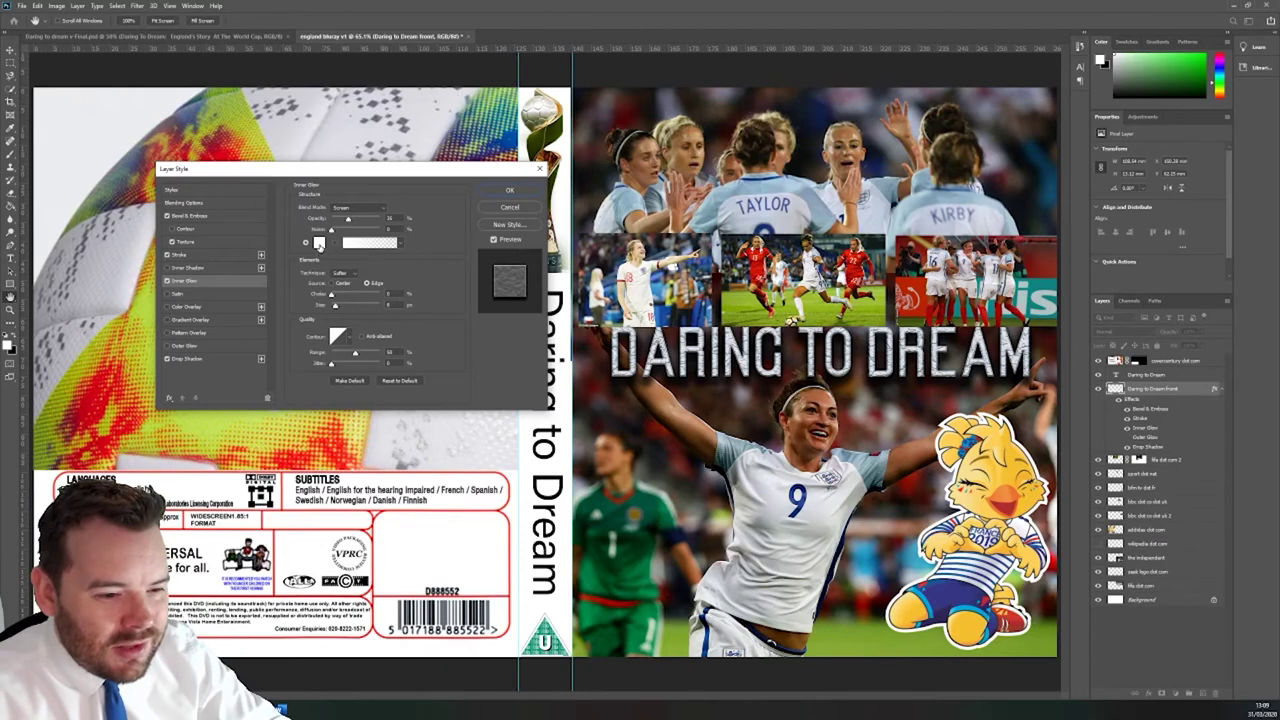
{"action": "left_click", "coordinate": [320, 246]}
{"action": "left_click_drag", "start_coordinate": [663, 300], "coordinate": [663, 284]}
{"action": "left_click", "coordinate": [634, 201]}
{"action": "left_click_drag", "start_coordinate": [634, 201], "coordinate": [637, 197]}
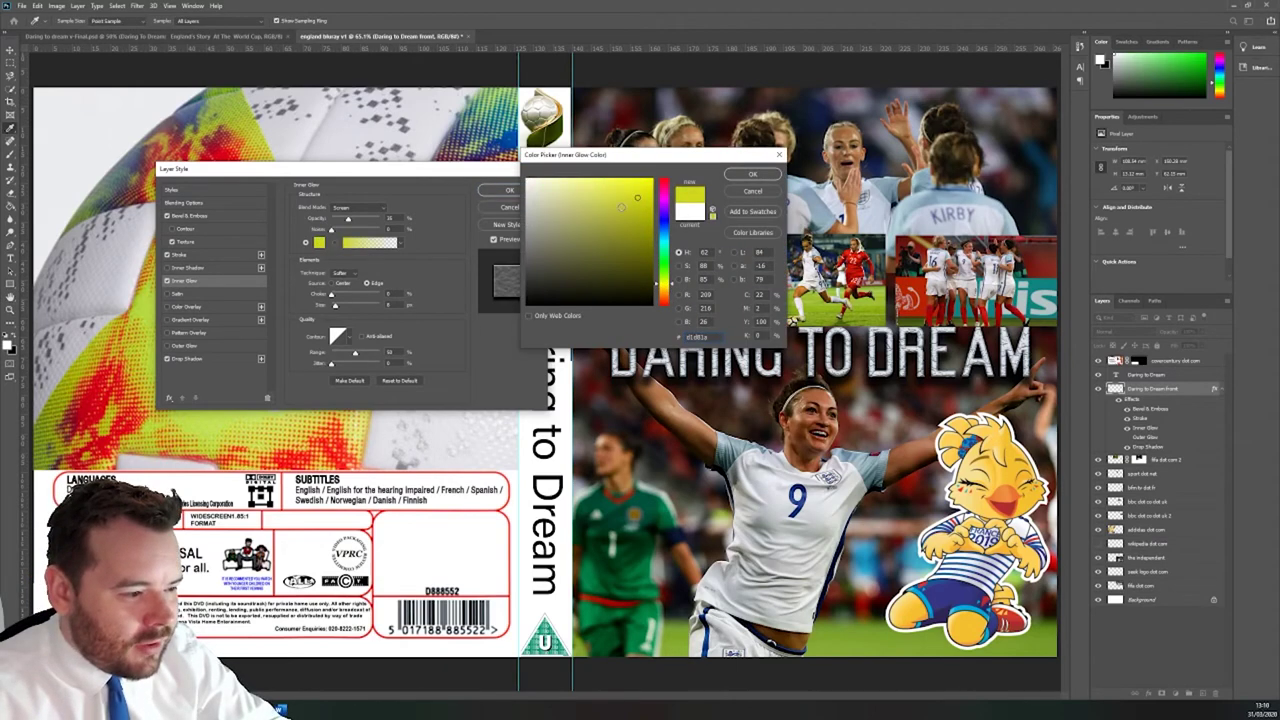
{"action": "left_click", "coordinate": [752, 190]}
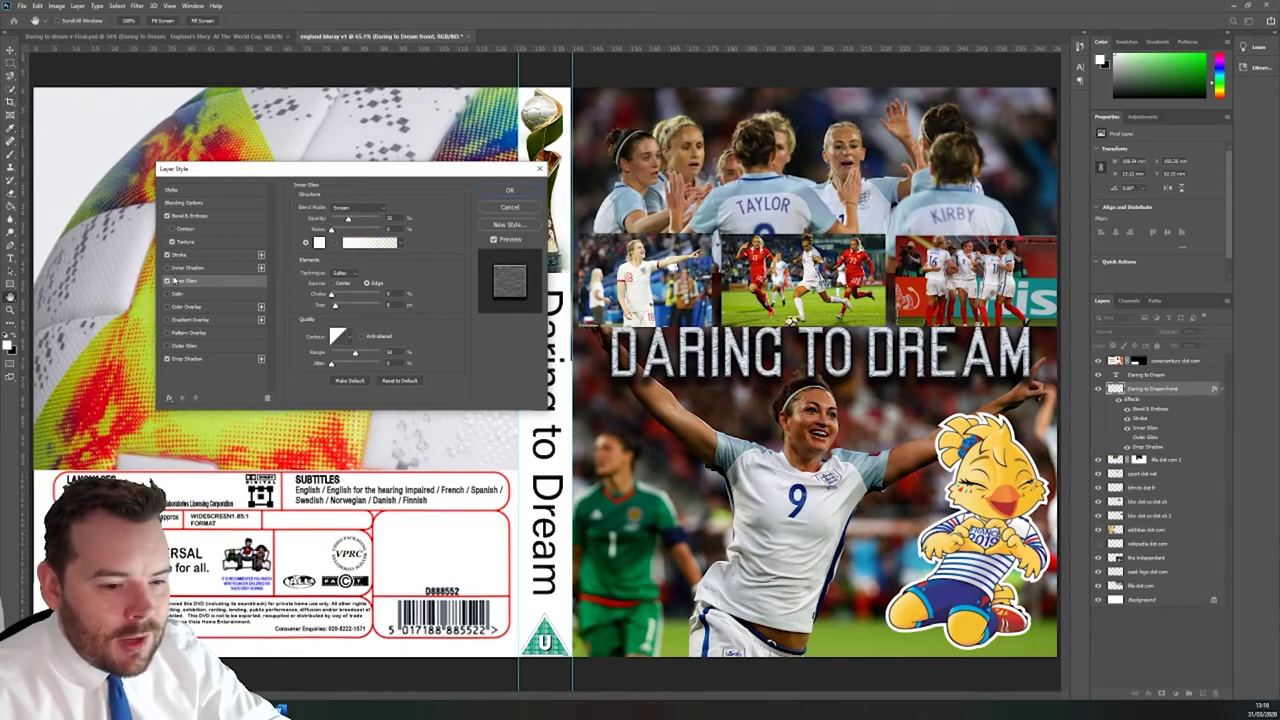
{"action": "left_click", "coordinate": [167, 281]}
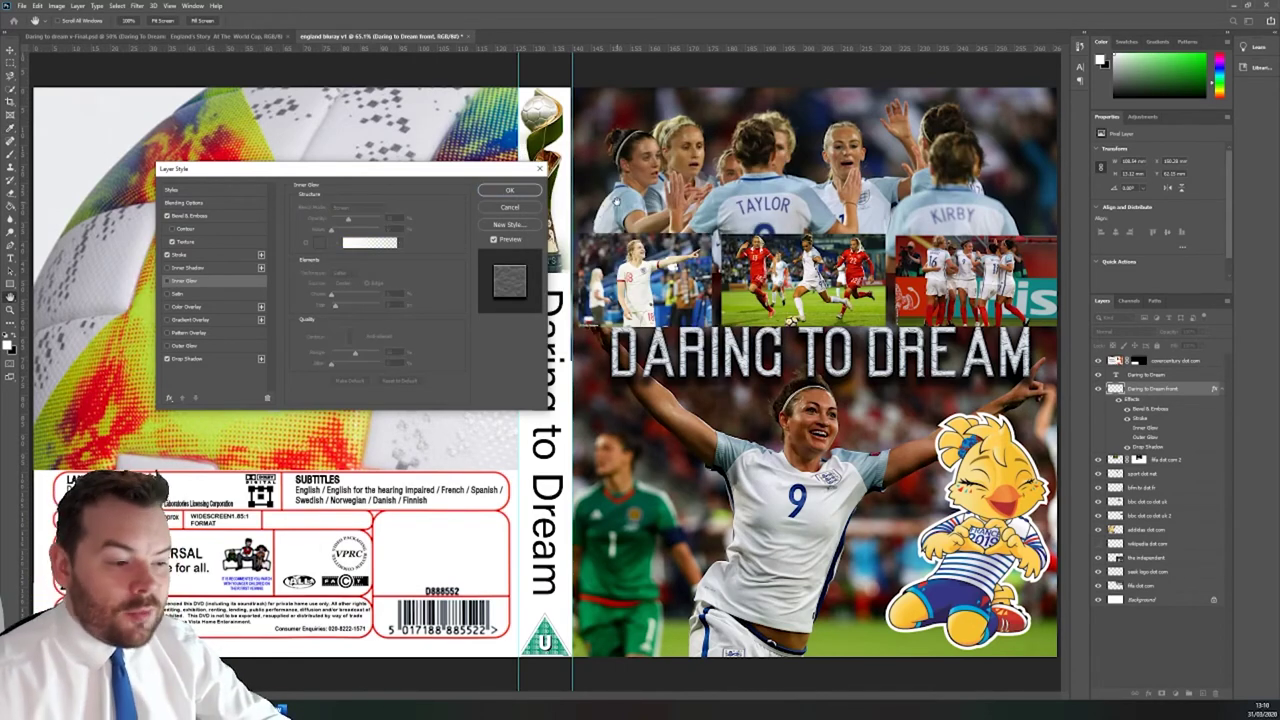
{"action": "left_click", "coordinate": [508, 190]}
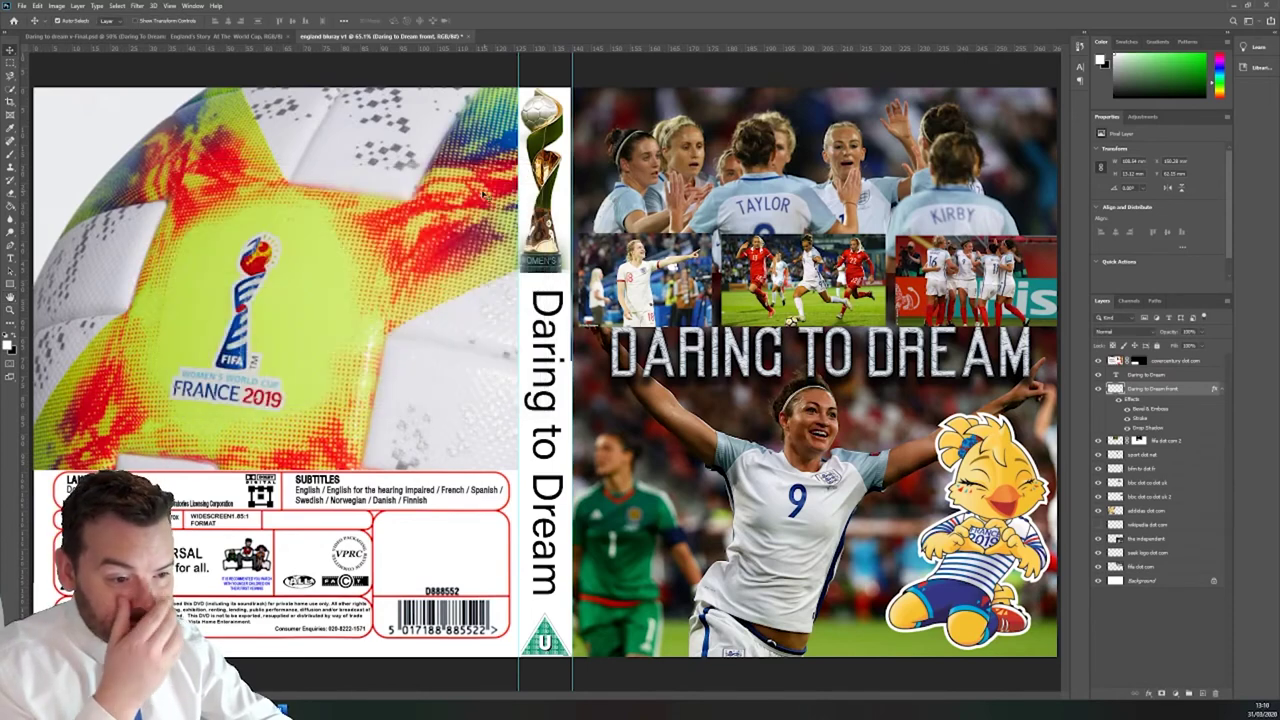
Step: Add a text layer reading "ENGLAND'S JOURNEY" just below the front-cover title
{"action": "left_click", "coordinate": [10, 257]}
{"action": "left_click", "coordinate": [618, 416]}
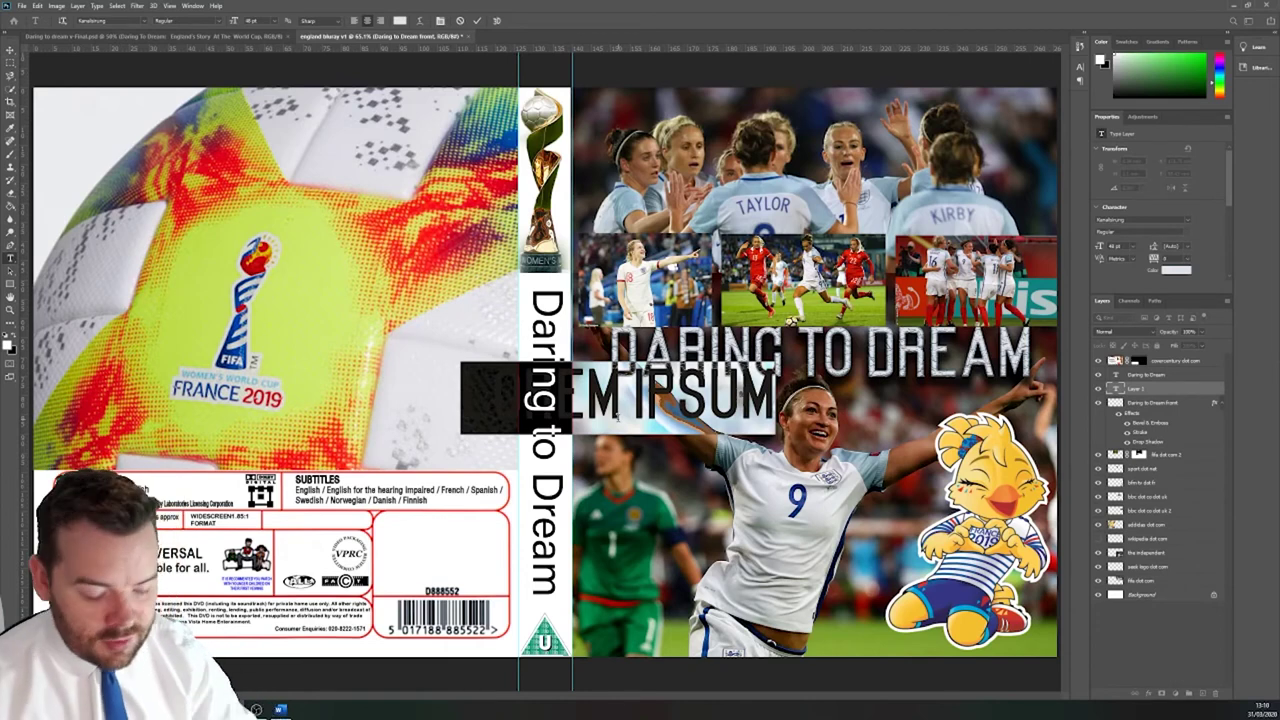
{"action": "type", "text": "ENGLAND"}
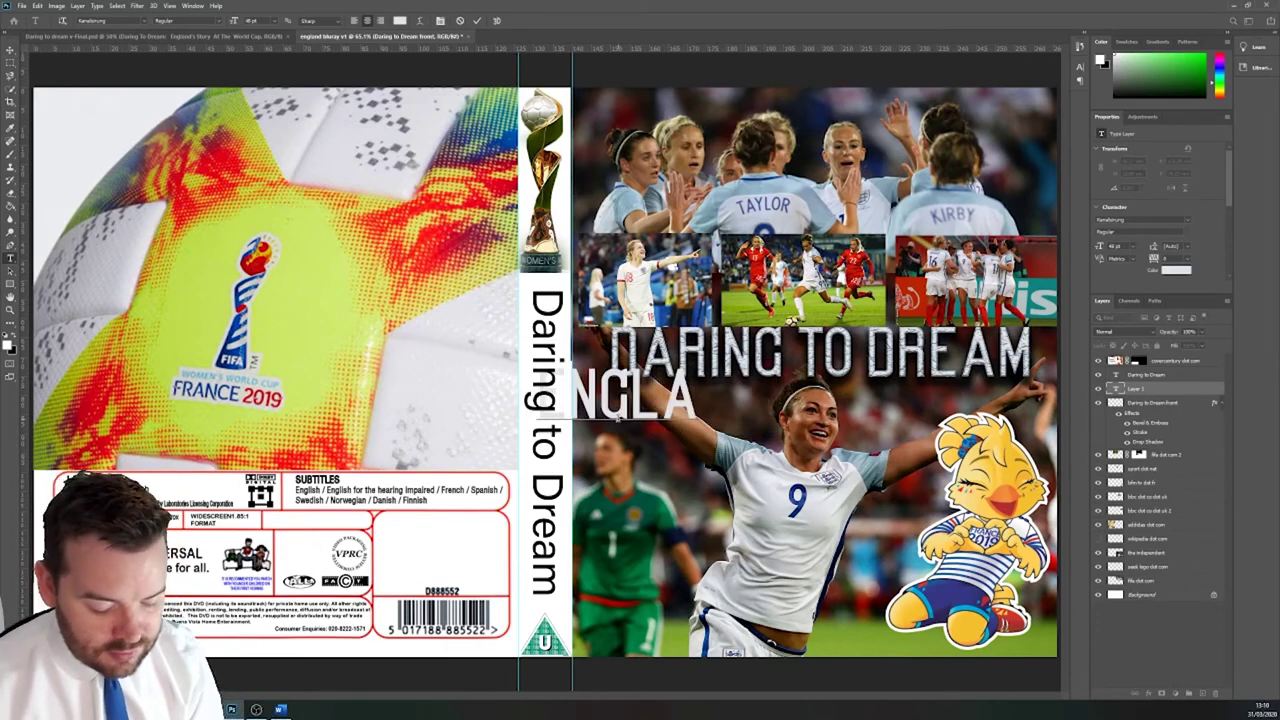
{"action": "type", "text": "'S"}
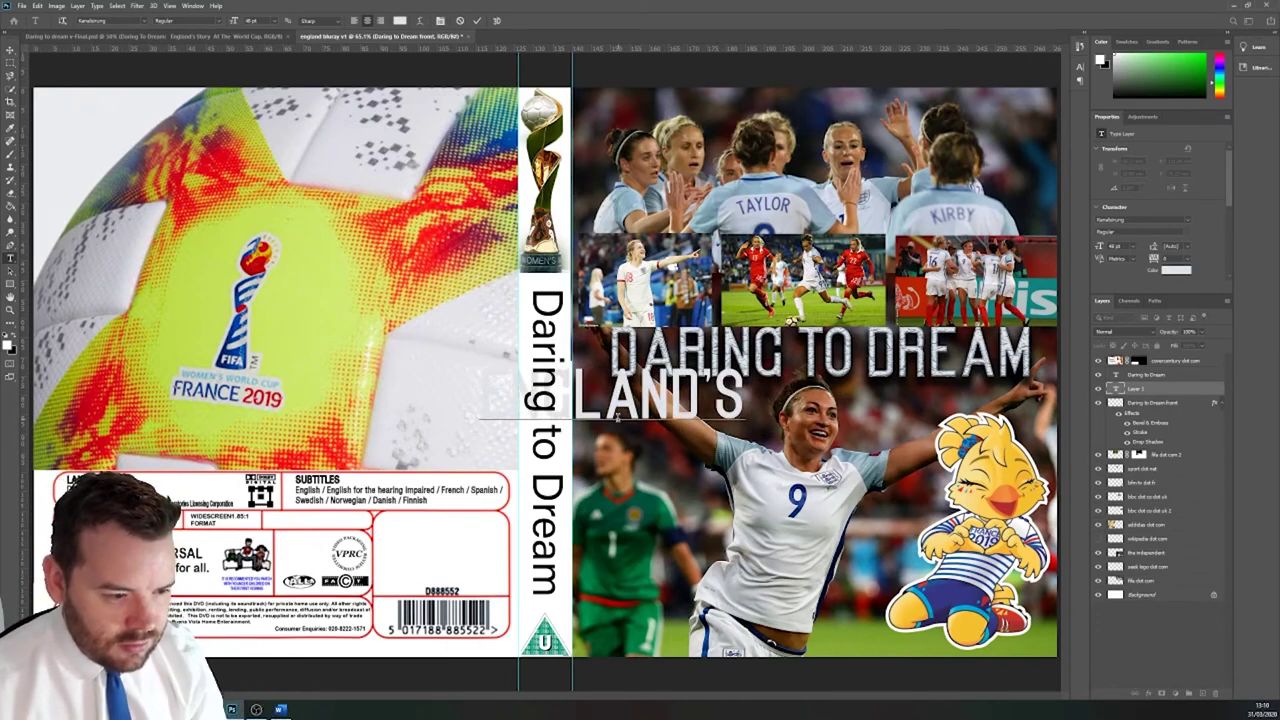
{"action": "type", "text": " JOURNEY"}
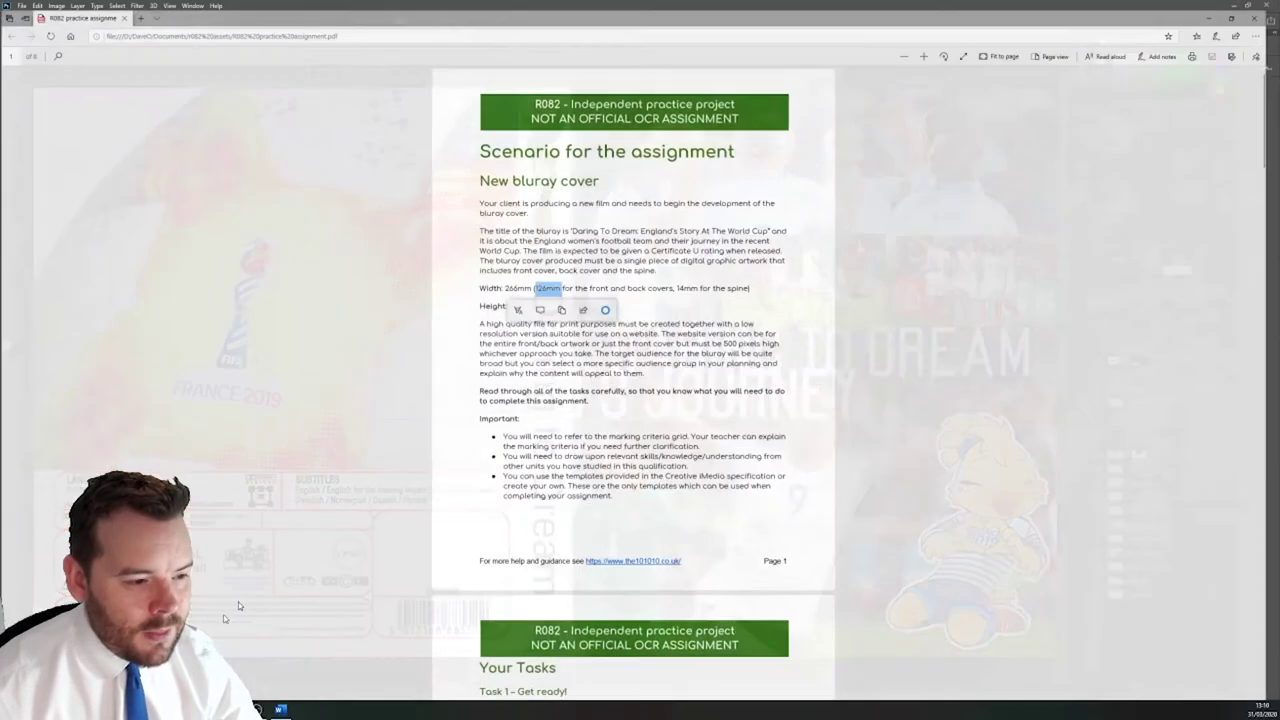
Step: Look up the subtitle in the assignment brief PDF and replace the new text with "England's Story At The World Cup" in Photoshop
{"action": "key", "text": "alt+Tab"}
{"action": "left_click", "coordinate": [662, 232]}
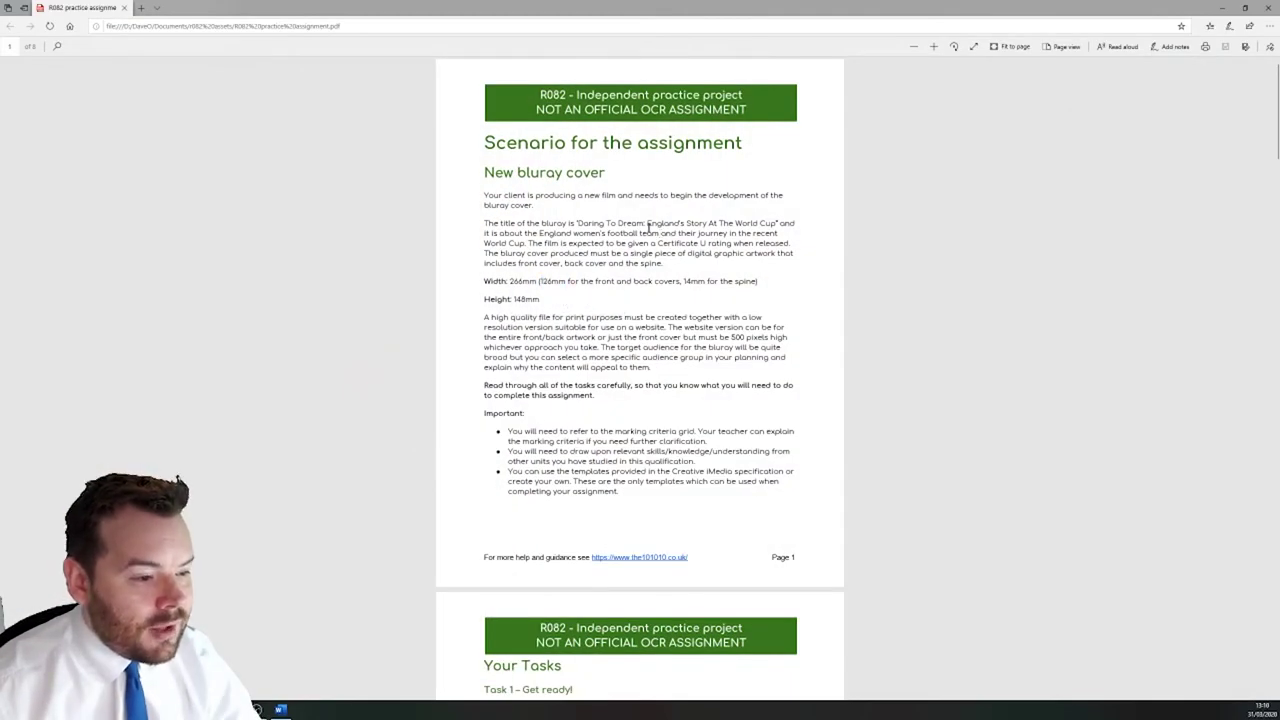
{"action": "left_click_drag", "start_coordinate": [660, 224], "coordinate": [772, 223]}
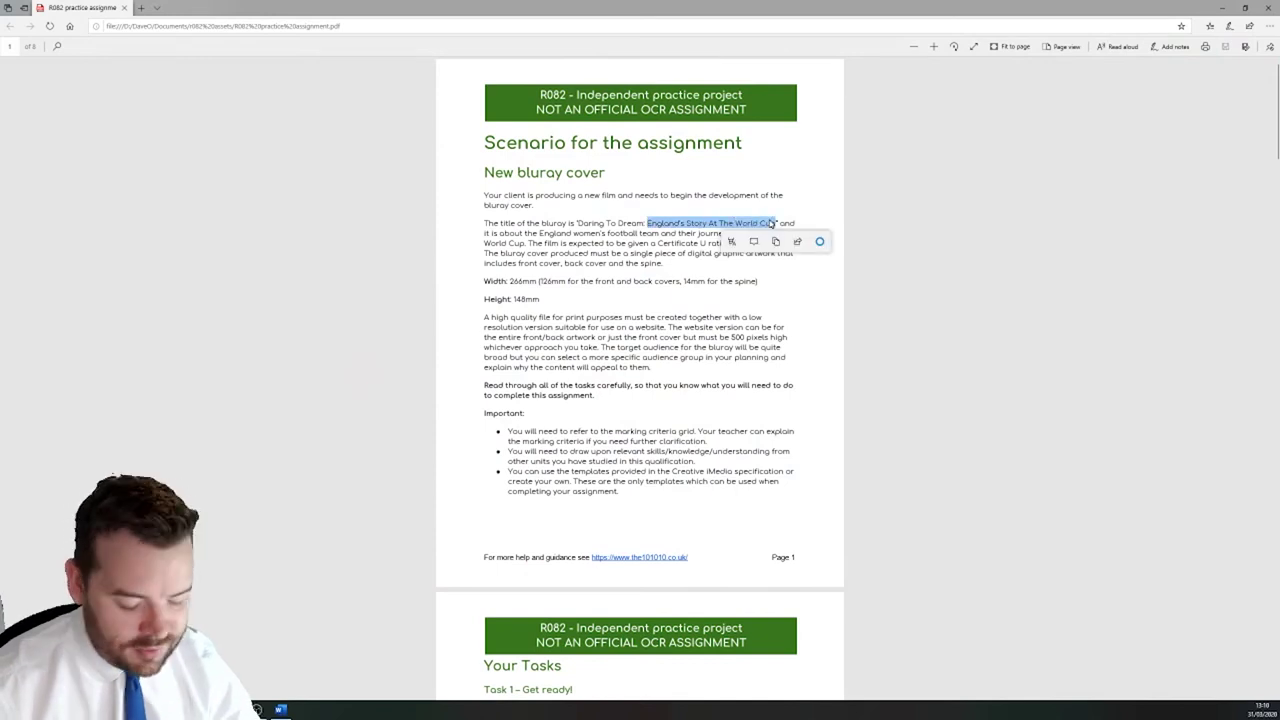
{"action": "left_click", "coordinate": [257, 709]}
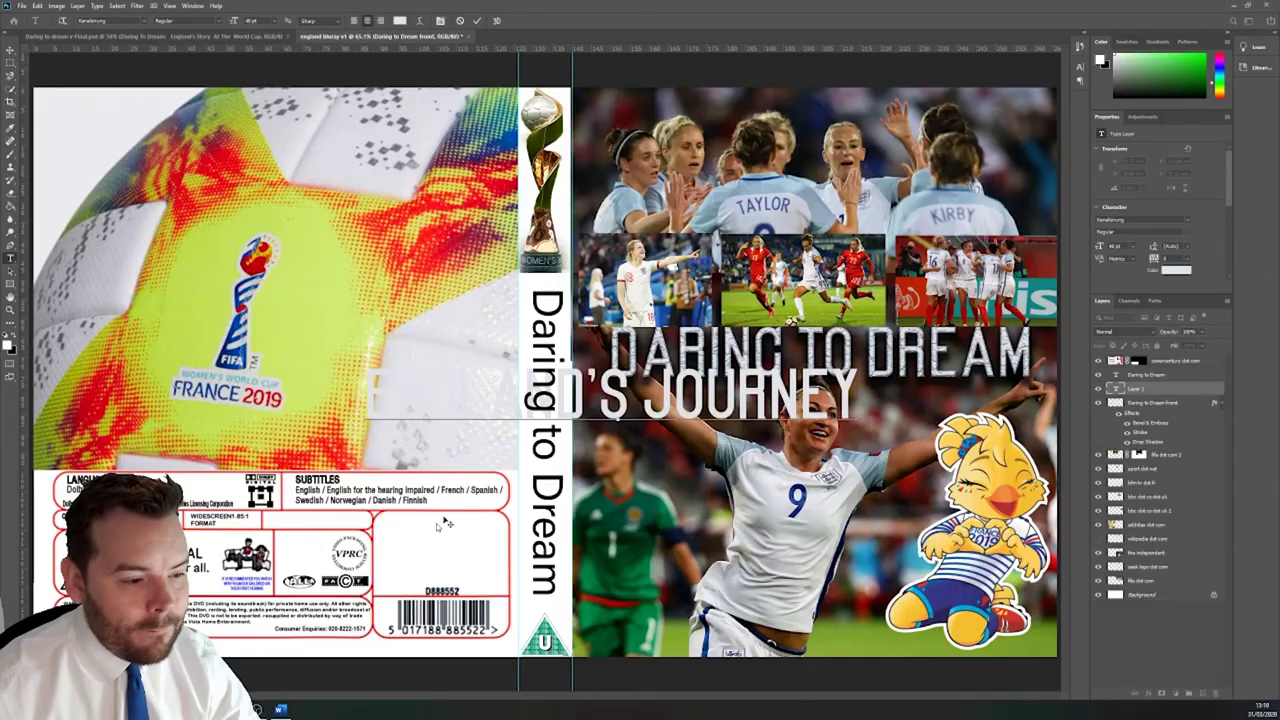
{"action": "key", "text": "ctrl+a"}
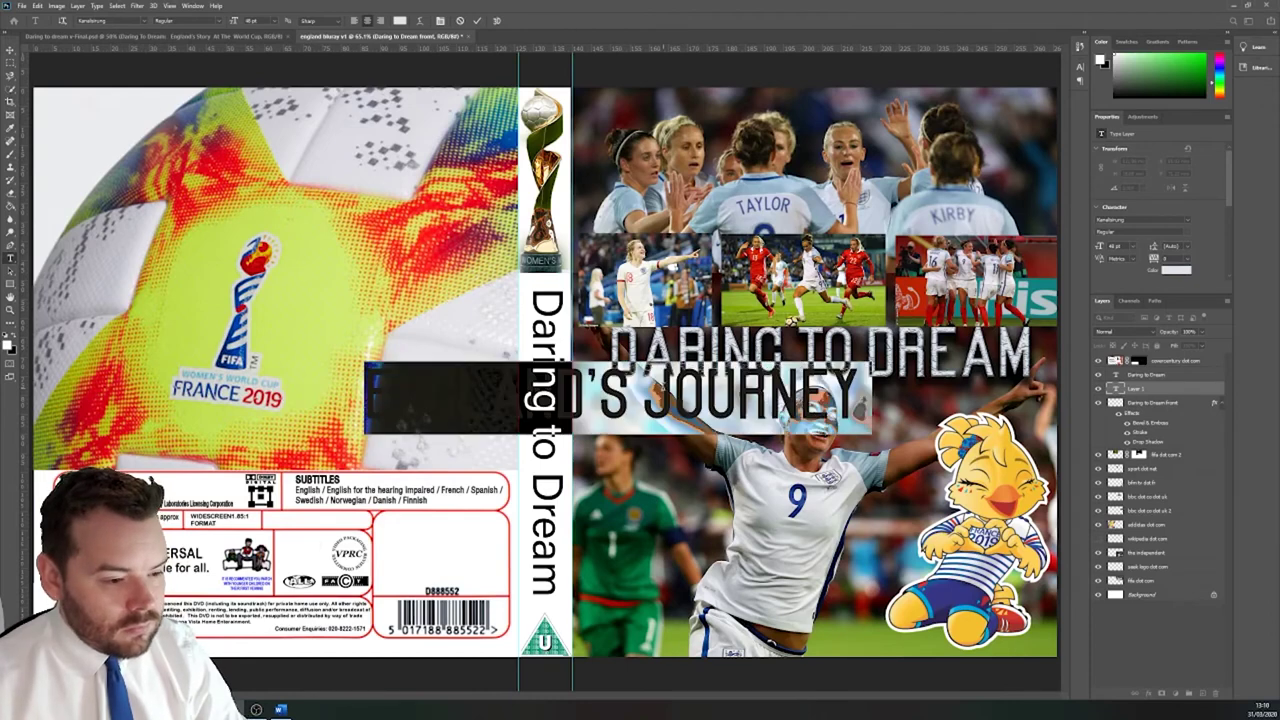
{"action": "type", "text": "ENGLAND'S STORY AT THE WORLD CUP"}
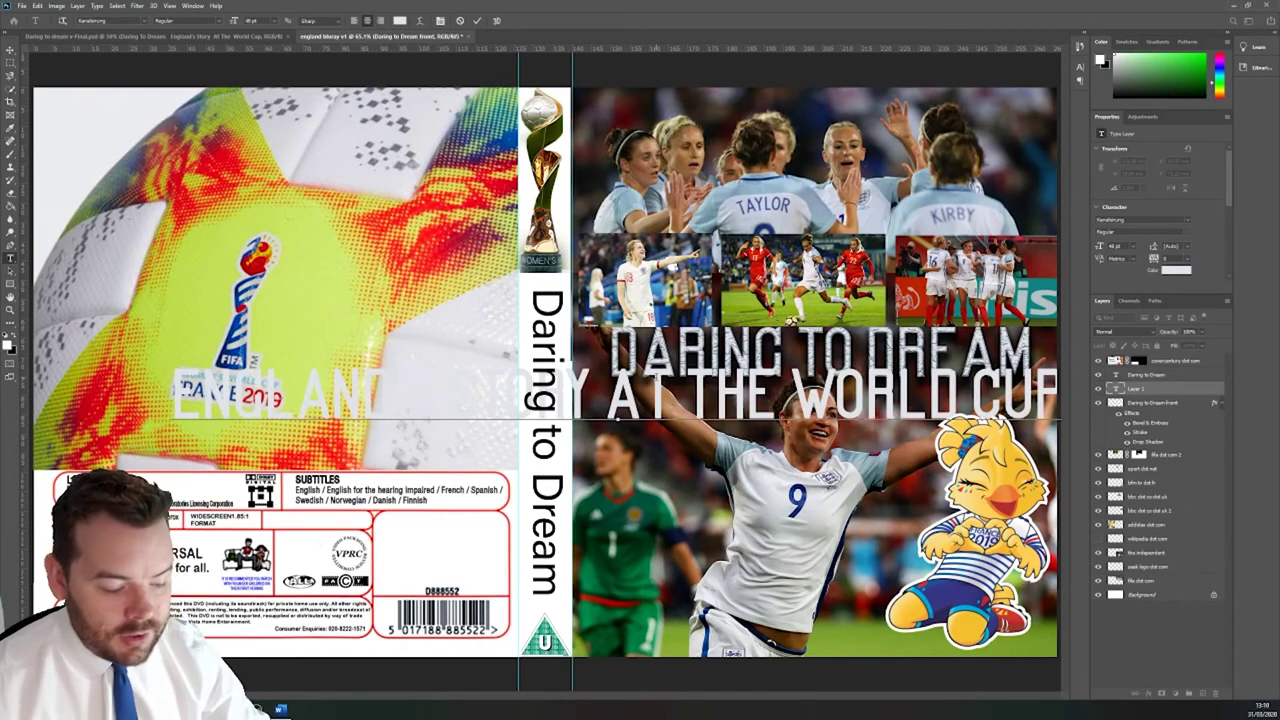
Step: Change the whole subtitle's text colour to the muted blue 879fb6
{"action": "key", "text": "ctrl+a"}
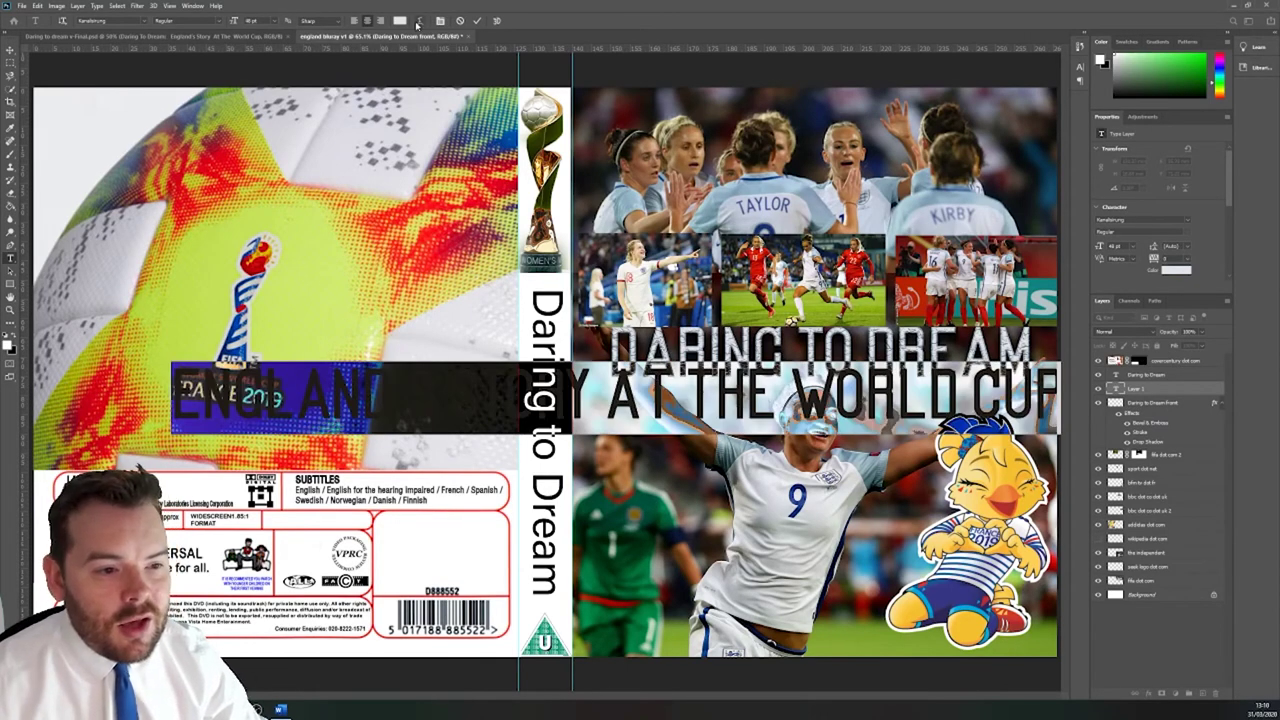
{"action": "left_click", "coordinate": [400, 20]}
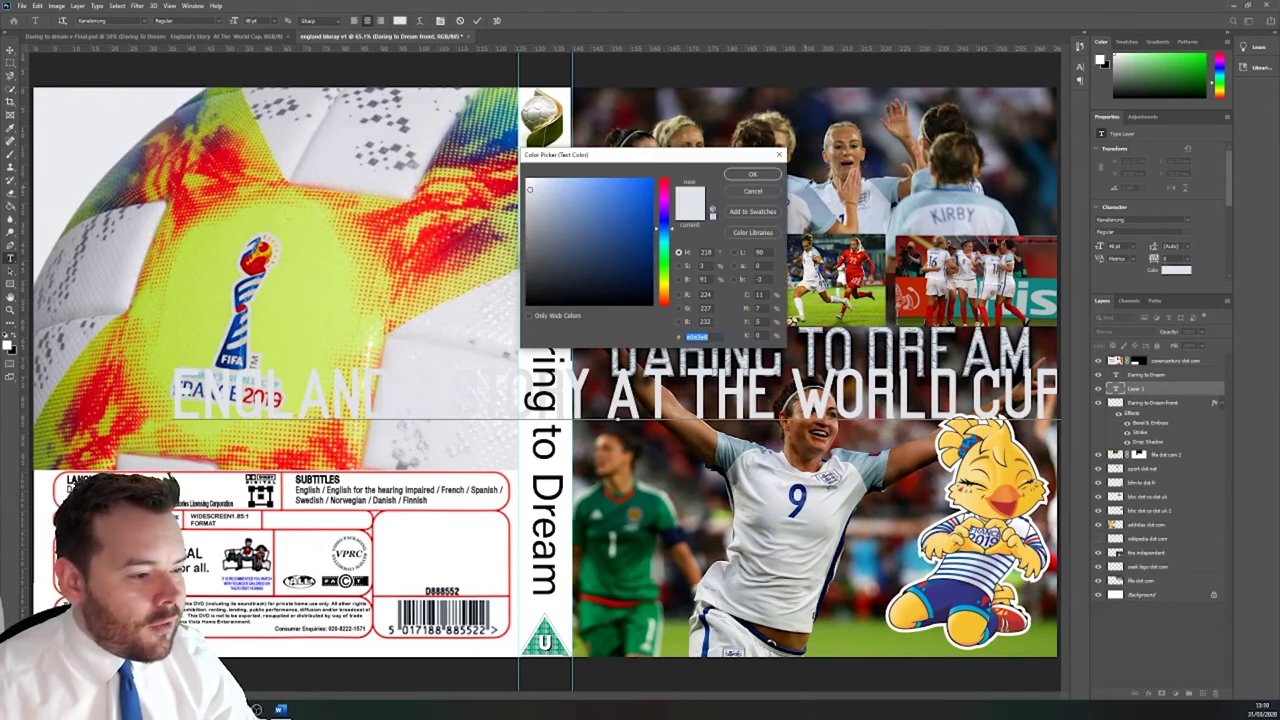
{"action": "left_click", "coordinate": [558, 214]}
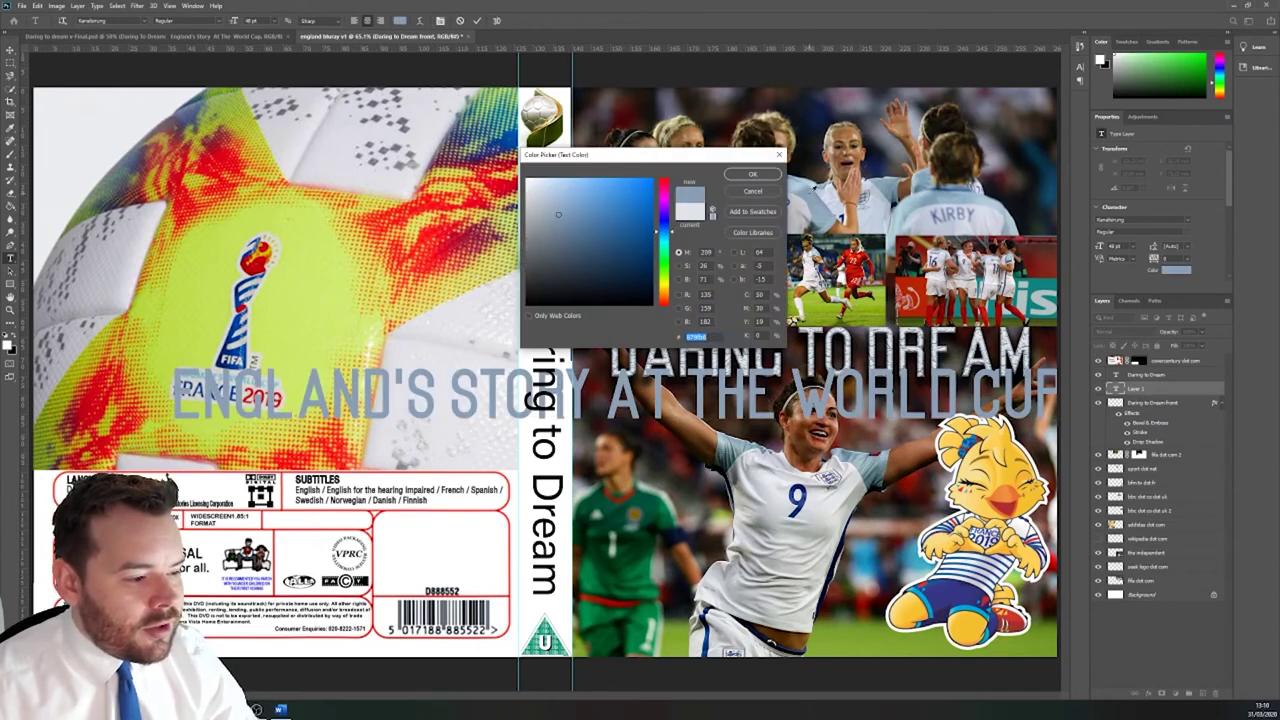
{"action": "left_click", "coordinate": [753, 174]}
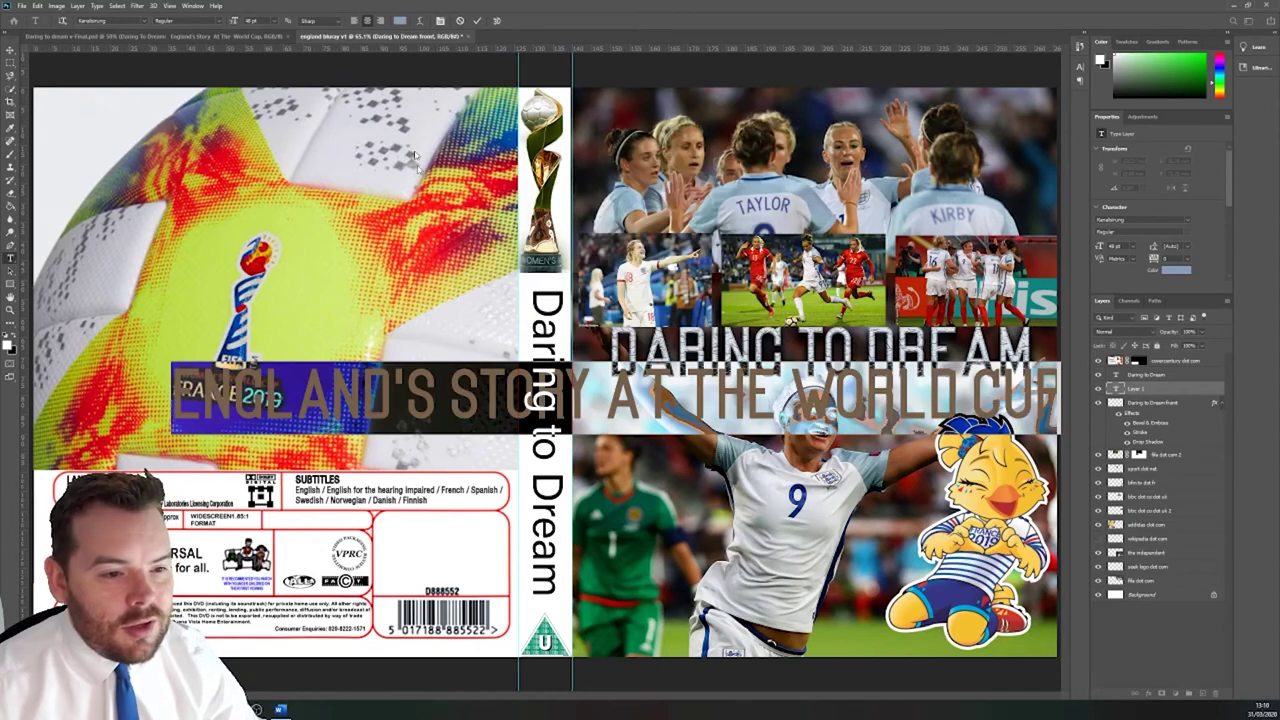
Step: Set the subtitle's font to Calligraphic and its size to 18 pt
{"action": "left_click", "coordinate": [145, 20]}
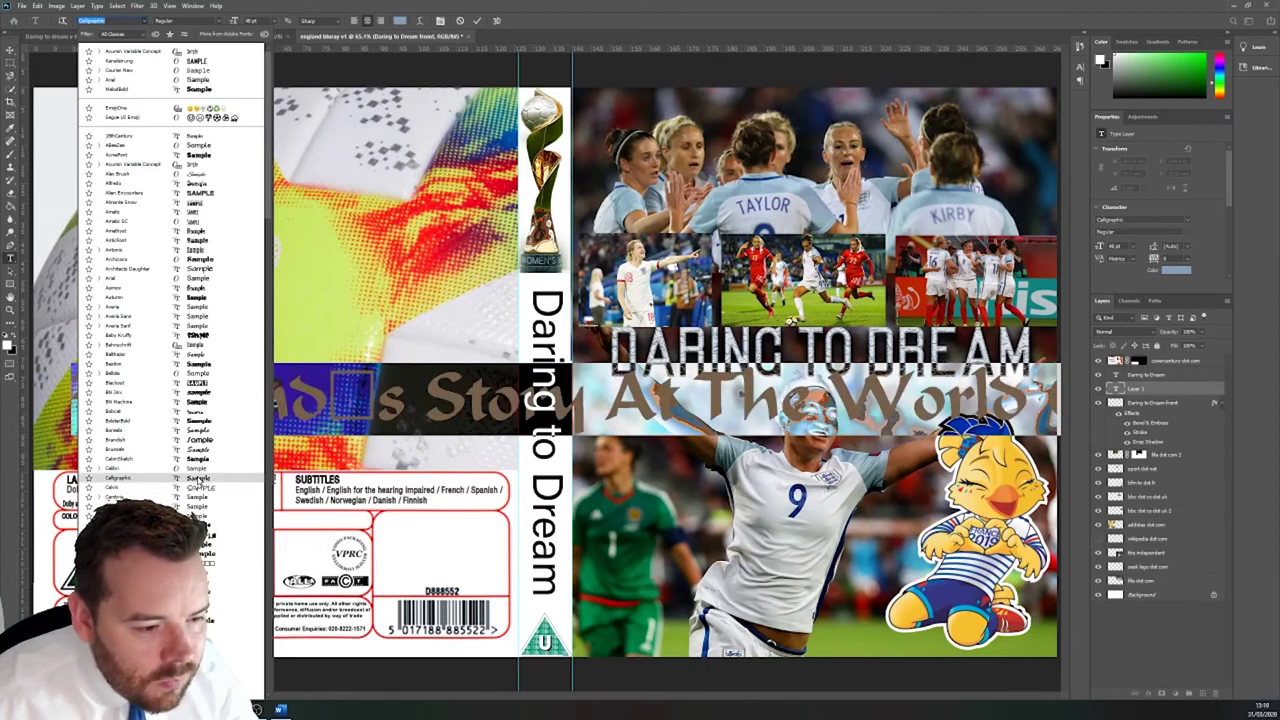
{"action": "left_click", "coordinate": [197, 479]}
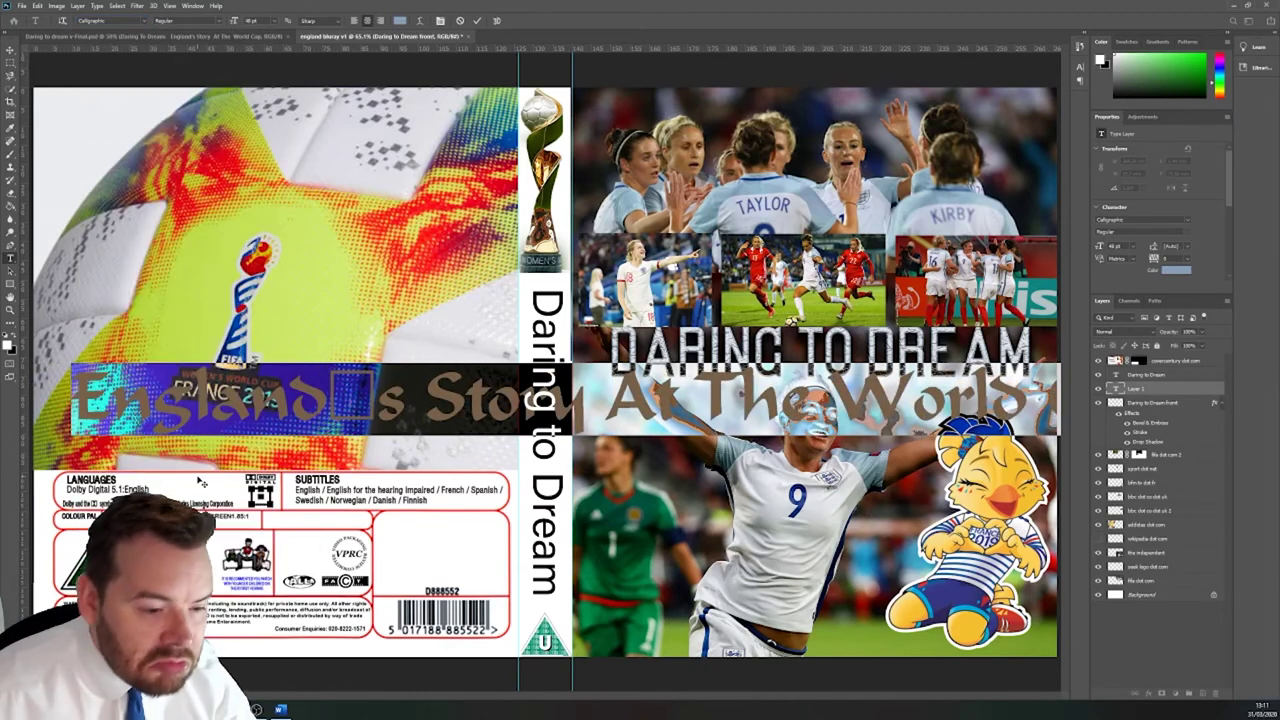
{"action": "left_click", "coordinate": [280, 22]}
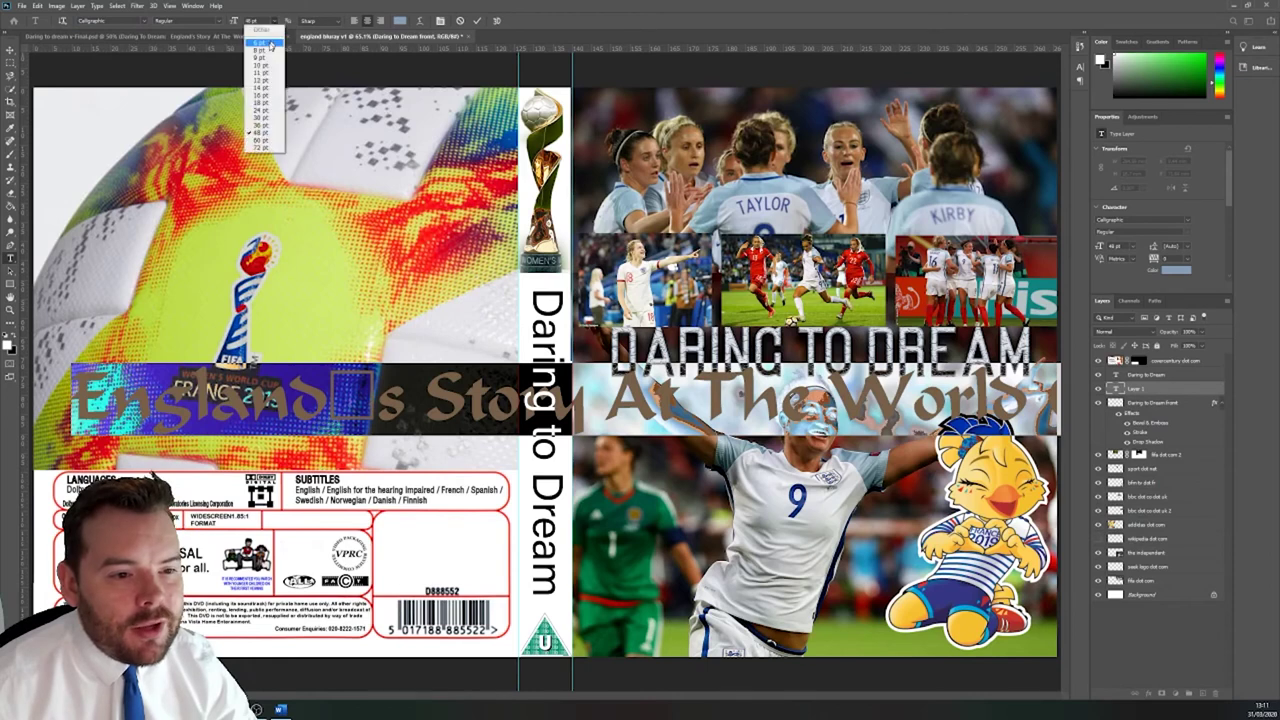
{"action": "left_click", "coordinate": [266, 110]}
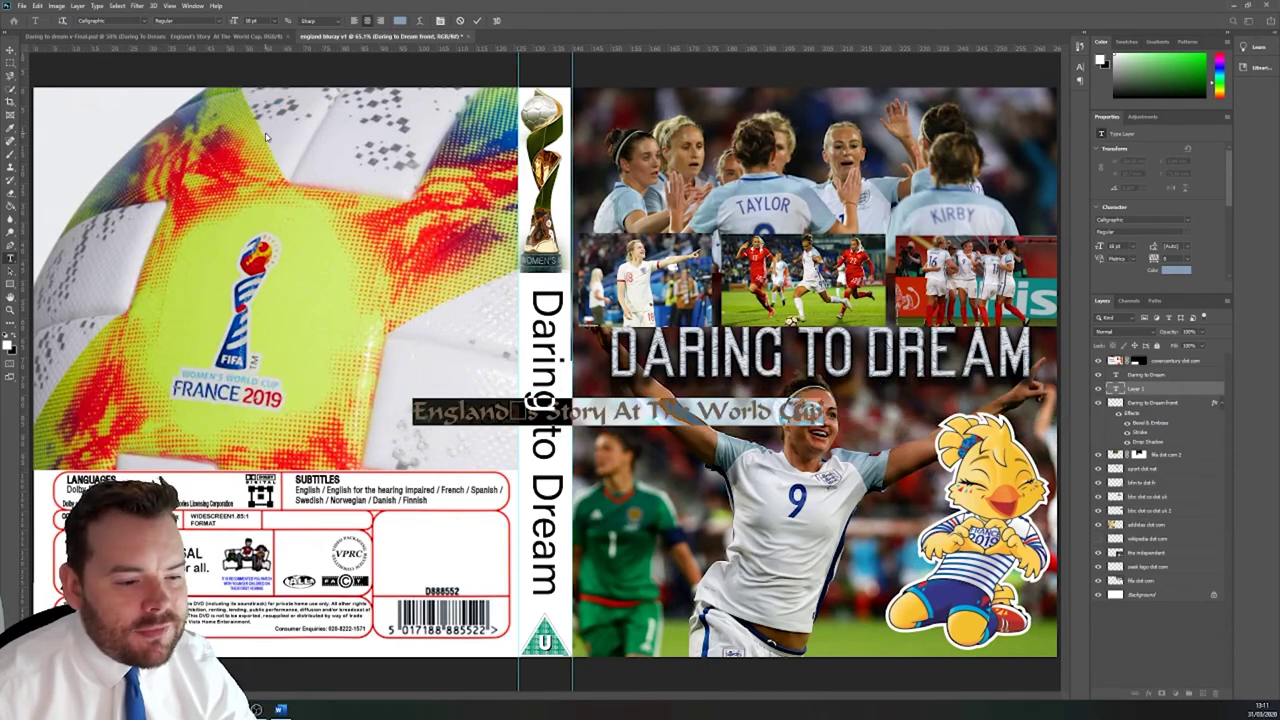
Step: Break the subtitle into two lines, with "At The World Cup" on the second line
{"action": "left_click", "coordinate": [620, 408]}
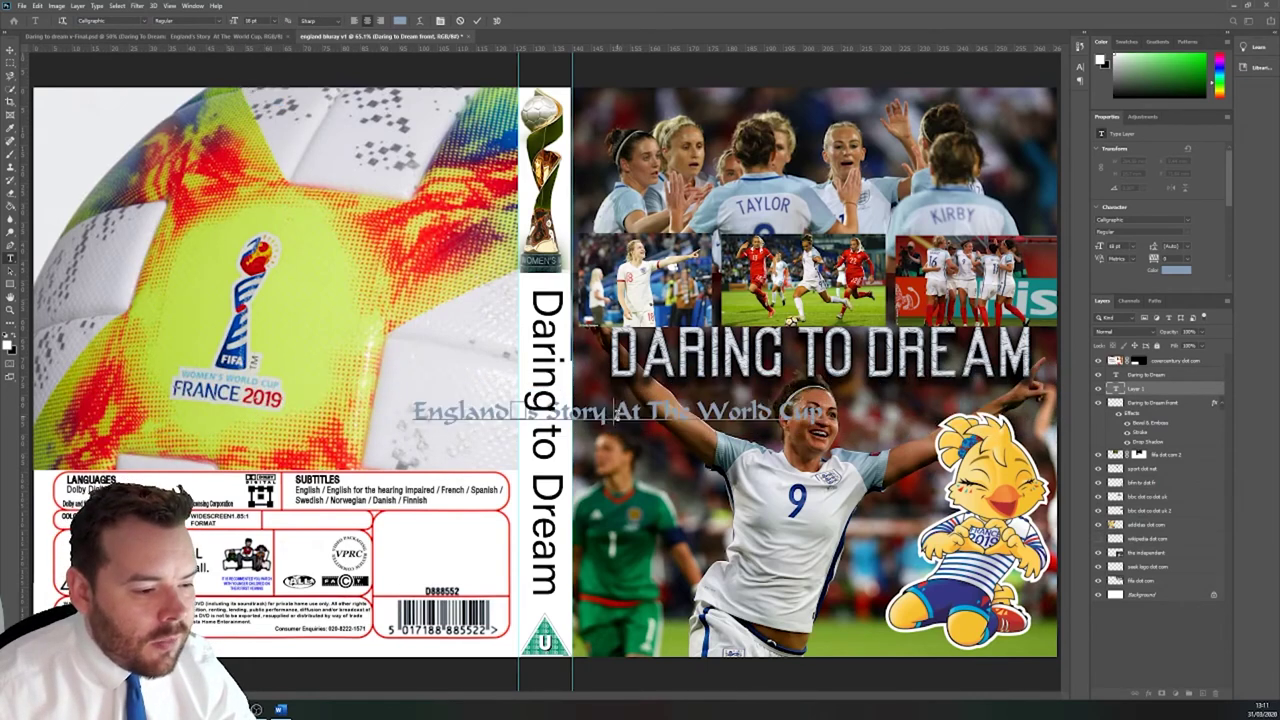
{"action": "double_click", "coordinate": [628, 411]}
{"action": "left_click", "coordinate": [608, 411]}
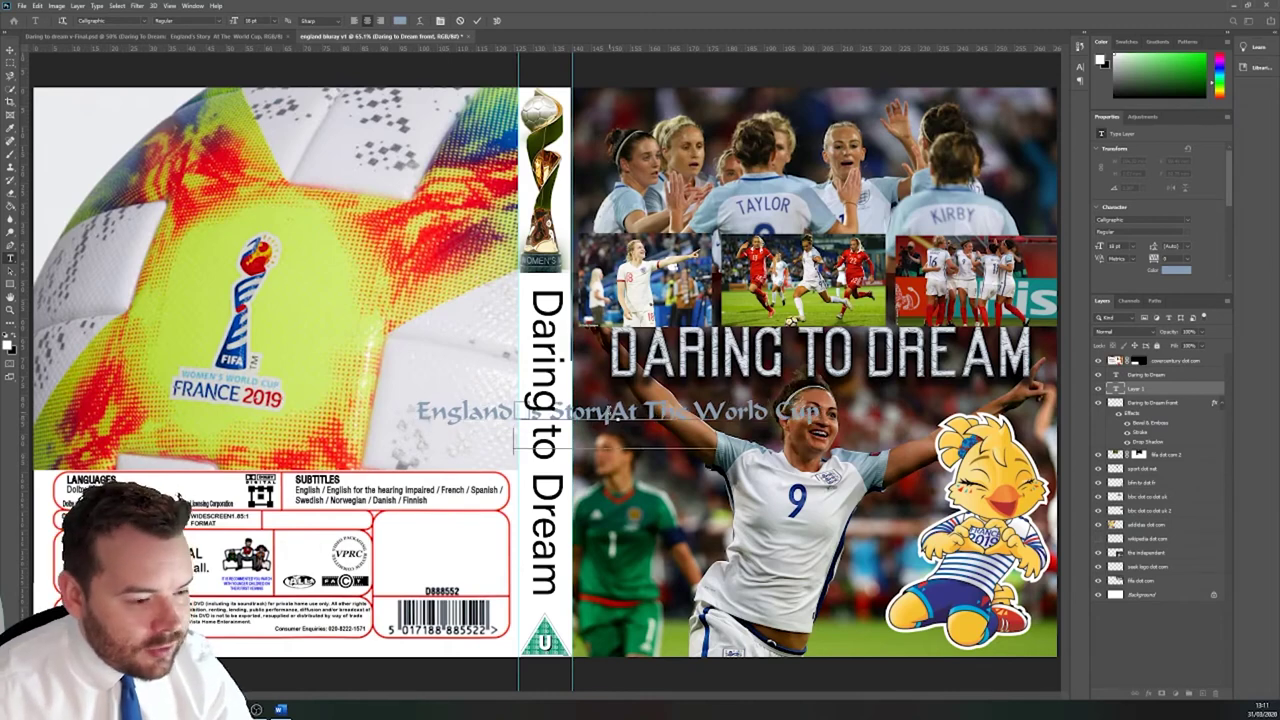
{"action": "key", "text": "Return"}
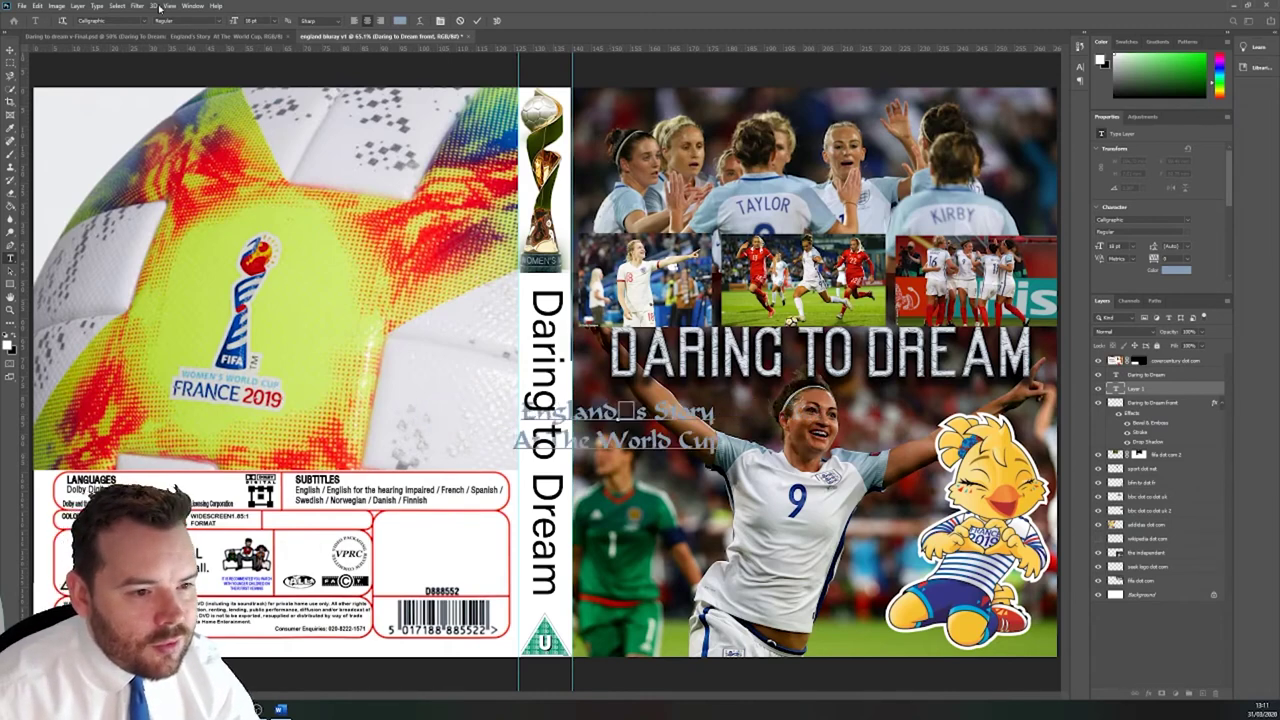
Step: Left-align both subtitle lines and delete the placeholder box standing in for the apostrophe in "England's"
{"action": "key", "text": "ctrl+a"}
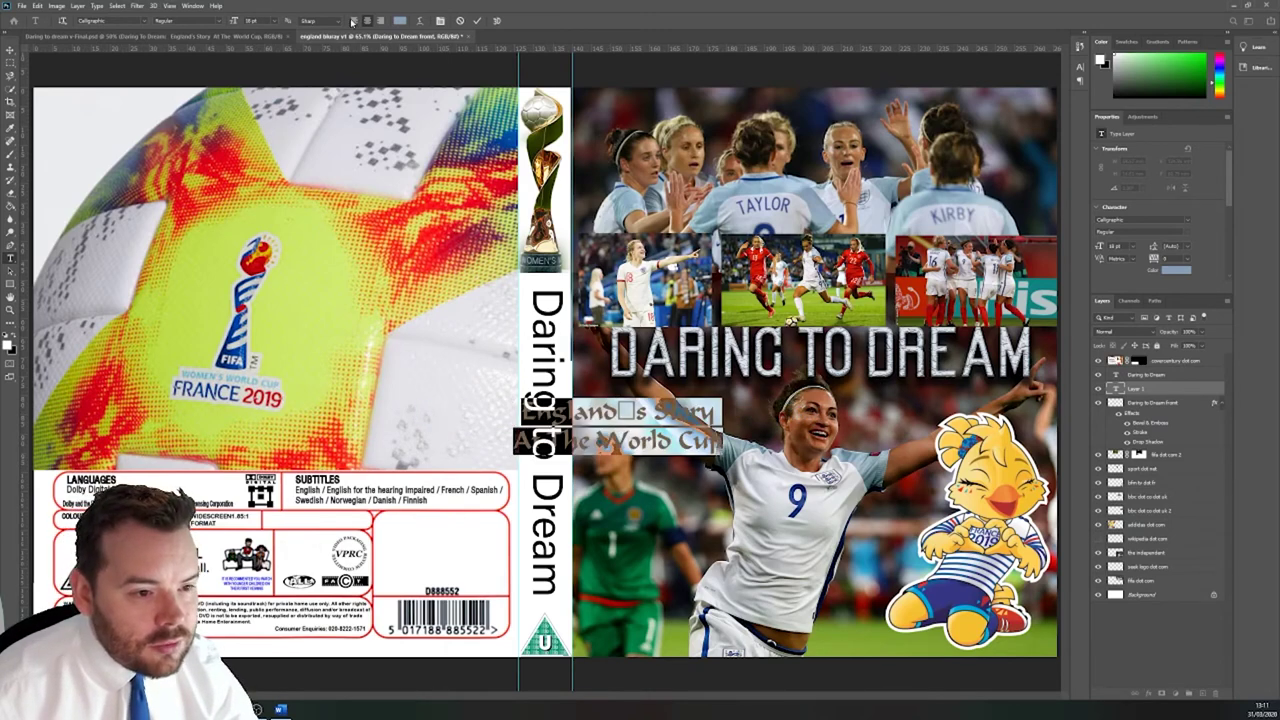
{"action": "left_click", "coordinate": [353, 20]}
{"action": "left_click", "coordinate": [696, 400]}
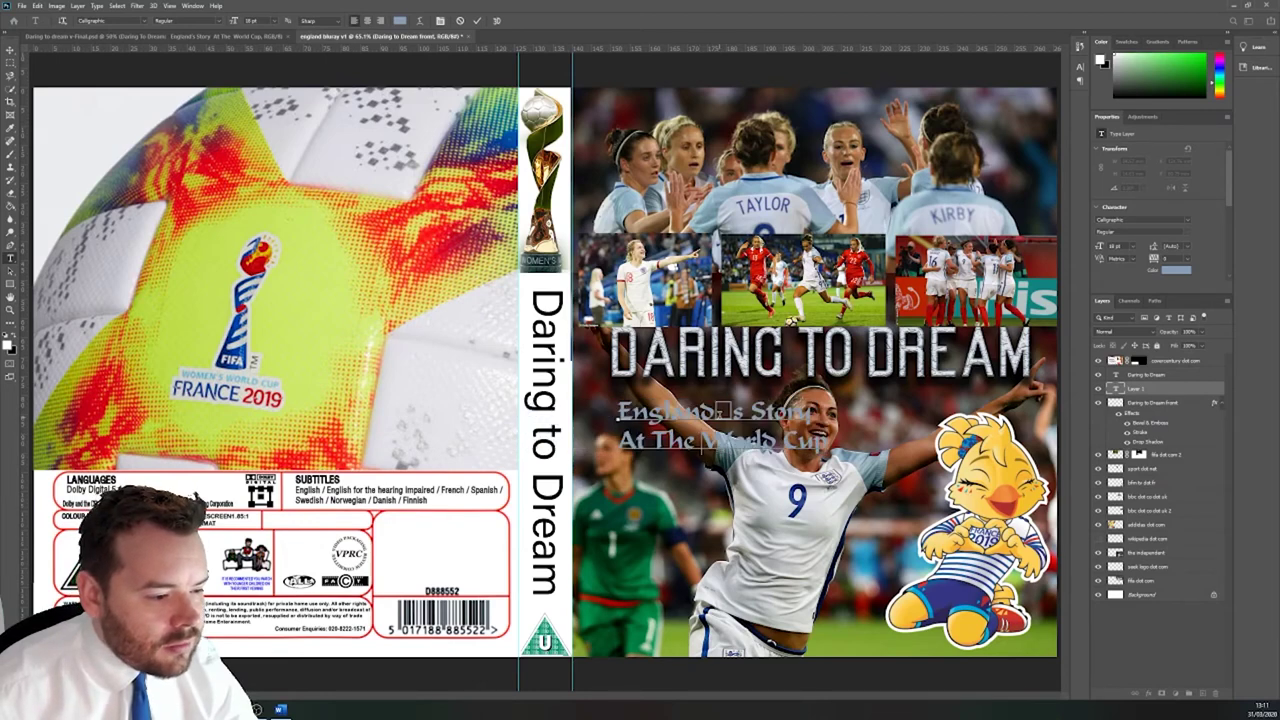
{"action": "key", "text": "BackSpace"}
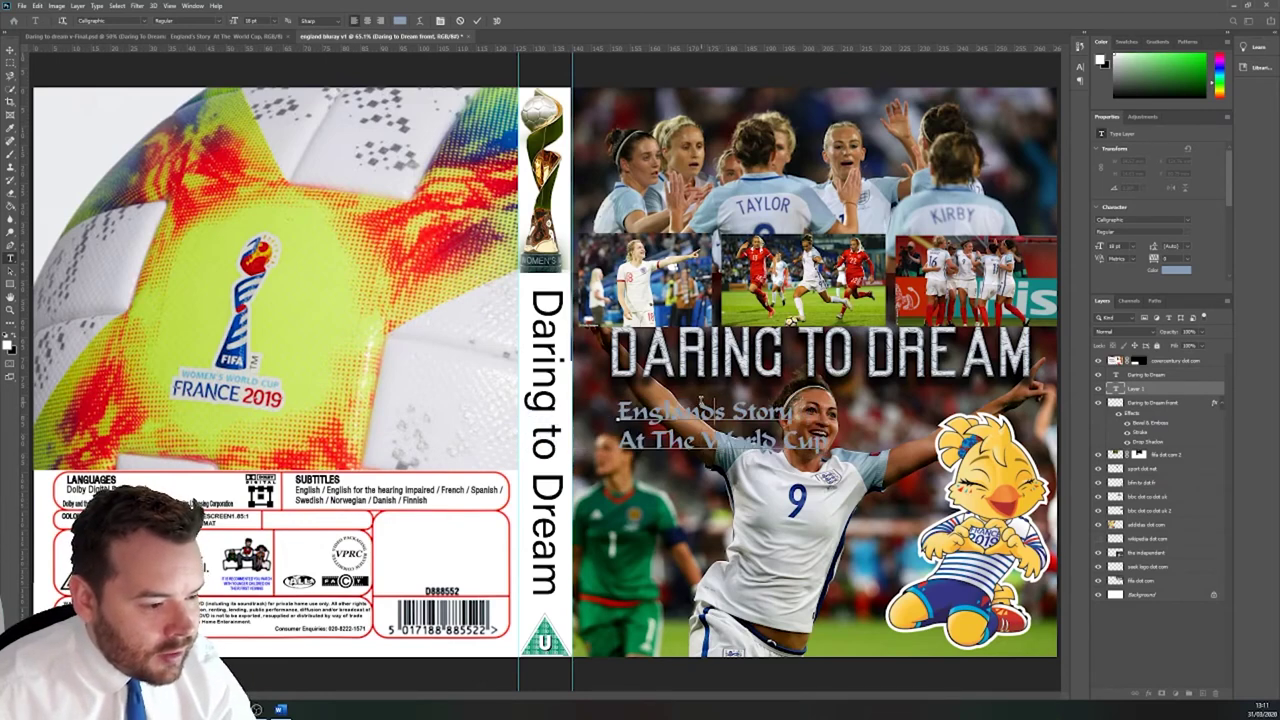
Step: Break the subtitle into five lines: "Englands", "Story", "At The", "World" and "Cup", without leading spaces
{"action": "key", "text": "Left"}
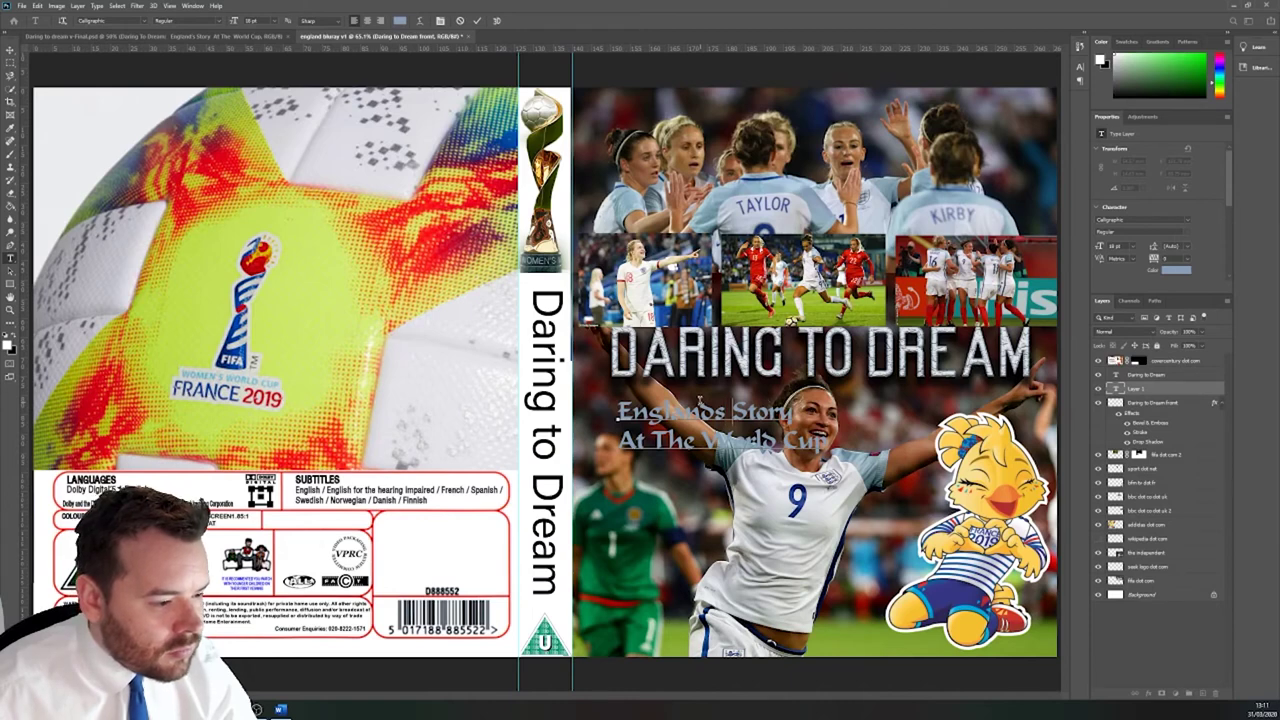
{"action": "key", "text": "Right"}
{"action": "key", "text": "Return"}
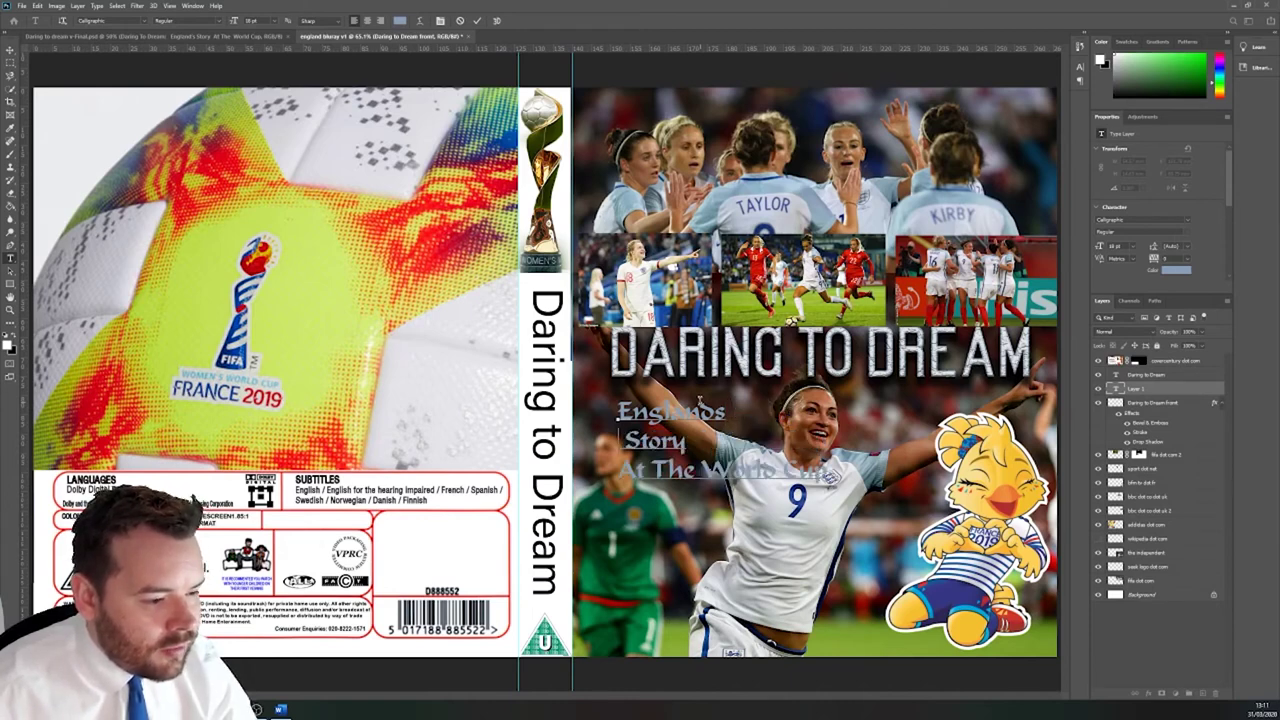
{"action": "key", "text": "Left"}
{"action": "key", "text": "Left"}
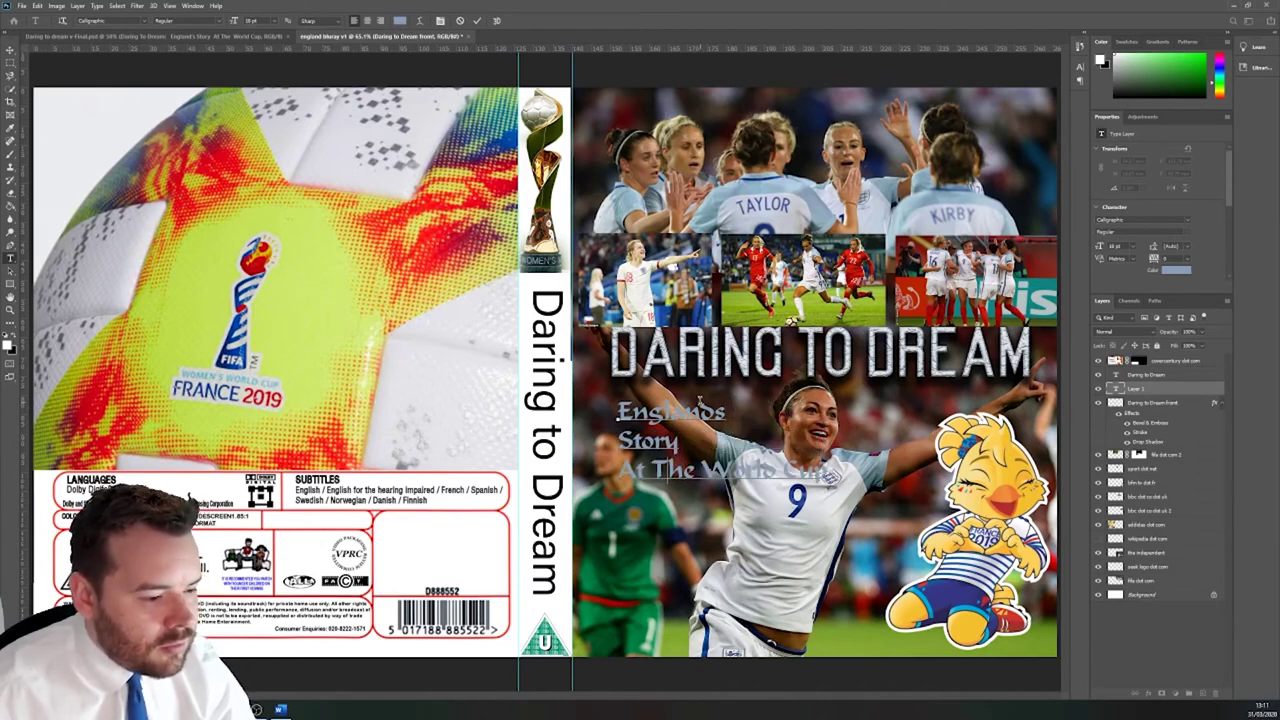
{"action": "key", "text": "Right"}
{"action": "key", "text": "Right"}
{"action": "key", "text": "Right"}
{"action": "key", "text": "Right"}
{"action": "key", "text": "Return"}
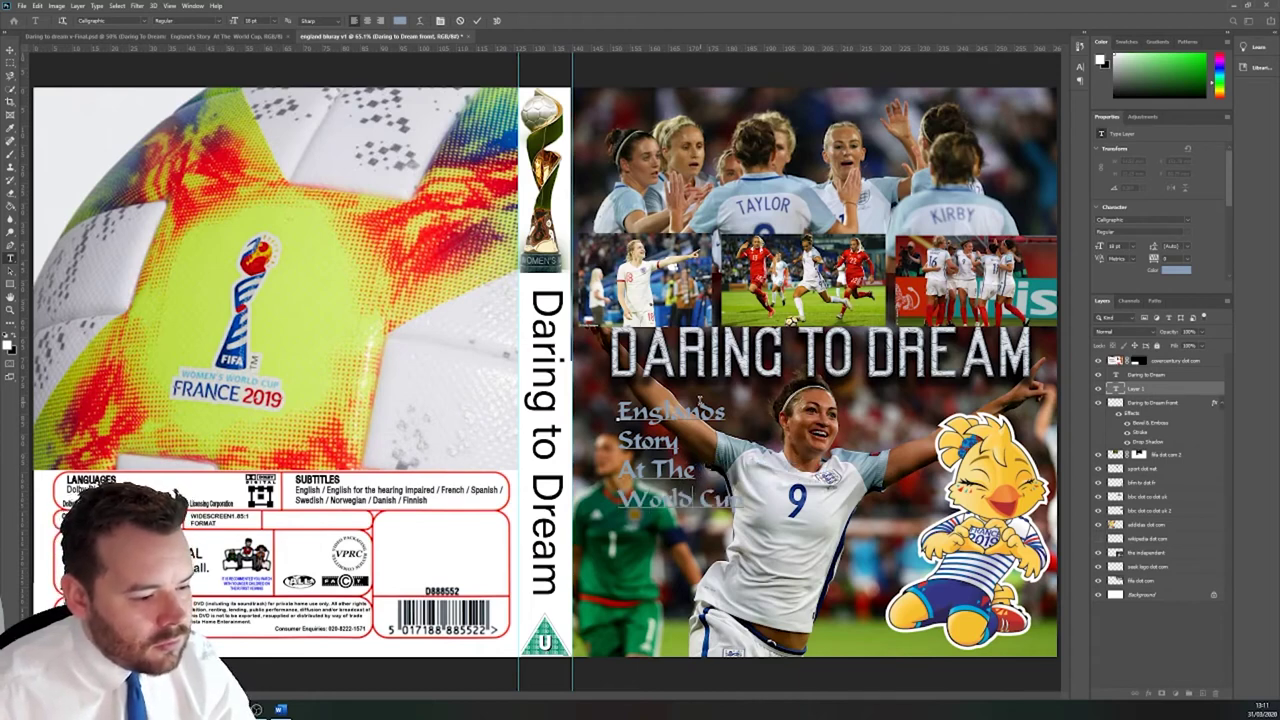
{"action": "key", "text": "Return"}
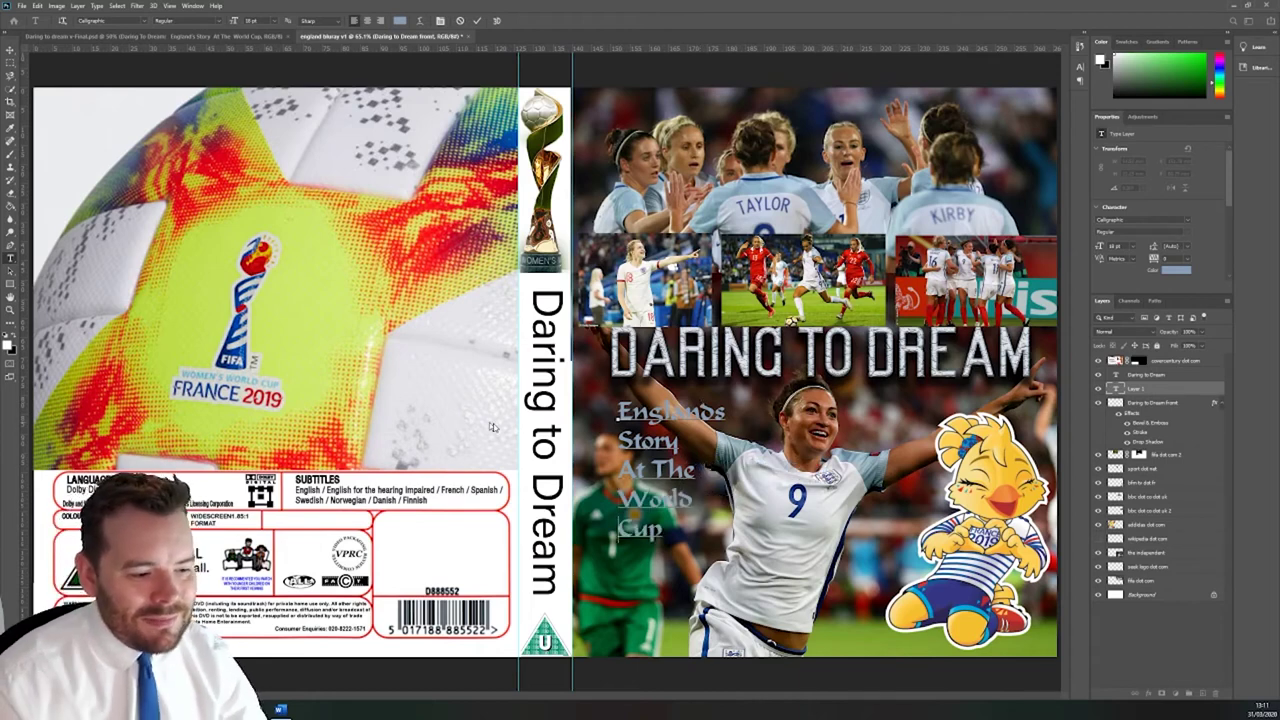
Step: Change the font of the entire five-line subtitle to Comic Sans MS
{"action": "left_click_drag", "start_coordinate": [620, 408], "coordinate": [662, 535]}
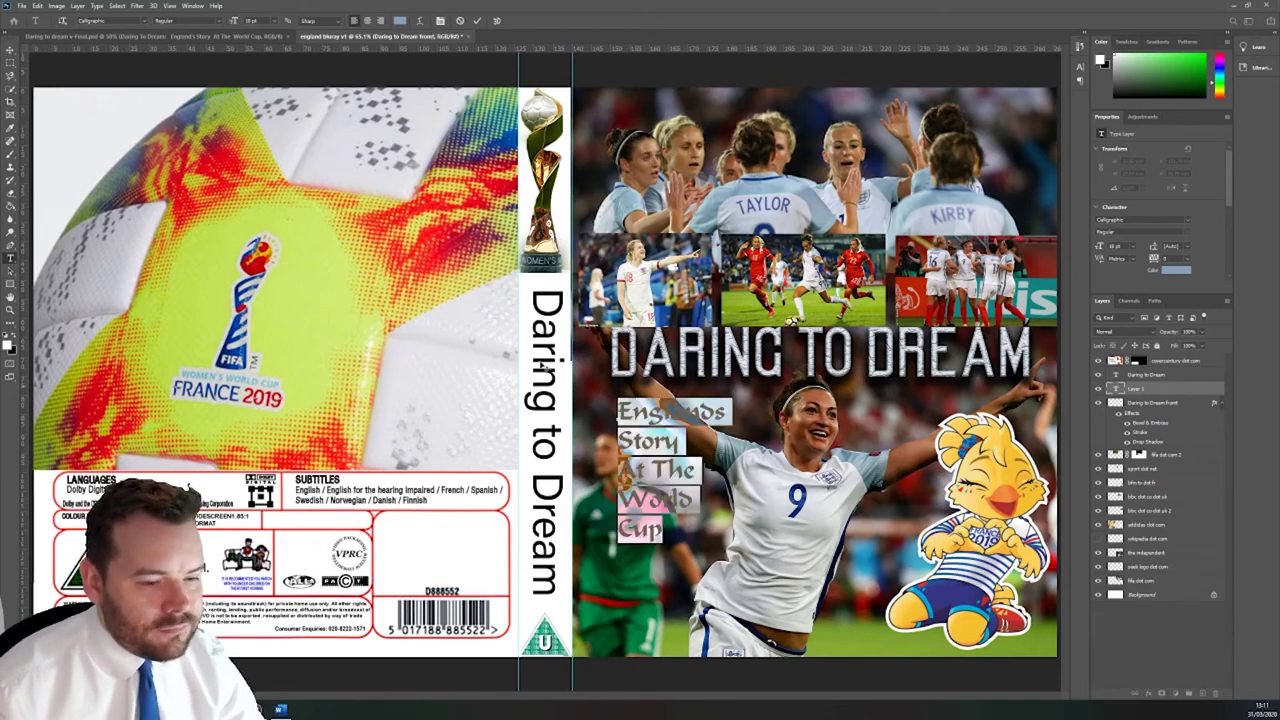
{"action": "left_click", "coordinate": [146, 20]}
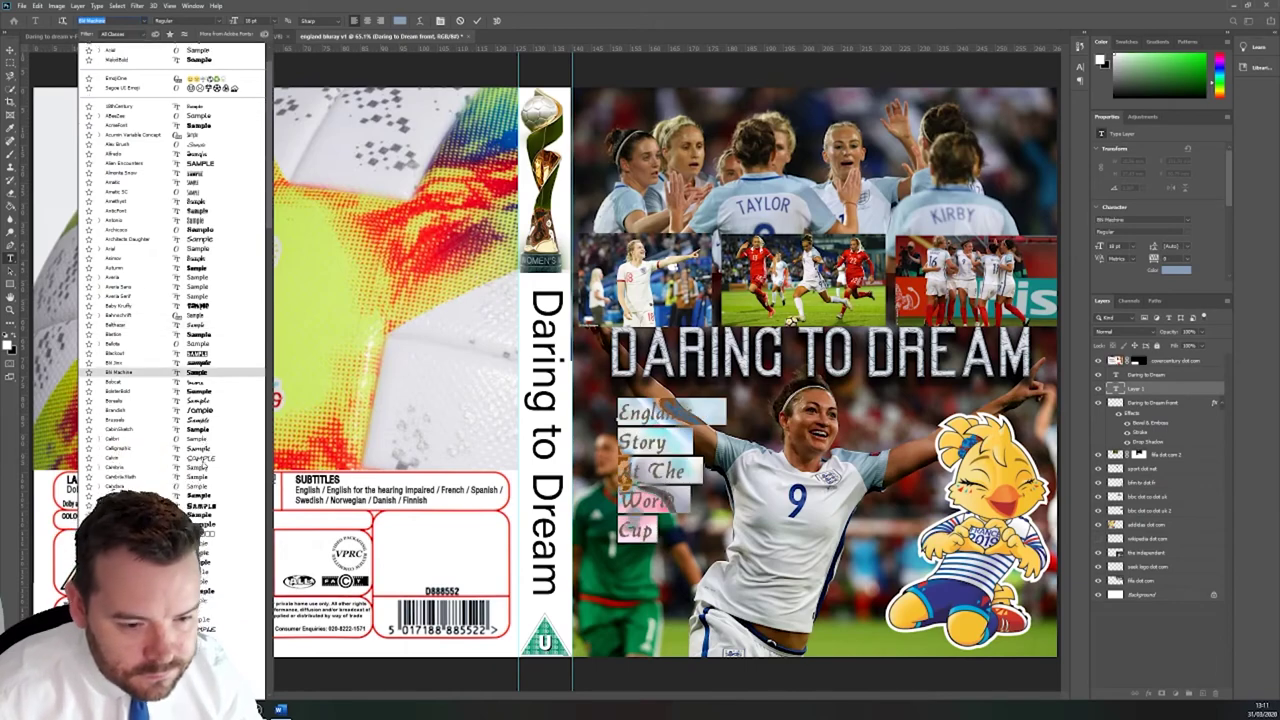
{"action": "scroll", "coordinate": [257, 115], "scroll_direction": "down", "scroll_amount": 15}
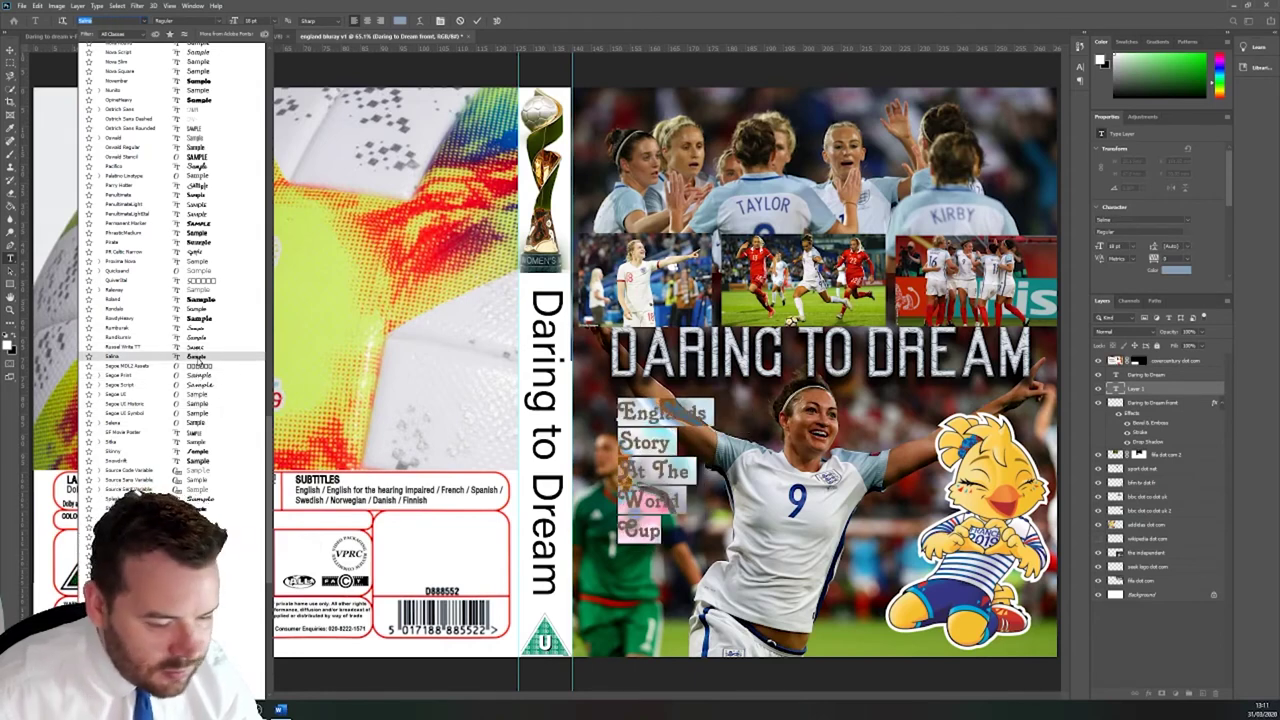
{"action": "scroll", "coordinate": [220, 368], "scroll_direction": "up", "scroll_amount": 5}
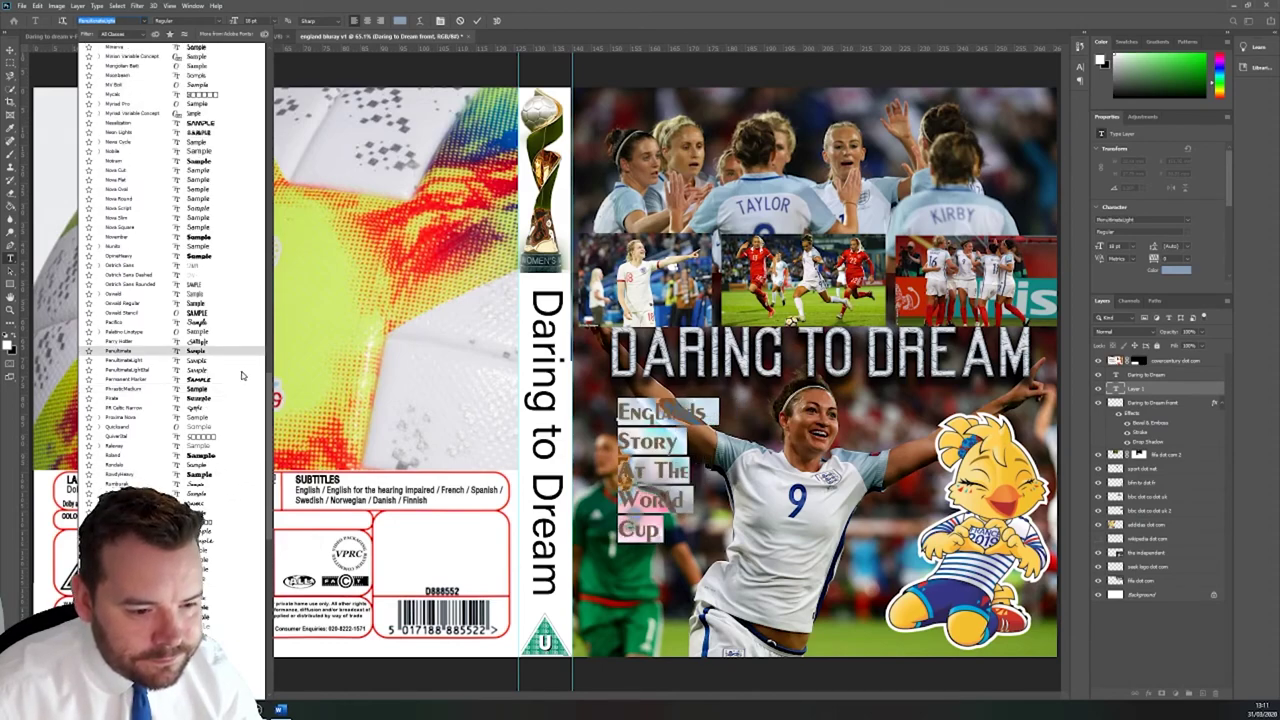
{"action": "left_click_drag", "start_coordinate": [266, 360], "coordinate": [268, 164]}
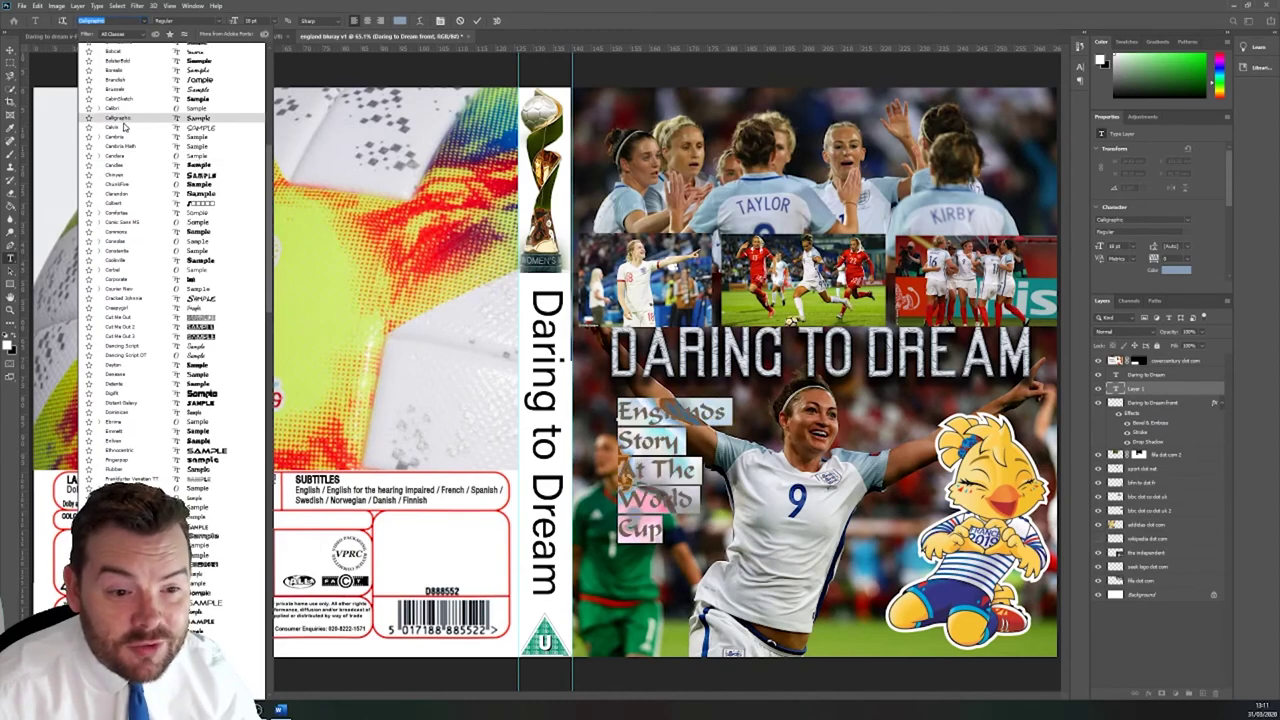
{"action": "left_click", "coordinate": [136, 224]}
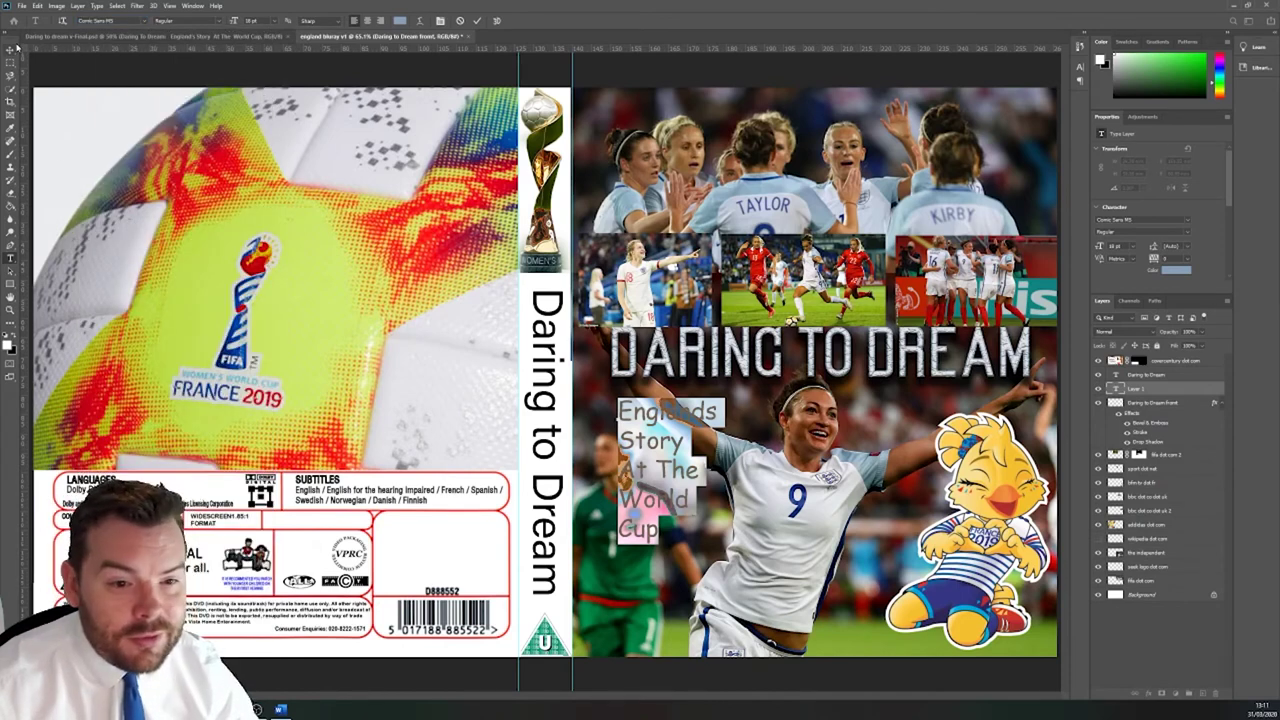
Step: Set the subtitle's size to 30 pt and move it closer to the front cover's spine edge
{"action": "left_click", "coordinate": [279, 21]}
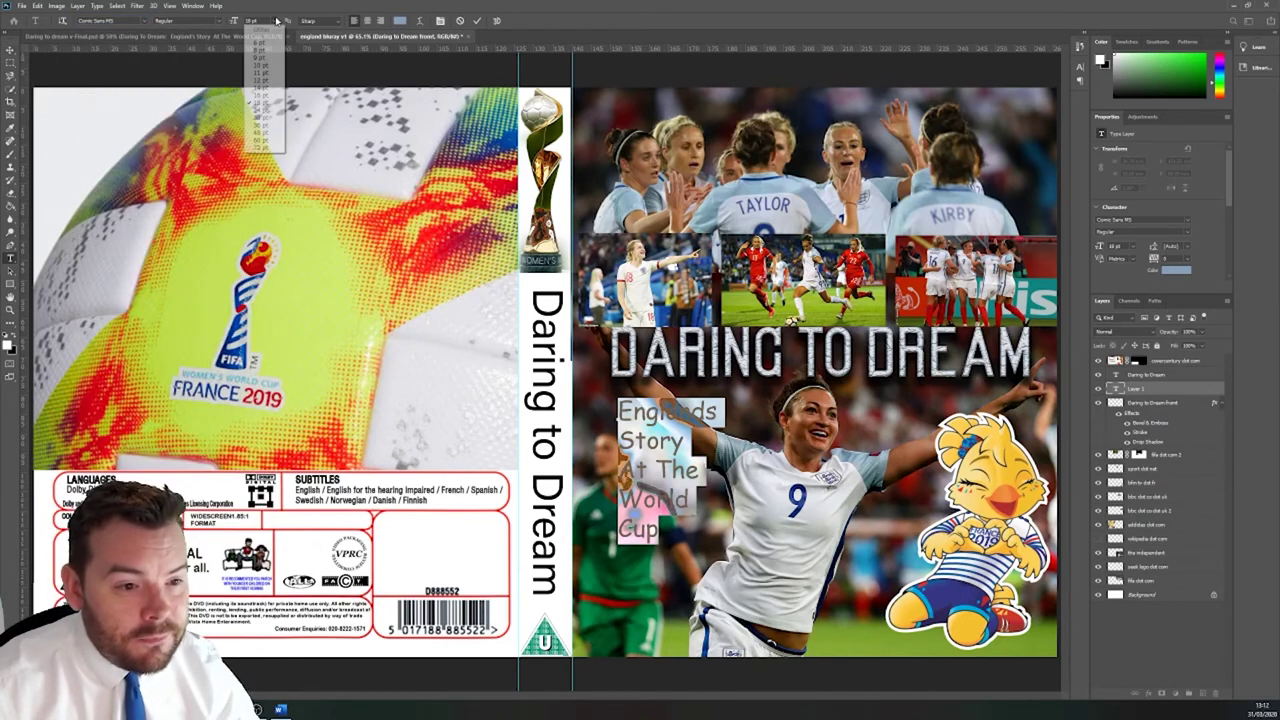
{"action": "left_click", "coordinate": [260, 118]}
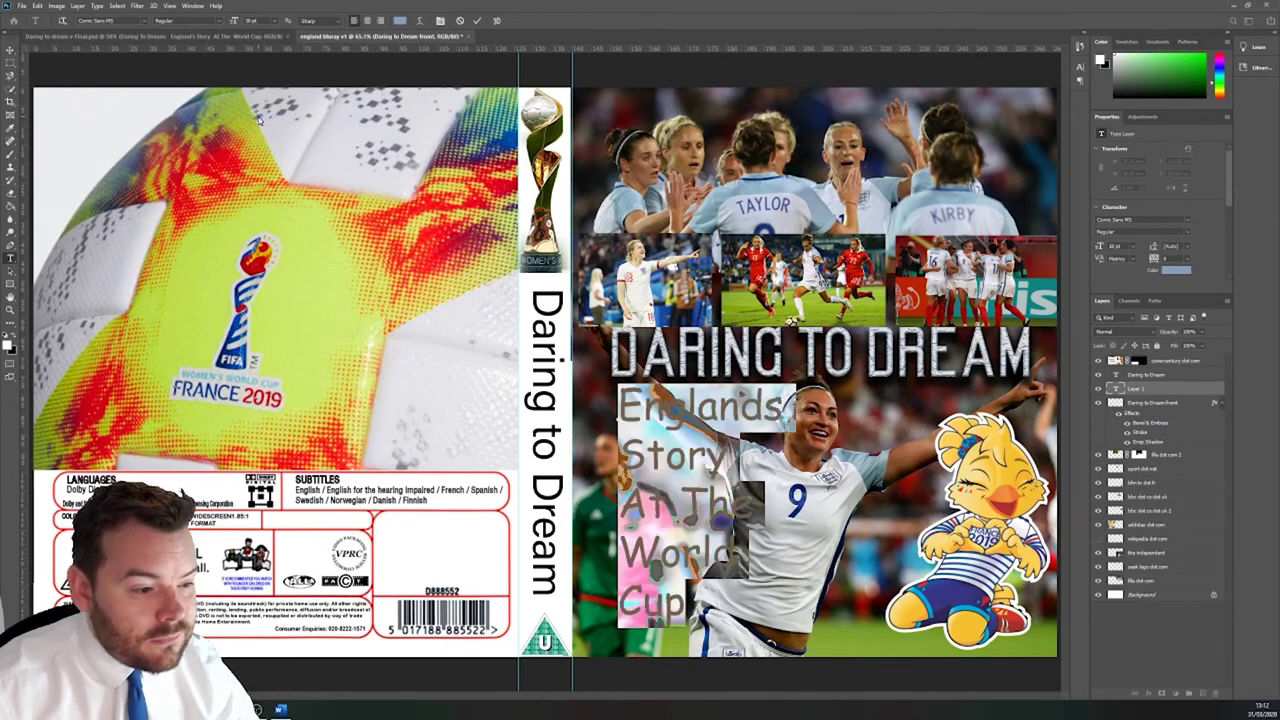
{"action": "left_click", "coordinate": [10, 50]}
{"action": "left_click_drag", "start_coordinate": [680, 408], "coordinate": [650, 408]}
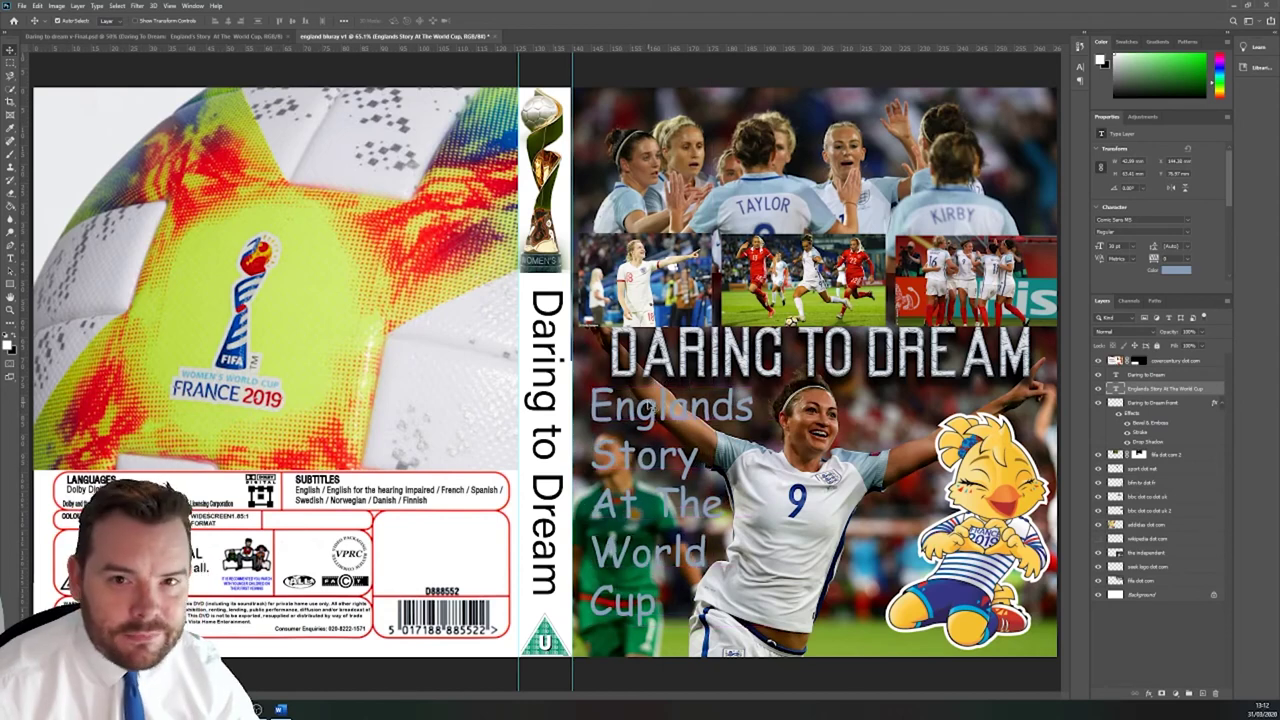
Step: Rasterize the subtitle's type layer and open its layer style settings
{"action": "double_click", "coordinate": [650, 408]}
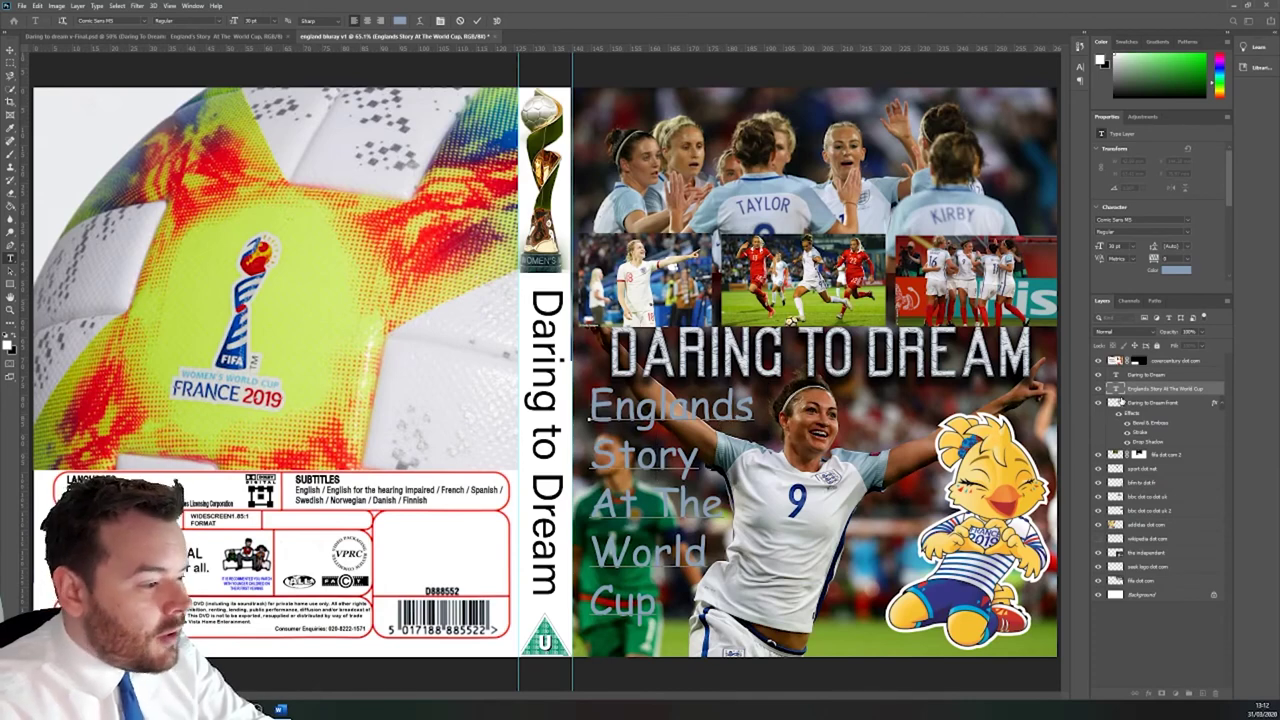
{"action": "key", "text": "v"}
{"action": "right_click", "coordinate": [1137, 394]}
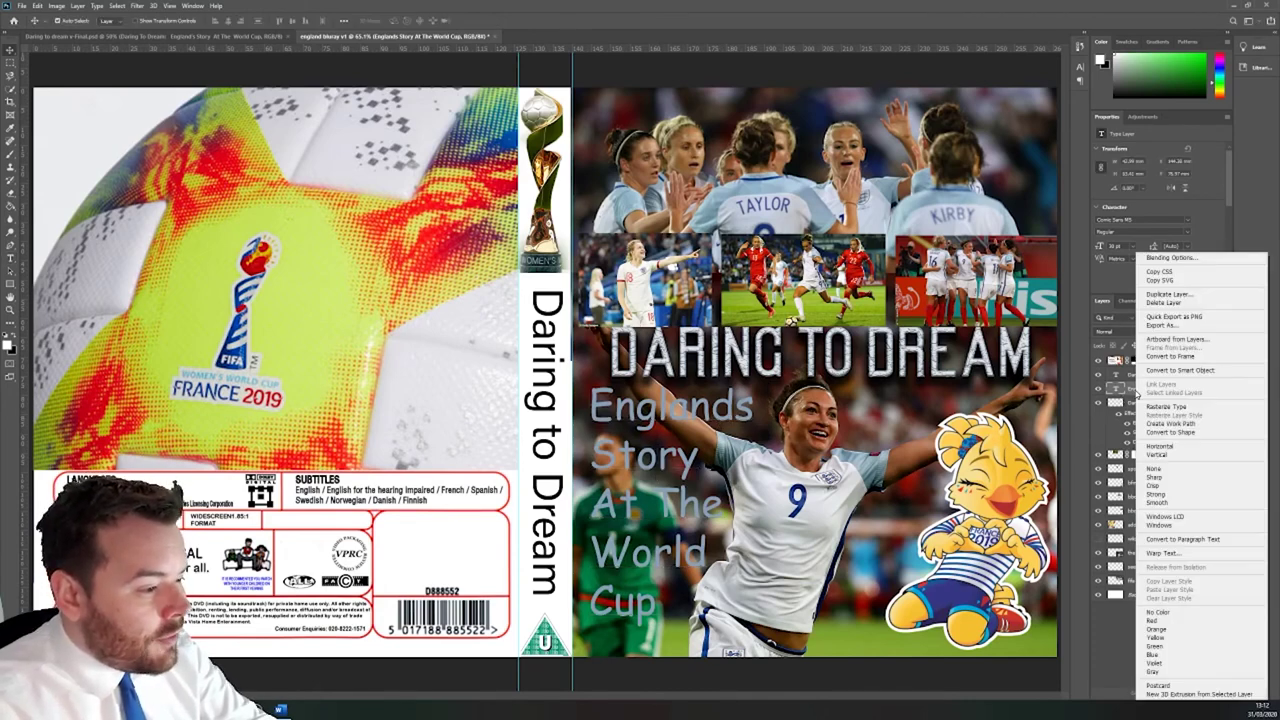
{"action": "left_click", "coordinate": [1177, 407]}
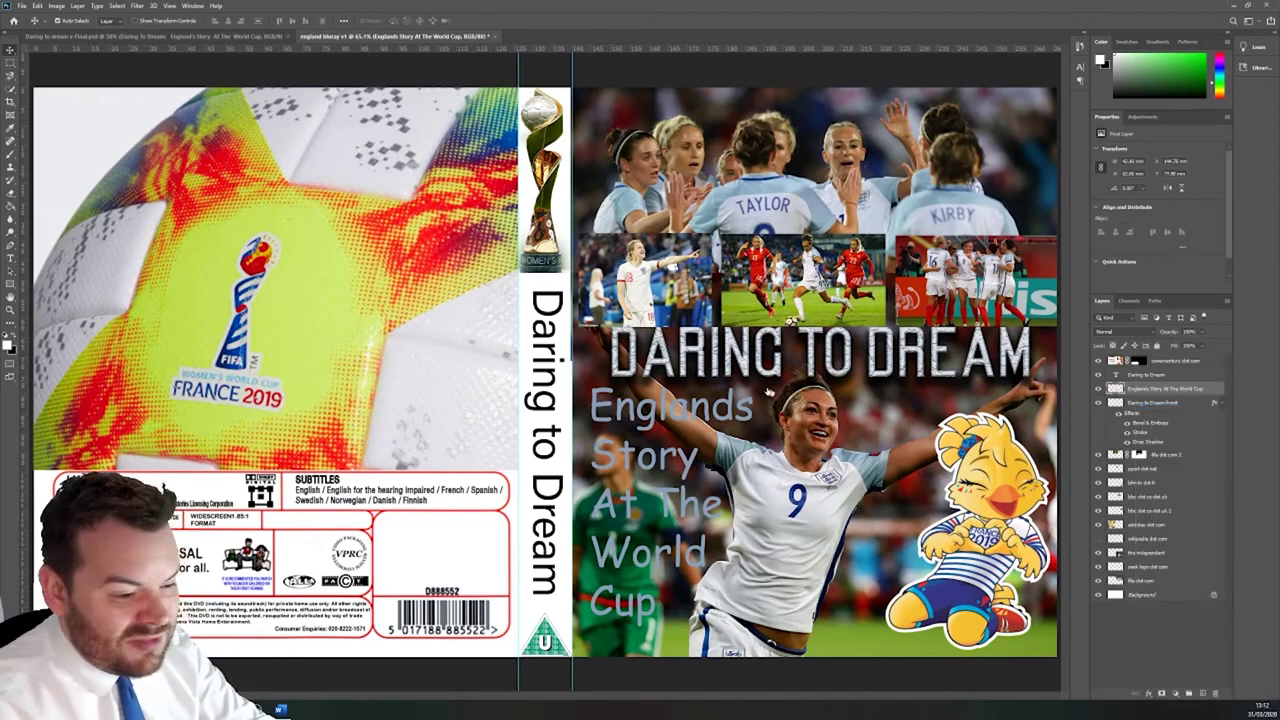
{"action": "double_click", "coordinate": [1113, 392]}
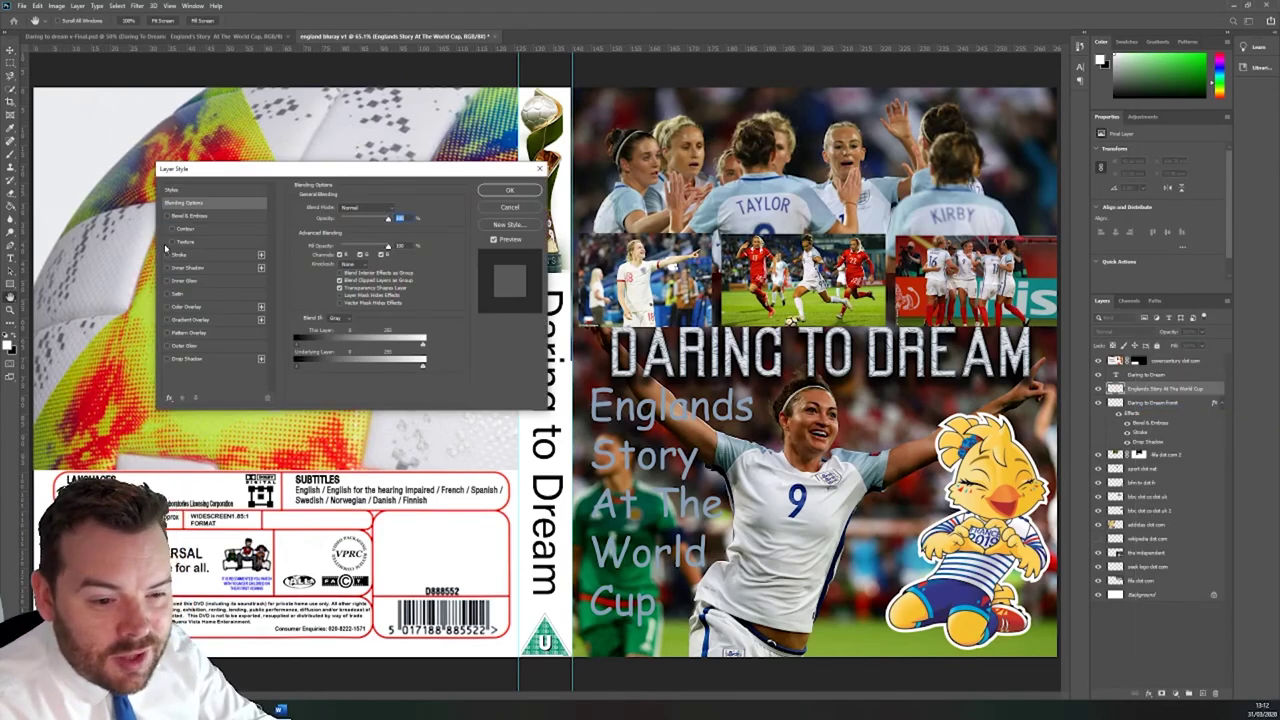
Step: Try a colour overlay and a gradient overlay on the subtitle
{"action": "left_click", "coordinate": [168, 307]}
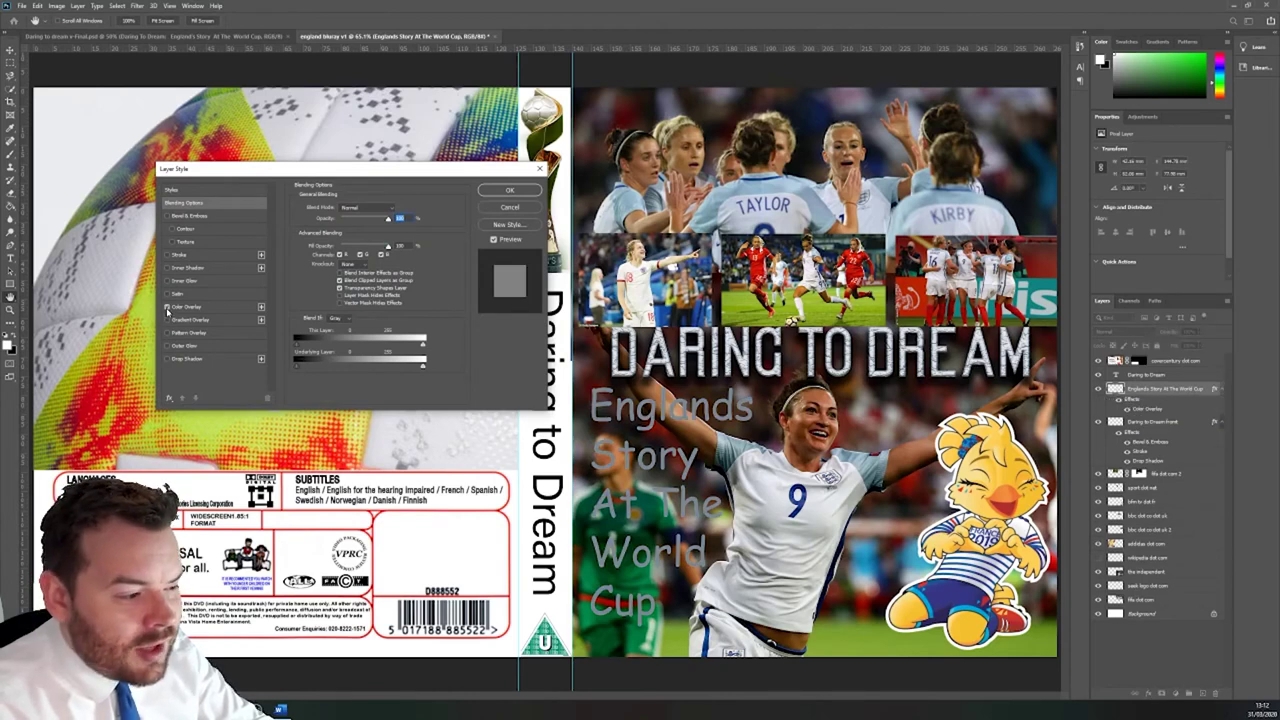
{"action": "left_click", "coordinate": [167, 309]}
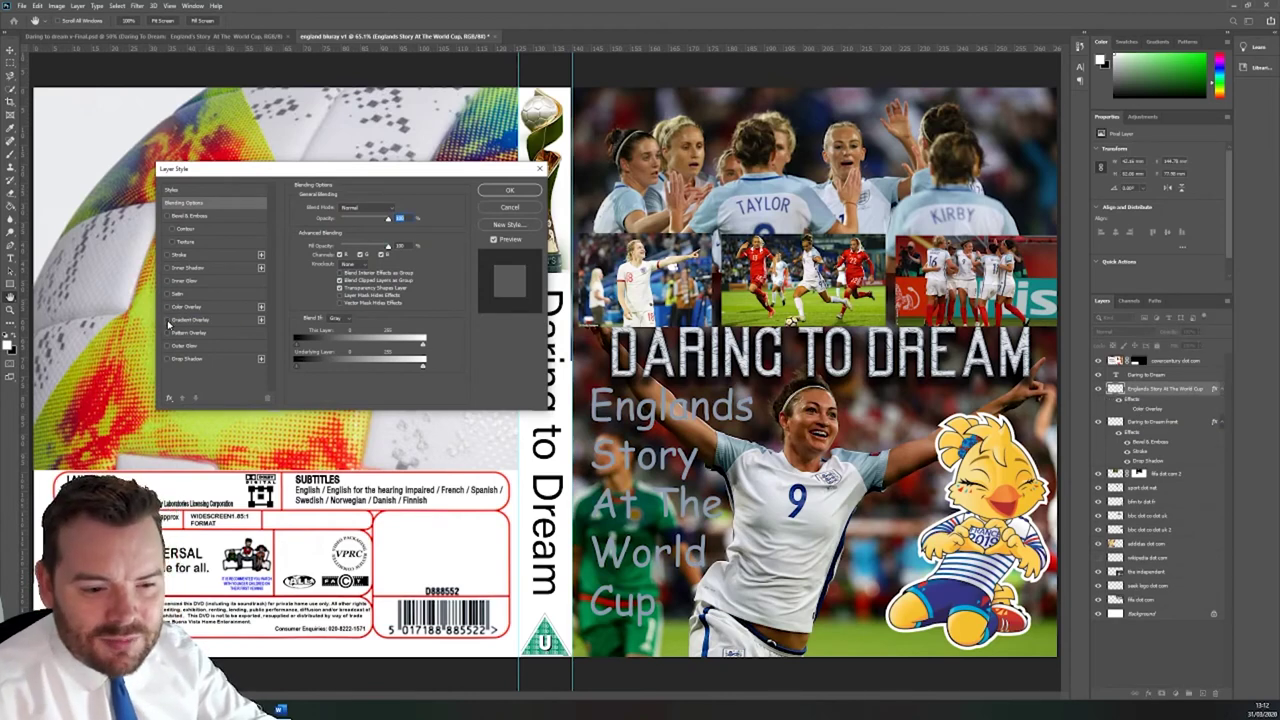
{"action": "left_click", "coordinate": [168, 320]}
{"action": "left_click", "coordinate": [168, 320]}
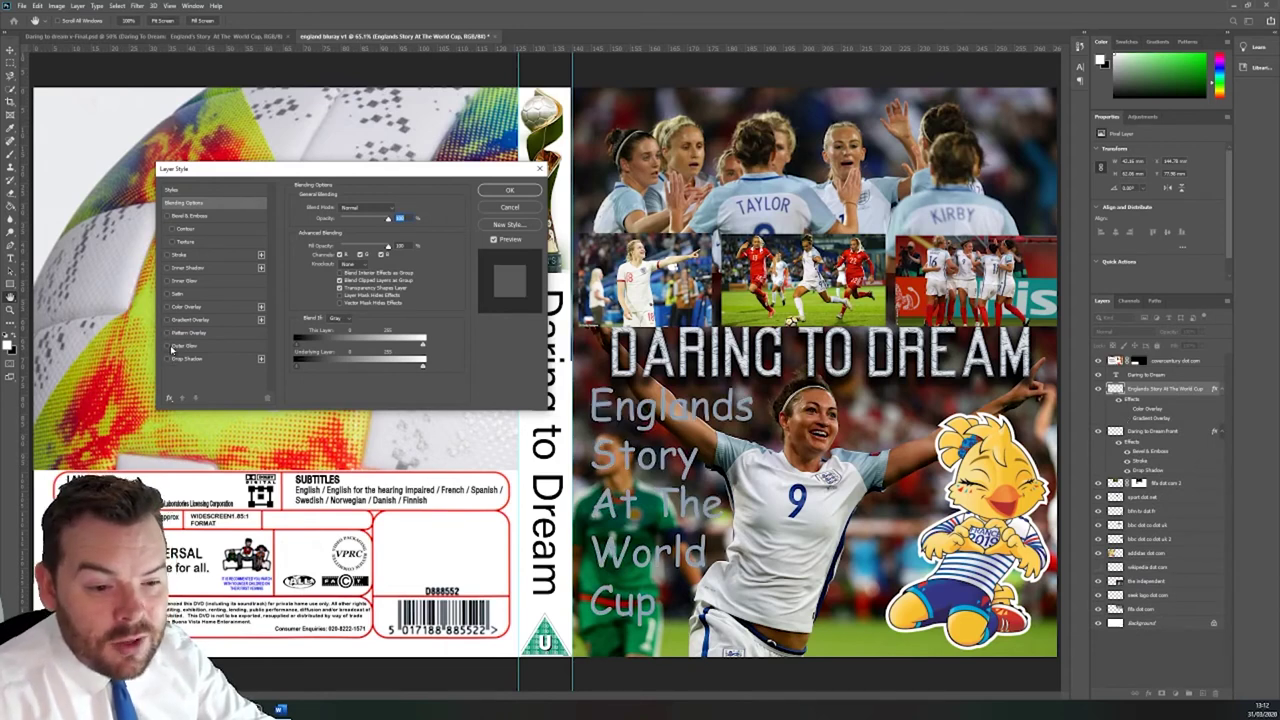
Step: Add an outer glow to the subtitle in the bright yellow-green deef23
{"action": "left_click", "coordinate": [168, 346]}
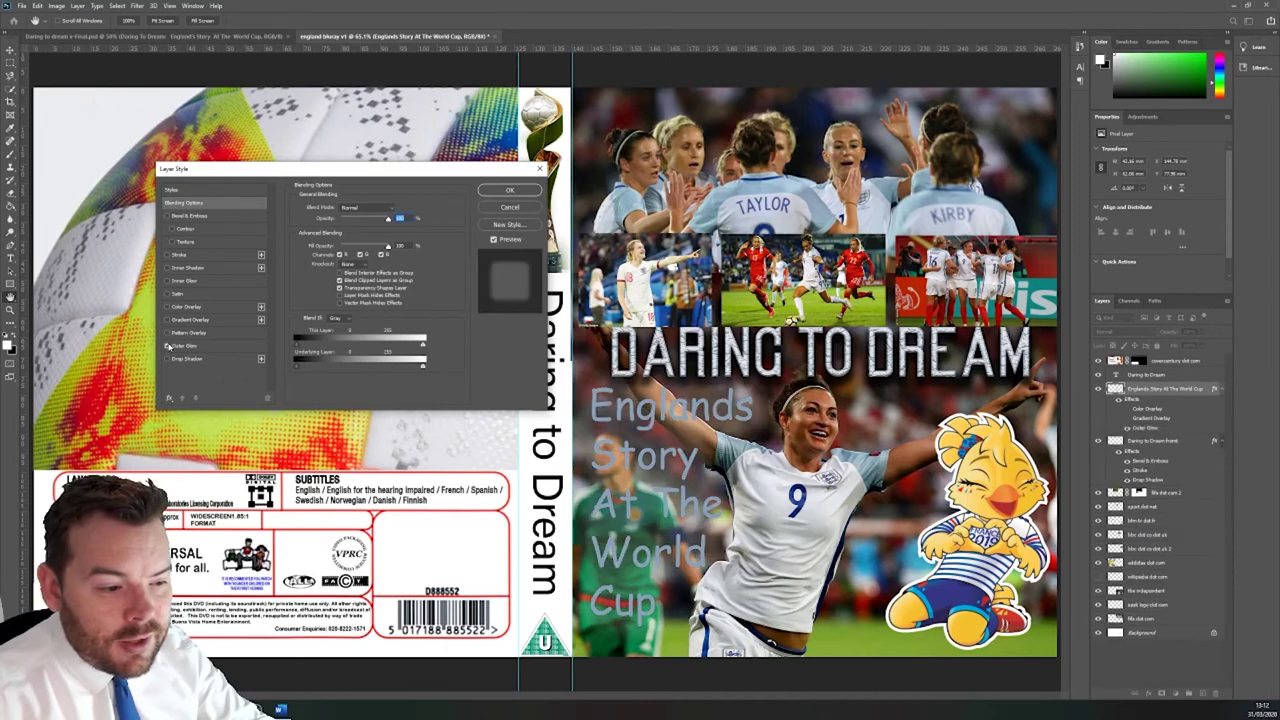
{"action": "left_click", "coordinate": [218, 346]}
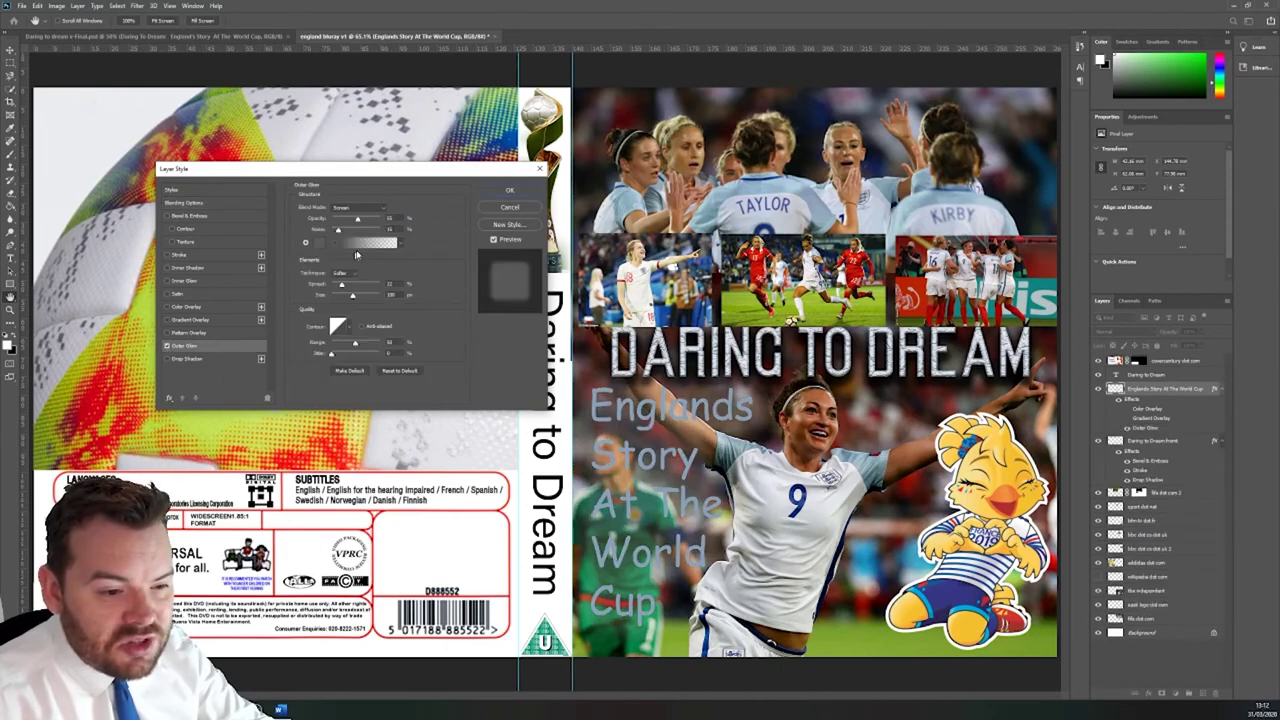
{"action": "left_click", "coordinate": [320, 244]}
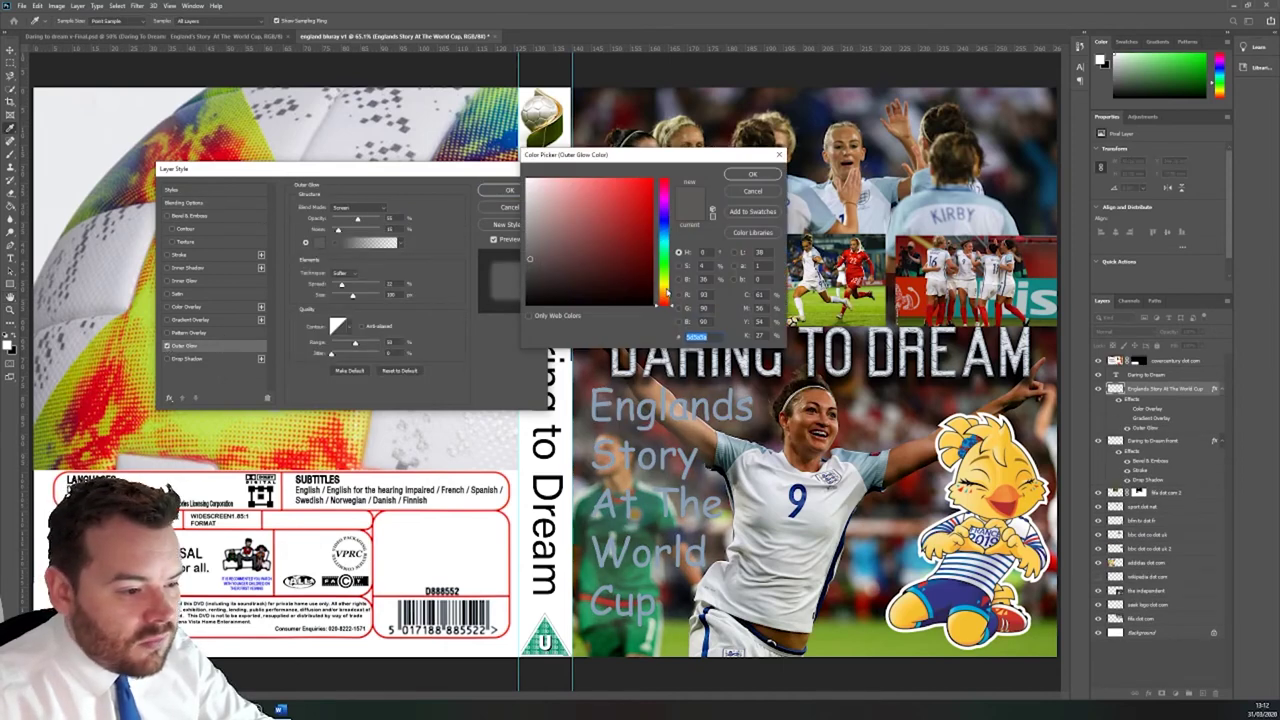
{"action": "left_click_drag", "start_coordinate": [671, 276], "coordinate": [670, 285]}
{"action": "left_click", "coordinate": [634, 186]}
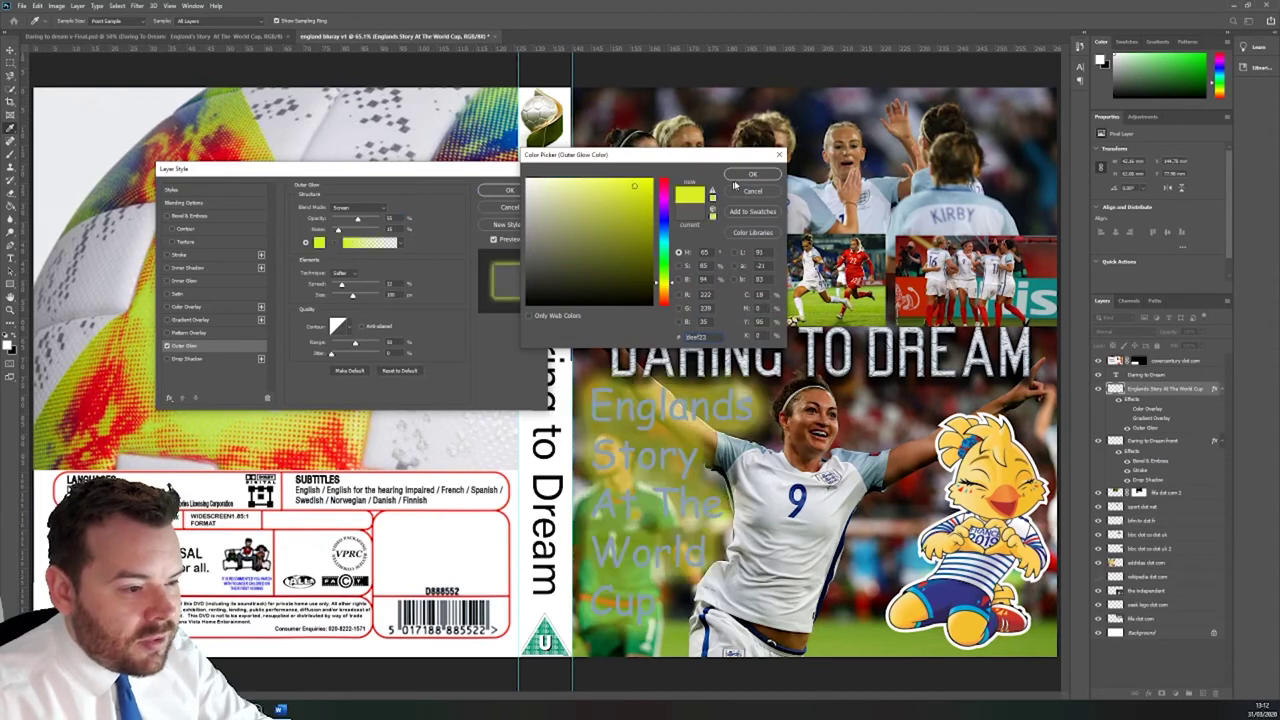
{"action": "left_click", "coordinate": [752, 175]}
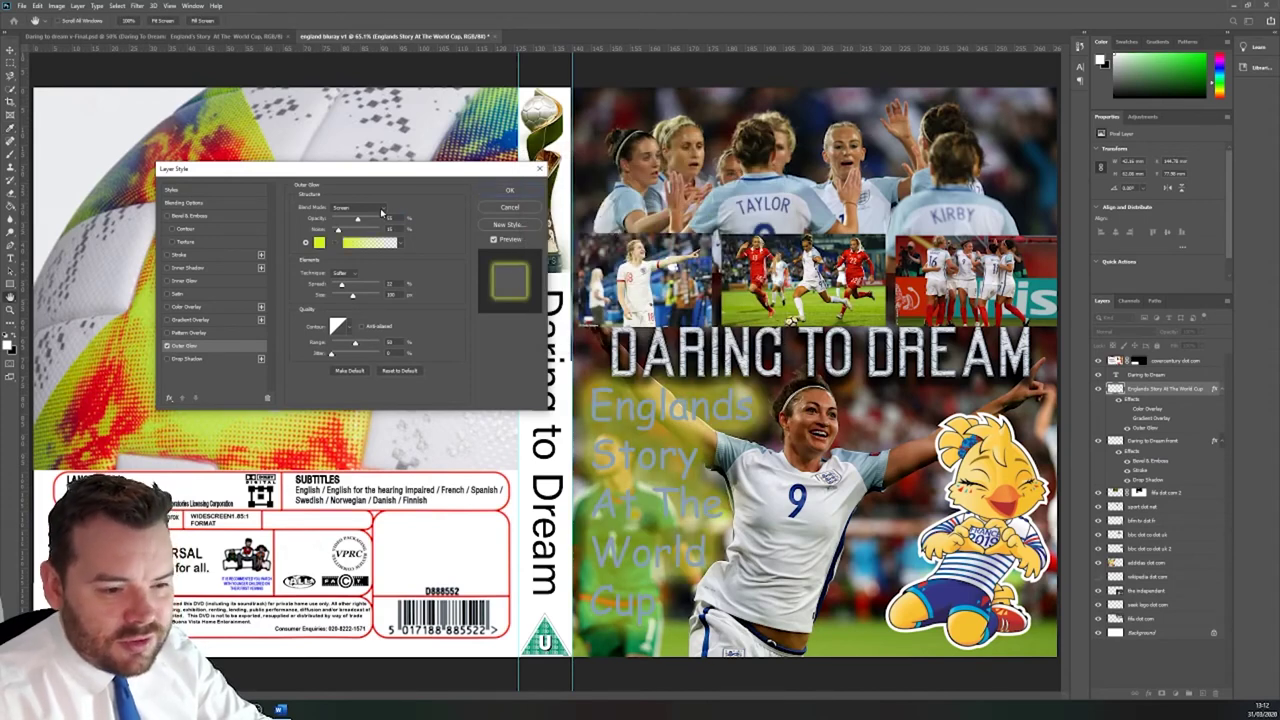
Step: Reduce the outer glow's opacity, noise and size, and add Bevel & Emboss to the subtitle
{"action": "left_click_drag", "start_coordinate": [357, 220], "coordinate": [351, 221]}
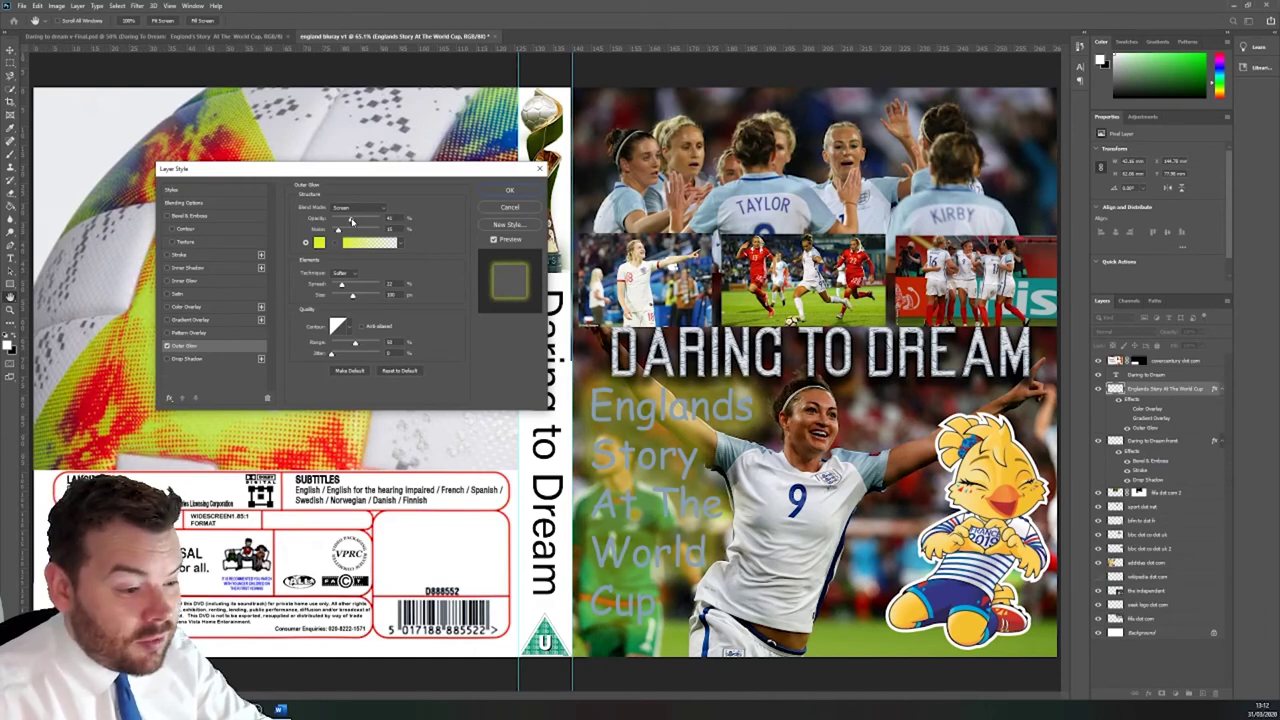
{"action": "left_click", "coordinate": [351, 220]}
{"action": "left_click_drag", "start_coordinate": [338, 230], "coordinate": [346, 231]}
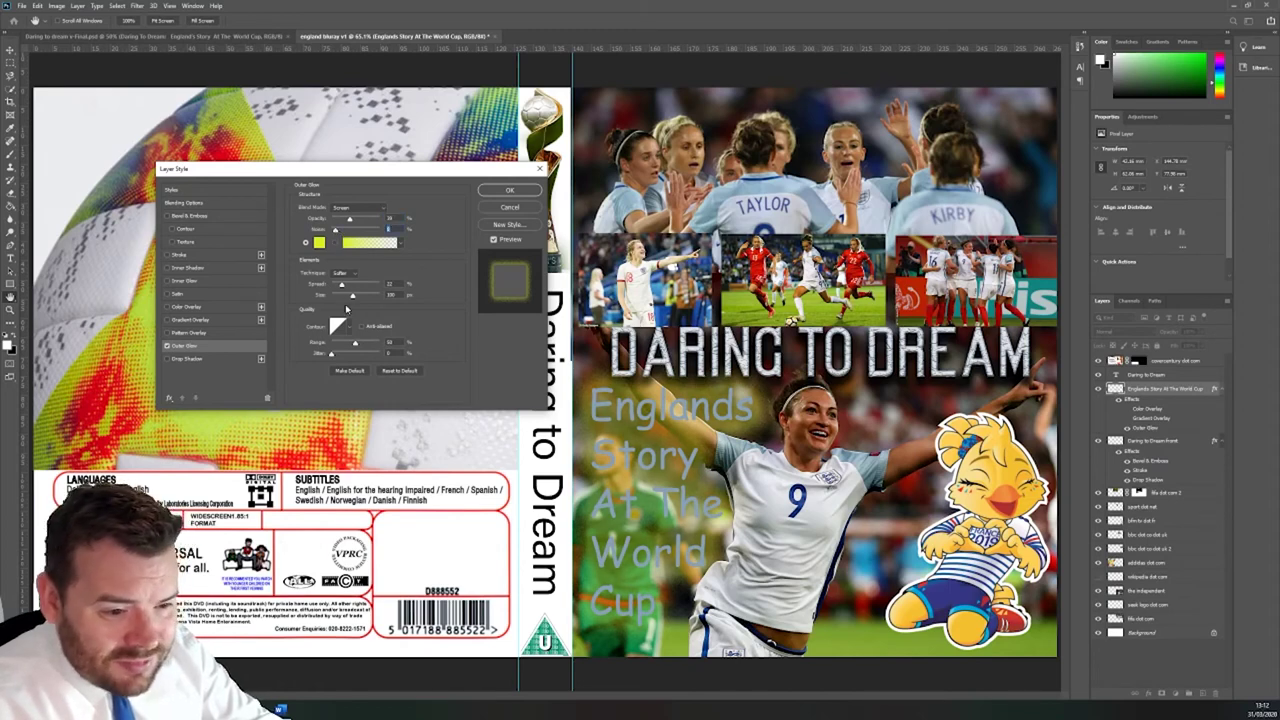
{"action": "left_click_drag", "start_coordinate": [351, 298], "coordinate": [346, 298]}
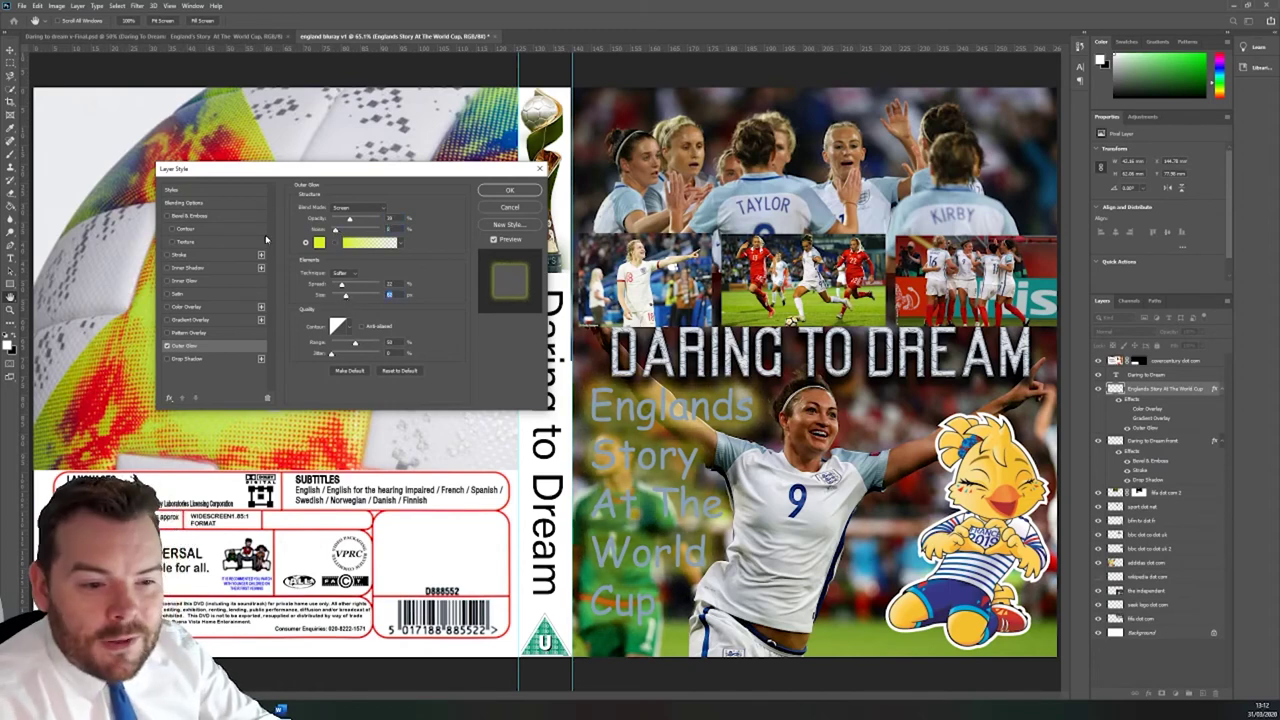
{"action": "left_click", "coordinate": [168, 216]}
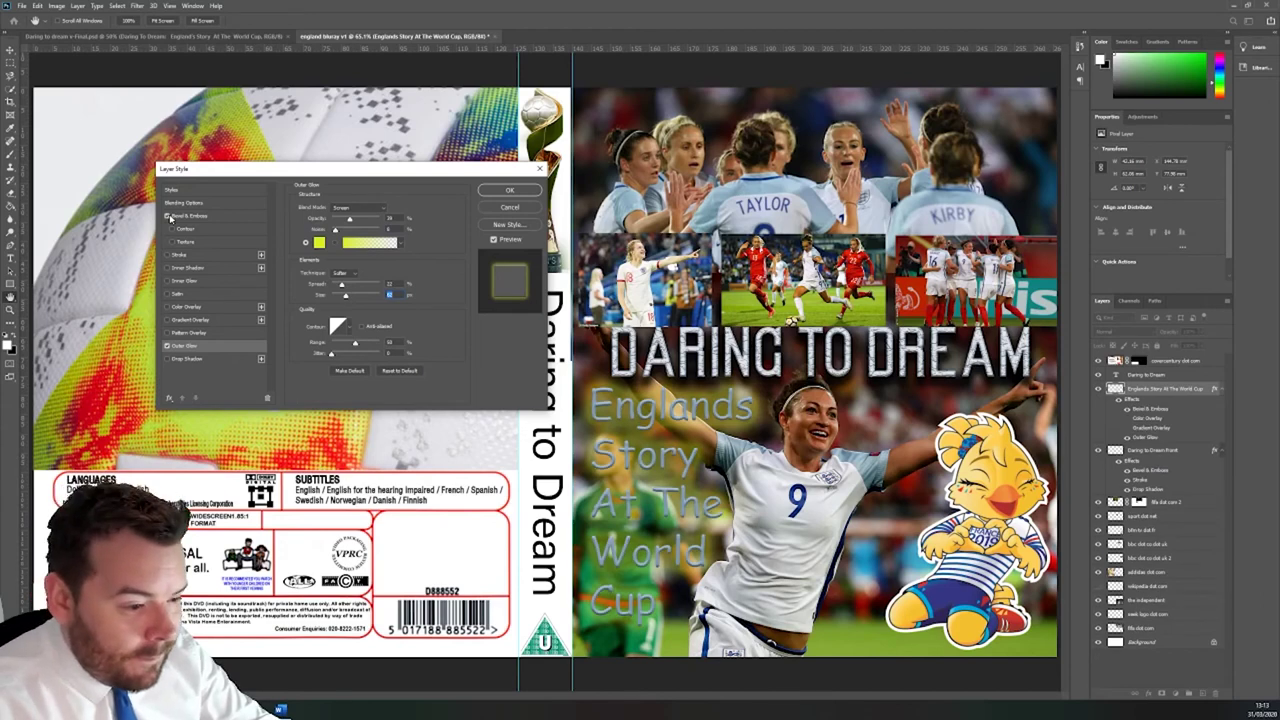
{"action": "left_click", "coordinate": [510, 192]}
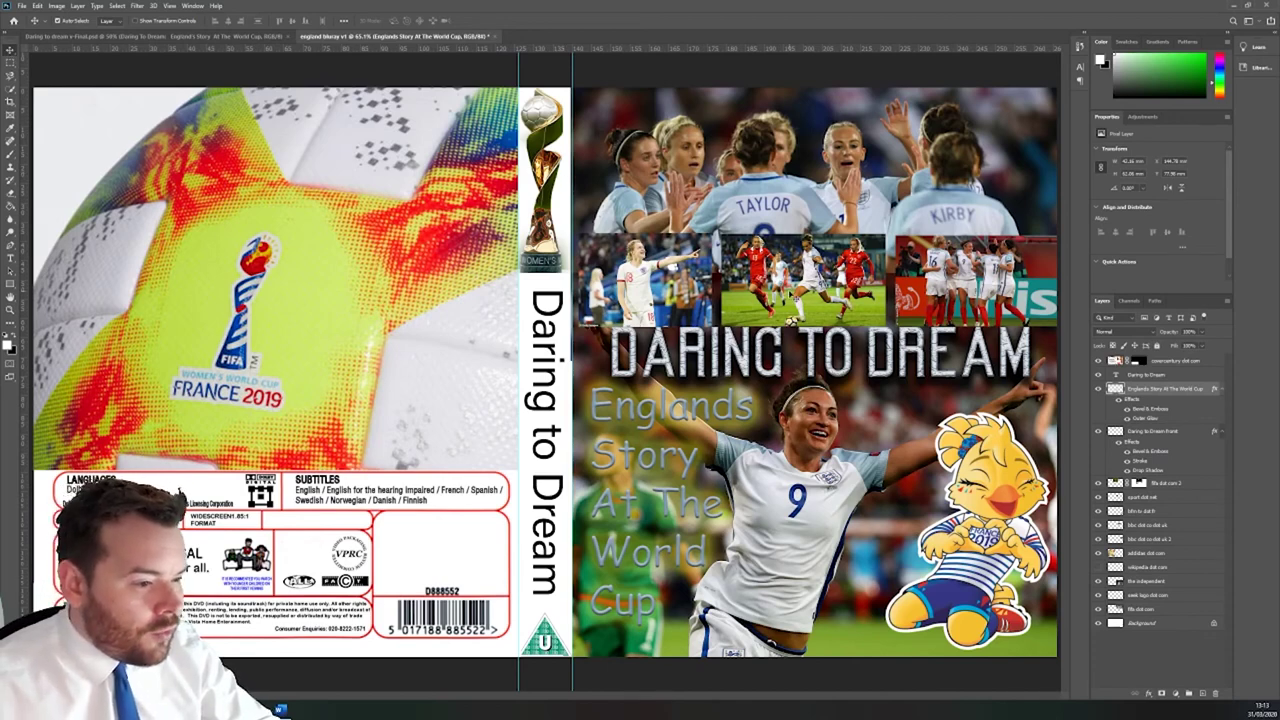
Step: Move the row of three small match photos slightly up, away from the front title, and select the subtitle layer
{"action": "left_click", "coordinate": [622, 261]}
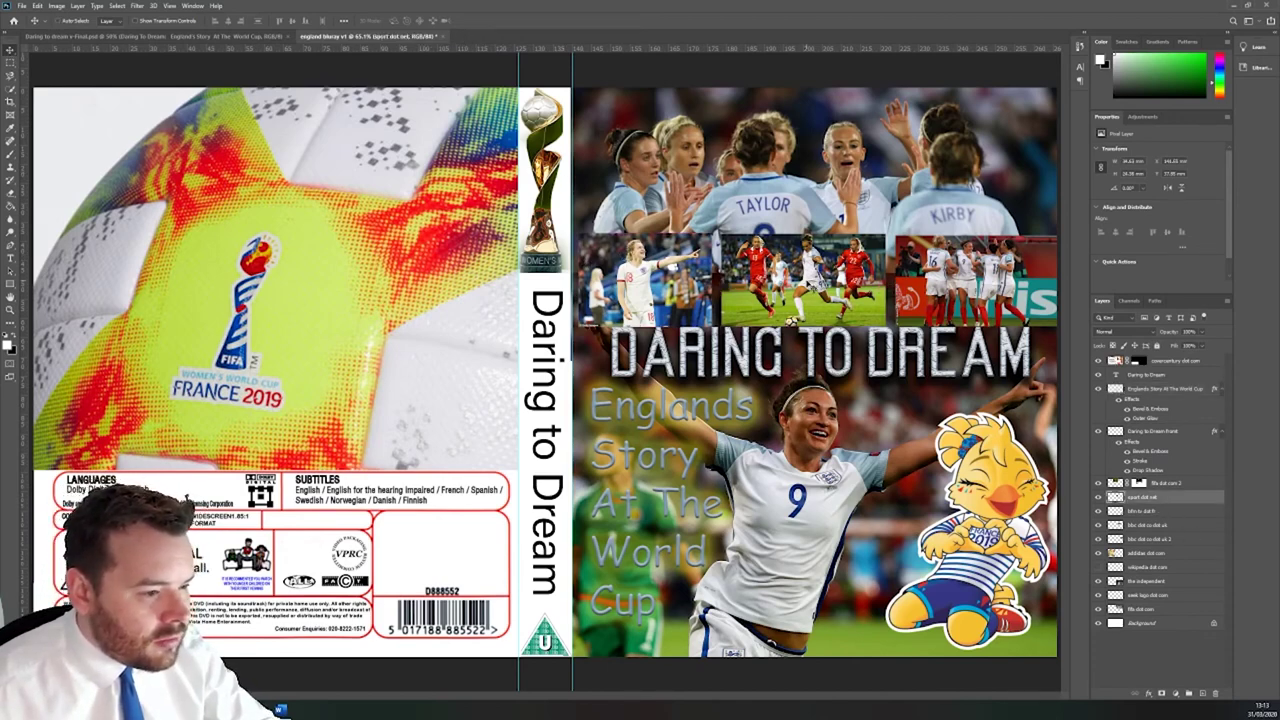
{"action": "left_click", "coordinate": [958, 277], "text": "shift"}
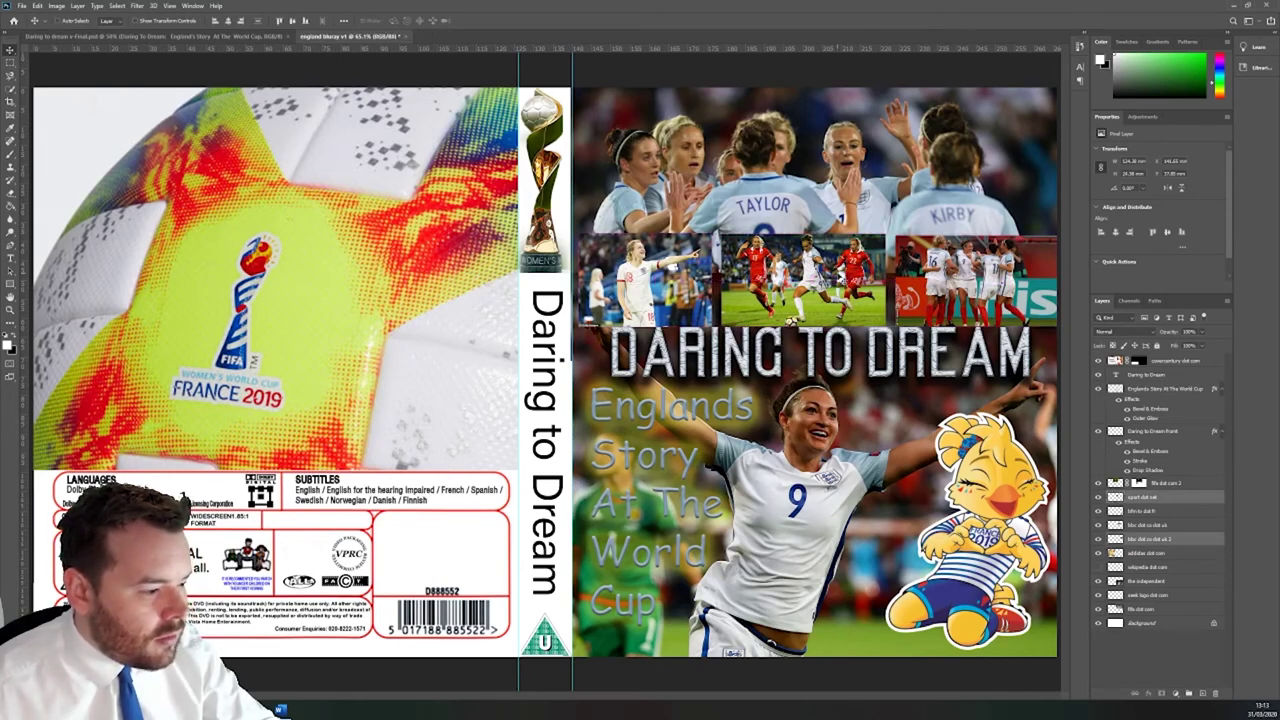
{"action": "left_click_drag", "start_coordinate": [860, 278], "coordinate": [868, 240]}
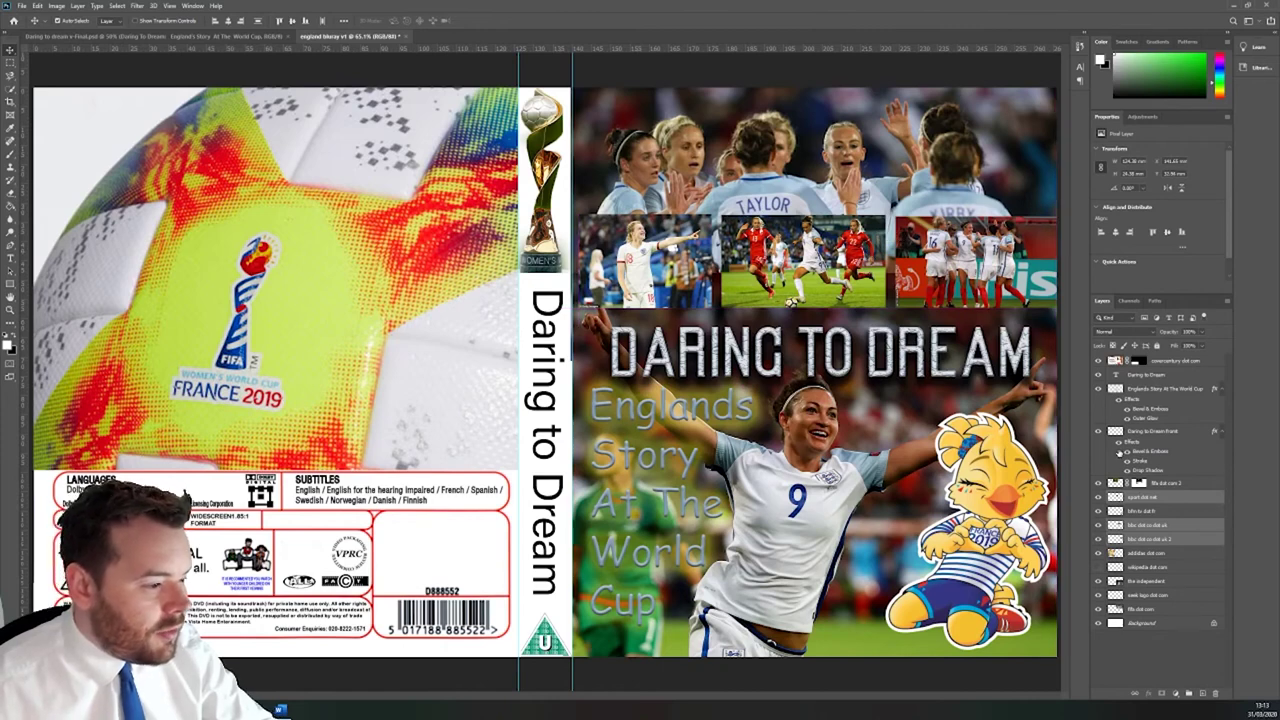
{"action": "left_click", "coordinate": [1188, 390]}
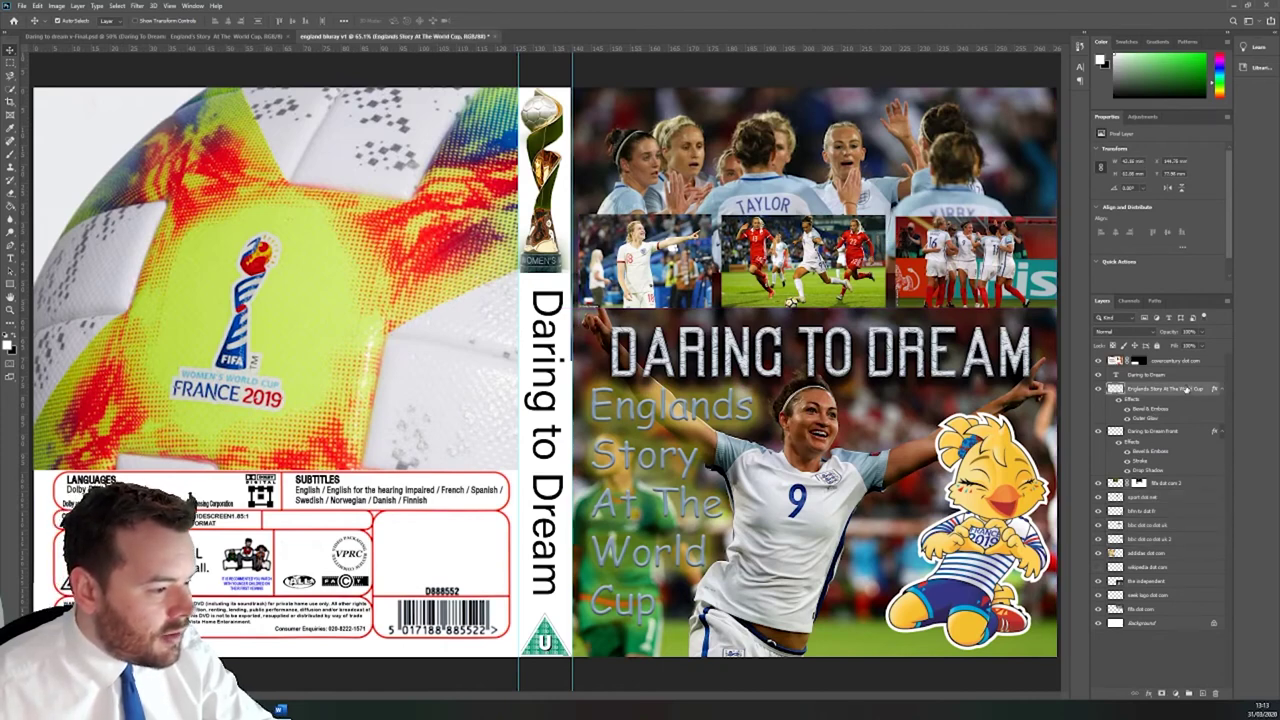
Step: Nudge the front "Daring to Dream" title slightly up and deselect its layer
{"action": "left_click", "coordinate": [1174, 432]}
{"action": "left_click_drag", "start_coordinate": [820, 357], "coordinate": [818, 348]}
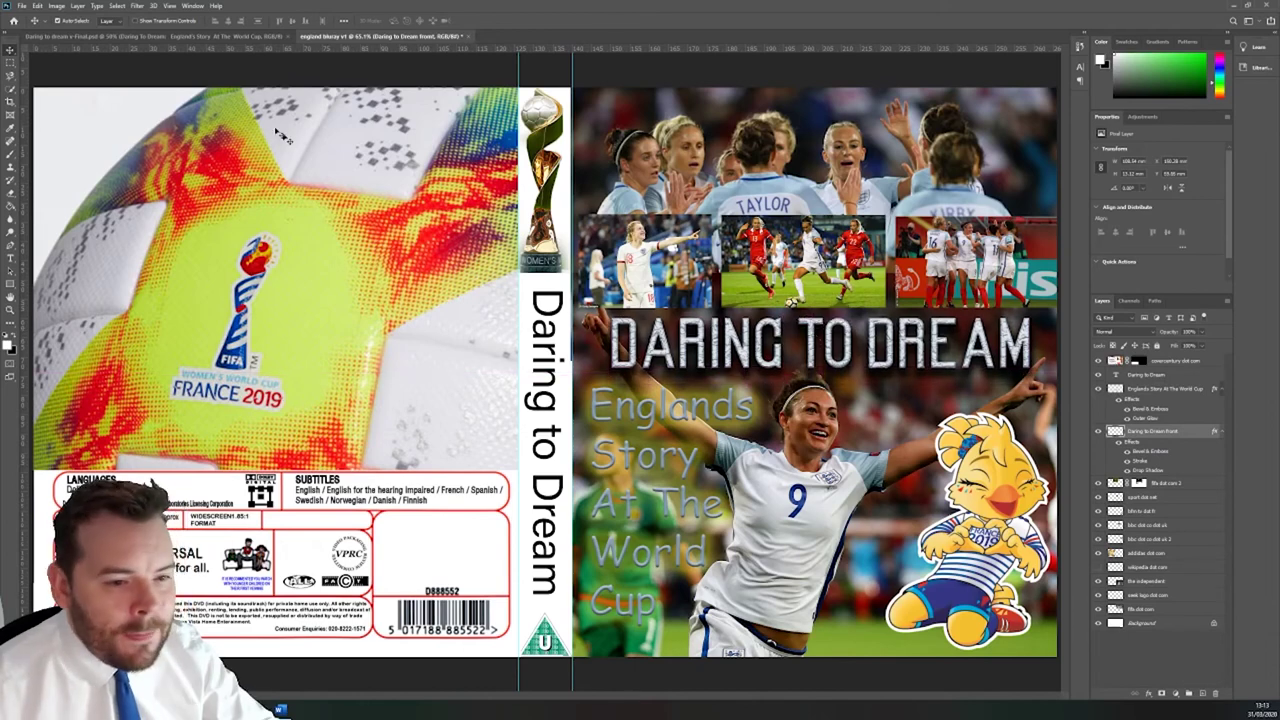
{"action": "left_click", "coordinate": [113, 82]}
Step: Add a text line on the back cover, over the ball, reading "Relive the greatest world cup in modern memory"
{"action": "key", "text": "t"}
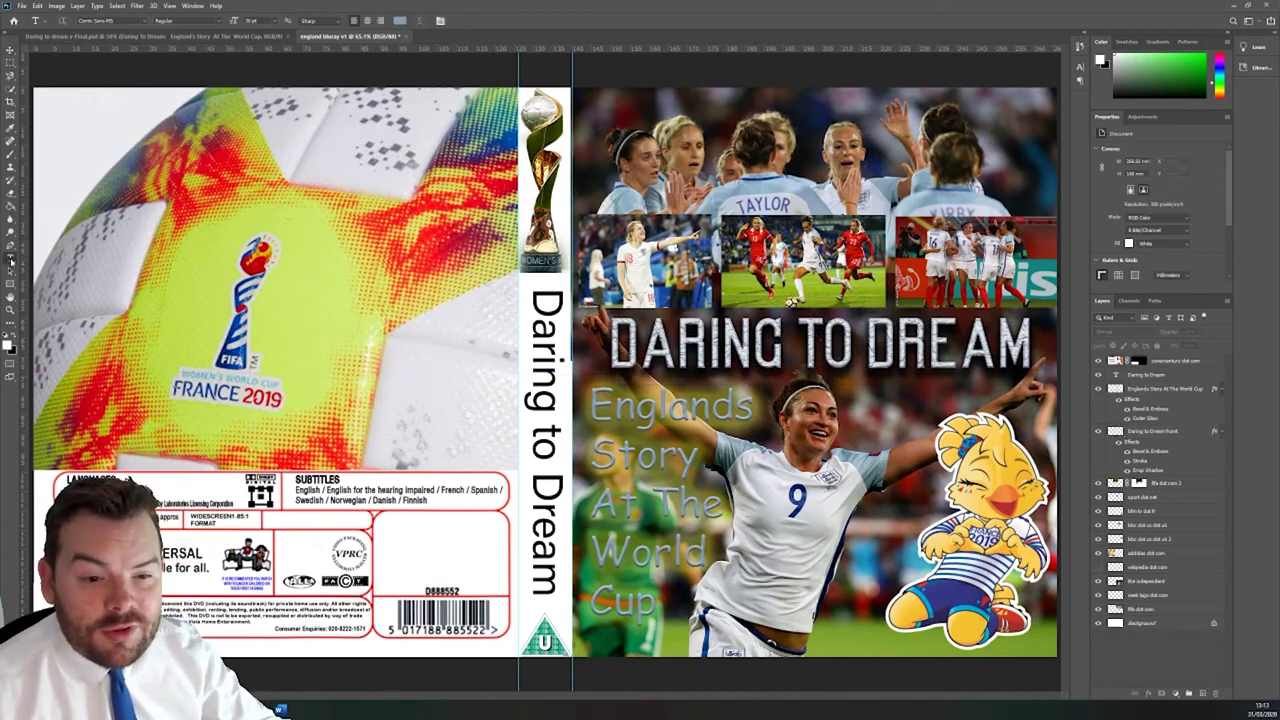
{"action": "left_click", "coordinate": [110, 175]}
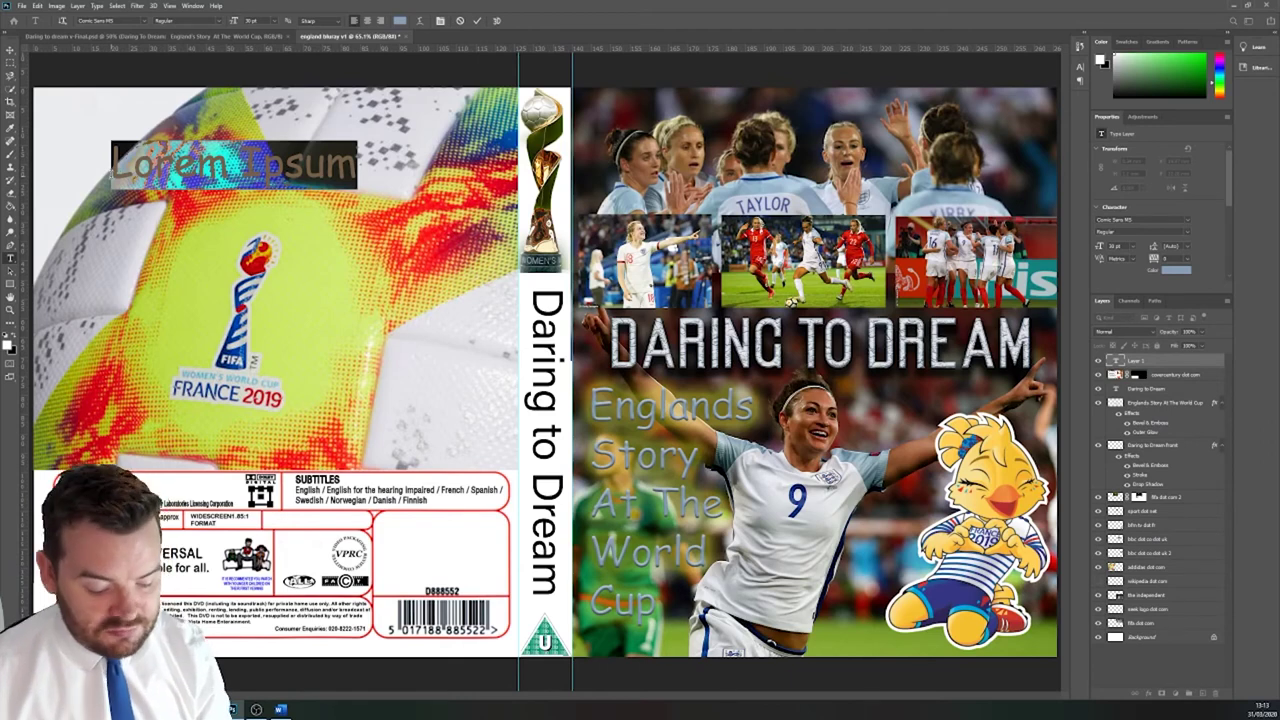
{"action": "type", "text": "Re"}
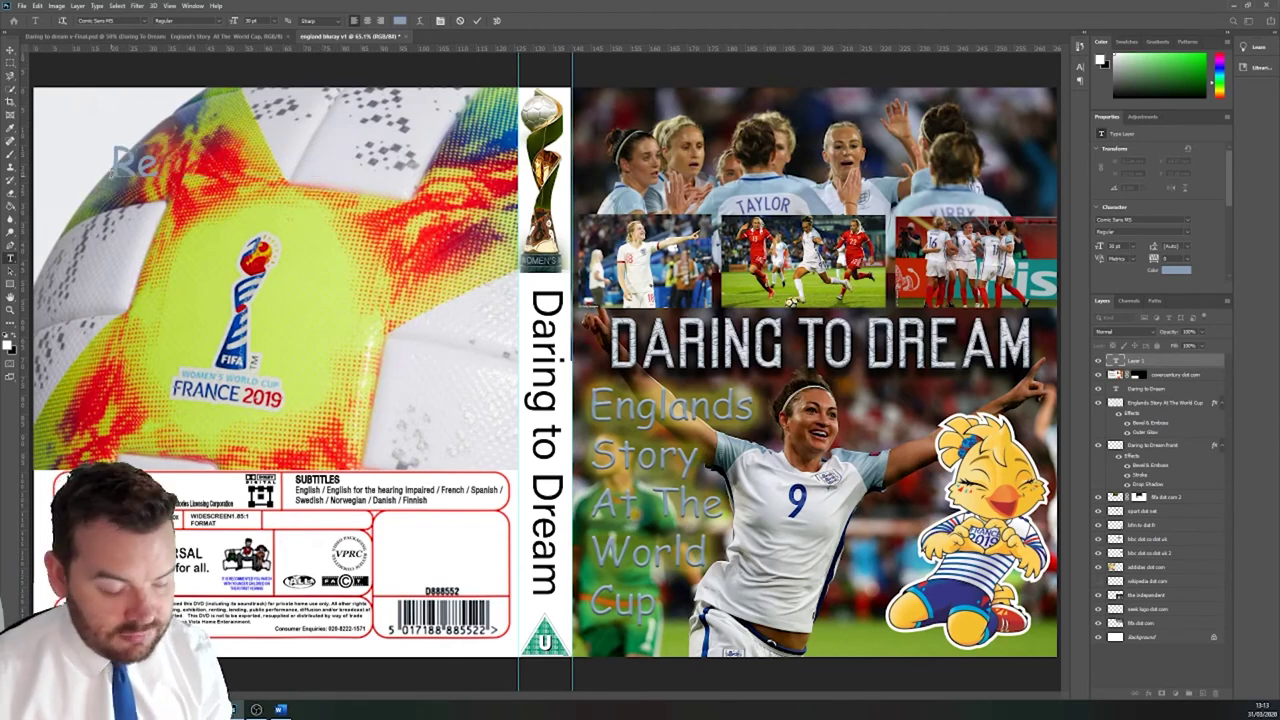
{"action": "type", "text": "live the"}
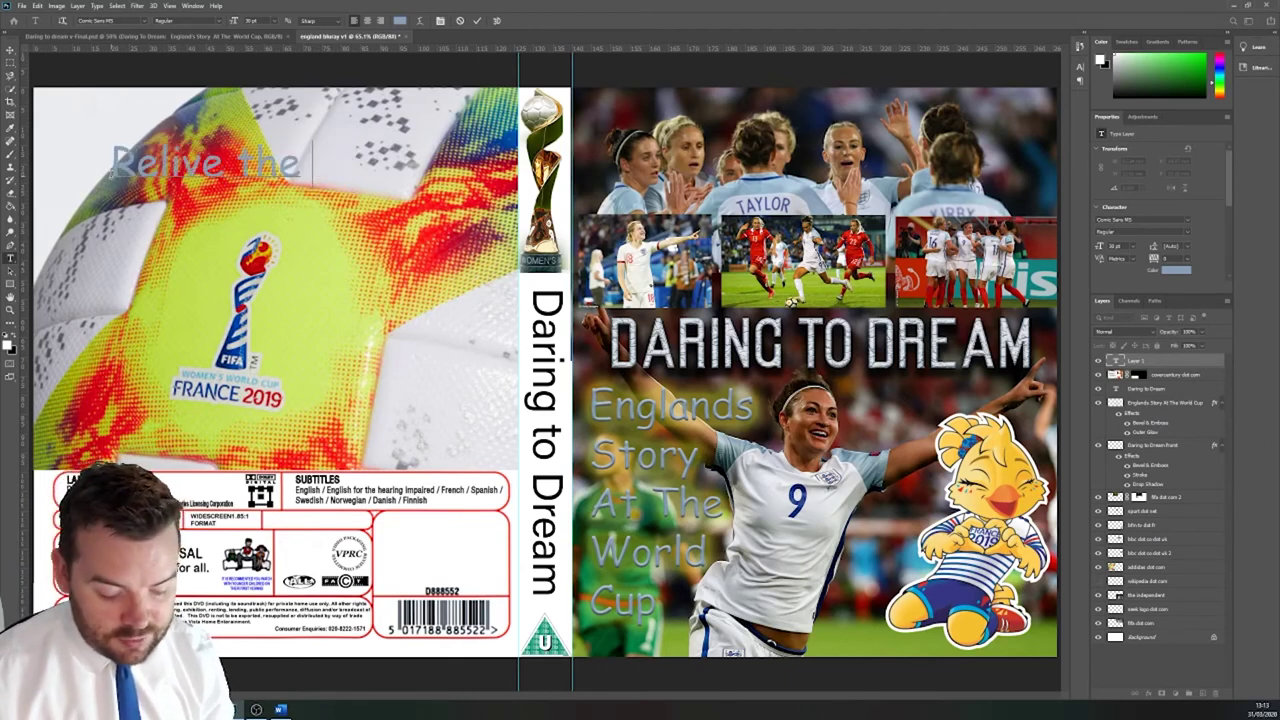
{"action": "type", "text": " greatest"}
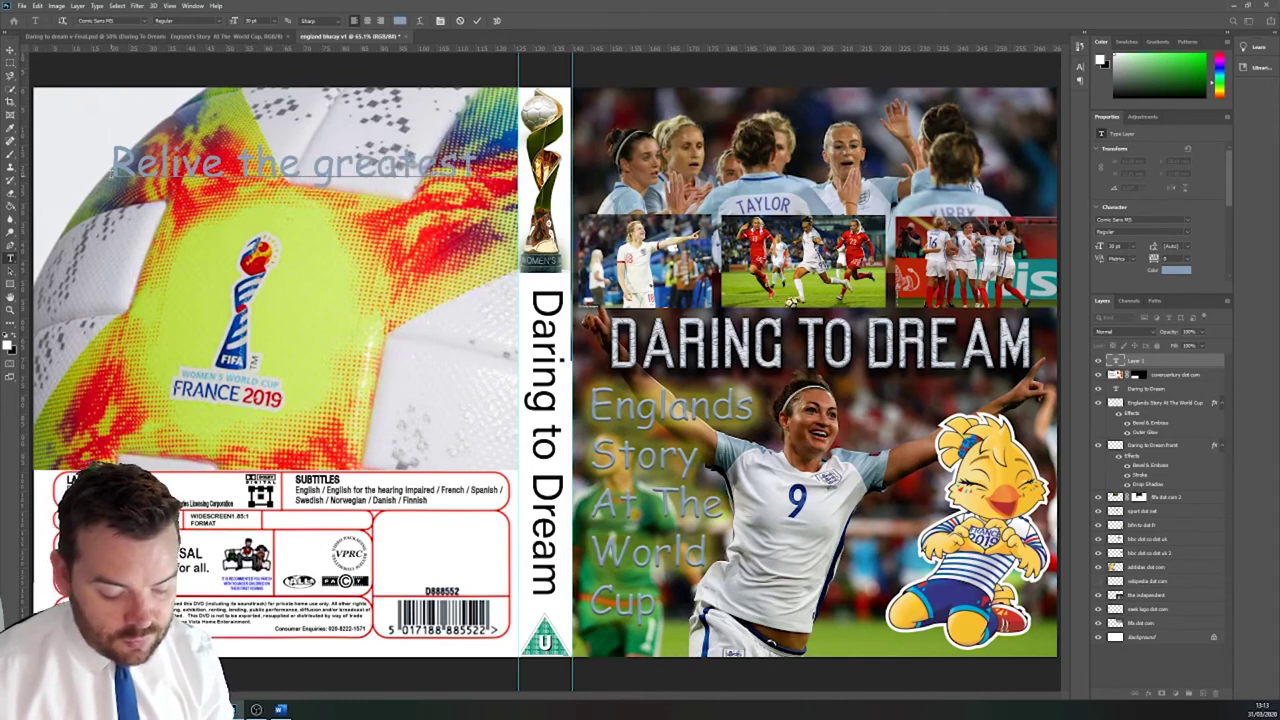
{"action": "type", "text": " world cup"}
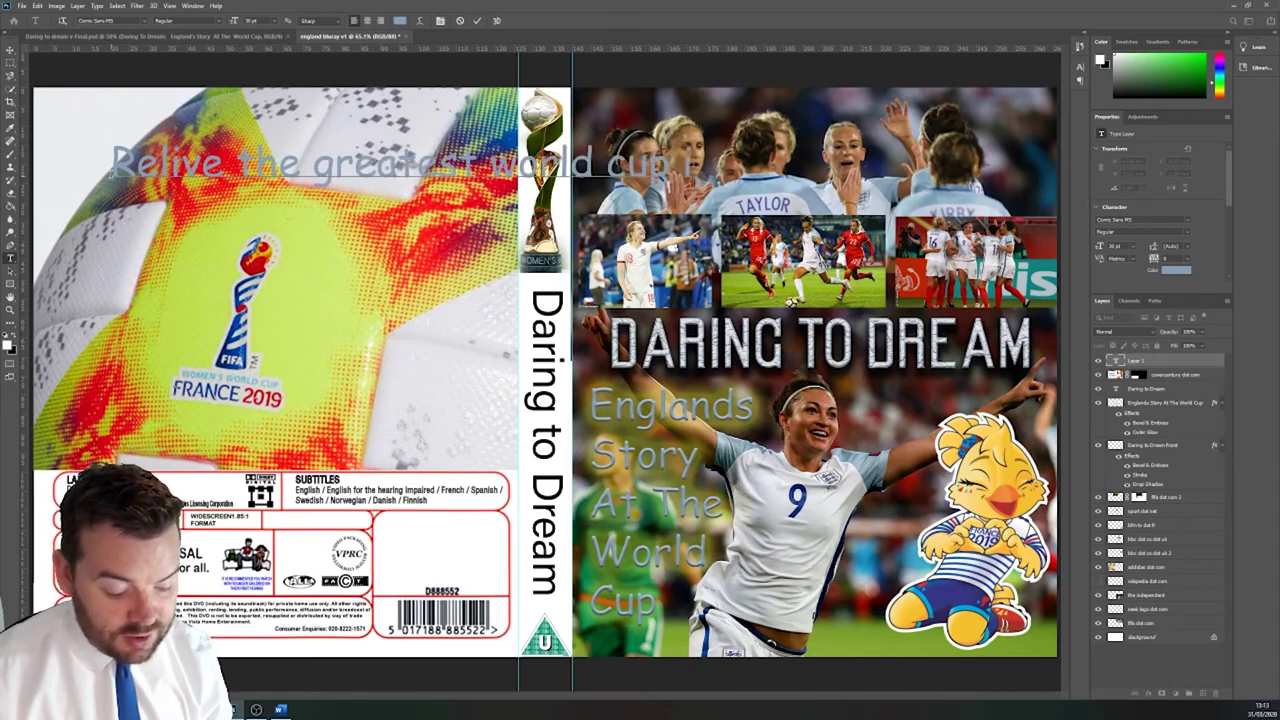
{"action": "type", "text": " in modern memory"}
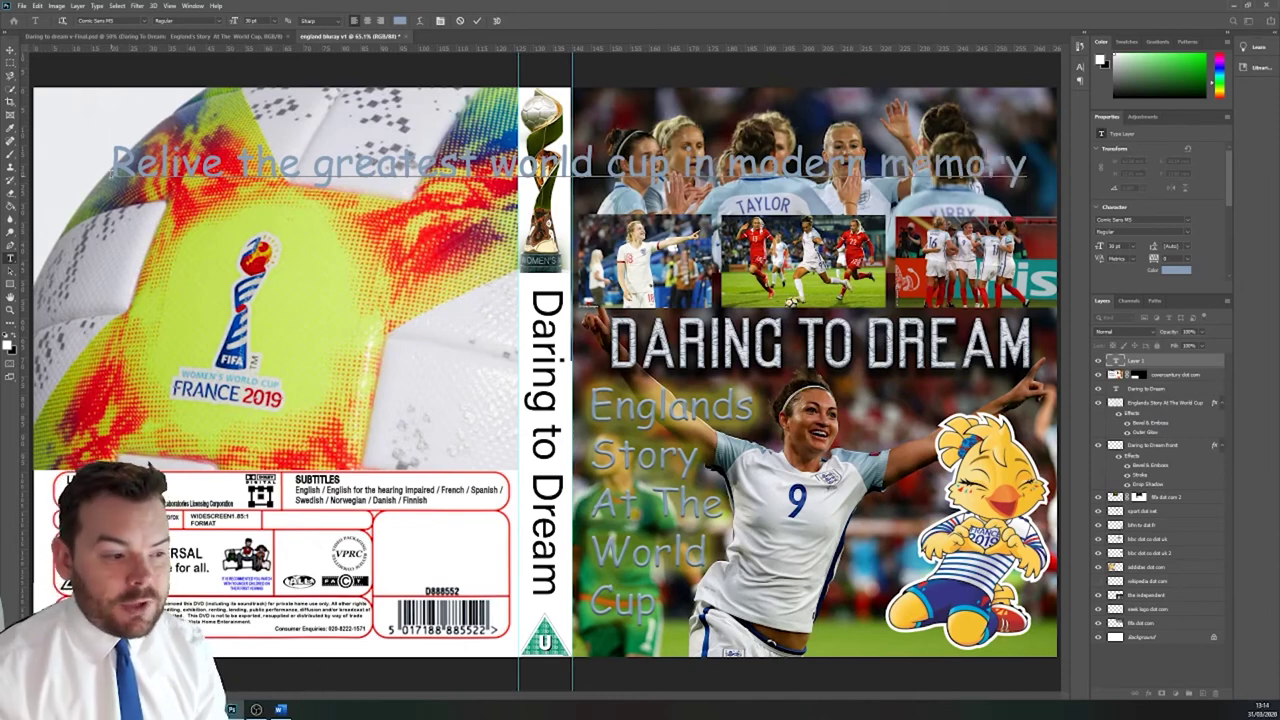
Step: Break the back-cover text into three lines before "world" and "modern", and capitalise "World Cup"
{"action": "key", "text": "Left"}
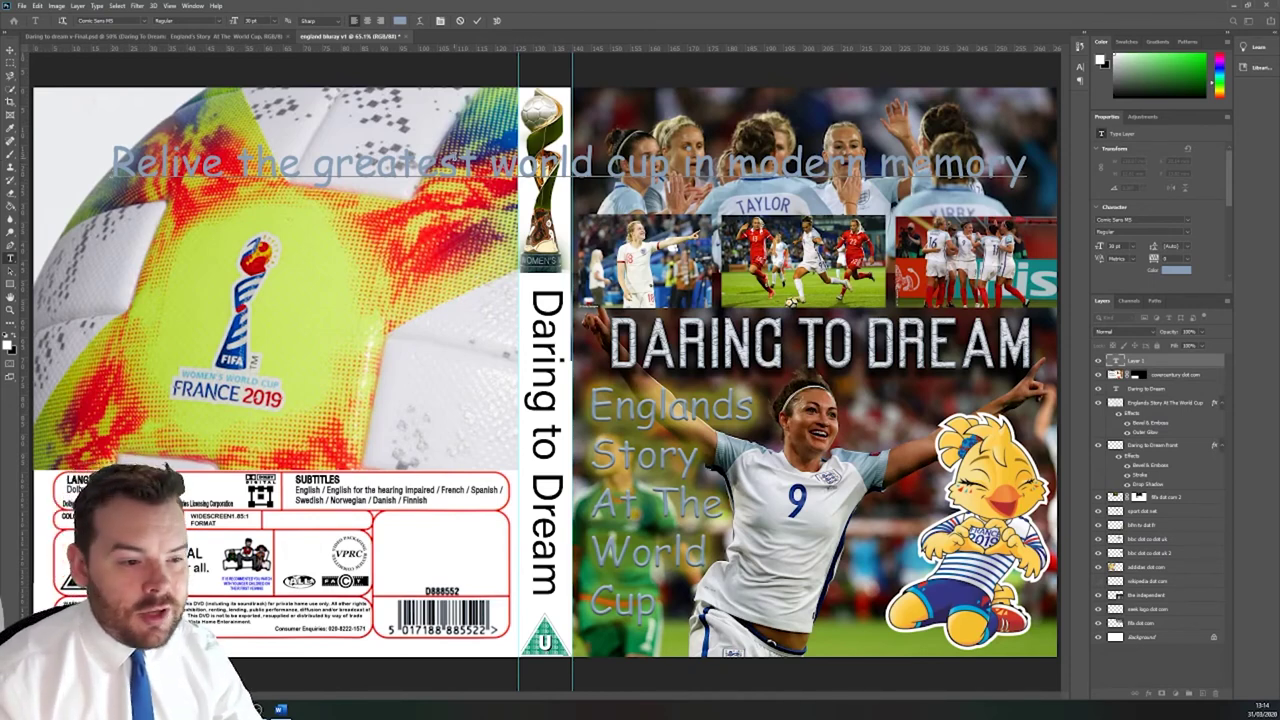
{"action": "key", "text": "Return"}
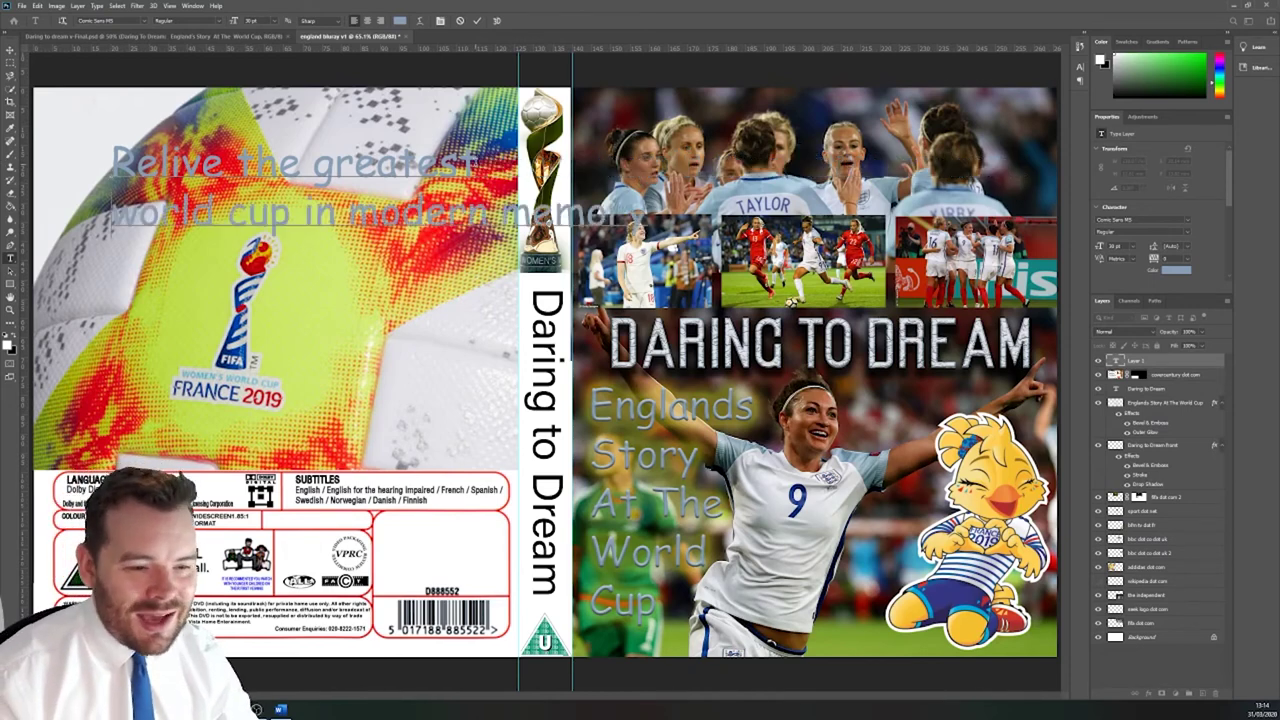
{"action": "key", "text": "Delete"}
{"action": "type", "text": "W"}
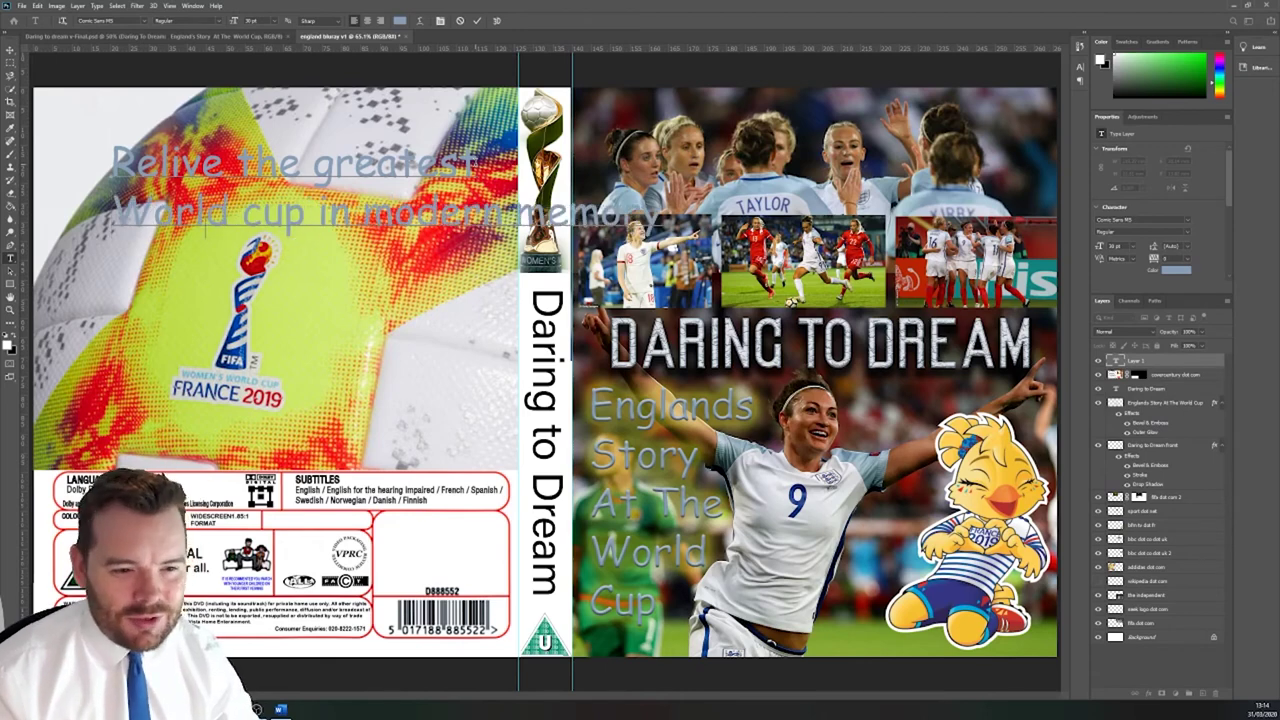
{"action": "left_click", "coordinate": [241, 222]}
{"action": "key", "text": "Delete"}
{"action": "type", "text": "C"}
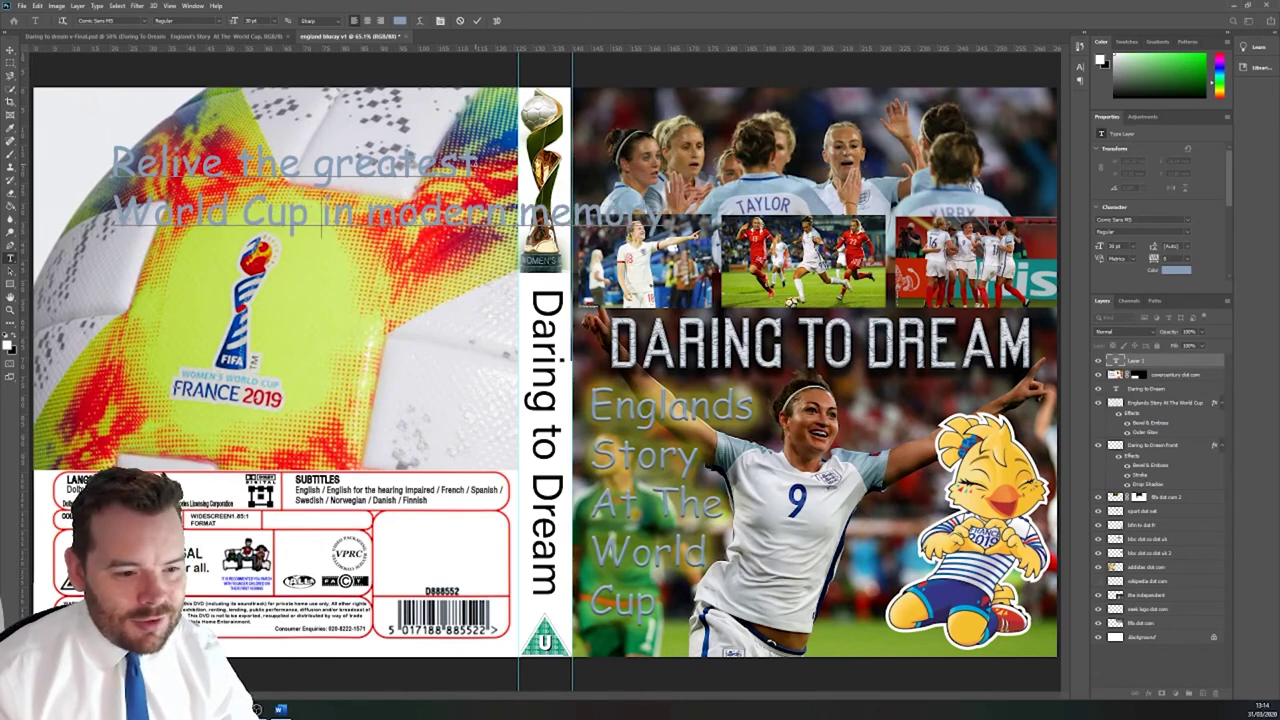
{"action": "left_click", "coordinate": [366, 205]}
{"action": "key", "text": "Return"}
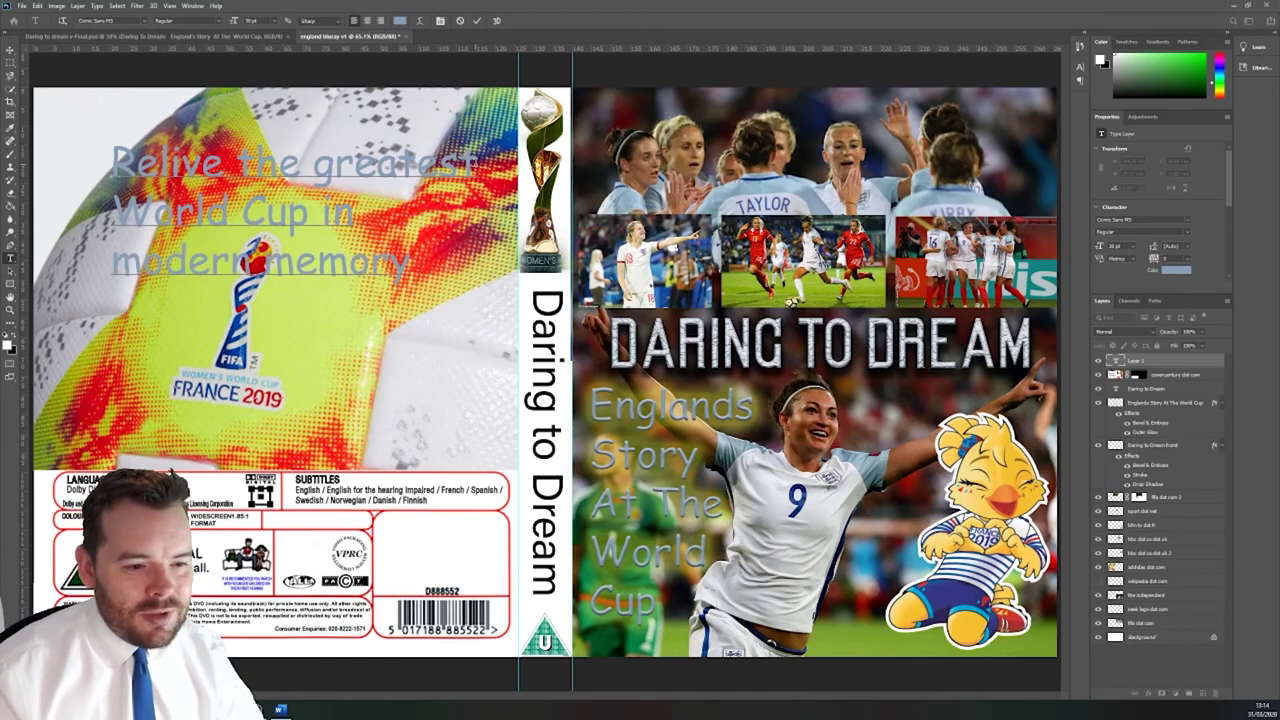
Step: Change the back-cover text's font to Terminator Two and start a new line before "greatest"
{"action": "key", "text": "ctrl+a"}
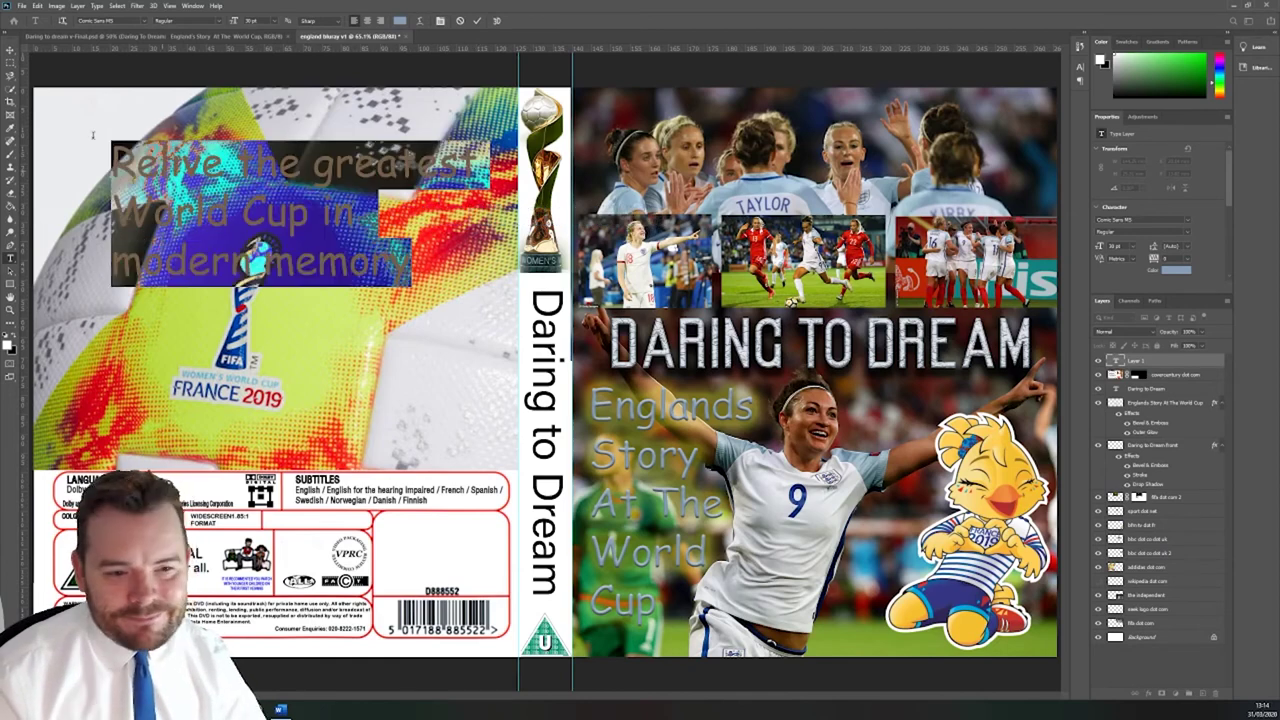
{"action": "left_click", "coordinate": [143, 22]}
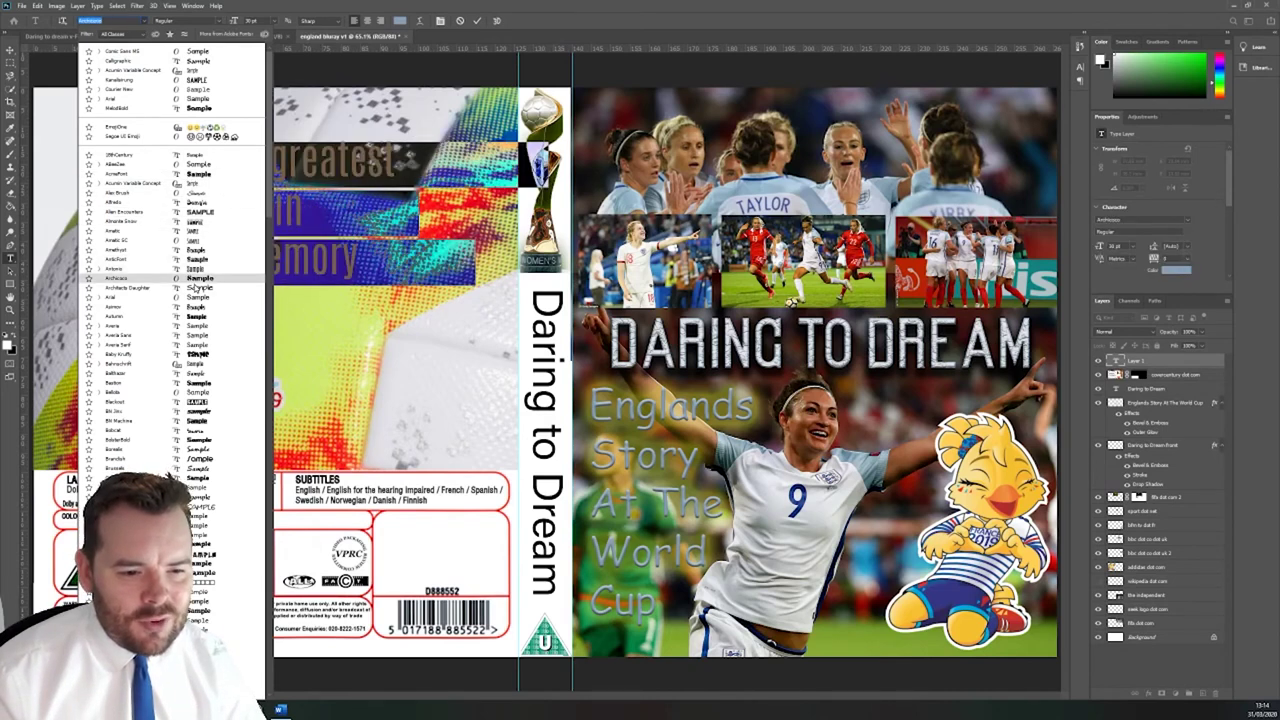
{"action": "scroll", "coordinate": [190, 290], "scroll_direction": "down", "scroll_amount": 2}
{"action": "scroll", "coordinate": [251, 558], "scroll_direction": "down", "scroll_amount": 15}
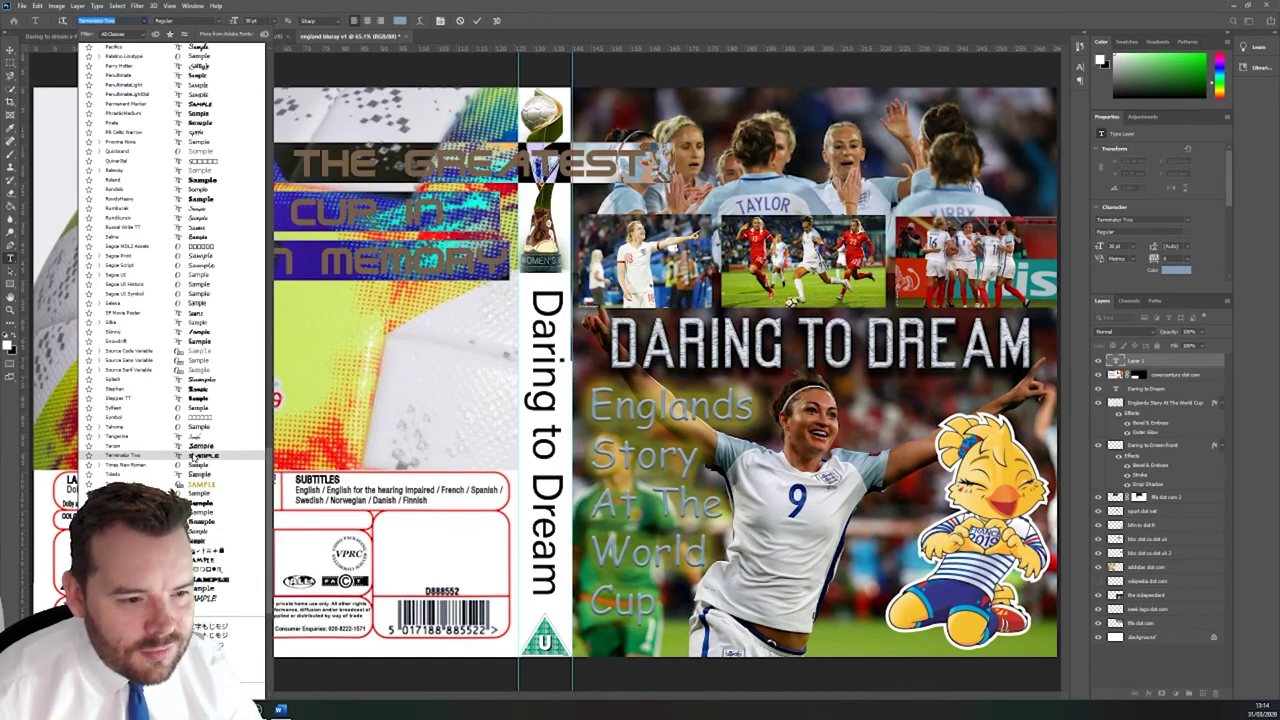
{"action": "left_click", "coordinate": [193, 457]}
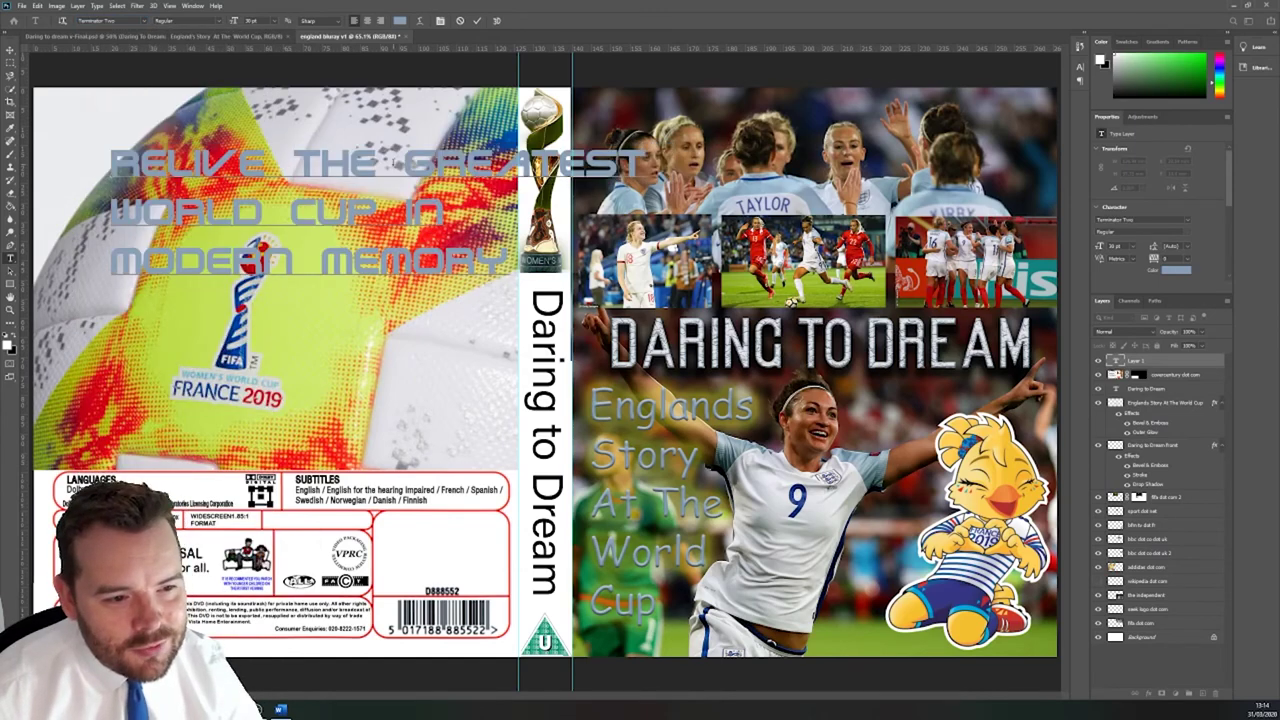
{"action": "key", "text": "BackSpace"}
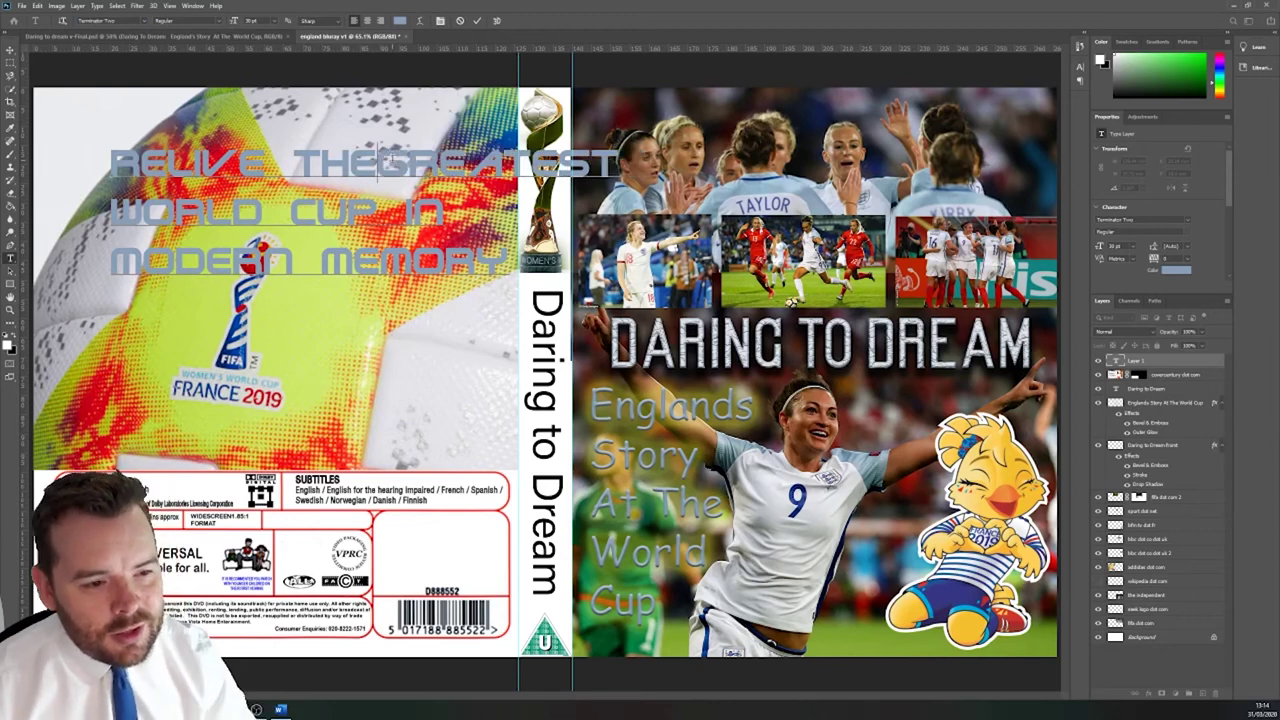
{"action": "key", "text": "Return"}
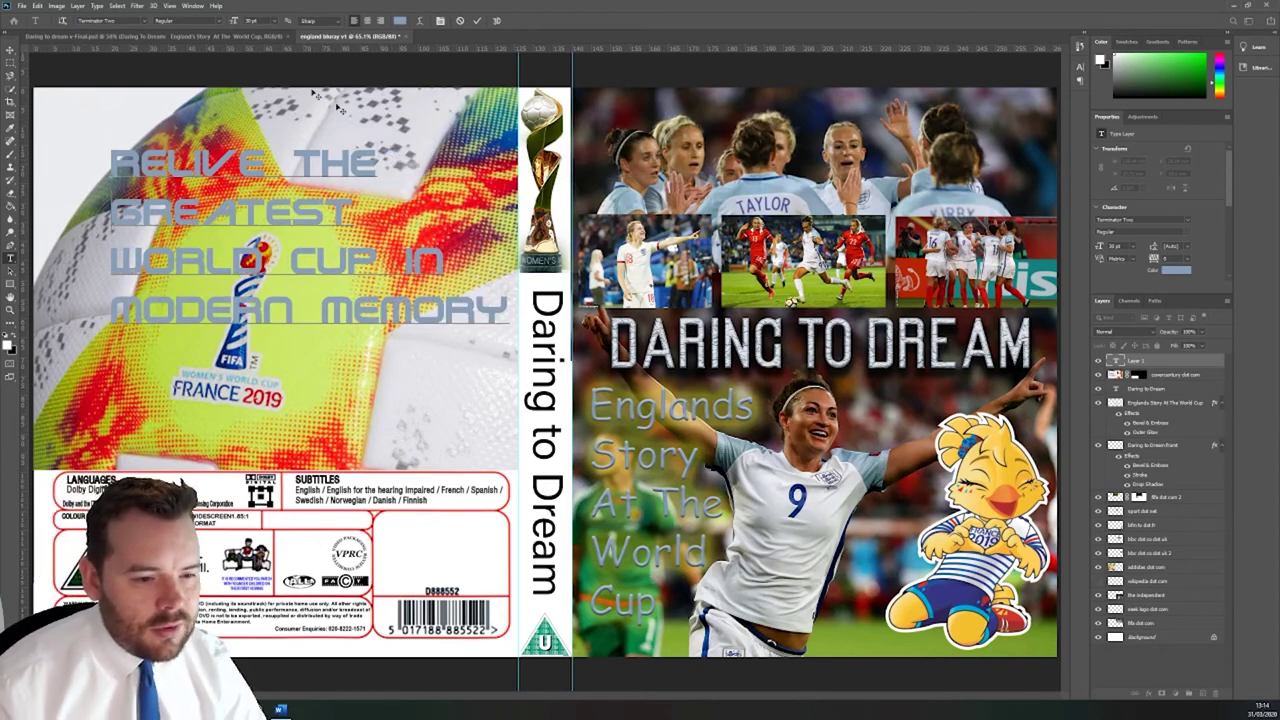
Step: Recolour all the back-cover text black (000000)
{"action": "key", "text": "ctrl+a"}
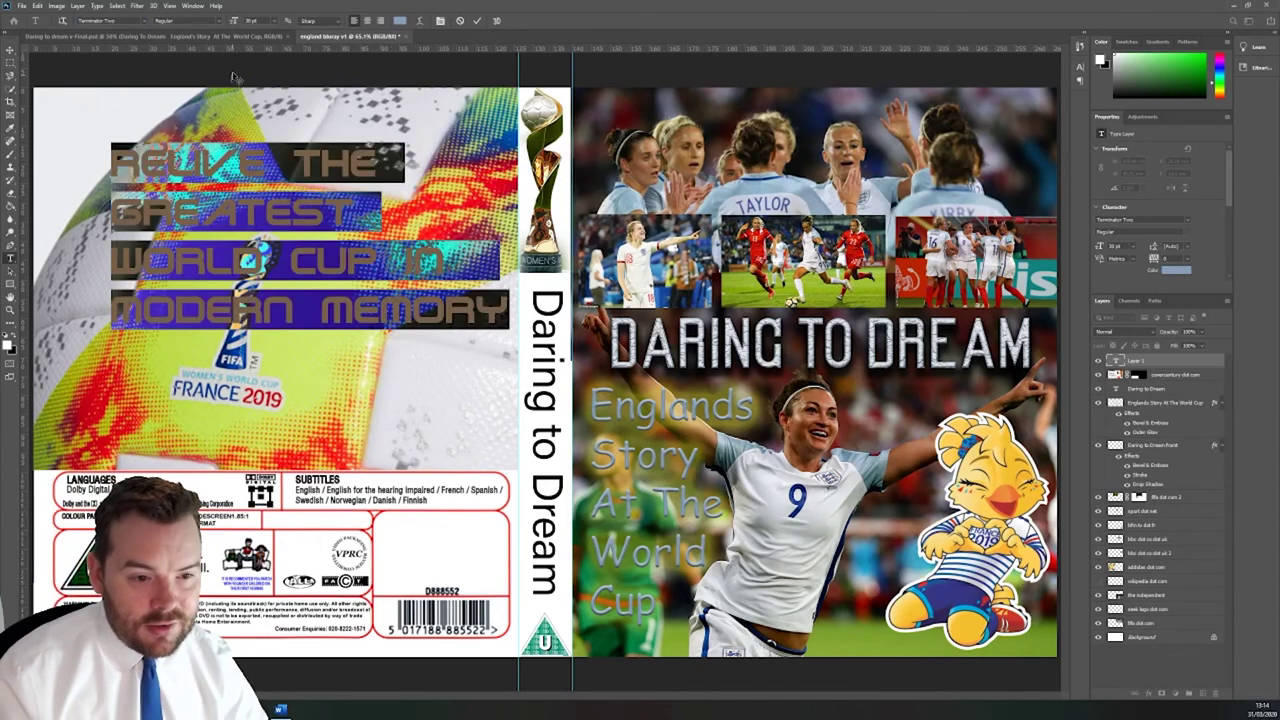
{"action": "left_click", "coordinate": [399, 20]}
{"action": "type", "text": "000000"}
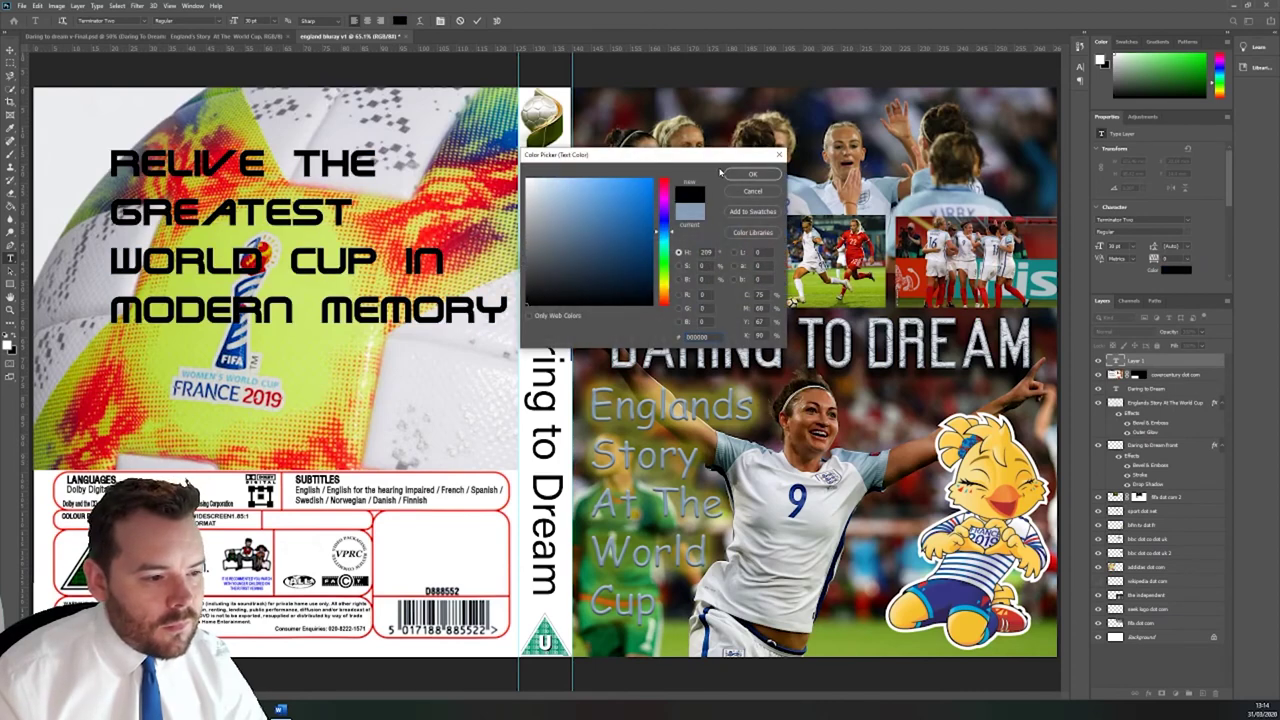
{"action": "left_click", "coordinate": [750, 175]}
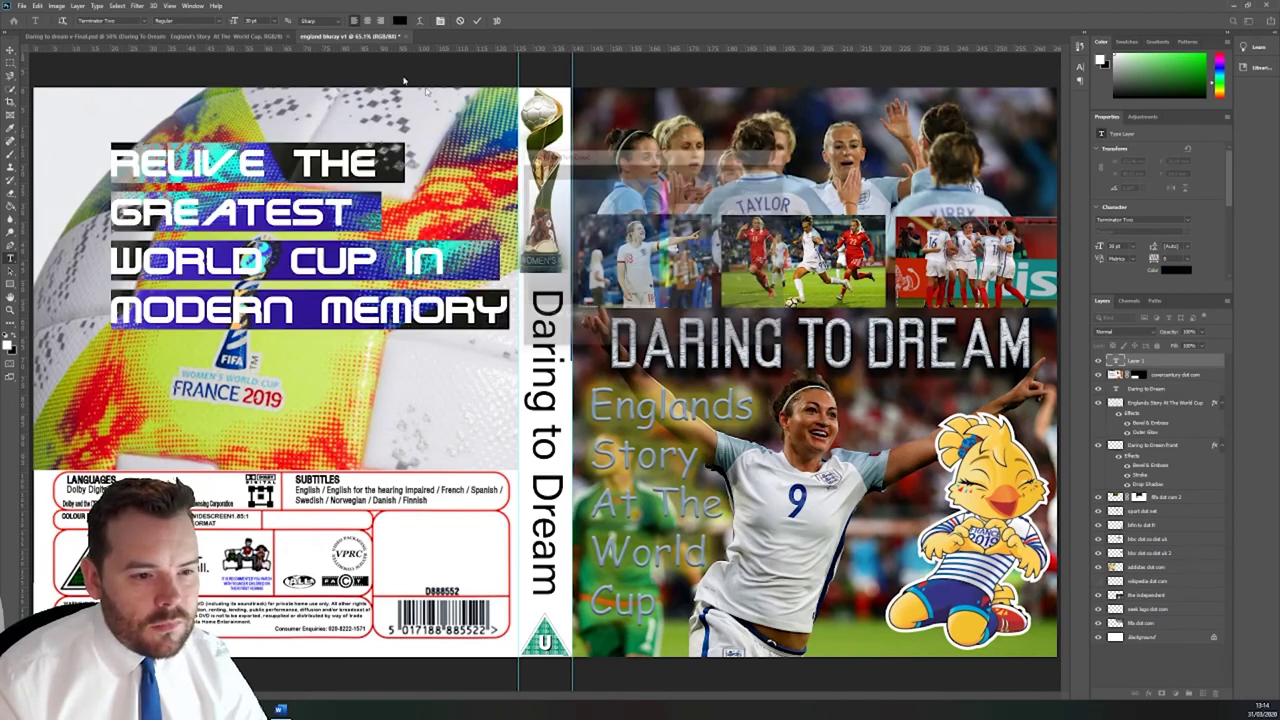
Step: Reduce the back-cover text to 18 pt and move it to the back cover's upper-left corner
{"action": "left_click", "coordinate": [272, 24]}
{"action": "left_click", "coordinate": [250, 128]}
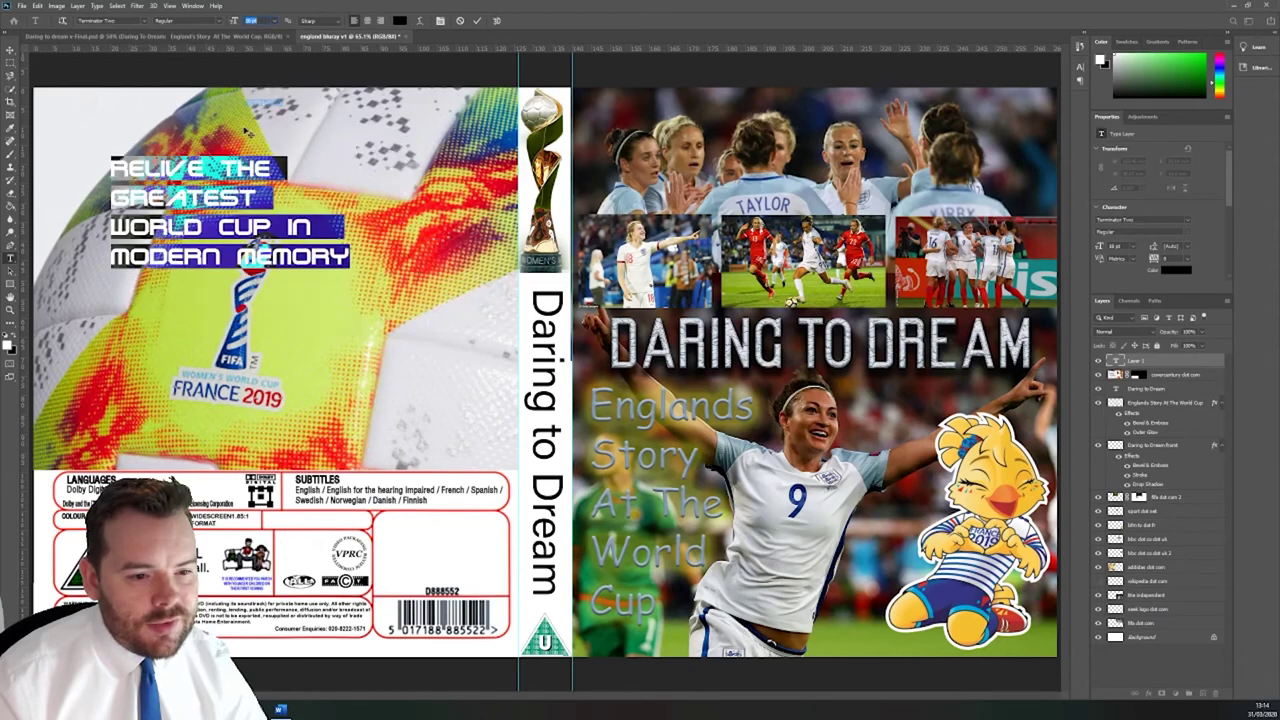
{"action": "left_click", "coordinate": [11, 50]}
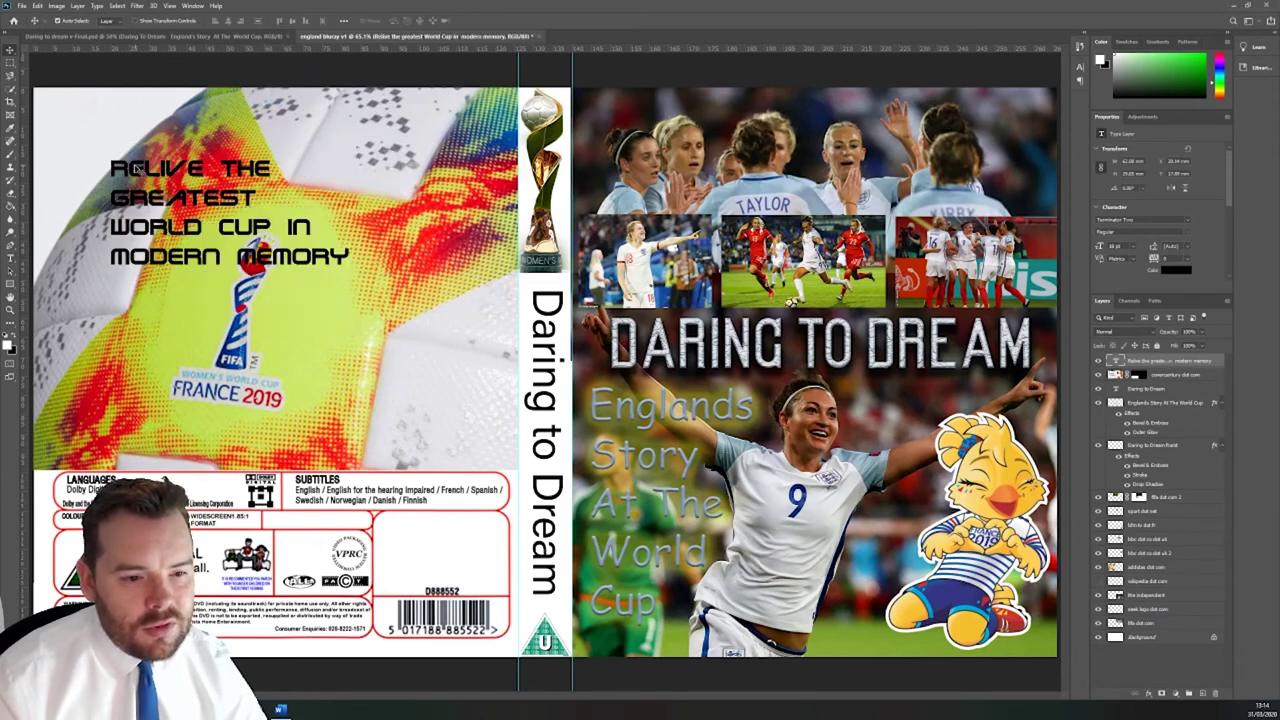
{"action": "left_click_drag", "start_coordinate": [136, 170], "coordinate": [82, 118]}
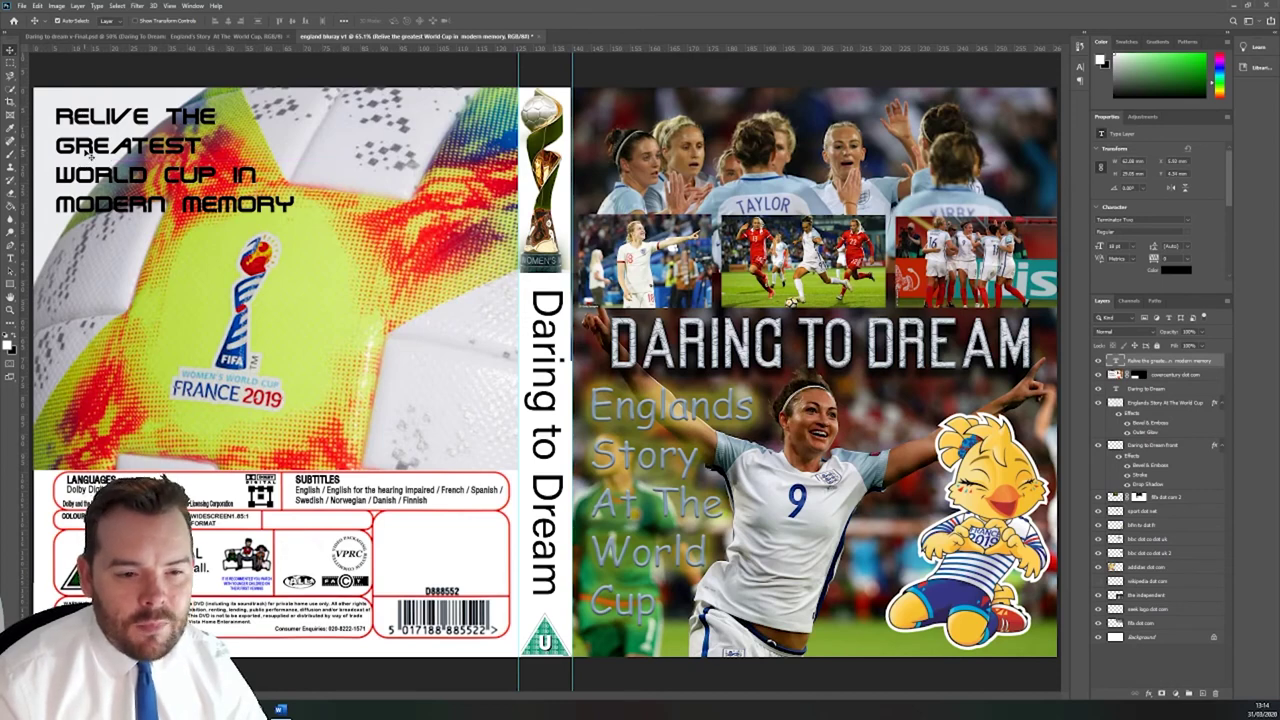
{"action": "right_click", "coordinate": [1148, 368]}
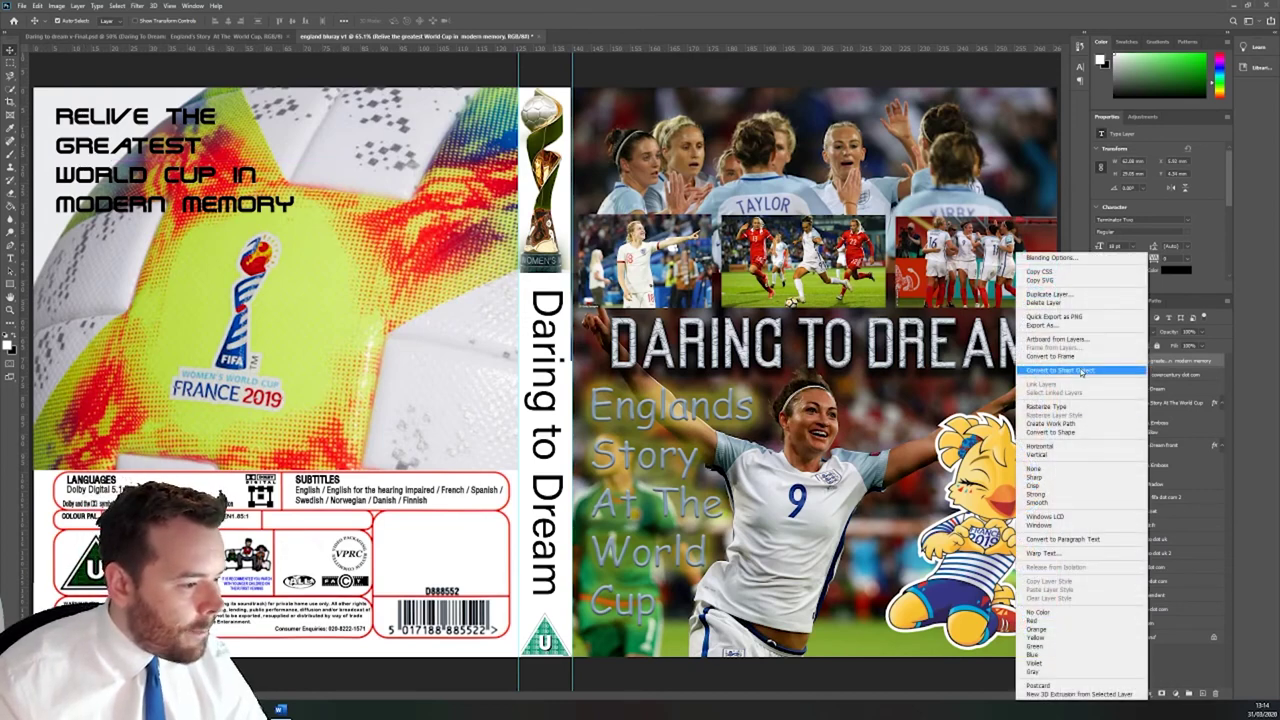
{"action": "left_click", "coordinate": [1045, 302]}
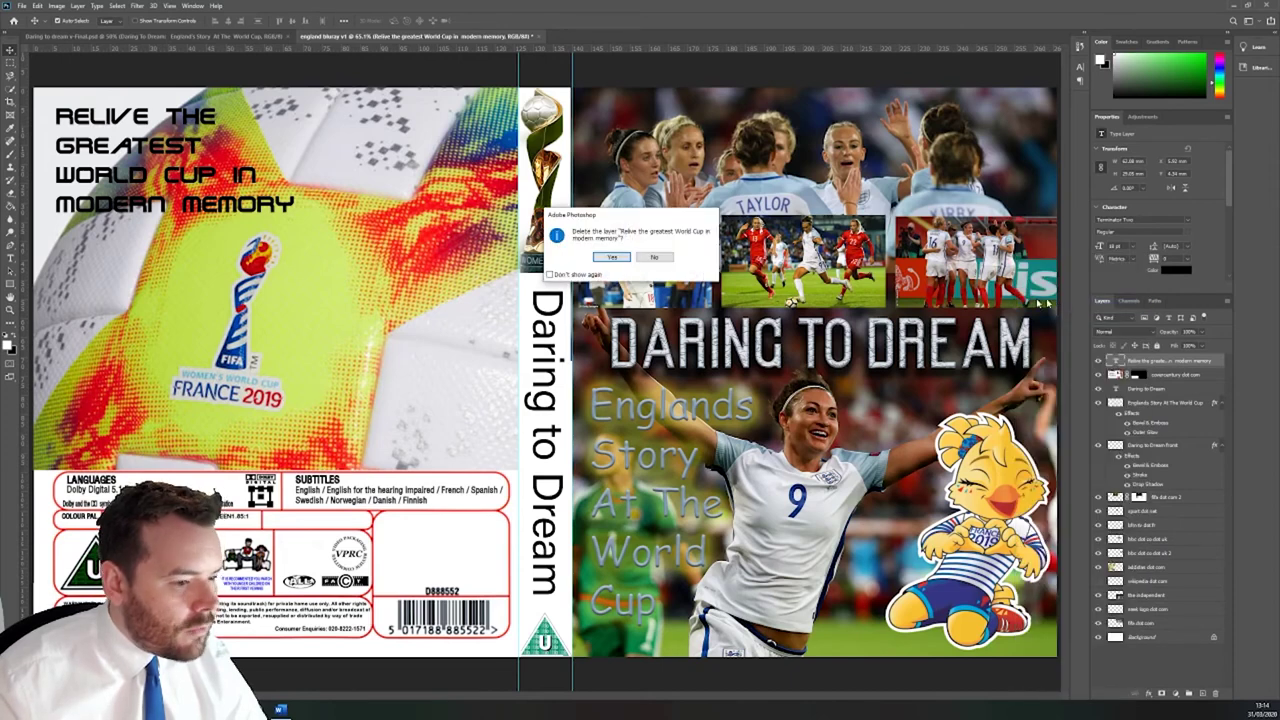
{"action": "left_click", "coordinate": [654, 257]}
Step: Duplicate the back-cover text layer and move the copy down to the right of the France 2019 logo
{"action": "right_click", "coordinate": [1151, 368]}
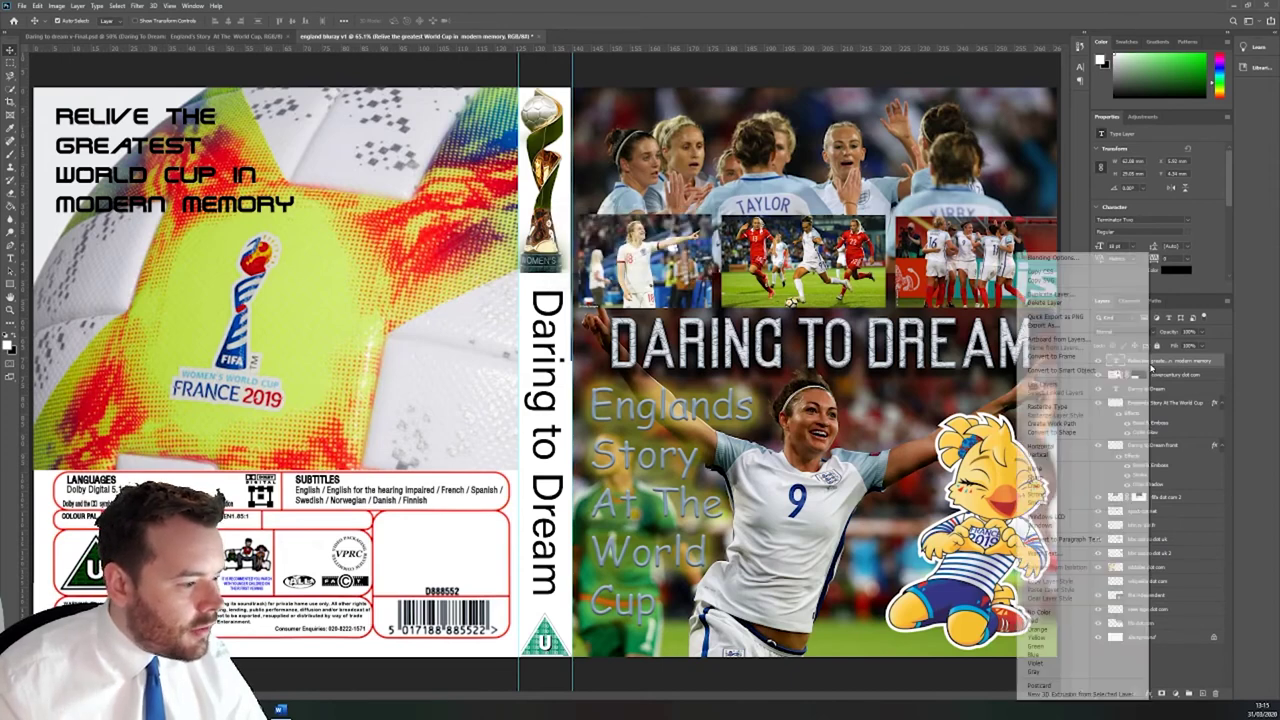
{"action": "left_click", "coordinate": [1047, 300]}
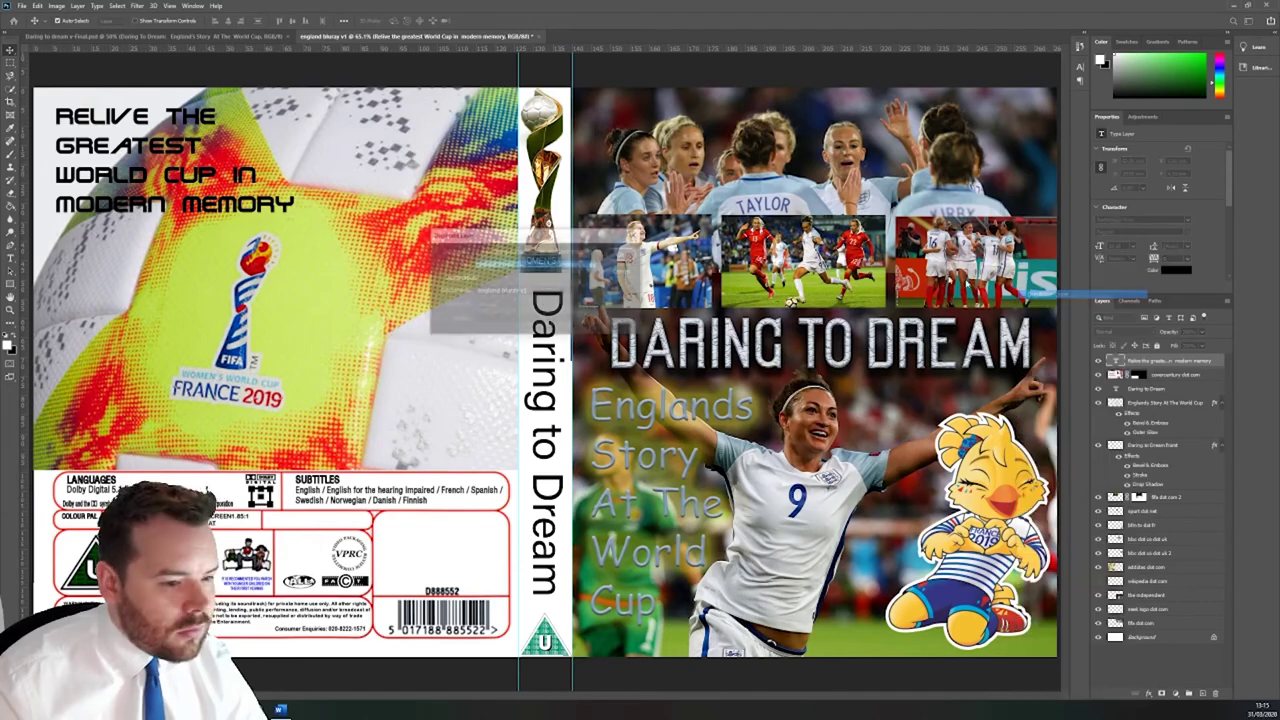
{"action": "left_click", "coordinate": [620, 262]}
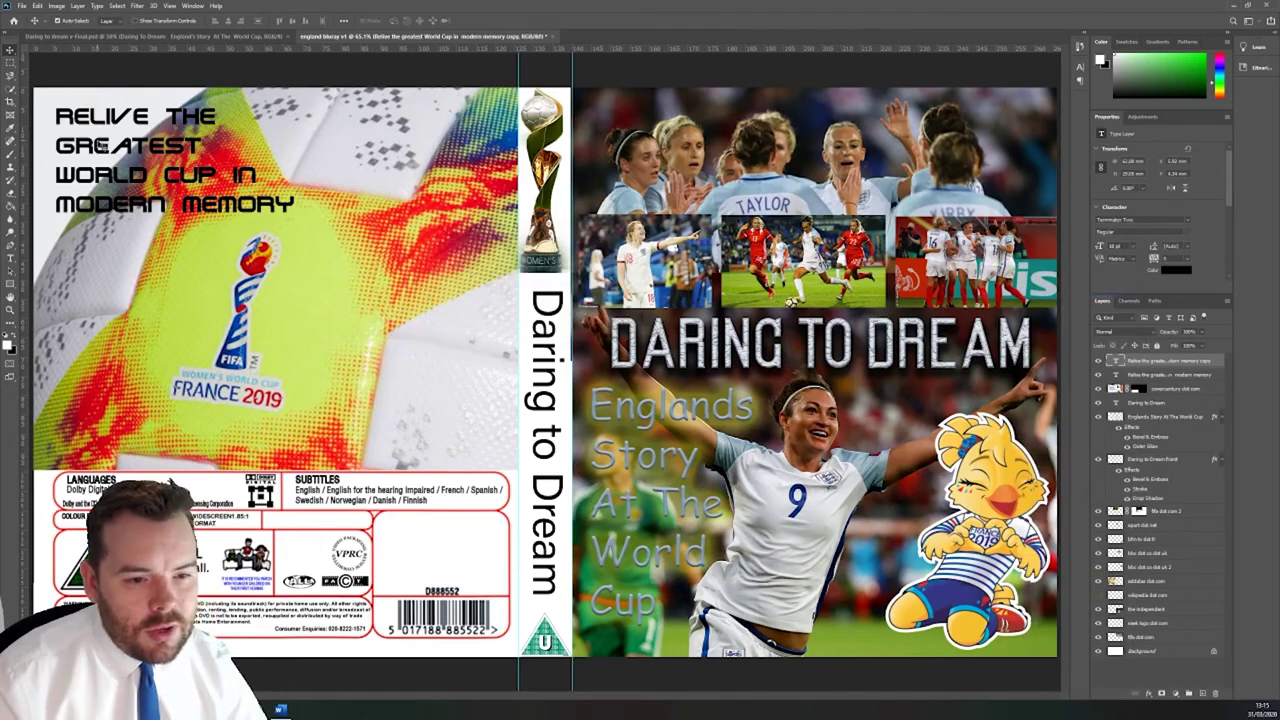
{"action": "left_click_drag", "start_coordinate": [113, 115], "coordinate": [325, 313]}
Step: Replace the copied text with right-aligned "See all the goals / from all the games" and move it to the ball photo's lower-right corner
{"action": "double_click", "coordinate": [325, 313]}
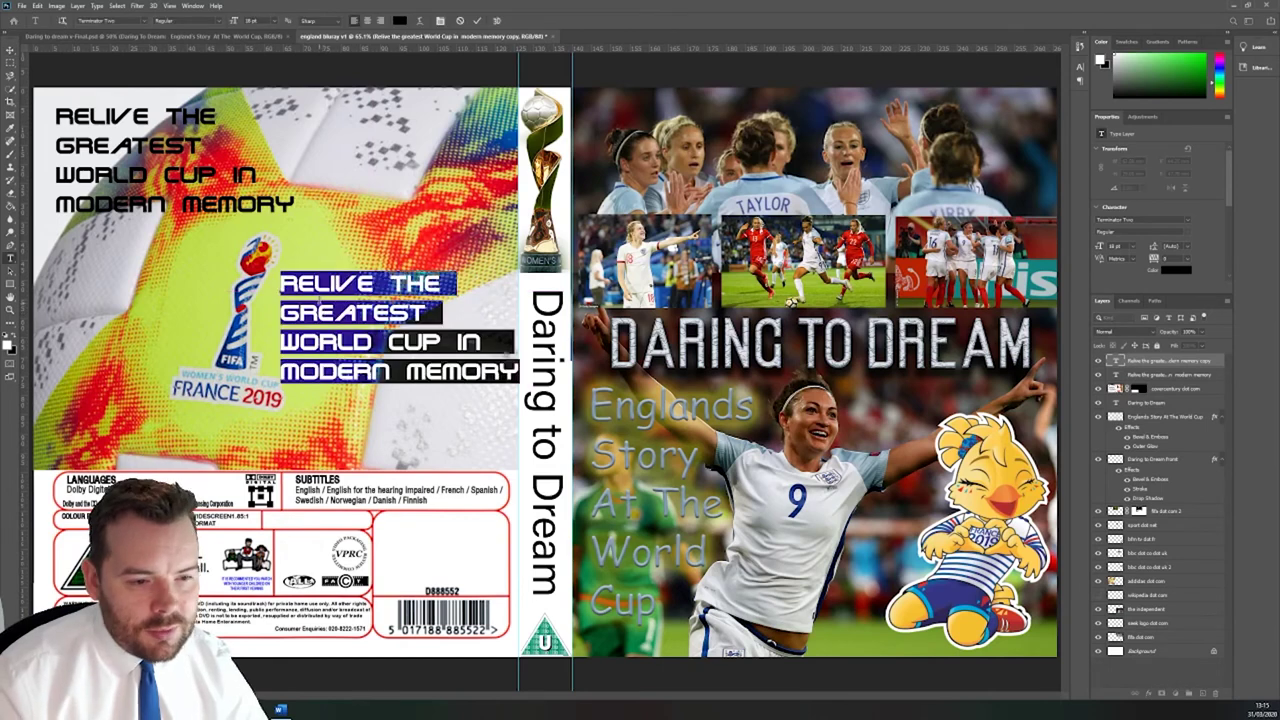
{"action": "left_click", "coordinate": [380, 20]}
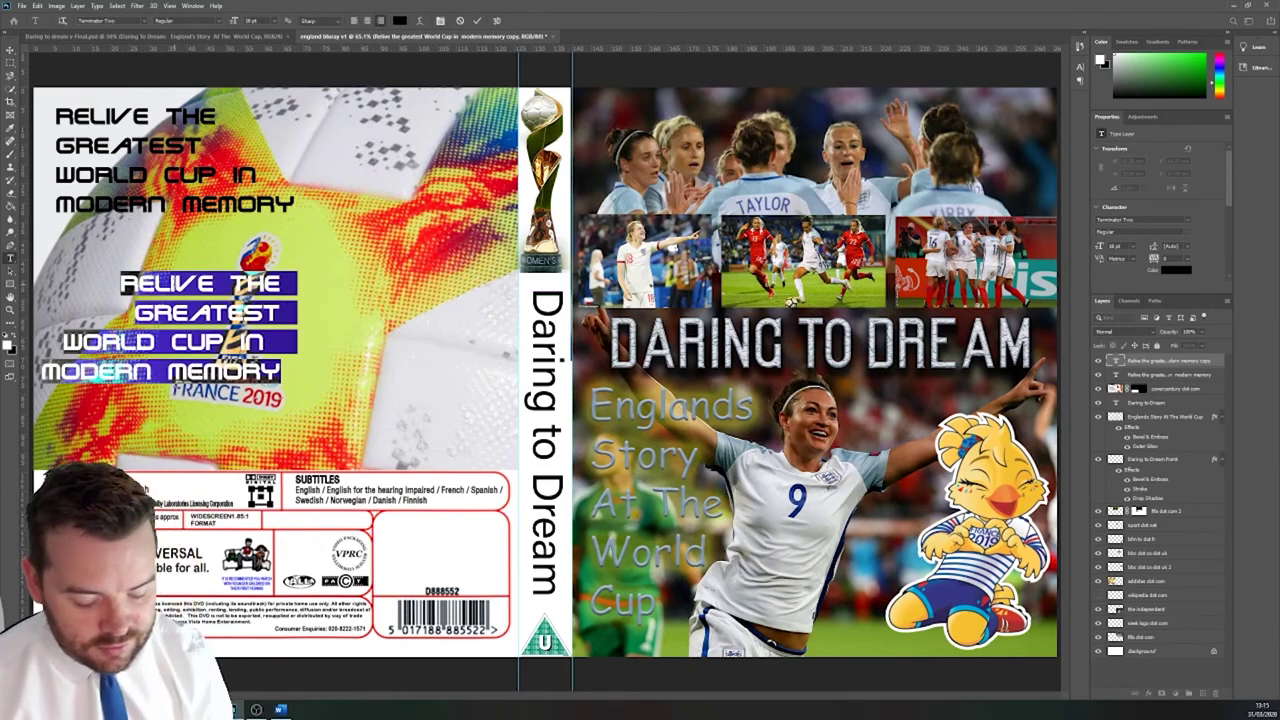
{"action": "key", "text": "BackSpace"}
{"action": "type", "text": "SEE ALL THE GOA"}
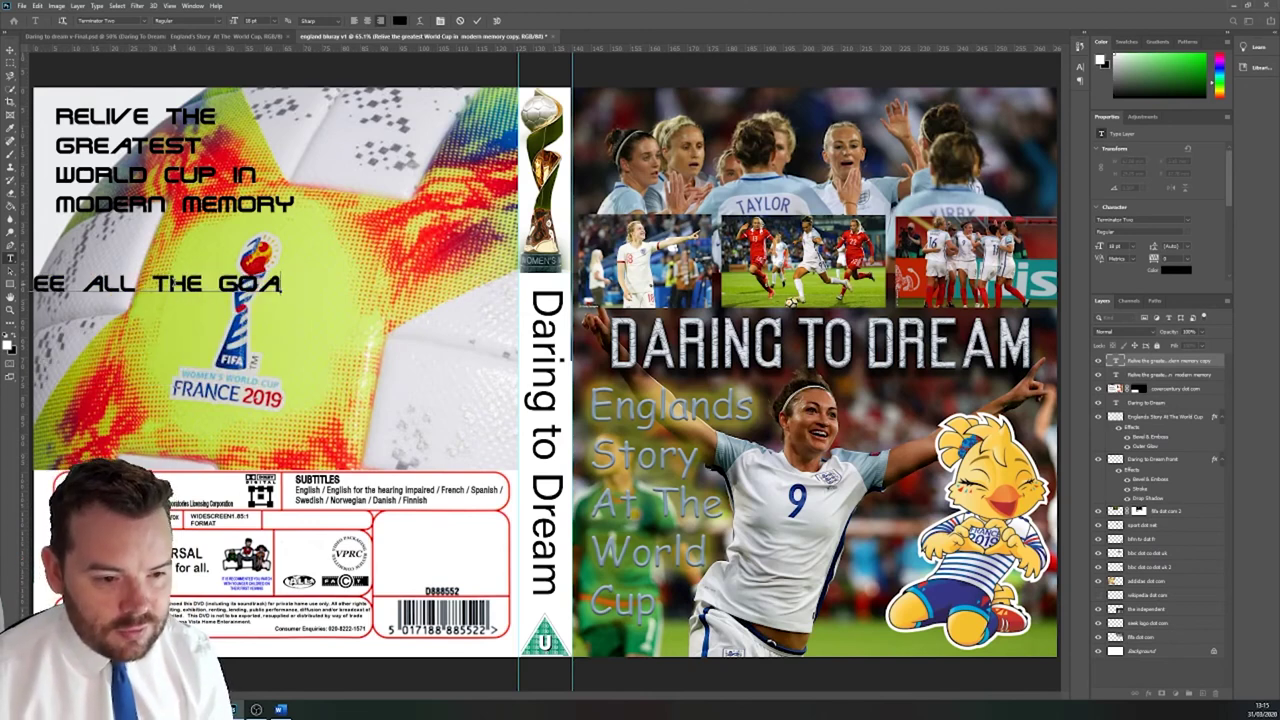
{"action": "type", "text": "LSFROM ALL "}
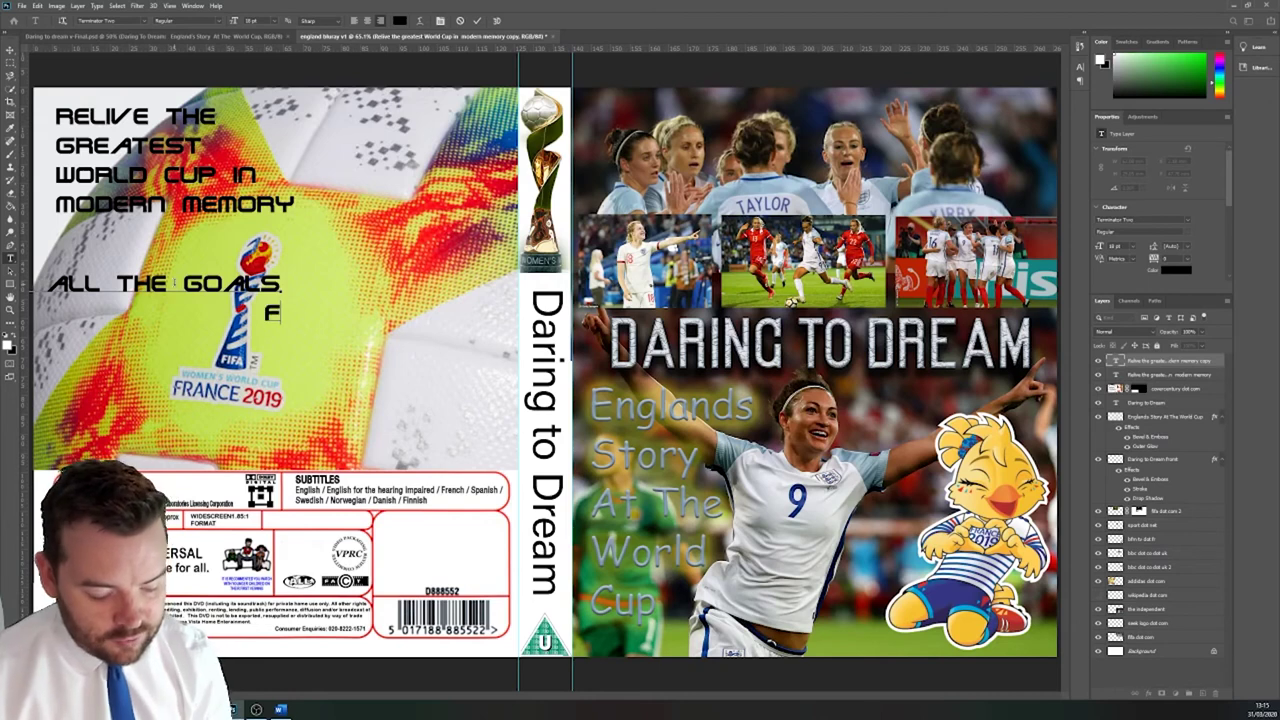
{"action": "type", "text": "THE GAMES"}
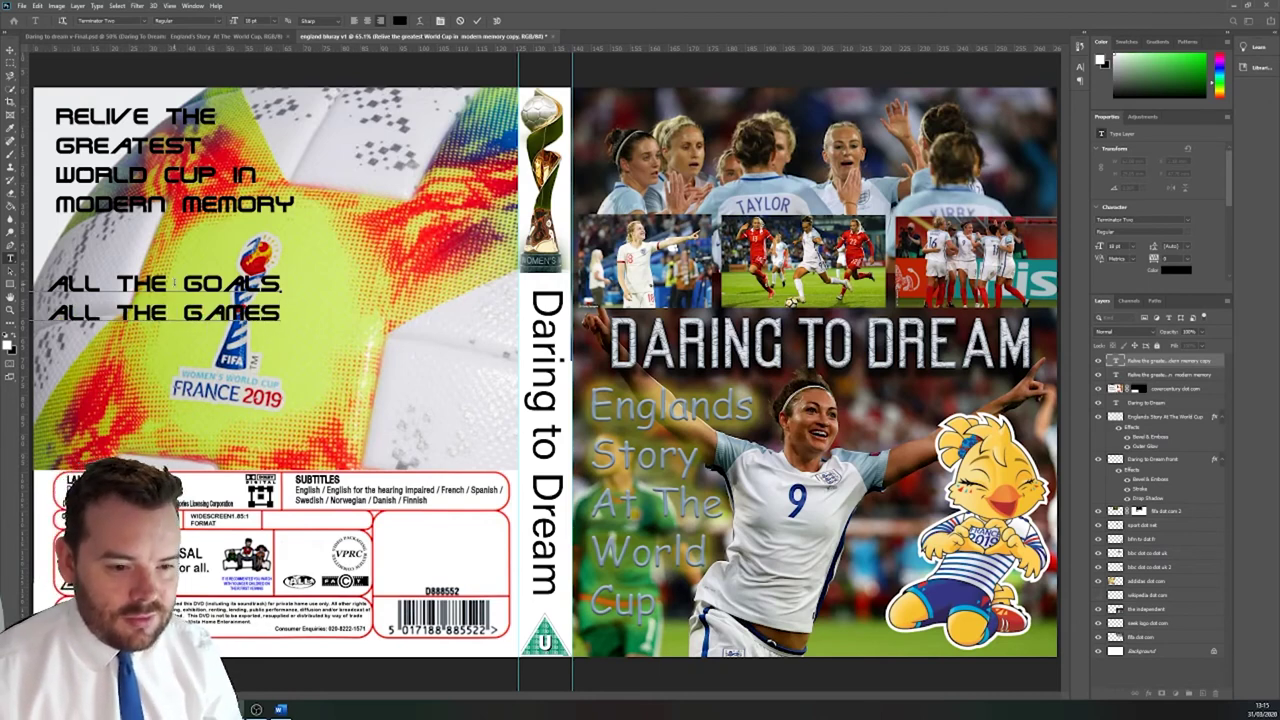
{"action": "left_click", "coordinate": [10, 50]}
{"action": "left_click_drag", "start_coordinate": [168, 283], "coordinate": [396, 420]}
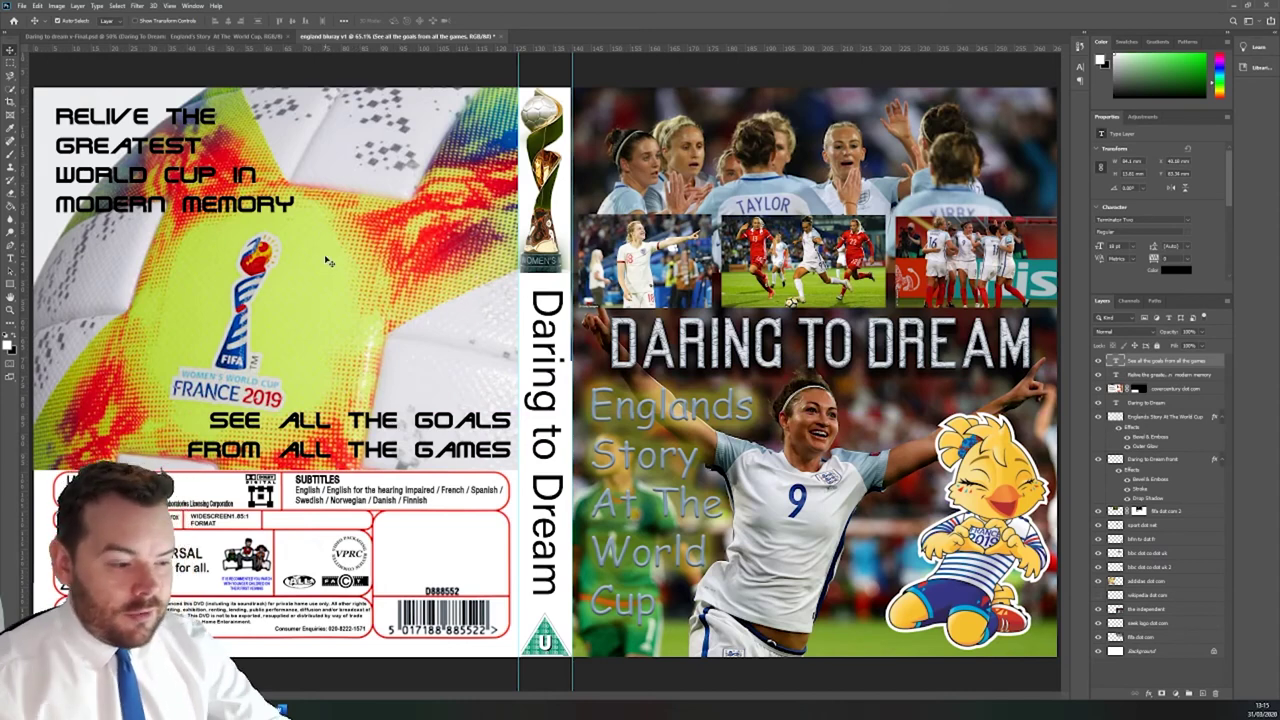
Step: Duplicate the spine's U rating logo, place the copy in the front cover's lower-right corner and bring it above all other layers
{"action": "left_click", "coordinate": [558, 645]}
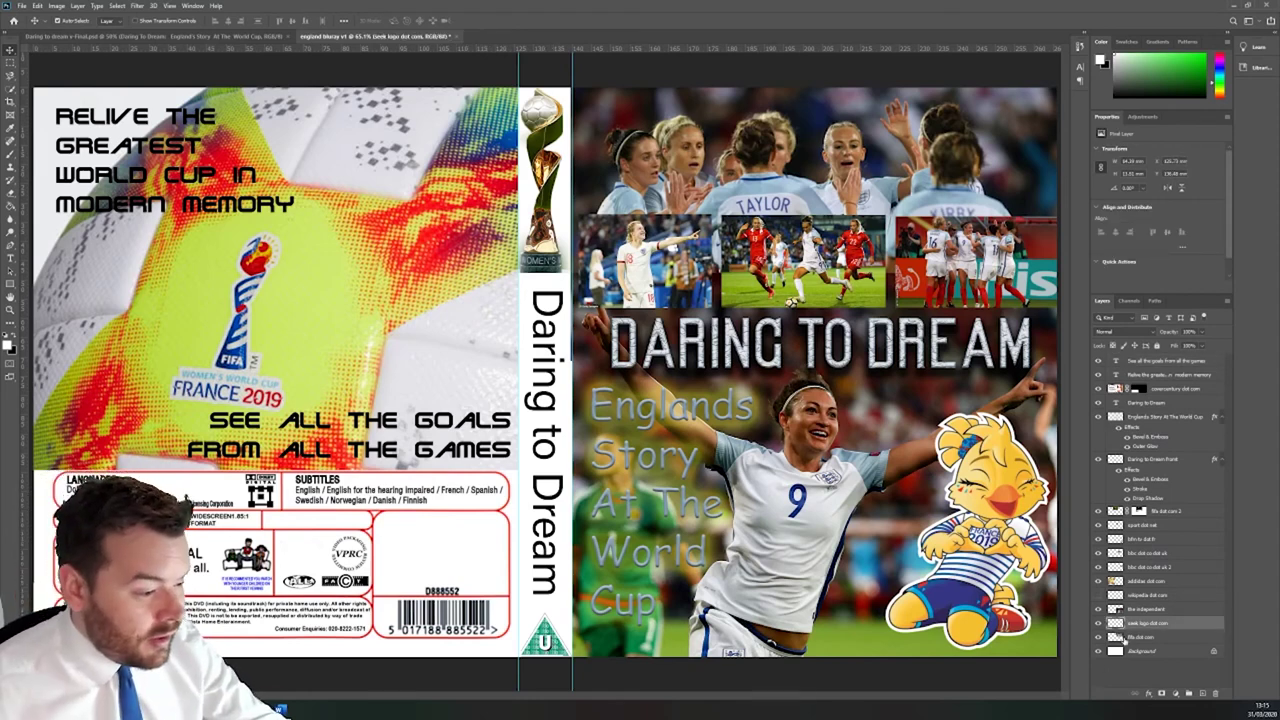
{"action": "right_click", "coordinate": [1150, 622]}
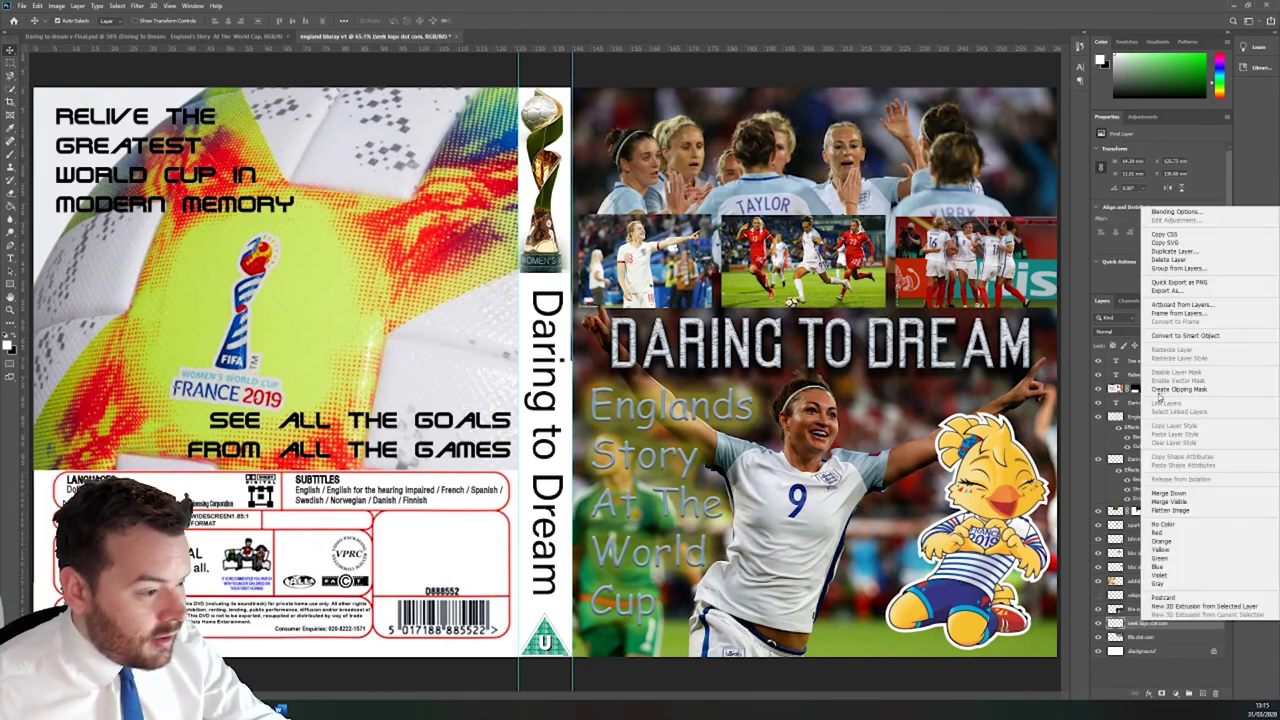
{"action": "left_click", "coordinate": [1175, 253]}
{"action": "left_click", "coordinate": [610, 253]}
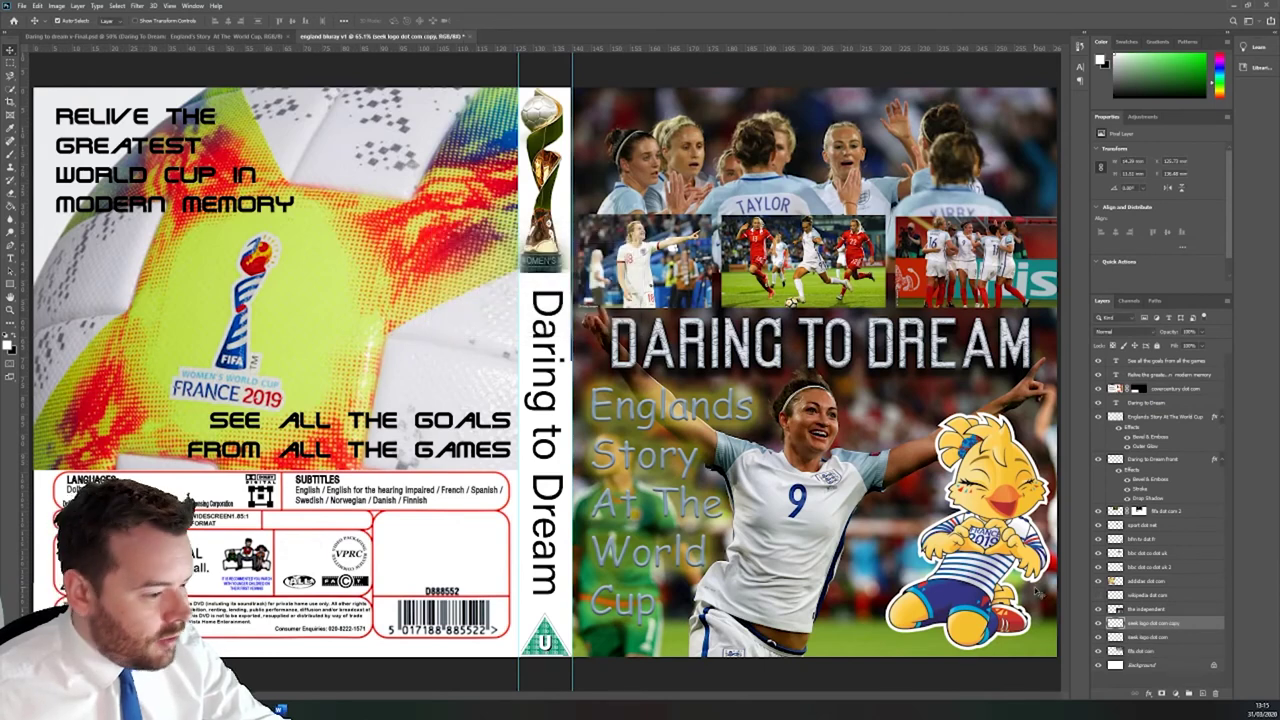
{"action": "left_click_drag", "start_coordinate": [545, 640], "coordinate": [1037, 640]}
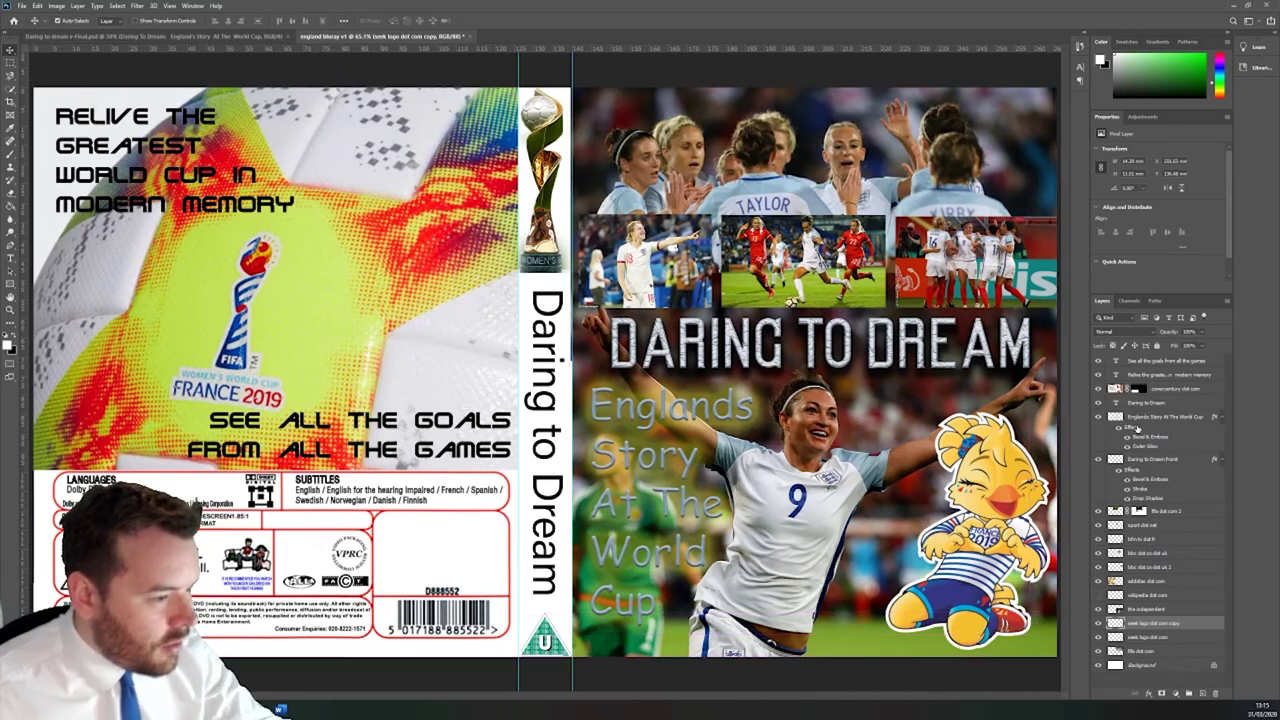
{"action": "left_click_drag", "start_coordinate": [1156, 624], "coordinate": [1150, 372]}
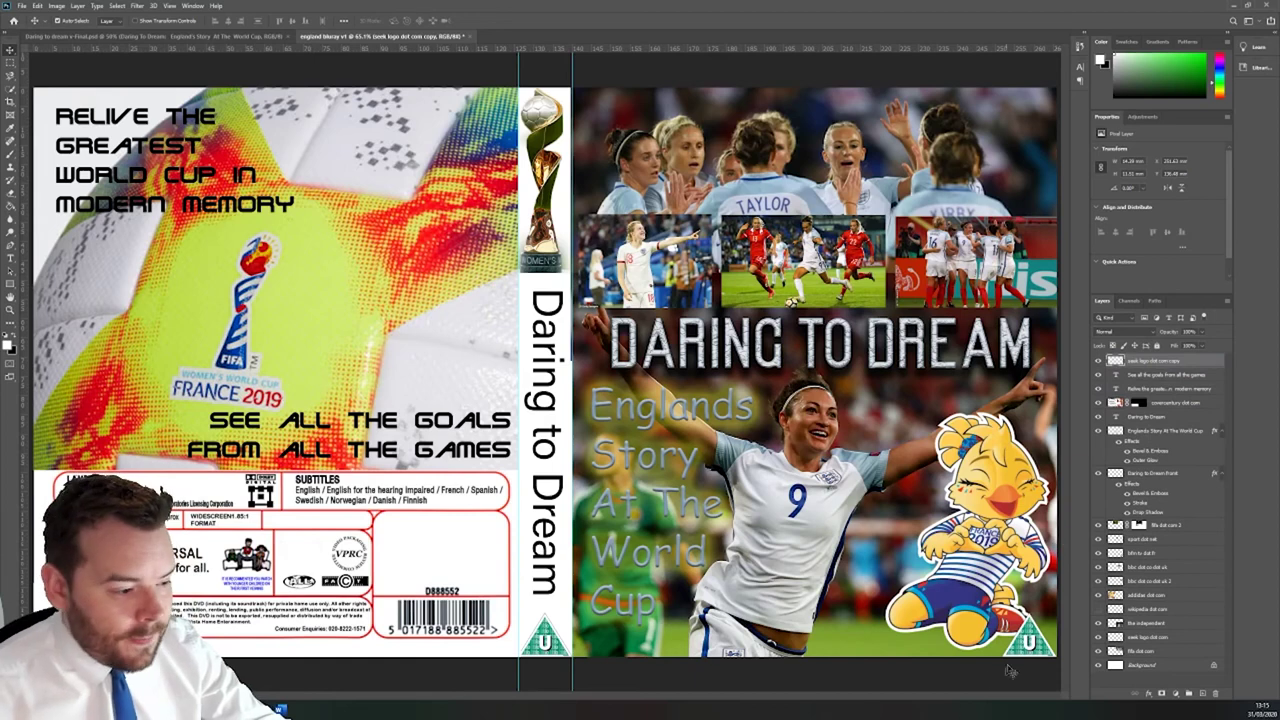
{"action": "right_click", "coordinate": [1146, 360]}
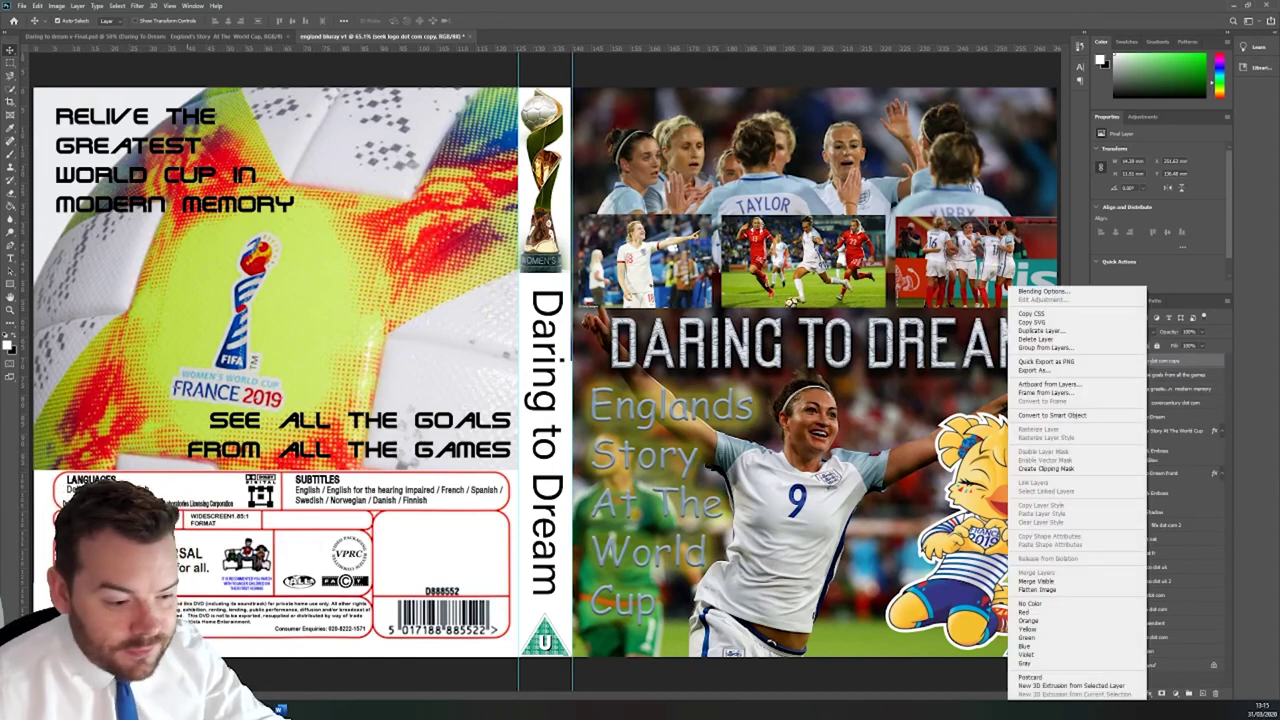
{"action": "left_click", "coordinate": [253, 682]}
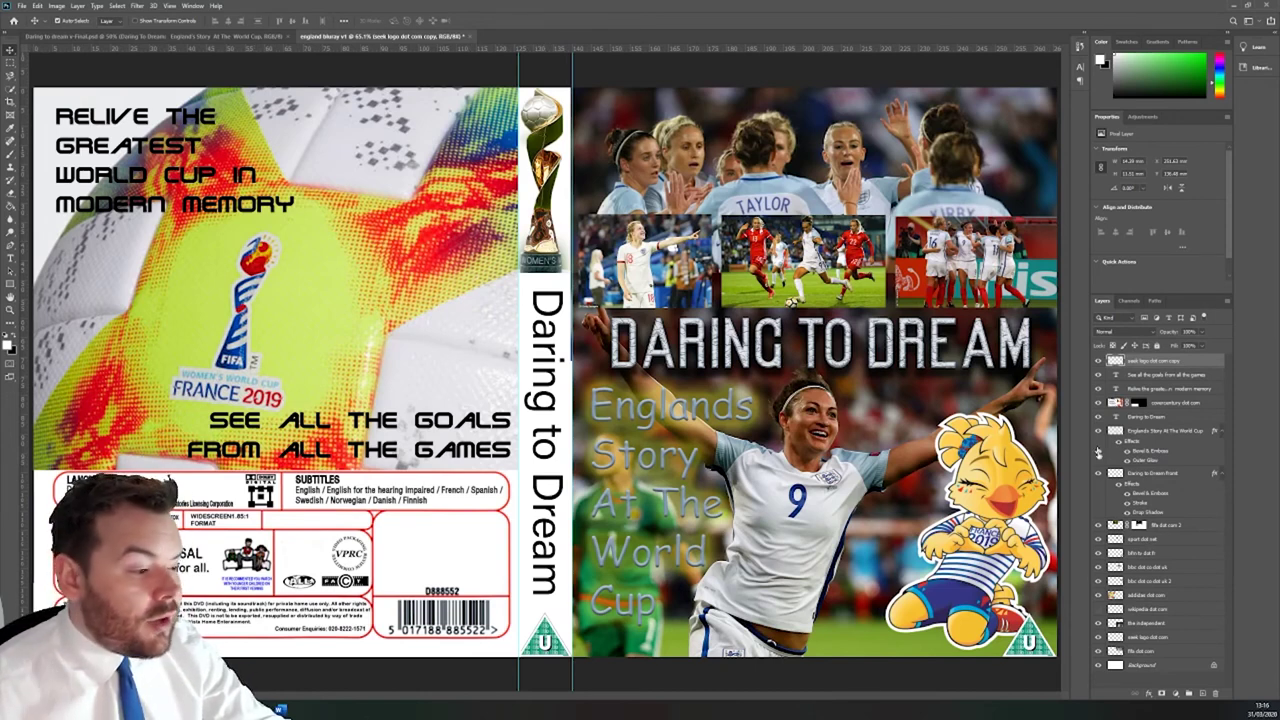
Step: Add a Hue/Saturation adjustment above the back cover's ball photo layer and shift its hue to +27
{"action": "left_click", "coordinate": [1098, 595]}
{"action": "left_click", "coordinate": [1098, 595]}
{"action": "left_click", "coordinate": [1150, 596]}
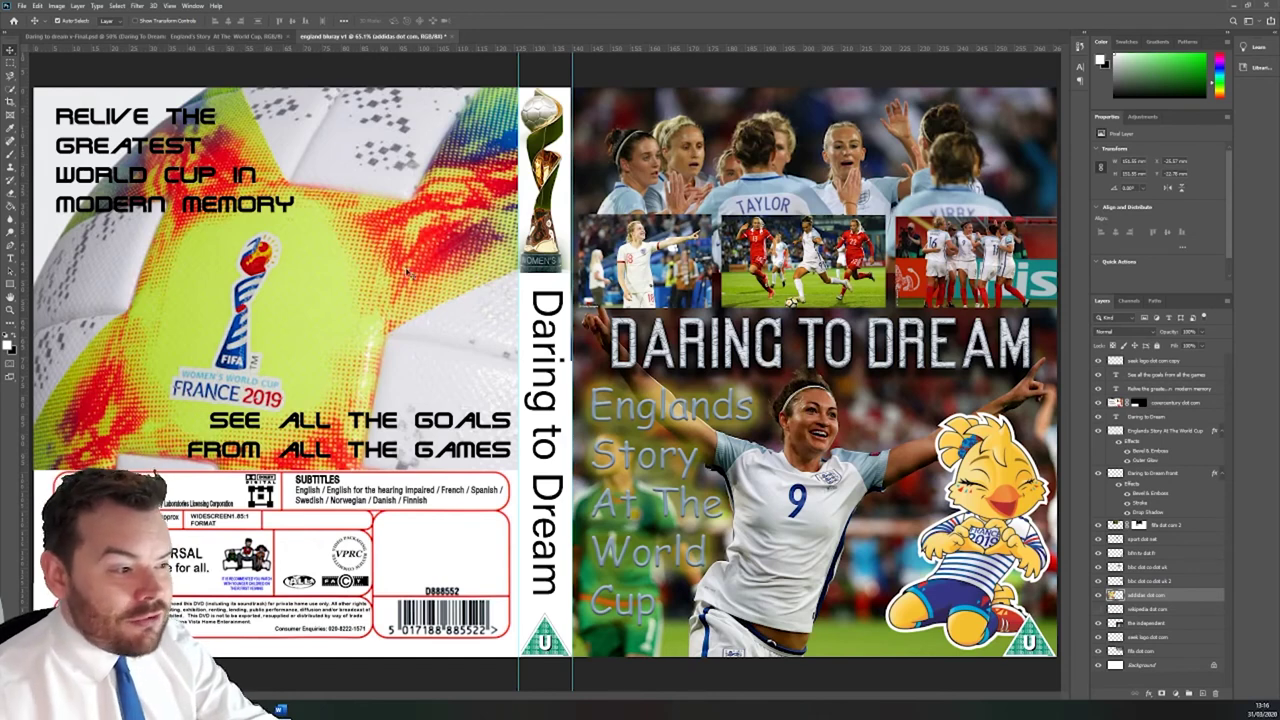
{"action": "left_click", "coordinate": [1146, 118]}
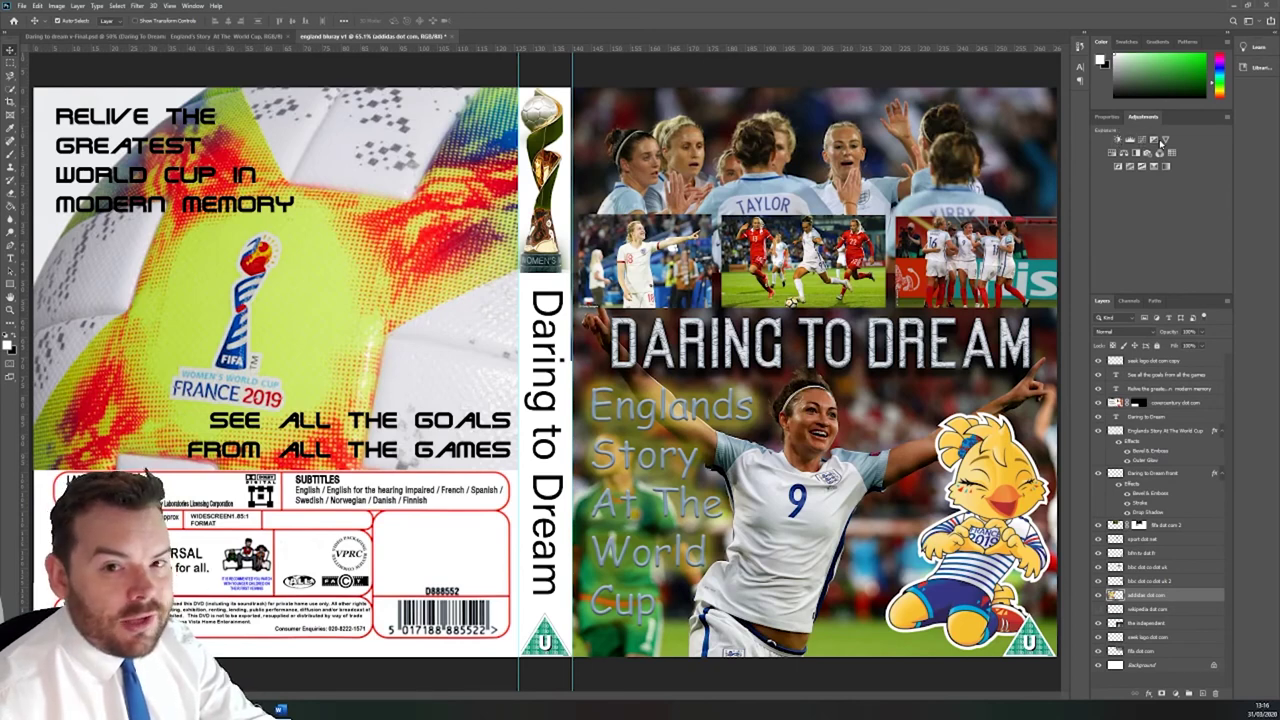
{"action": "left_click", "coordinate": [1111, 152]}
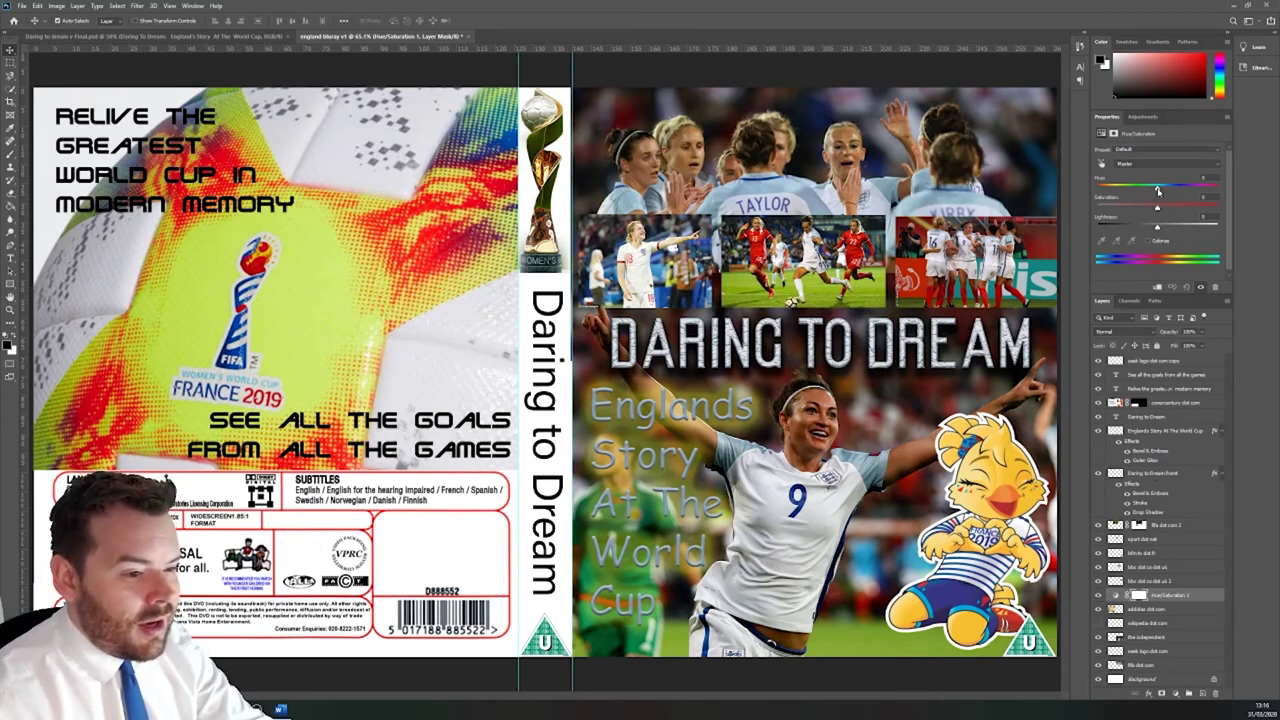
{"action": "mouse_move", "coordinate": [1158, 190]}
{"action": "left_mouse_down"}
{"action": "mouse_move", "coordinate": [1098, 190]}
{"action": "mouse_move", "coordinate": [1199, 195]}
{"action": "mouse_move", "coordinate": [1113, 198]}
{"action": "mouse_move", "coordinate": [1175, 188]}
{"action": "left_mouse_up"}
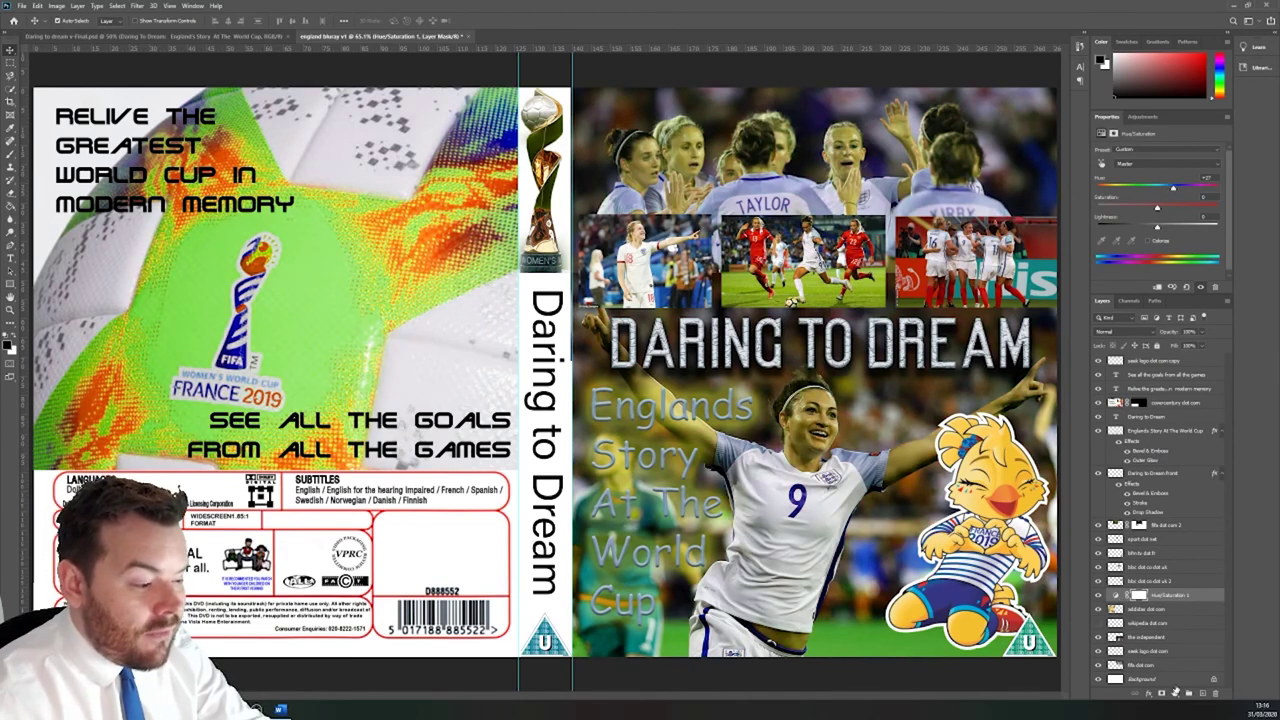
Step: Clip the Hue/Saturation adjustment to the ball photo and set hue to about -32, saturation about +47 and lightness about +57
{"action": "right_click", "coordinate": [1169, 596]}
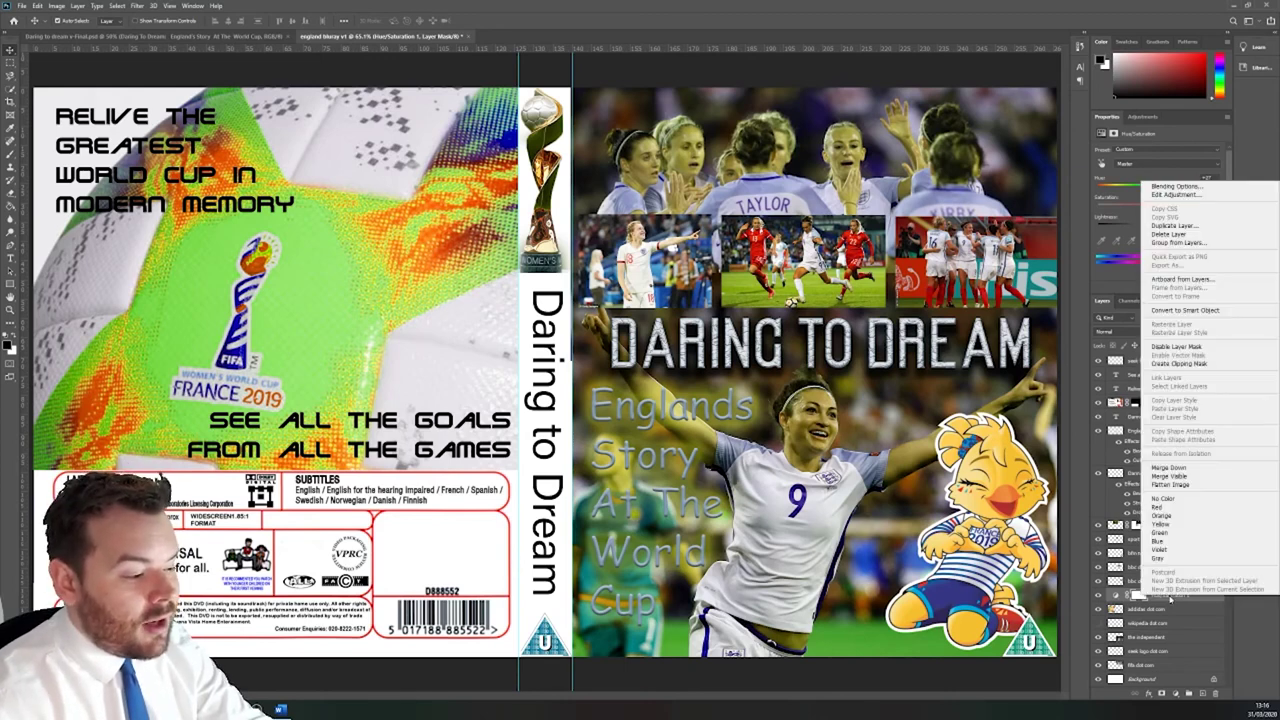
{"action": "left_click", "coordinate": [1163, 370]}
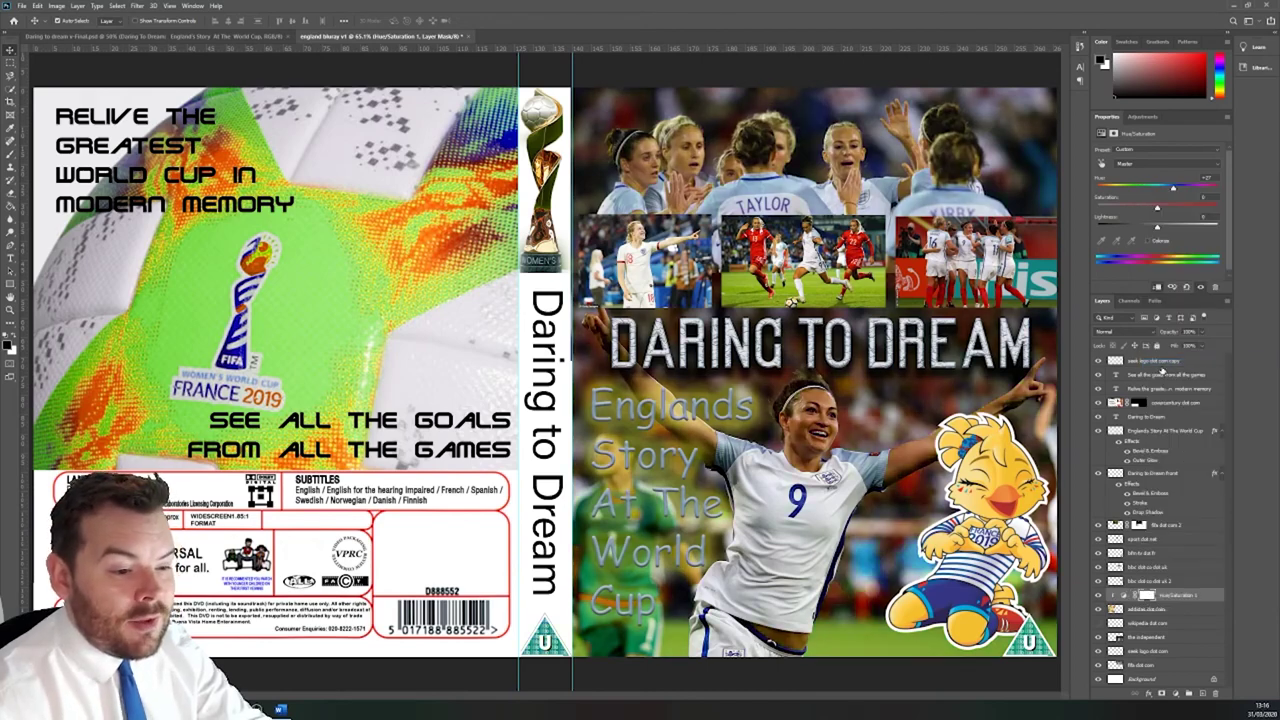
{"action": "left_click_drag", "start_coordinate": [1175, 193], "coordinate": [1190, 232]}
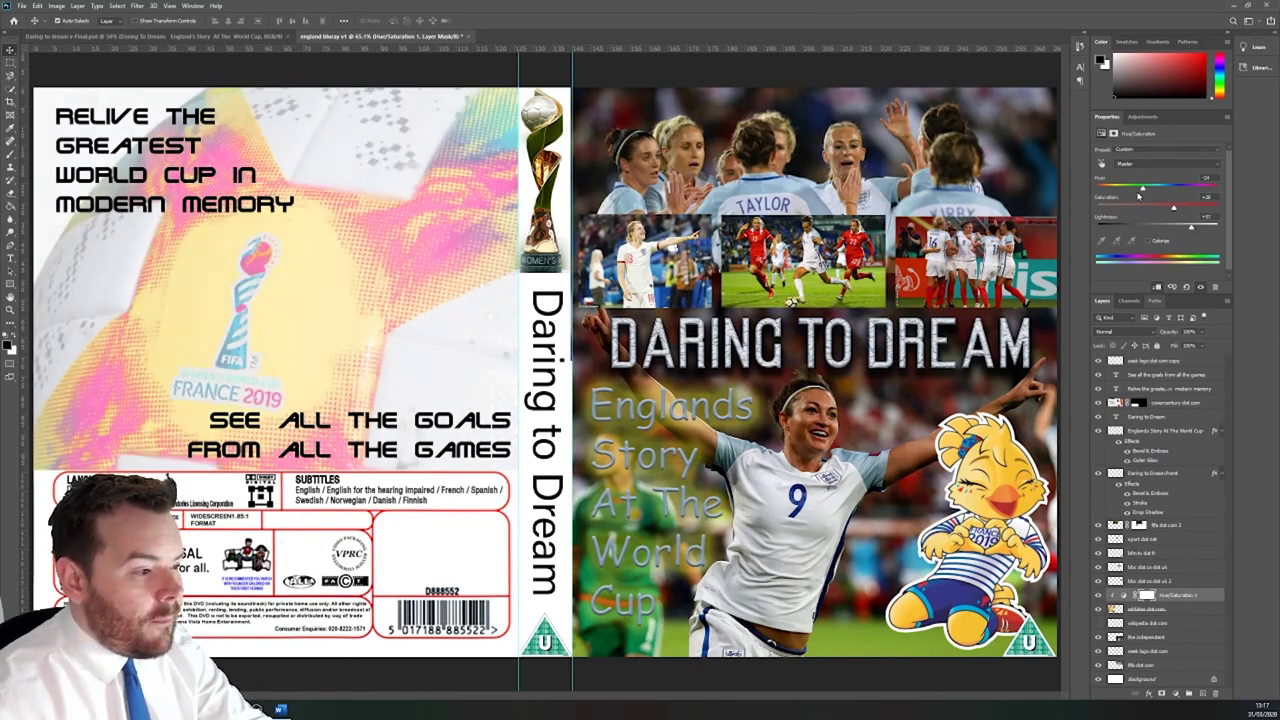
{"action": "left_click_drag", "start_coordinate": [1143, 192], "coordinate": [1186, 209]}
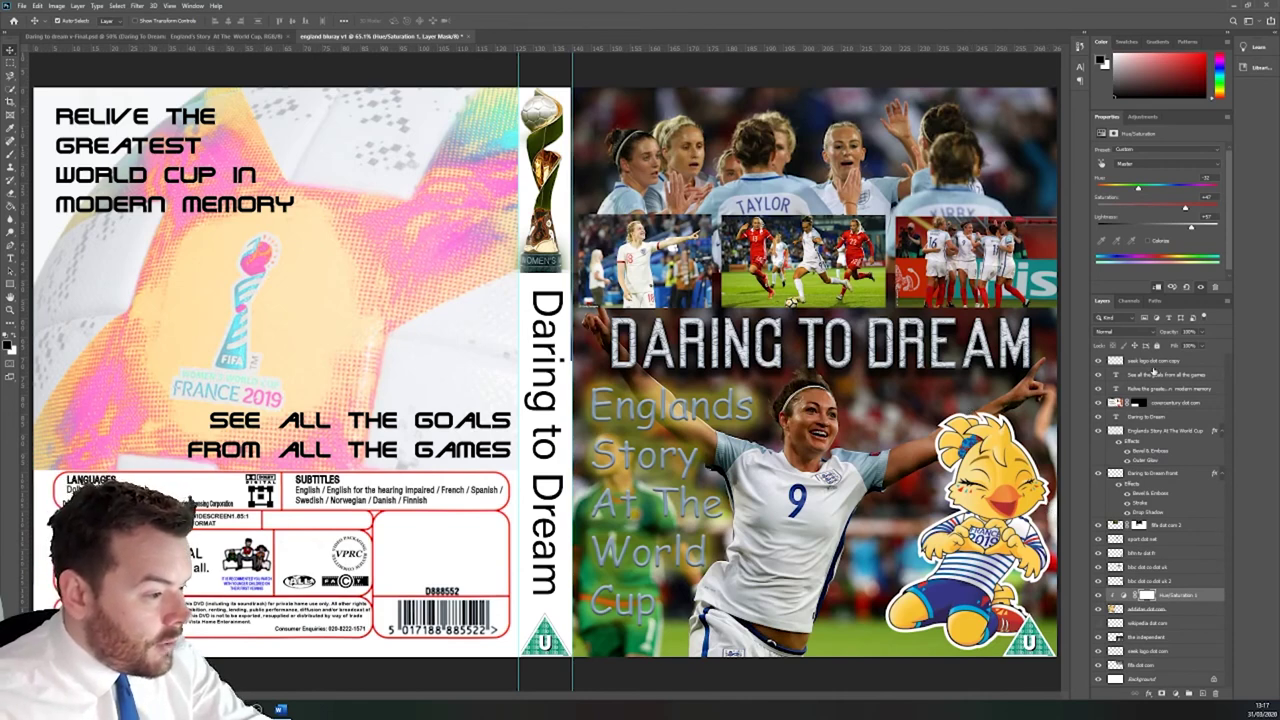
Step: Add a layer mask to "the independent" photo layer and select the background around the celebrating player with the Quick Selection tool
{"action": "left_click", "coordinate": [1163, 637]}
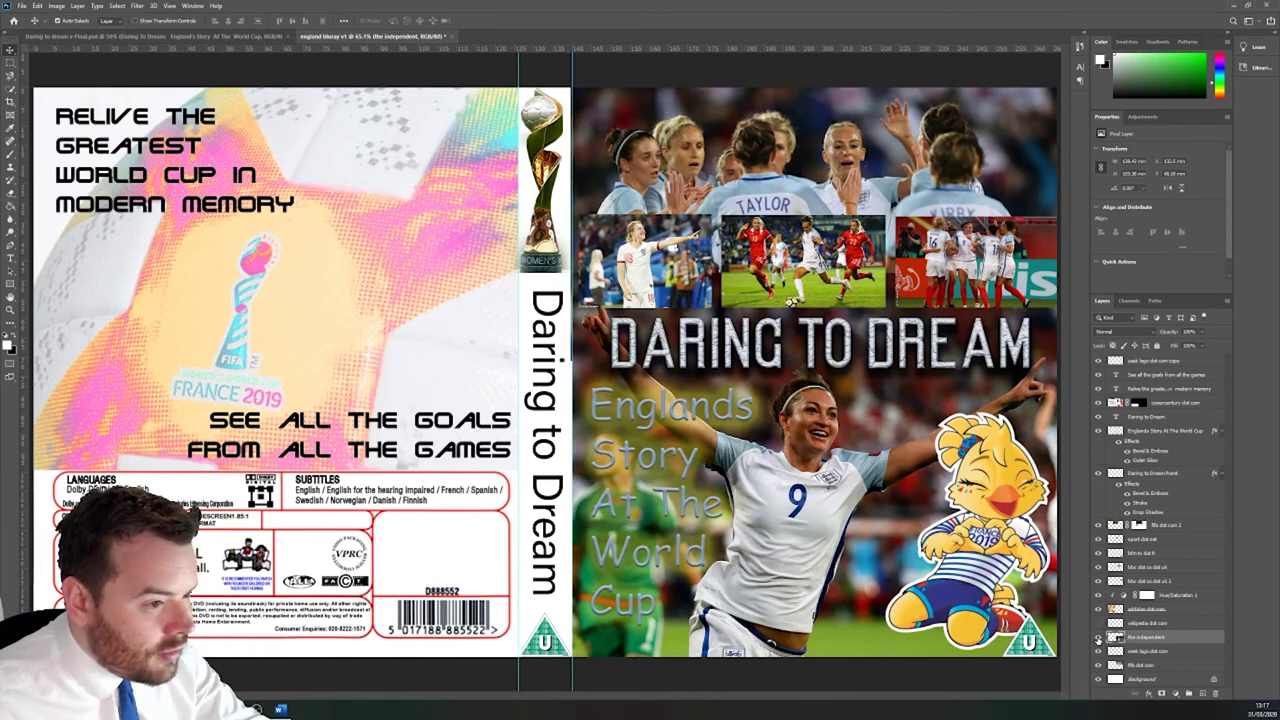
{"action": "left_click", "coordinate": [1098, 637]}
{"action": "left_click", "coordinate": [1098, 637]}
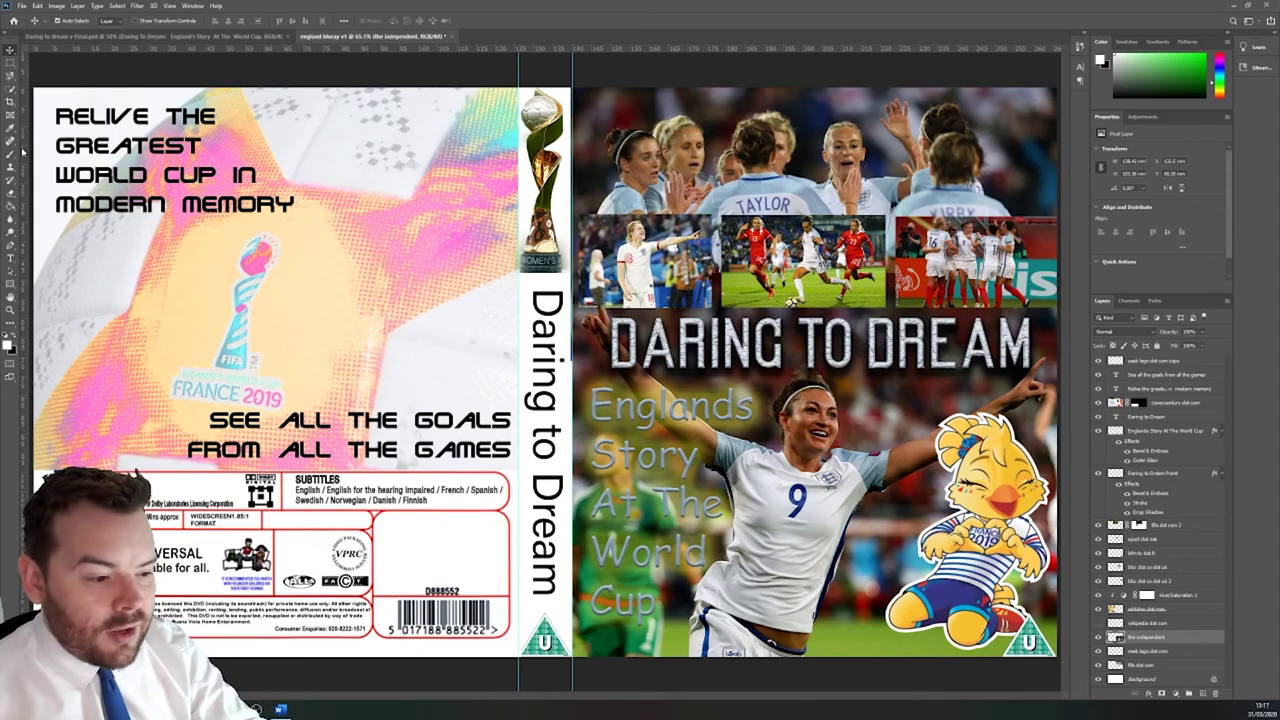
{"action": "left_click", "coordinate": [10, 95]}
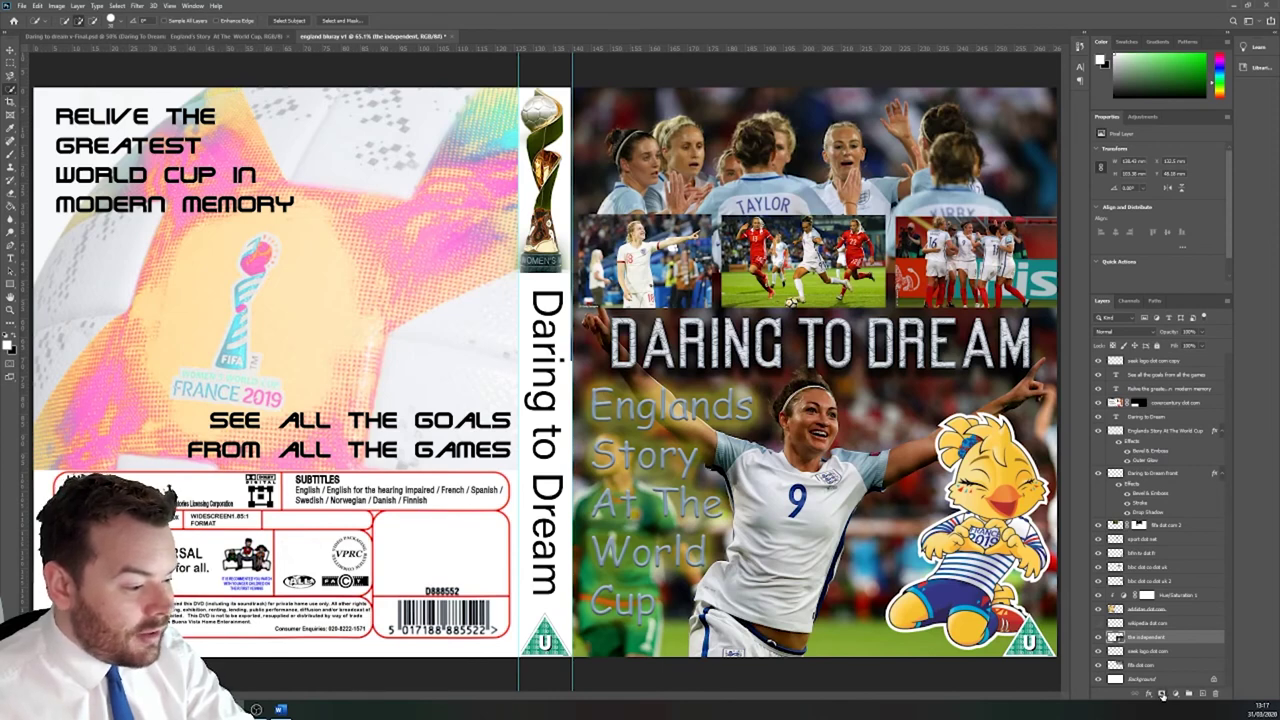
{"action": "left_click", "coordinate": [1162, 694]}
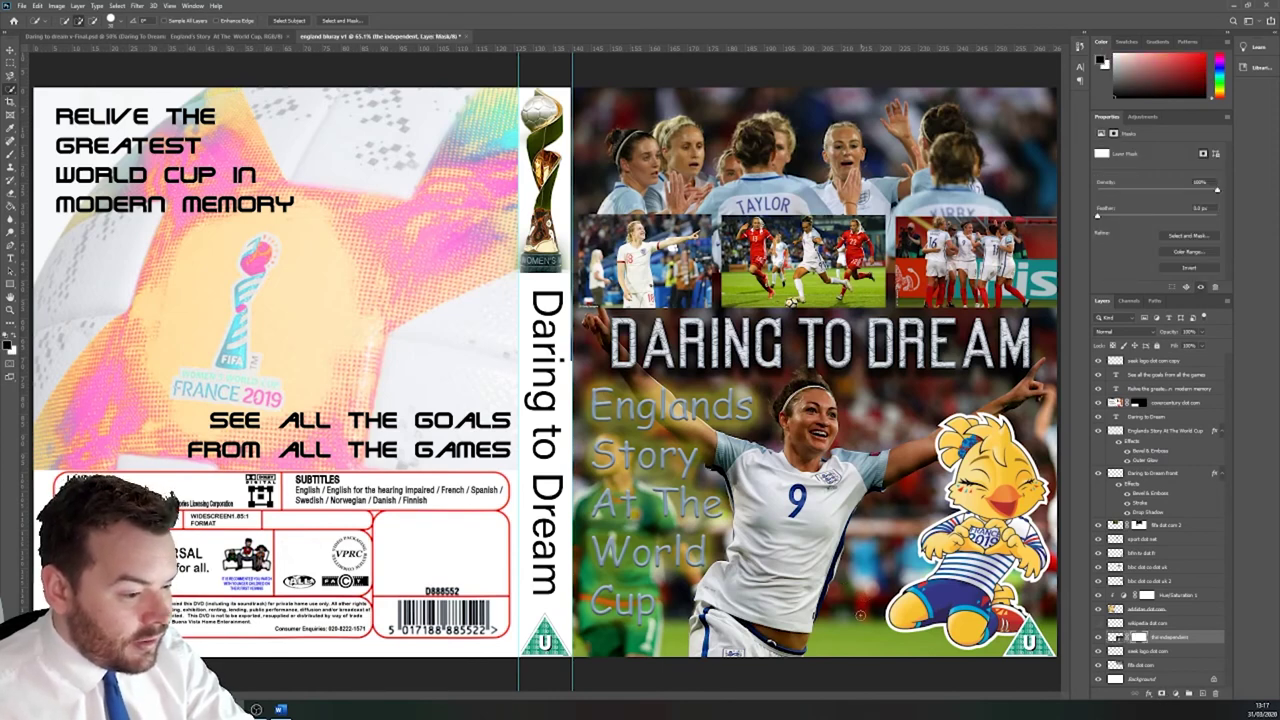
{"action": "mouse_move", "coordinate": [874, 590]}
{"action": "left_mouse_down"}
{"action": "mouse_move", "coordinate": [902, 605]}
{"action": "mouse_move", "coordinate": [845, 620]}
{"action": "left_mouse_up"}
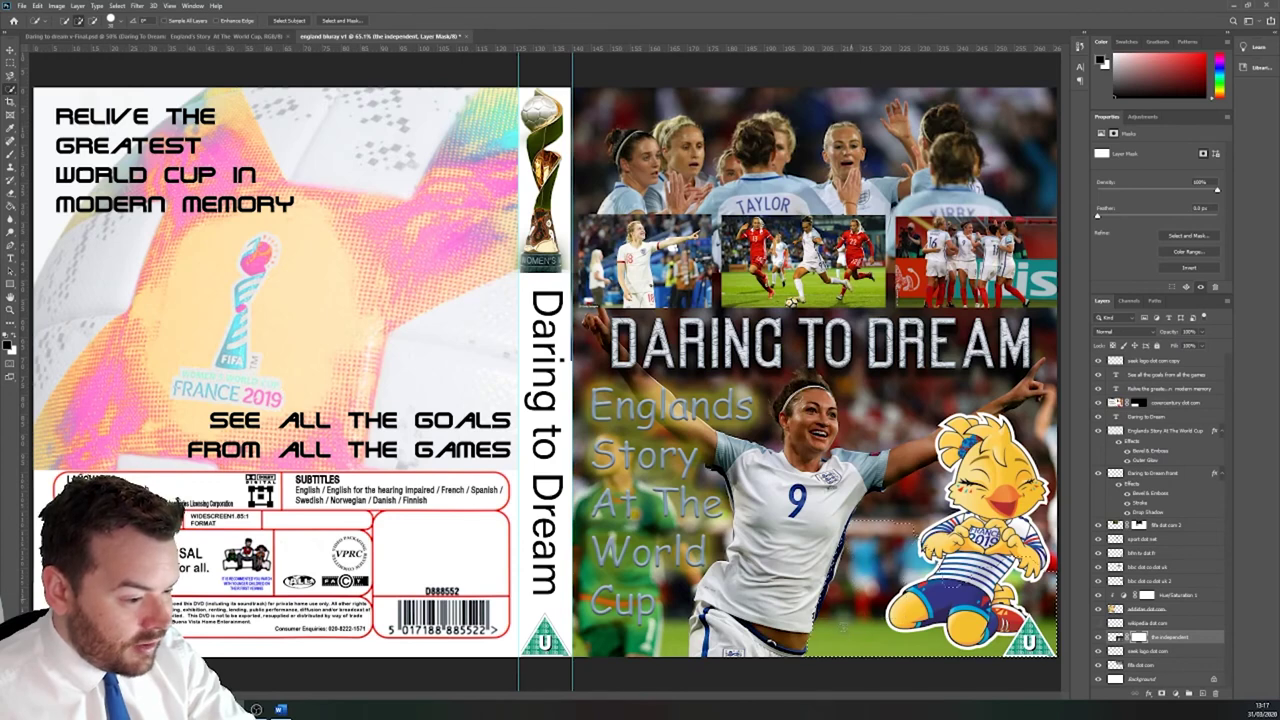
{"action": "mouse_move", "coordinate": [1009, 626]}
{"action": "left_mouse_down"}
{"action": "mouse_move", "coordinate": [929, 540]}
{"action": "mouse_move", "coordinate": [880, 515]}
{"action": "mouse_move", "coordinate": [915, 470]}
{"action": "mouse_move", "coordinate": [870, 497]}
{"action": "left_mouse_up"}
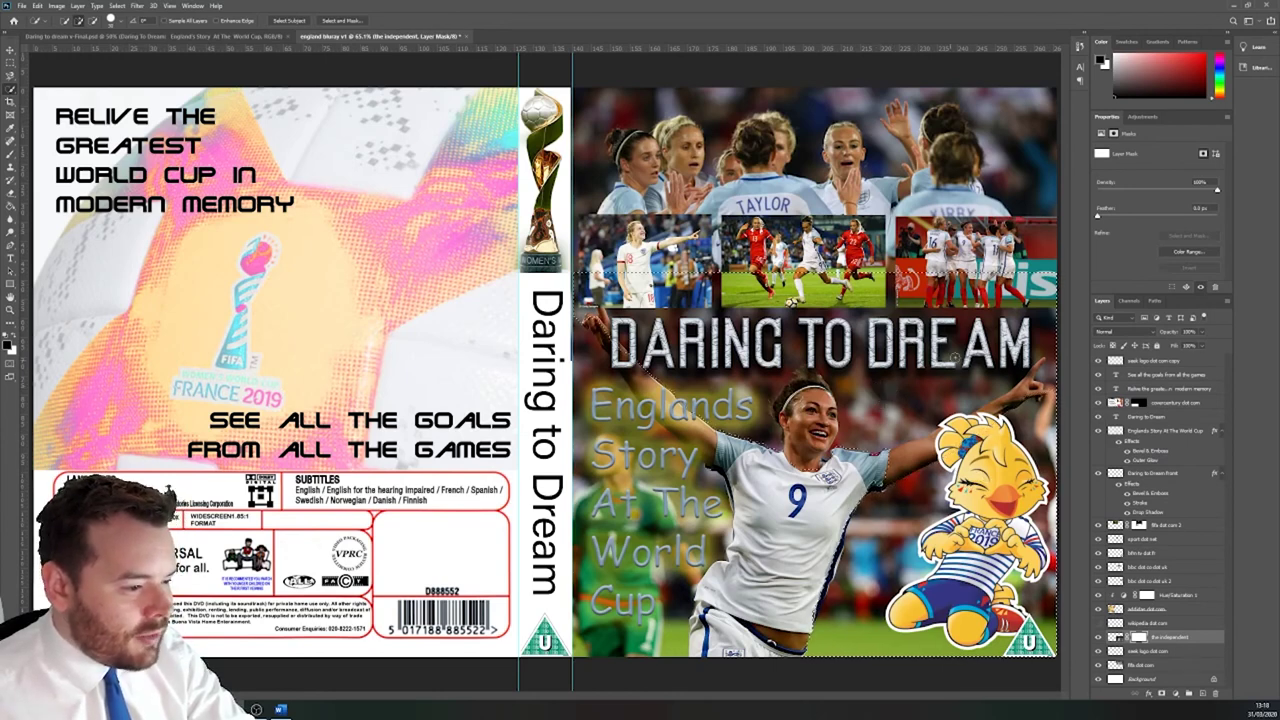
{"action": "left_click_drag", "start_coordinate": [955, 358], "coordinate": [944, 372]}
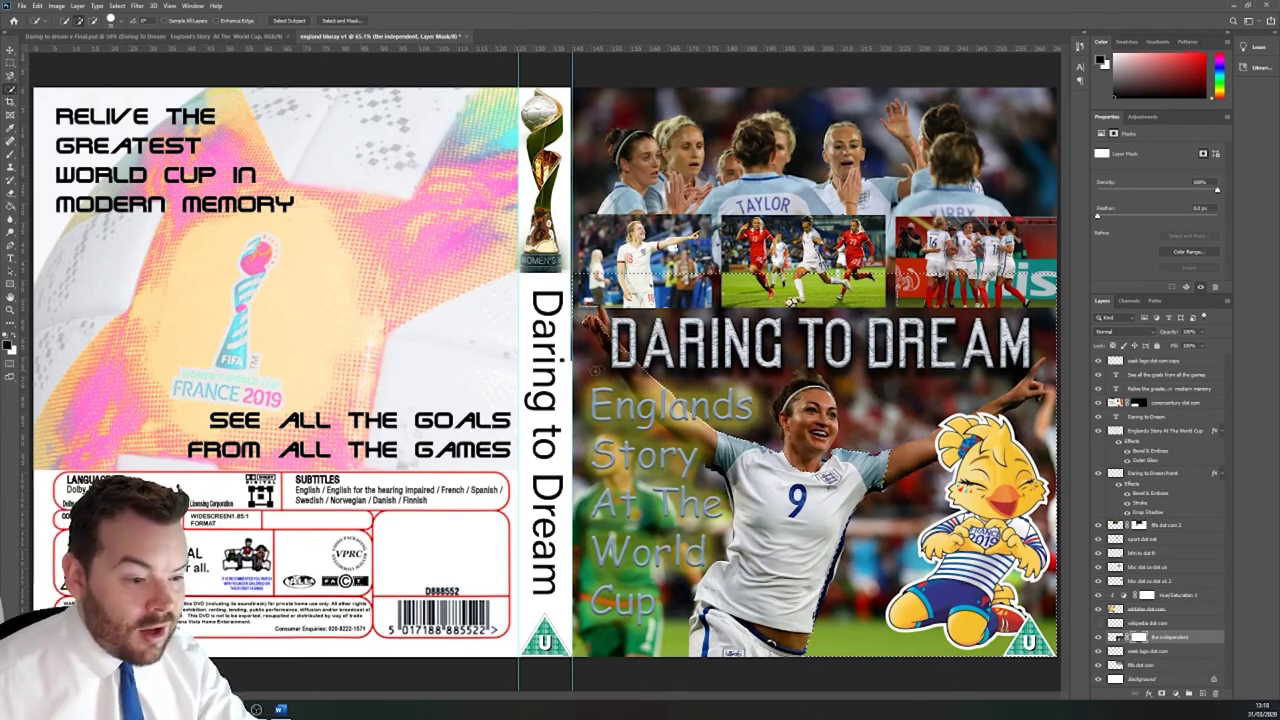
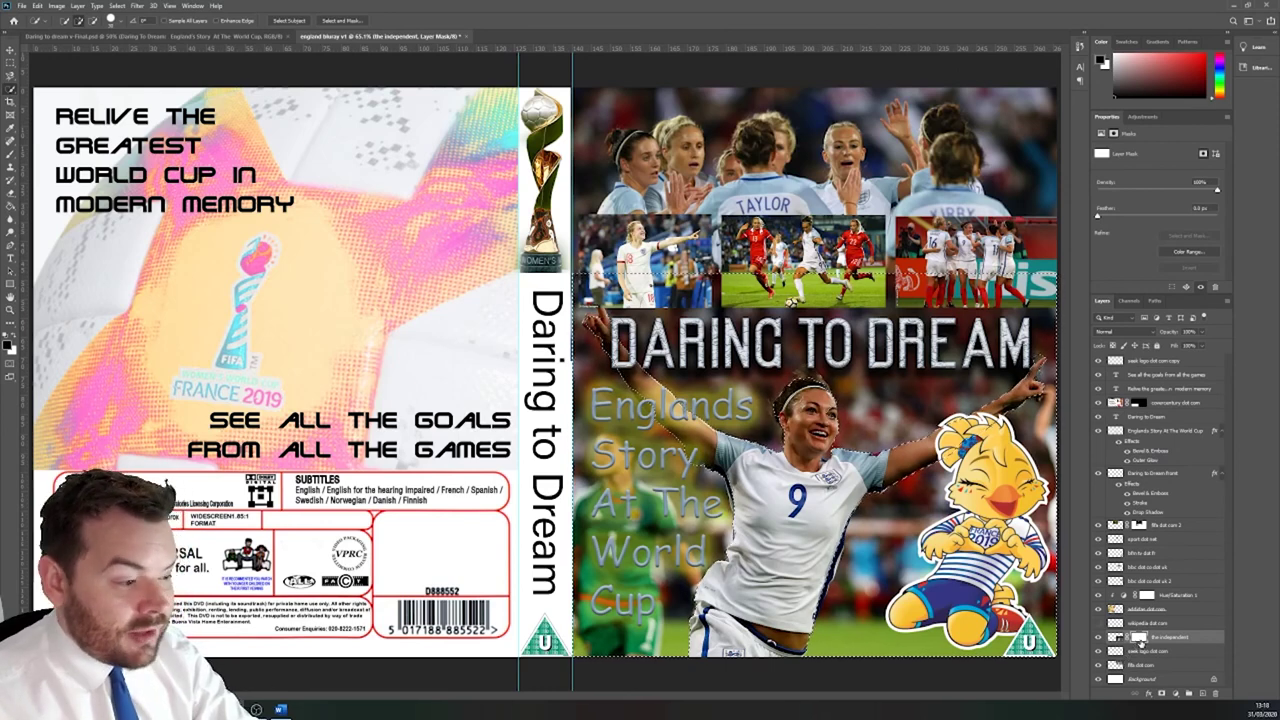
Step: Add a Black & White adjustment to the selected background behind the player and raise its reds to about 75
{"action": "left_click", "coordinate": [1144, 117]}
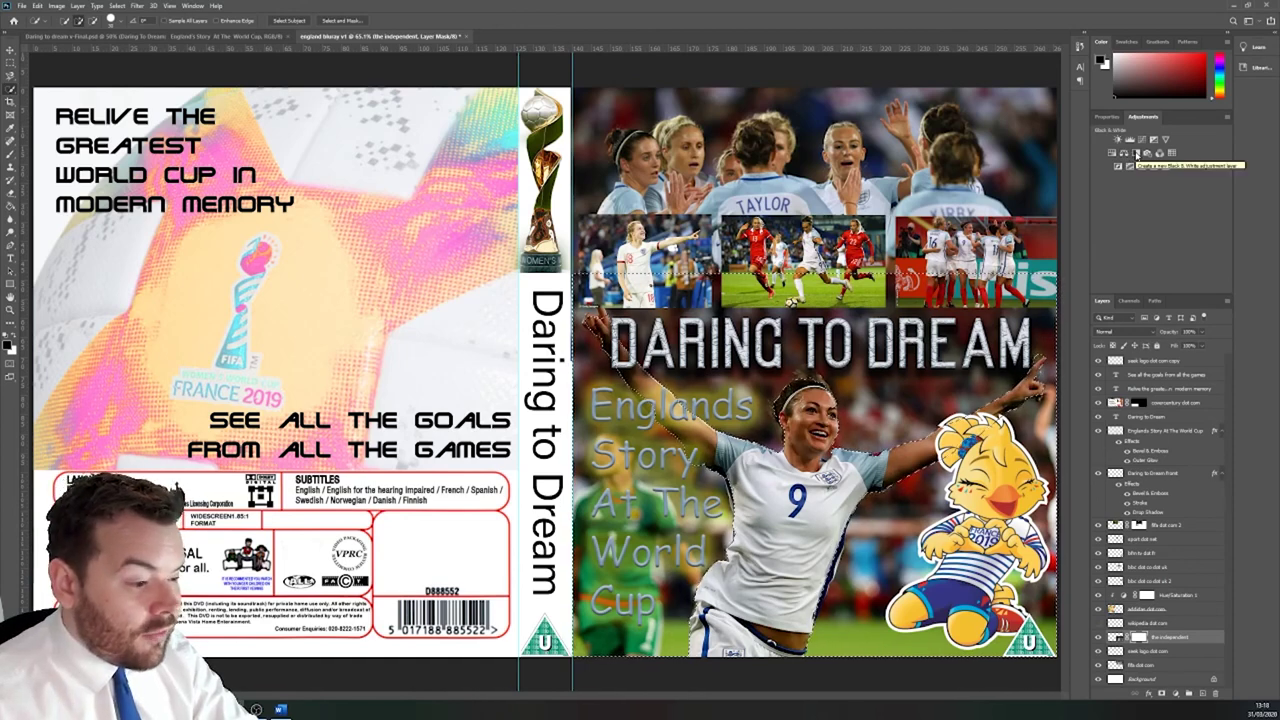
{"action": "left_click", "coordinate": [1136, 152]}
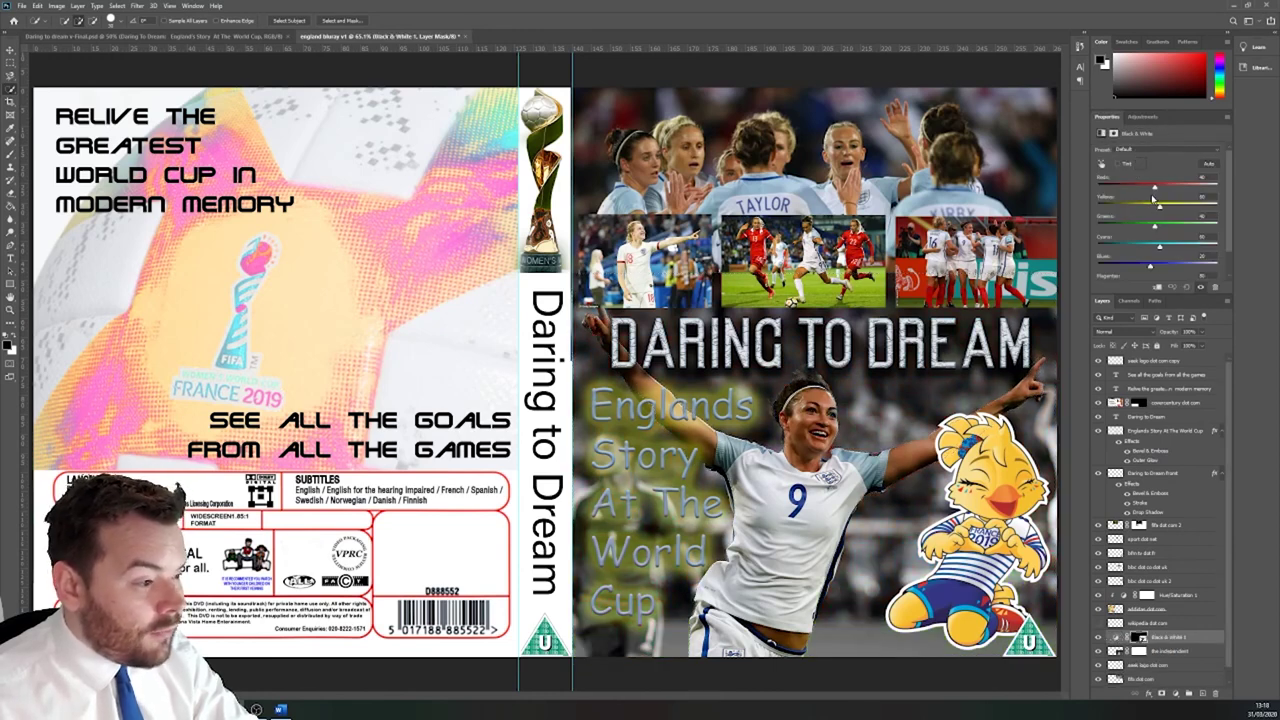
{"action": "mouse_move", "coordinate": [1154, 190]}
{"action": "left_mouse_down"}
{"action": "mouse_move", "coordinate": [1100, 190]}
{"action": "mouse_move", "coordinate": [1210, 190]}
{"action": "mouse_move", "coordinate": [1163, 190]}
{"action": "left_mouse_up"}
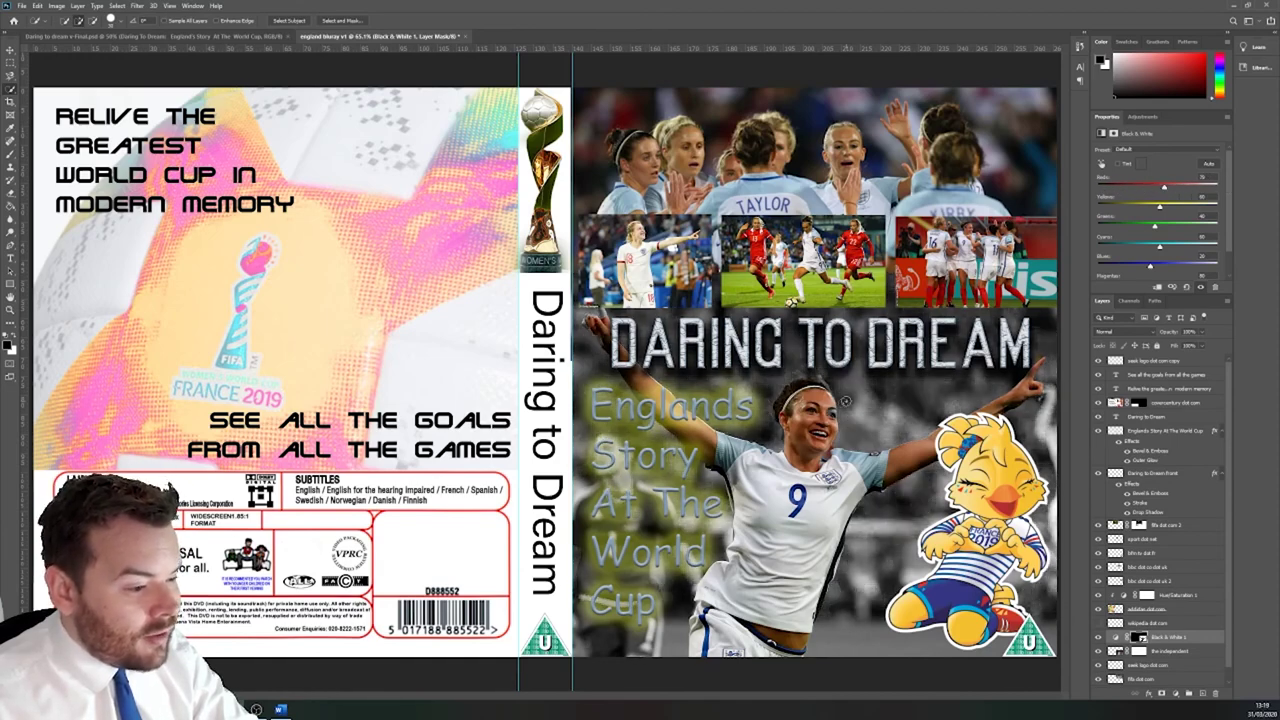
Step: Darken the black-and-white background by setting the cyans, blues, greens and yellows to -200
{"action": "left_click_drag", "start_coordinate": [1151, 268], "coordinate": [1097, 245]}
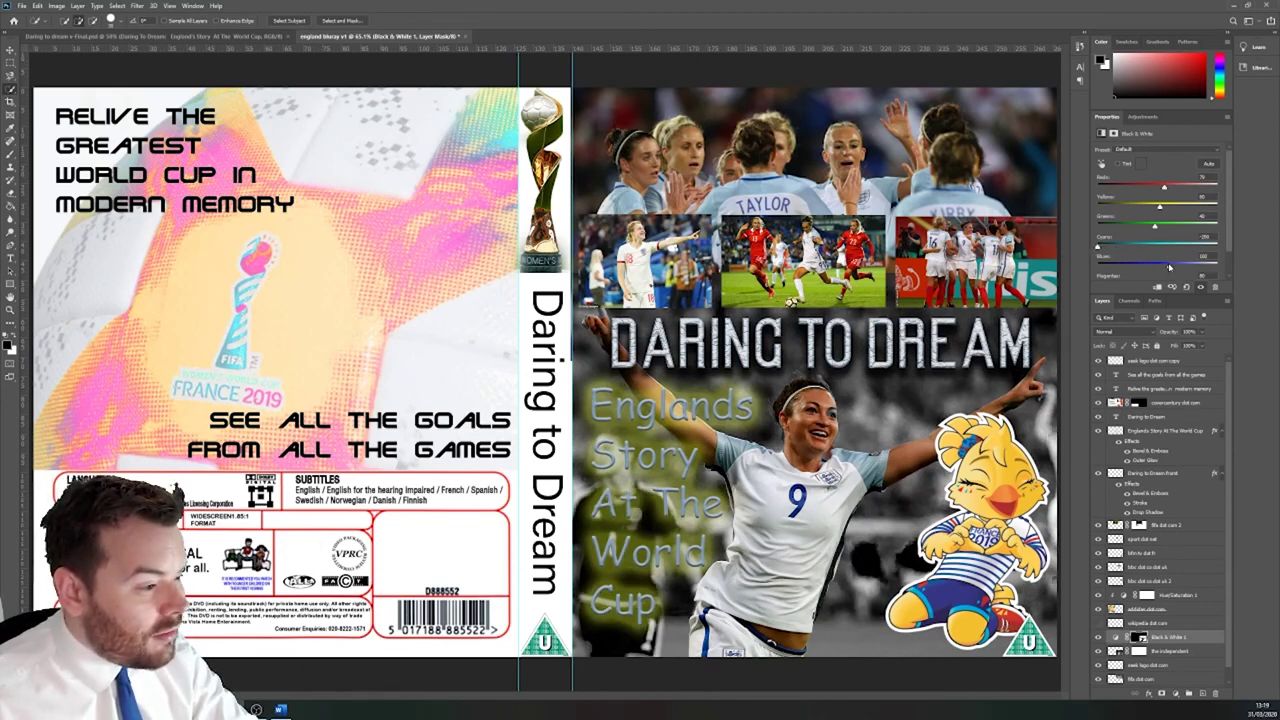
{"action": "left_click_drag", "start_coordinate": [1172, 269], "coordinate": [1095, 266]}
{"action": "left_click_drag", "start_coordinate": [1144, 232], "coordinate": [1060, 232]}
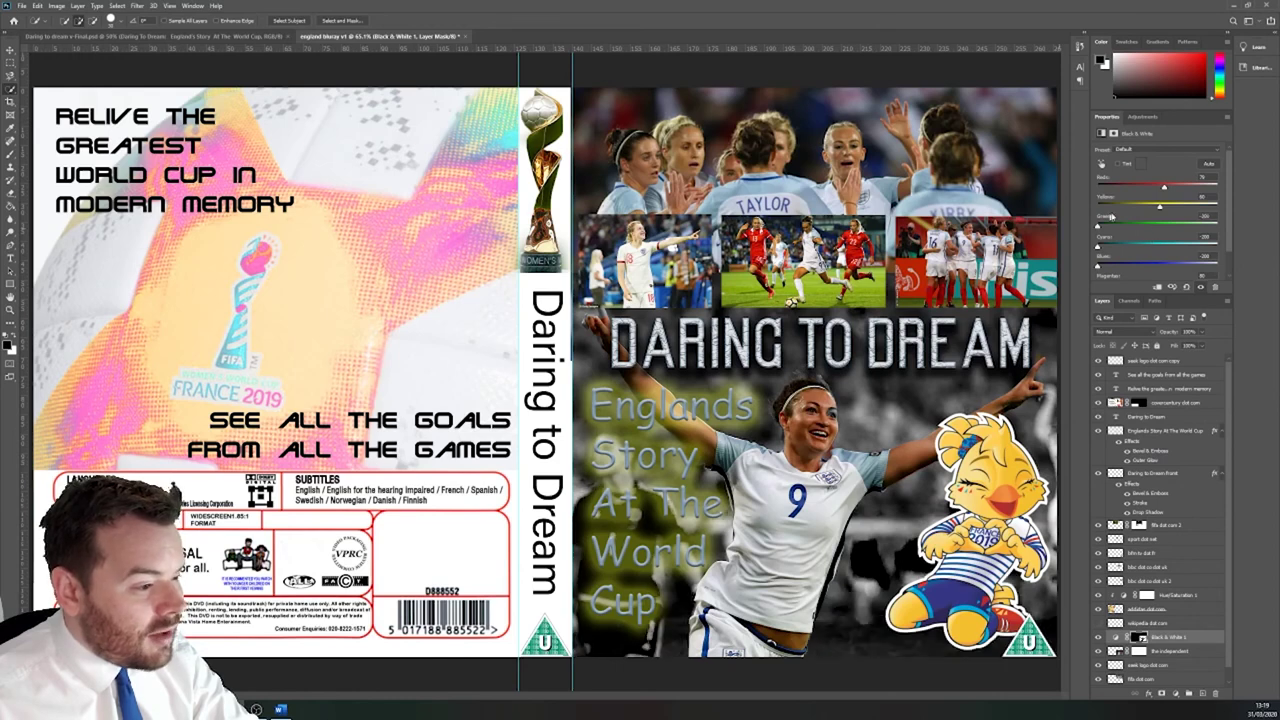
{"action": "left_click_drag", "start_coordinate": [1158, 210], "coordinate": [1039, 215]}
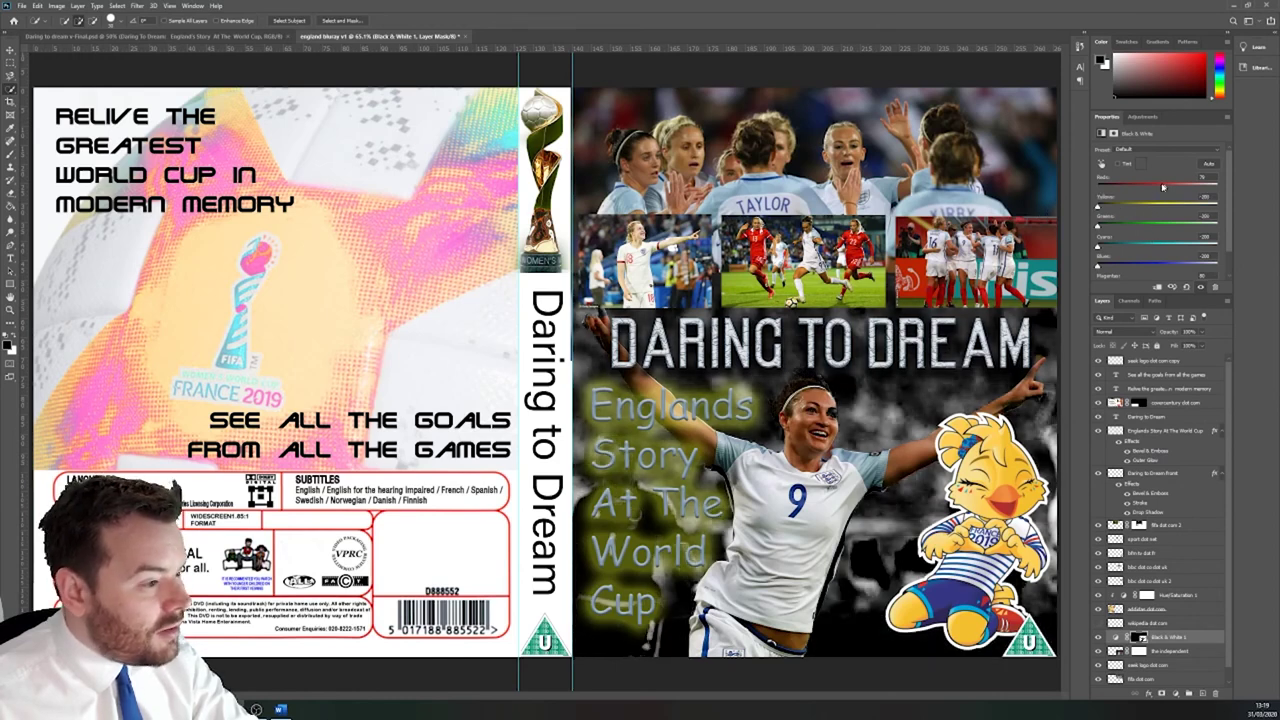
Step: Lighten the black-and-white background by setting reds about 180, yellows about 50, greens about 130, cyans about 50 and blues about 145
{"action": "left_click_drag", "start_coordinate": [1163, 187], "coordinate": [1189, 187]}
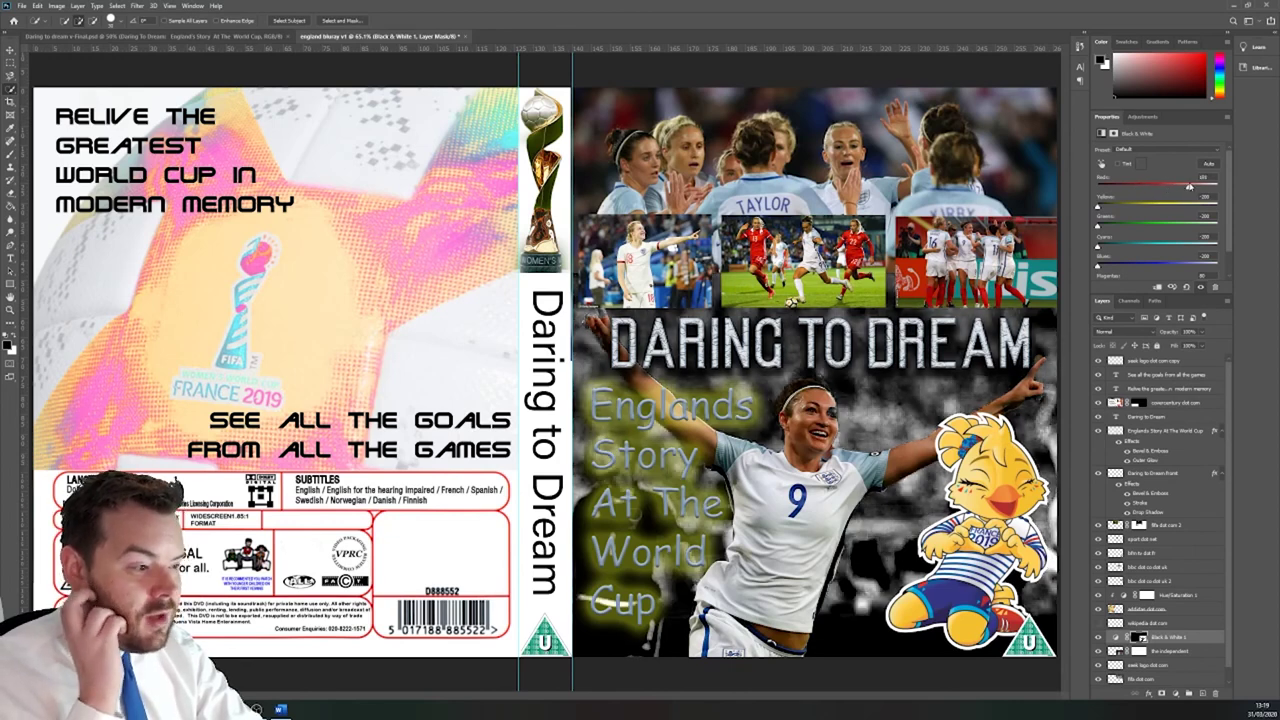
{"action": "left_click_drag", "start_coordinate": [1101, 227], "coordinate": [1176, 225]}
{"action": "left_click_drag", "start_coordinate": [1098, 266], "coordinate": [1180, 265]}
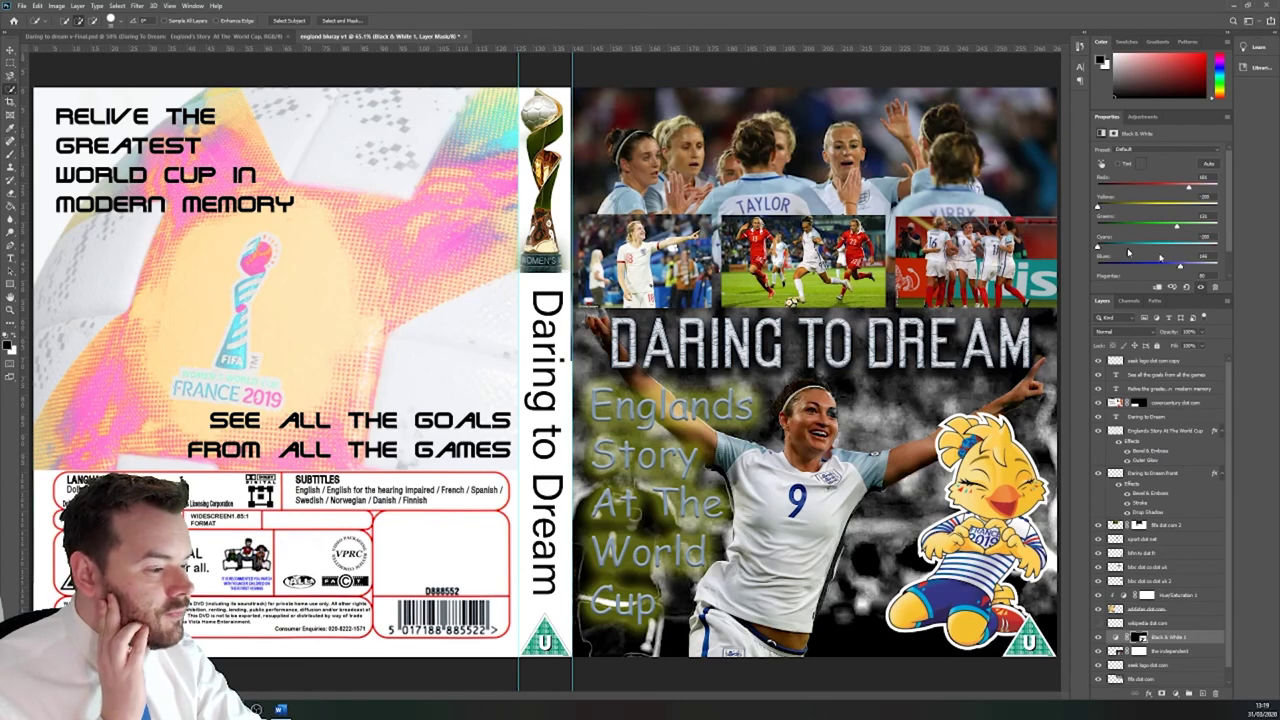
{"action": "left_click_drag", "start_coordinate": [1100, 246], "coordinate": [1157, 245]}
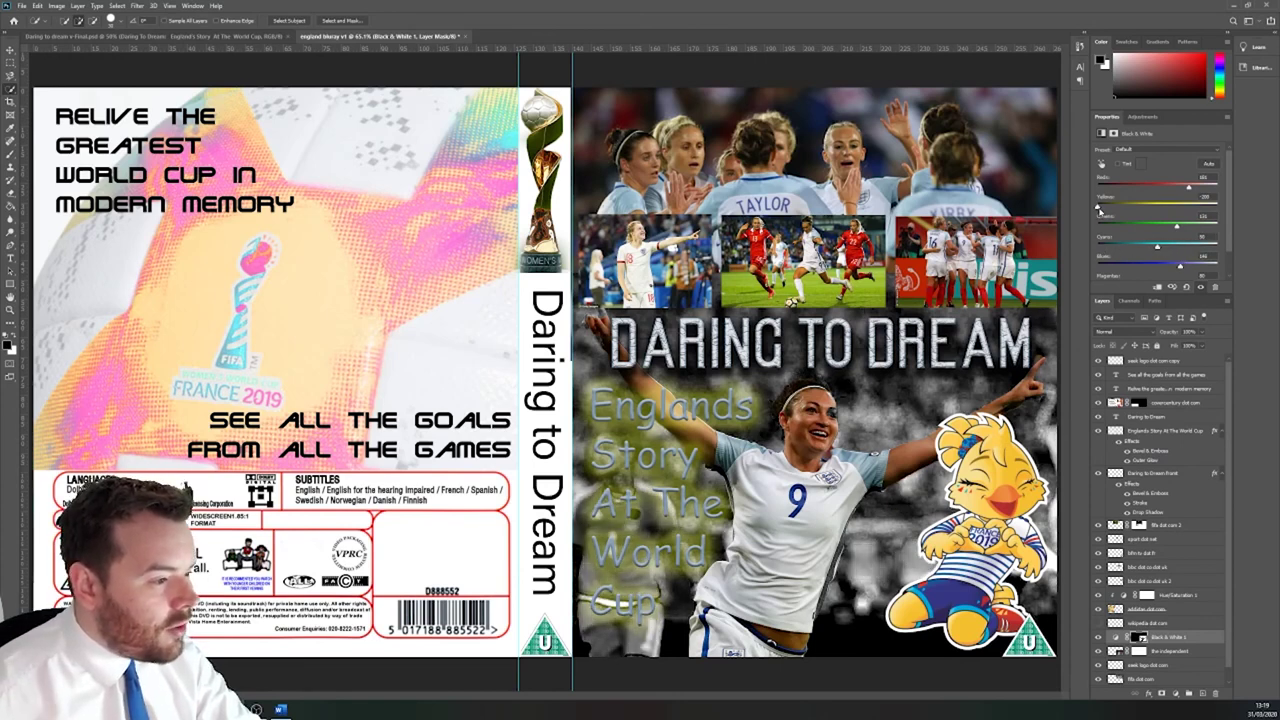
{"action": "left_click_drag", "start_coordinate": [1100, 212], "coordinate": [1156, 212]}
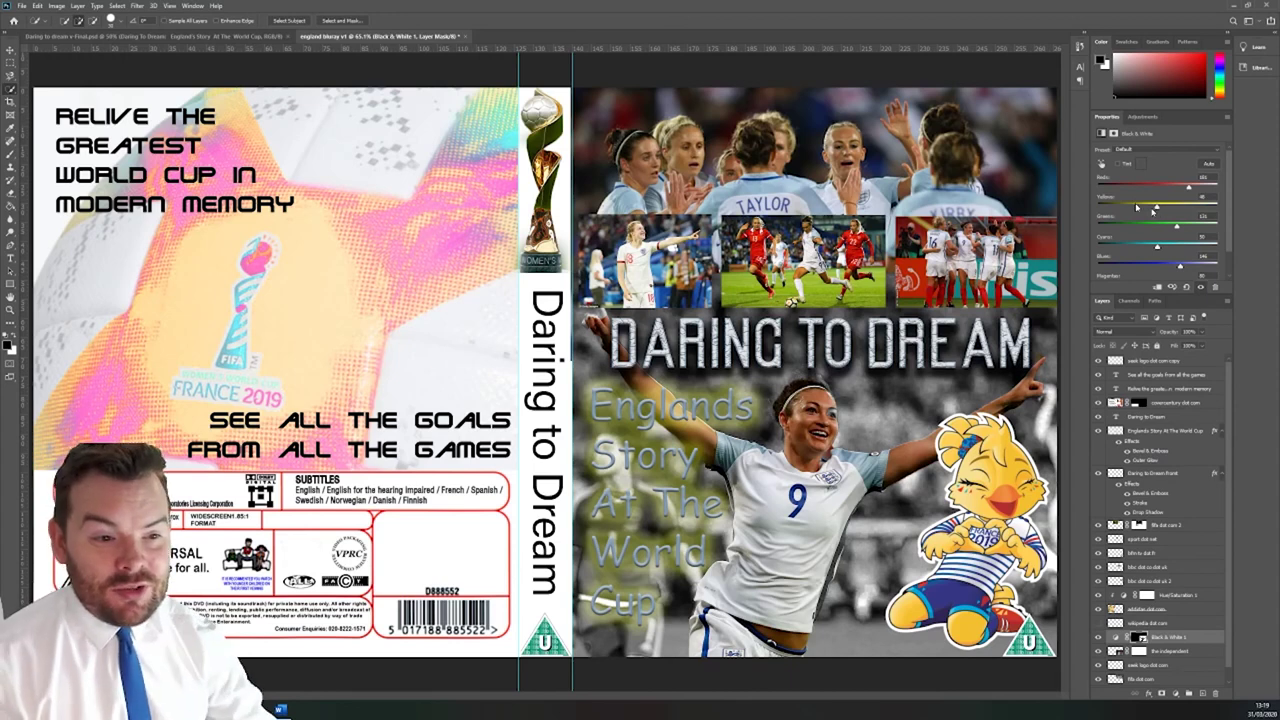
Step: Save the cover as a new Photoshop file named "england bluray v2" in the Pictures folder
{"action": "left_click", "coordinate": [21, 6]}
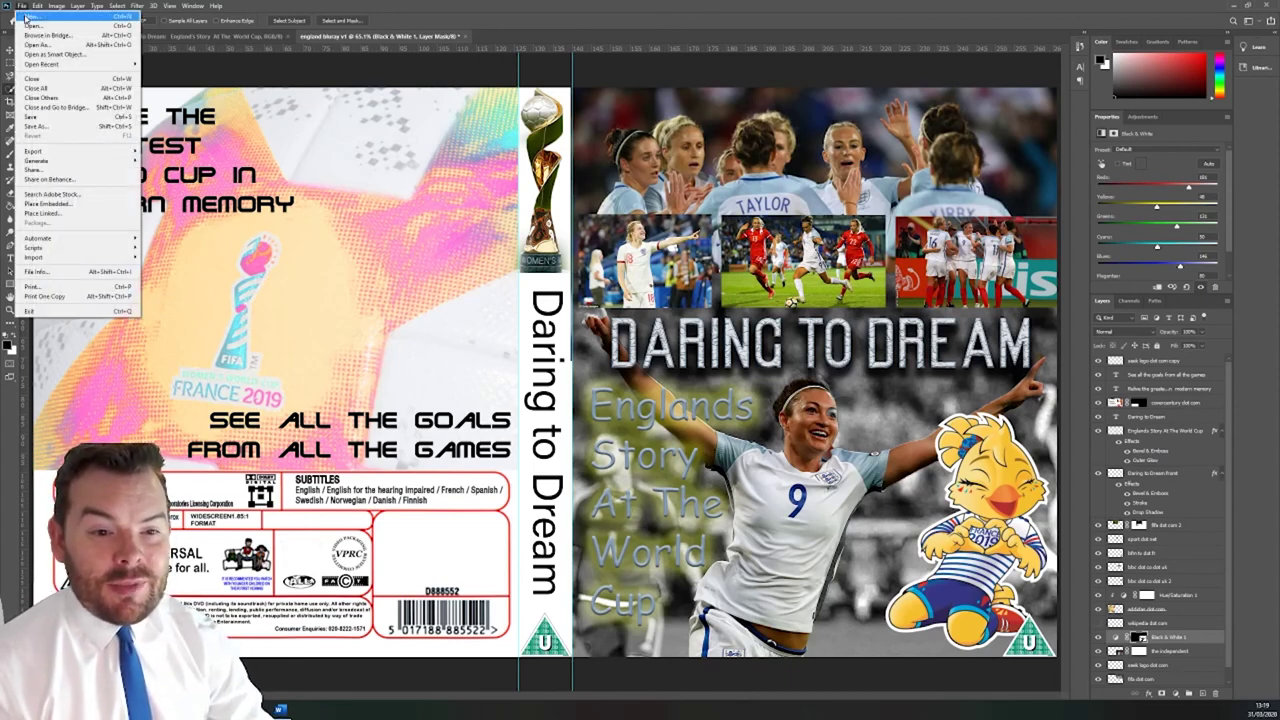
{"action": "left_click", "coordinate": [49, 128]}
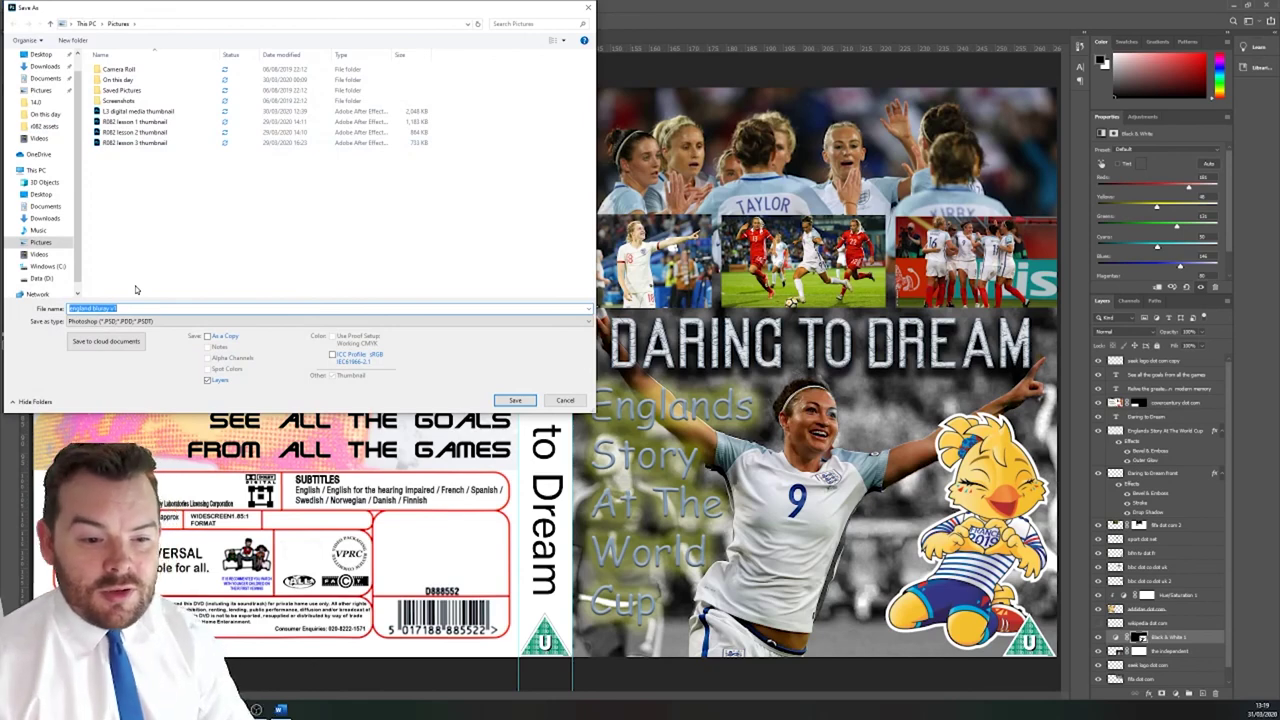
{"action": "key", "text": "End"}
{"action": "type", "text": "2"}
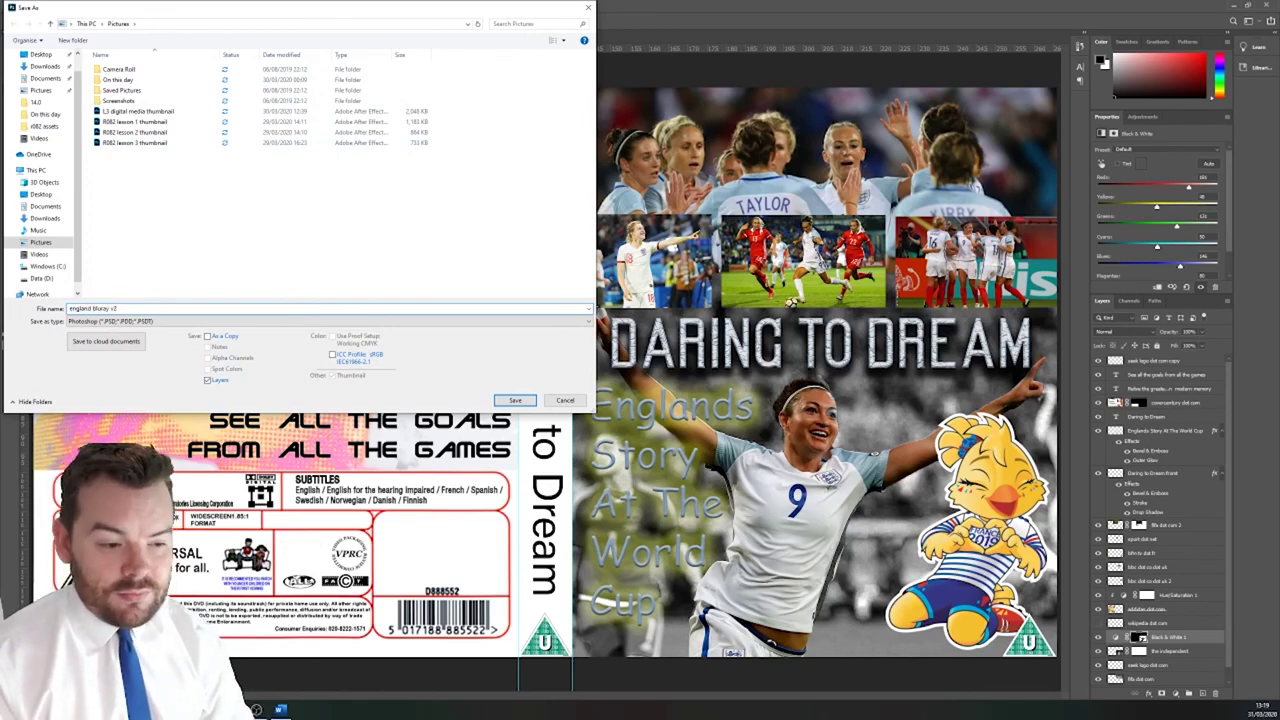
{"action": "key", "text": "Return"}
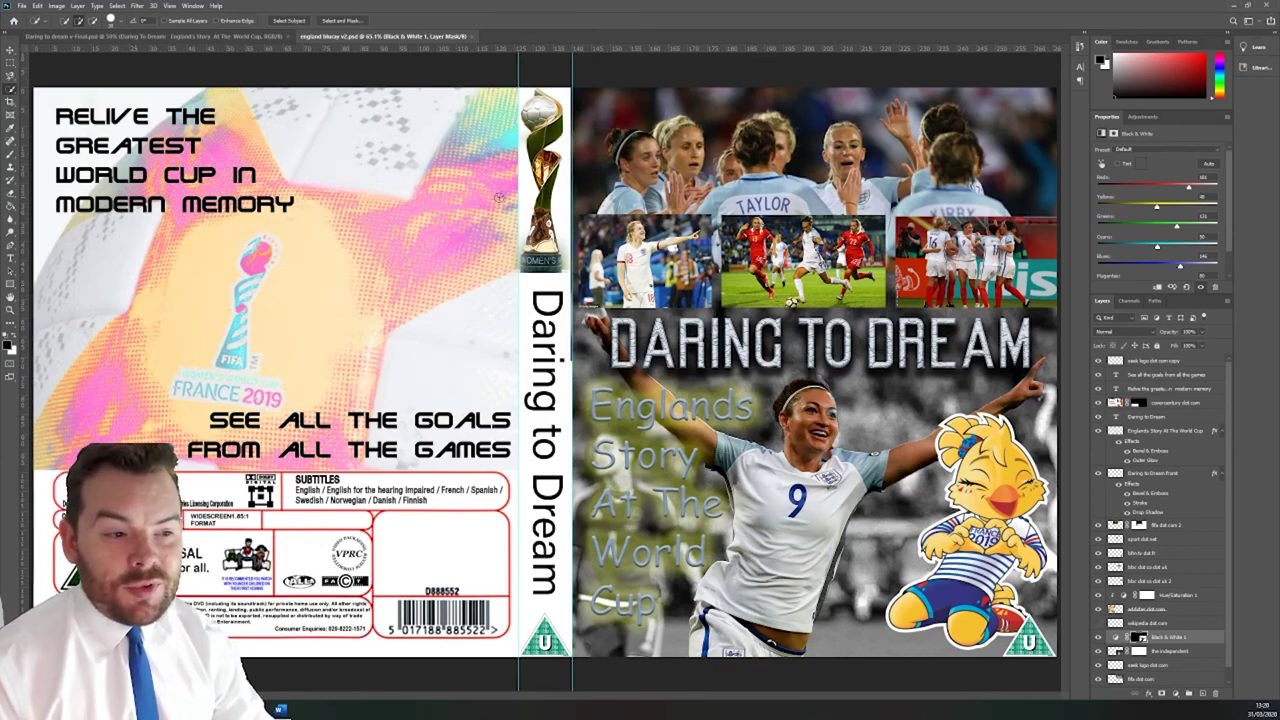
Step: Resize the whole image proportionally to a height of 500 pixels at a resolution of 72 pixels/inch
{"action": "left_click", "coordinate": [10, 50]}
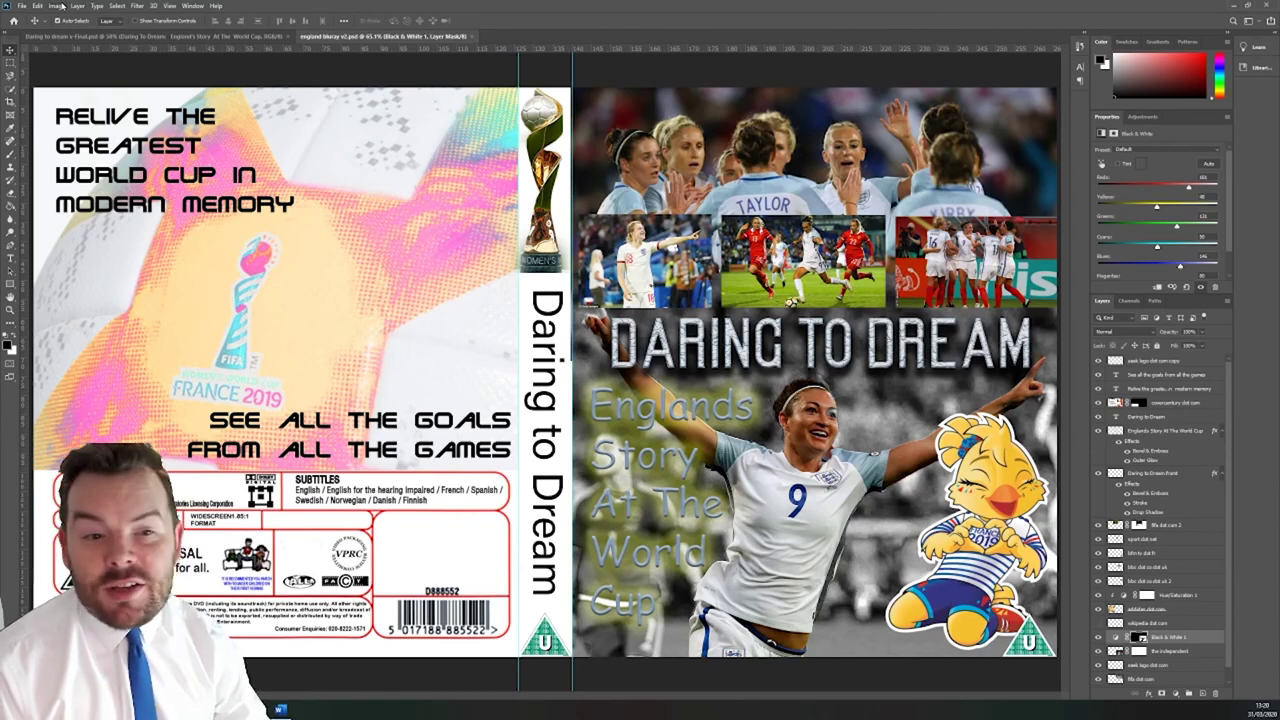
{"action": "left_click", "coordinate": [62, 7]}
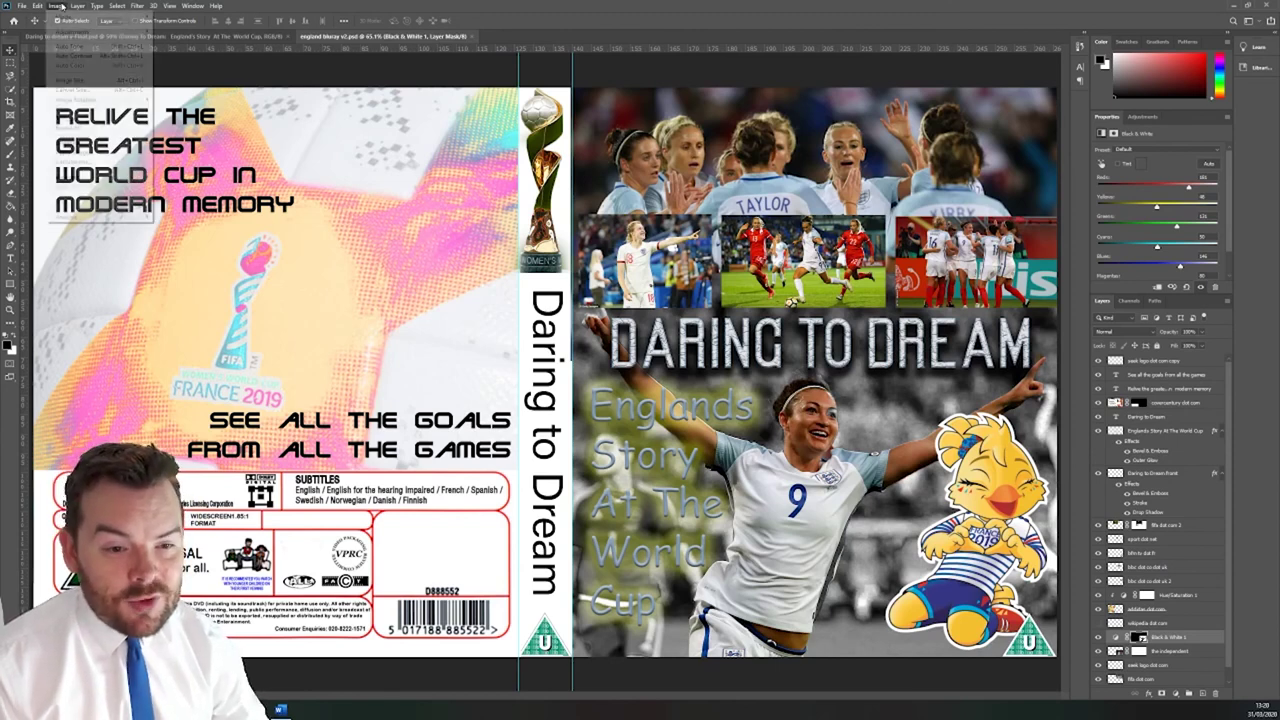
{"action": "left_click", "coordinate": [89, 81]}
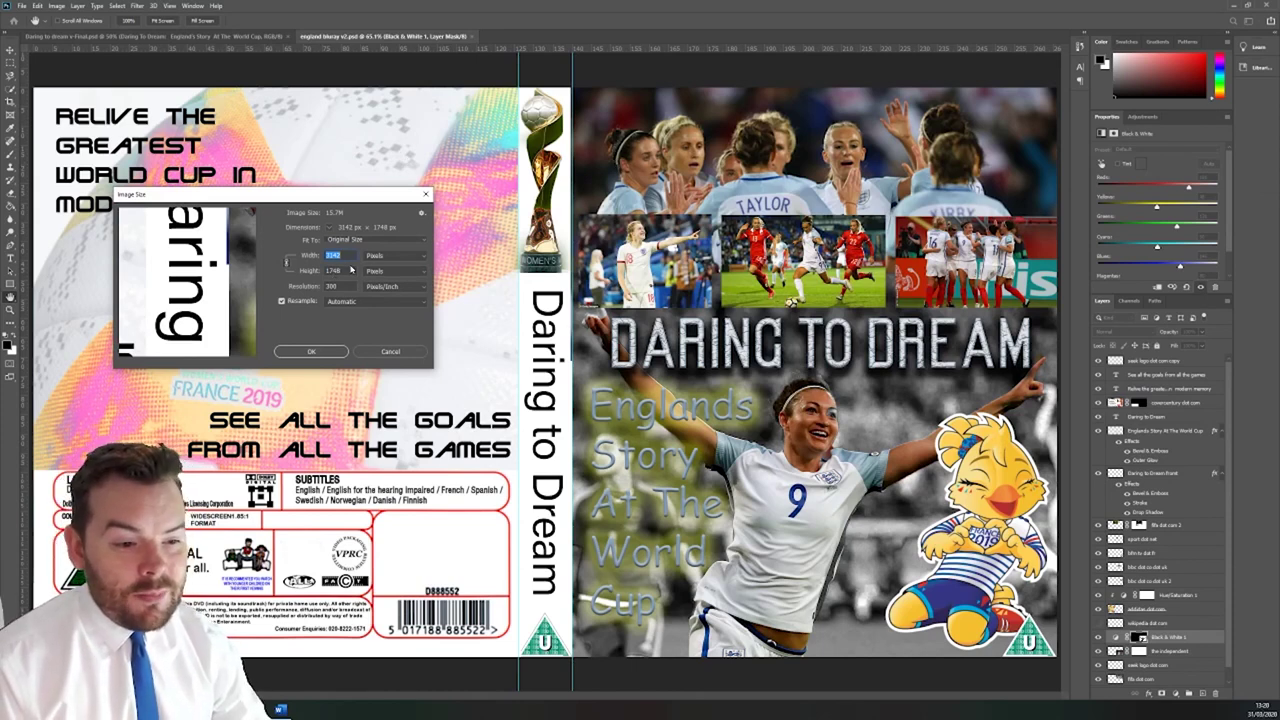
{"action": "key", "text": "Tab"}
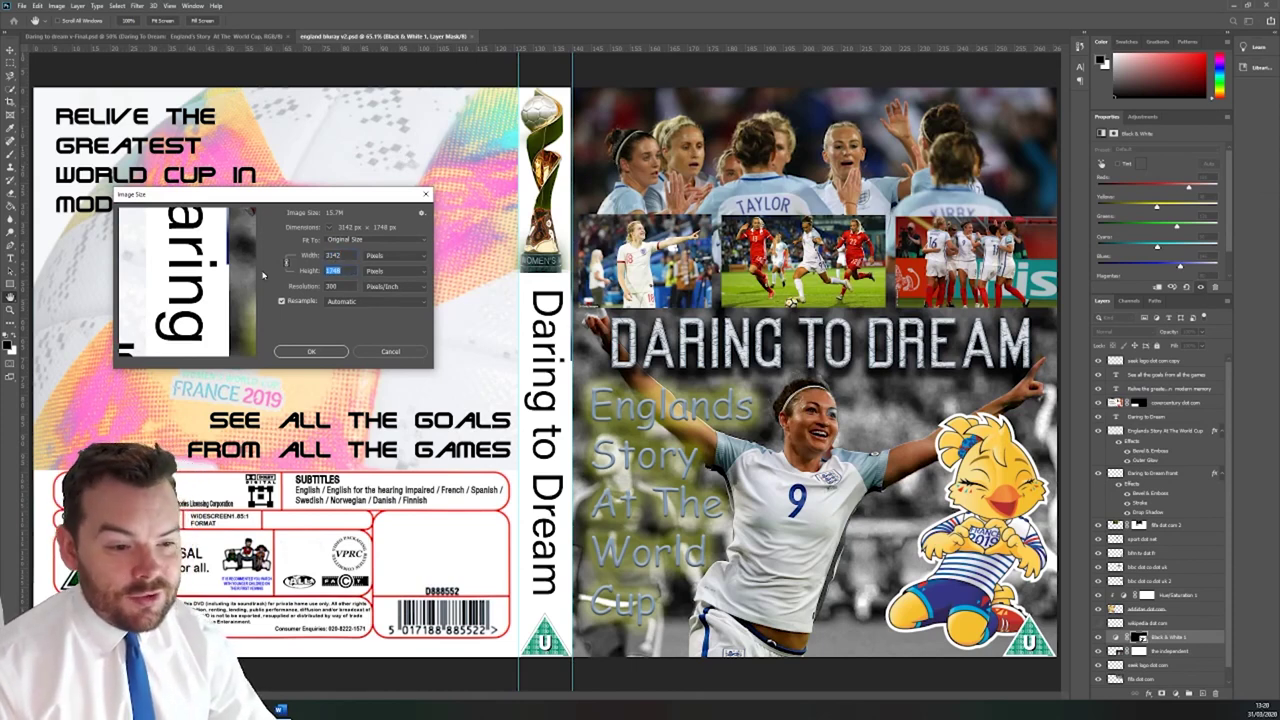
{"action": "type", "text": "500"}
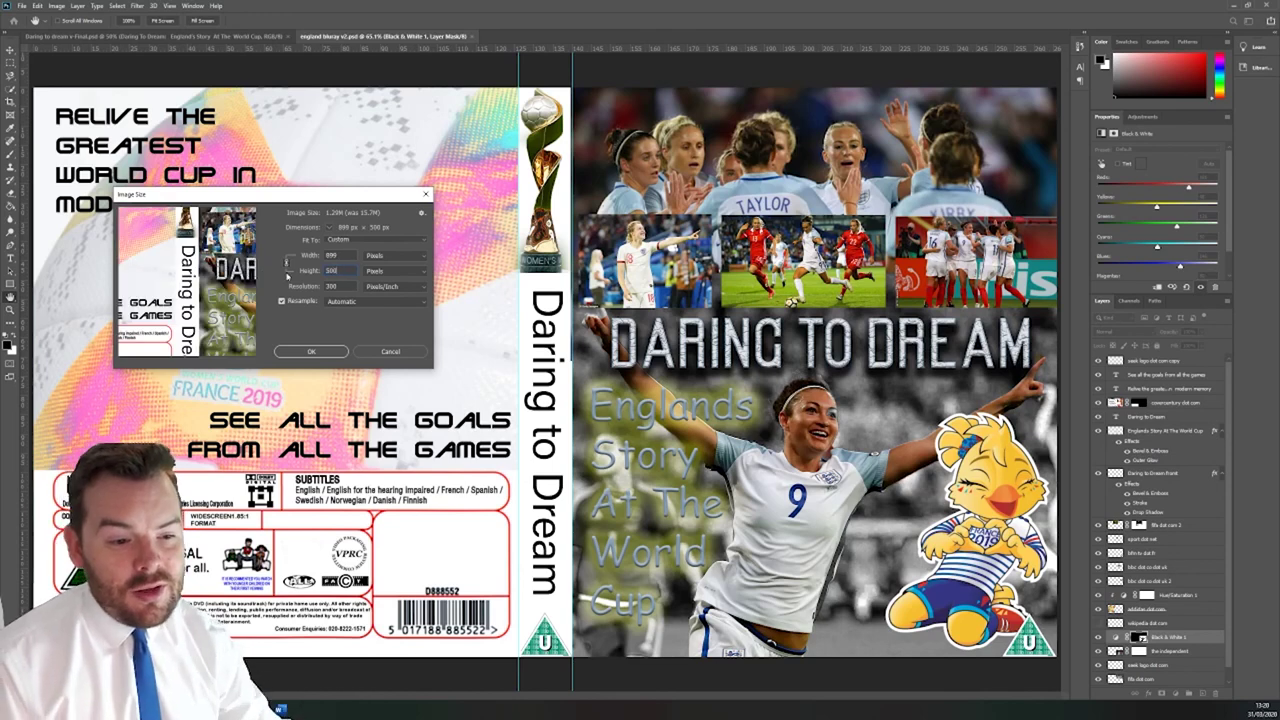
{"action": "key", "text": "Tab"}
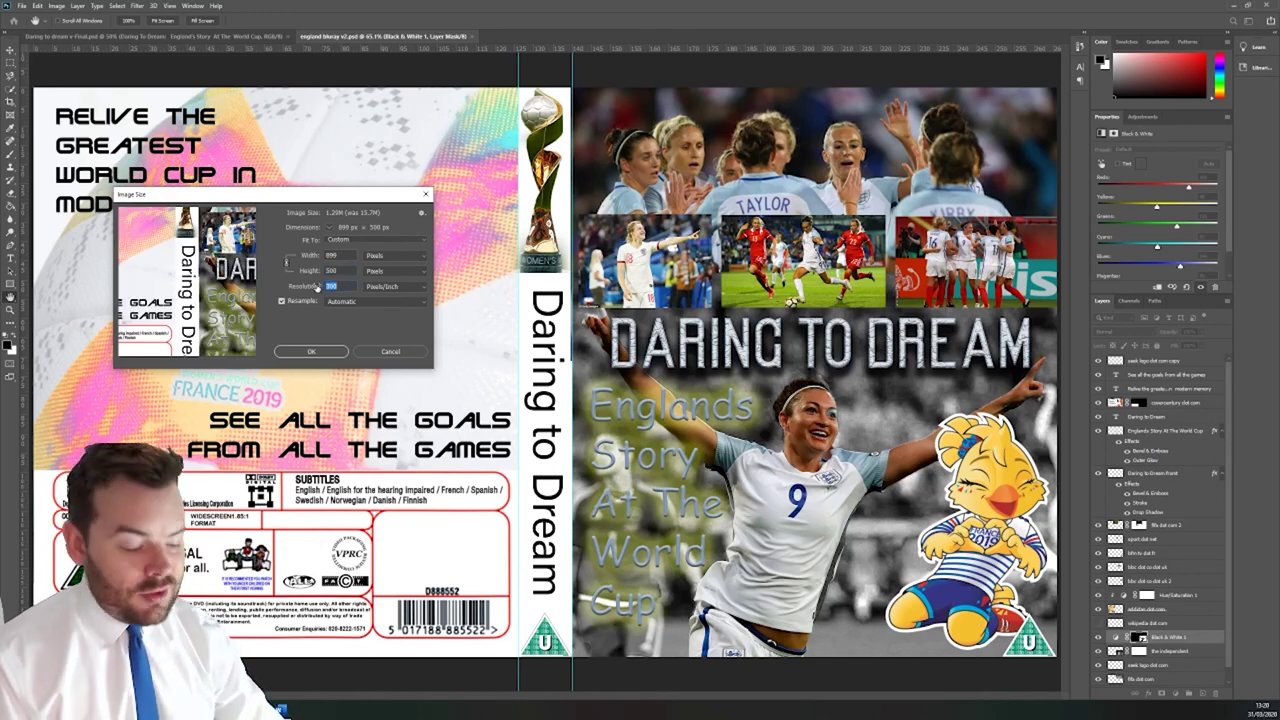
{"action": "type", "text": "72"}
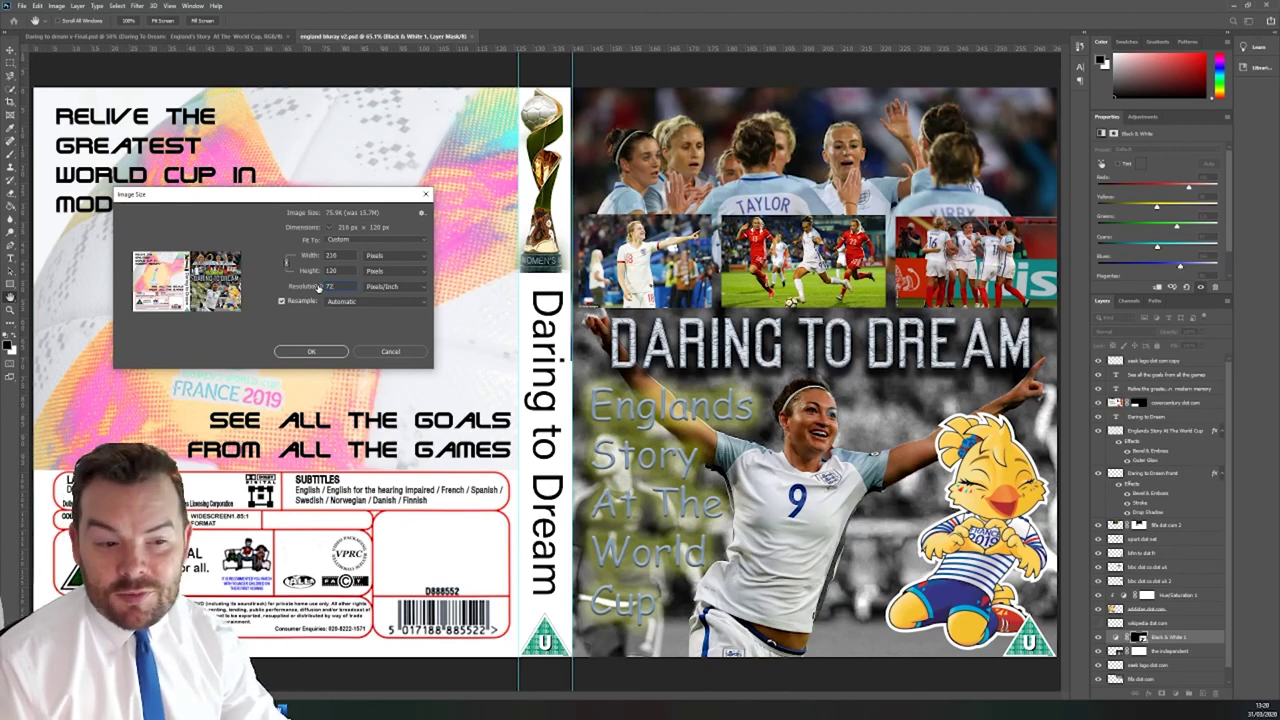
{"action": "left_click", "coordinate": [322, 272]}
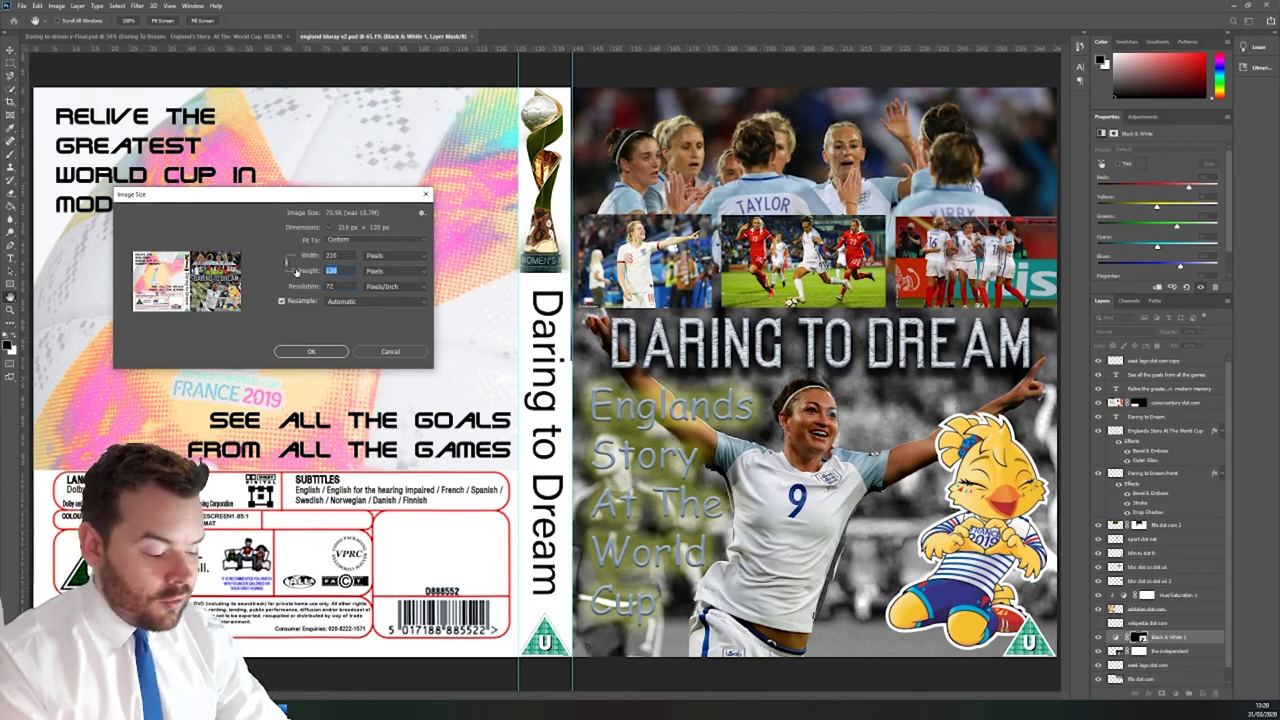
{"action": "type", "text": "500"}
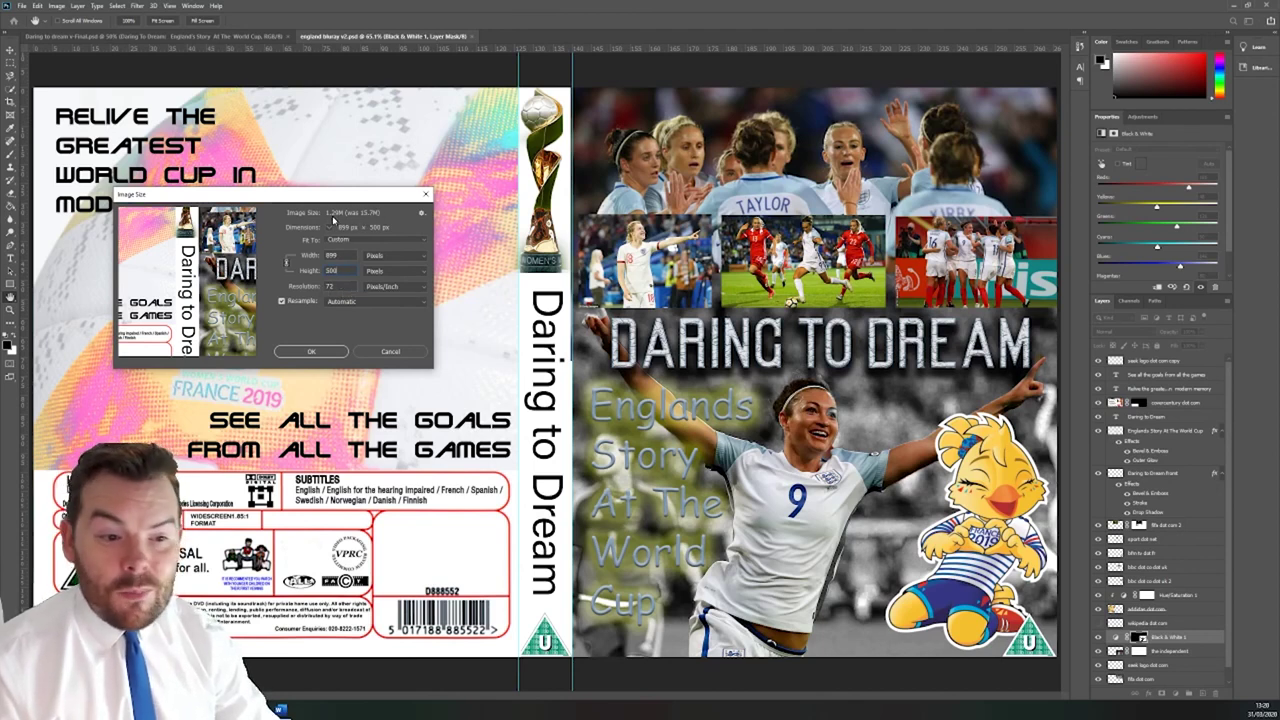
{"action": "left_click", "coordinate": [311, 352]}
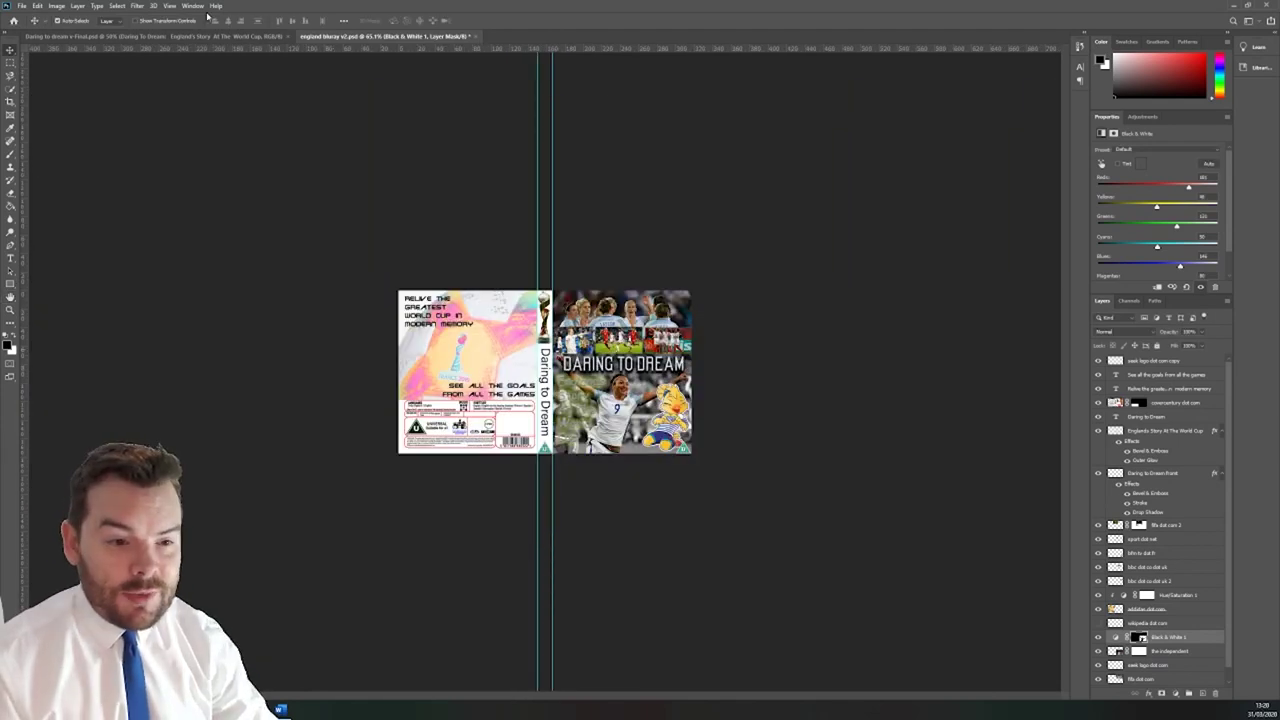
Step: Save the reduced cover as a separate Photoshop file named "england bluray v3 small web version"
{"action": "left_click", "coordinate": [24, 6]}
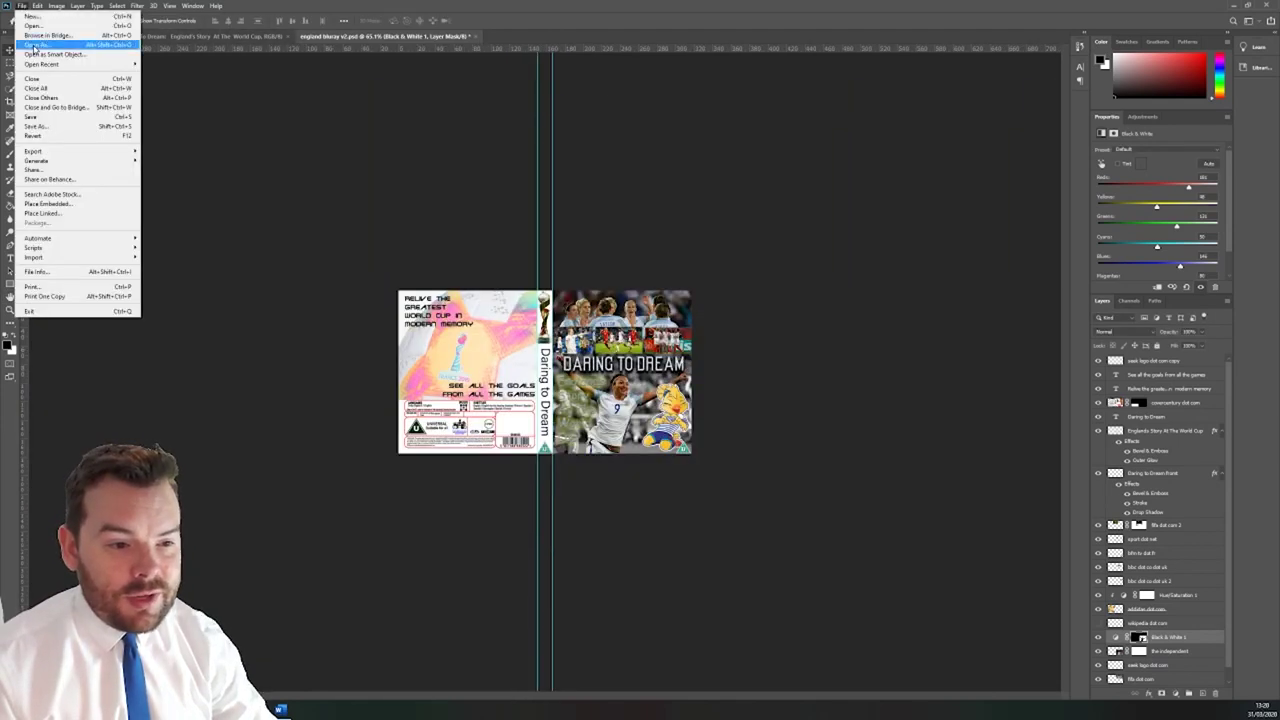
{"action": "left_click", "coordinate": [55, 128]}
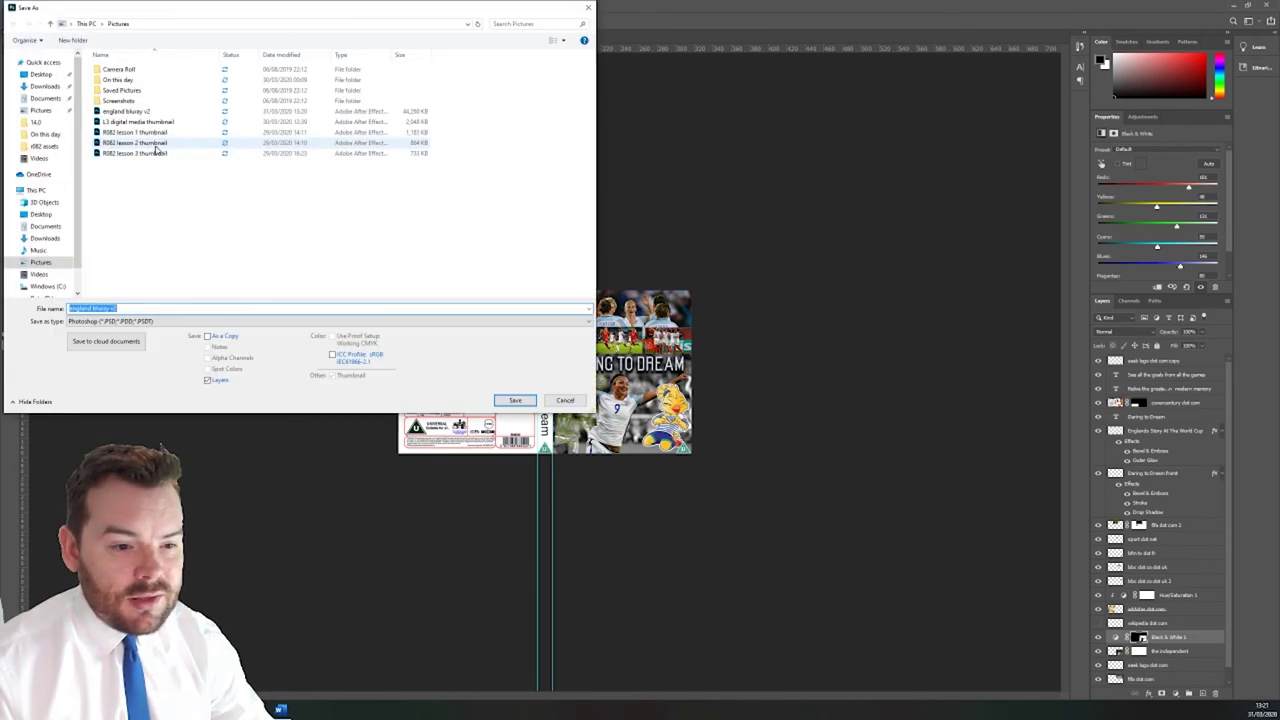
{"action": "left_click", "coordinate": [127, 308]}
{"action": "key", "text": "BackSpace"}
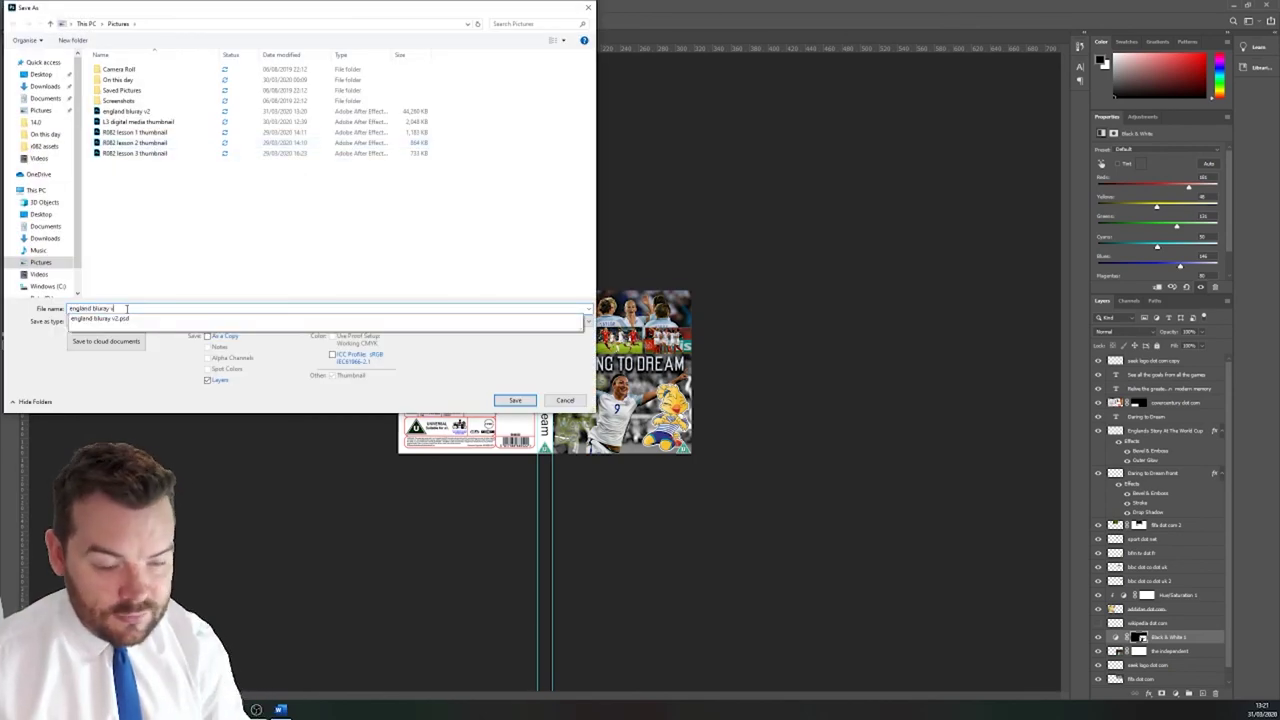
{"action": "type", "text": "3"}
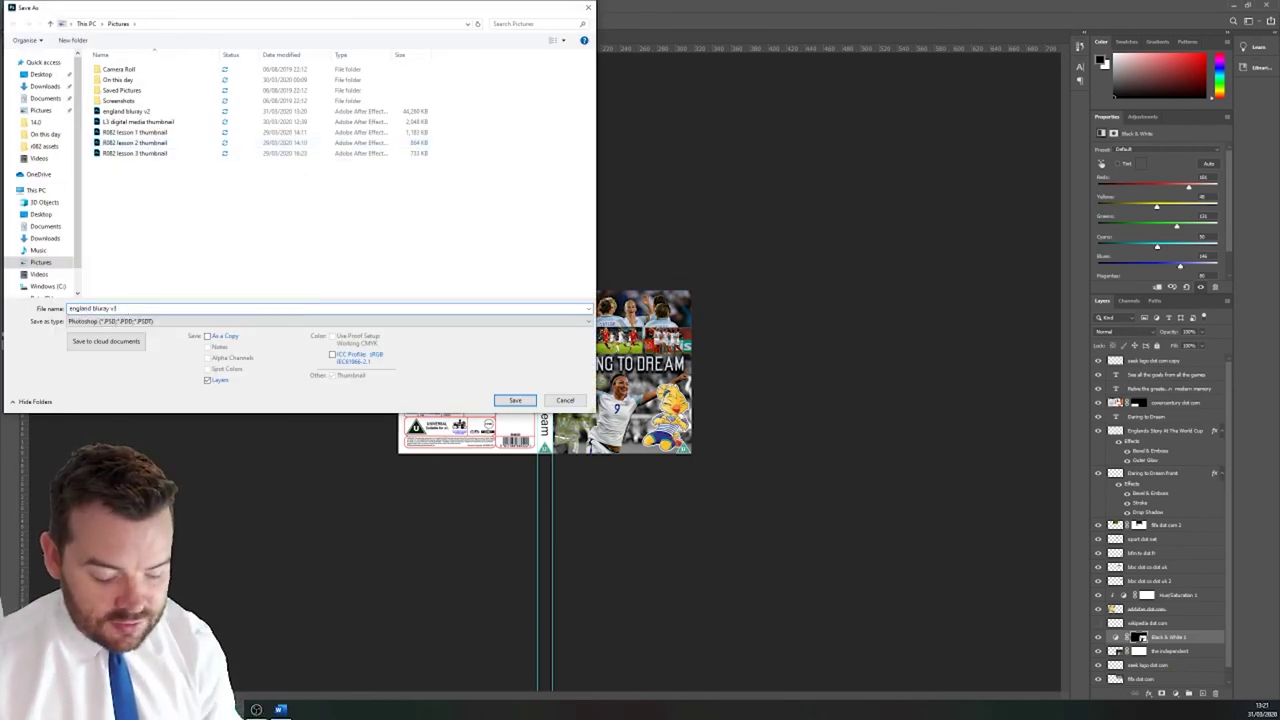
{"action": "type", "text": " small web"}
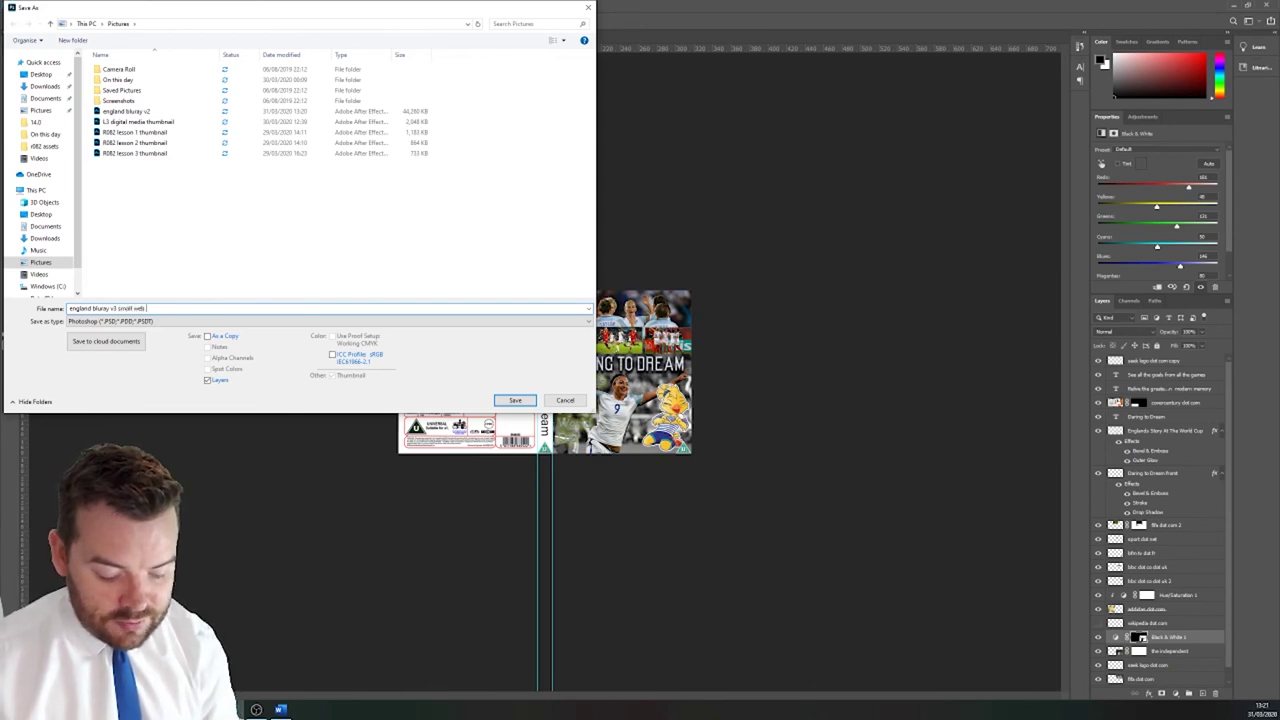
{"action": "type", "text": " version"}
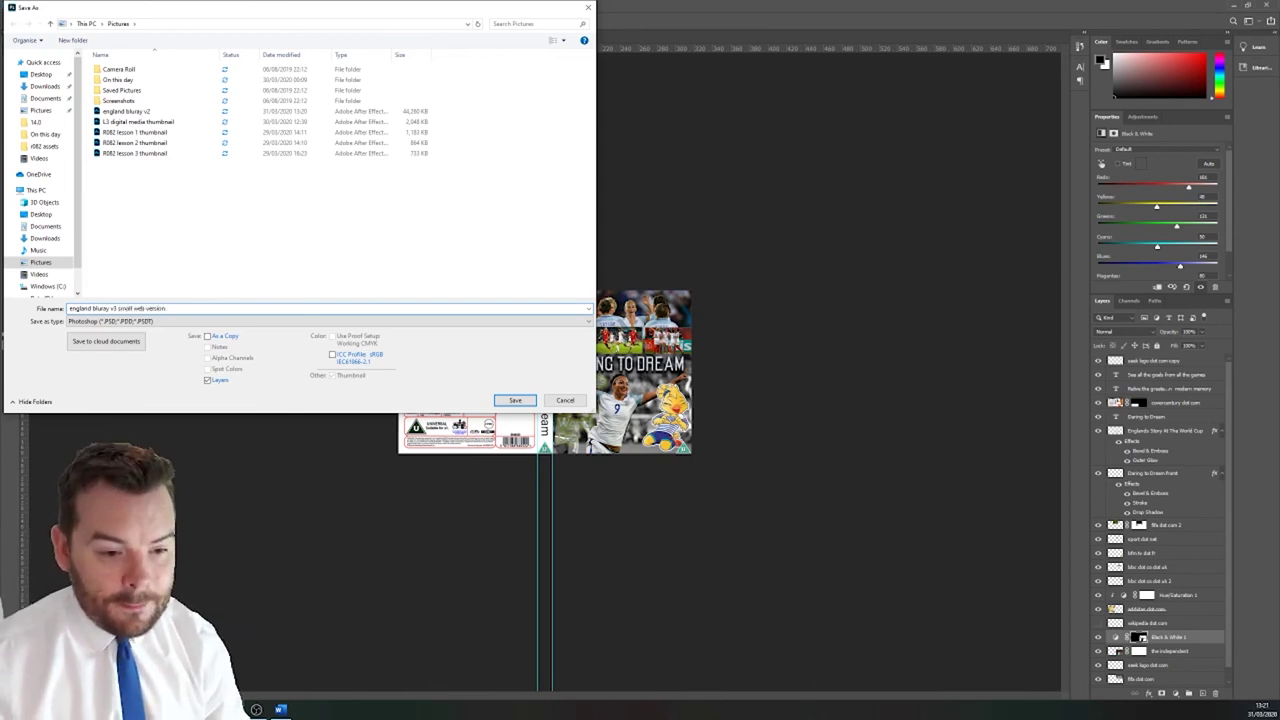
{"action": "key", "text": "Return"}
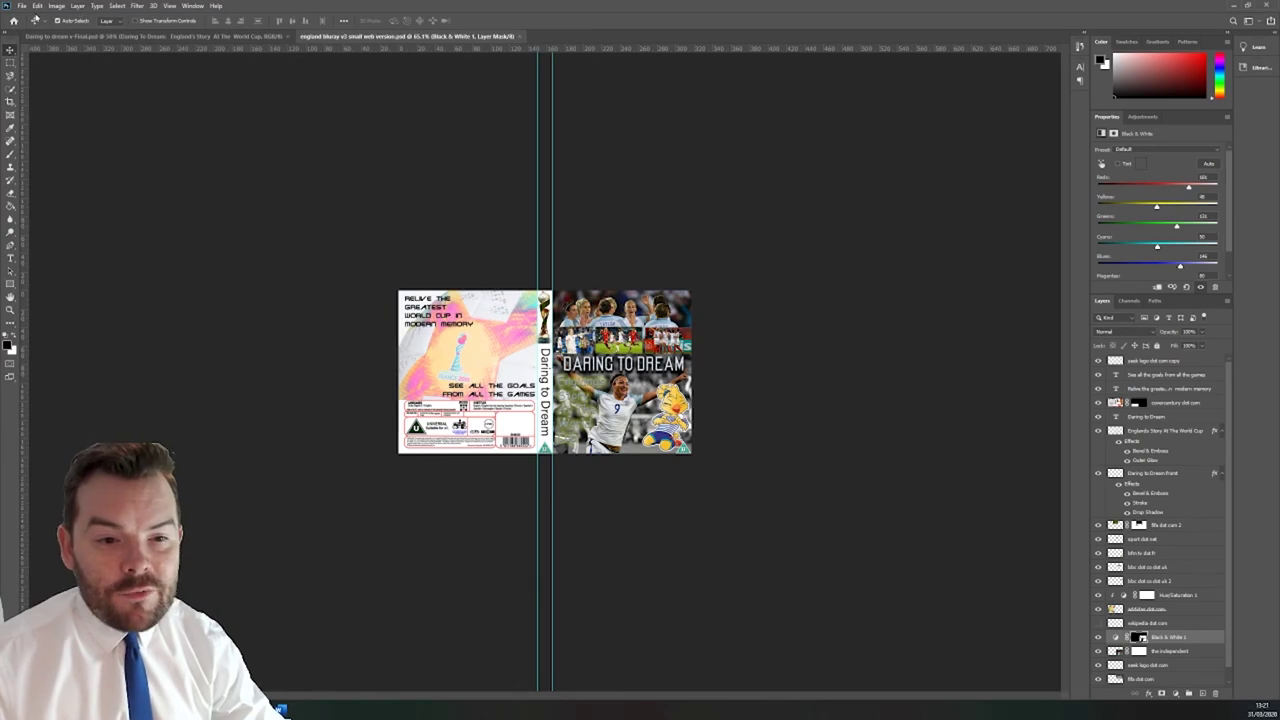
Step: Reopen the full-size england bluray v2.psd from the recently used files
{"action": "left_click", "coordinate": [21, 5]}
{"action": "mouse_move", "coordinate": [45, 63]}
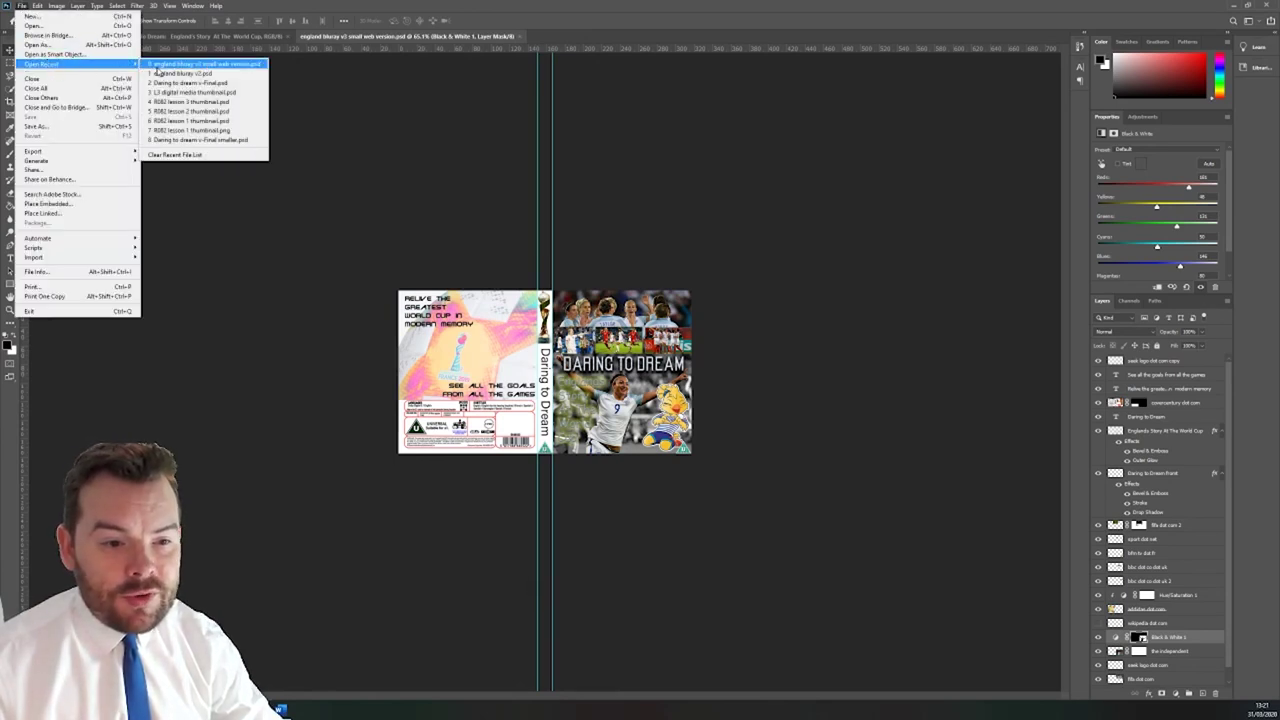
{"action": "left_click", "coordinate": [175, 73]}
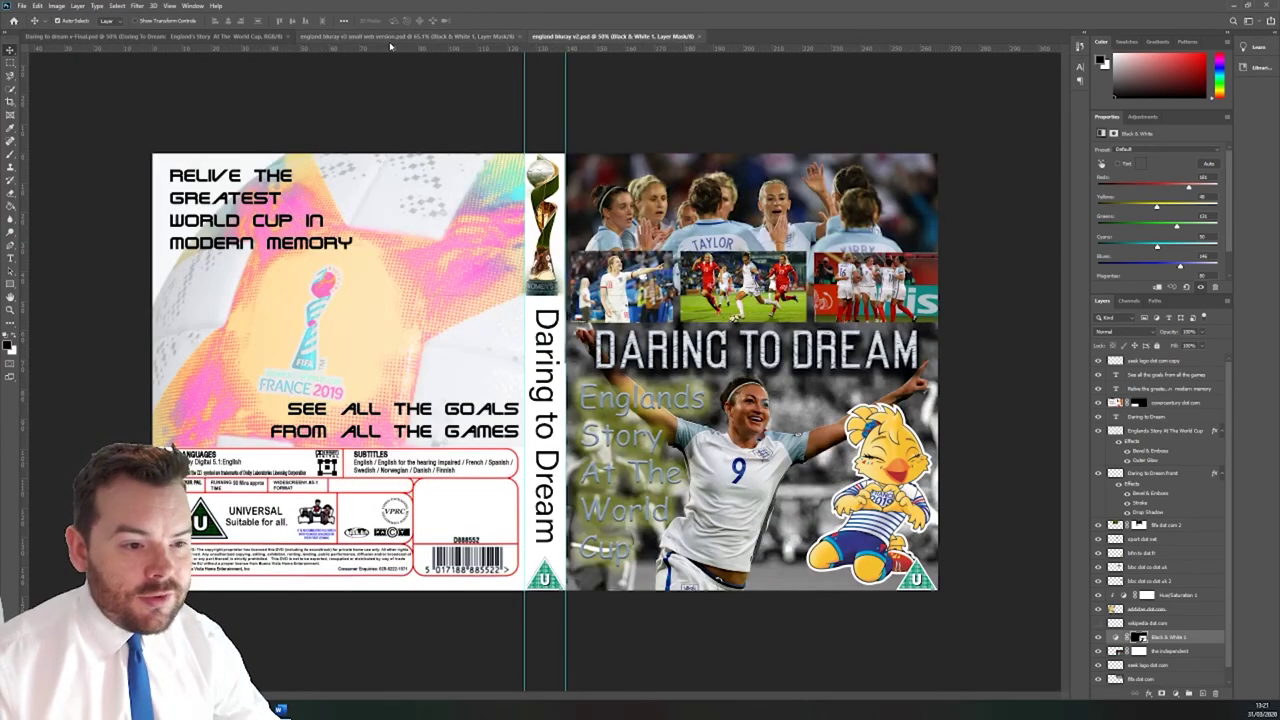
Step: Examine the small web version up close around the front title and the player's raised arm
{"action": "left_click", "coordinate": [330, 37]}
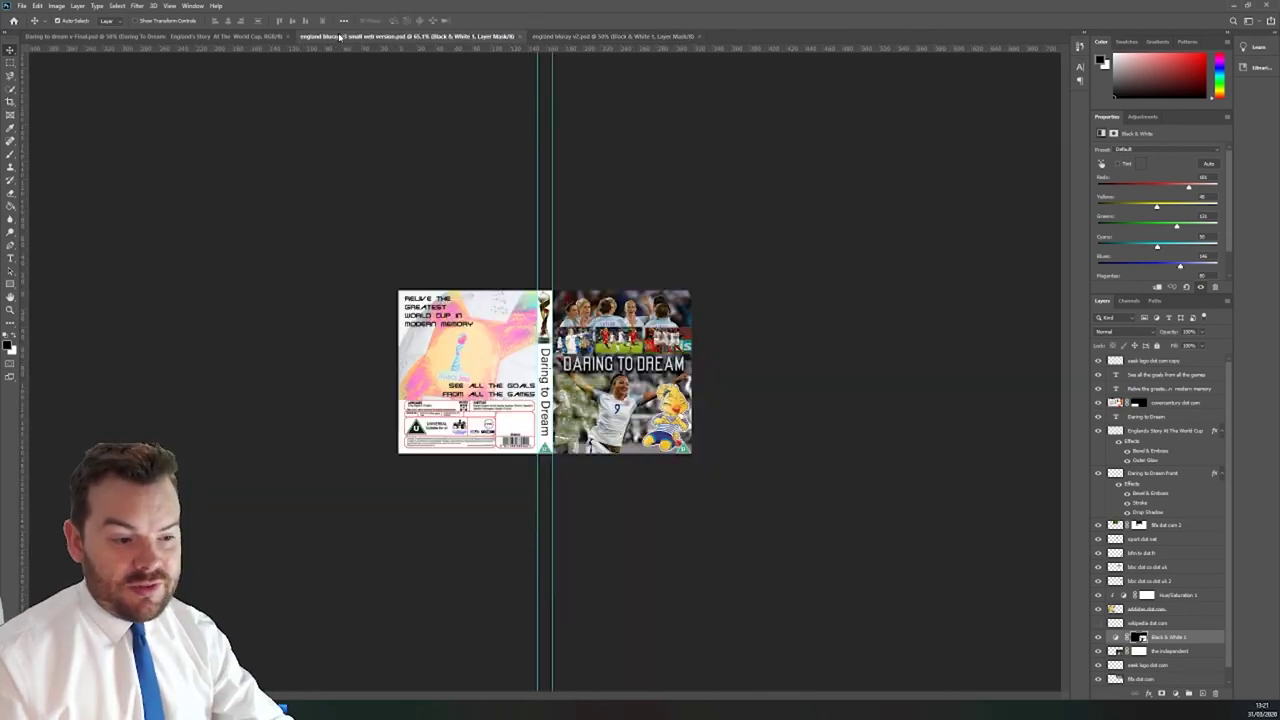
{"action": "left_click", "coordinate": [10, 309]}
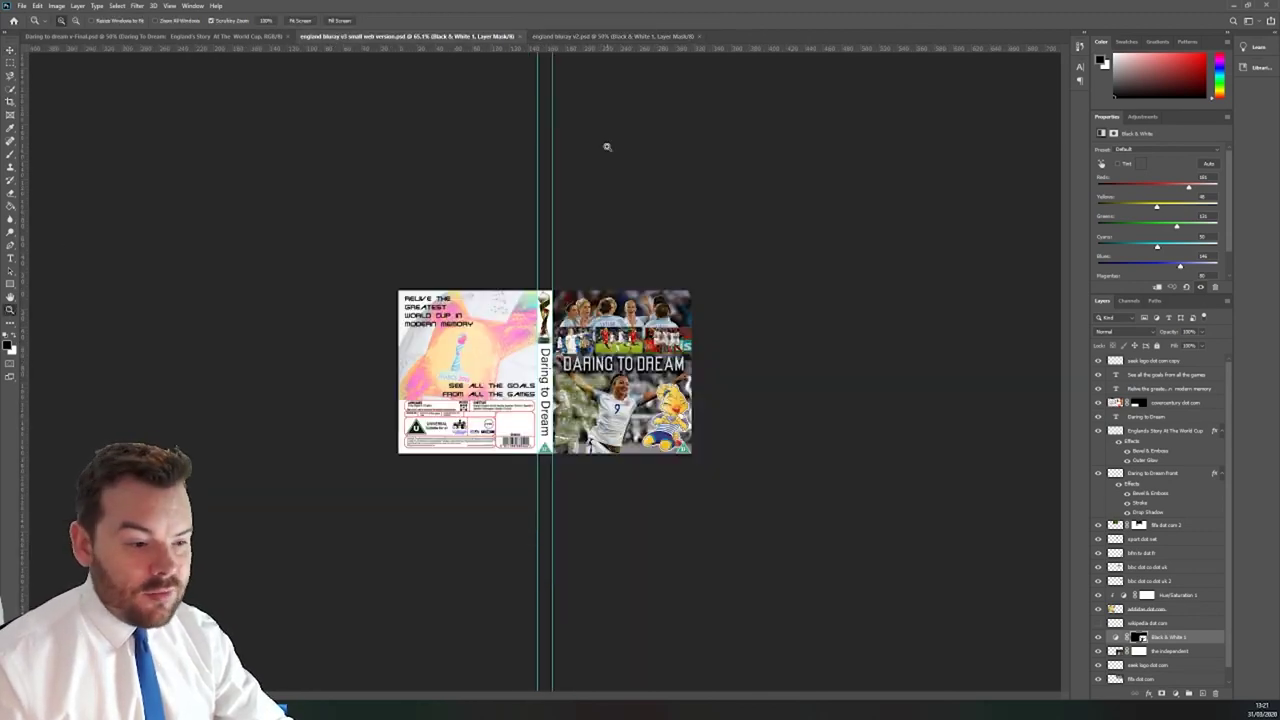
{"action": "key", "text": "ctrl+plus"}
{"action": "key", "text": "ctrl+plus"}
{"action": "key", "text": "ctrl+plus"}
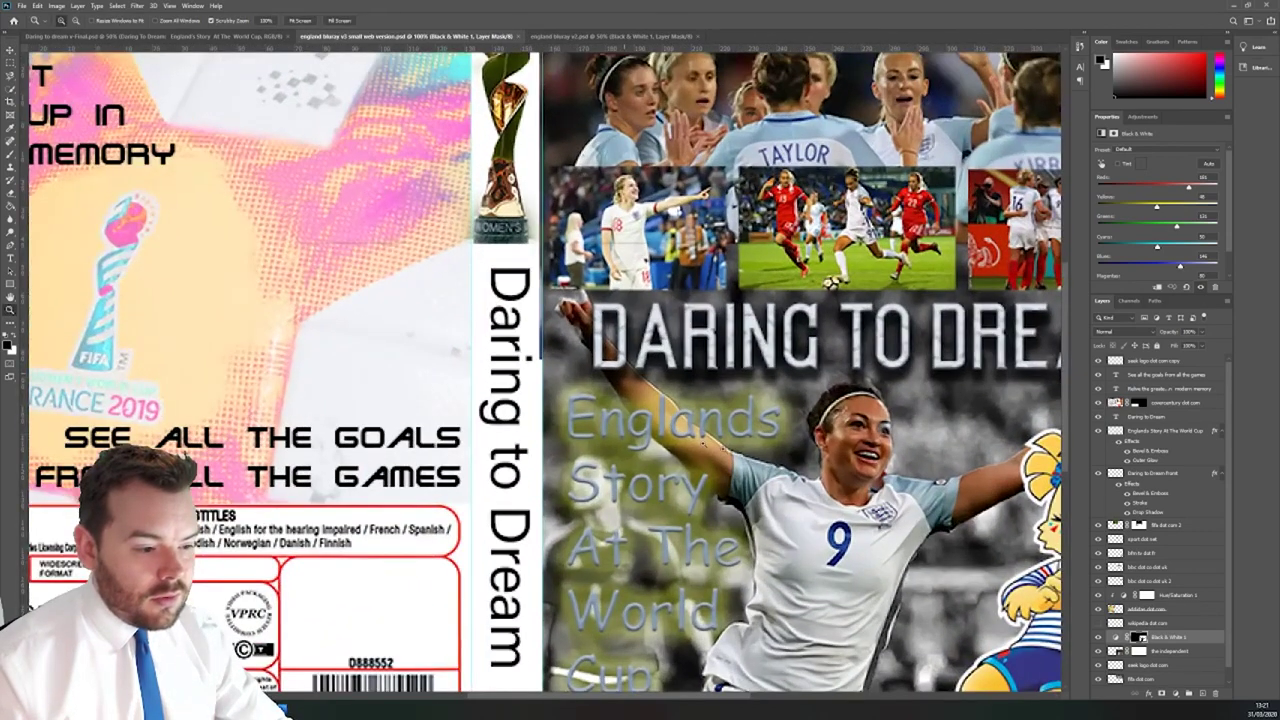
{"action": "left_click", "coordinate": [815, 455]}
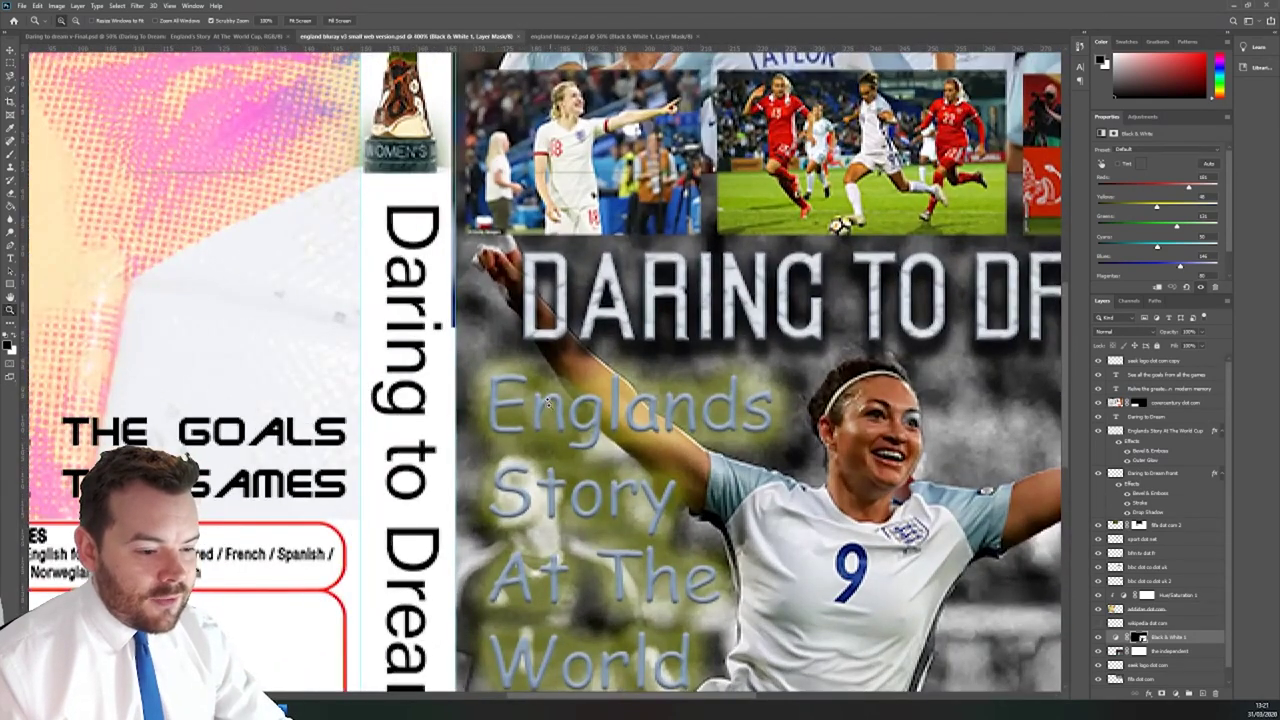
{"action": "left_click", "coordinate": [537, 375]}
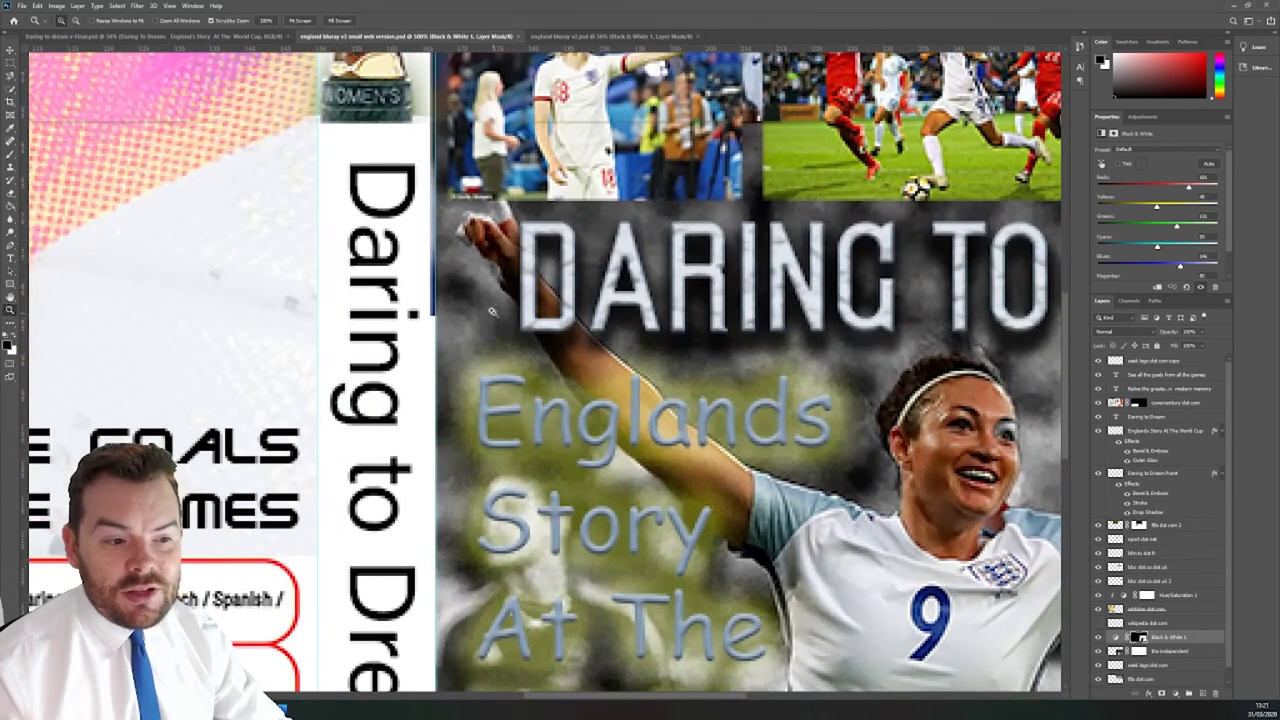
Step: Inspect the same title area closely in england bluray v2 to compare its image quality with the web version
{"action": "left_click", "coordinate": [581, 38]}
{"action": "left_click", "coordinate": [609, 332]}
{"action": "left_click", "coordinate": [609, 330]}
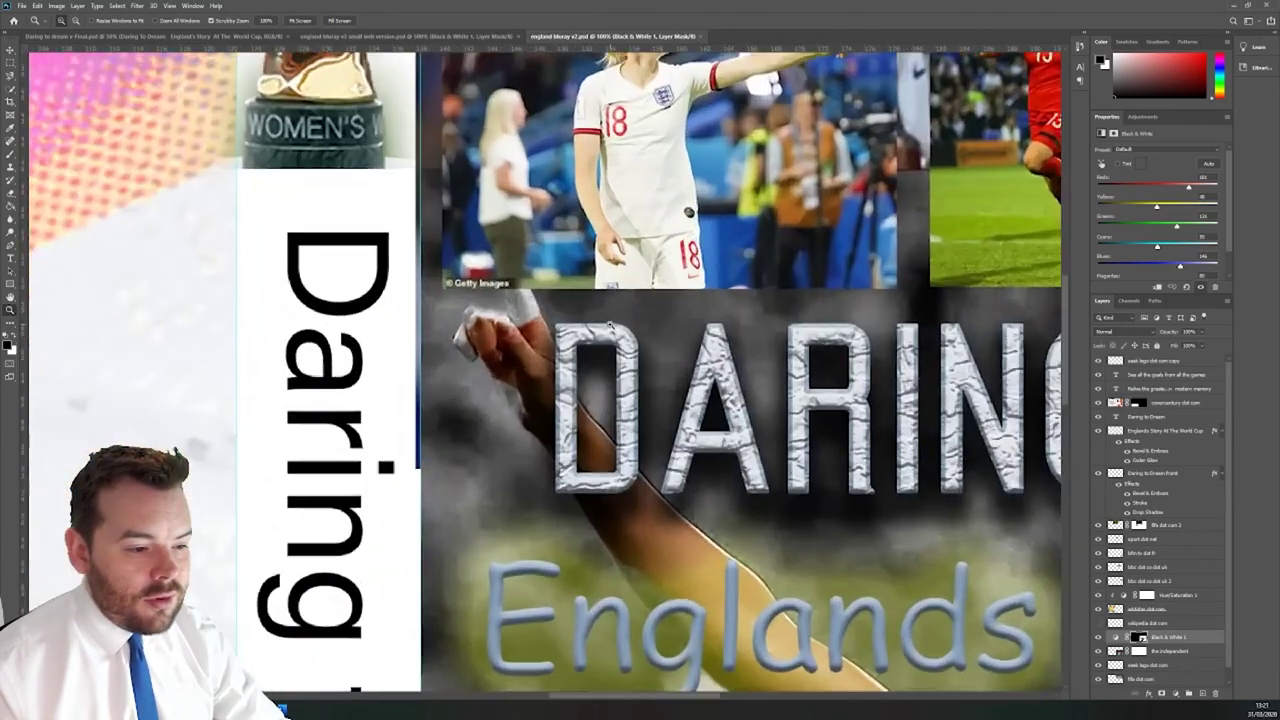
{"action": "left_click", "coordinate": [609, 326]}
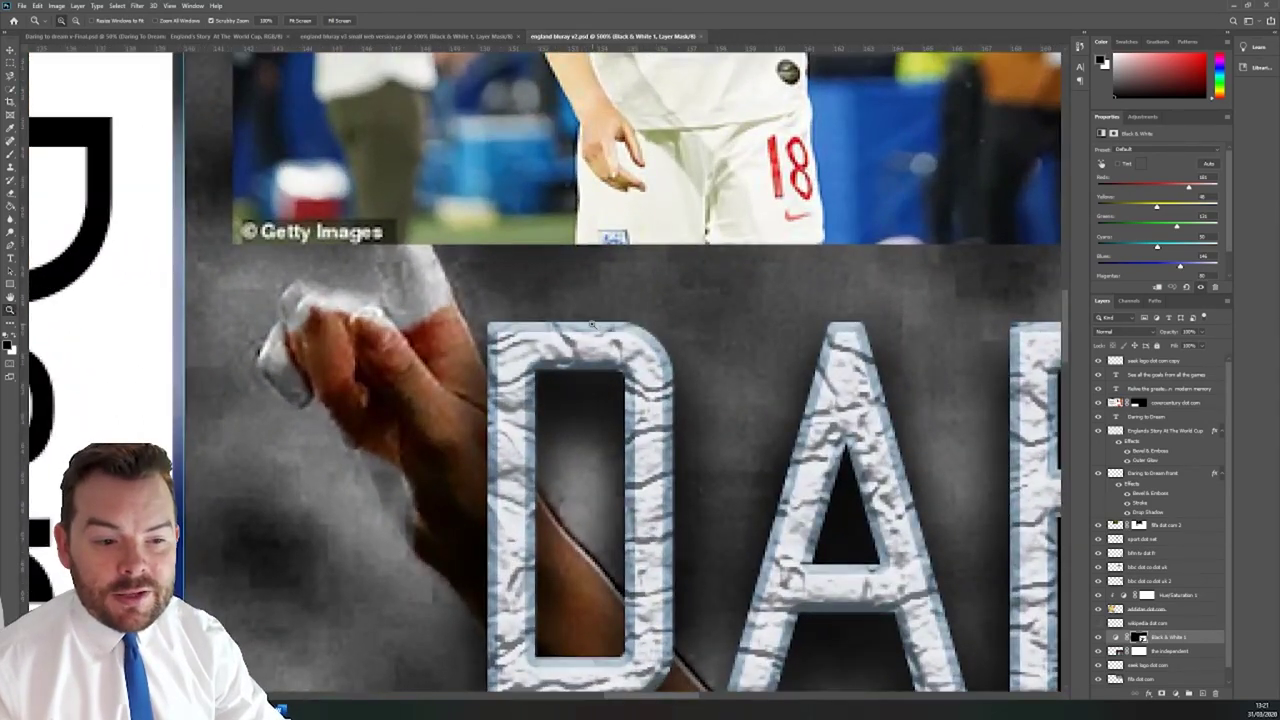
Step: View the Daring to dream v-Final cover, and return to england bluray v2 with the whole cover fitted on screen
{"action": "left_click", "coordinate": [191, 42]}
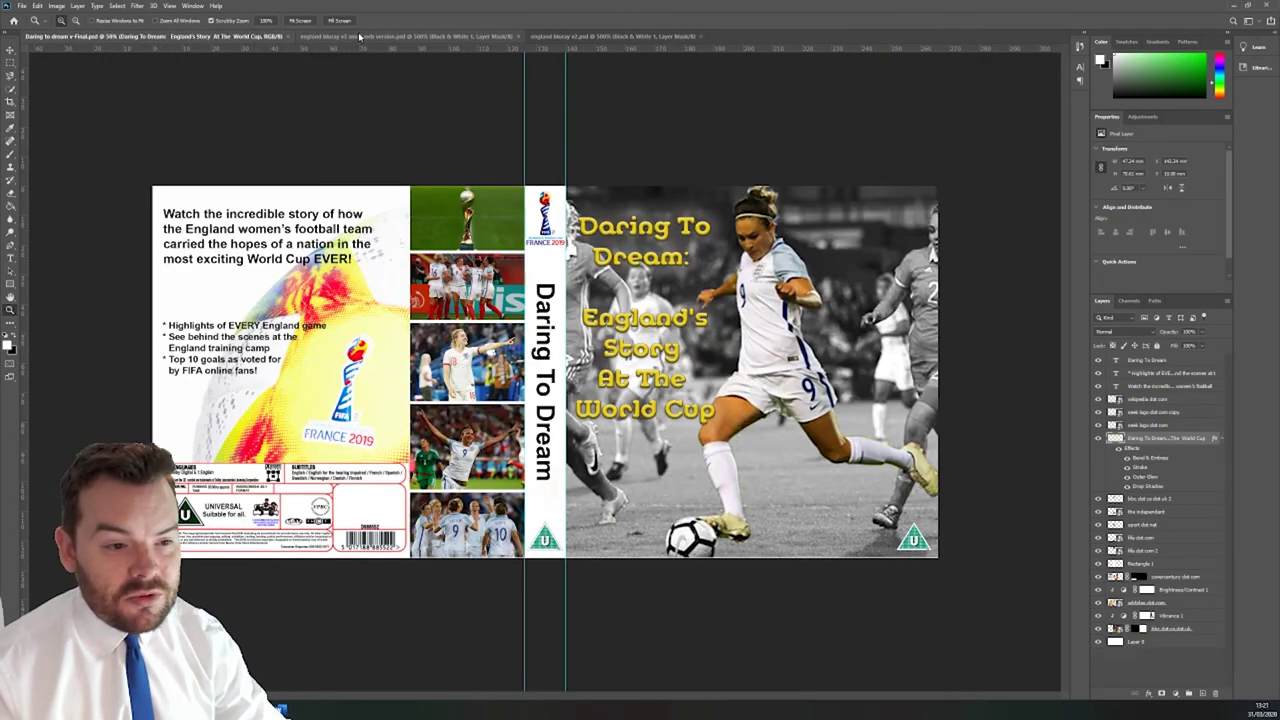
{"action": "left_click", "coordinate": [612, 36]}
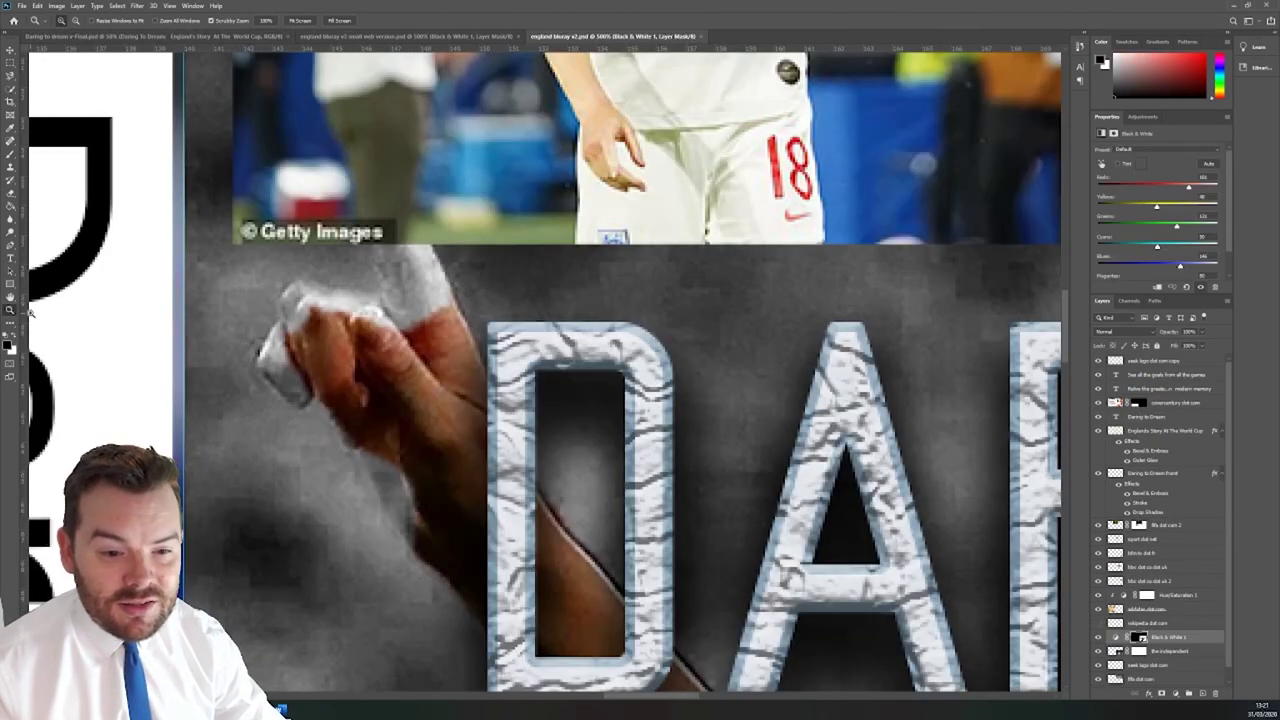
{"action": "left_click", "coordinate": [305, 22]}
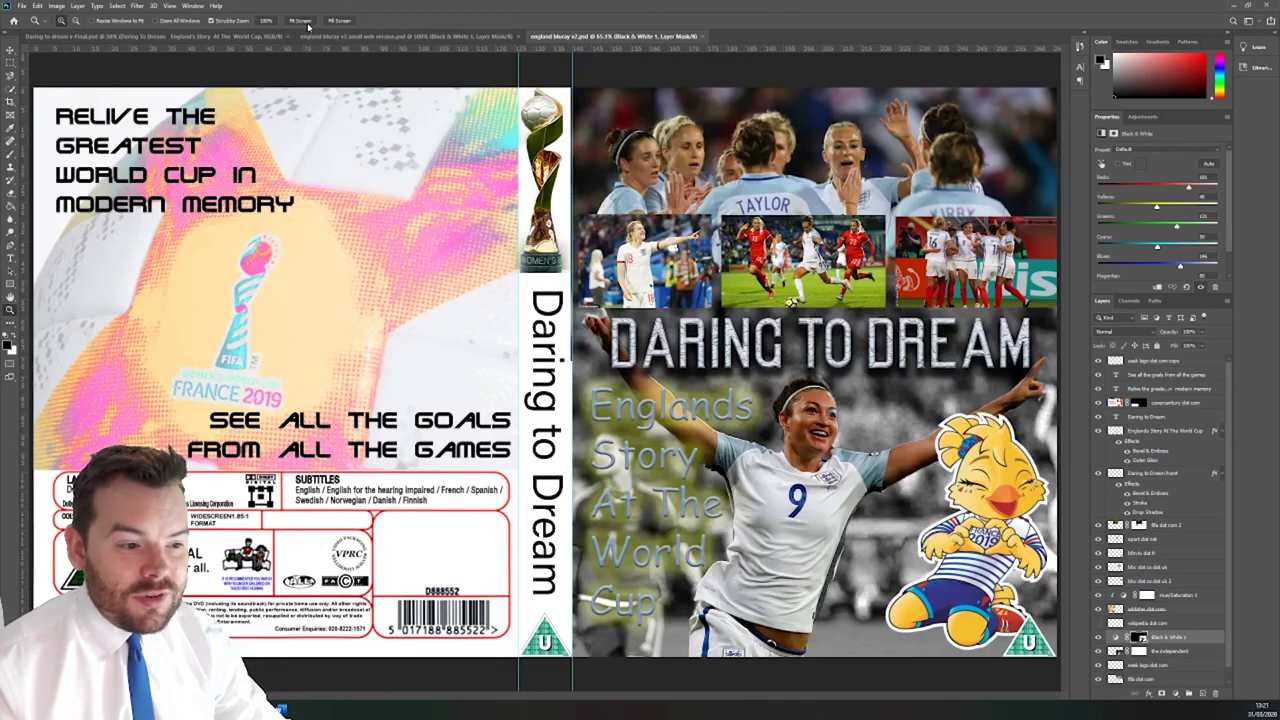